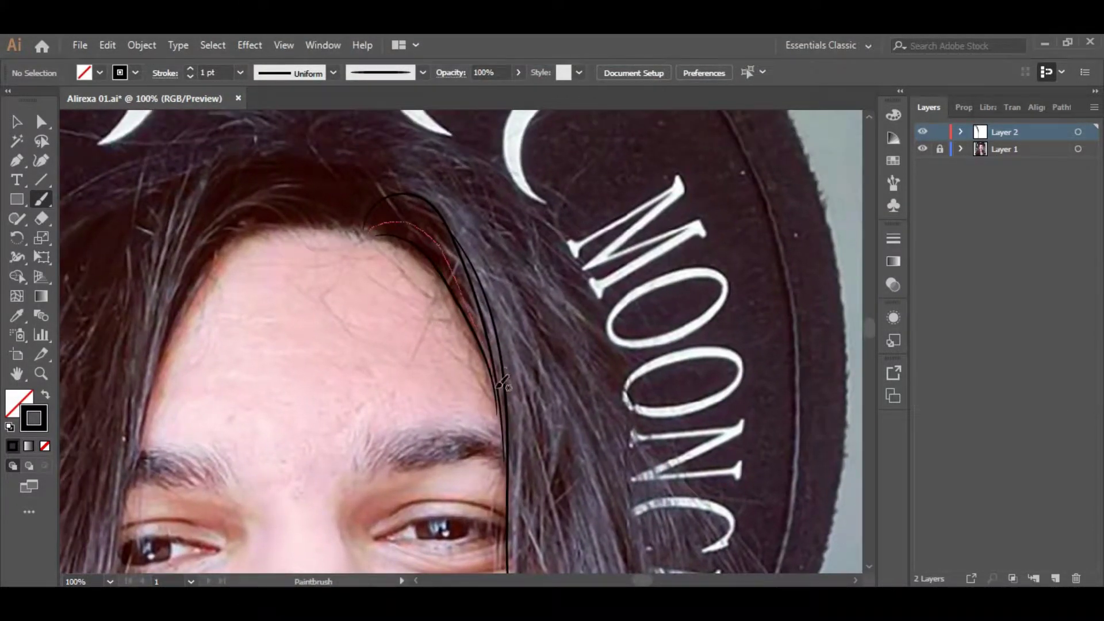
Step: Trace black brush strands along the hairline and down the long hair over the photo
left_click_drag(553, 276, 460, 263)
key("ctrl+minus")
left_click_drag(402, 345, 453, 309)
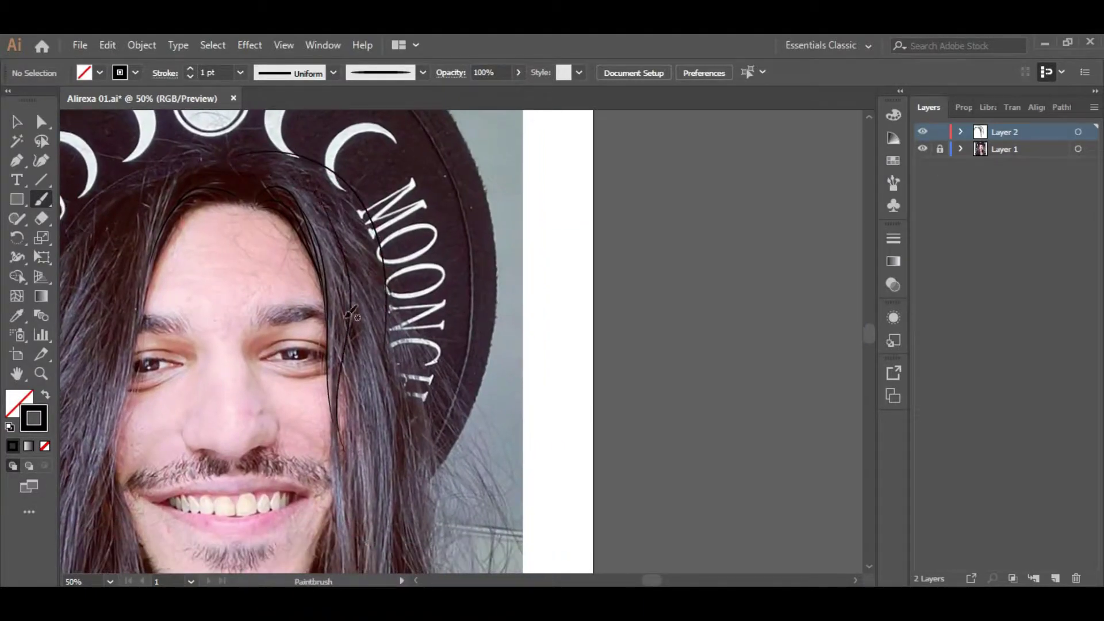
key("ctrl+minus")
left_click_drag(342, 281, 354, 167)
left_click_drag(400, 534, 413, 338)
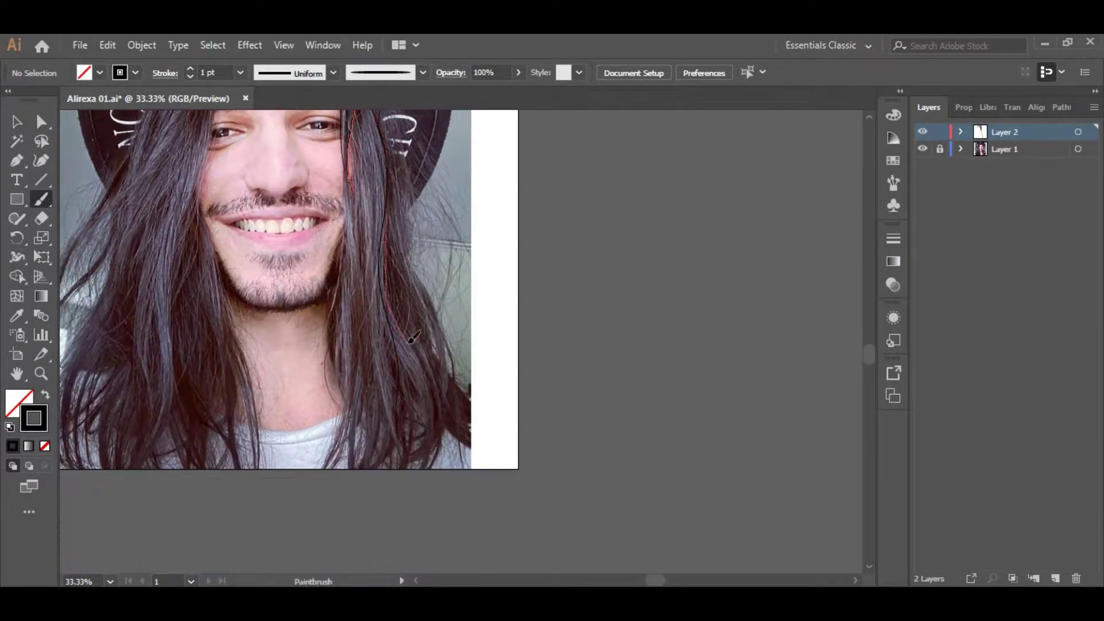
left_click_drag(426, 447, 424, 473)
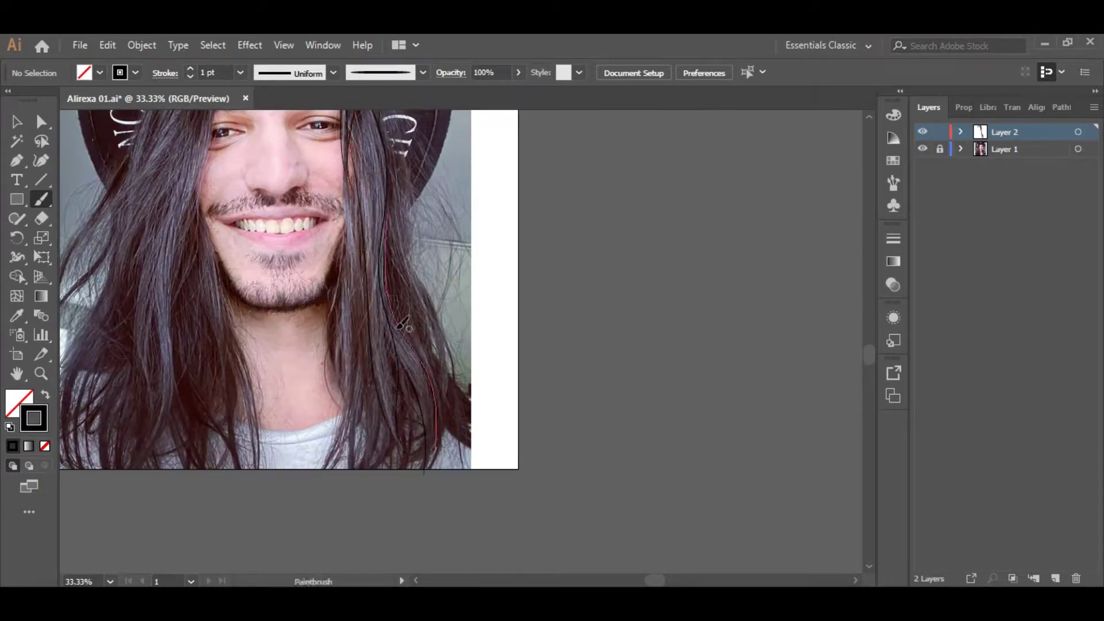
left_click_drag(354, 342, 389, 327)
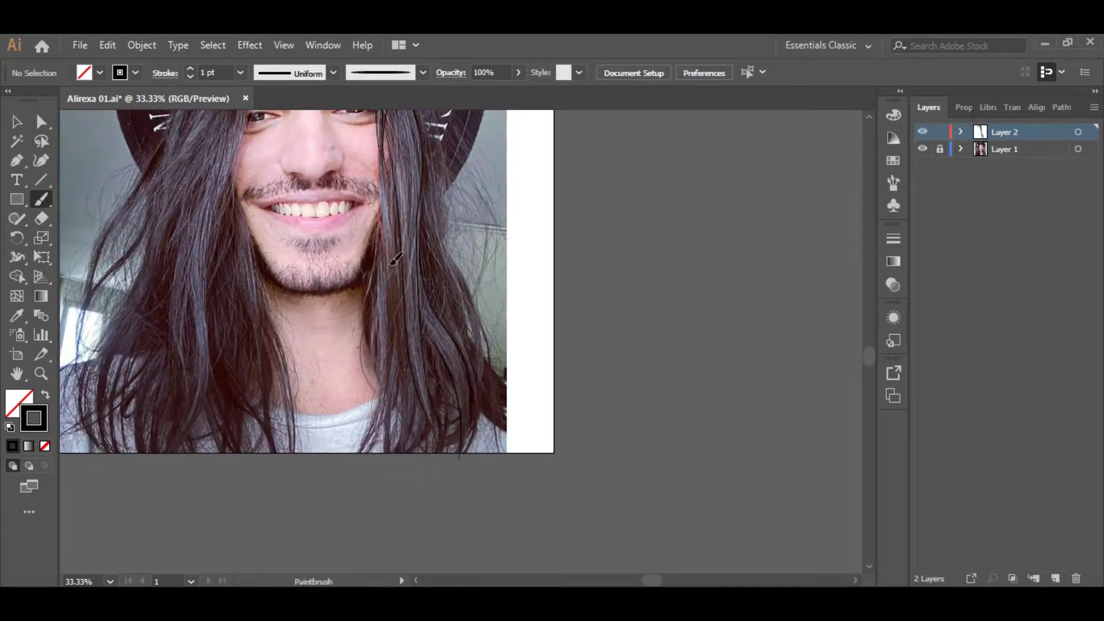
left_click_drag(389, 269, 432, 171)
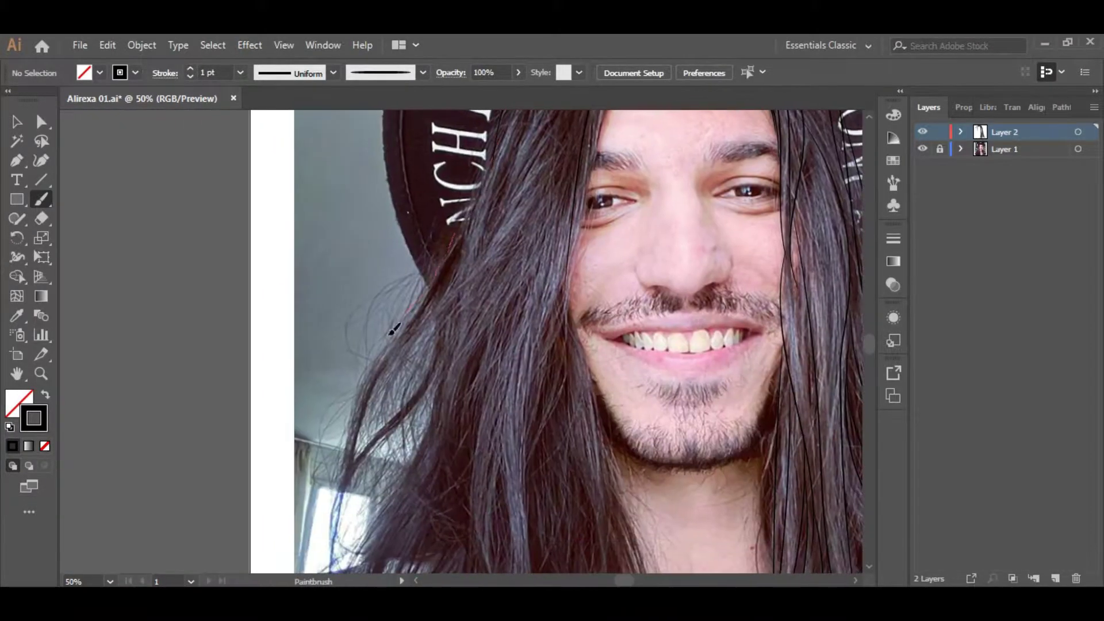
Step: Trace more hair strands running past the artboard's bottom edge
key("ctrl+minus")
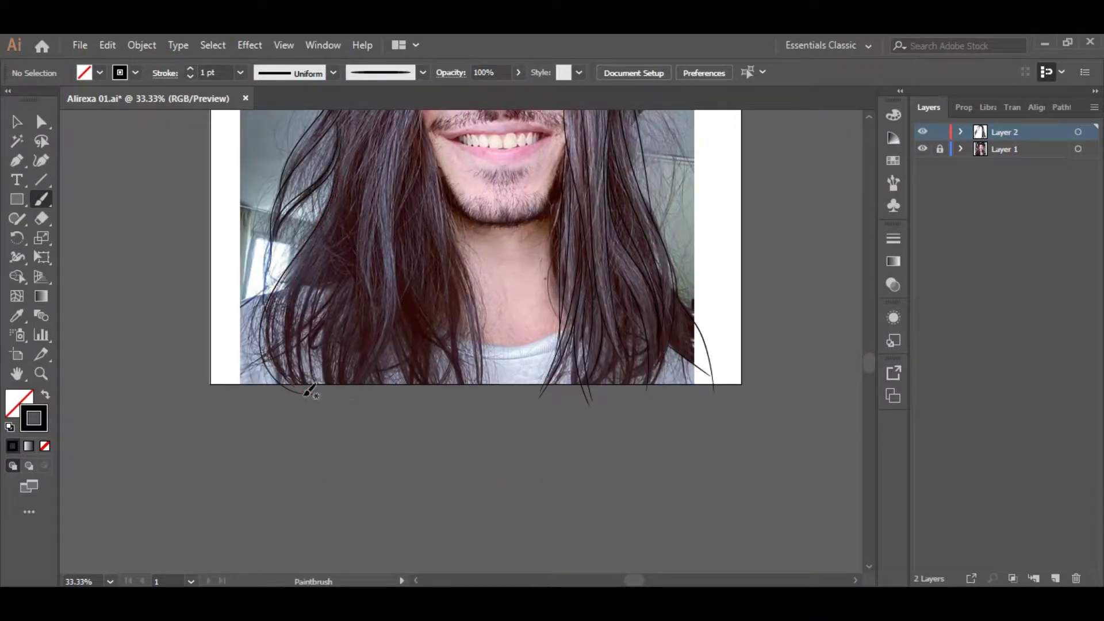
scroll(354, 167, "up", 2)
left_click_drag(396, 154, 364, 286)
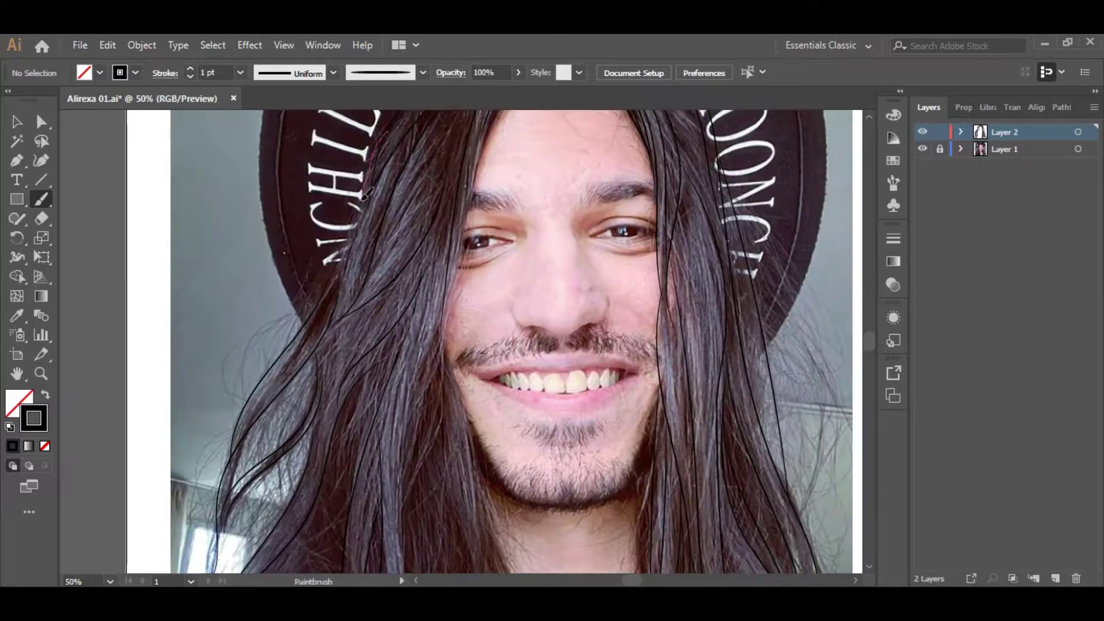
scroll(363, 195, "down", 5)
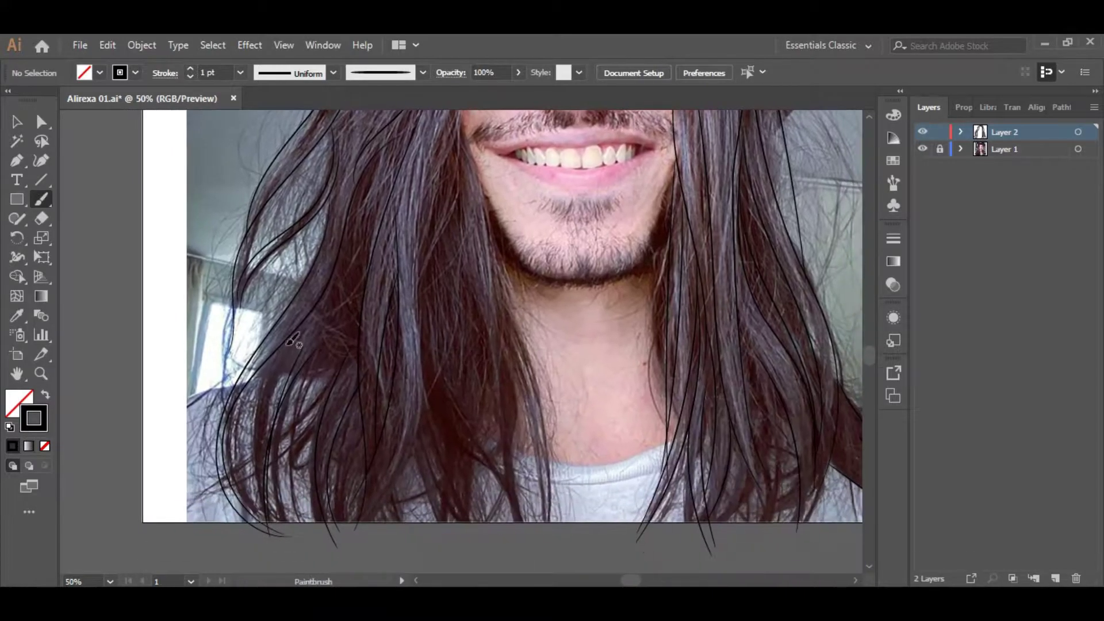
scroll(345, 390, "down", 2)
scroll(354, 457, "up", 5)
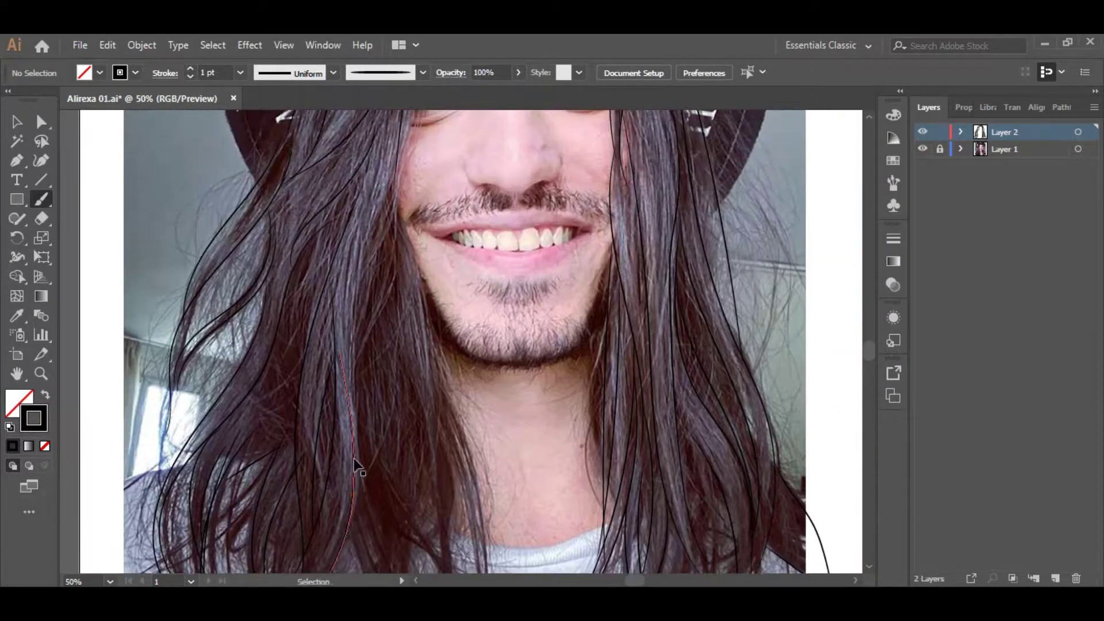
scroll(368, 403, "up", 3)
left_click_drag(345, 390, 407, 372)
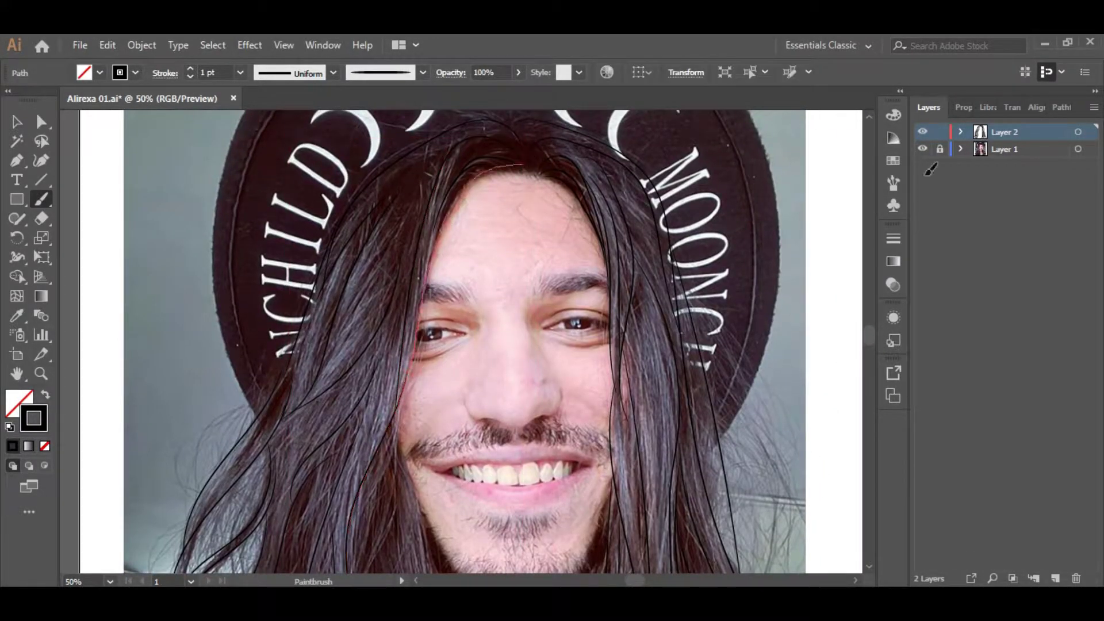
Step: Deselect and check the hair line art in Outline view (Ctrl+Y) against the photo
key("ctrl+shift+a")
key("ctrl+y")
key("ctrl+minus")
scroll(415, 230, "down", 3)
key("ctrl+y")
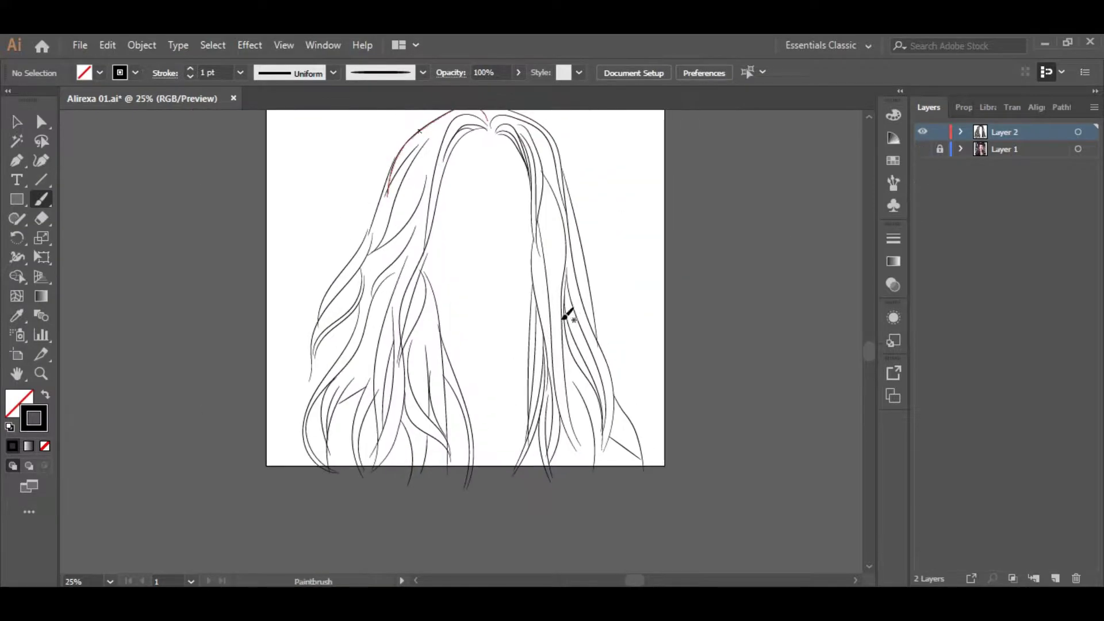
key("ctrl+plus")
left_click(923, 148)
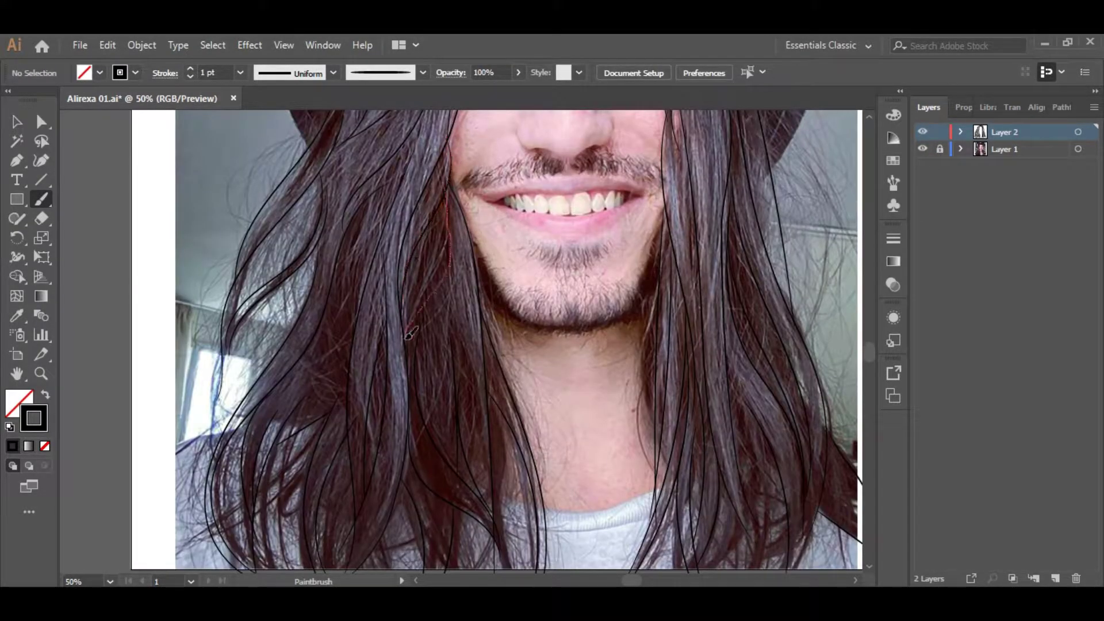
Step: Recheck the outlines, then lock the hair line layer and hide it
key("ctrl+y")
key("ctrl+minus")
key("ctrl+y")
key("ctrl+plus")
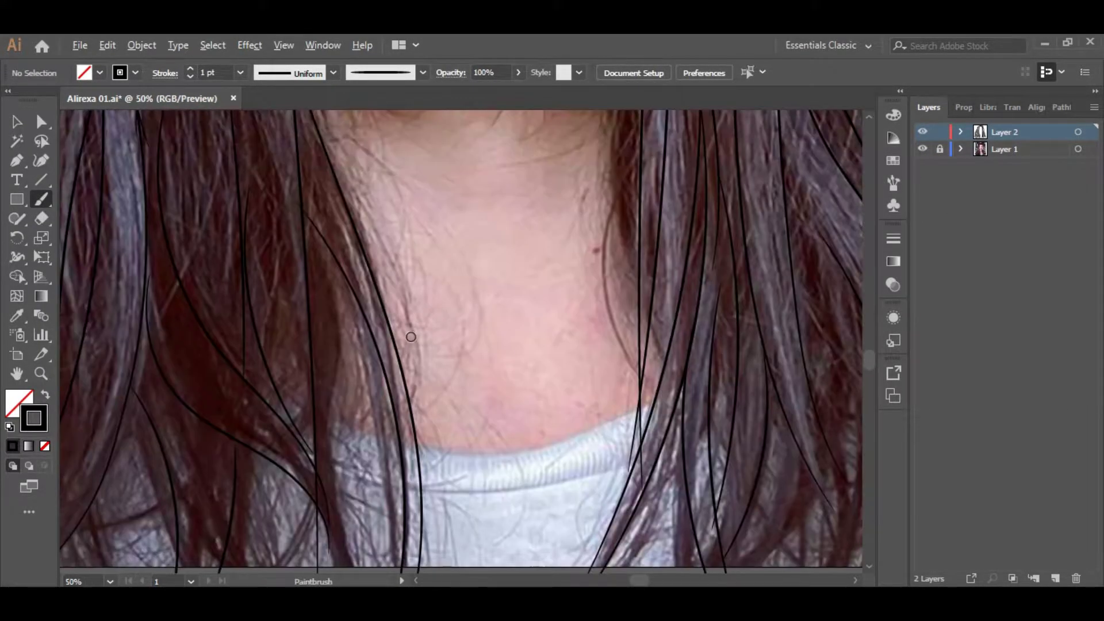
key("ctrl+plus")
left_click(923, 149)
left_click(1055, 579)
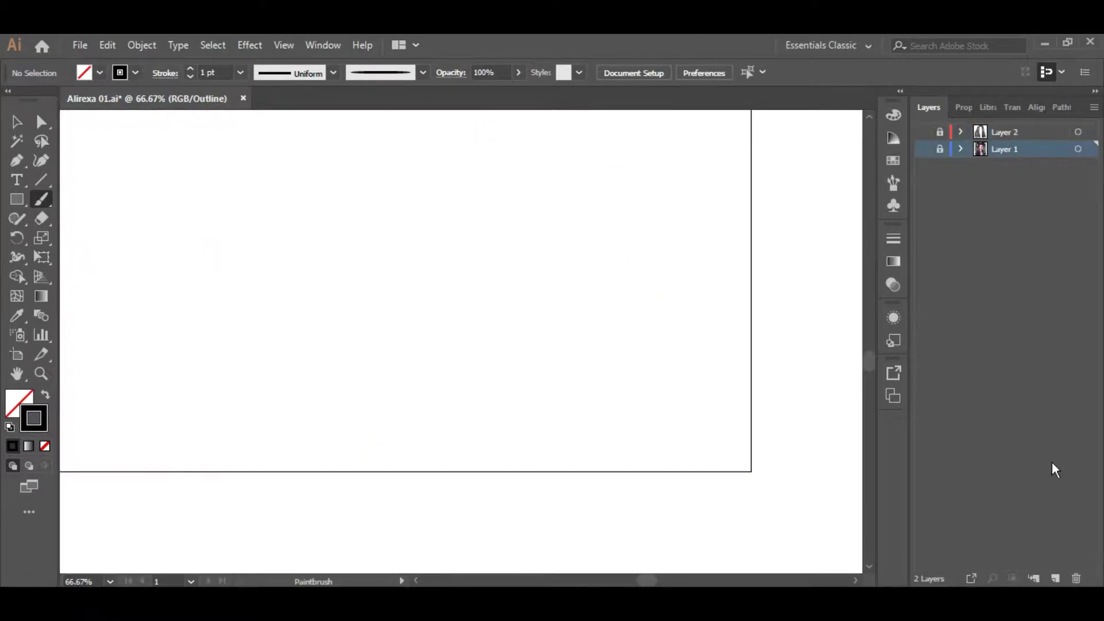
Step: On a new layer, brush short moustache strokes and place a mirrored copy on the right
left_click(923, 165)
key("ctrl+1")
key("ctrl+plus")
left_click_drag(545, 331, 555, 294)
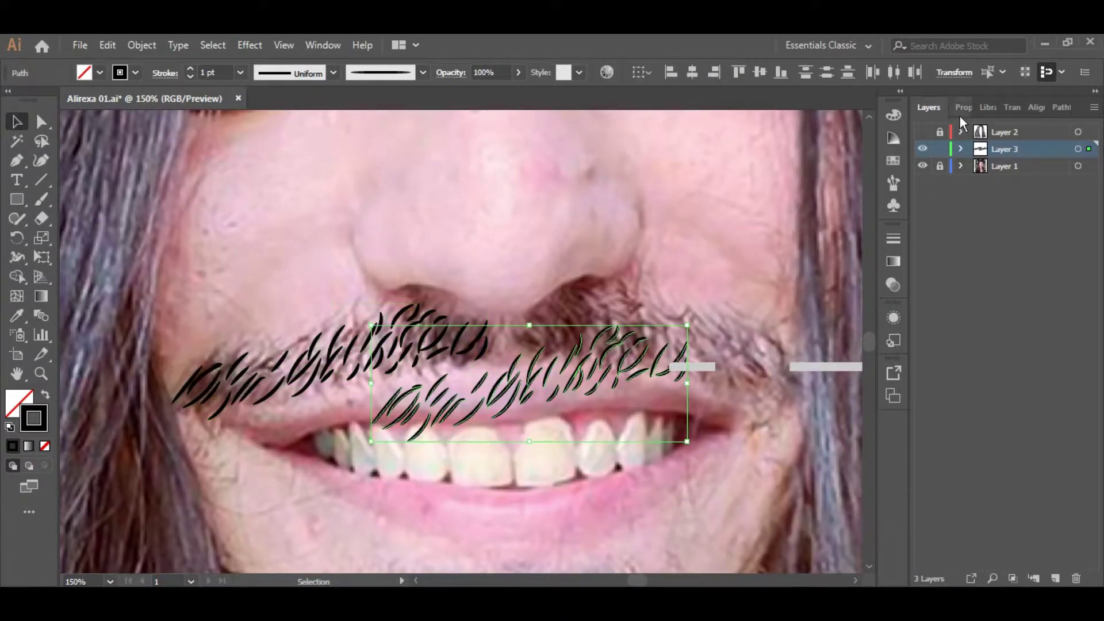
left_click_drag(595, 351, 840, 384)
left_click(840, 384)
key("b")
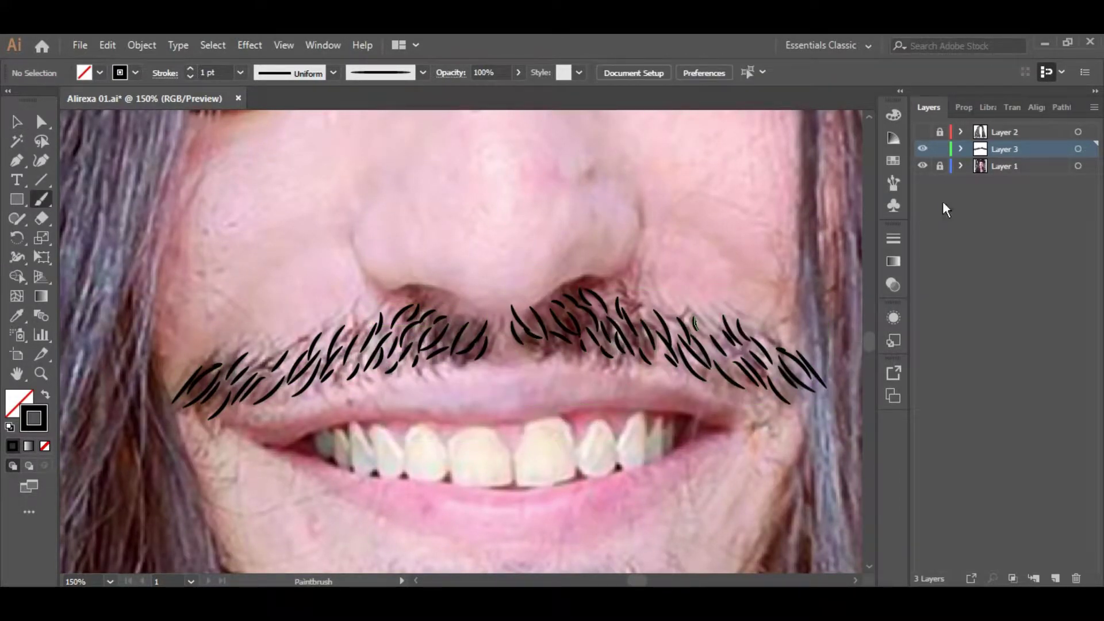
Step: Paint short beard strokes under the lip and along the right side of the chin
key("ctrl+0")
scroll(373, 337, "up", 5)
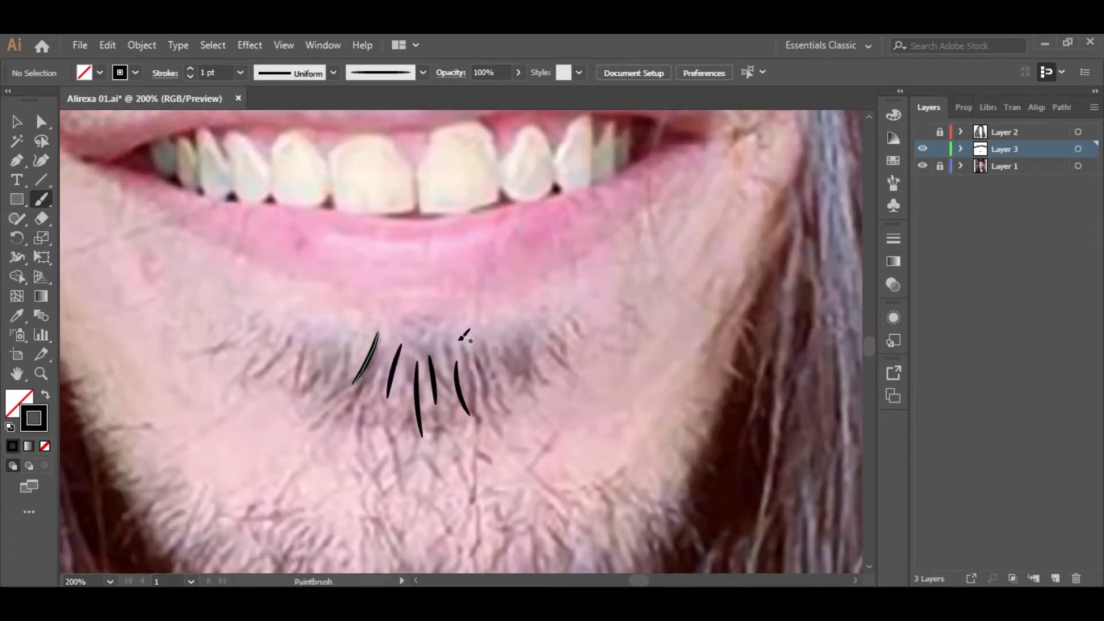
left_click_drag(307, 357, 282, 379)
key("ctrl+0")
scroll(464, 424, "up", 5)
left_click_drag(410, 388, 422, 432)
left_click_drag(441, 400, 451, 478)
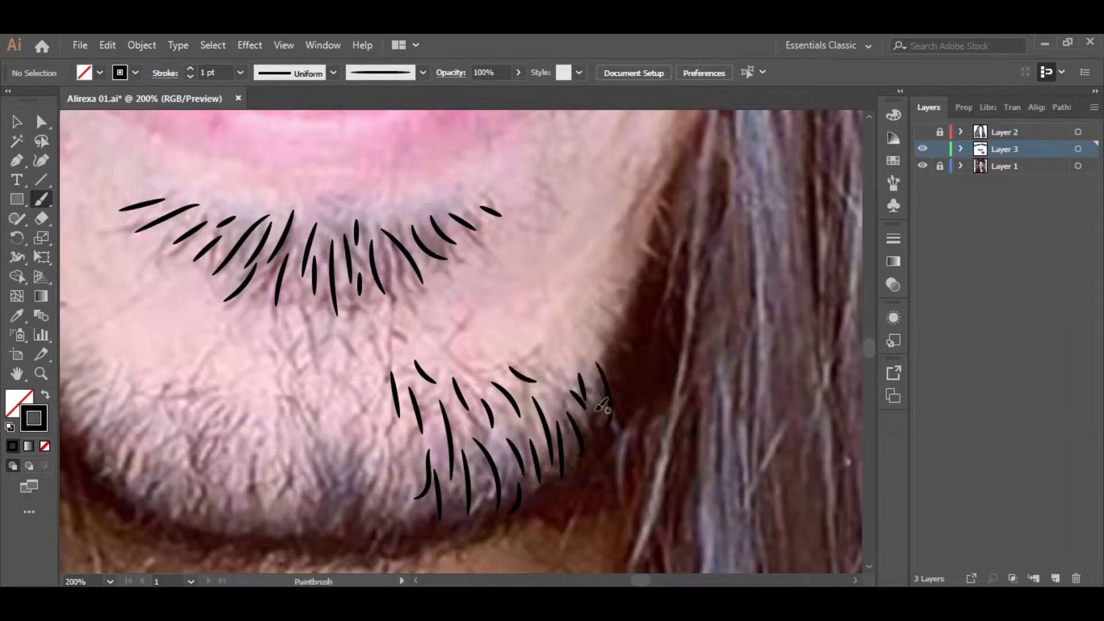
scroll(620, 444, "up", 3)
scroll(650, 358, "down", 5)
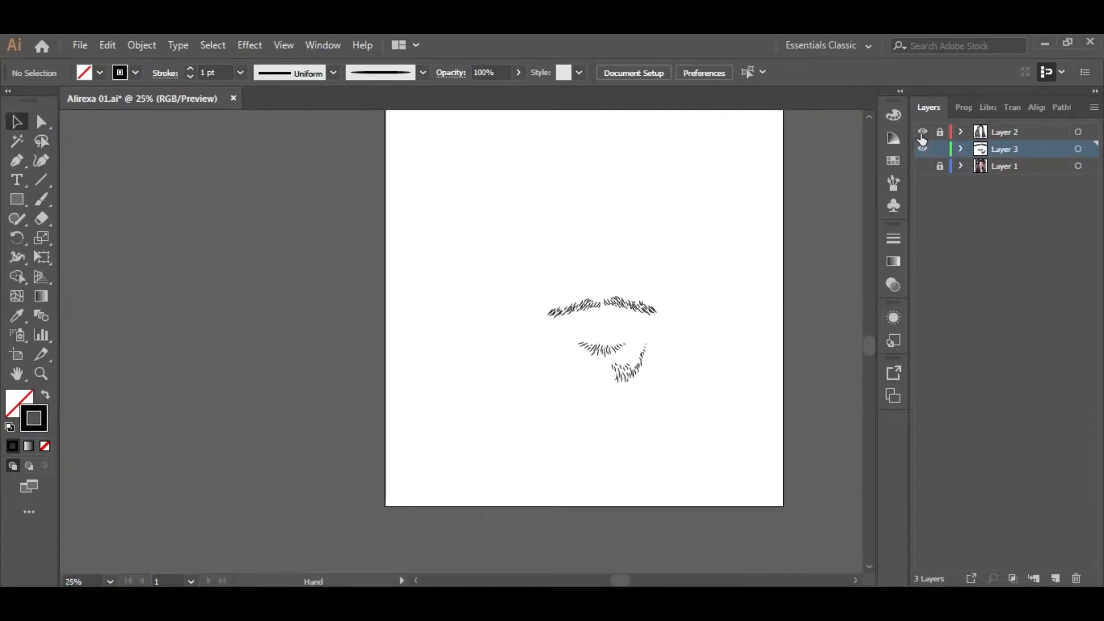
scroll(657, 378, "up", 5)
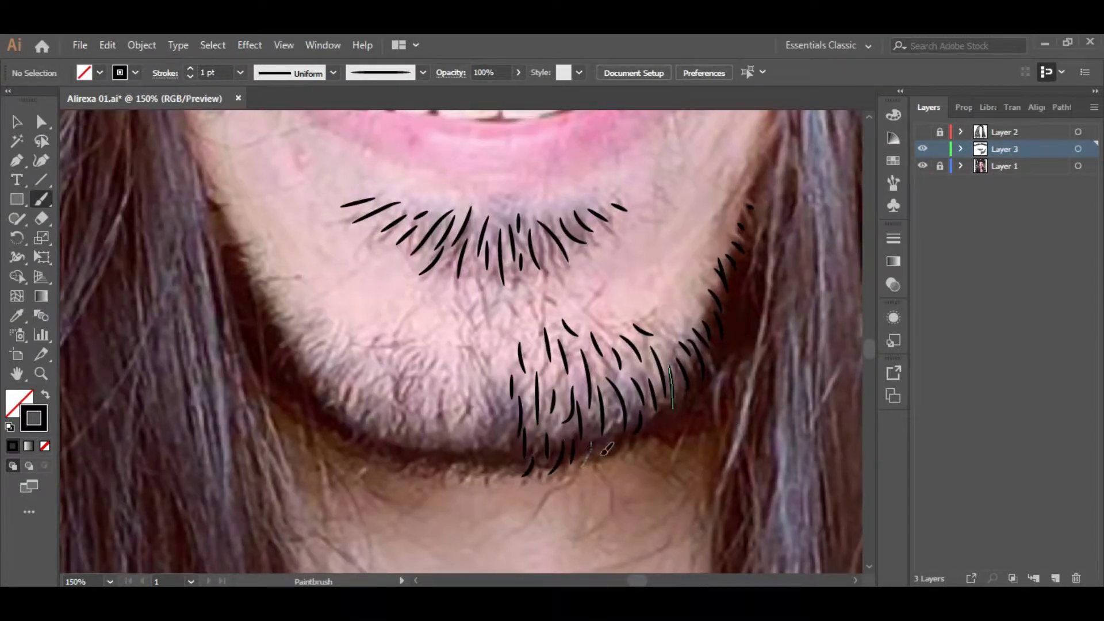
Step: Mirror the right beard strokes onto the left chin and rotate them to fit the jaw
left_click_drag(633, 345, 460, 345)
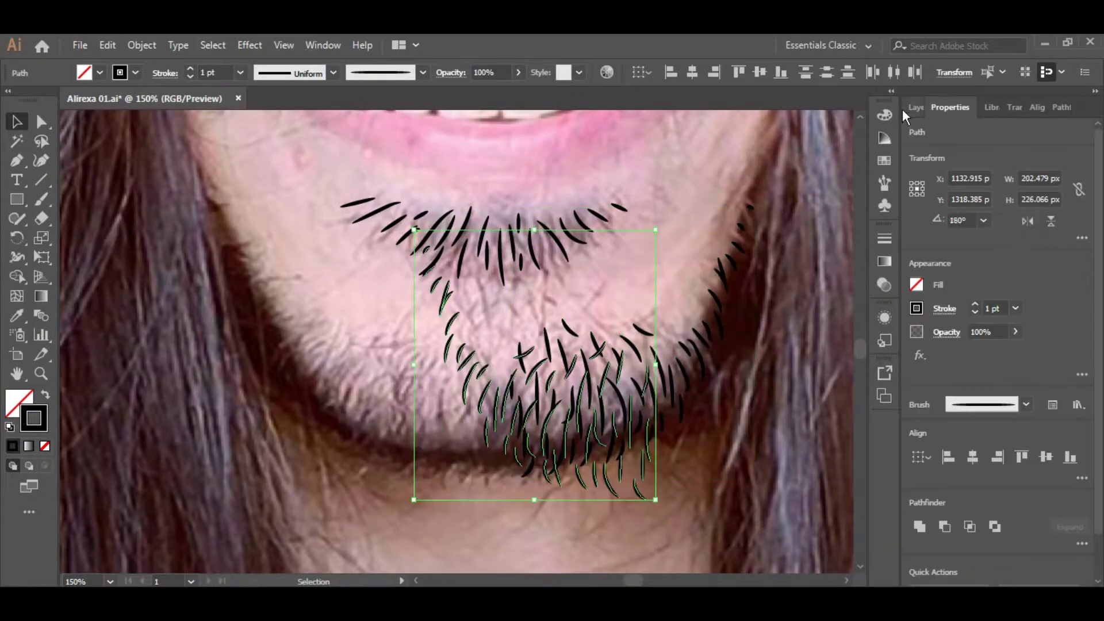
mouse_move(653, 199)
left_mouse_down()
mouse_move(238, 194)
mouse_move(227, 230)
left_mouse_up()
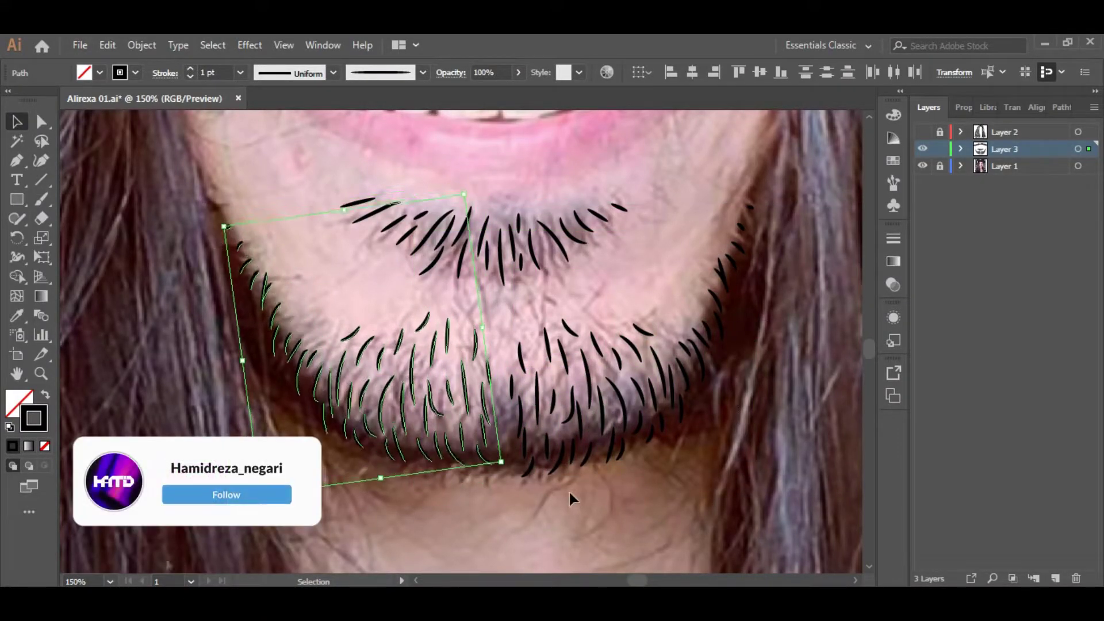
left_click_drag(572, 501, 691, 463)
left_click(690, 463)
key("b")
scroll(575, 362, "up", 3)
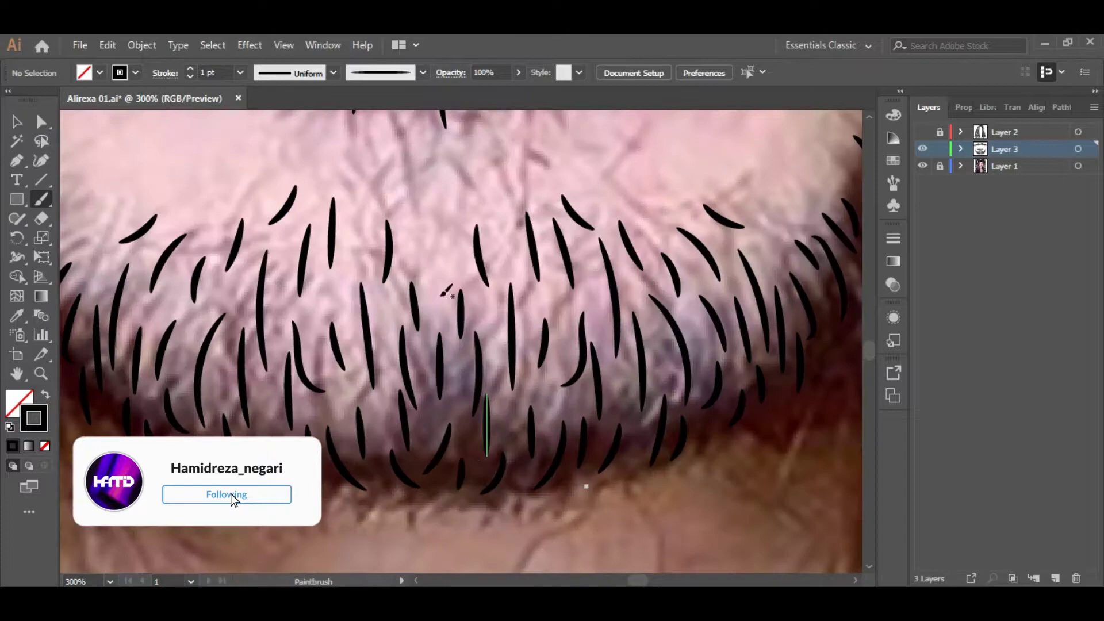
scroll(575, 362, "down", 3)
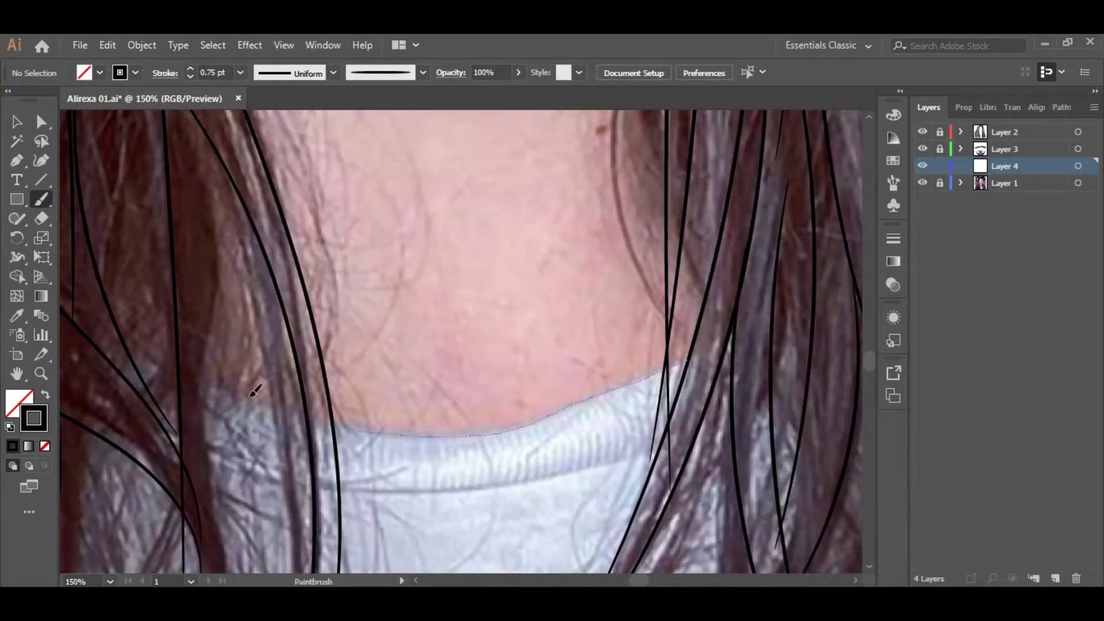
Step: Brush a line along the shirt collar and trace the crease under the left eye
left_click_drag(254, 391, 139, 354)
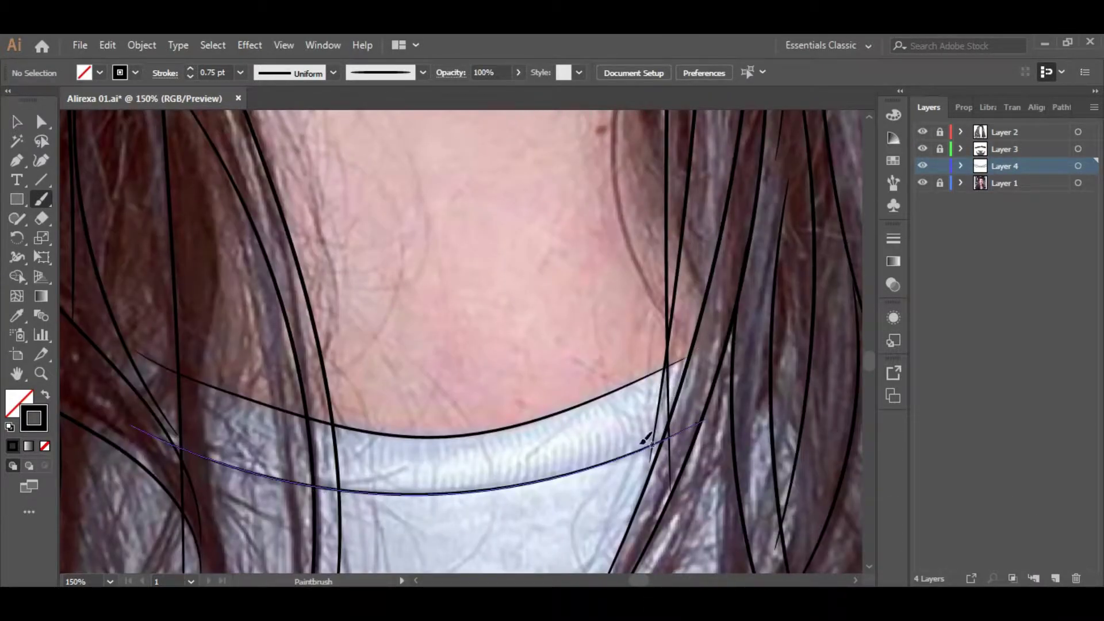
scroll(645, 440, "up", 1)
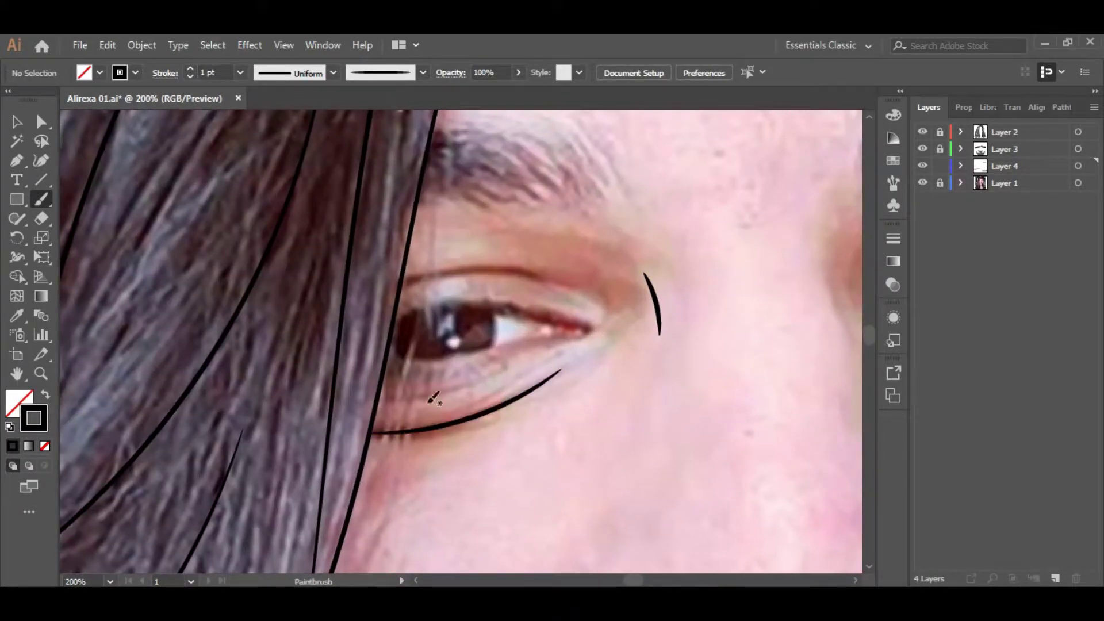
left_click_drag(460, 361, 389, 366)
key("ctrl+plus")
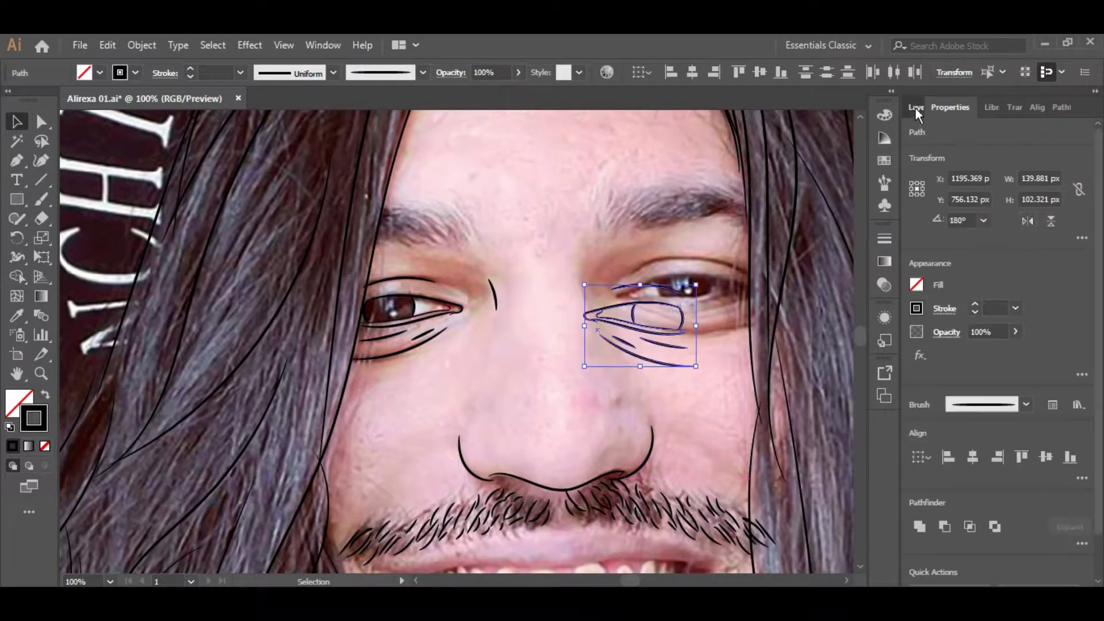
Step: Move the eye strokes onto the right eye, select the under-eye crease group, and trace the upper eyelid
left_click(916, 108)
left_click_drag(598, 303, 639, 271)
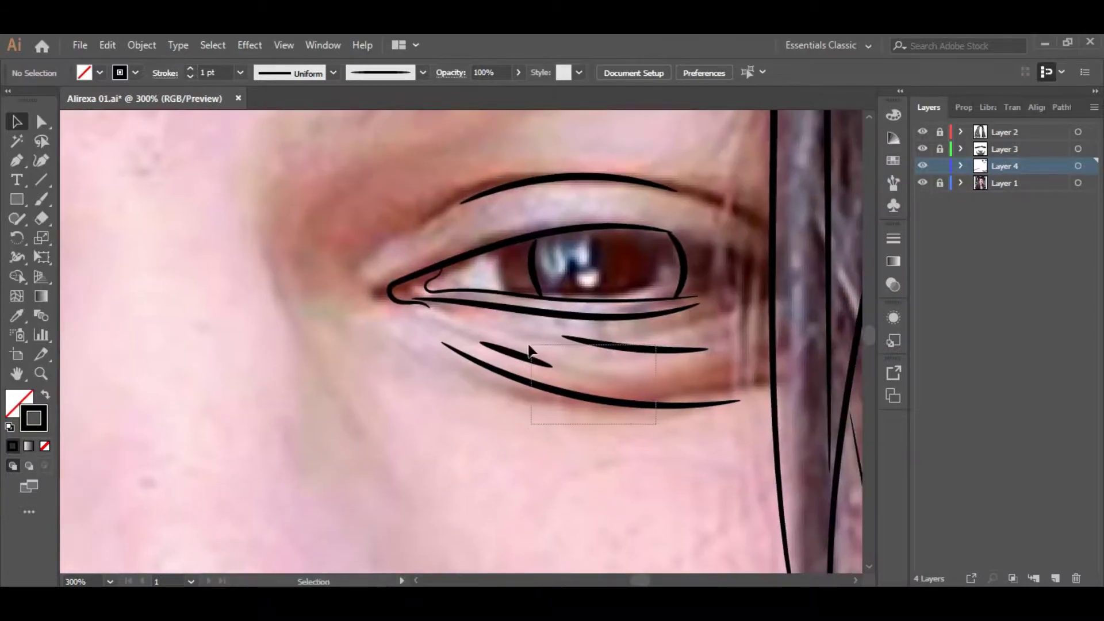
left_click(530, 353)
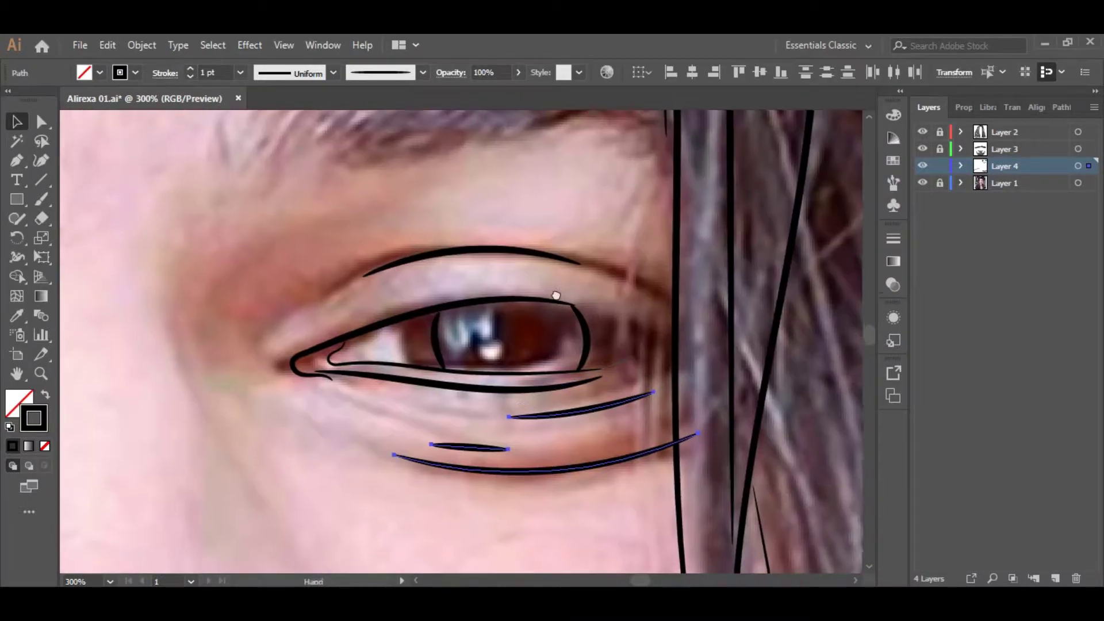
mouse_move(292, 362)
left_mouse_down()
mouse_move(619, 315)
mouse_move(555, 361)
left_mouse_up()
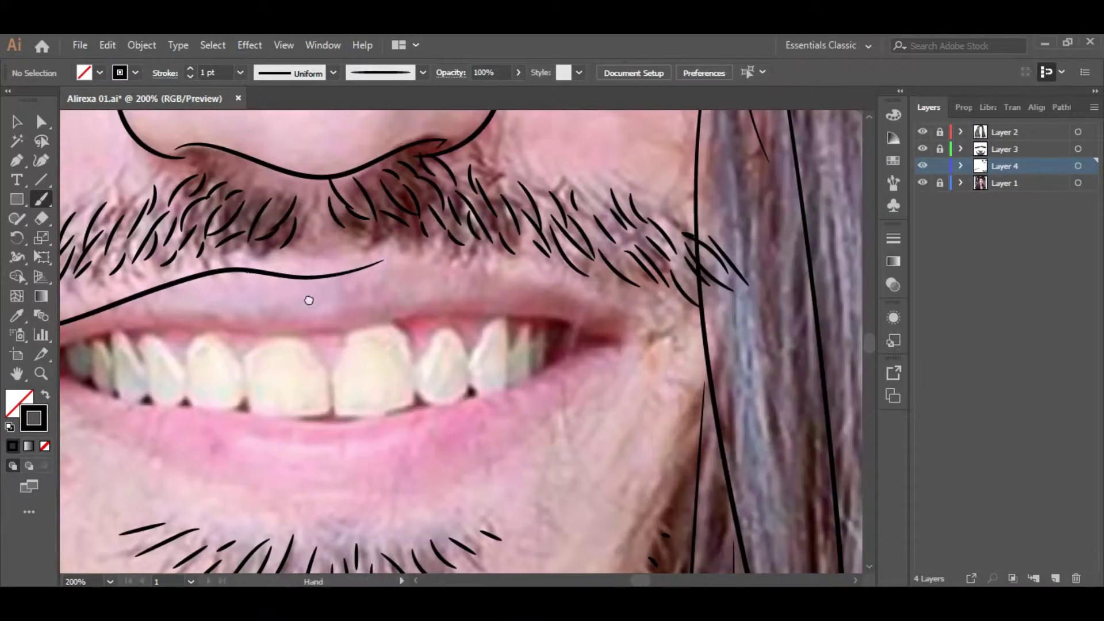
Step: Brush the upper-lip and lower-lip lines and a curve from the mouth corner toward the chin
left_click_drag(388, 260, 656, 322)
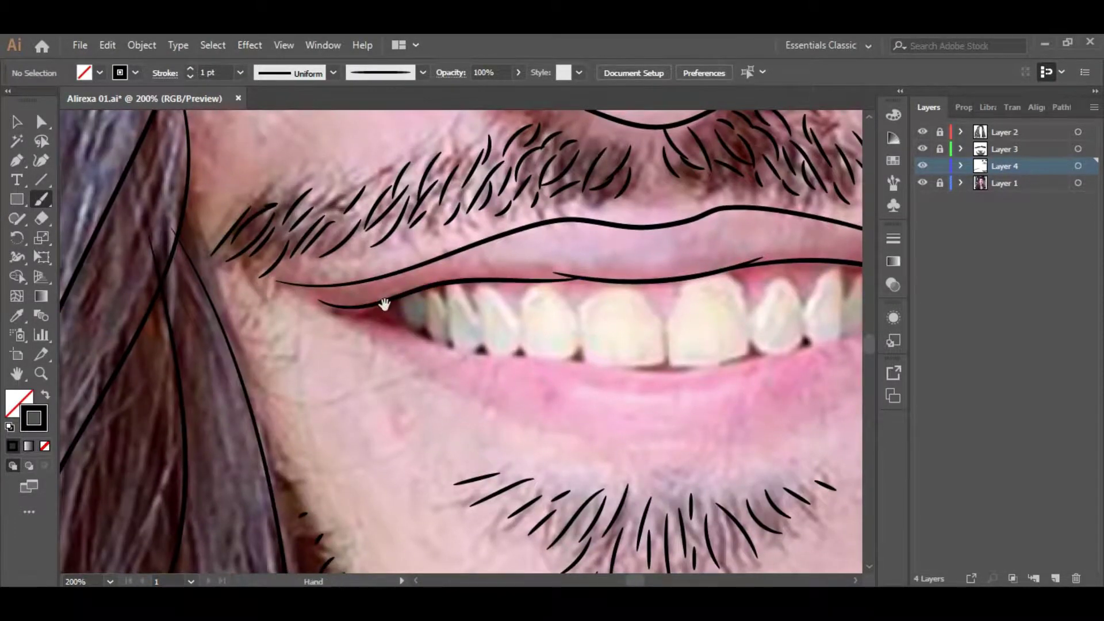
left_click_drag(384, 304, 166, 257)
left_click_drag(147, 257, 347, 309)
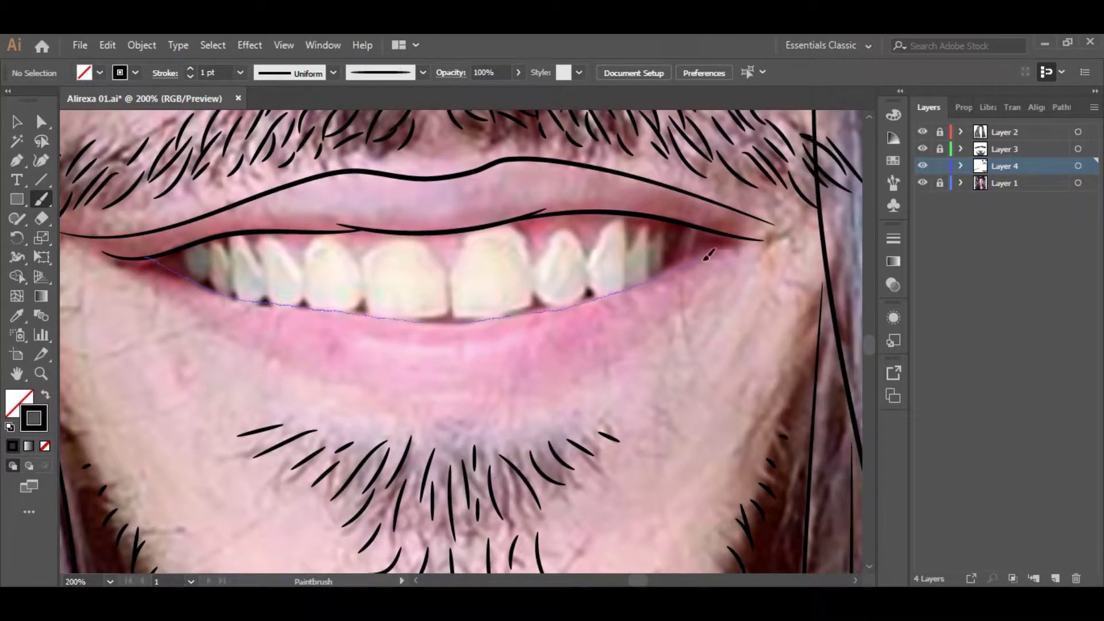
mouse_move(709, 256)
left_mouse_down()
mouse_move(719, 237)
mouse_move(518, 396)
left_mouse_up()
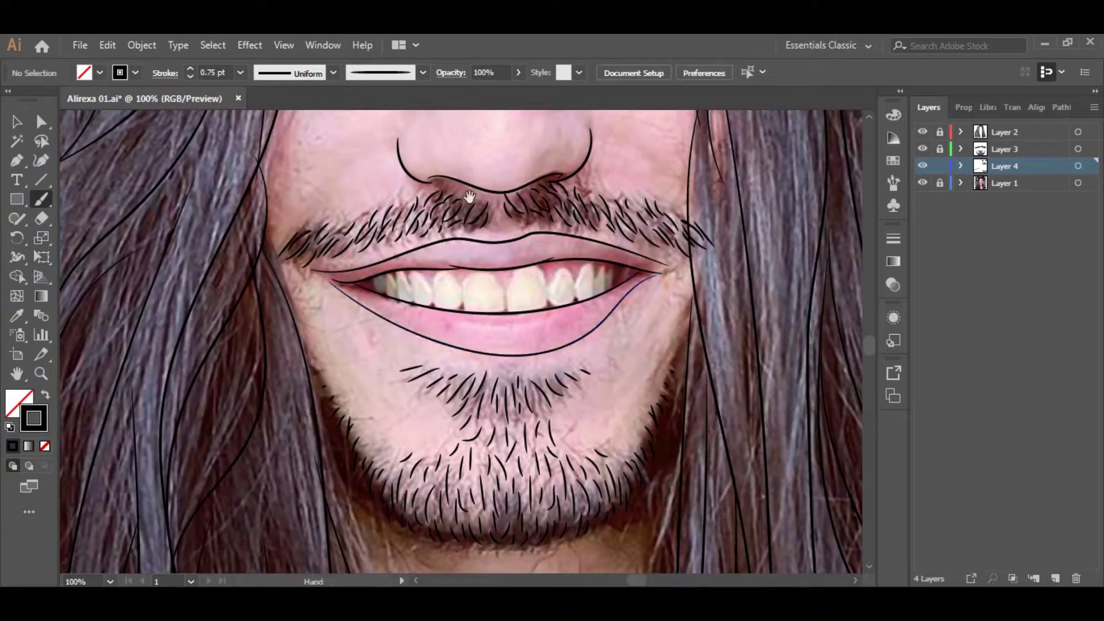
Step: Draw the lower-lip curve with the Pen tool and give it a tapered width profile
key("ctrl+equal")
key("p")
left_click_drag(735, 312, 592, 426)
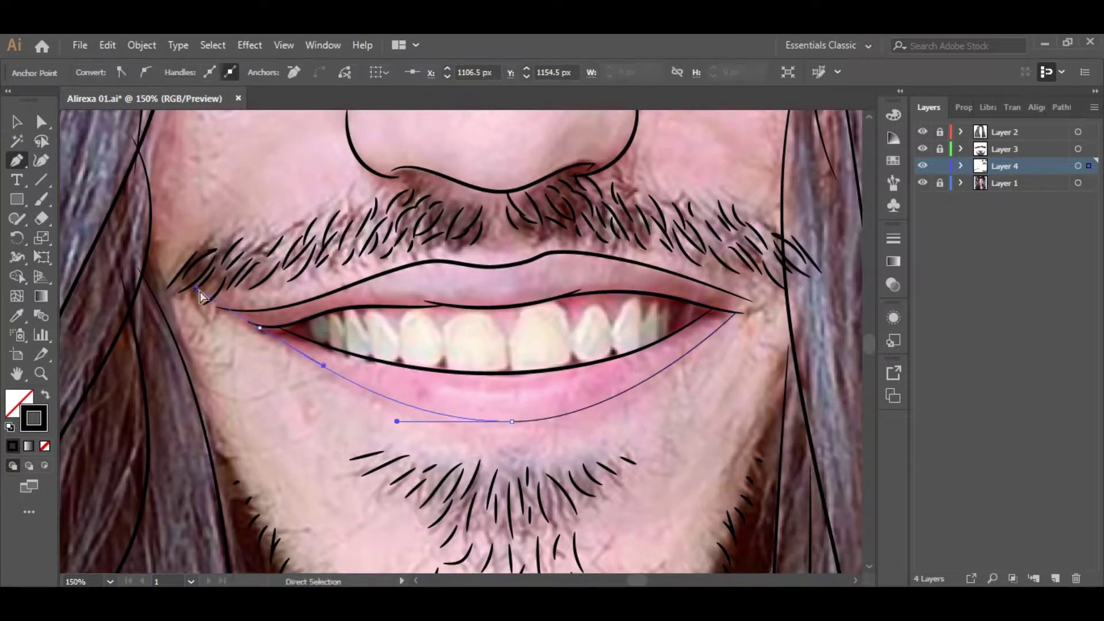
left_click(260, 313)
key("v")
left_click(333, 73)
left_click(303, 124)
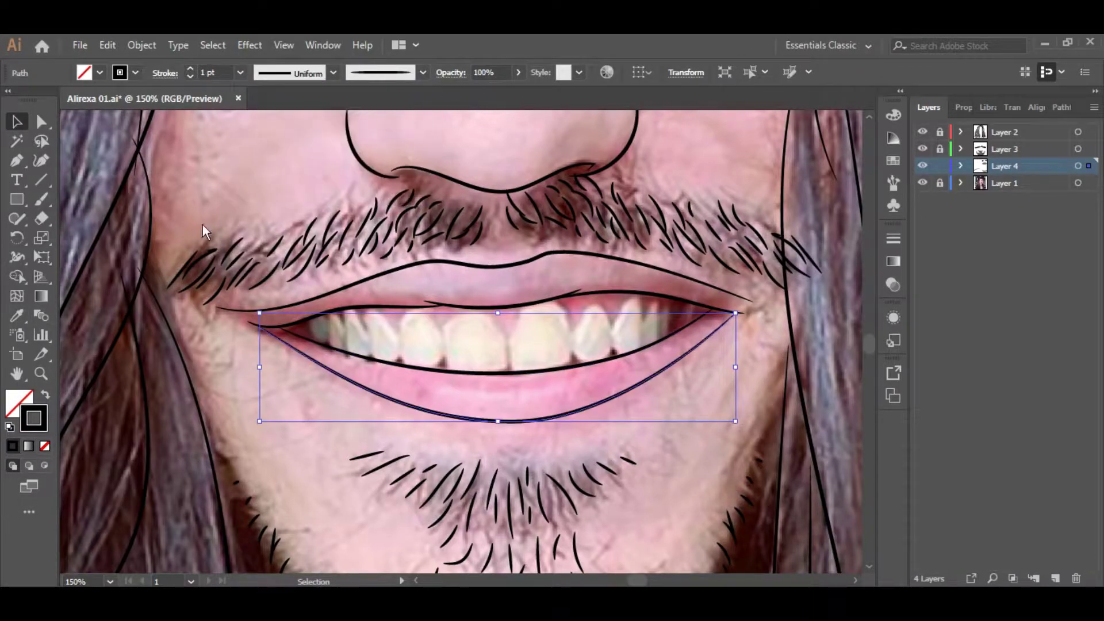
Step: Brush an outline around each visible tooth of the smile
key("b")
scroll(654, 339, "up", 2)
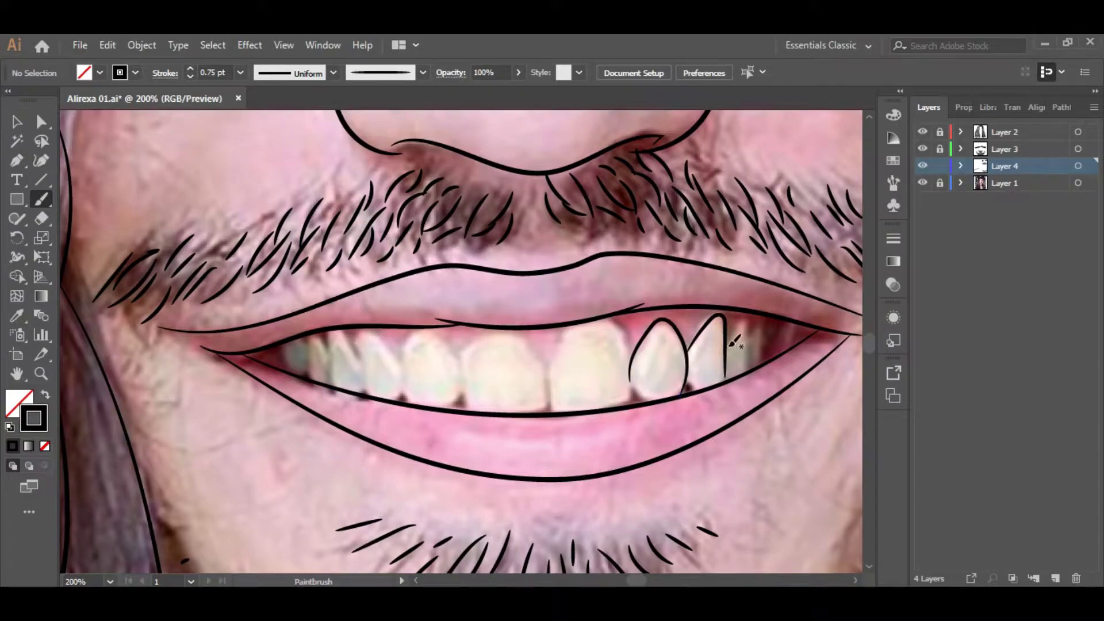
scroll(734, 342, "up", 2)
left_click_drag(727, 377, 761, 361)
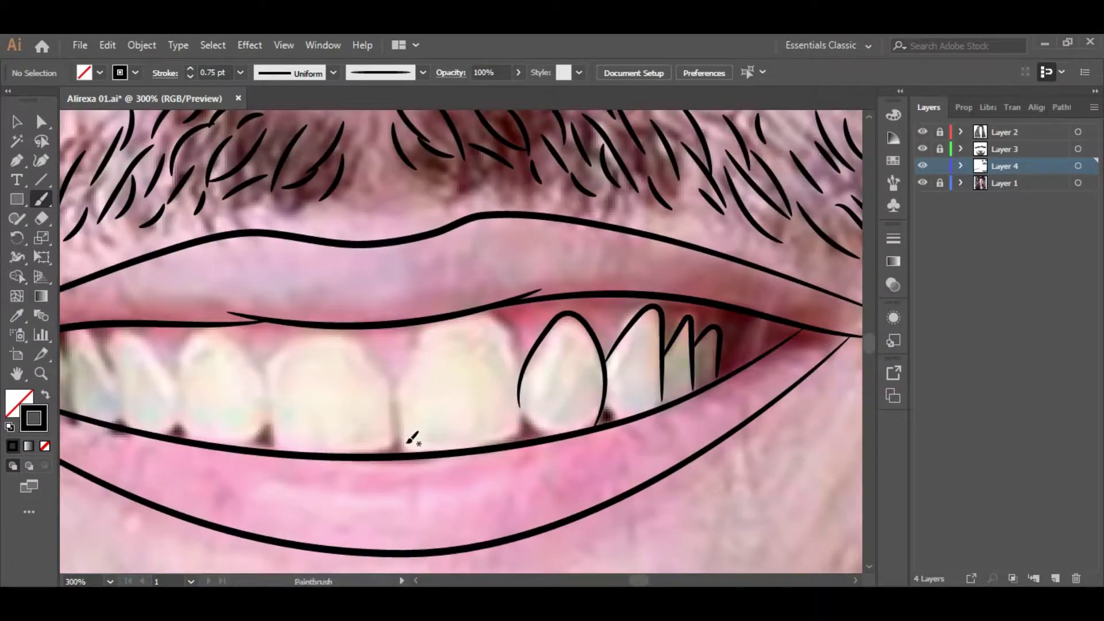
left_click_drag(401, 398, 402, 418)
scroll(456, 437, "up", 1)
left_click_drag(655, 380, 477, 437)
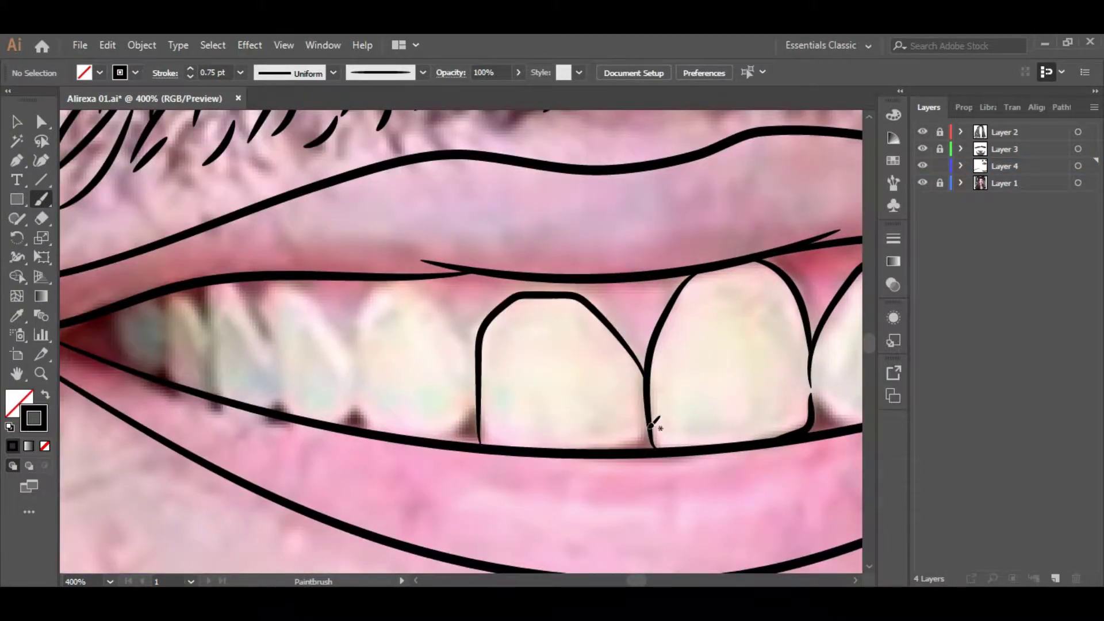
scroll(575, 374, "up", 1)
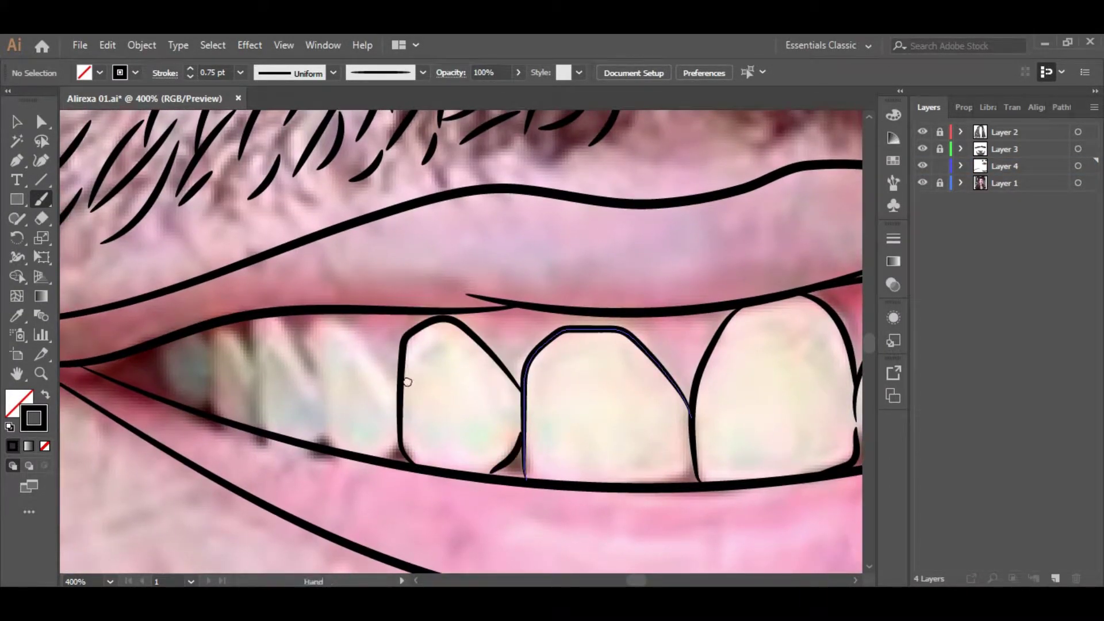
left_click_drag(407, 381, 546, 377)
left_click_drag(456, 420, 481, 445)
left_click_drag(463, 374, 492, 409)
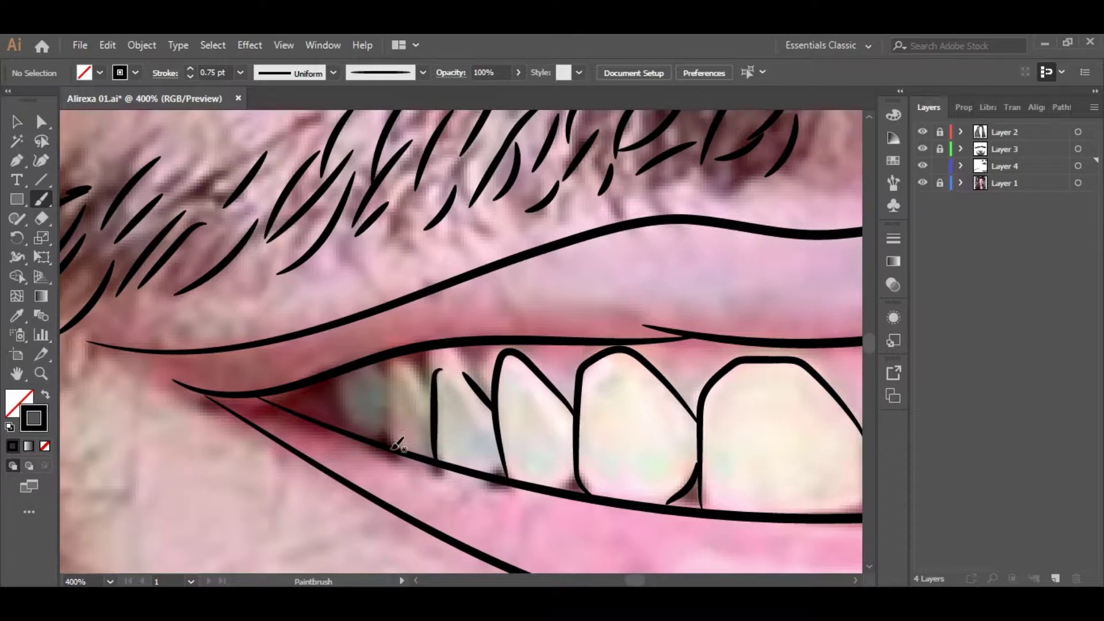
Step: Zoom out to the whole drawing, show the reference photo, and unlock the eyebrow layer
key("ctrl+minus")
key("ctrl+minus")
key("ctrl+minus")
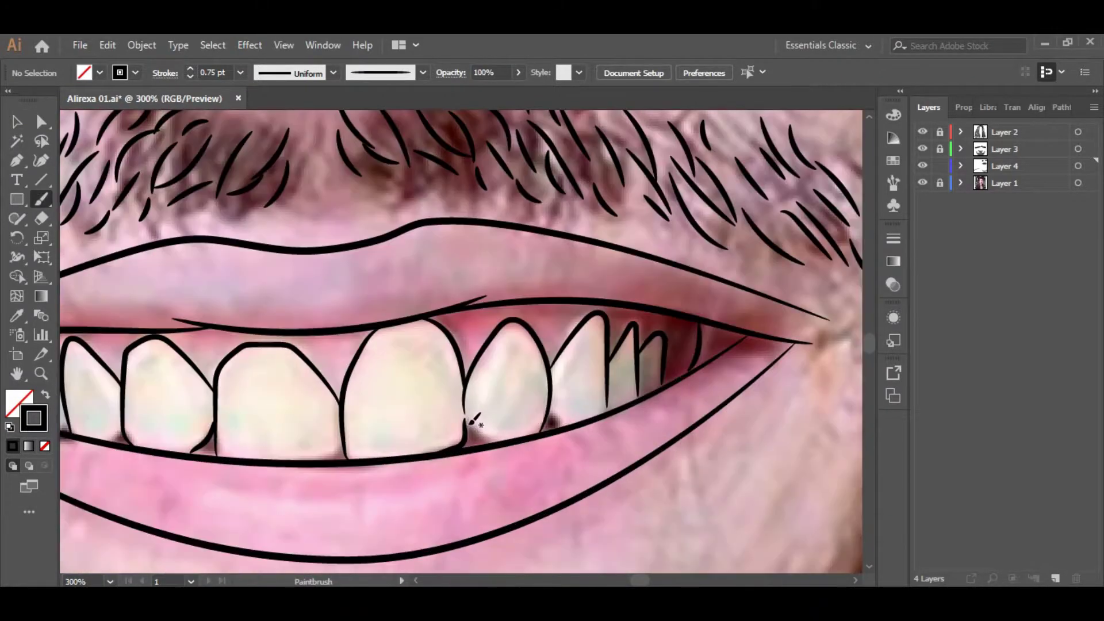
key("ctrl+minus")
key("ctrl+minus")
key("ctrl+minus")
key("ctrl+minus")
left_click(922, 183)
left_click(939, 149)
Step: Paint short curved hair strokes across the first eyebrow
scroll(492, 376, "up", 5)
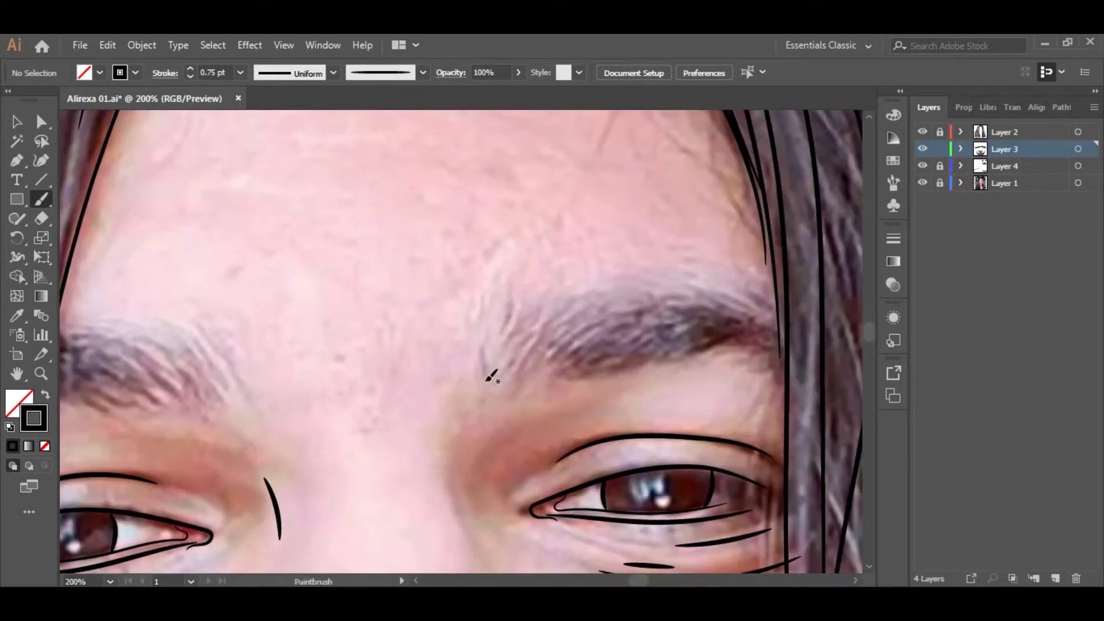
left_click_drag(545, 353, 638, 377)
scroll(598, 369, "up", 1)
scroll(727, 283, "up", 1)
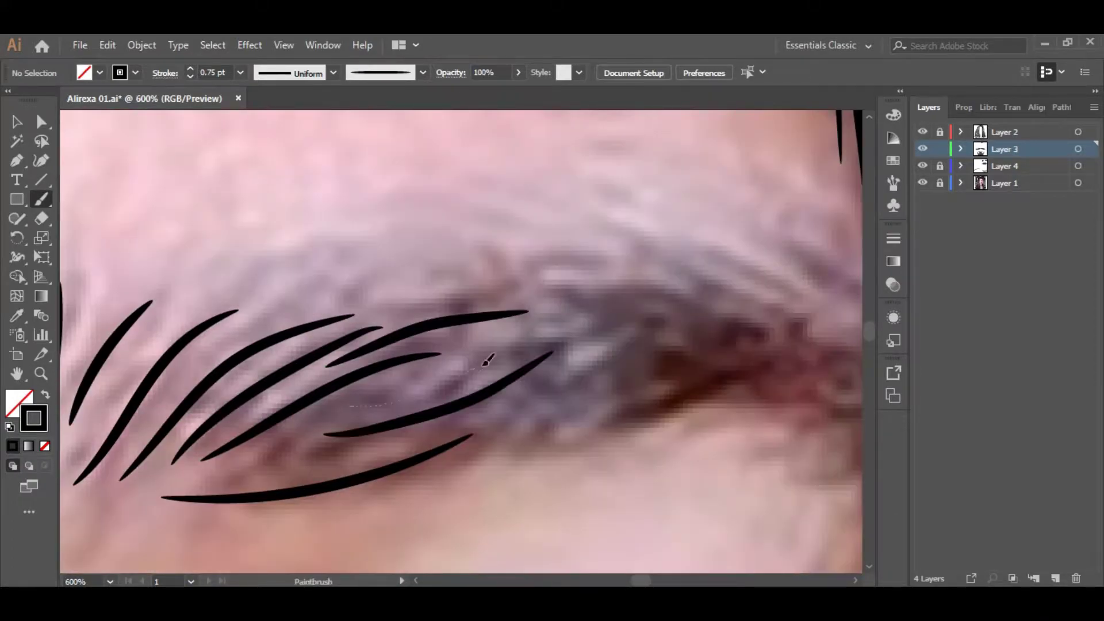
scroll(486, 362, "up", 1)
scroll(375, 458, "down", 2)
scroll(259, 382, "up", 2)
left_click_drag(338, 361, 552, 375)
left_click_drag(397, 392, 595, 411)
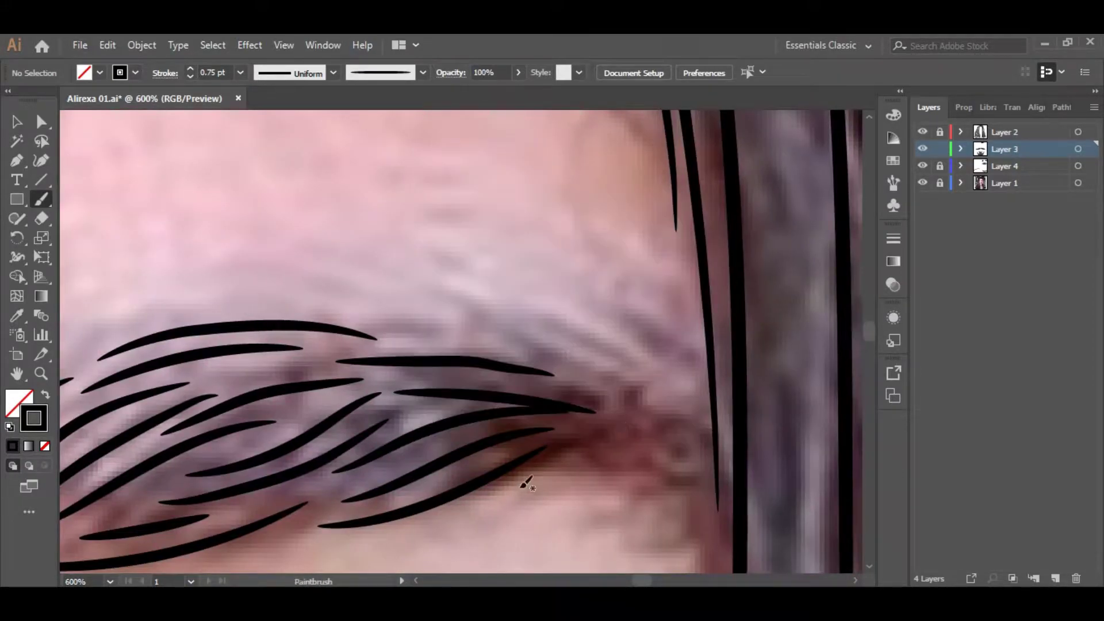
left_click_drag(521, 485, 707, 487)
left_click_drag(555, 325, 727, 407)
scroll(611, 405, "down", 3)
scroll(525, 394, "up", 1)
Step: Hide the photo to check the strokes, then paint curved hairs on the other eyebrow
left_click(923, 183)
scroll(585, 419, "down", 1)
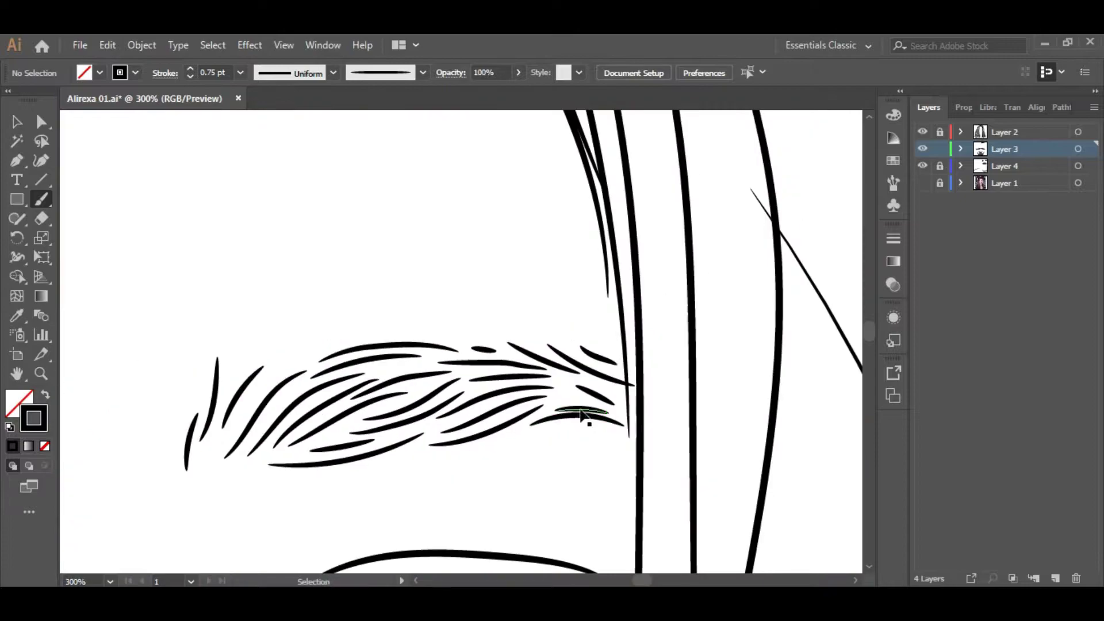
scroll(677, 211, "down", 3)
scroll(575, 391, "up", 4)
scroll(594, 401, "up", 1)
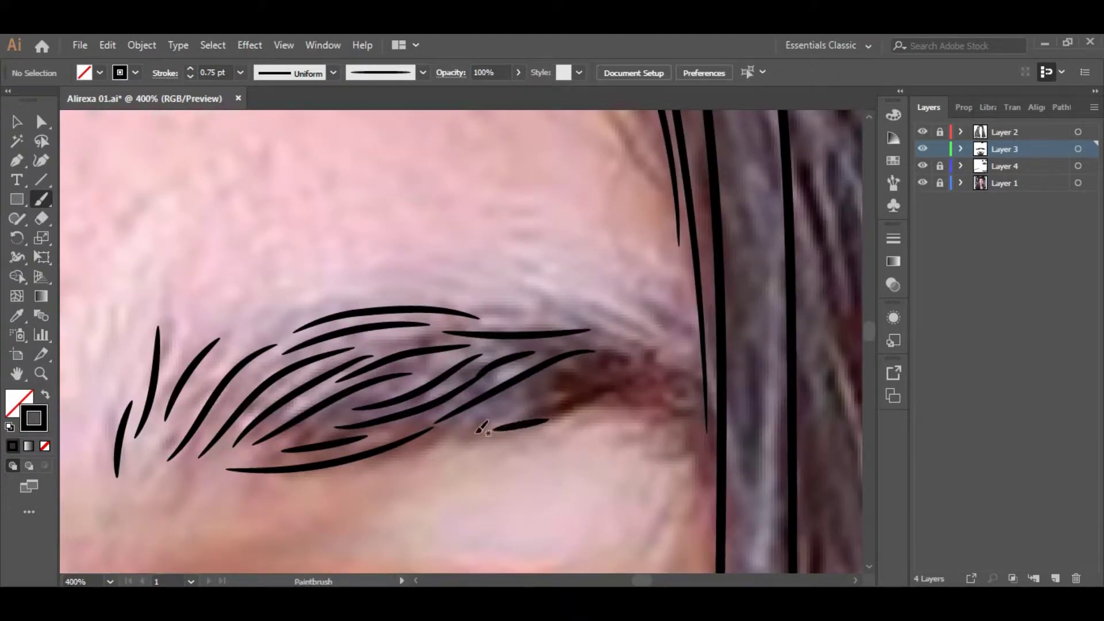
scroll(638, 356, "down", 3)
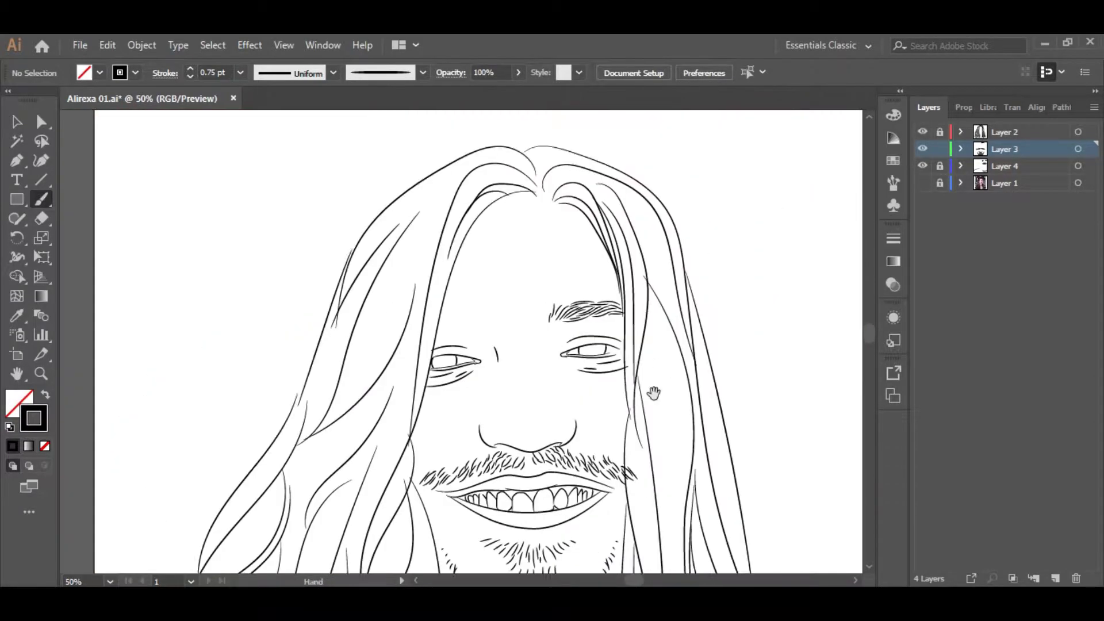
scroll(451, 264, "up", 2)
scroll(612, 261, "up", 1)
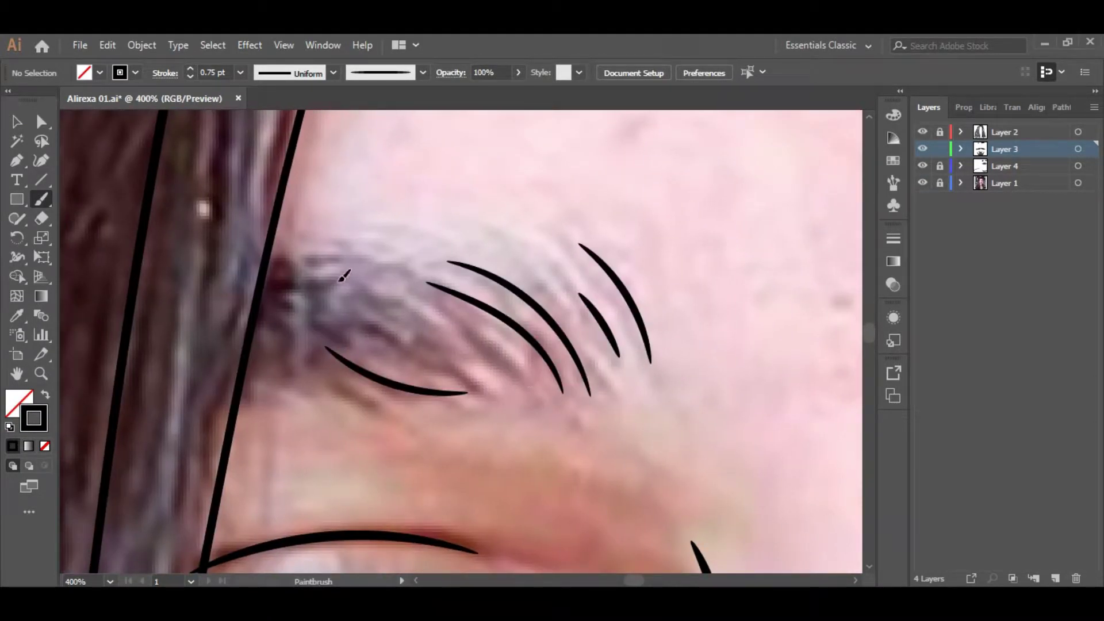
left_click_drag(340, 280, 524, 386)
left_click_drag(356, 259, 562, 392)
left_click_drag(311, 306, 259, 334)
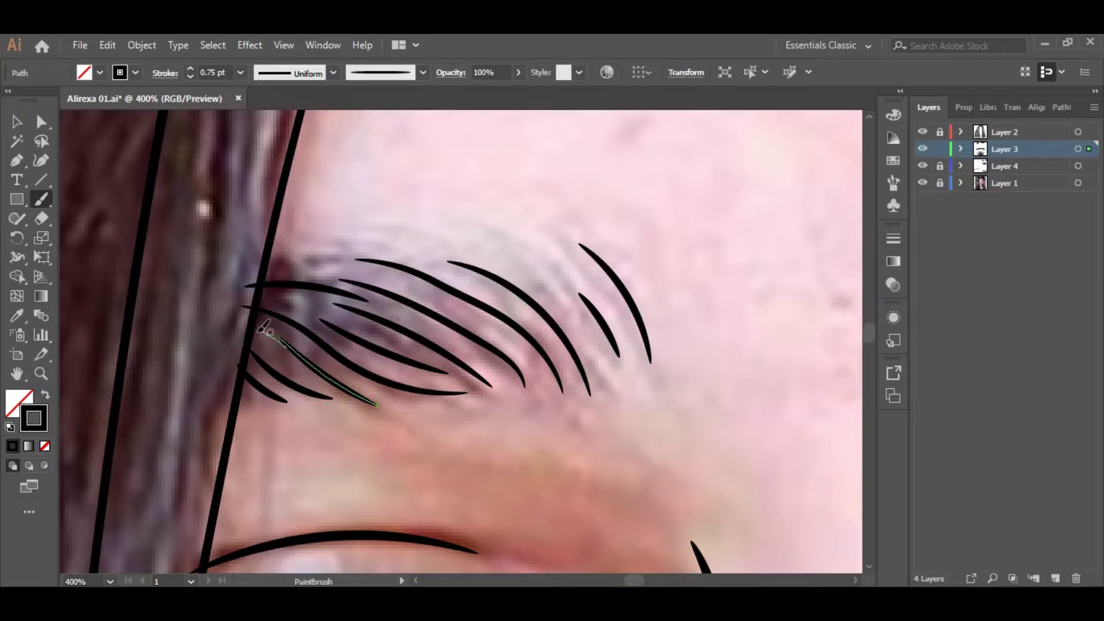
left_click_drag(397, 265, 288, 293)
Step: Review the eyebrows without the photo, lock the eyebrow layer, and make the facial lines layer the unlocked target
left_click(922, 183)
scroll(402, 348, "down", 3)
scroll(402, 347, "down", 2)
key("ctrl+plus")
key("ctrl+plus")
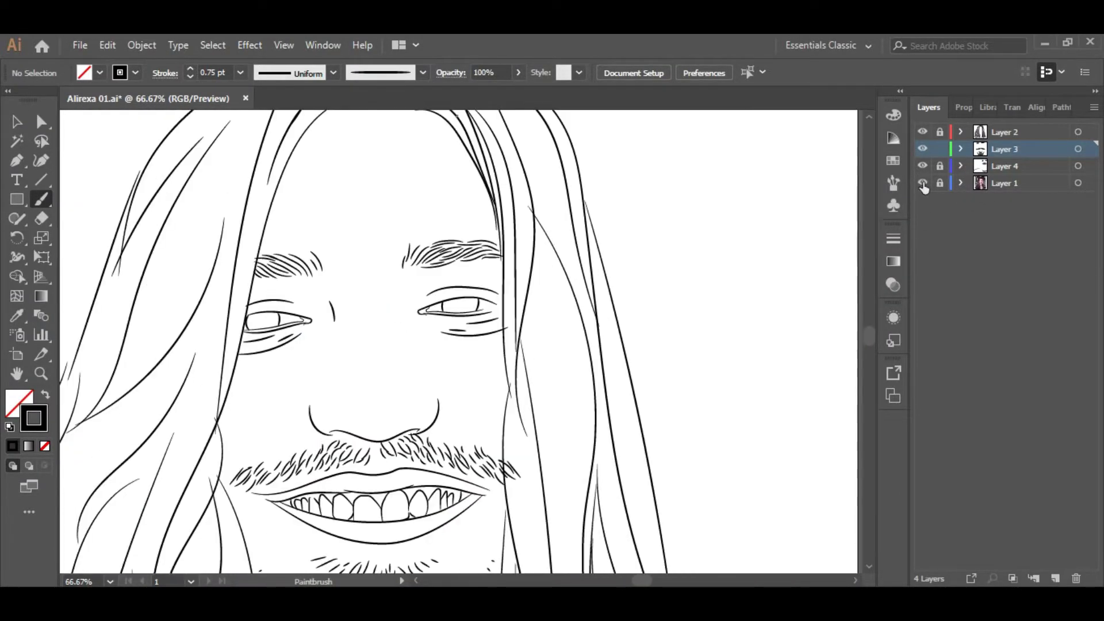
left_click(923, 183)
left_click(940, 149)
left_click(940, 166)
left_click(1007, 166)
Step: Set the stroke weight to 0.75 pt for the fine eye-crease and gum detail lines
scroll(405, 330, "up", 3)
scroll(542, 266, "up", 2)
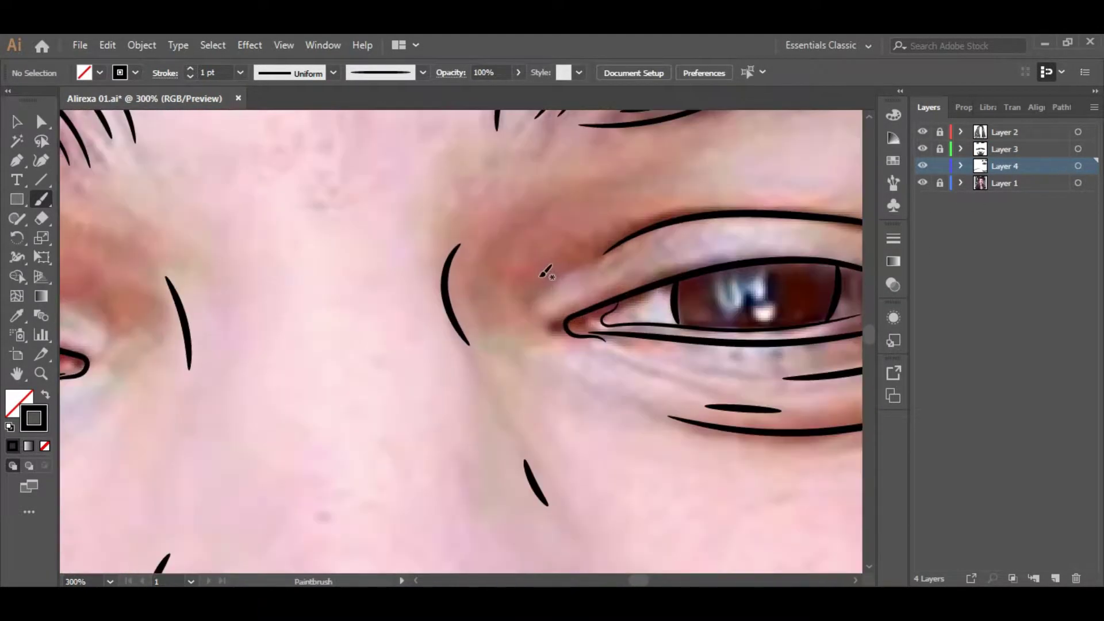
scroll(408, 343, "left", 3)
scroll(375, 202, "down", 3)
scroll(374, 202, "up", 3)
left_click(190, 77)
scroll(443, 320, "down", 1)
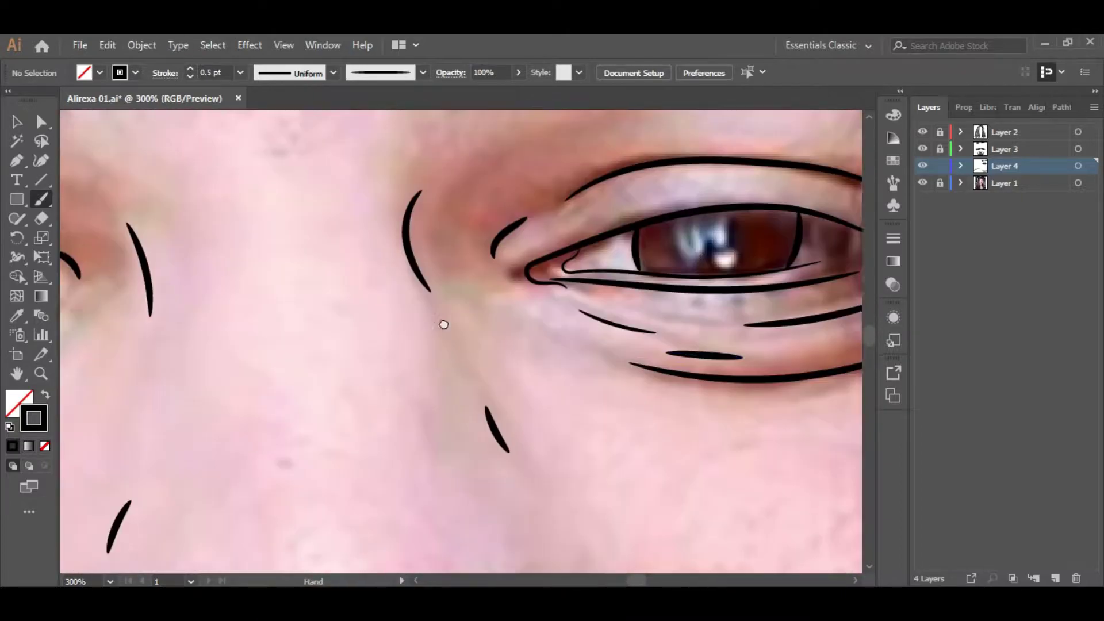
scroll(460, 327, "down", 1)
scroll(494, 338, "down", 2)
scroll(478, 384, "down", 2)
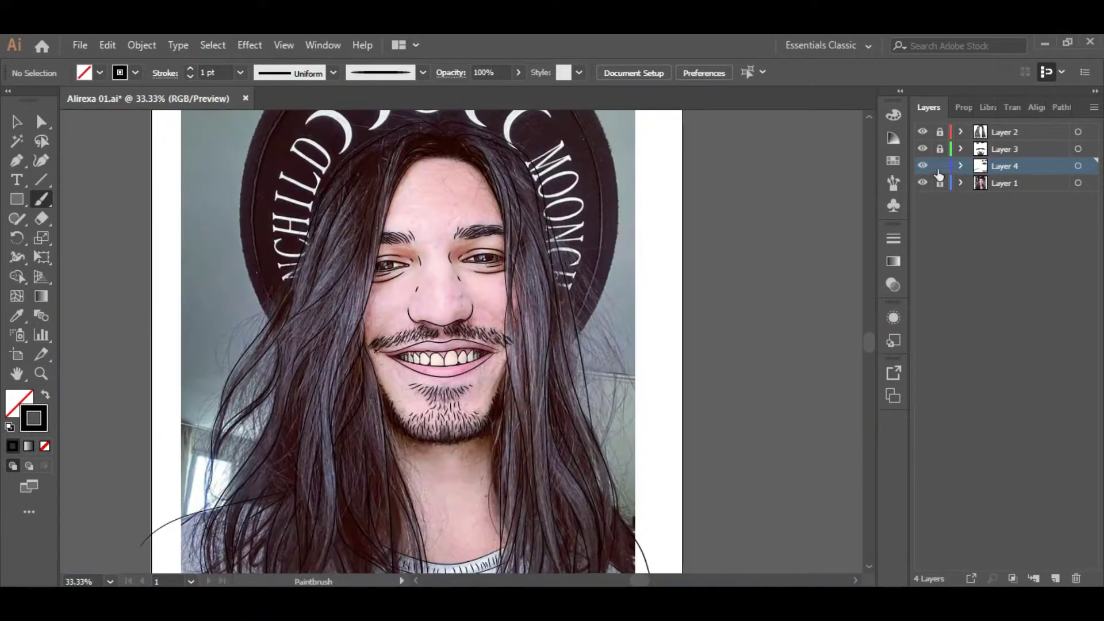
Step: Toggle the reference photo and zoom out to compare the drawing against it
left_click(923, 183)
scroll(492, 402, "up", 3)
scroll(493, 402, "up", 1)
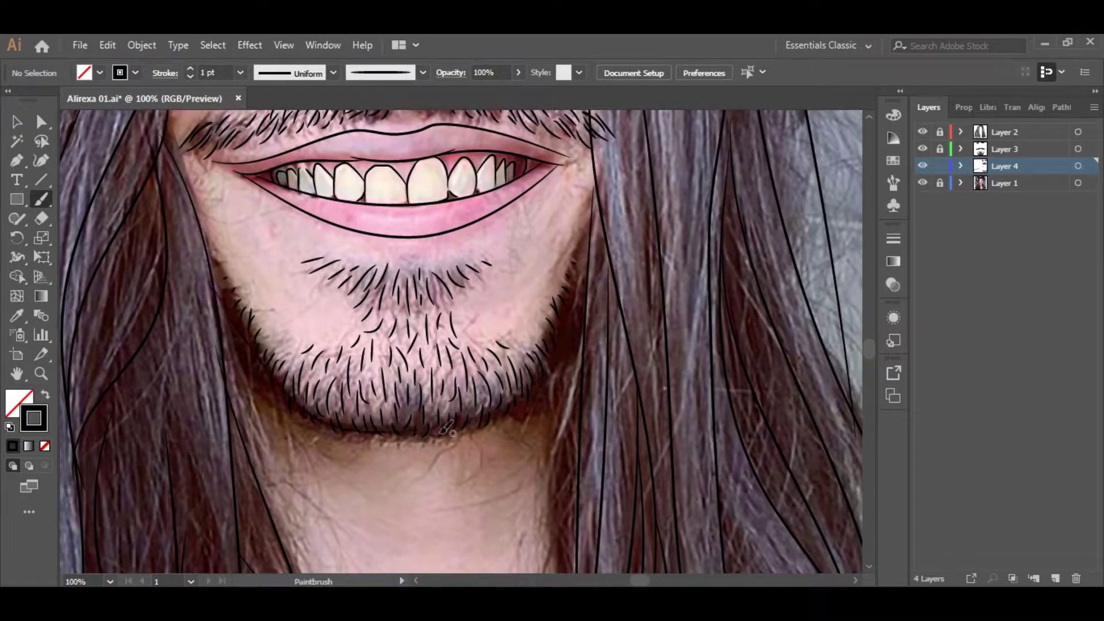
scroll(447, 428, "down", 1)
left_click(922, 183)
key("ctrl+minus")
key("ctrl+minus")
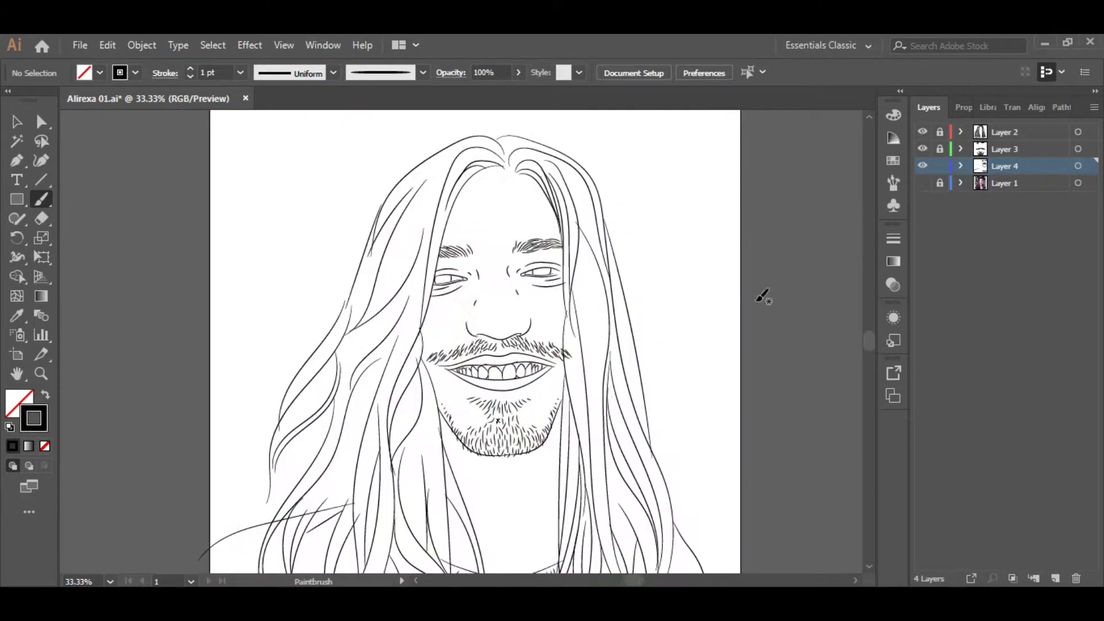
scroll(592, 357, "down", 1)
left_click(923, 182)
scroll(629, 359, "up", 5)
Step: Paint a gum line above the upper teeth and check it in outline view with Ctrl+Y
left_click_drag(342, 374, 657, 349)
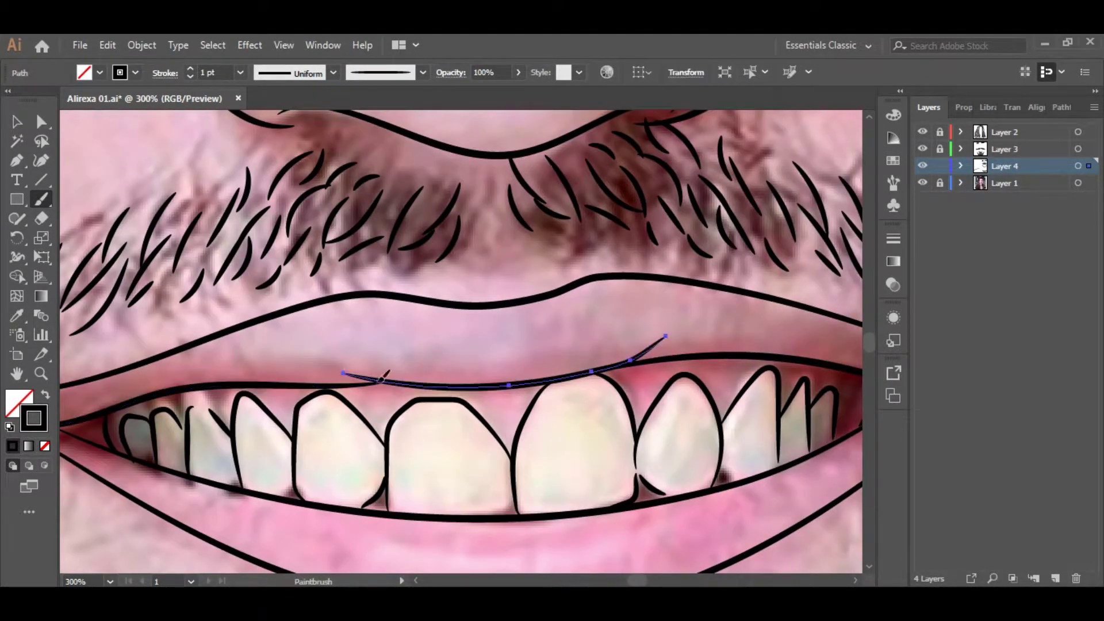
scroll(382, 378, "down", 3)
left_click(923, 182)
key("ctrl+minus")
key("ctrl+minus")
left_click(923, 183)
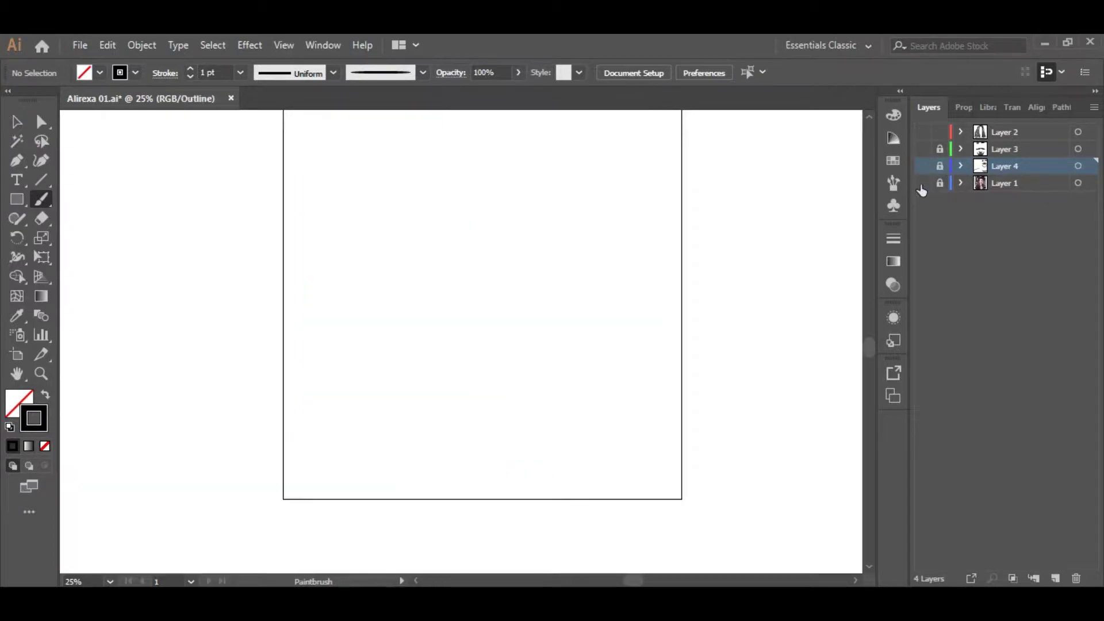
key("ctrl+y")
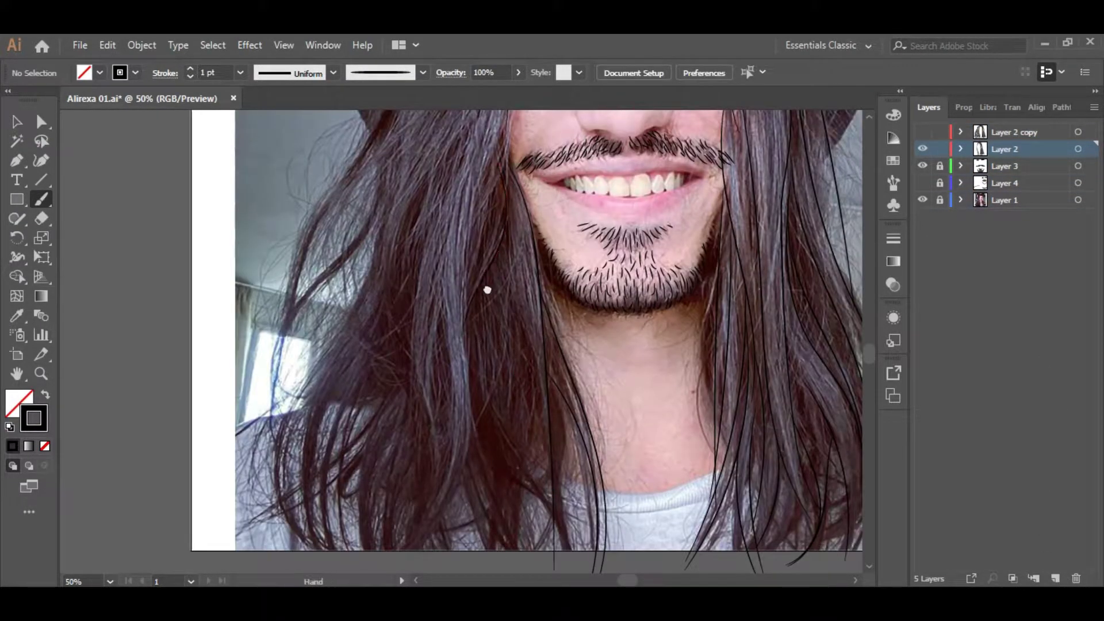
Step: Paint hair strand strokes over the right, lower and left sides of the hair
scroll(495, 469, "down", 1)
left_click_drag(558, 495, 558, 496)
left_click_drag(530, 345, 537, 404)
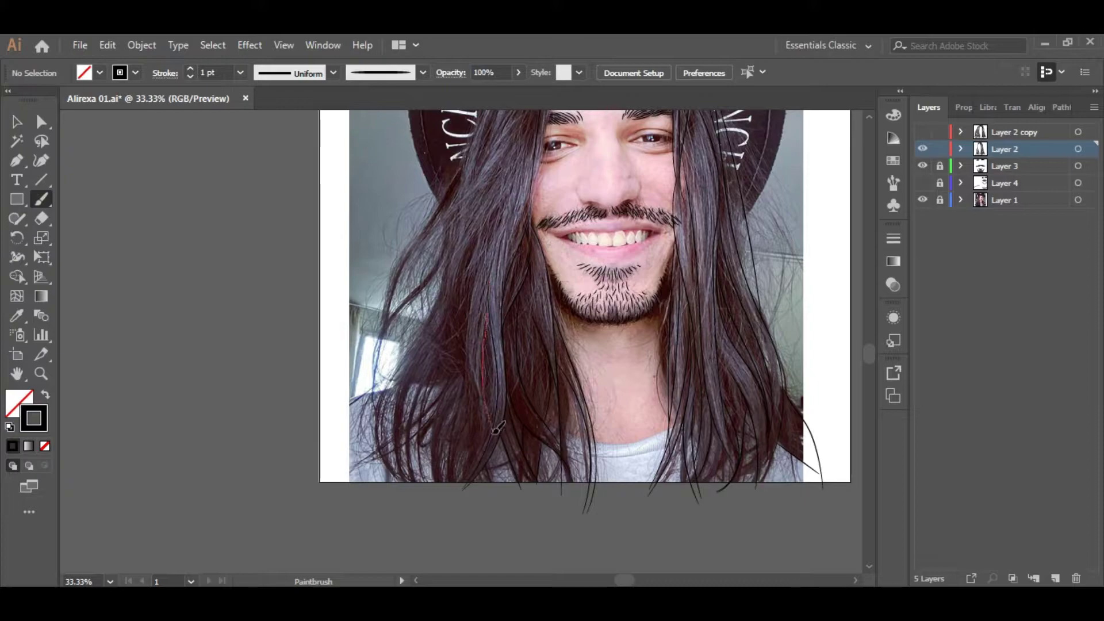
left_click_drag(498, 429, 488, 440)
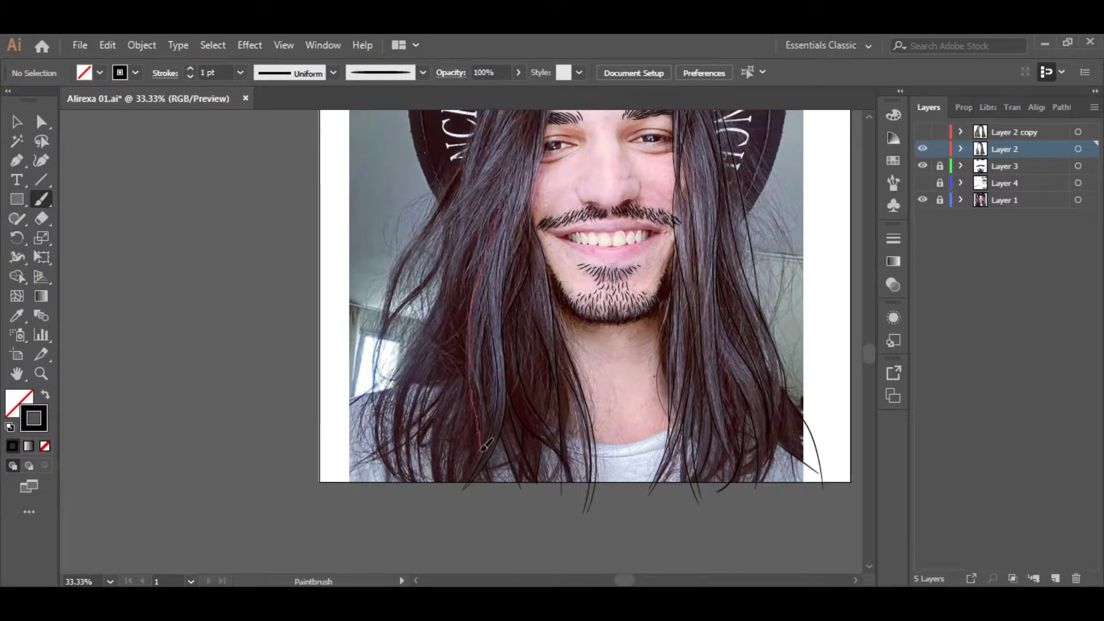
scroll(463, 434, "up", 2)
left_click_drag(402, 504, 397, 265)
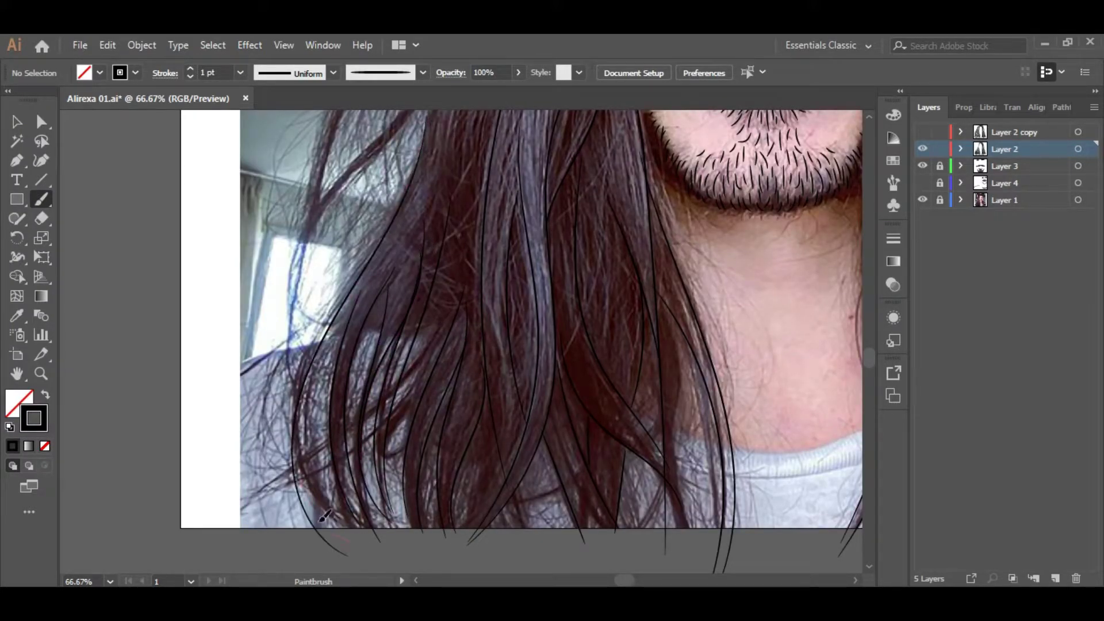
left_click_drag(413, 183, 384, 332)
left_click_drag(318, 436, 320, 438)
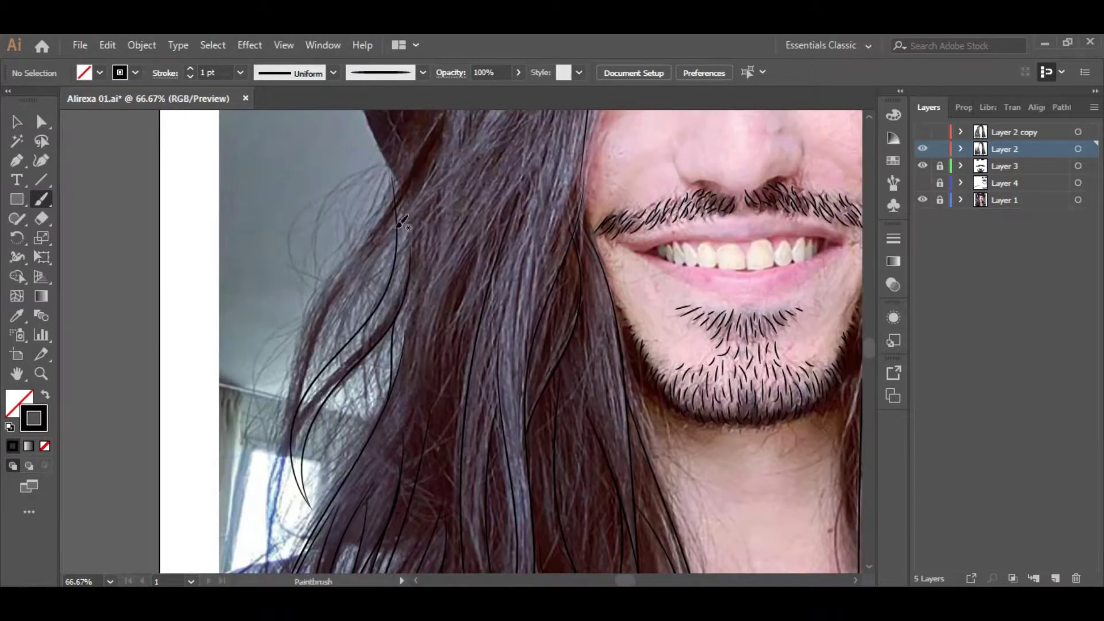
left_click_drag(453, 115, 457, 203)
left_click_drag(303, 516, 270, 374)
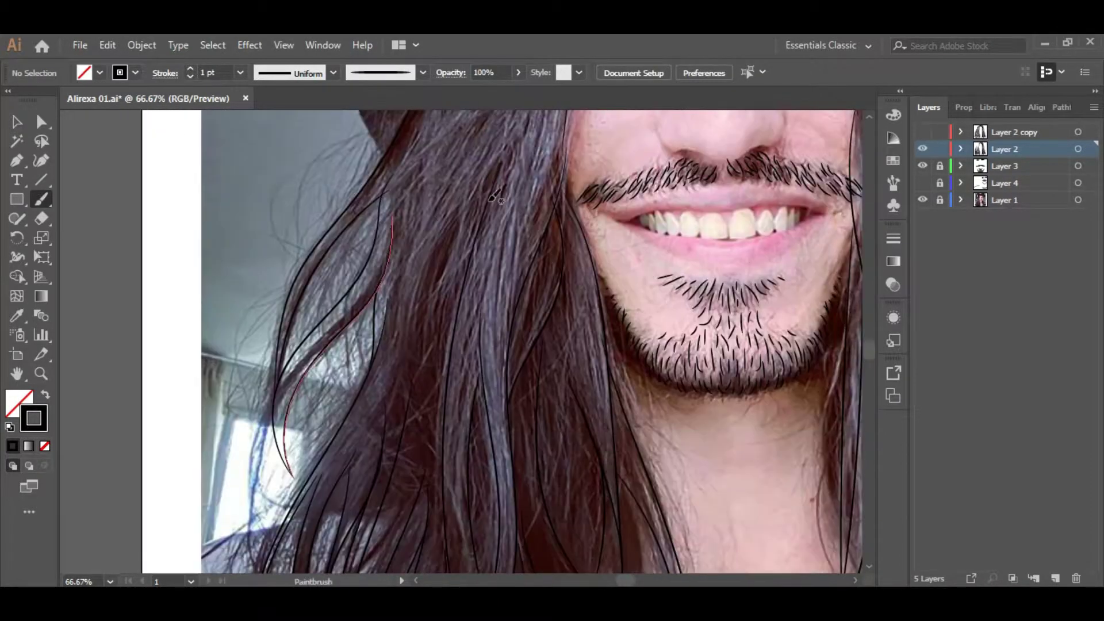
key("ctrl+minus")
Step: Add more flowing strands across the crown, the right hair and beside the forehead
mouse_move(503, 152)
left_mouse_down()
mouse_move(468, 214)
mouse_move(426, 410)
left_mouse_up()
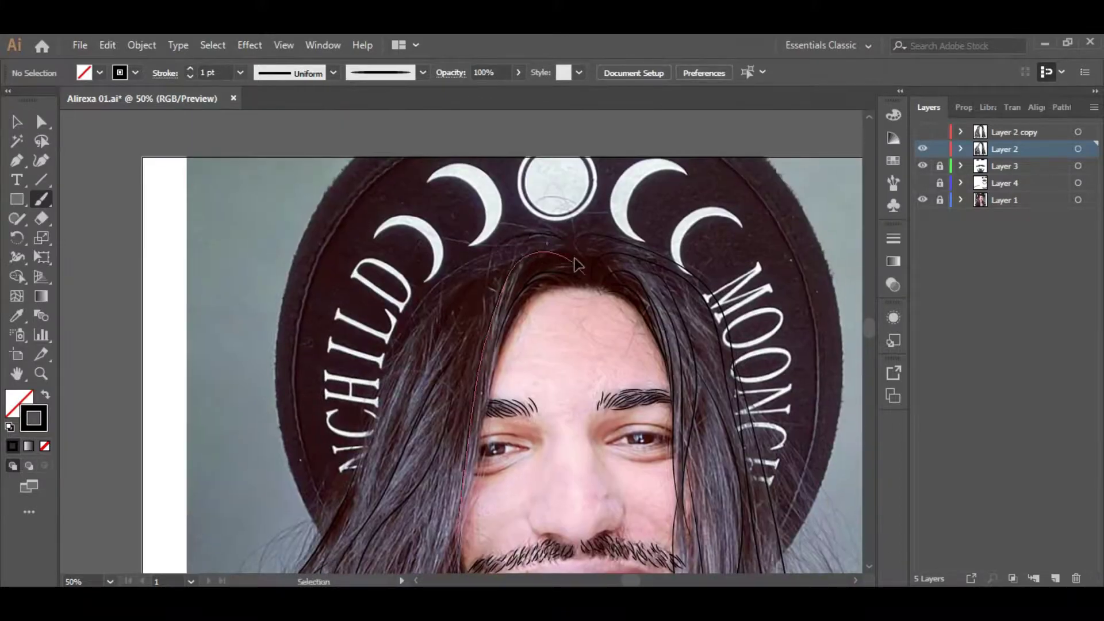
left_click_drag(575, 253, 455, 288)
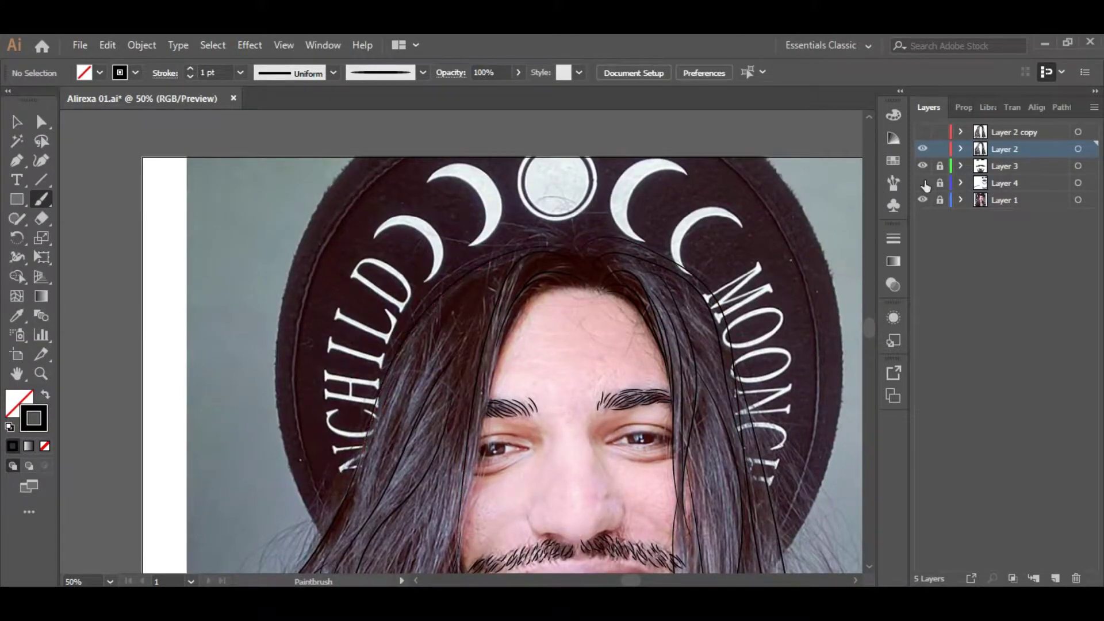
key("ctrl+minus")
left_click_drag(523, 287, 489, 375)
key("ctrl+plus")
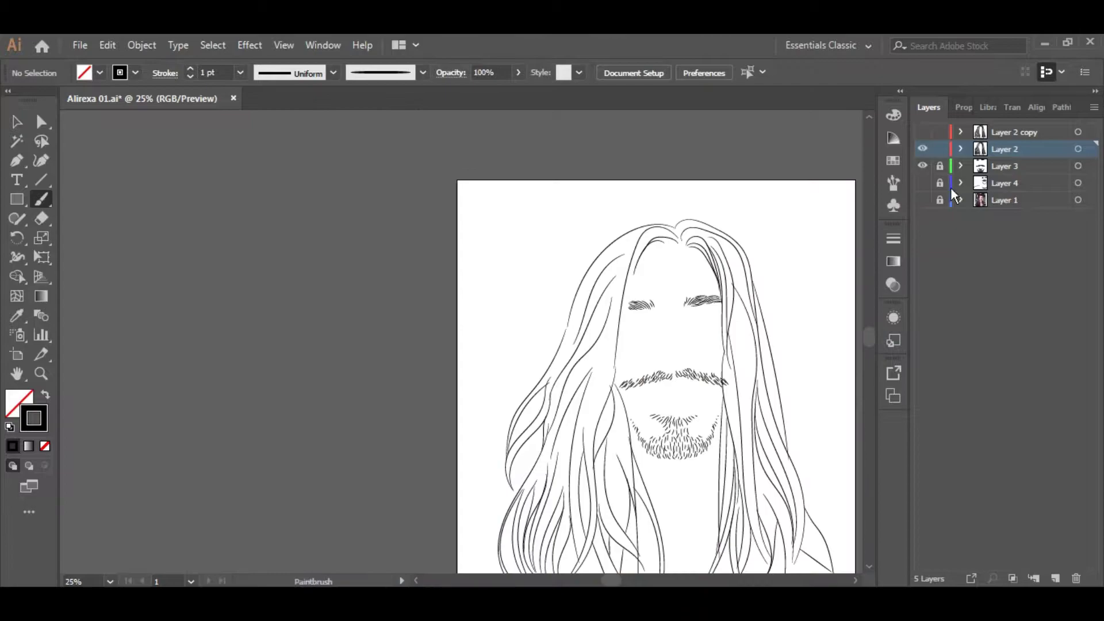
left_click_drag(731, 170, 726, 177)
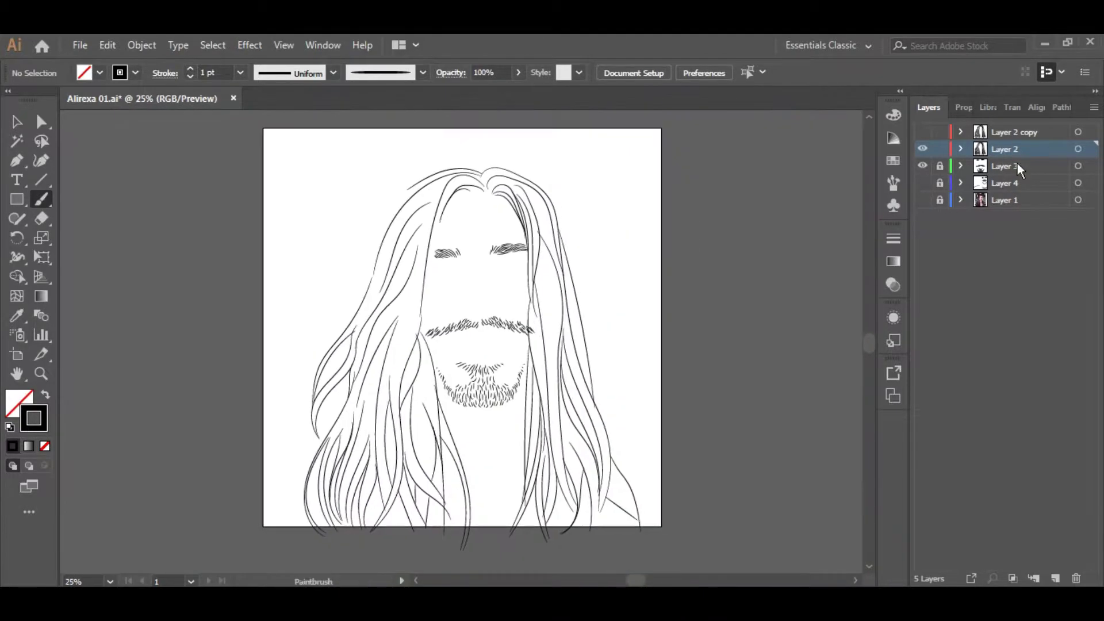
scroll(395, 333, "up", 5)
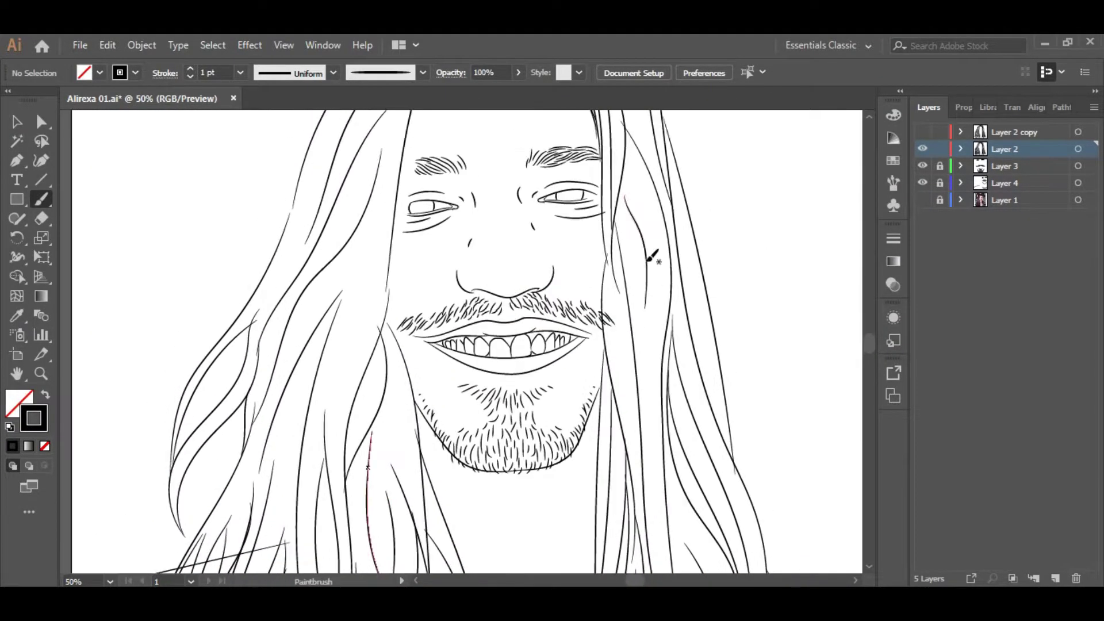
left_click_drag(598, 146, 639, 409)
scroll(355, 309, "down", 3)
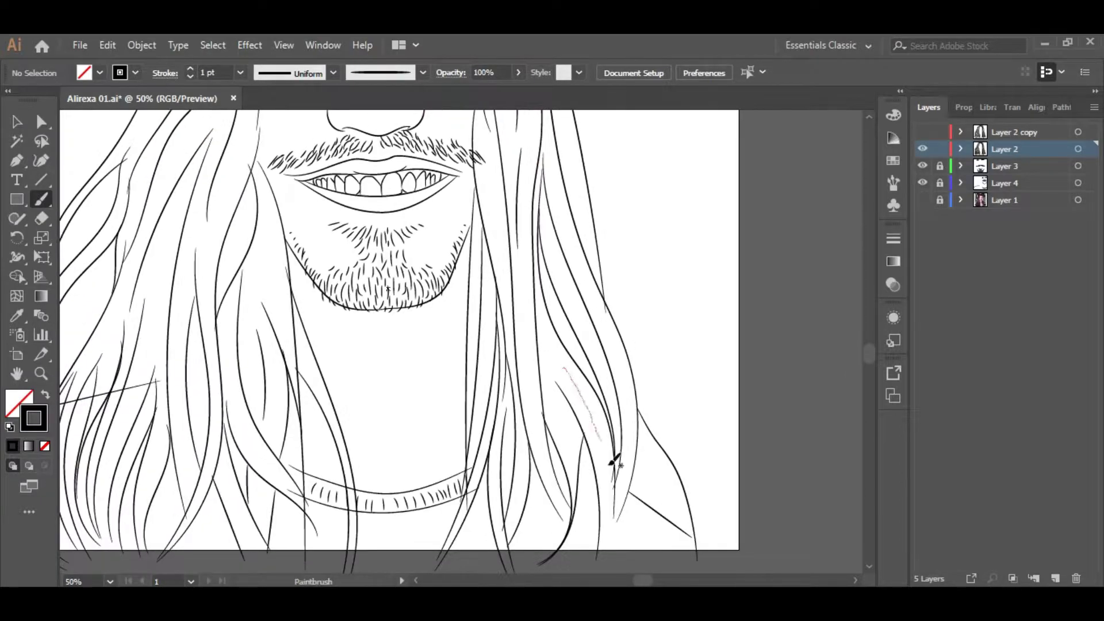
left_click_drag(431, 219, 351, 399)
left_click_drag(265, 426, 295, 360)
scroll(295, 360, "down", 2)
scroll(422, 364, "up", 2)
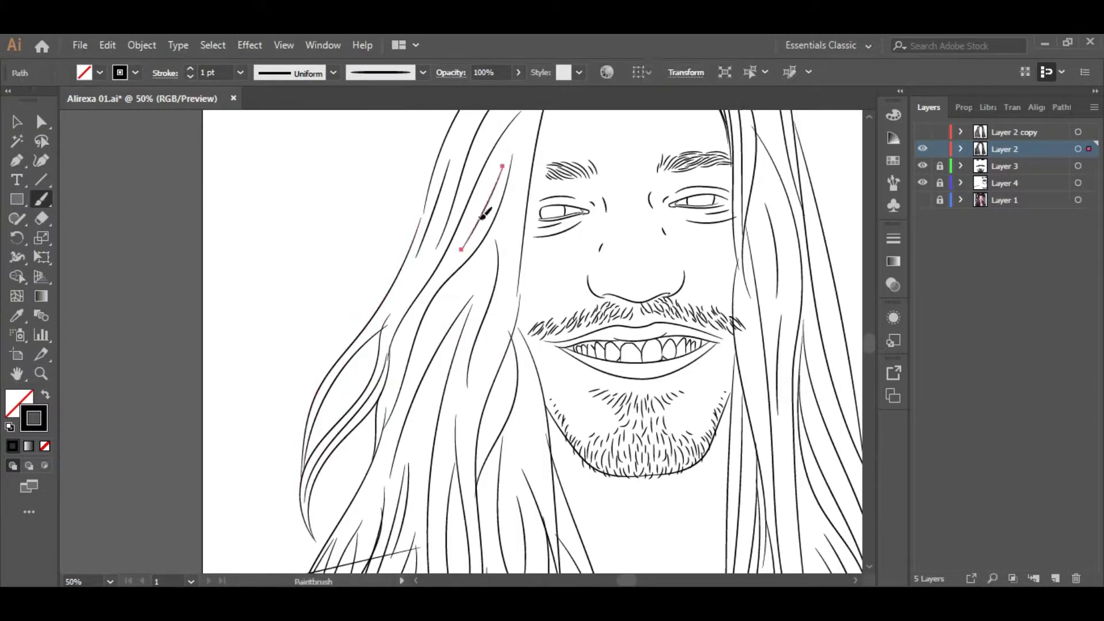
left_click_drag(343, 538, 423, 364)
scroll(500, 177, "down", 3)
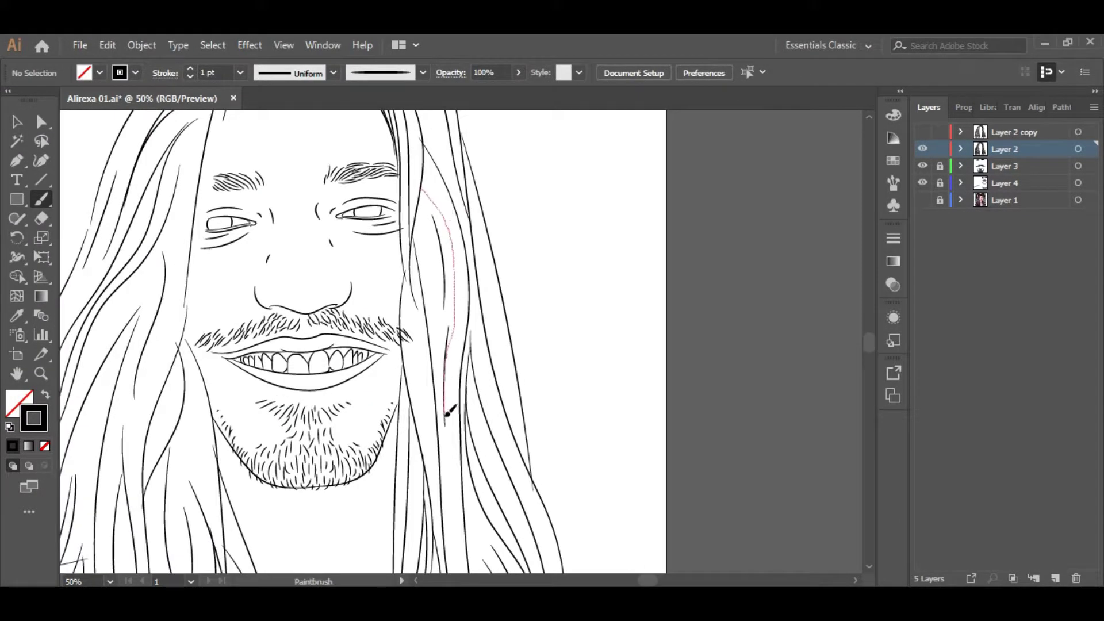
left_click_drag(448, 412, 426, 204)
scroll(624, 338, "down", 2)
Step: Show the reference photo and swap locks between the hair layer and Layer 4, then back
left_click(922, 200)
scroll(477, 357, "up", 5)
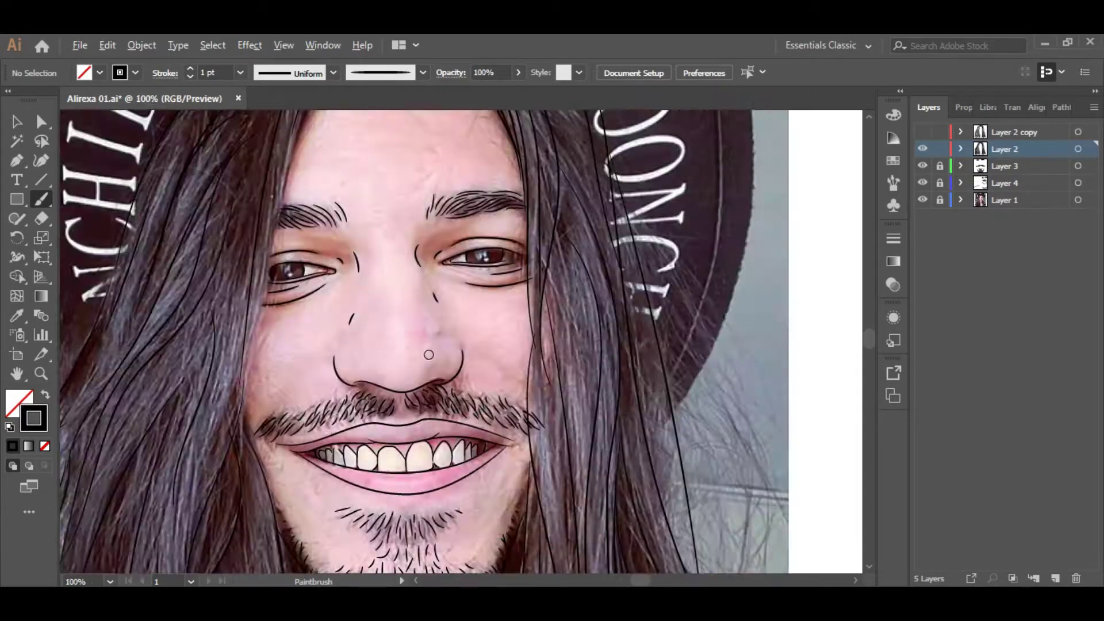
left_click(939, 148)
left_click(1004, 183)
left_click(940, 183)
scroll(328, 412, "down", 3)
scroll(744, 335, "up", 2)
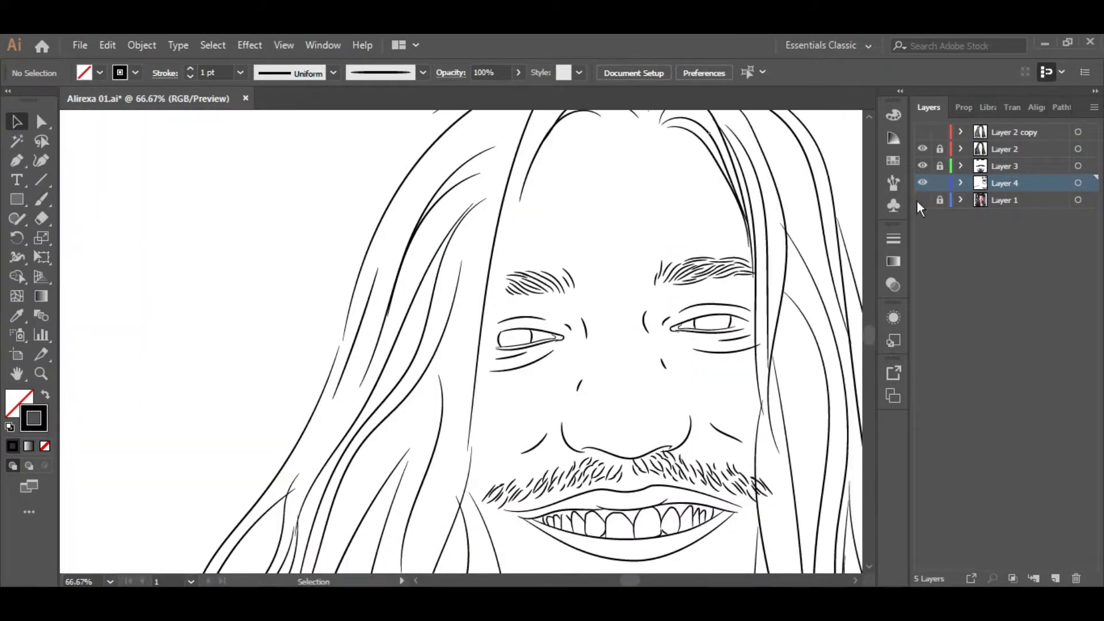
left_click(939, 183)
left_click(940, 148)
left_click(1004, 148)
Step: Hide the reference photo layer and delete the unused Layer 2 copy
left_click(922, 200)
key("ctrl+0")
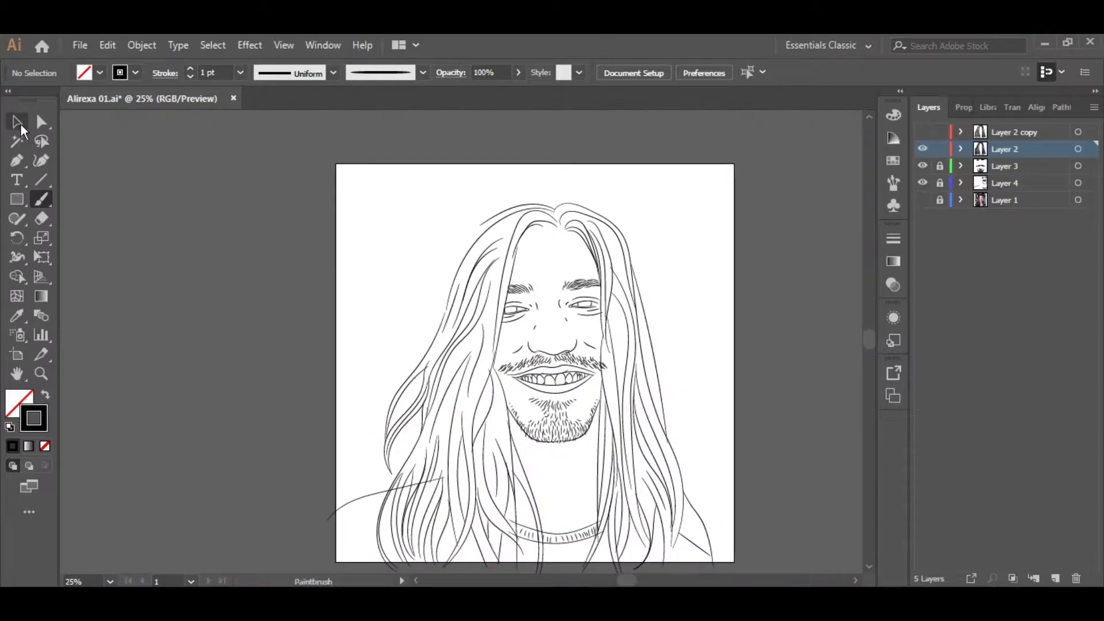
key("v")
left_click_drag(1012, 132, 1076, 578)
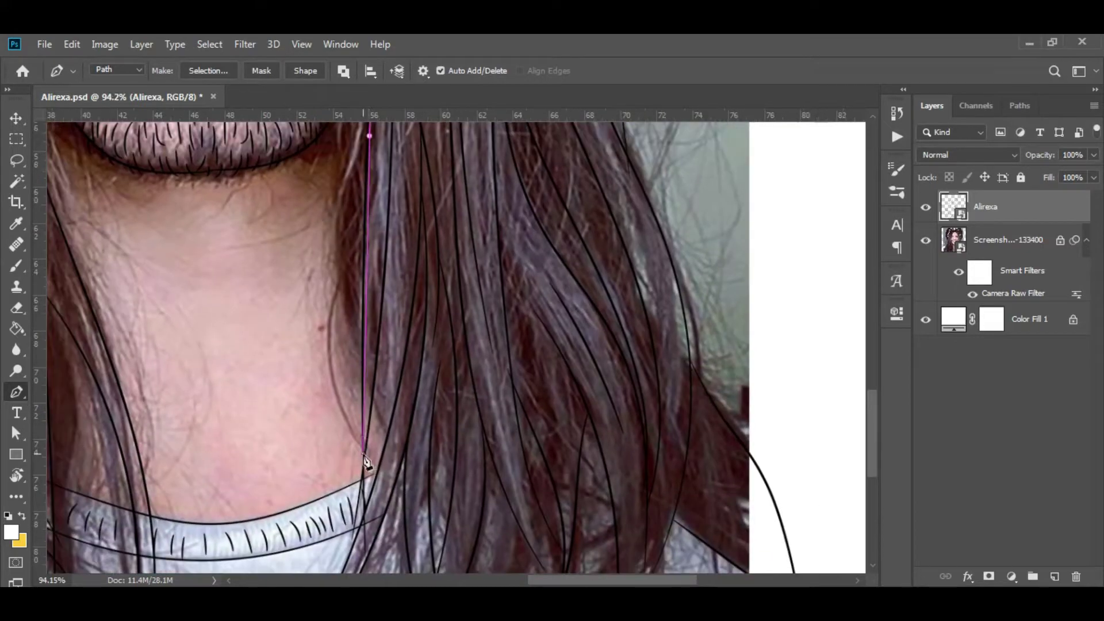
Step: Start the hair outline path with anchors near the neck and along the bottom edge
left_click(364, 452)
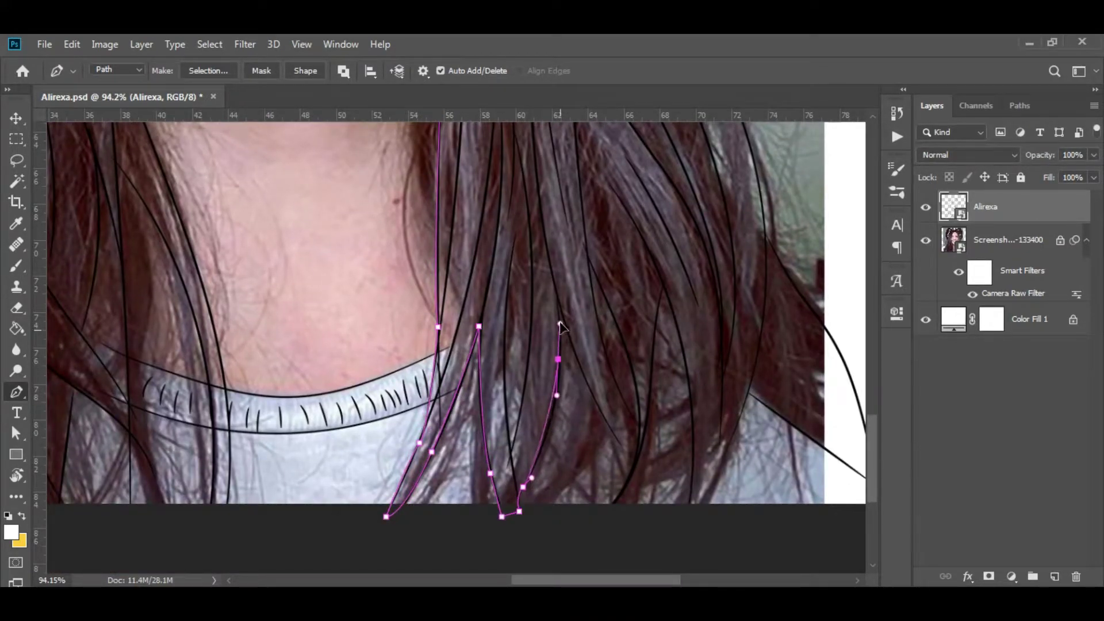
left_click(635, 463)
left_click(603, 512)
left_click(697, 515)
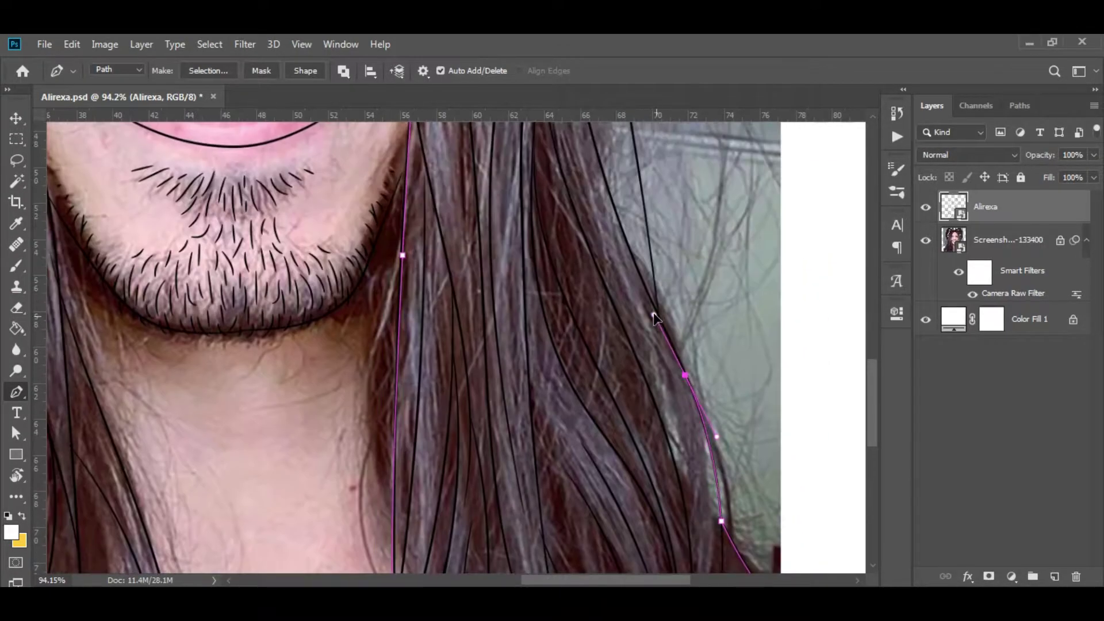
mouse_move(713, 309)
left_mouse_down()
mouse_move(599, 474)
mouse_move(582, 378)
left_mouse_up()
scroll(650, 345, "up", 5)
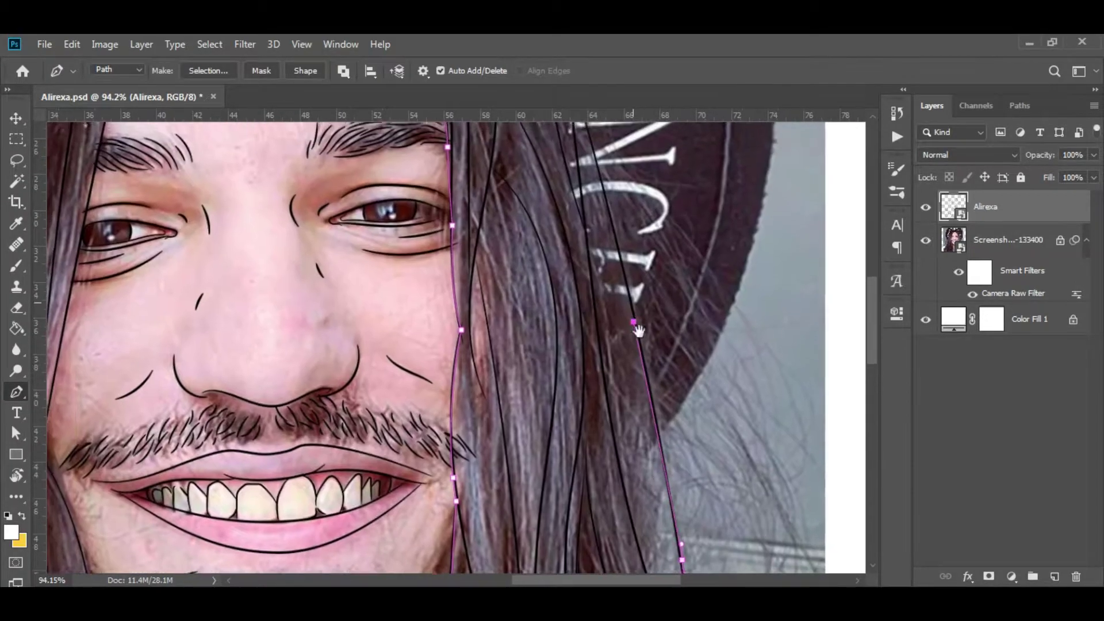
scroll(627, 316, "up", 5)
scroll(604, 290, "up", 5)
scroll(604, 290, "left", 4)
Step: Trace the path over the top of the hair and down its left edge
left_click(636, 304)
left_click(492, 253)
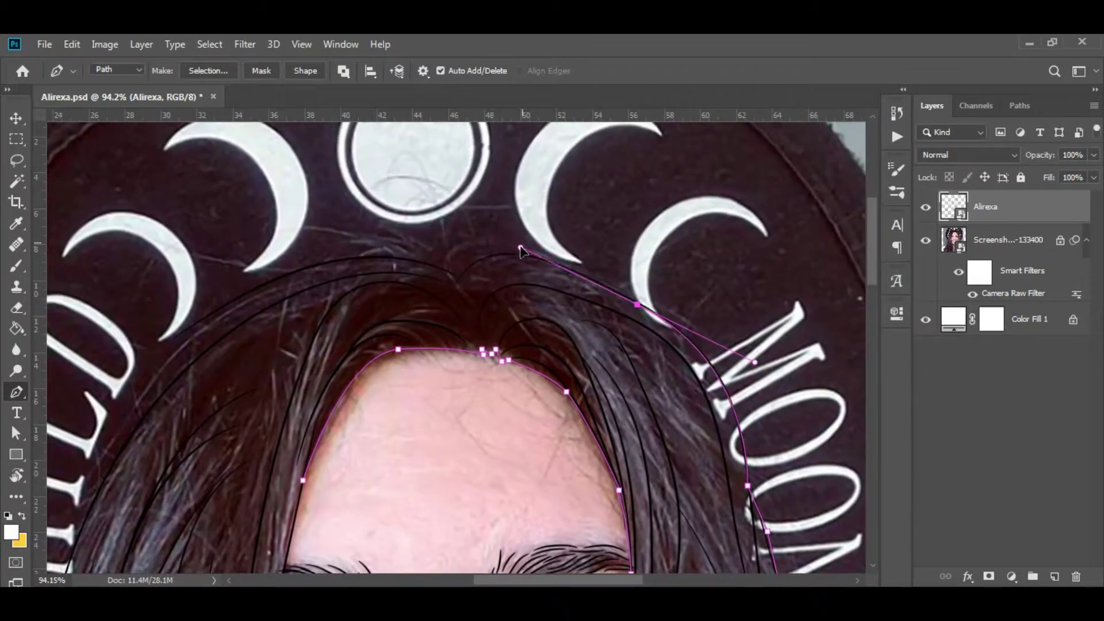
left_click(460, 277)
left_click_drag(322, 265, 288, 273)
left_click(148, 337)
left_click(121, 449)
left_click_drag(172, 517, 345, 161)
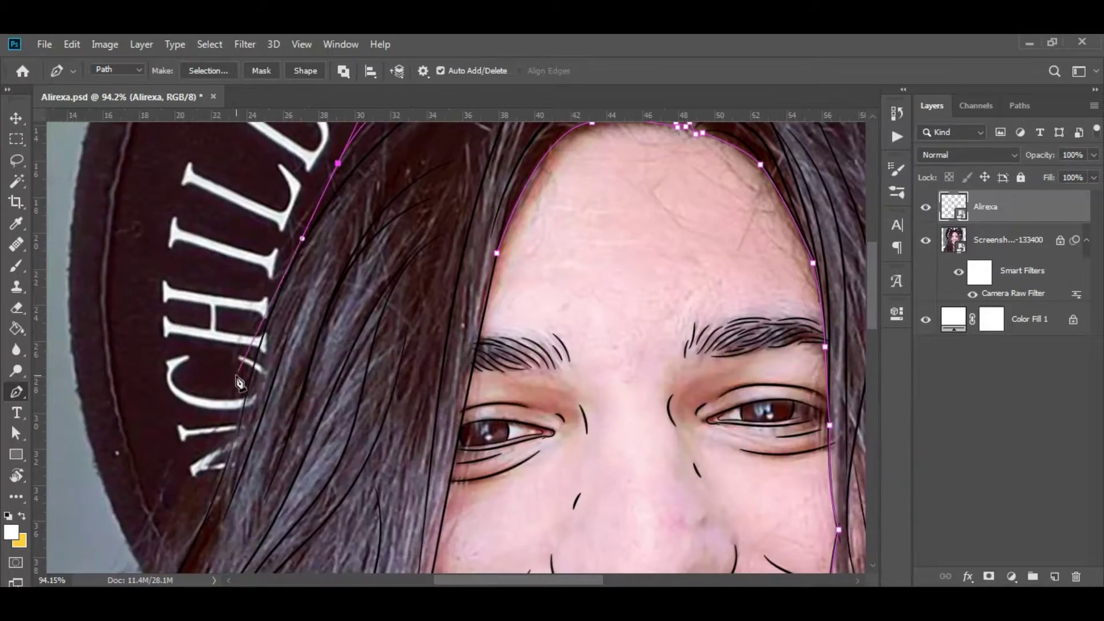
left_click(254, 434)
left_click_drag(252, 512, 433, 181)
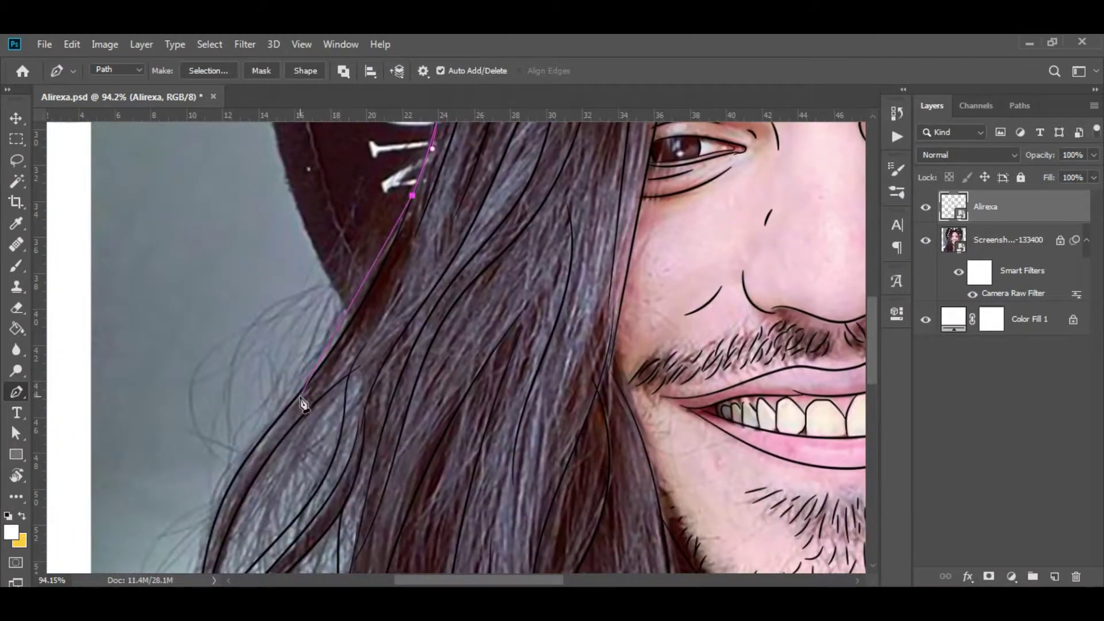
left_click_drag(213, 525, 208, 552)
scroll(344, 335, "down", 5)
scroll(343, 335, "left", 2)
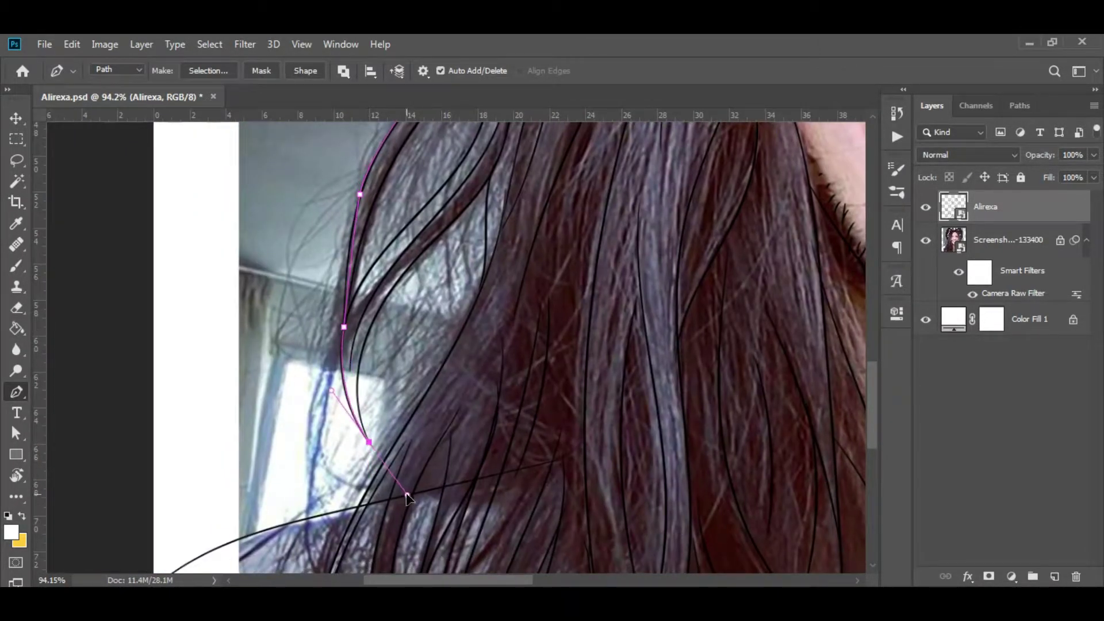
scroll(406, 497, "up", 3)
Step: Continue with smooth anchors down the left hair and around a strand shape
left_click_drag(424, 318, 545, 215)
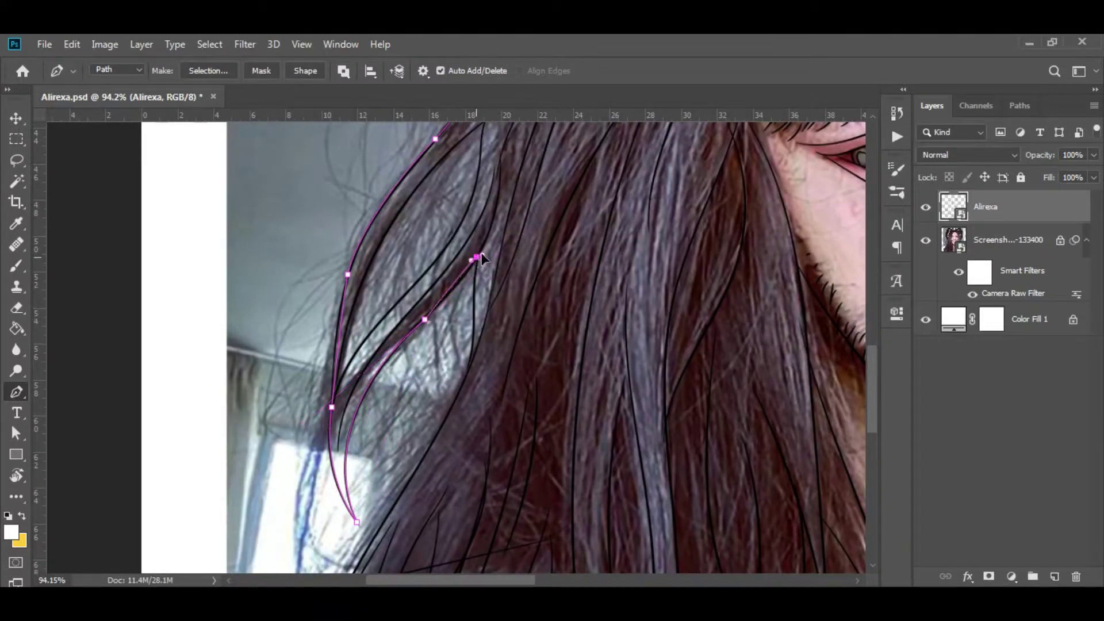
left_click_drag(465, 379, 463, 385)
left_click_drag(446, 426, 560, 243)
left_click_drag(440, 458, 432, 489)
left_click_drag(441, 439, 484, 278)
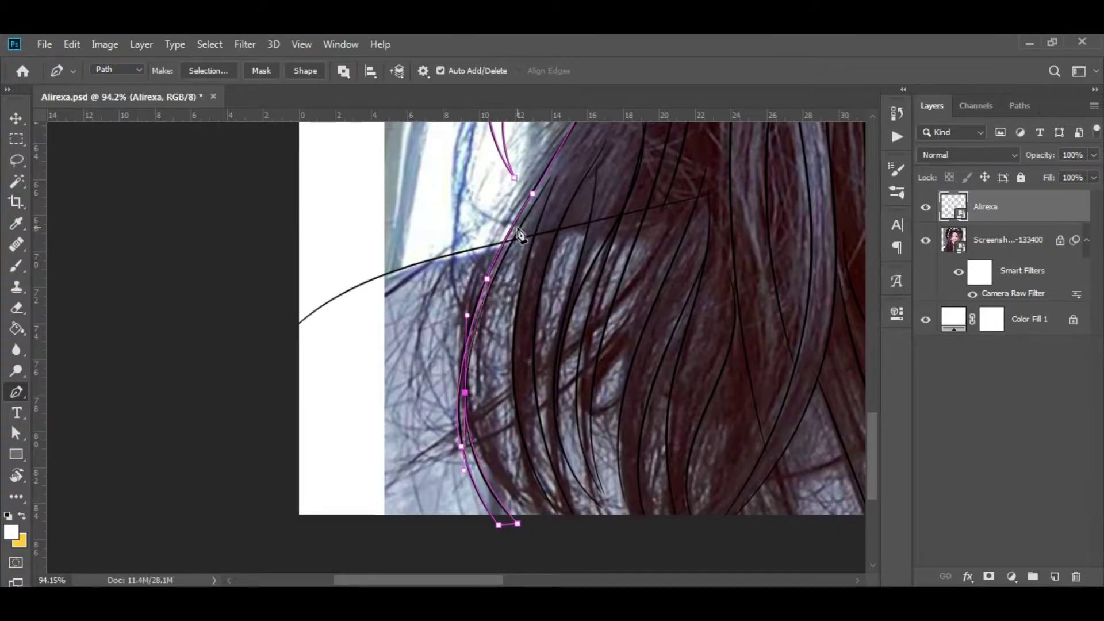
left_click(514, 342)
left_click(513, 401)
left_click(525, 471)
left_click_drag(557, 516, 582, 540)
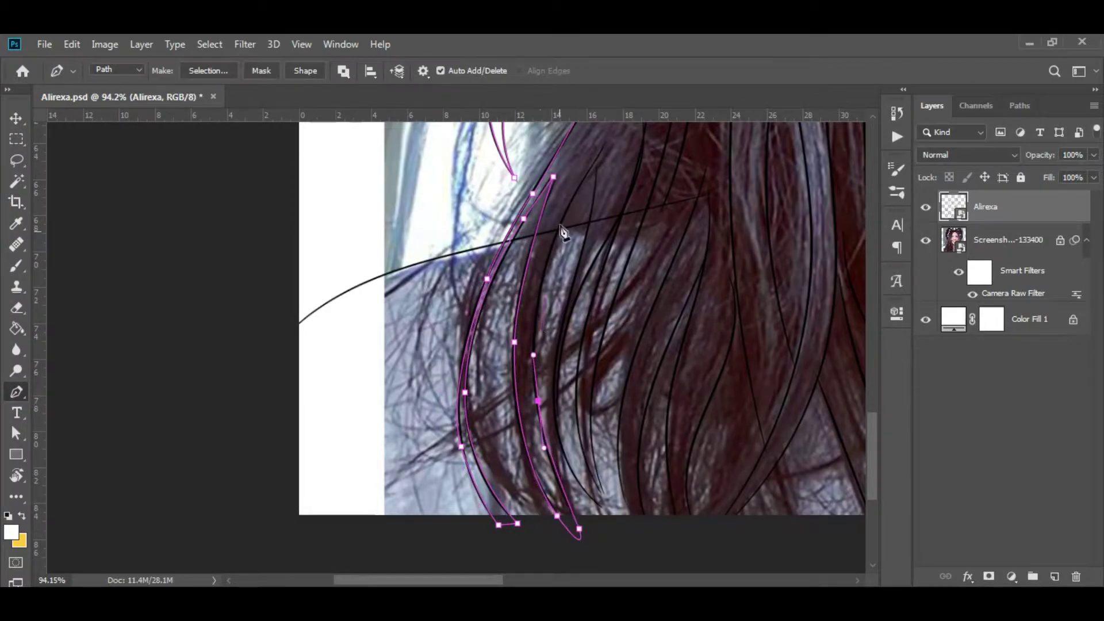
left_click(564, 215)
left_click(592, 169)
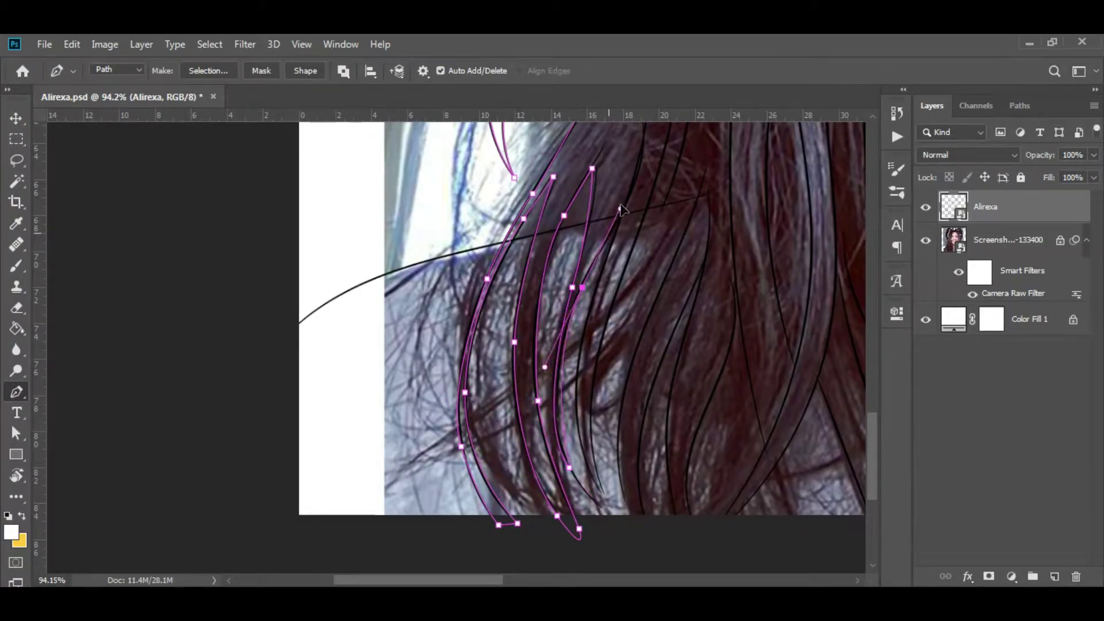
left_click_drag(621, 210, 607, 253)
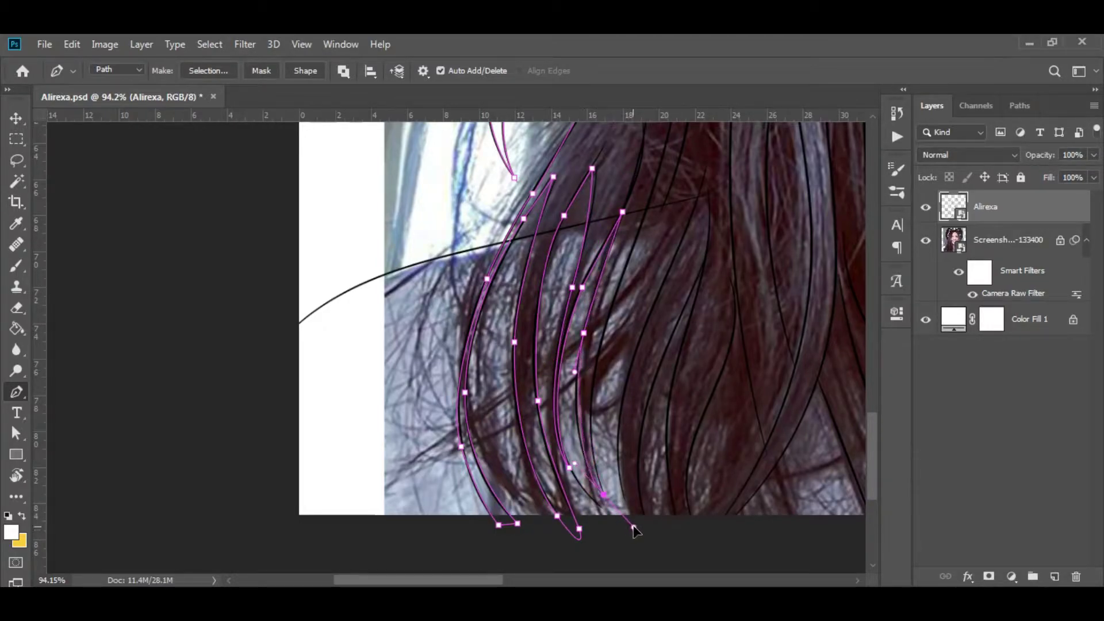
Step: Extend the path around the next strand tip and along the left hair edge
left_click(621, 412)
left_click_drag(630, 518, 645, 539)
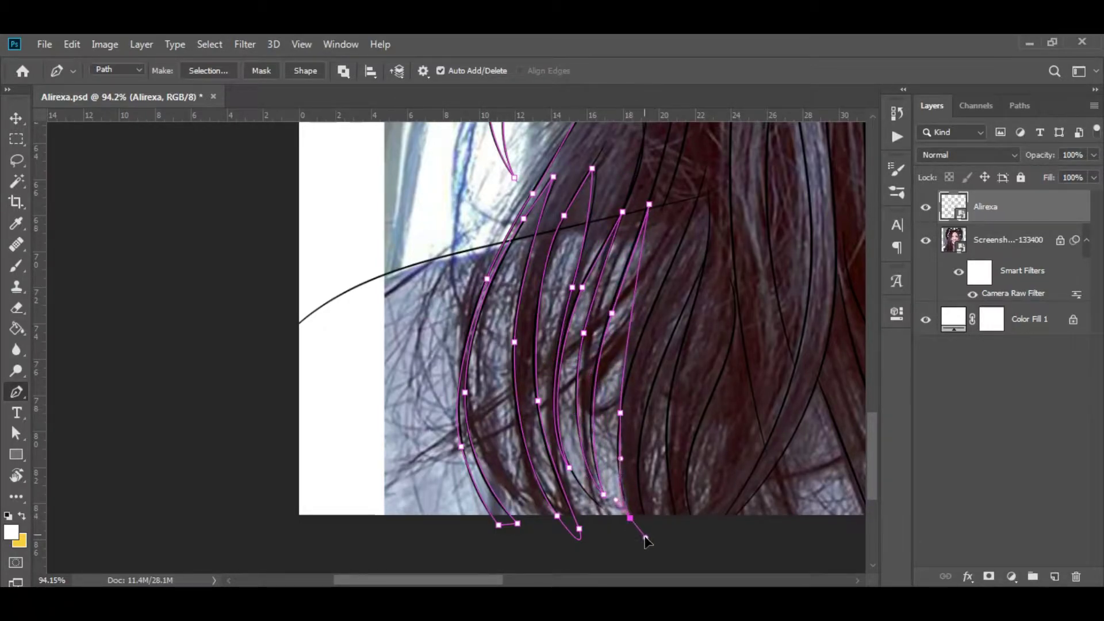
scroll(575, 316, "right", 10)
scroll(576, 316, "up", 5)
scroll(517, 276, "up", 5)
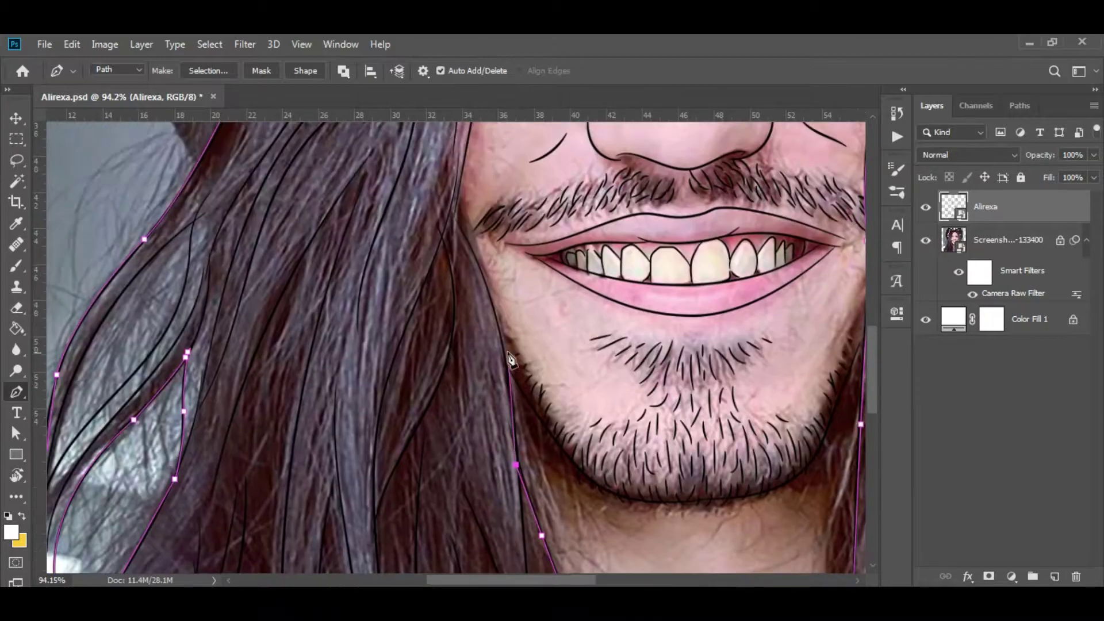
scroll(465, 239, "up", 5)
scroll(472, 259, "up", 5)
scroll(477, 276, "down", 3)
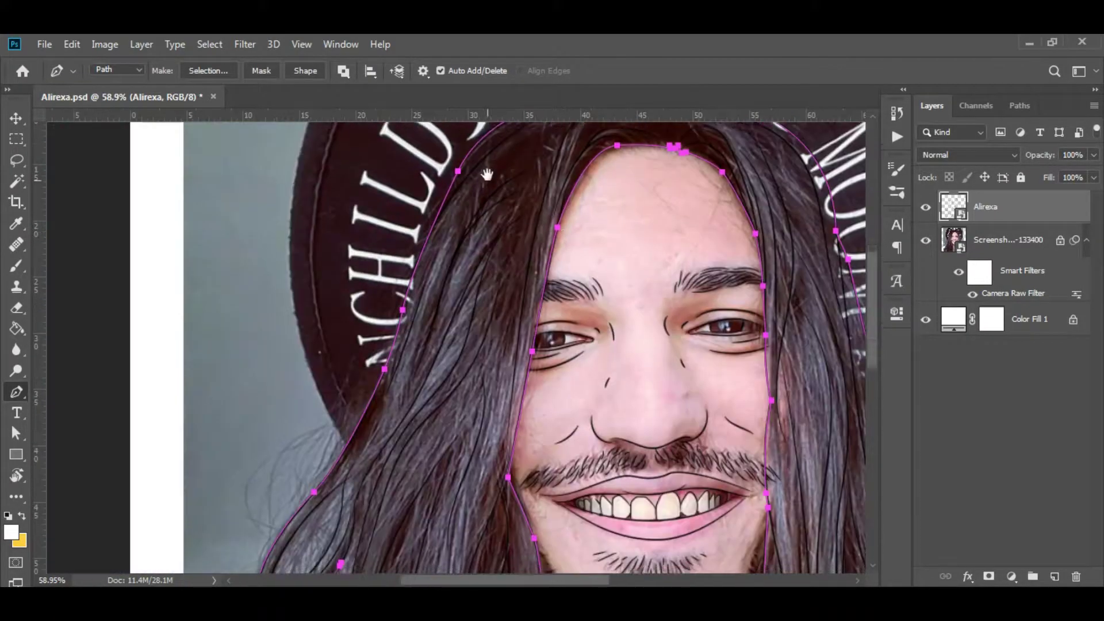
scroll(480, 282, "down", 5)
scroll(478, 279, "up", 3)
left_click_drag(507, 266, 506, 283)
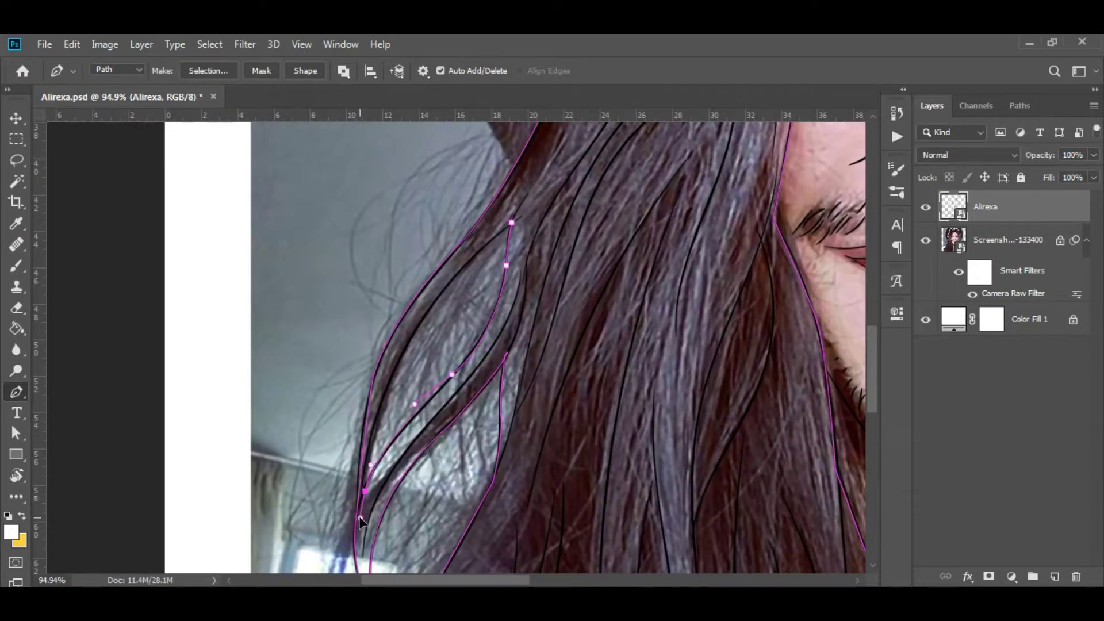
scroll(448, 296, "down", 3)
Step: Create a fill layer for the hair and set it to dark brown
scroll(677, 215, "down", 2)
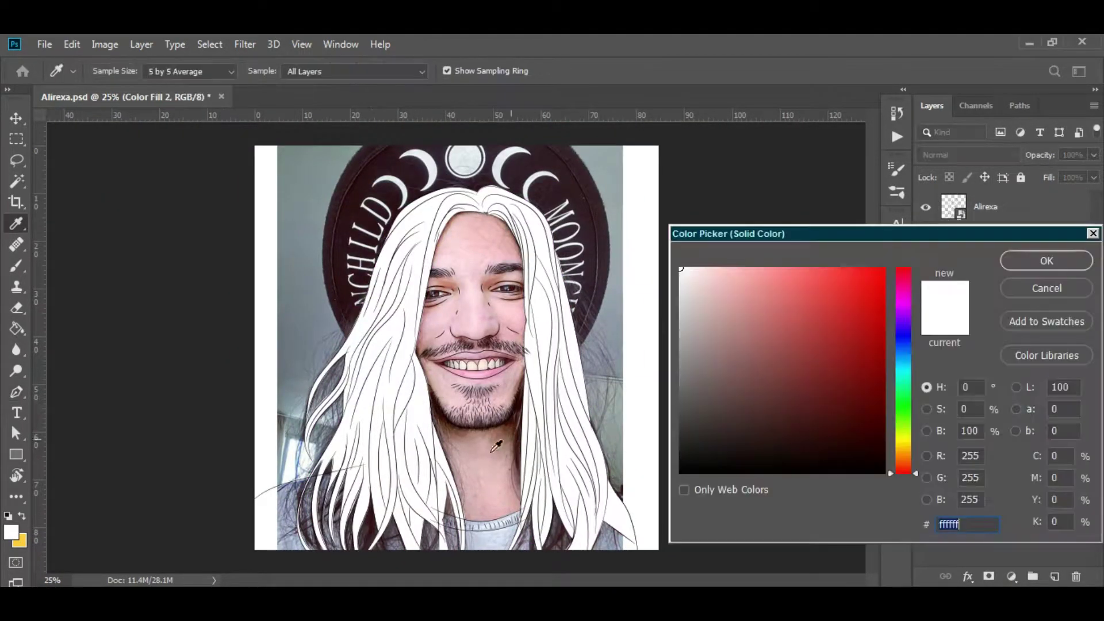
left_click(1047, 260)
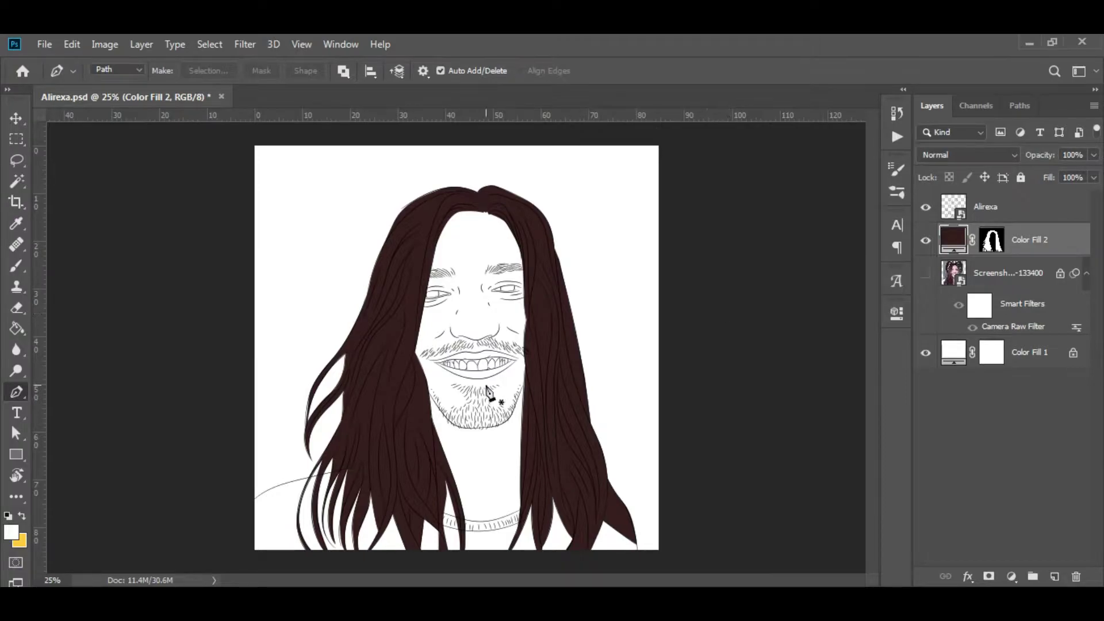
scroll(493, 389, "up", 3)
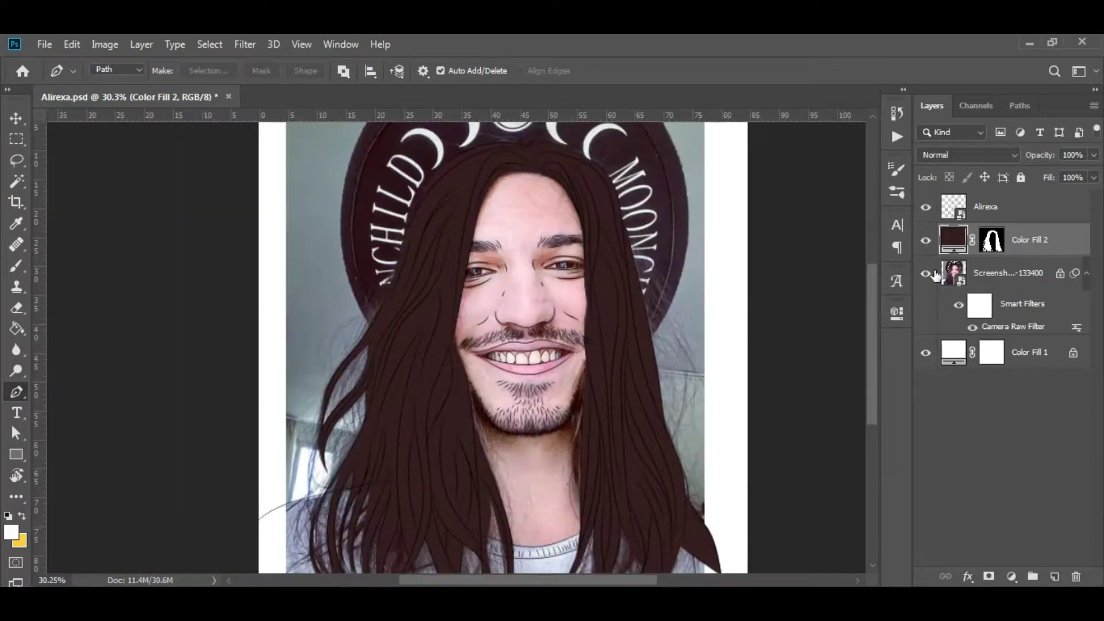
left_click_drag(903, 430, 904, 470)
left_click(795, 415)
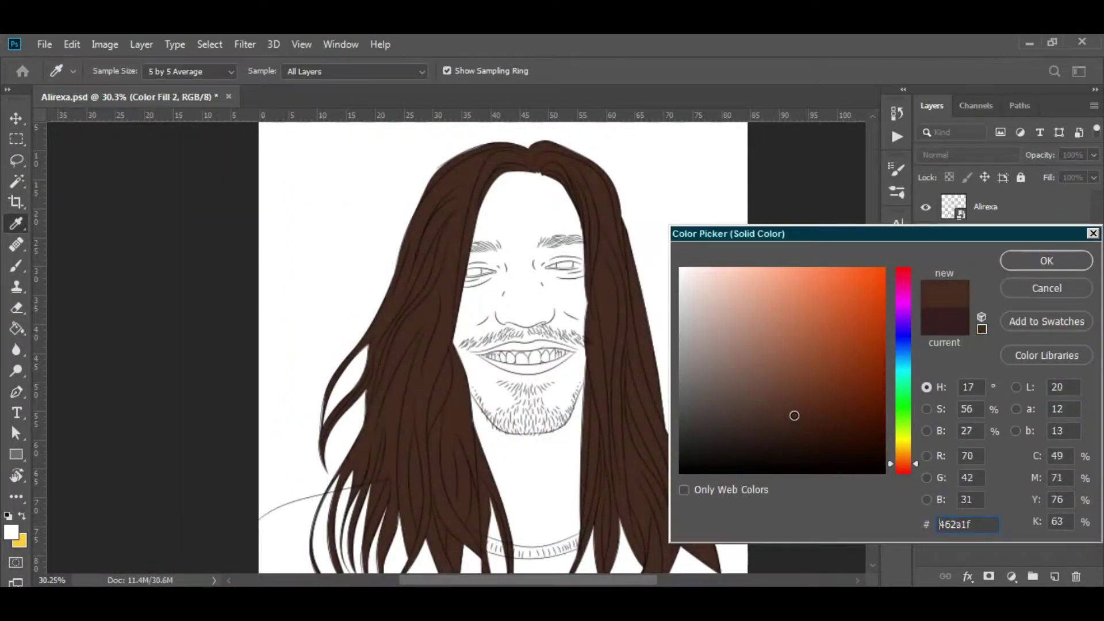
key("Return")
Step: Show the photo beneath the fill and begin a pen path along the neckline and collar
left_click(925, 273)
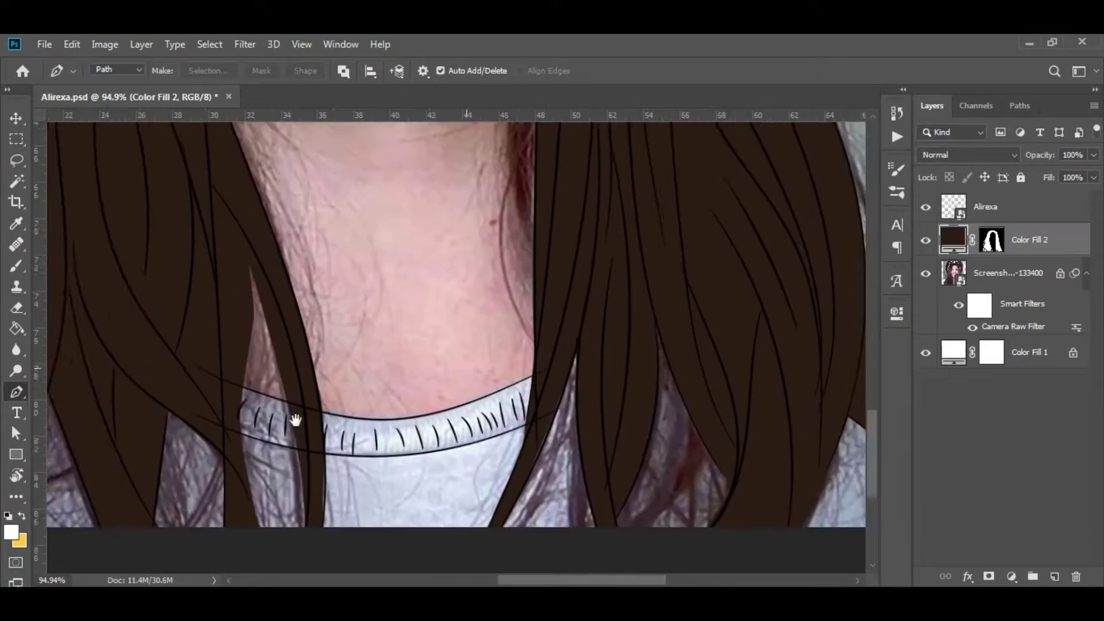
left_click_drag(295, 420, 117, 431)
left_click(197, 396)
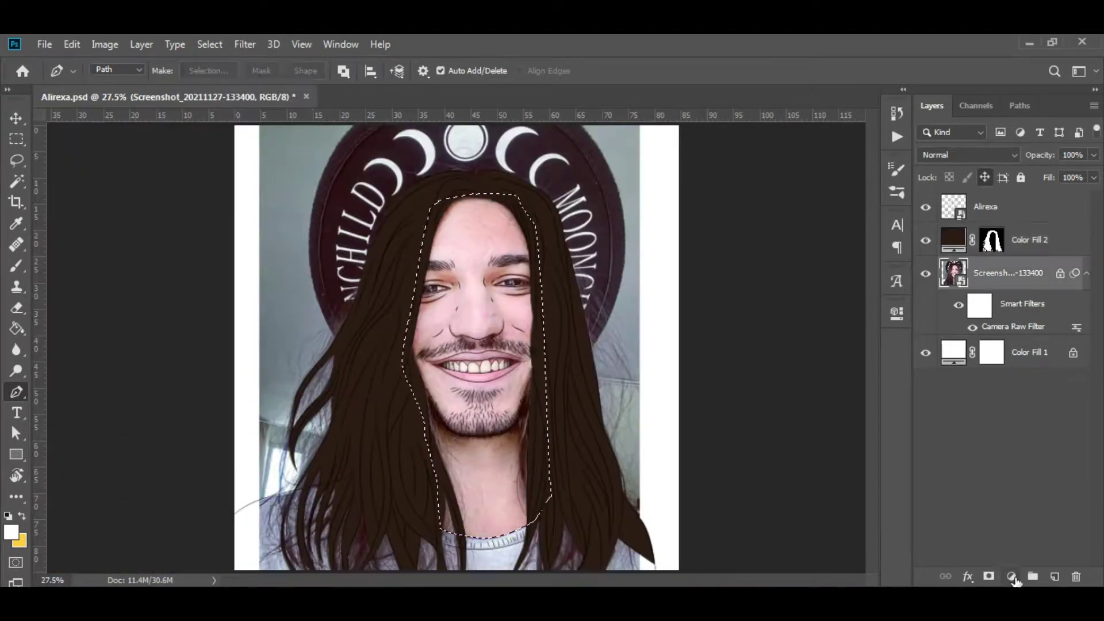
Step: Add a Solid Color fill for the face using a skin tone sampled from the photo
left_click(1012, 577)
left_click(995, 295)
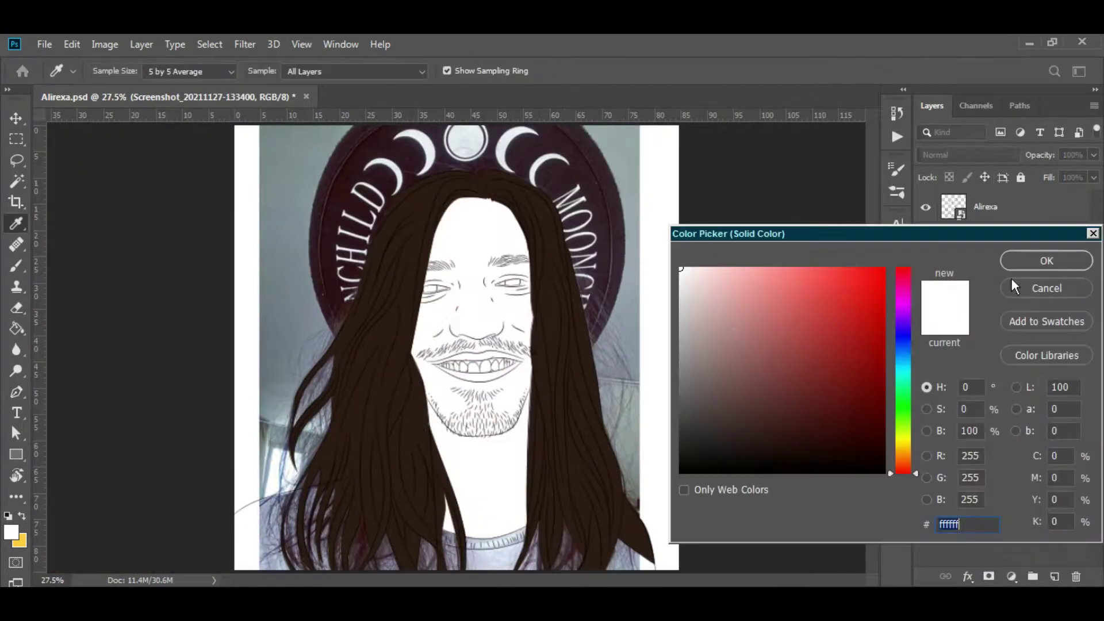
left_click(483, 236)
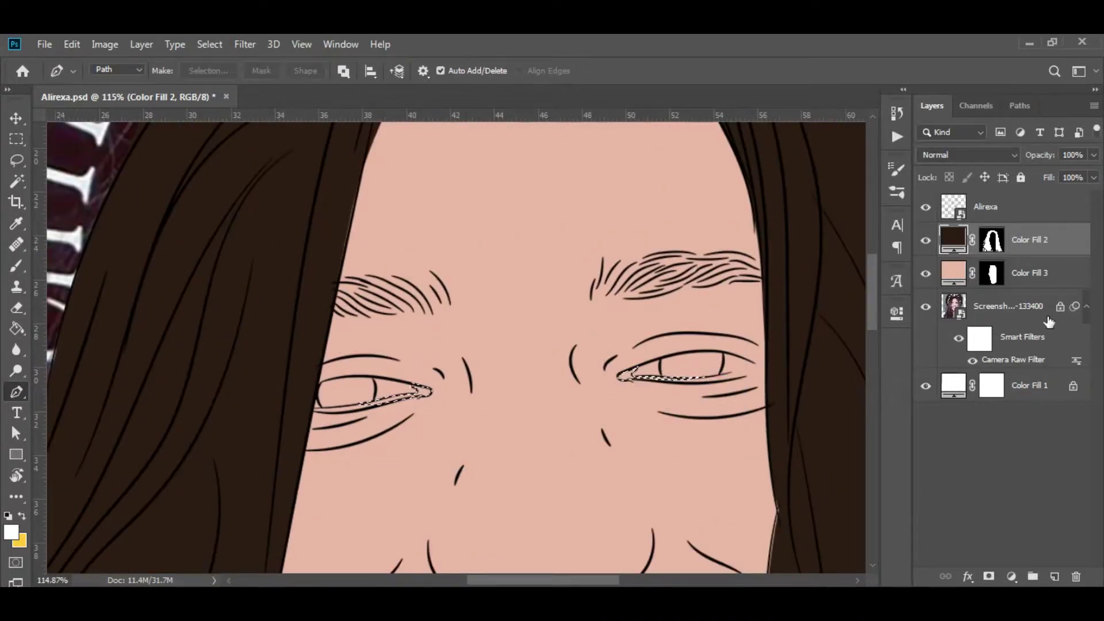
Step: Add a red-pink e86060 Solid Color fill for the inner eye corners
left_click(1050, 294)
left_click(781, 325)
left_click(795, 284)
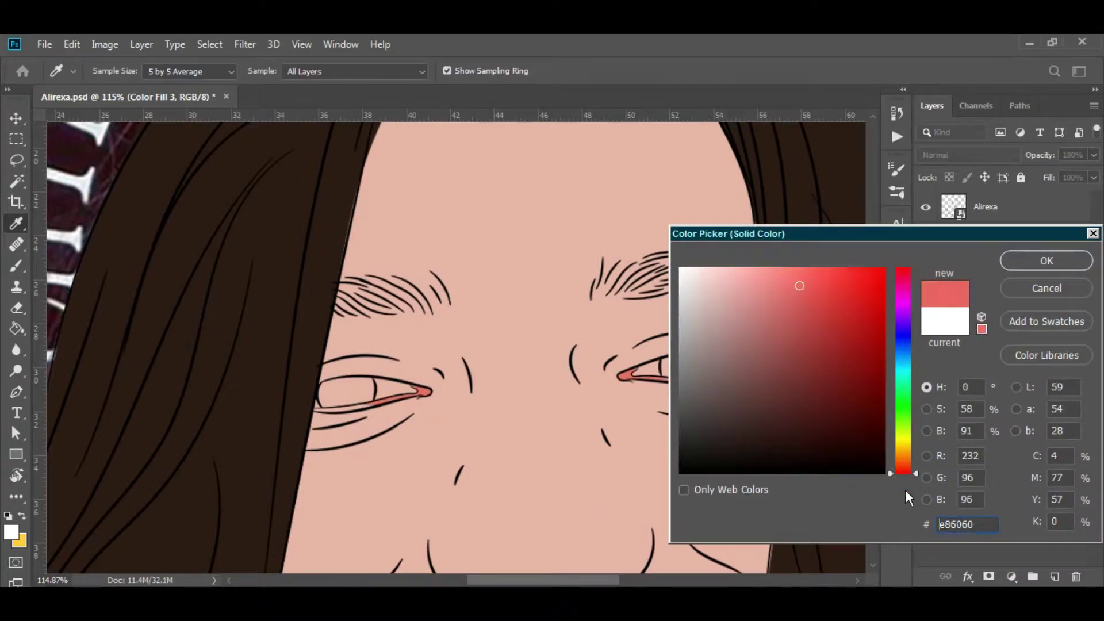
key("Return")
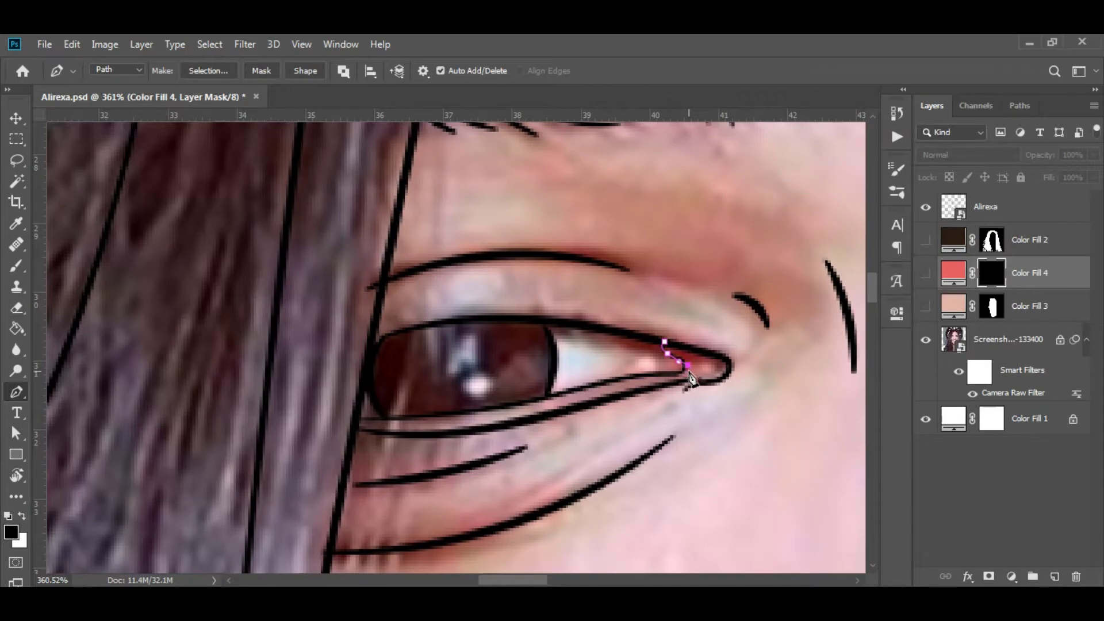
Step: Pen-trace around the eye white and the upper teeth, closing the path
left_click_drag(683, 375, 668, 380)
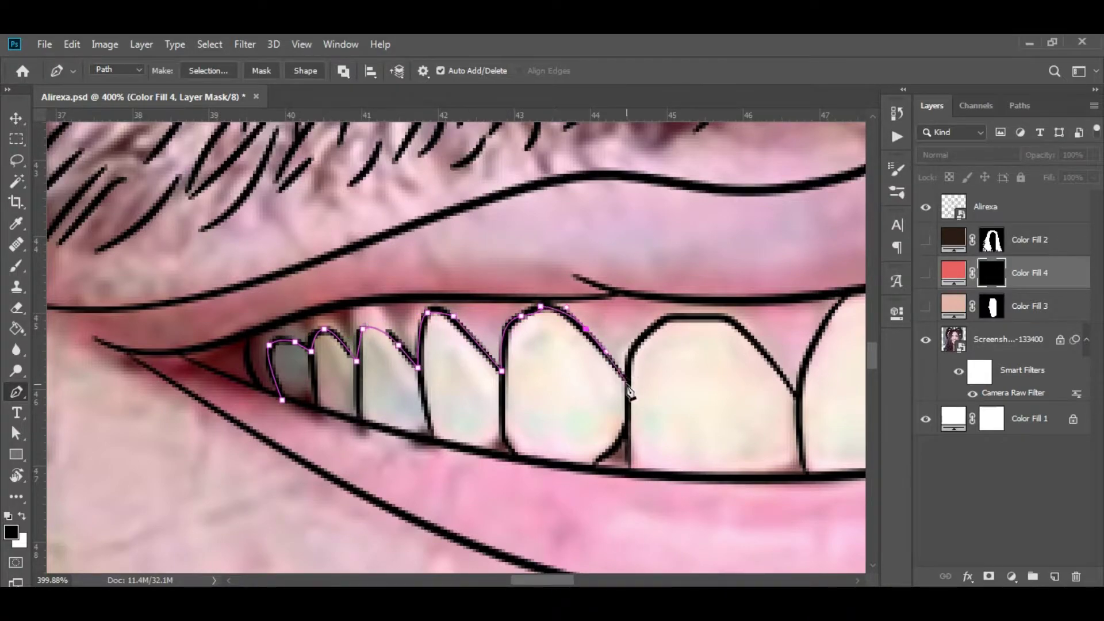
mouse_move(791, 397)
left_mouse_down()
mouse_move(804, 429)
mouse_move(530, 468)
left_mouse_up()
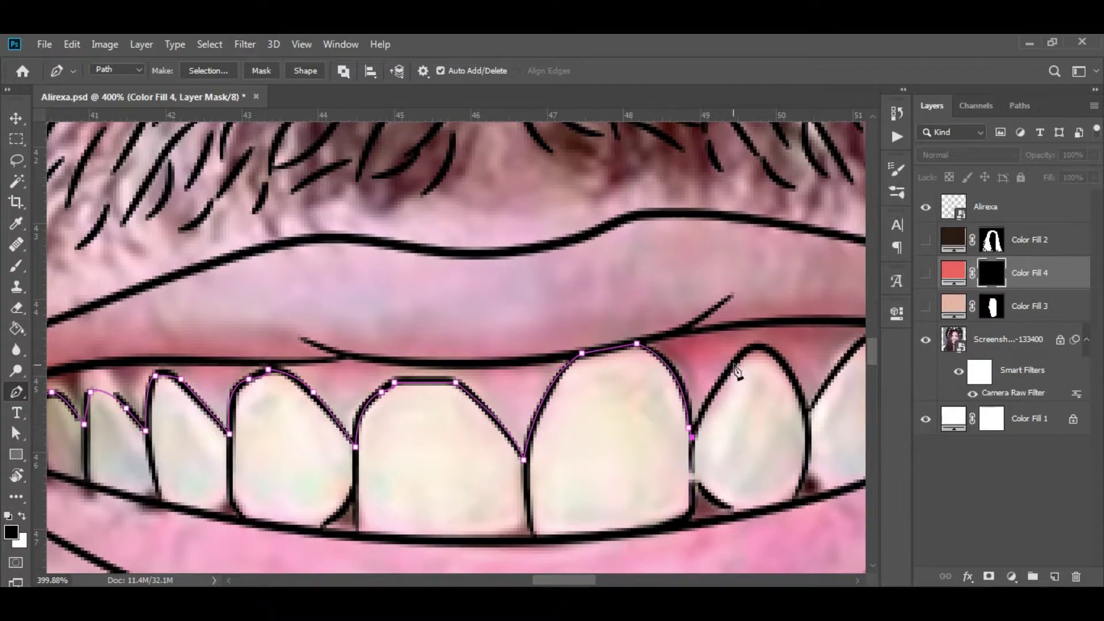
left_click_drag(754, 351, 831, 347)
left_click_drag(702, 390, 424, 430)
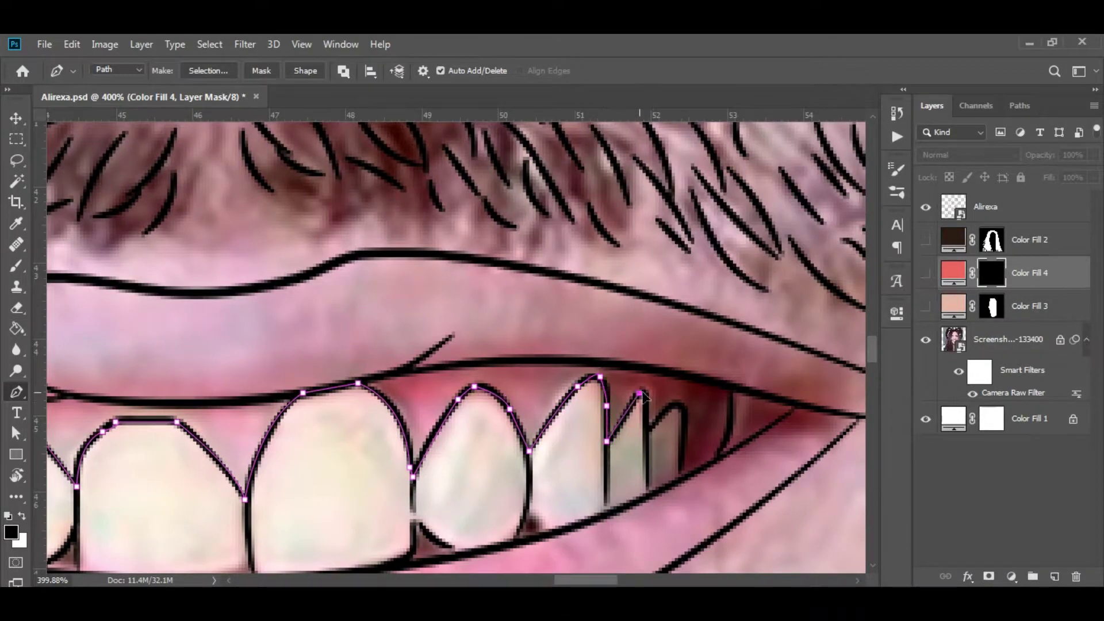
left_click(522, 540)
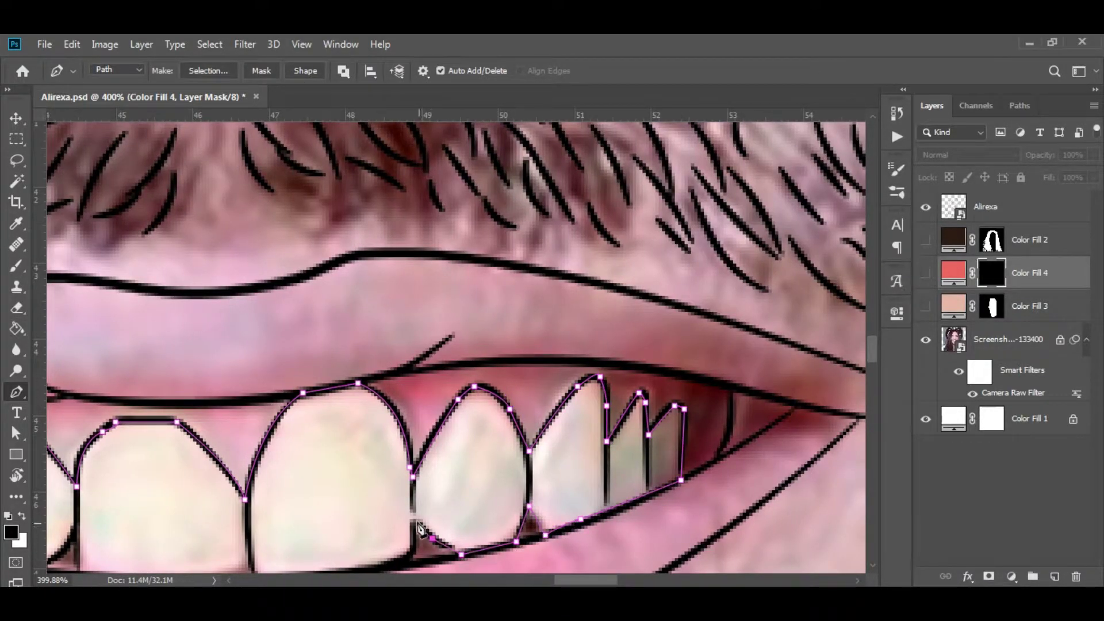
Step: Load the path as a selection and add a white Solid Color fill layer
key("ctrl+0")
key("ctrl+Return")
left_click(1030, 306)
left_click(1011, 577)
Step: Confirm the white eye-and-teeth fill and show the hair and skin fills again
left_click(1026, 292)
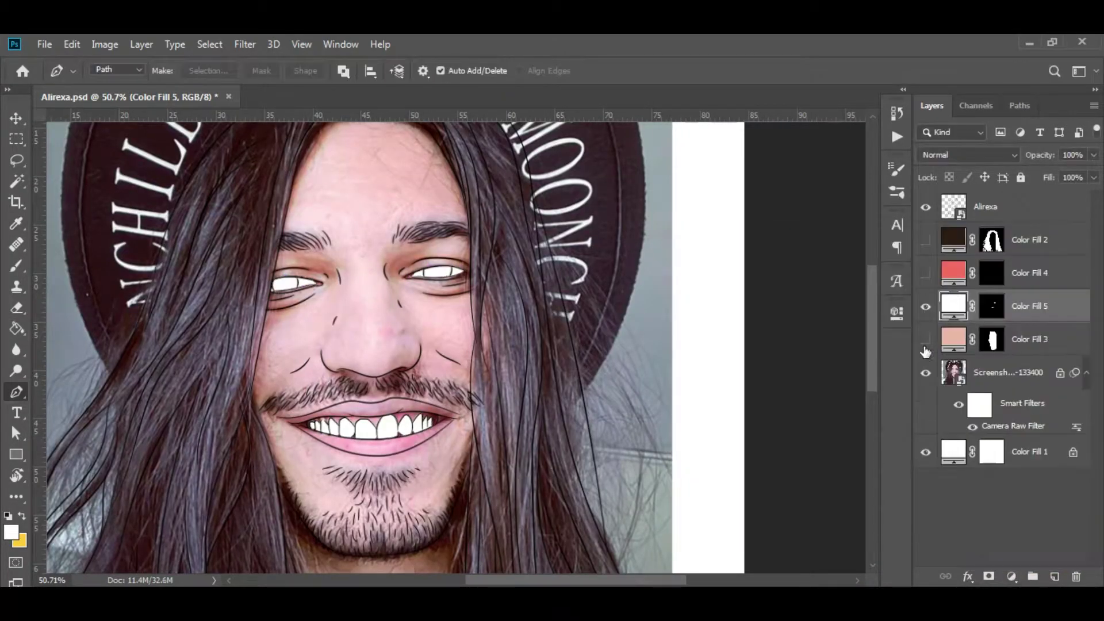
left_click(926, 240)
left_click(925, 340)
Step: Fill the traced irises with a sampled dark brown on a new fill layer
scroll(493, 349, "up", 4)
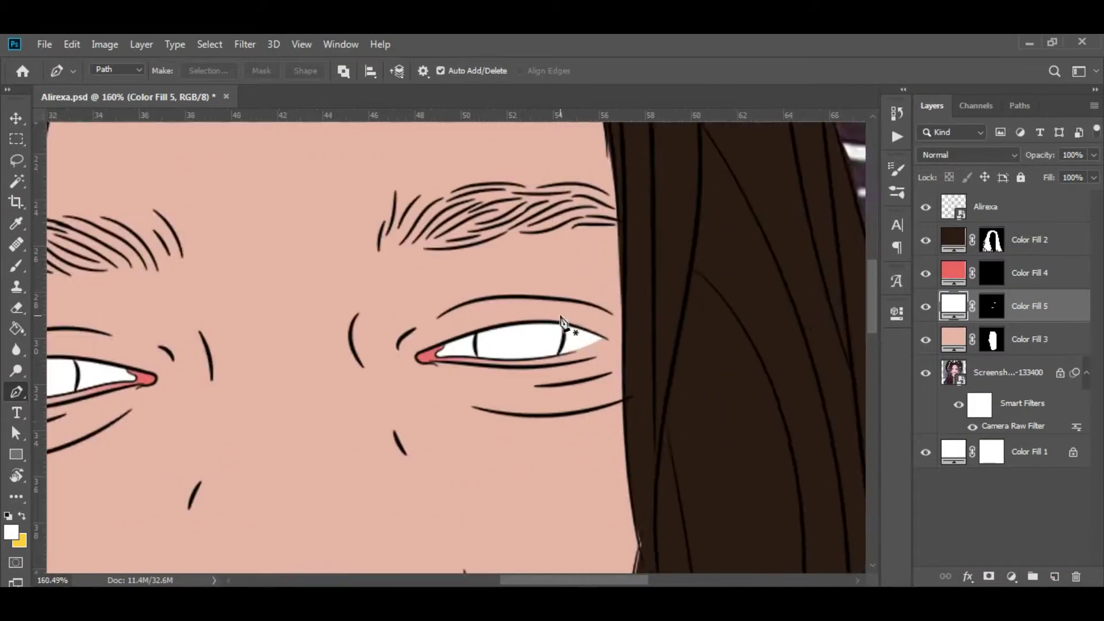
scroll(568, 335, "up", 3)
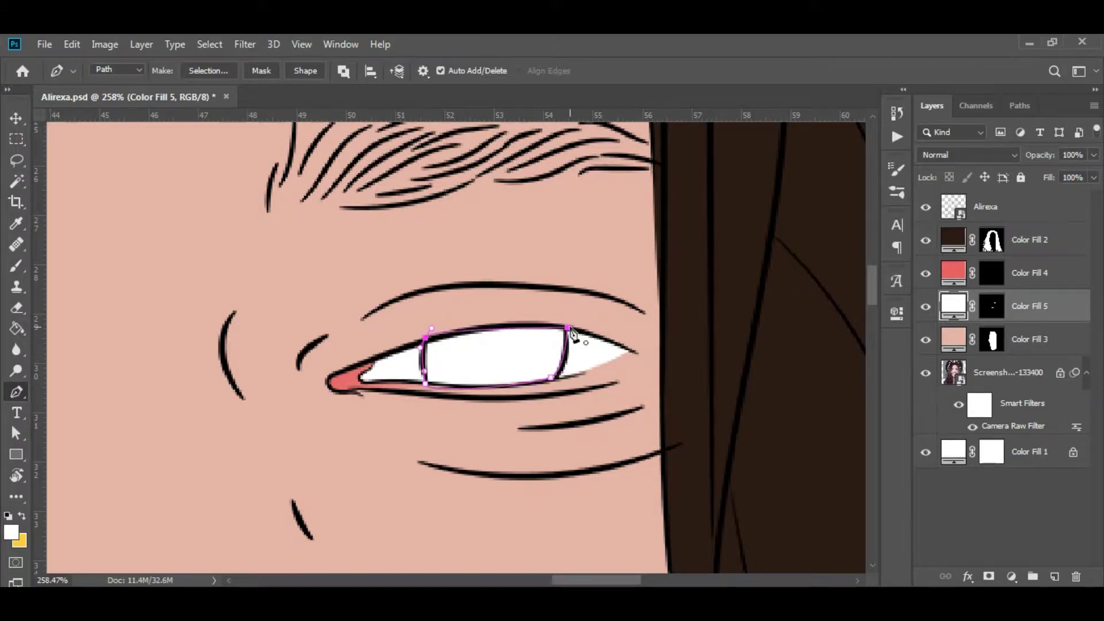
scroll(534, 383, "left", 5)
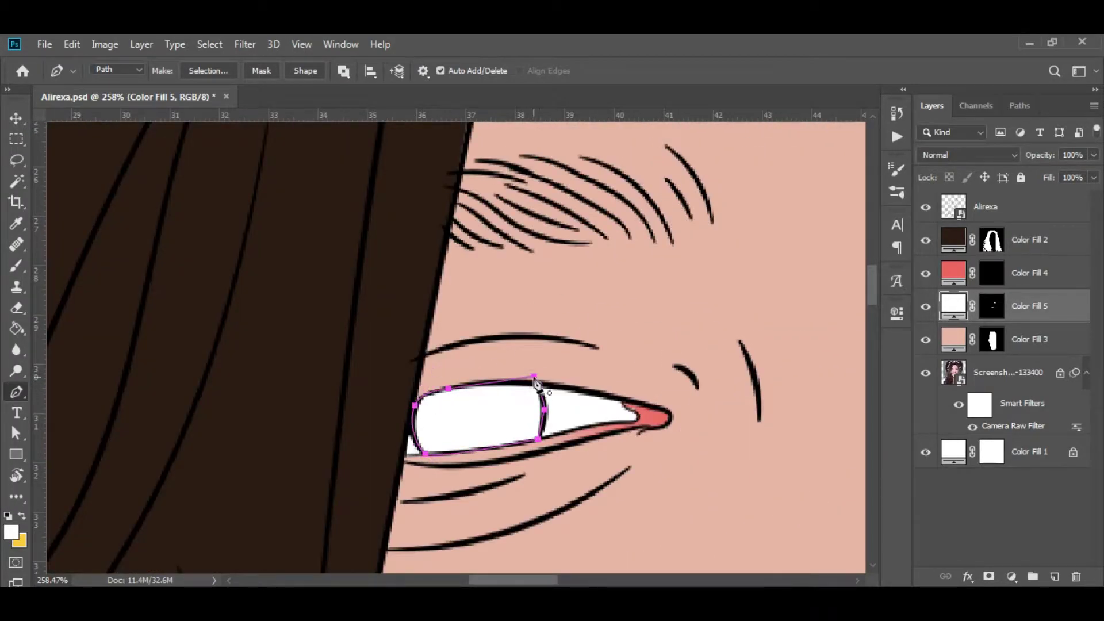
scroll(478, 403, "down", 5)
double_click(953, 306)
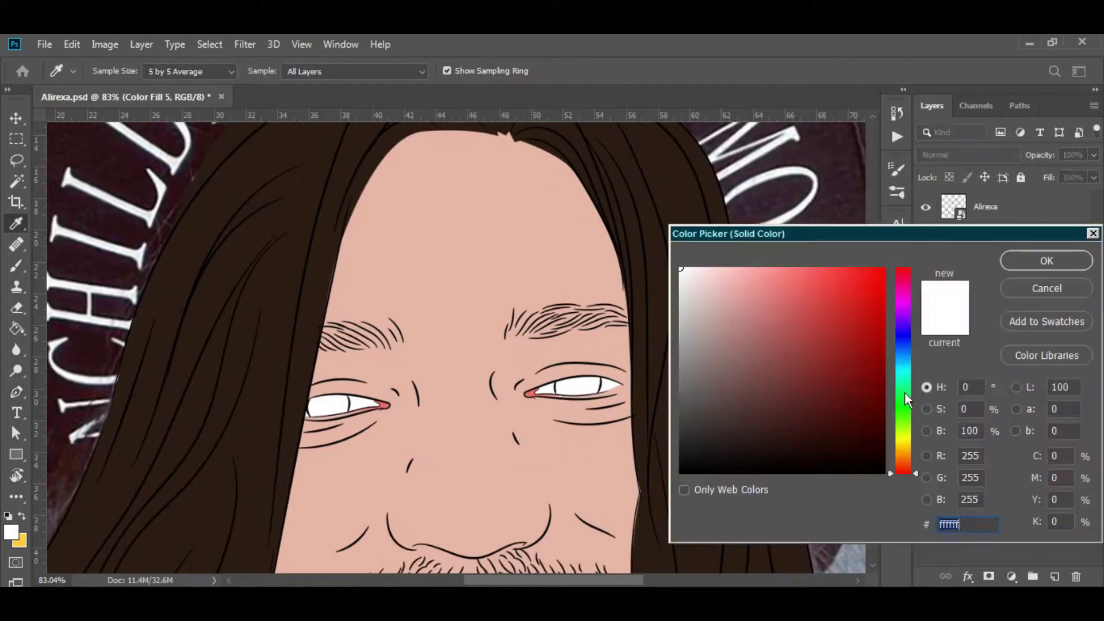
left_click(788, 436)
key("Return")
Step: Hide the photo layer to check the flat colours
scroll(653, 406, "down", 5)
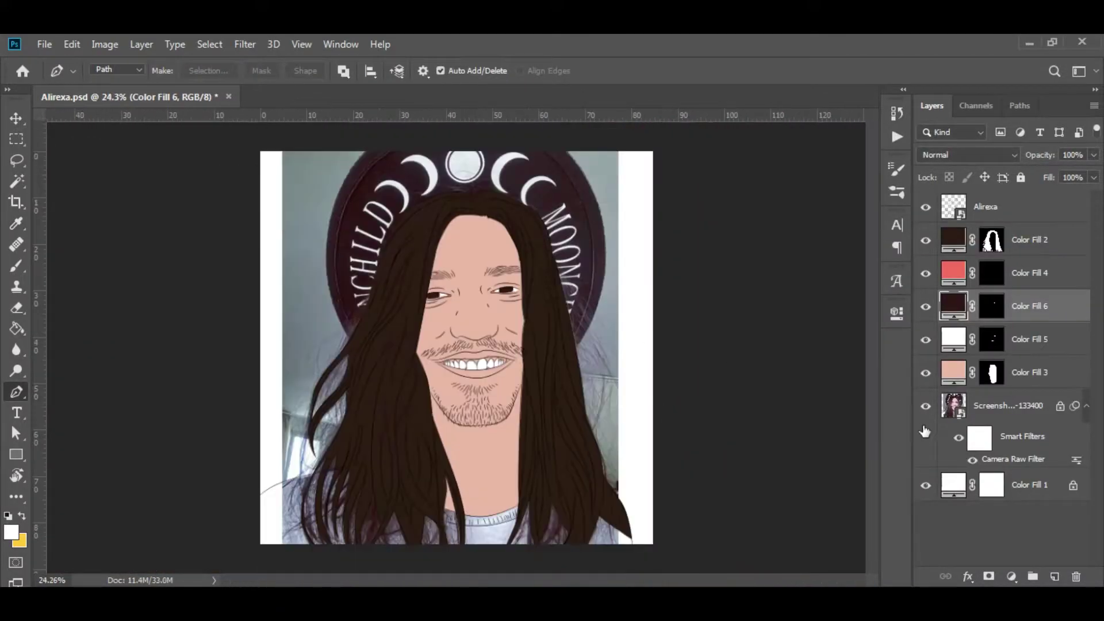
left_click(925, 406)
scroll(685, 345, "up", 3)
scroll(601, 534, "up", 2)
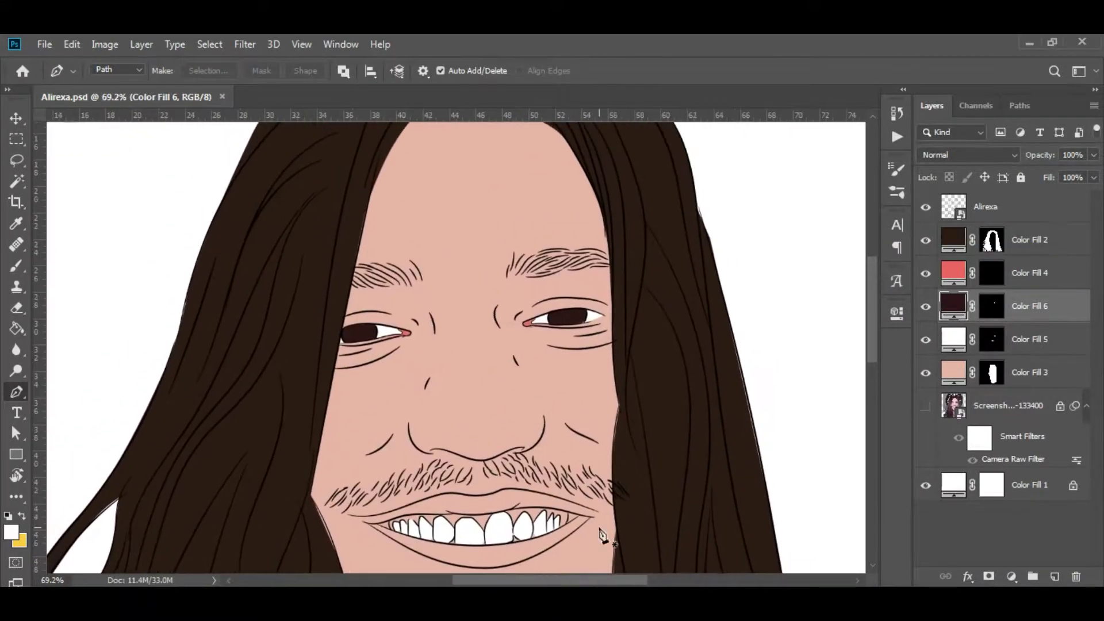
Step: Toggle the photo copy above the colour fills to compare against the flat colours
left_click(925, 244)
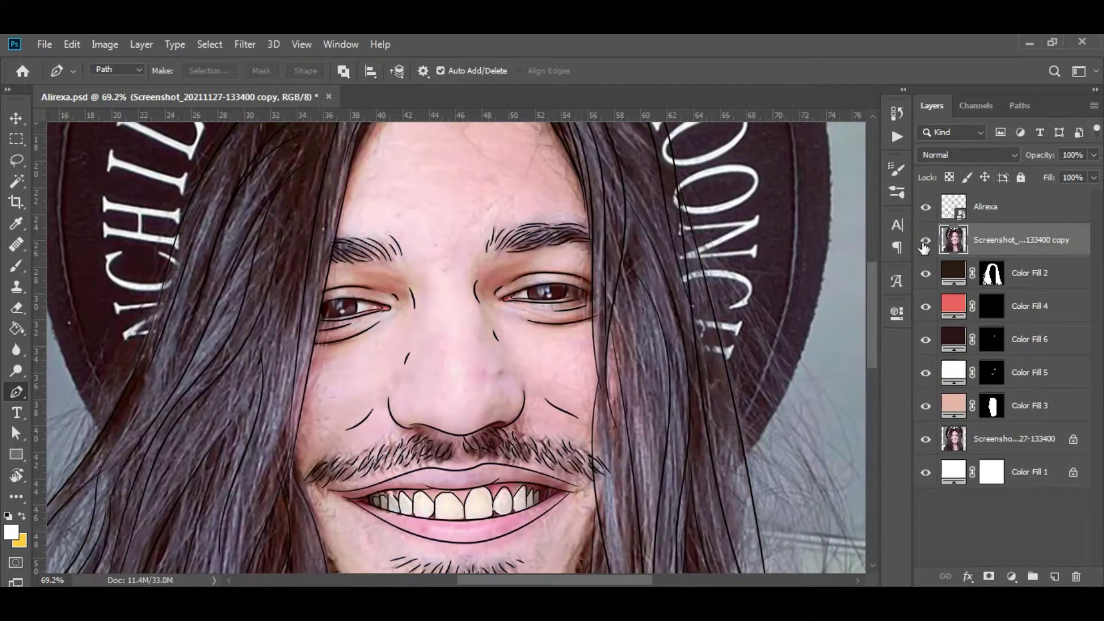
scroll(925, 248, "down", 2)
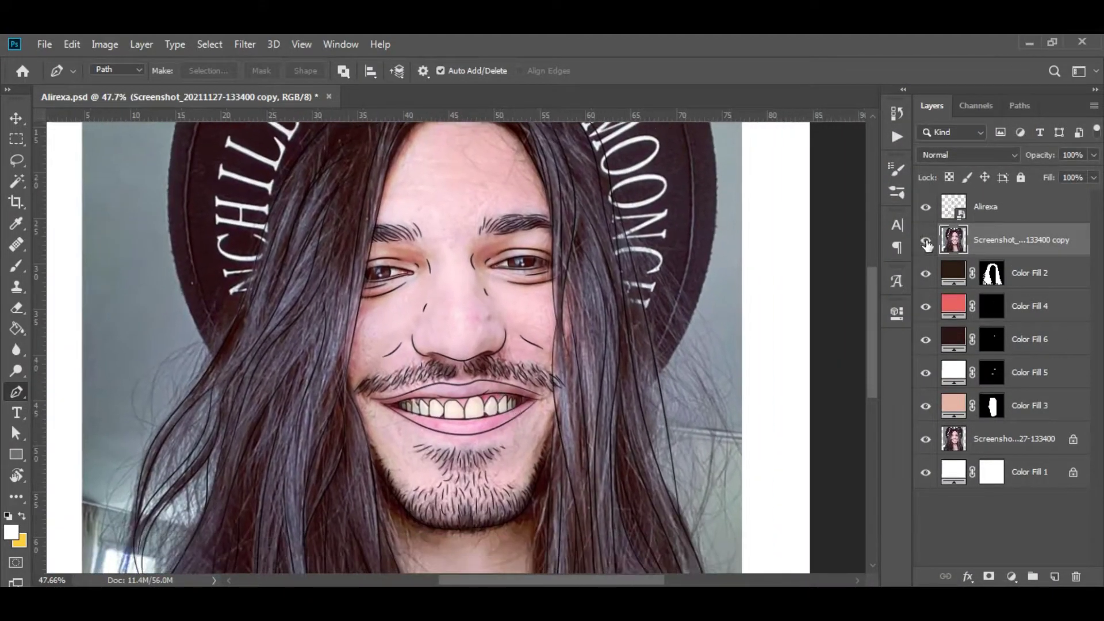
left_click(926, 241)
scroll(218, 375, "up", 2)
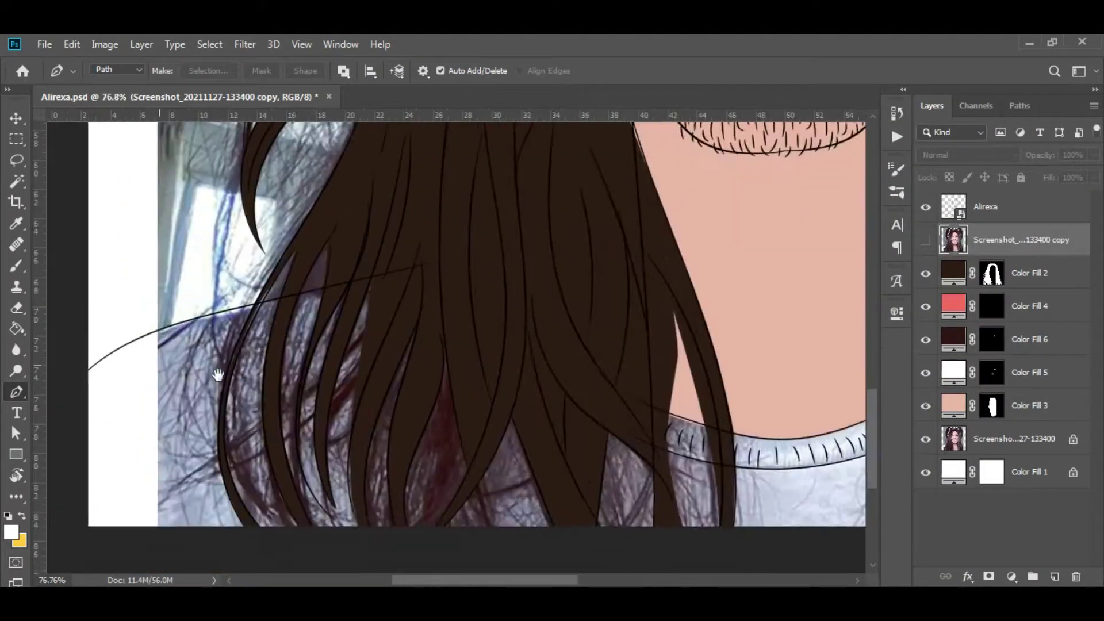
scroll(218, 375, "up", 2)
Step: Trace the shirt outline below the neck with a pen path
left_click(320, 382)
left_click(447, 337)
scroll(481, 342, "up", 2)
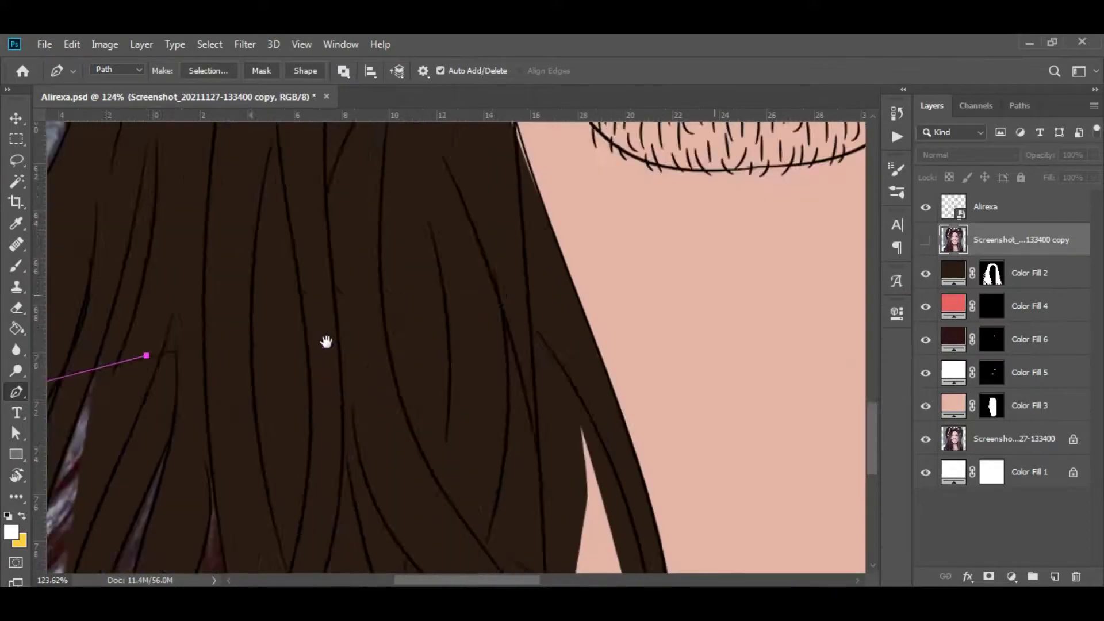
scroll(327, 341, "down", 3)
scroll(387, 257, "down", 2)
scroll(412, 429, "up", 1)
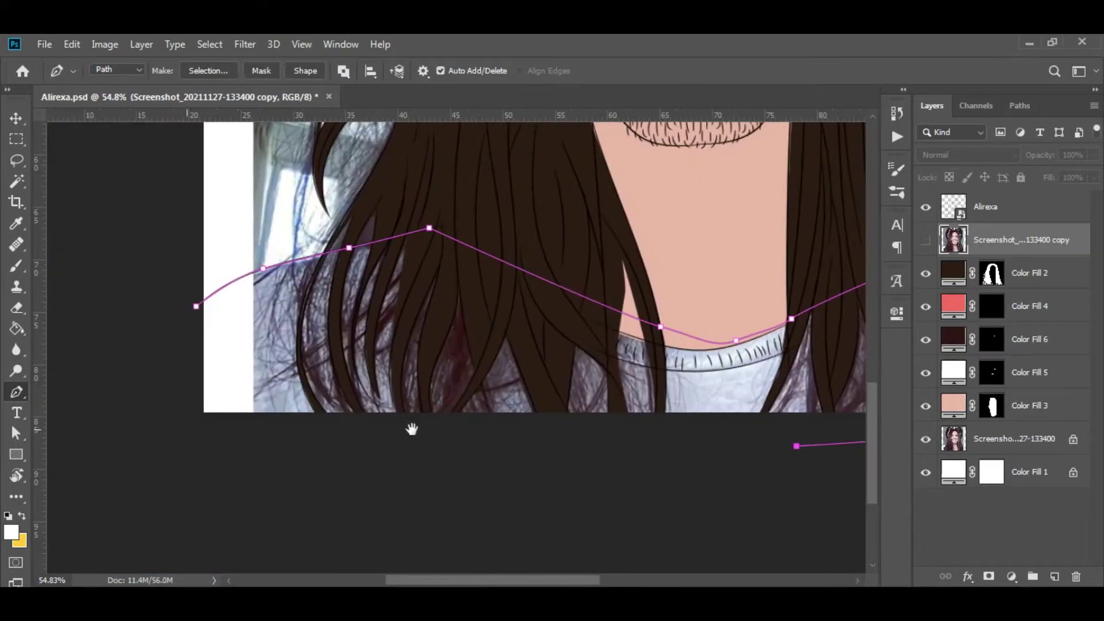
scroll(412, 429, "down", 2)
Step: Fill the shirt selection with a flat grey Solid Color layer
key("ctrl+Return")
left_click(1011, 577)
left_click(989, 291)
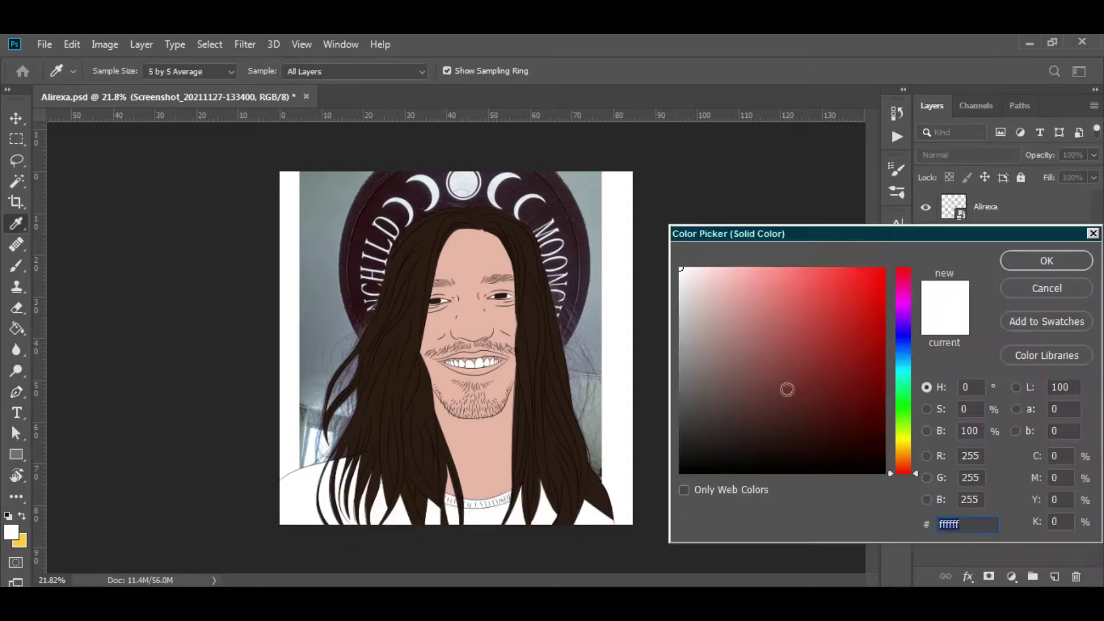
left_click_drag(788, 389, 681, 339)
key("Return")
Step: Hide the reference photo layer and switch to the Move tool
left_click(926, 472)
key("v")
scroll(352, 348, "up", 1)
scroll(437, 425, "up", 2)
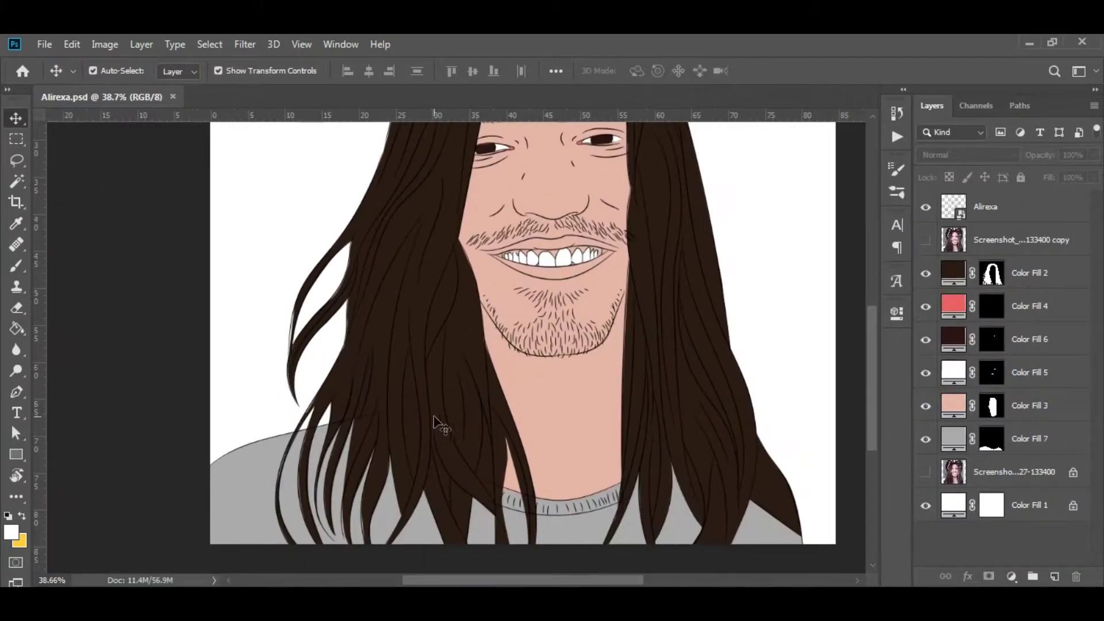
scroll(627, 367, "up", 3)
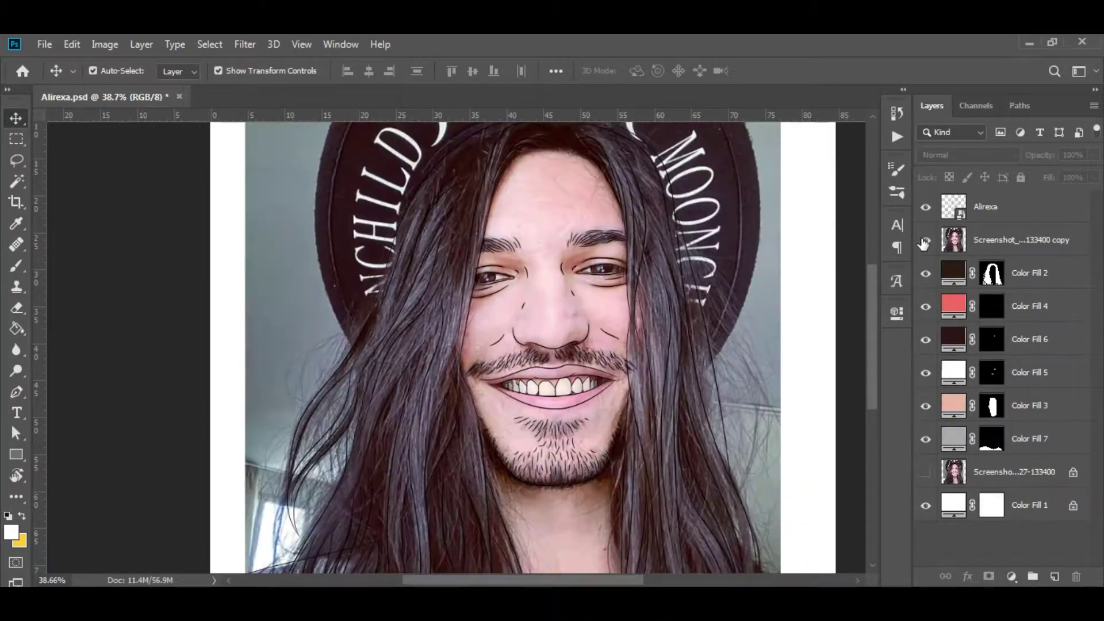
scroll(594, 371, "down", 2)
scroll(568, 438, "up", 3)
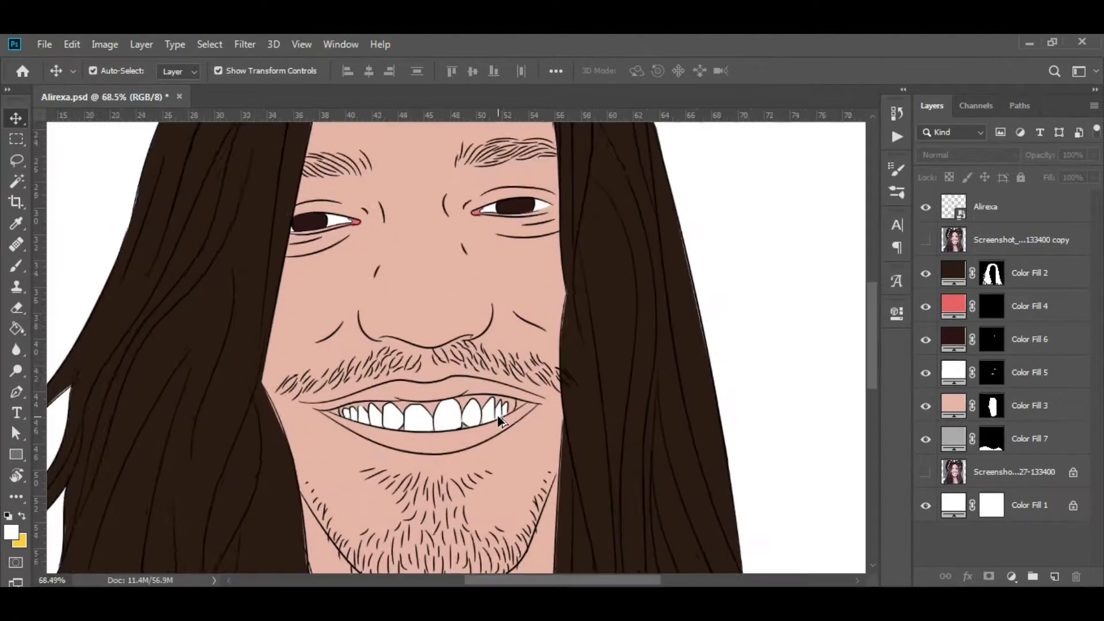
scroll(506, 423, "up", 2)
Step: Over the reference photo, trace the lower and upper lip outline, closing at the mouth corner
left_click(926, 240)
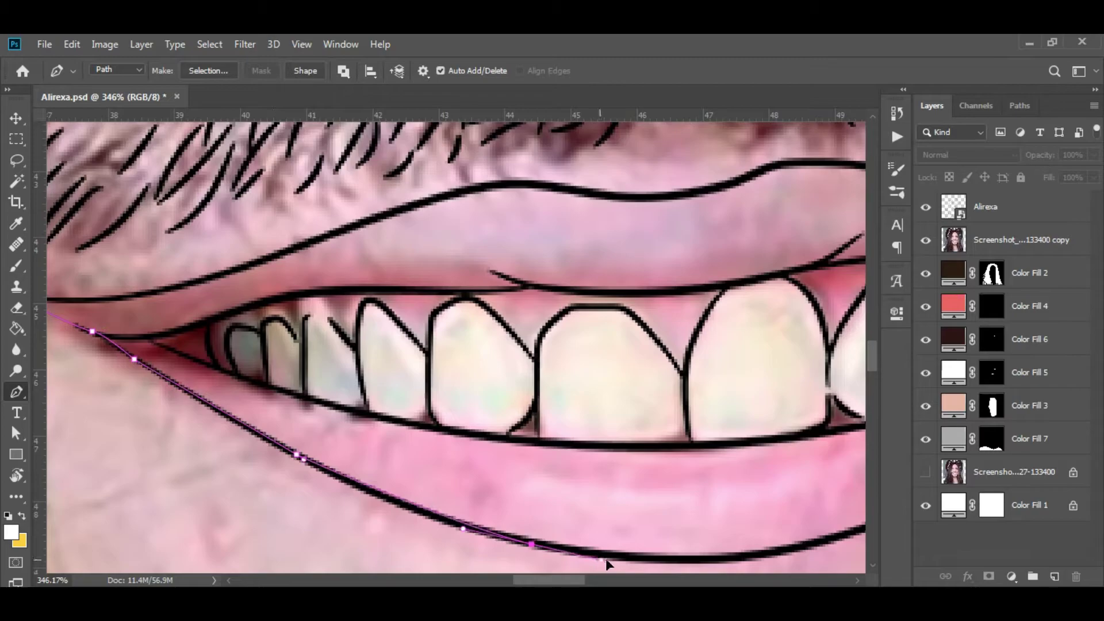
left_click_drag(608, 564, 211, 533)
left_click(349, 532)
left_click(469, 507)
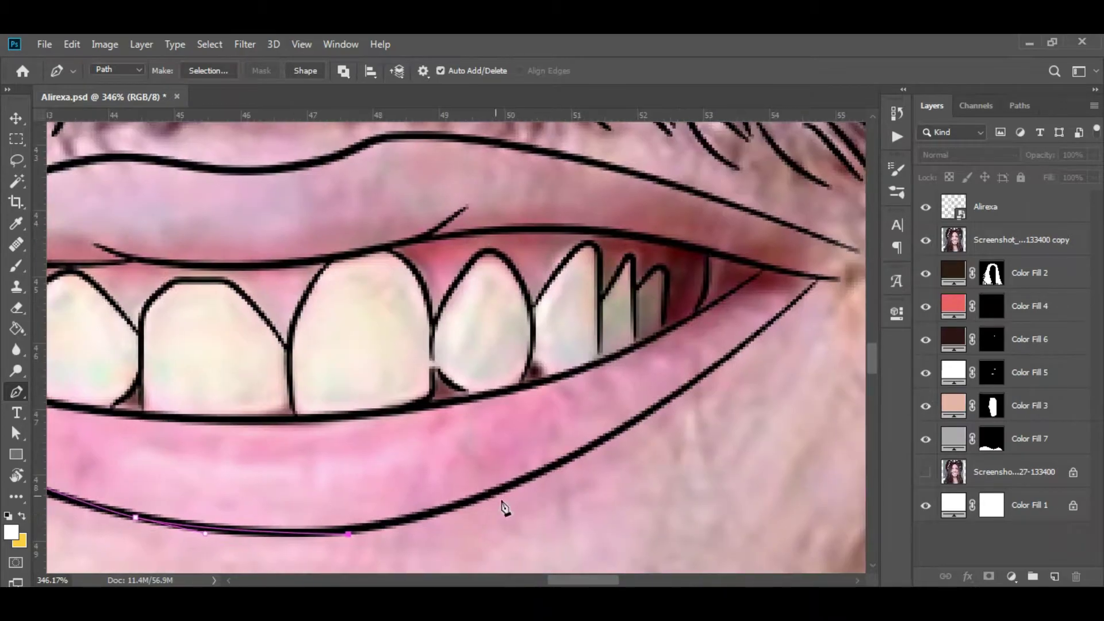
left_click(555, 467)
left_click(564, 167)
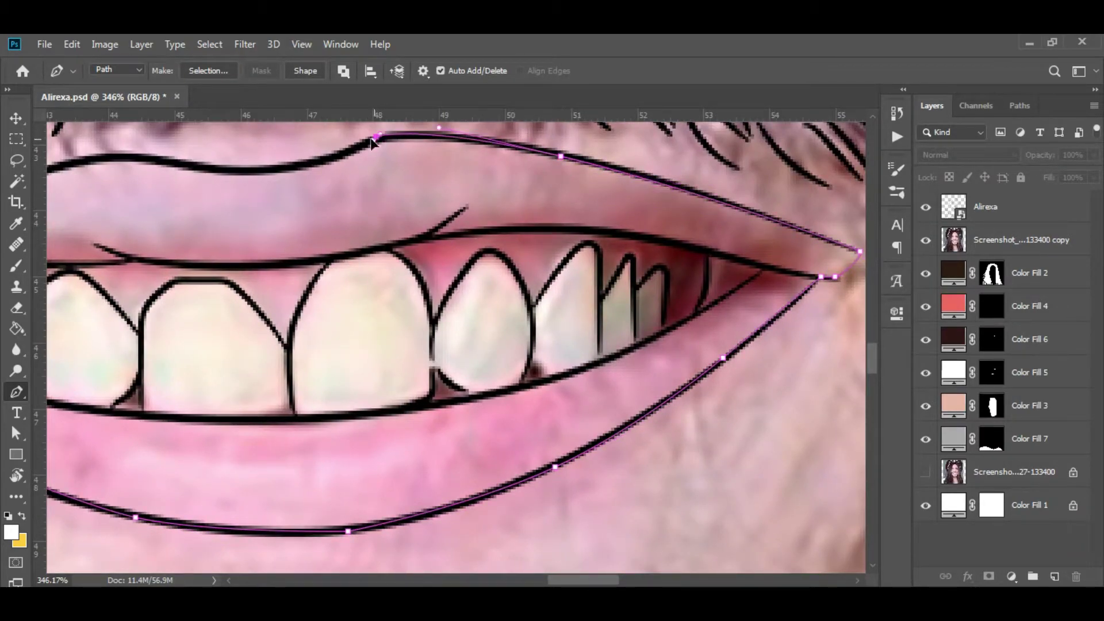
left_click(374, 137)
left_click_drag(178, 178, 757, 219)
left_click(609, 215)
left_click(532, 236)
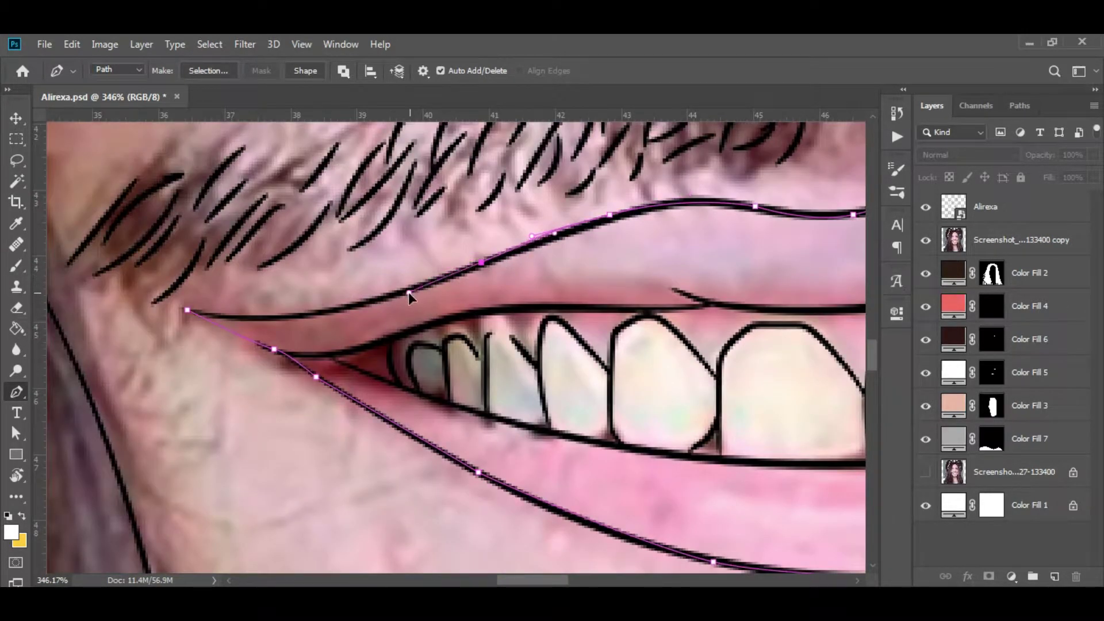
left_click(535, 242)
left_click(425, 284)
left_click(187, 310)
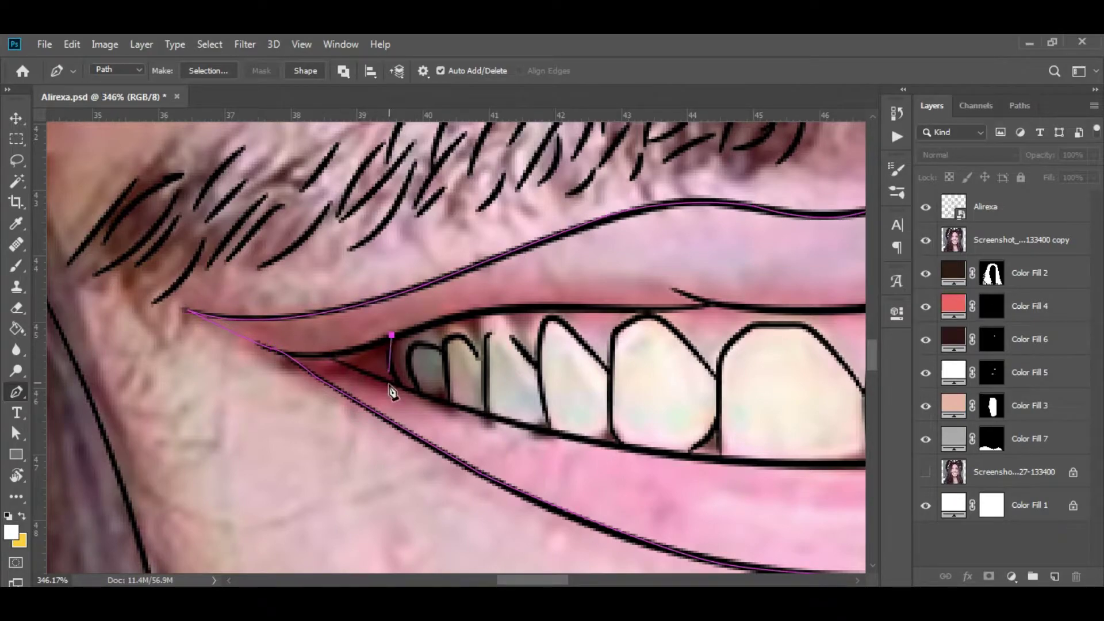
Step: Trace the lower and upper teeth lines and turn the lip path into a selection
scroll(568, 442, "down", 2)
left_click(288, 424)
left_click(545, 436)
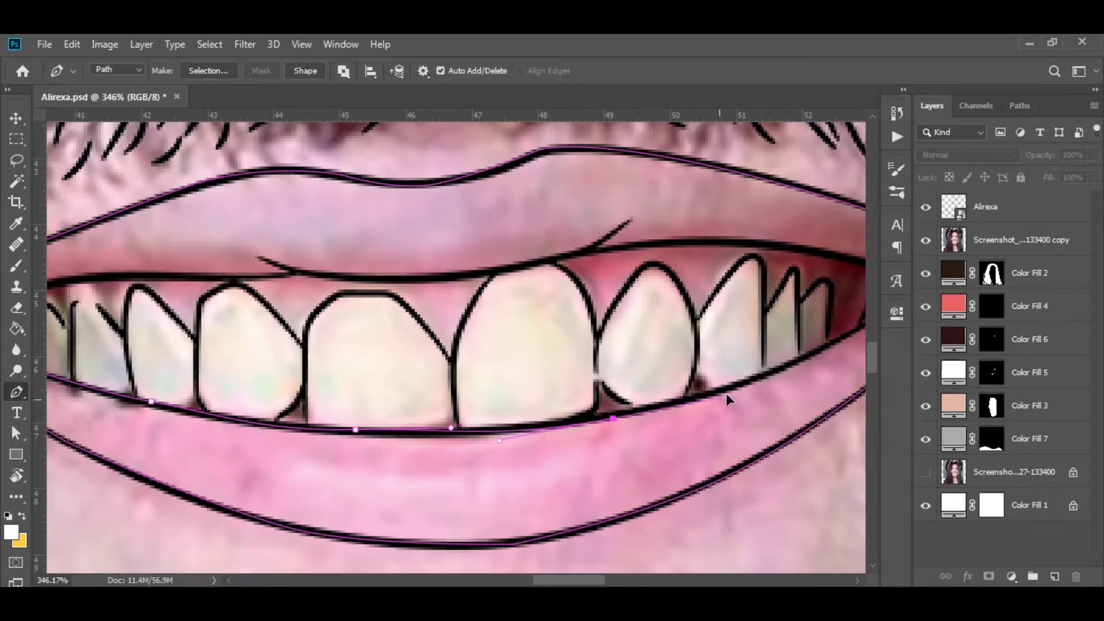
left_click(727, 395)
scroll(727, 394, "up", 2)
left_click(419, 317)
left_click(316, 321)
scroll(247, 325, "down", 2)
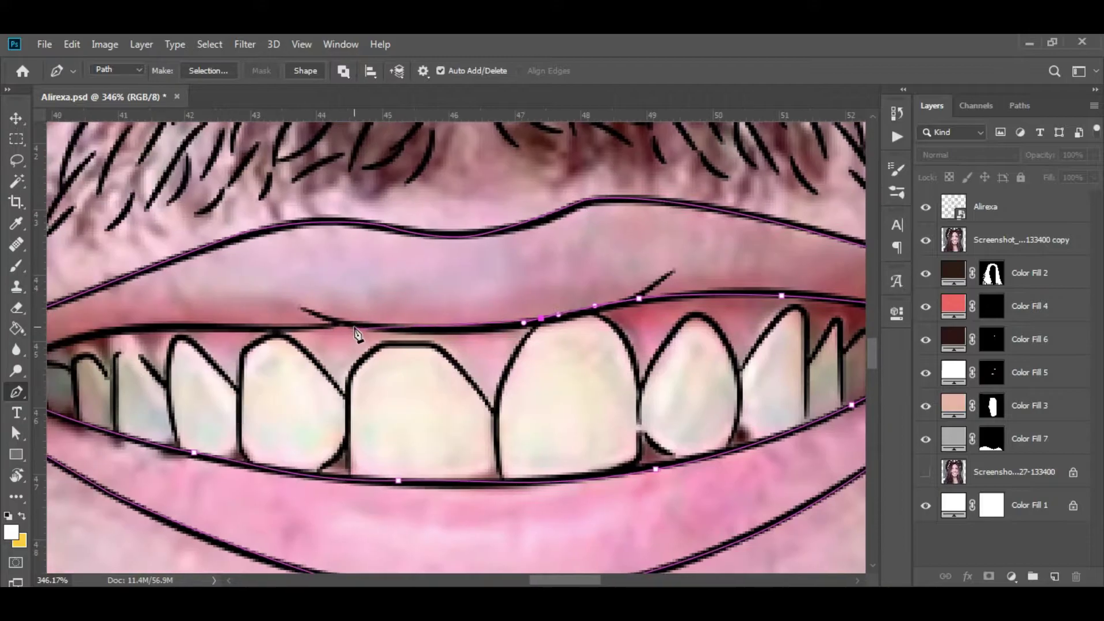
left_click(266, 345)
scroll(266, 345, "up", 2)
left_click(410, 338)
scroll(407, 341, "down", 2)
scroll(407, 341, "down", 2)
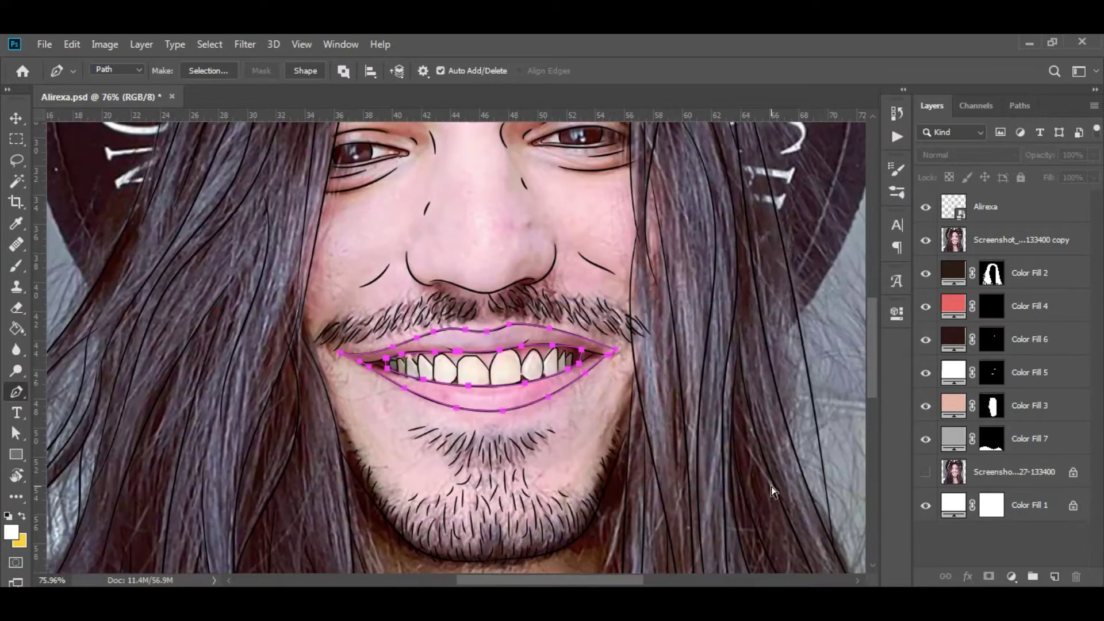
key("ctrl+Return")
Step: Fill the lips with a sampled salmon-pink Solid Color layer above the skin
left_click(1029, 406)
left_click(1012, 577)
left_click(1022, 289)
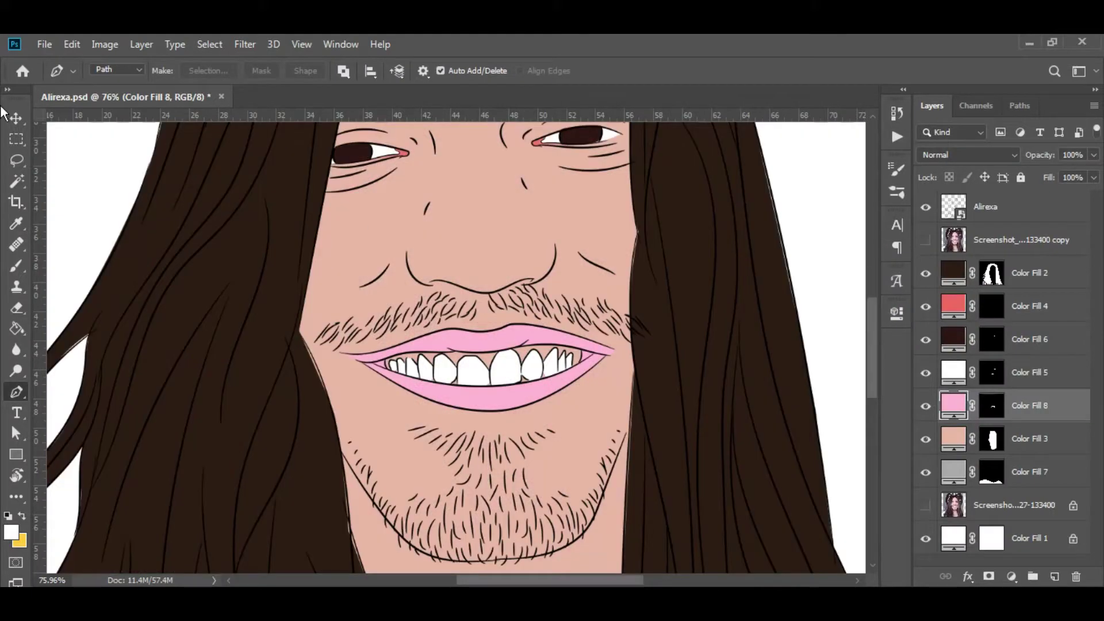
left_click(16, 118)
double_click(954, 406)
left_click(795, 313)
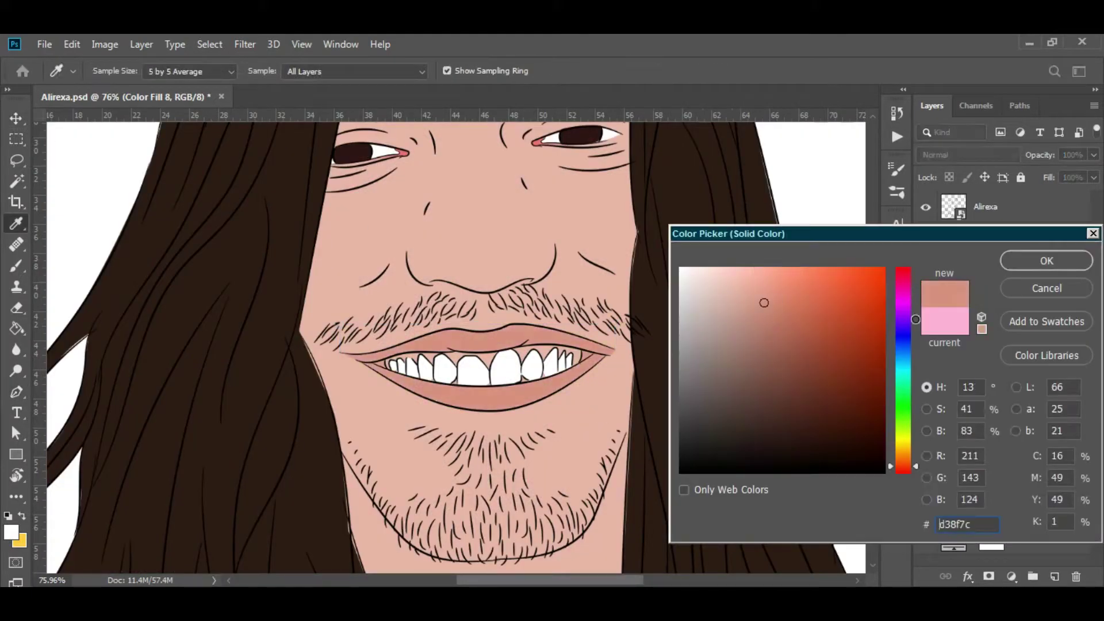
key("Return")
Step: Save the document
scroll(742, 266, "down", 3)
scroll(564, 278, "down", 2)
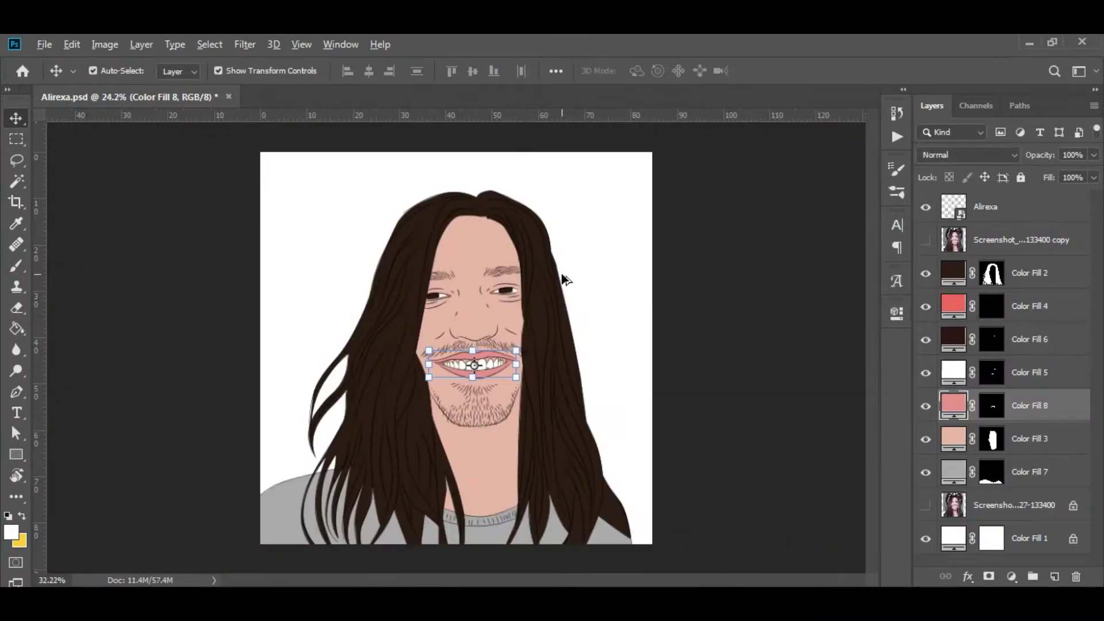
scroll(229, 198, "up", 2)
scroll(617, 220, "down", 3)
key("ctrl+s")
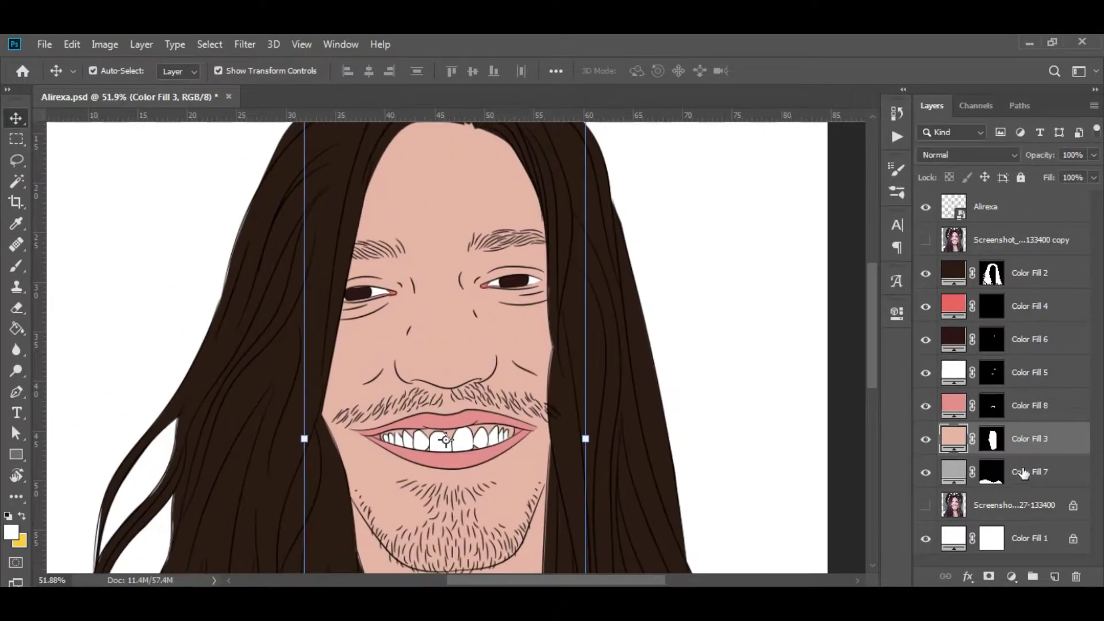
Step: Rename the colour fill layers with numbers 01 through 06
double_click(1030, 471)
type("01")
key("shift+Tab")
type("02")
key("shift+Tab")
type("03")
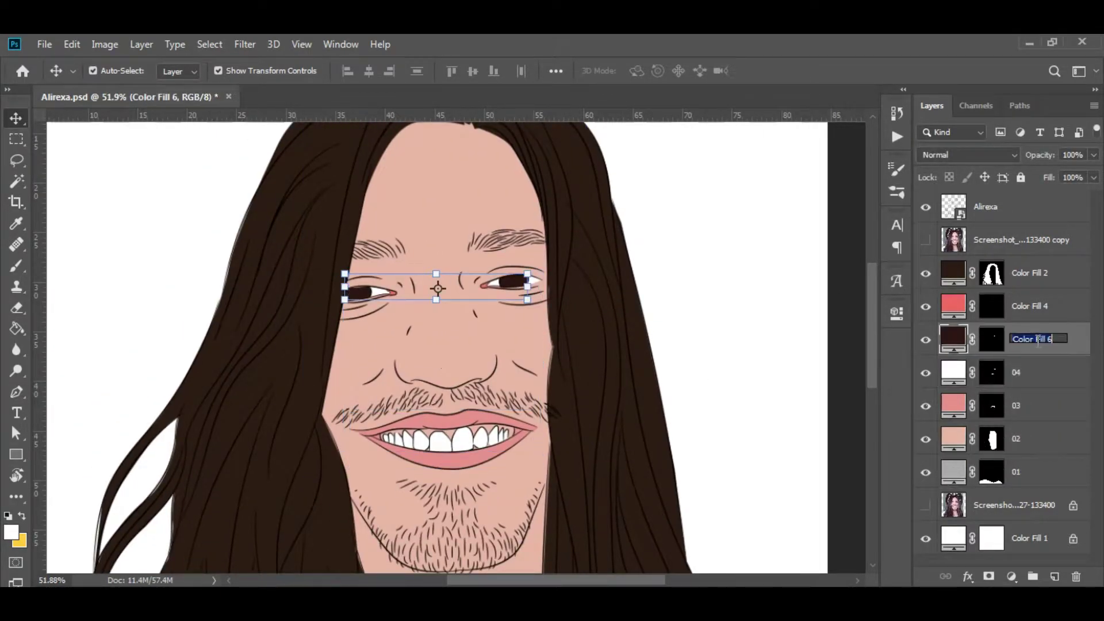
type("05")
key("shift+Tab")
type("06")
key("shift+Tab")
Step: Name the last fill 07 and add a darkening Exposure layer with inverted mask above skin layer 02
type("07")
left_click(1011, 577)
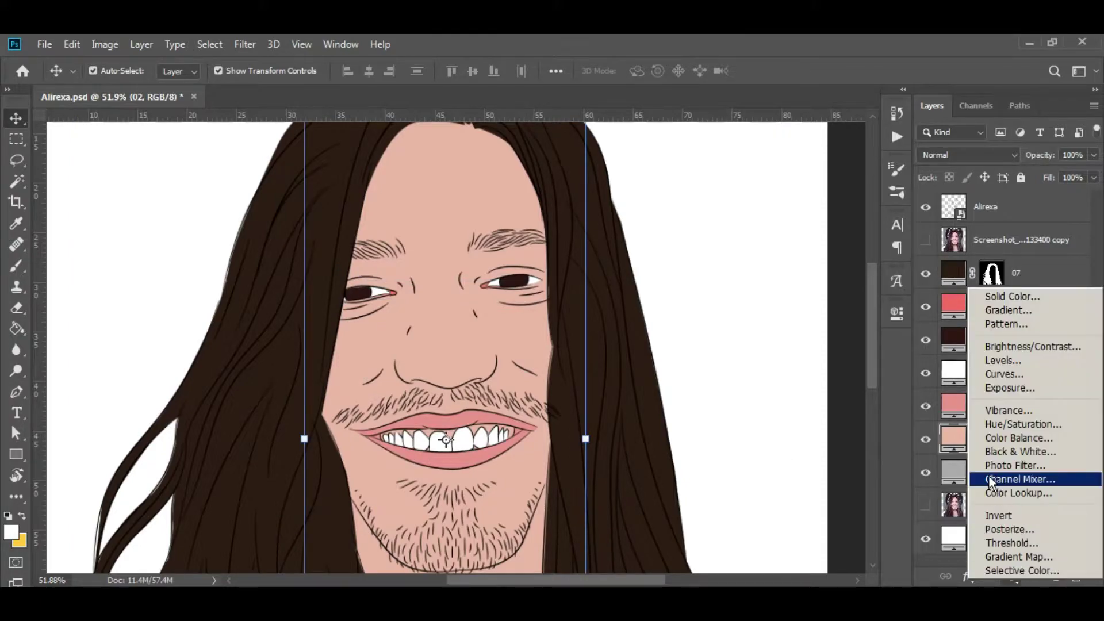
left_click(1010, 387)
left_click_drag(757, 448, 772, 449)
left_click(896, 314)
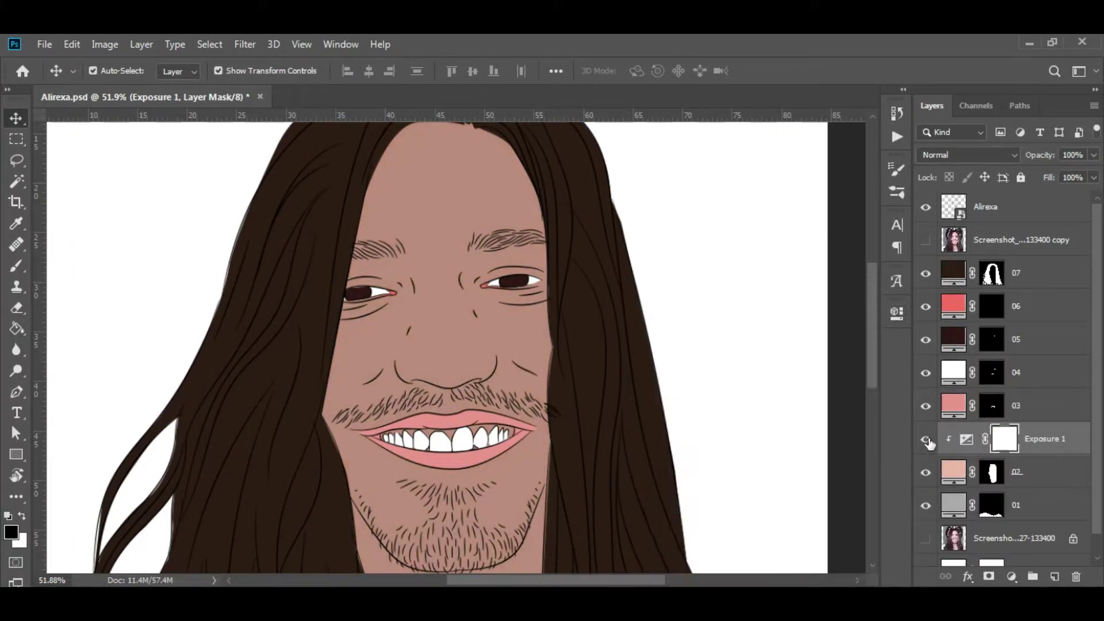
key("ctrl+i")
Step: Paint exposure shading under the brows, inner eyes, jaw and chin with a soft brush
type("b")
type("25")
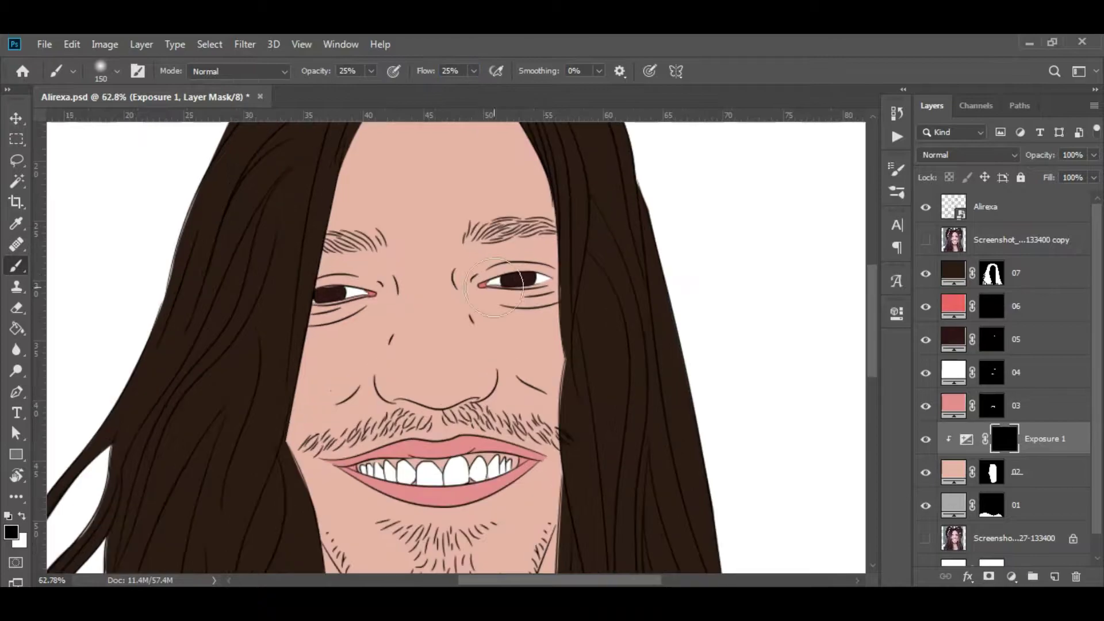
type("x")
scroll(518, 259, "up", 3)
left_click_drag(603, 271, 547, 345)
left_click(926, 240)
scroll(478, 282, "up", 2)
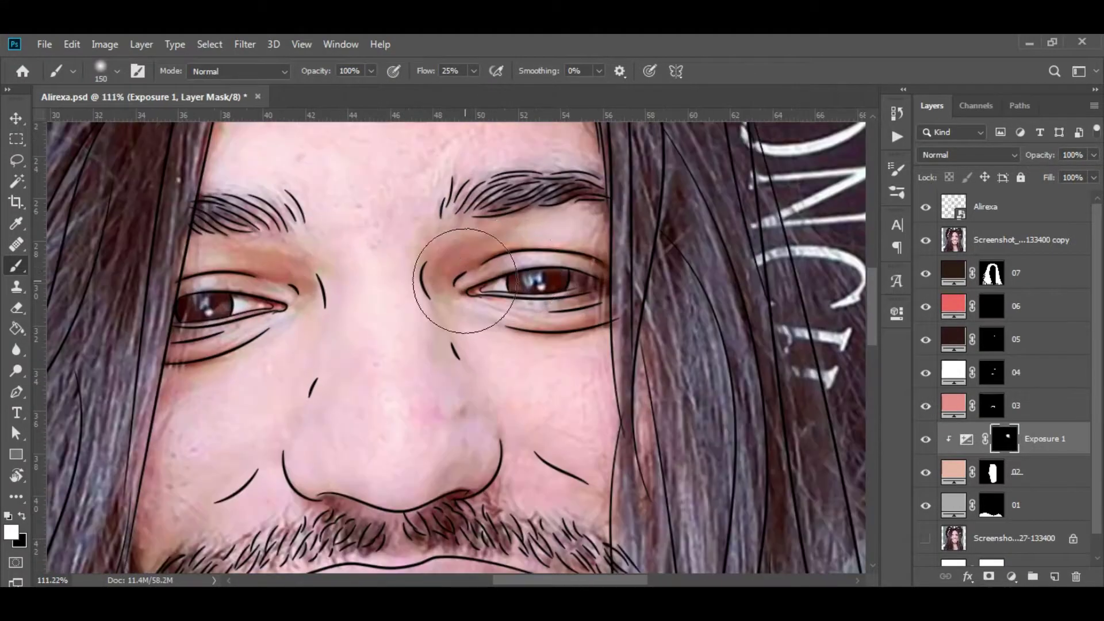
left_click_drag(451, 270, 454, 254)
key("bracketright")
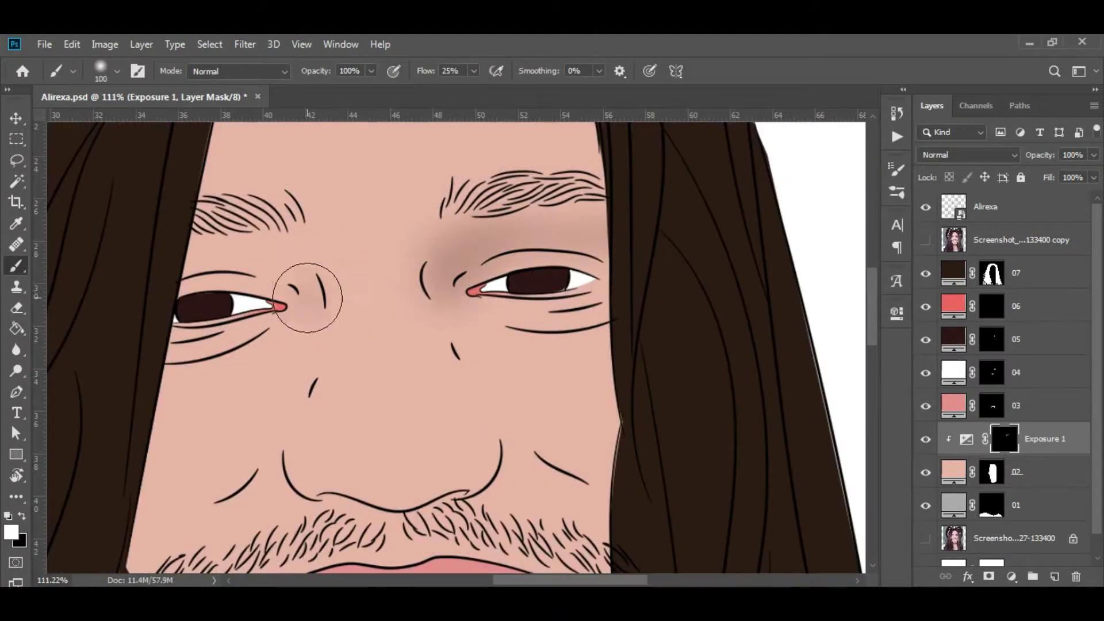
key("x")
scroll(581, 460, "down", 3)
scroll(581, 460, "down", 2)
scroll(581, 462, "up", 3)
key("bracketleft")
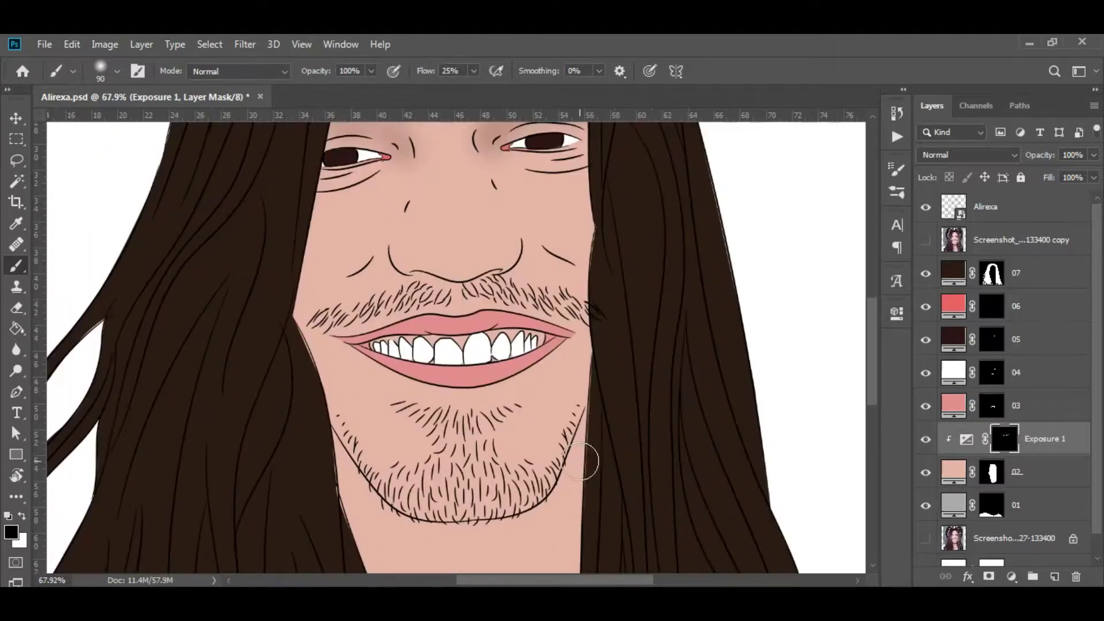
scroll(581, 462, "down", 2)
key("x")
left_click_drag(618, 276, 517, 423)
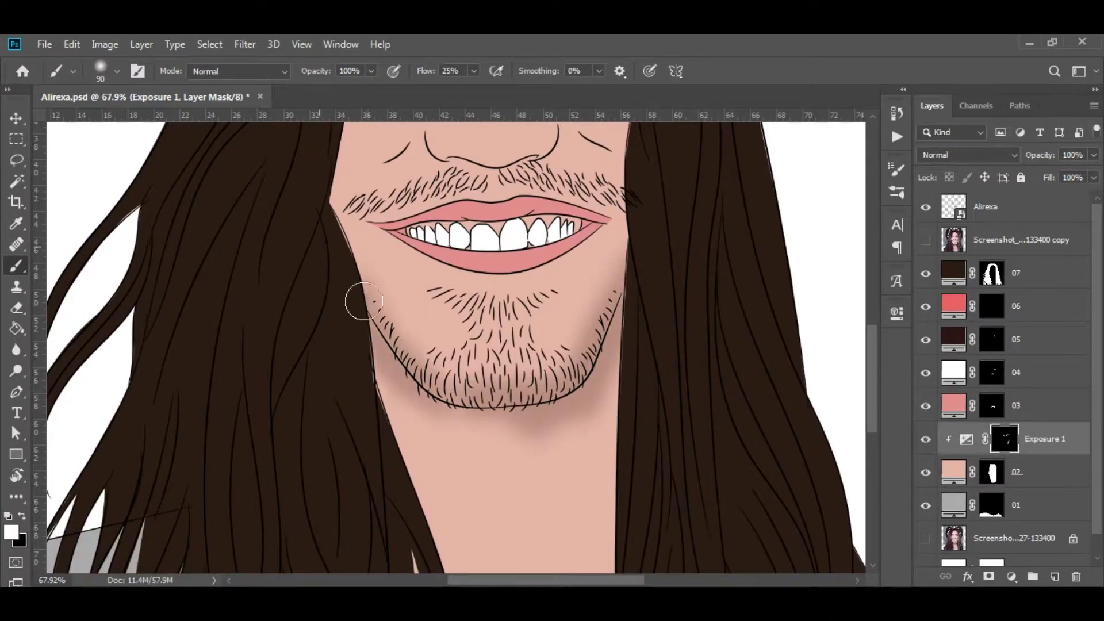
Step: Undo the jaw strokes, shrink the brush, and compare the shading against the reference photo
key("ctrl+z")
key("ctrl+z")
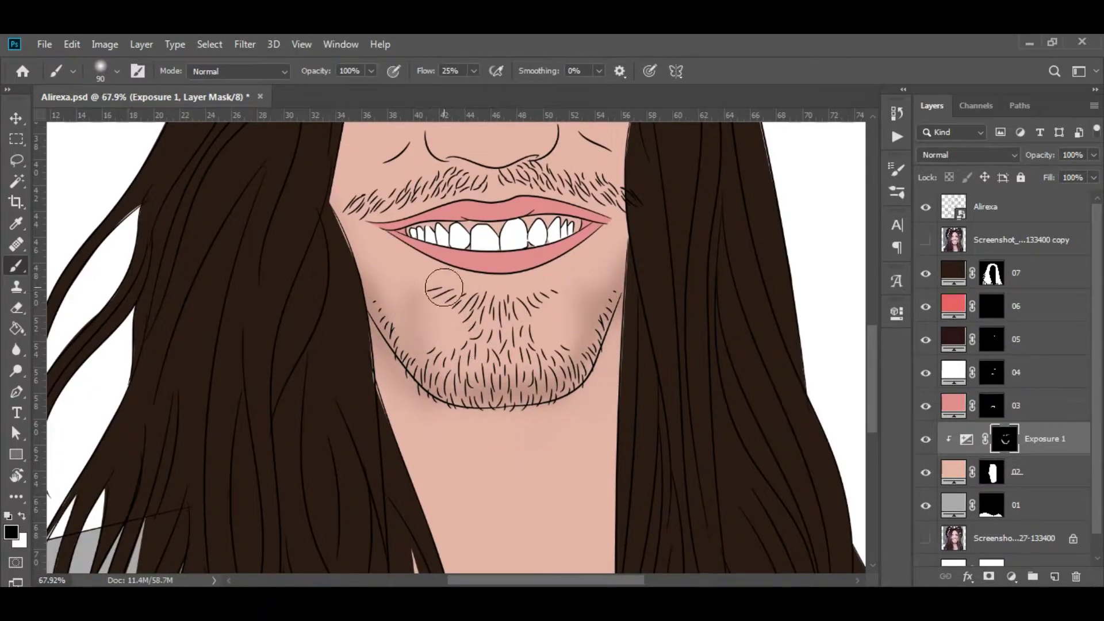
scroll(444, 288, "down", 3)
scroll(582, 292, "up", 3)
key("x")
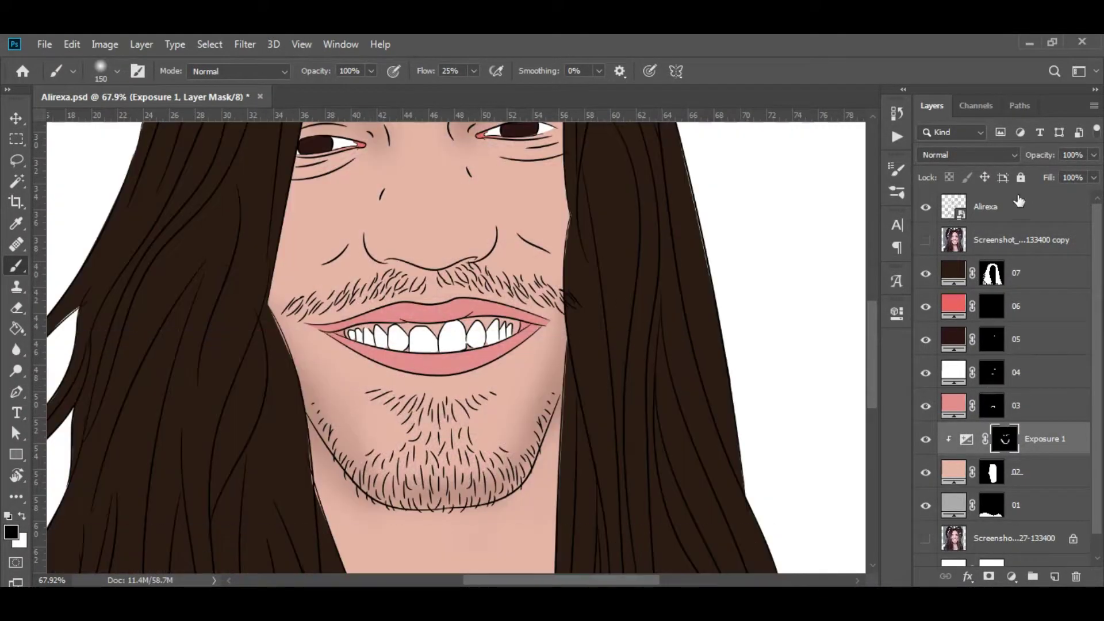
key("x")
scroll(438, 269, "up", 2)
key("bracketleft")
key("bracketleft")
key("bracketleft")
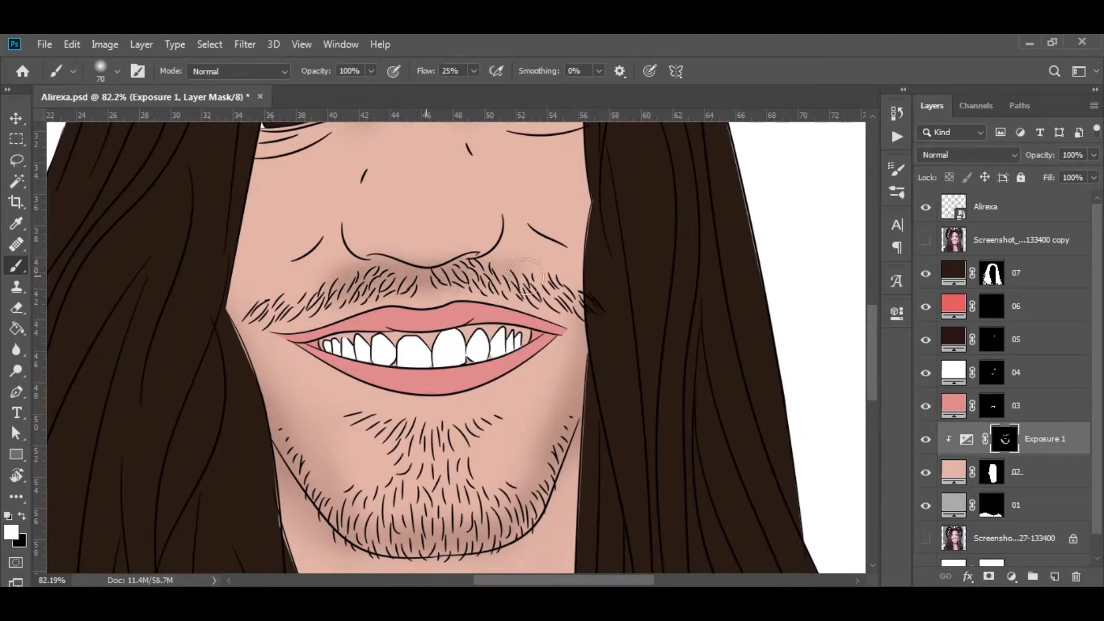
scroll(499, 372, "down", 4)
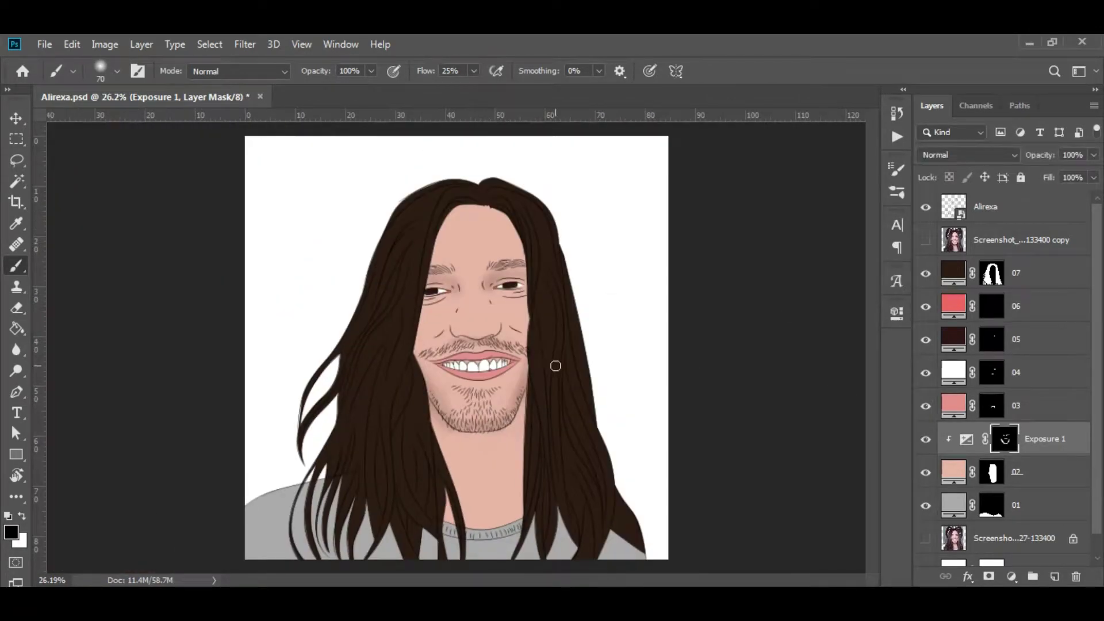
scroll(555, 366, "up", 3)
left_click(925, 240)
left_click(925, 240)
scroll(584, 374, "up", 2)
scroll(444, 187, "up", 2)
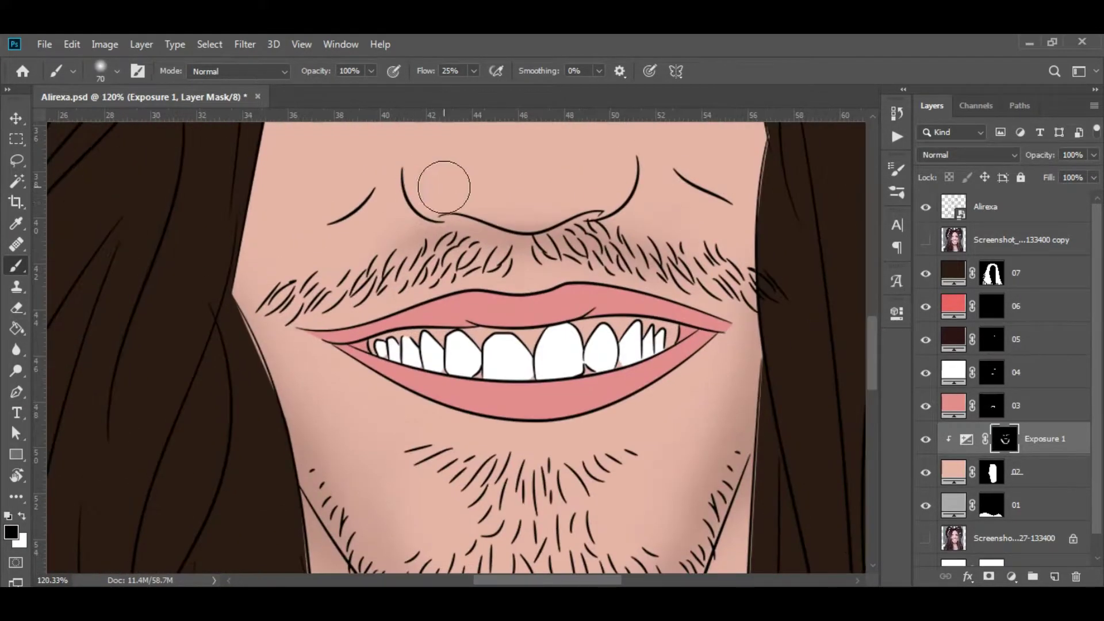
scroll(370, 394, "down", 1)
scroll(369, 394, "down", 2)
Step: Check the Exposure 1 mask on its own, then enlarge the brush to shade the neck
key("x")
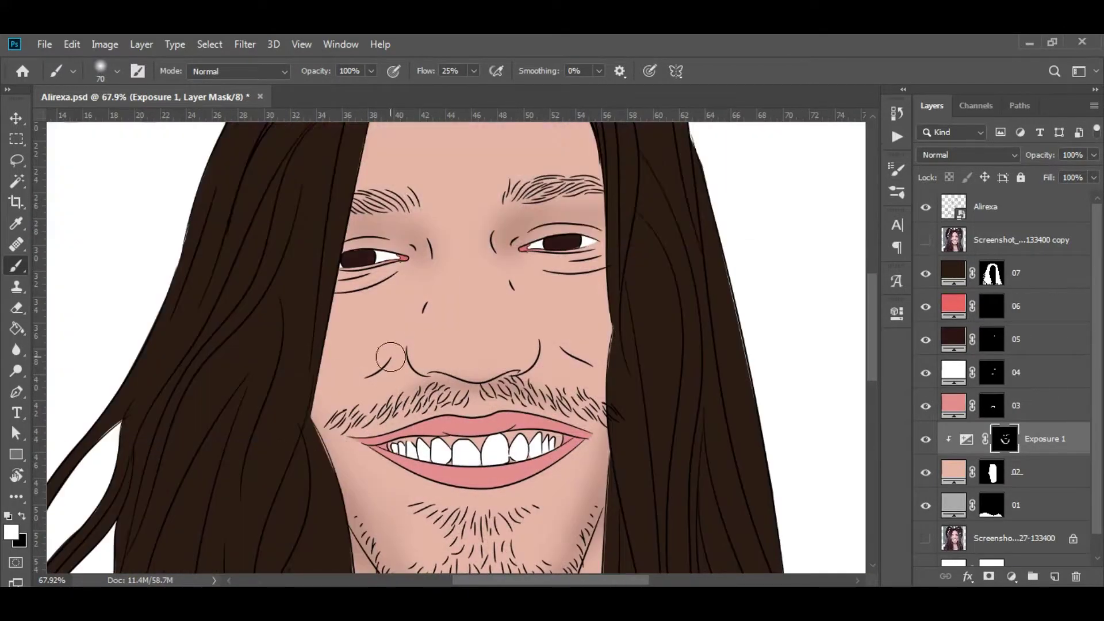
scroll(598, 369, "down", 1)
scroll(390, 375, "up", 2)
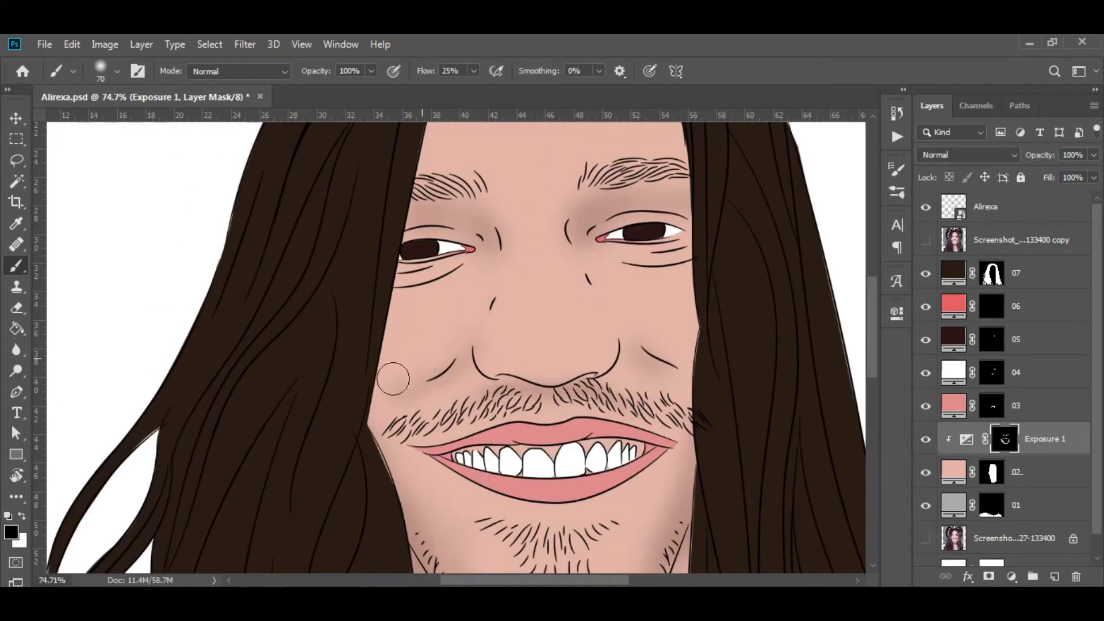
key("alt+backslash")
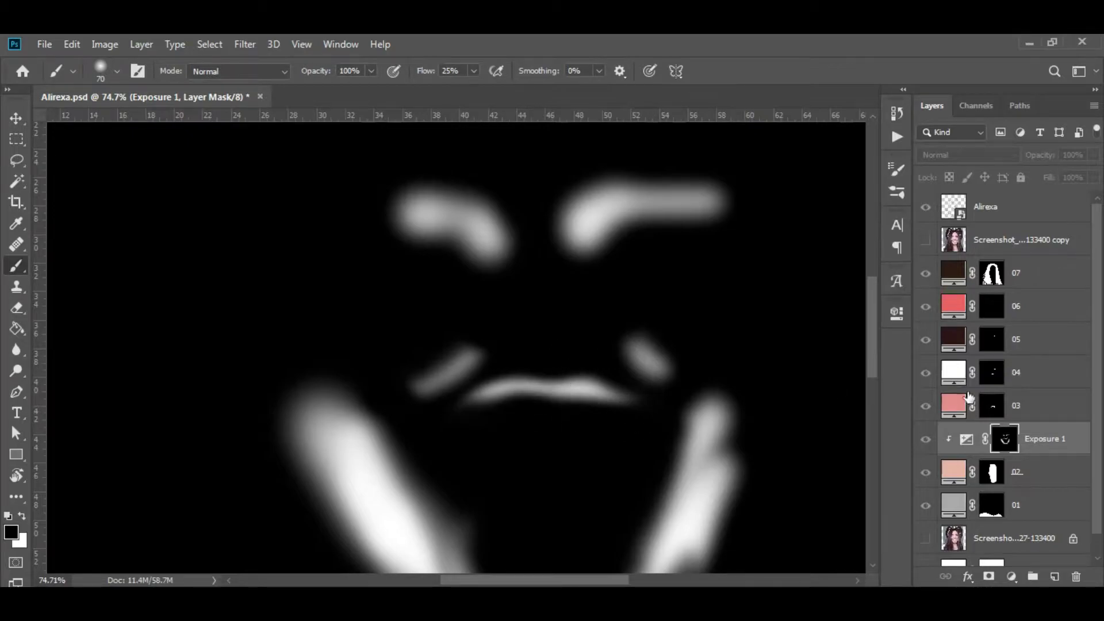
key("alt+backslash")
scroll(624, 328, "down", 3)
scroll(431, 291, "up", 4)
scroll(604, 419, "down", 2)
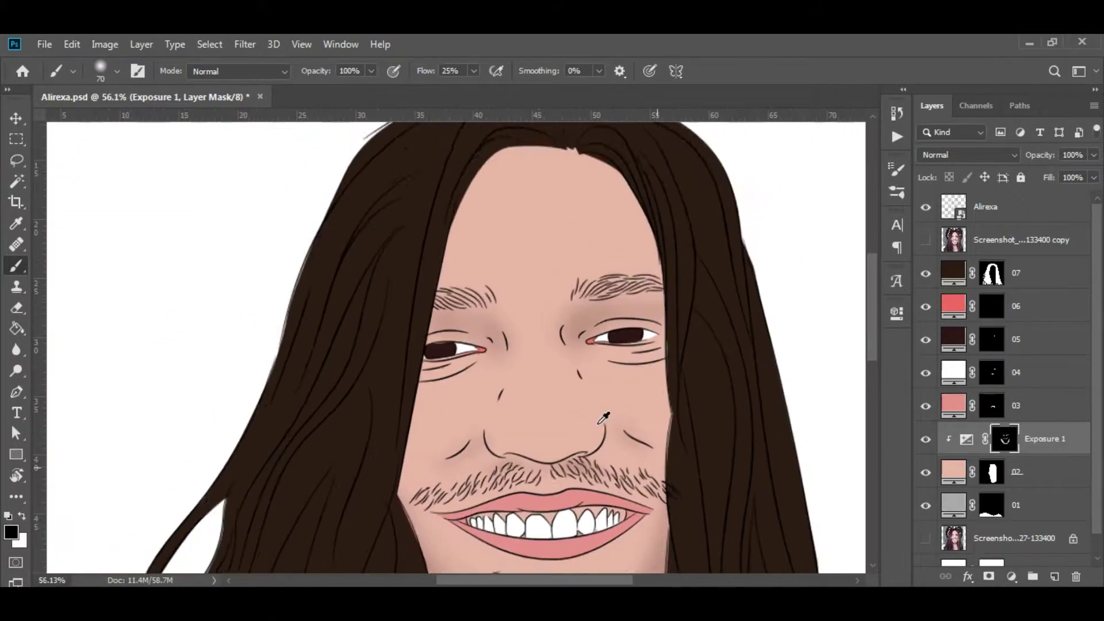
scroll(604, 418, "down", 1)
key("bracketright")
key("bracketright")
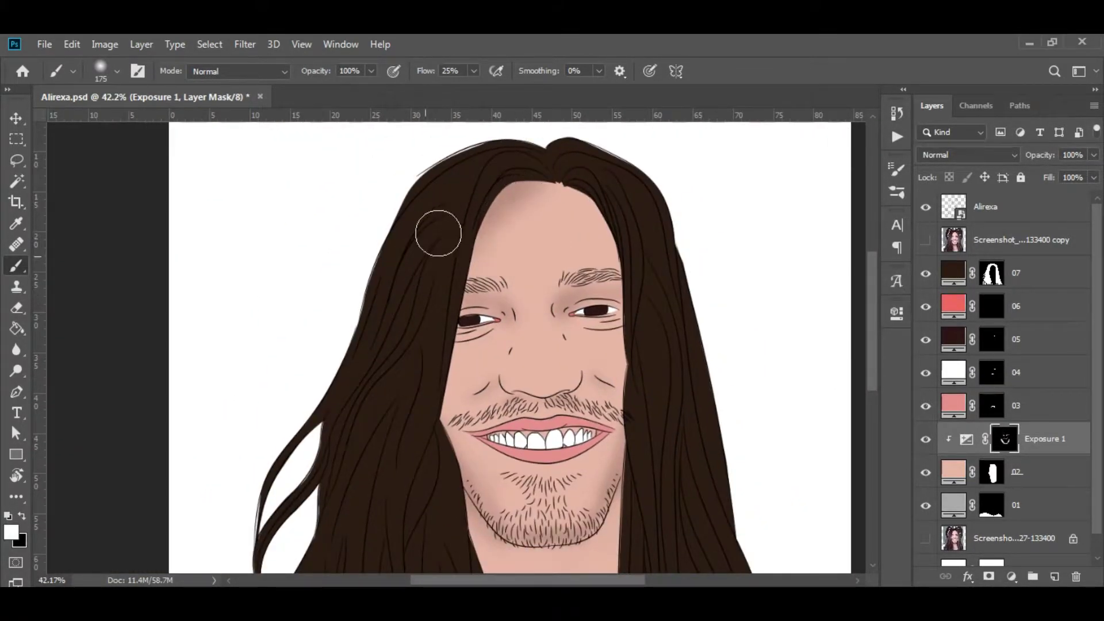
scroll(625, 494, "down", 3)
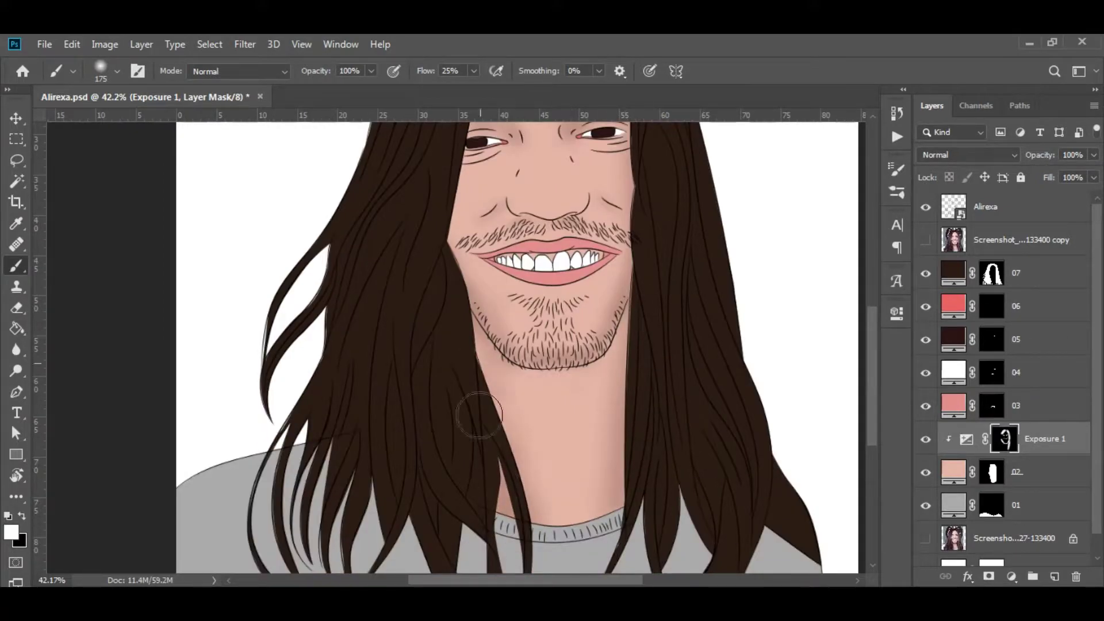
scroll(479, 415, "down", 3)
scroll(506, 410, "up", 2)
Step: Add an Exposure 2 adjustment layer with raised exposure and invert its mask to hide it
left_click(1012, 576)
left_click(1001, 368)
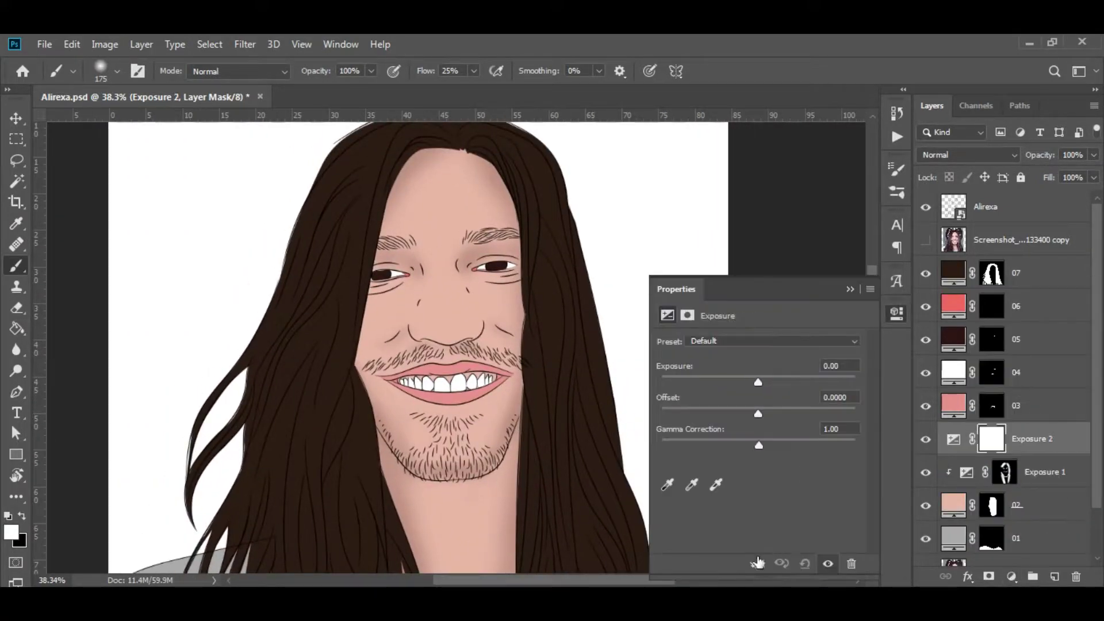
left_click_drag(754, 381, 767, 381)
left_click(843, 288)
key("ctrl+i")
Step: Brush white highlights onto the forehead, nose and chin on the Exposure 2 mask
scroll(444, 345, "up", 5)
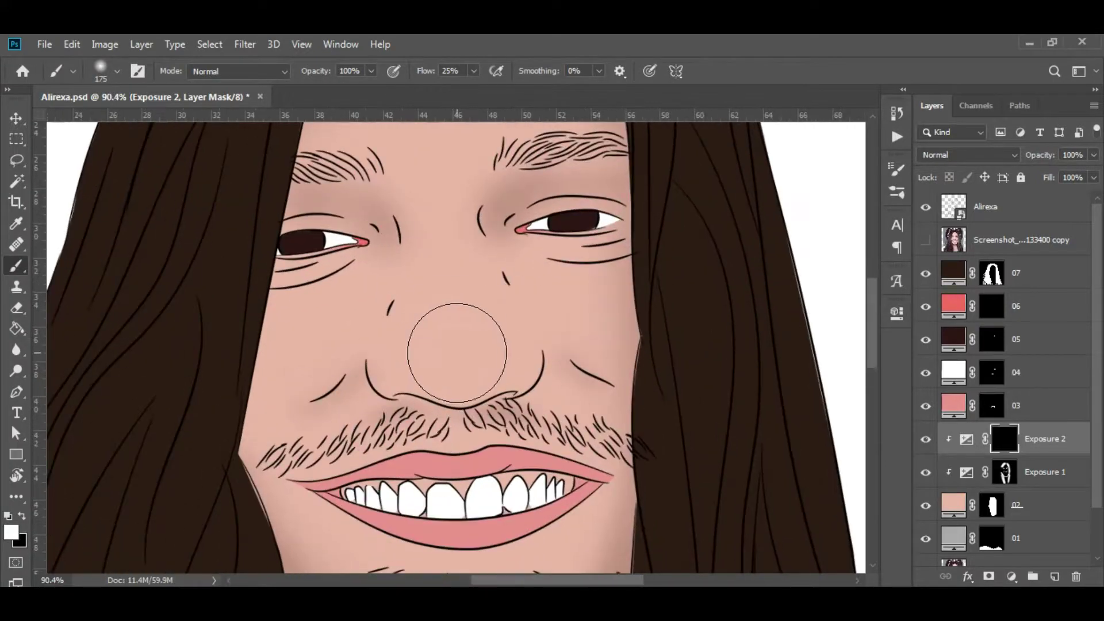
scroll(481, 270, "up", 4)
key("bracketright")
key("bracketright")
left_click(454, 291)
scroll(455, 291, "down", 5)
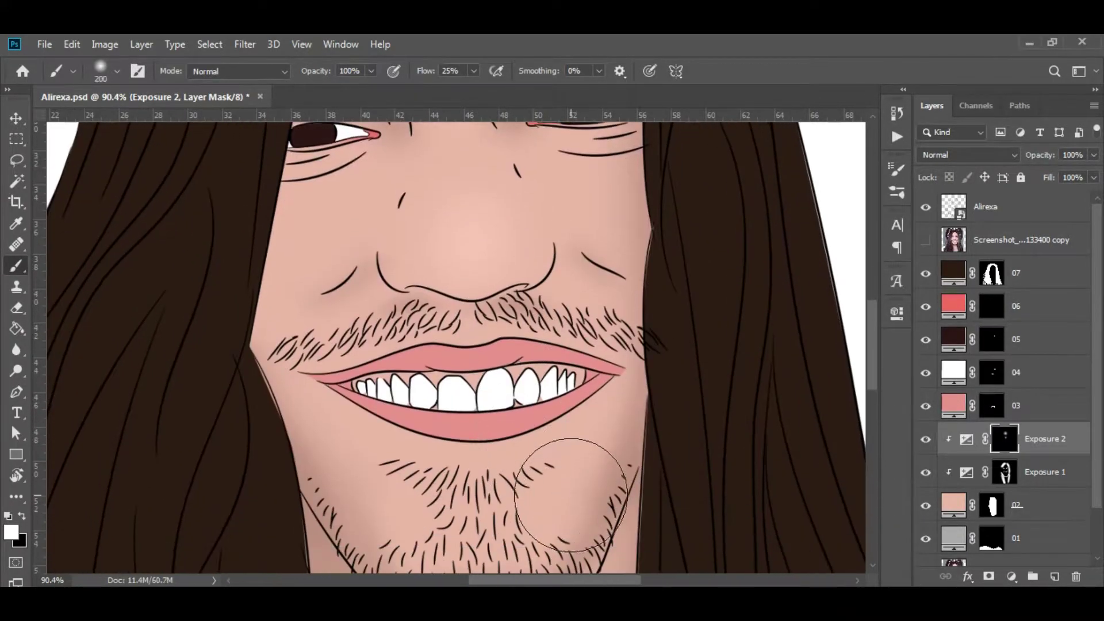
scroll(395, 481, "down", 4)
key("bracketleft")
scroll(380, 441, "down", 3)
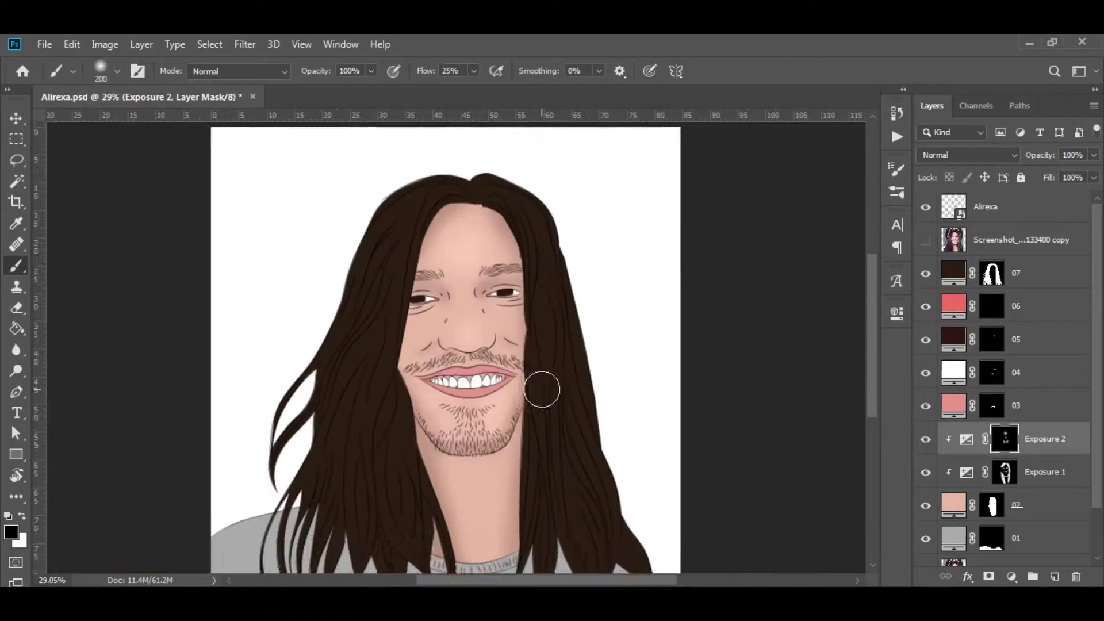
scroll(542, 387, "down", 1)
scroll(547, 340, "up", 1)
Step: Compare with the reference photo and change layer 02's skin fill to a darker peach
left_click(926, 240)
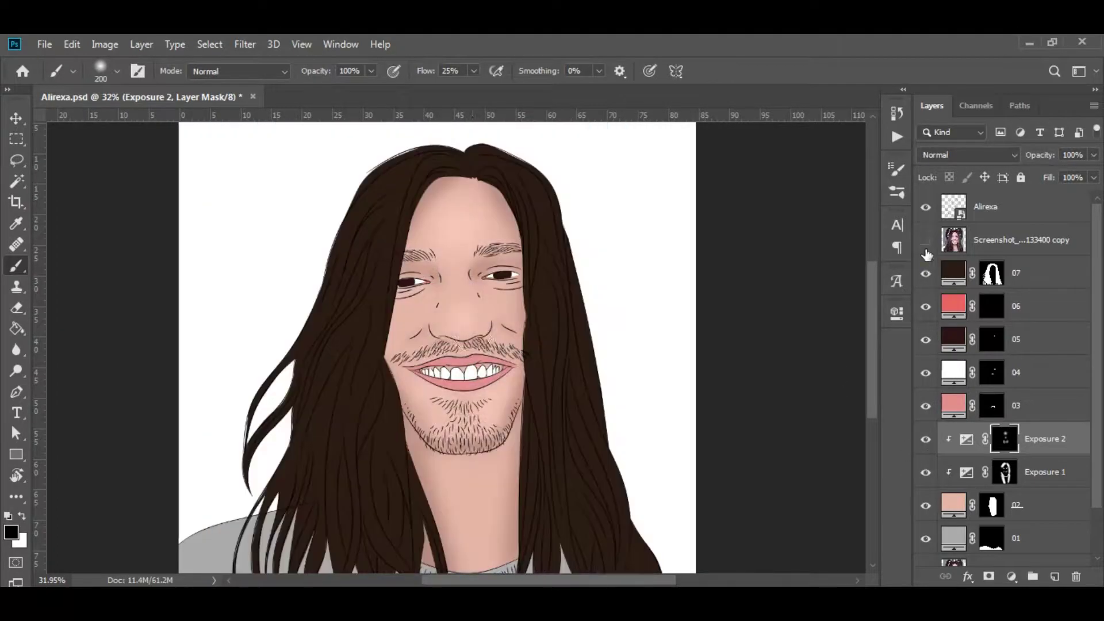
scroll(481, 283, "up", 6)
double_click(954, 505)
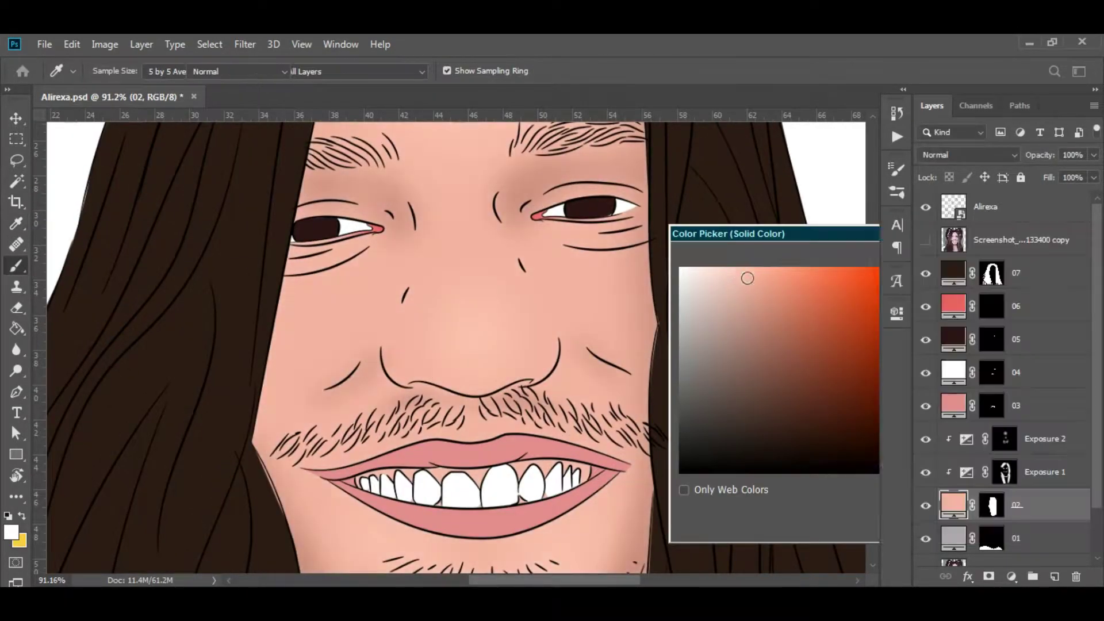
scroll(828, 394, "down", 6)
scroll(828, 393, "up", 2)
left_click(741, 281)
key("Return")
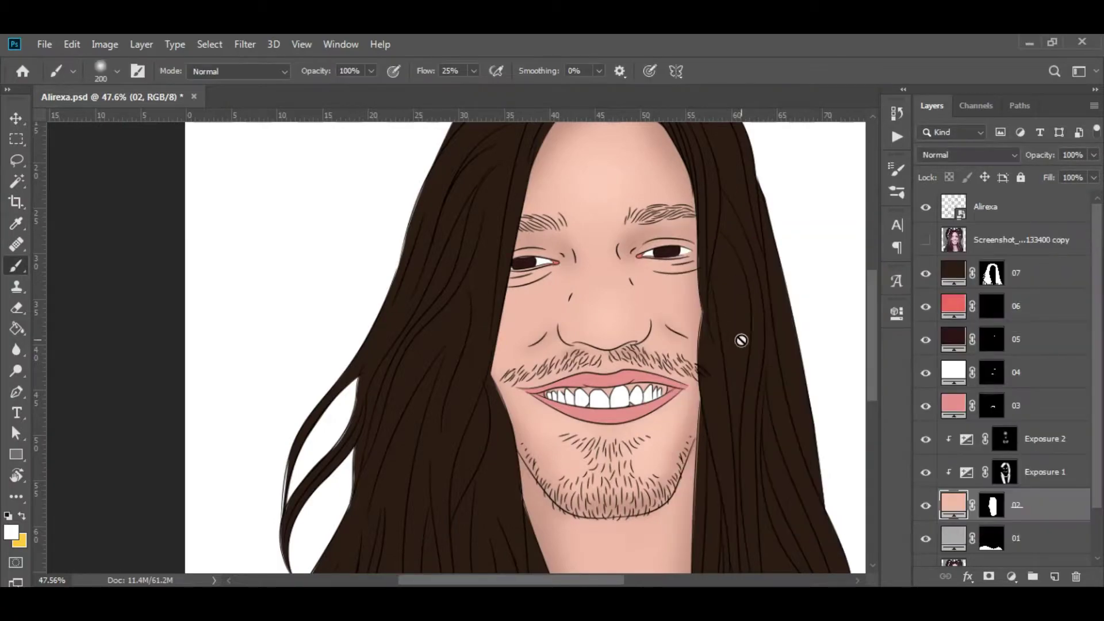
Step: Continue refining the face highlights on the Exposure 2 mask
scroll(739, 345, "up", 2)
scroll(834, 414, "up", 5)
key("alt+bracketright")
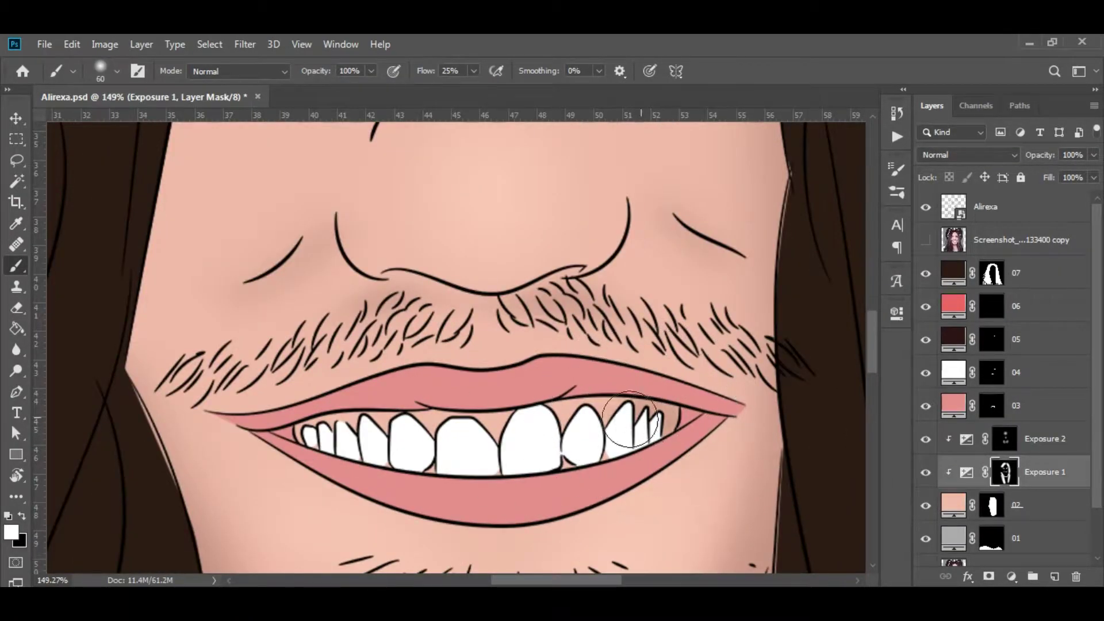
scroll(578, 432, "down", 5)
scroll(598, 345, "down", 1)
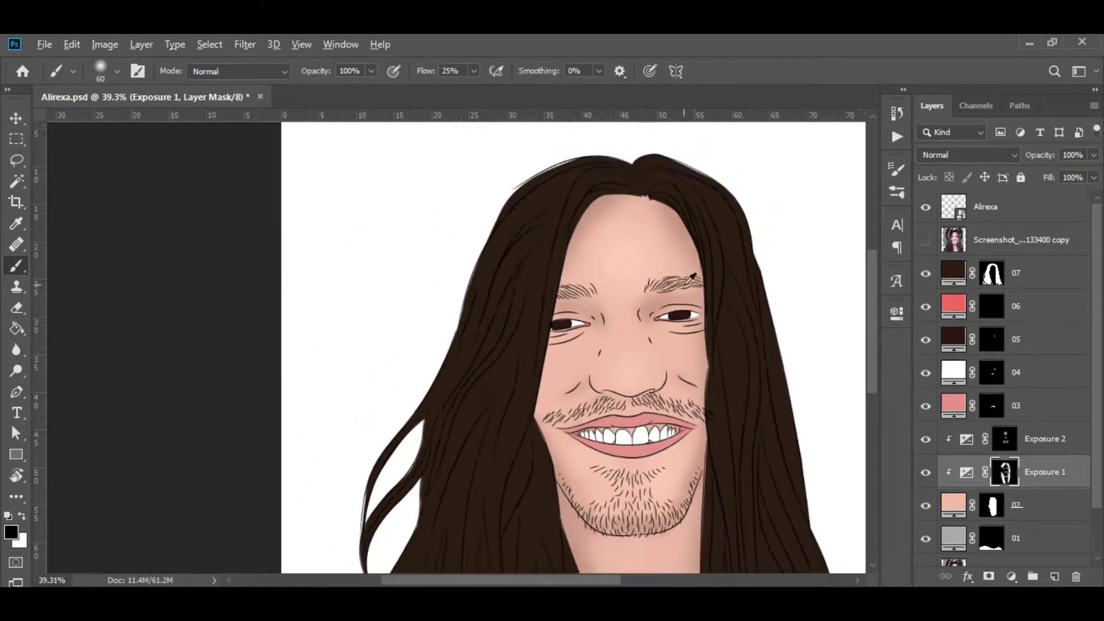
scroll(609, 288, "up", 2)
scroll(616, 270, "up", 1)
scroll(615, 270, "up", 1)
Step: Add an Exposure 3 layer with darker exposure and adjusted gamma, then invert its mask
left_click(1012, 576)
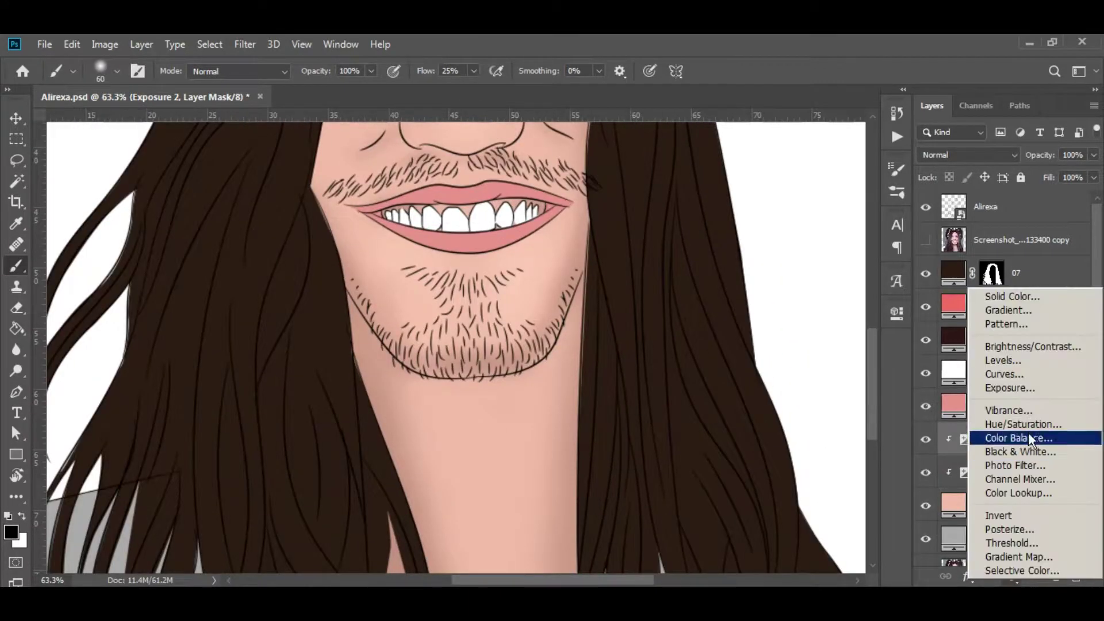
left_click(1000, 387)
left_click_drag(758, 444, 768, 448)
left_click_drag(758, 377, 750, 383)
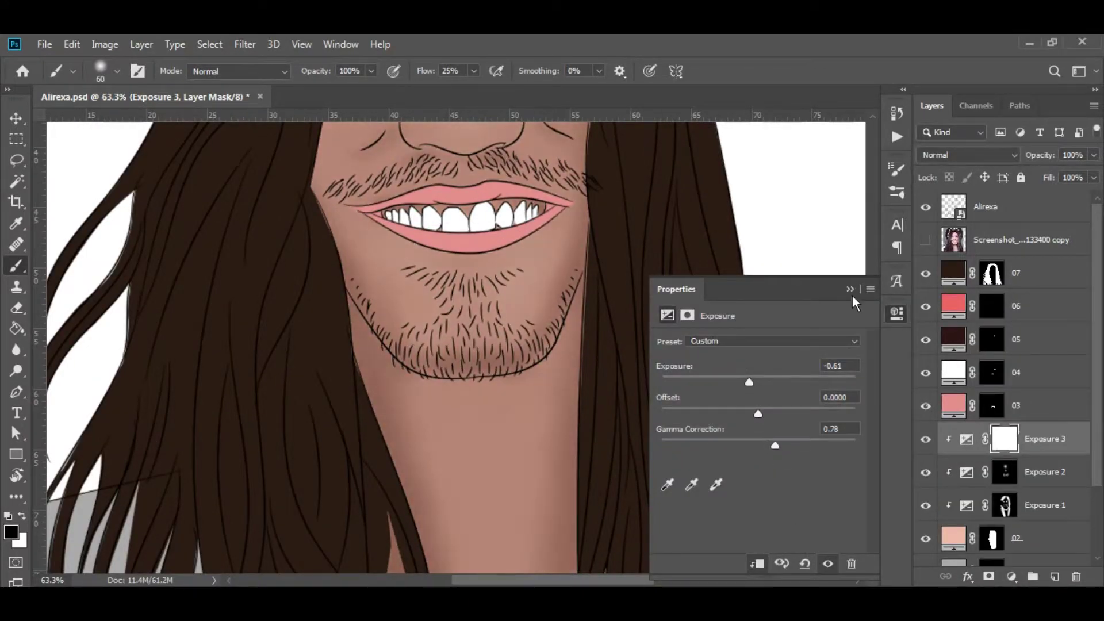
left_click(850, 289)
key("ctrl+i")
Step: Select the jaw line with a path and paint shadow onto the neck beneath it
key("p")
left_click(588, 261)
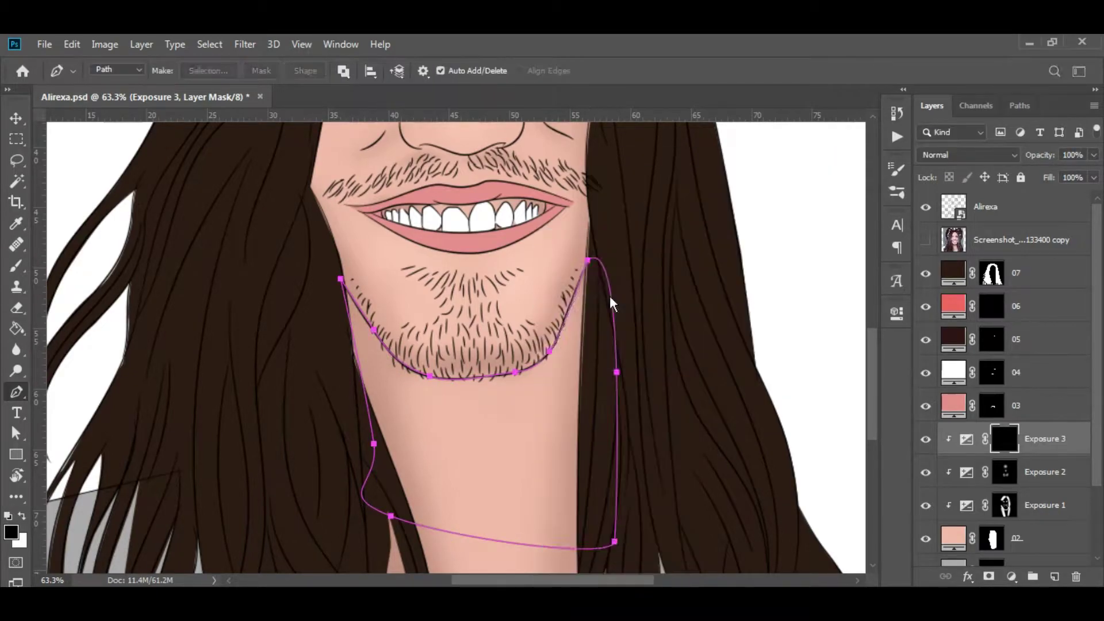
key("ctrl+Return")
key("b")
key("x")
left_click_drag(636, 347, 326, 408)
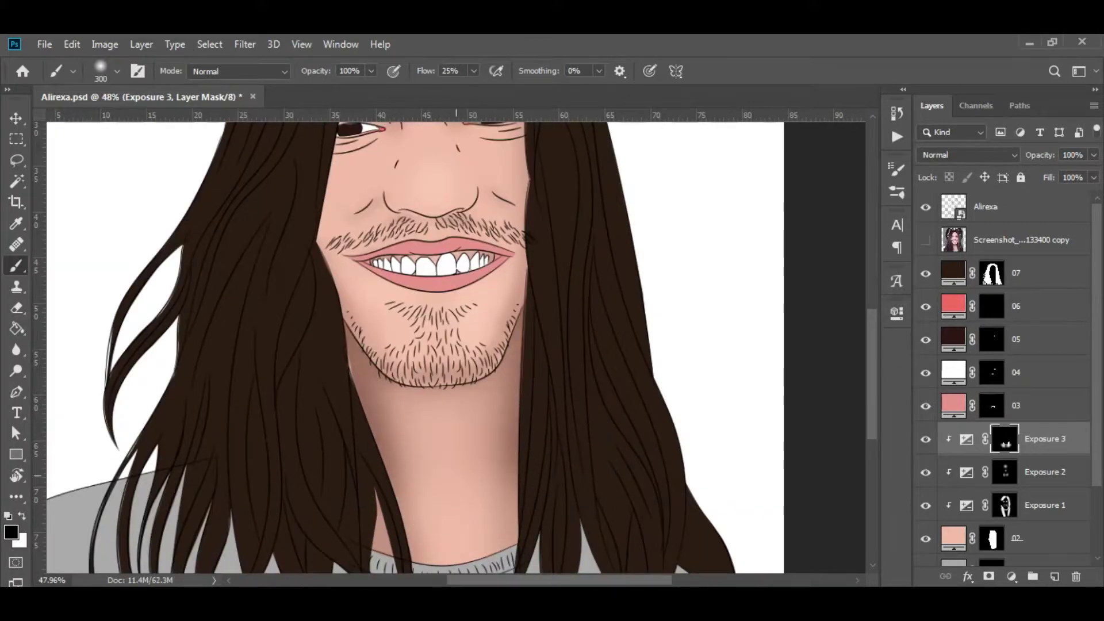
Step: Paint soft shadow along the sides of the nose on the Exposure 3 mask
scroll(230, 460, "up", 3, "alt")
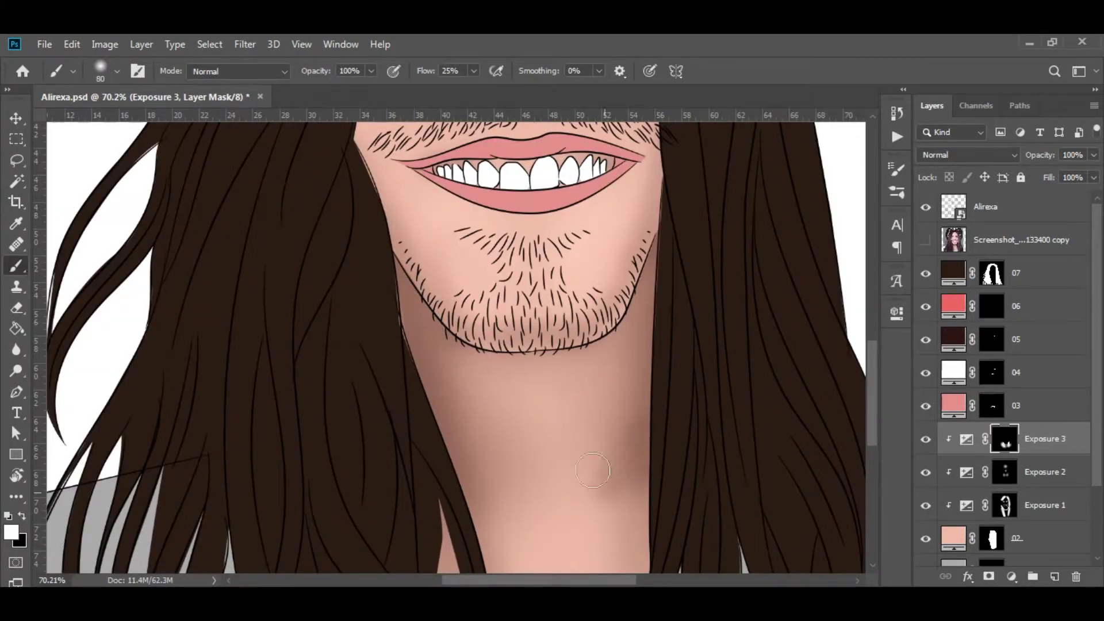
scroll(583, 522, "down", 3, "alt")
scroll(636, 412, "down", 2, "alt")
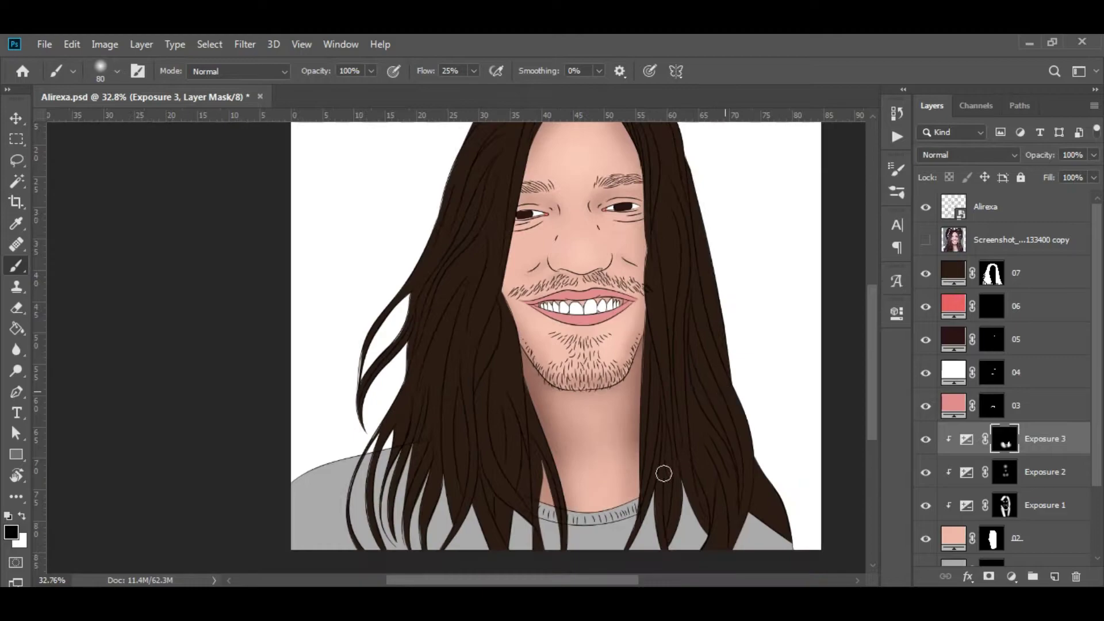
scroll(661, 468, "down", 2, "alt")
scroll(420, 186, "up", 5, "alt")
key("x")
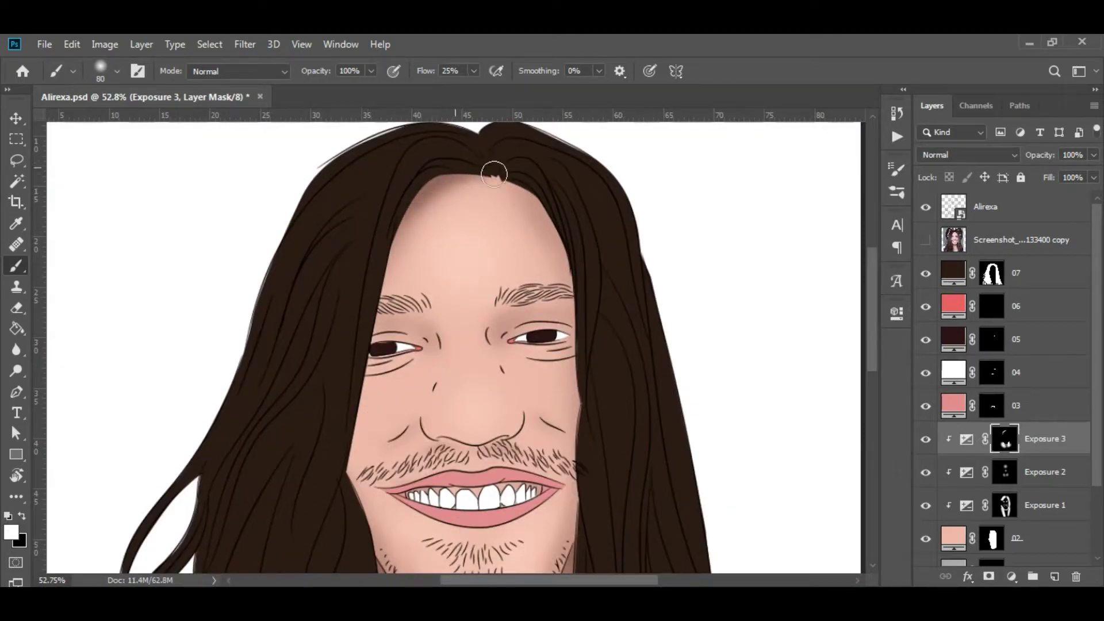
scroll(494, 174, "down", 1, "alt")
scroll(338, 278, "up", 2, "alt")
scroll(271, 301, "down", 3)
scroll(271, 300, "up", 2, "alt")
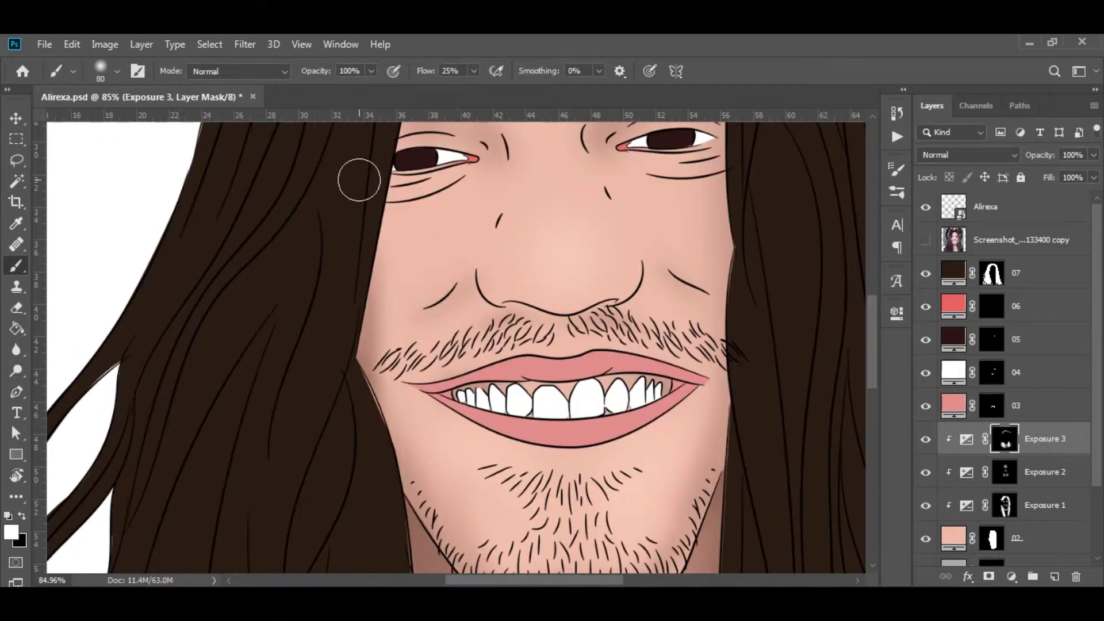
scroll(359, 180, "up", 3, "alt")
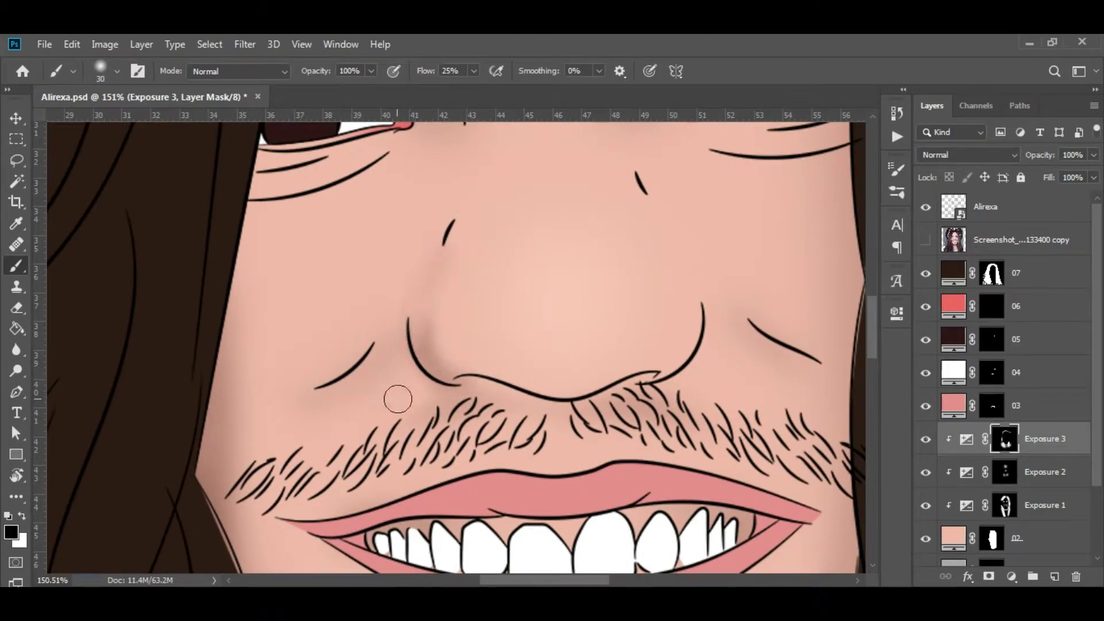
scroll(392, 372, "up", 2)
scroll(392, 372, "right", 2)
Step: Enlarge the brush and broaden the shading around the nose base
key("x")
scroll(601, 370, "down", 5, "alt")
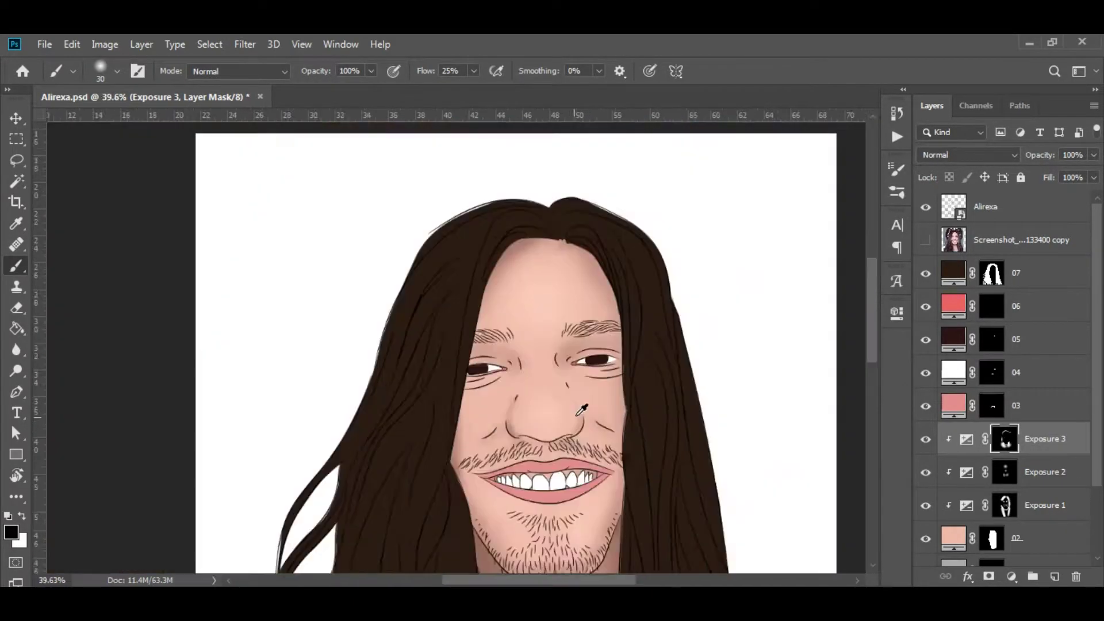
scroll(647, 382, "down", 3, "alt")
key("bracketright")
key("bracketright")
scroll(489, 348, "up", 5, "alt")
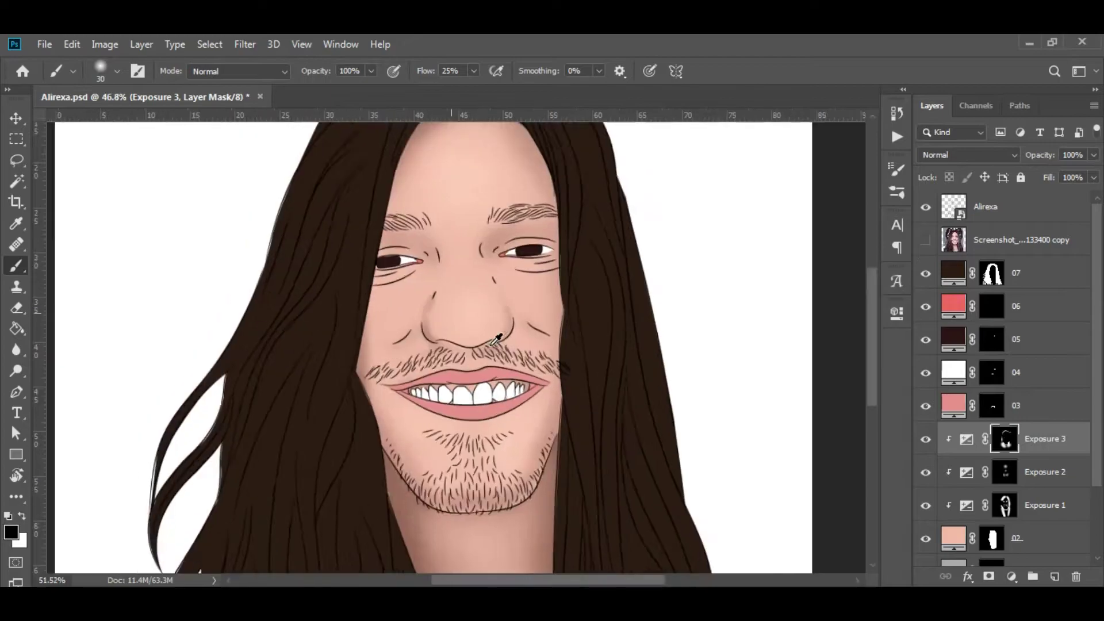
scroll(392, 358, "down", 4, "alt")
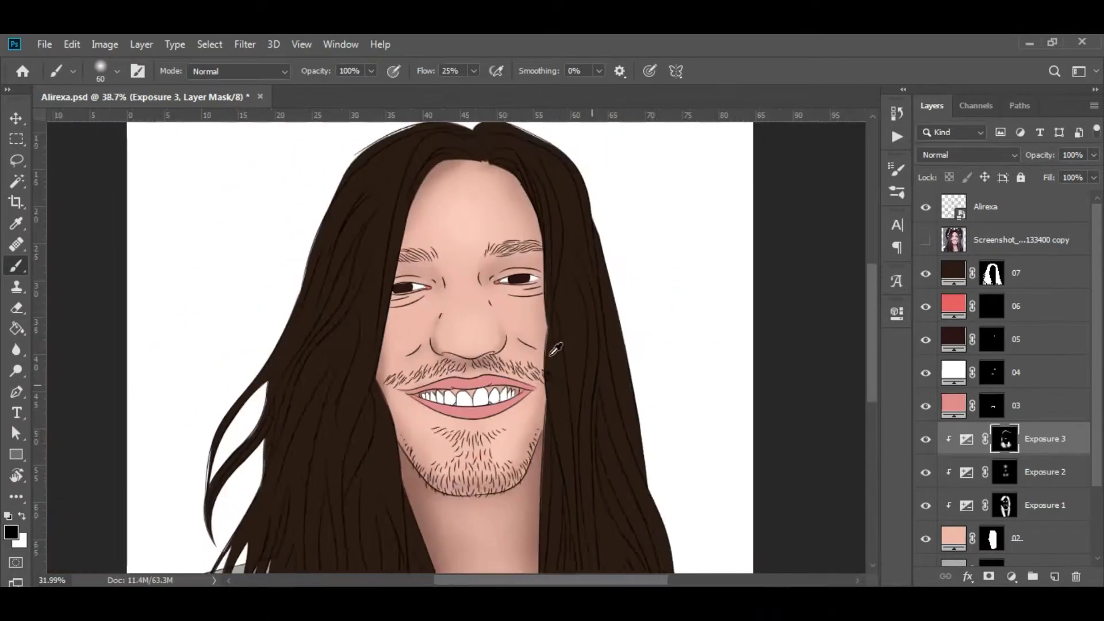
scroll(554, 345, "up", 5, "alt")
scroll(562, 423, "up", 2, "alt")
key("bracketright")
key("bracketright")
key("bracketright")
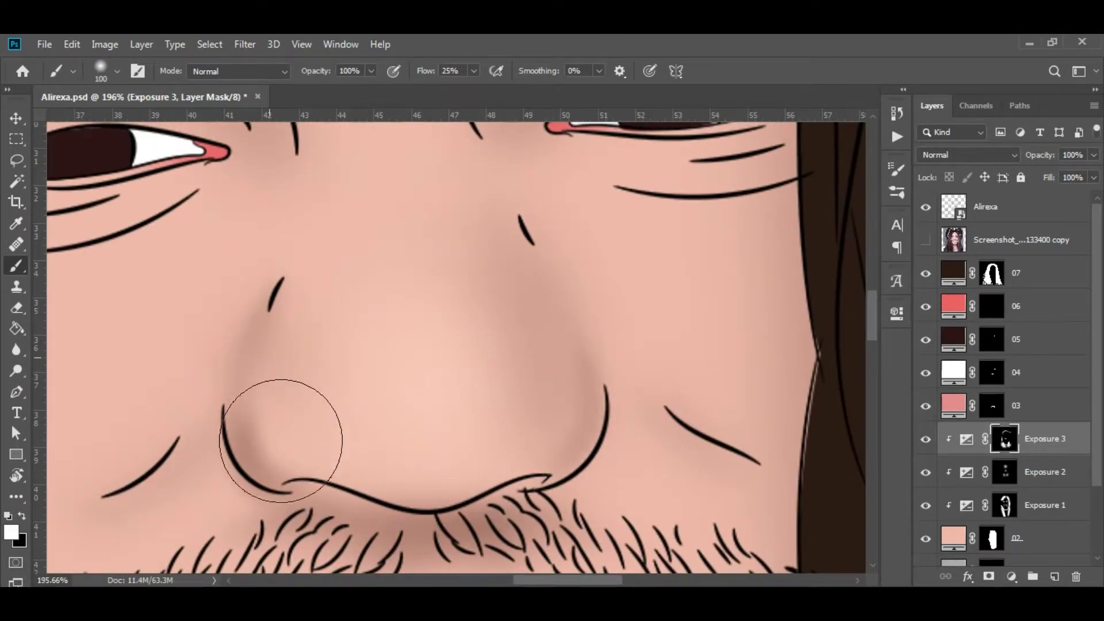
scroll(468, 320, "down", 2, "alt")
scroll(457, 385, "down", 1, "alt")
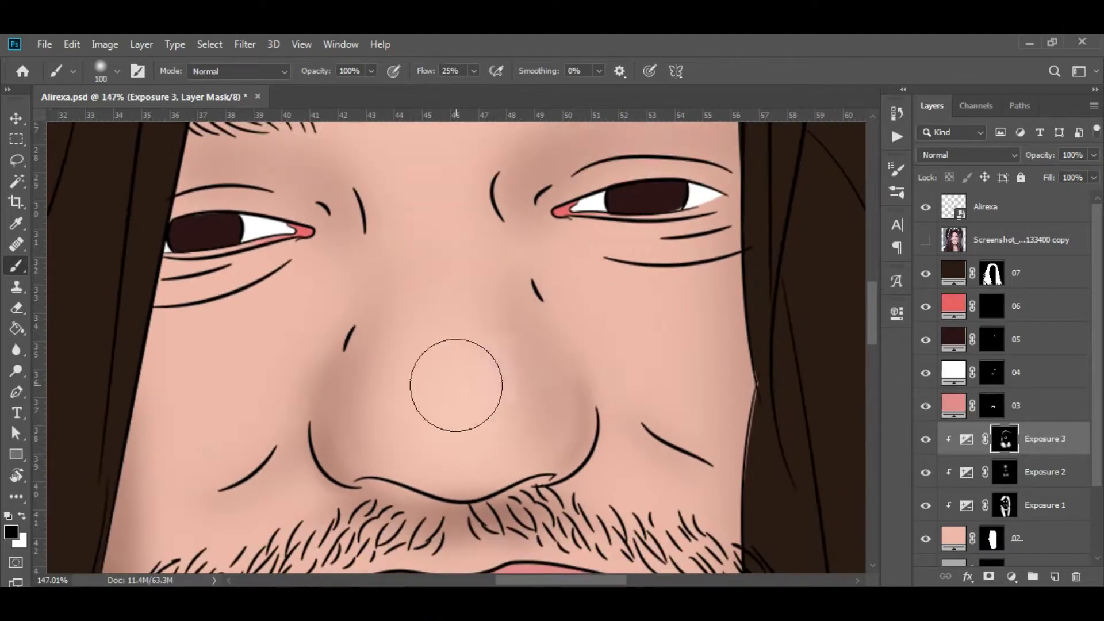
scroll(456, 385, "down", 2, "alt")
scroll(483, 291, "down", 5, "alt")
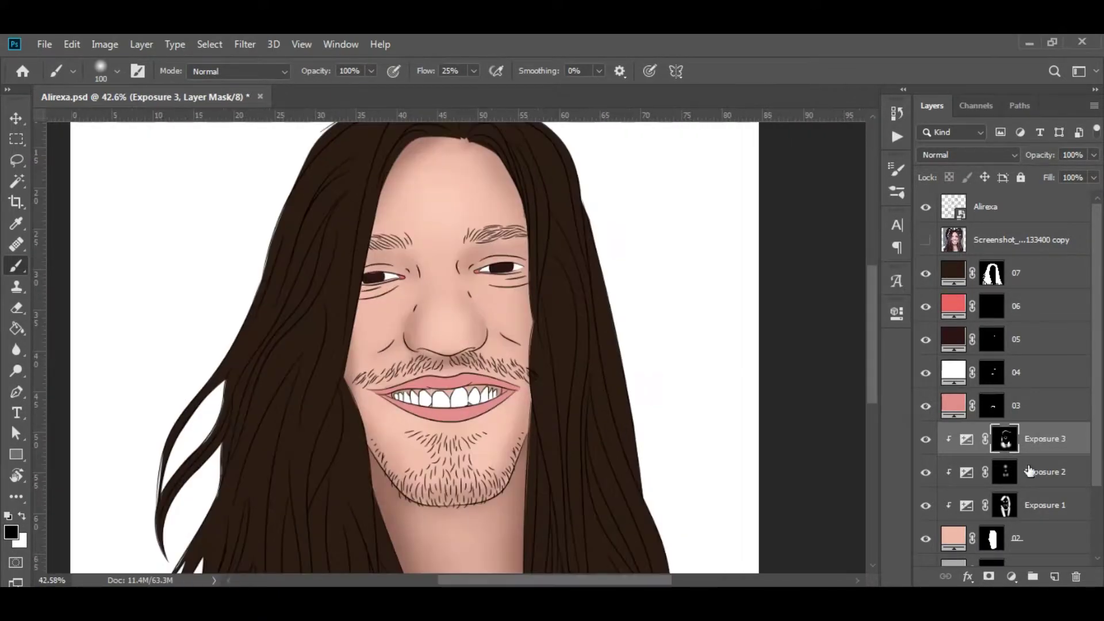
left_click(1029, 471)
scroll(471, 366, "up", 2, "alt")
Step: Brush a highlight down the nose bridge on the Exposure 2 mask
scroll(472, 366, "up", 2, "alt")
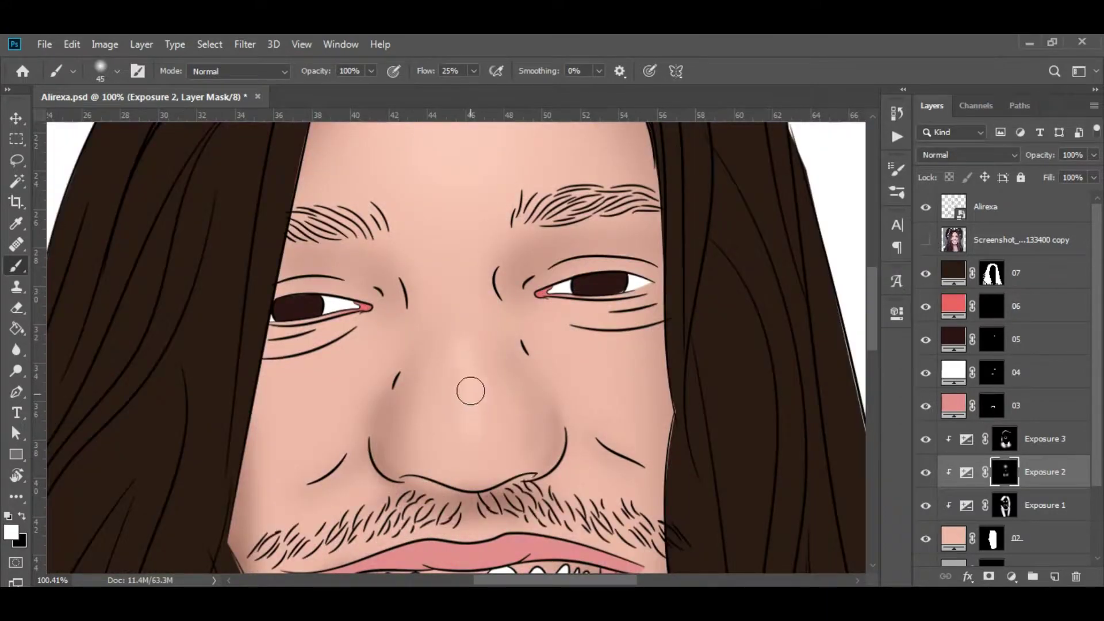
scroll(468, 397, "up", 2, "alt")
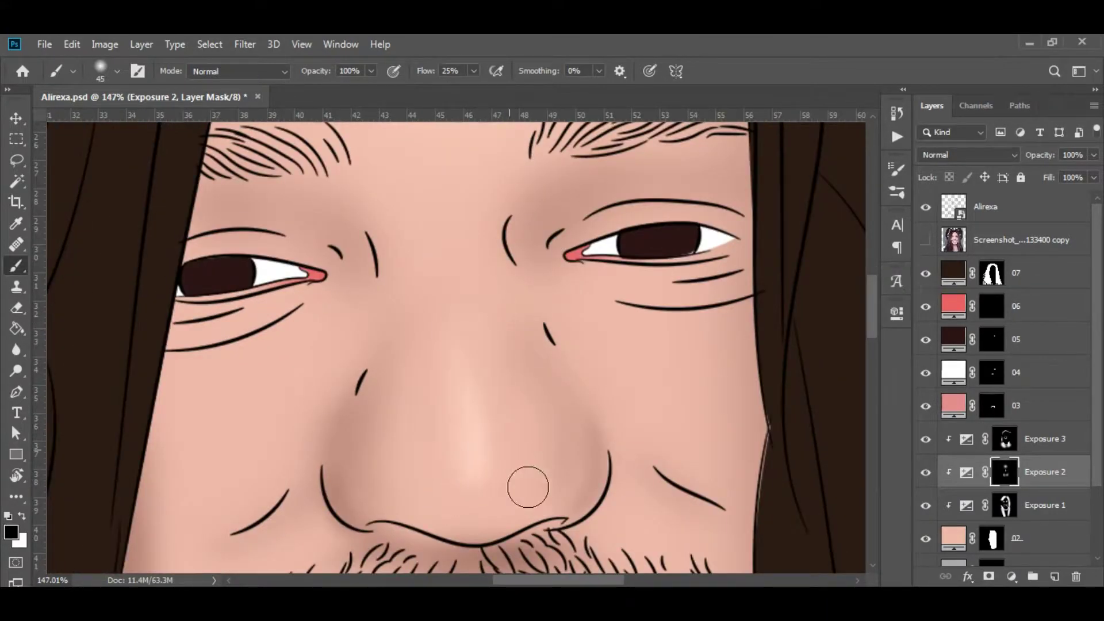
scroll(528, 487, "down", 4, "alt")
scroll(624, 469, "up", 2, "alt")
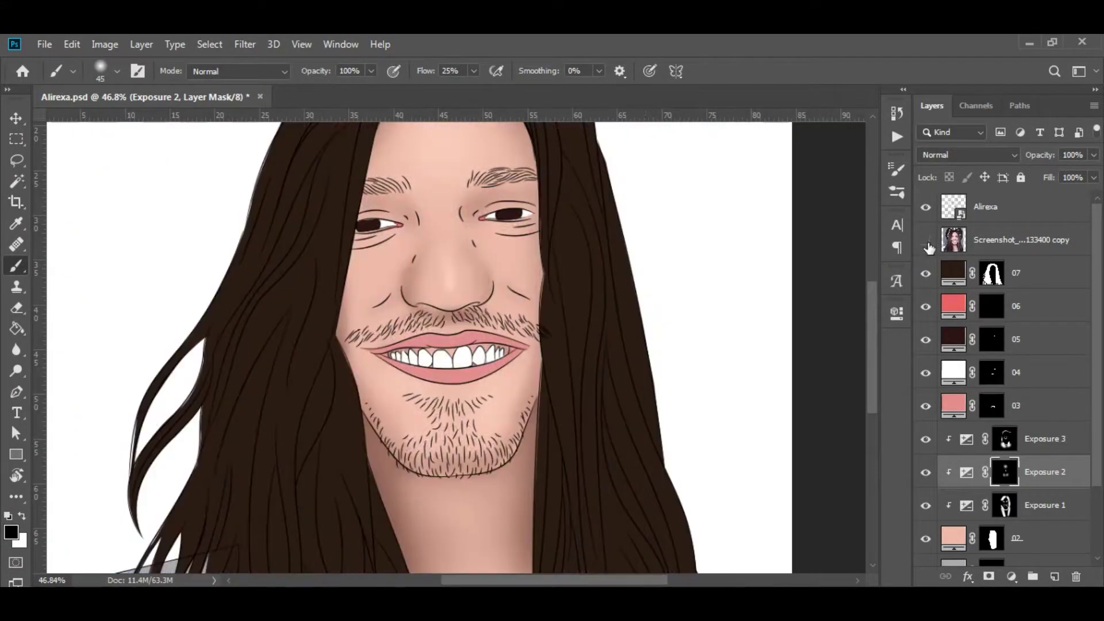
scroll(599, 264, "up", 1, "alt")
Step: Paint white shadows into the inner eye corners and brow ridge on the Exposure 3 mask
key("alt+bracketright")
scroll(436, 309, "up", 2, "alt")
key("x")
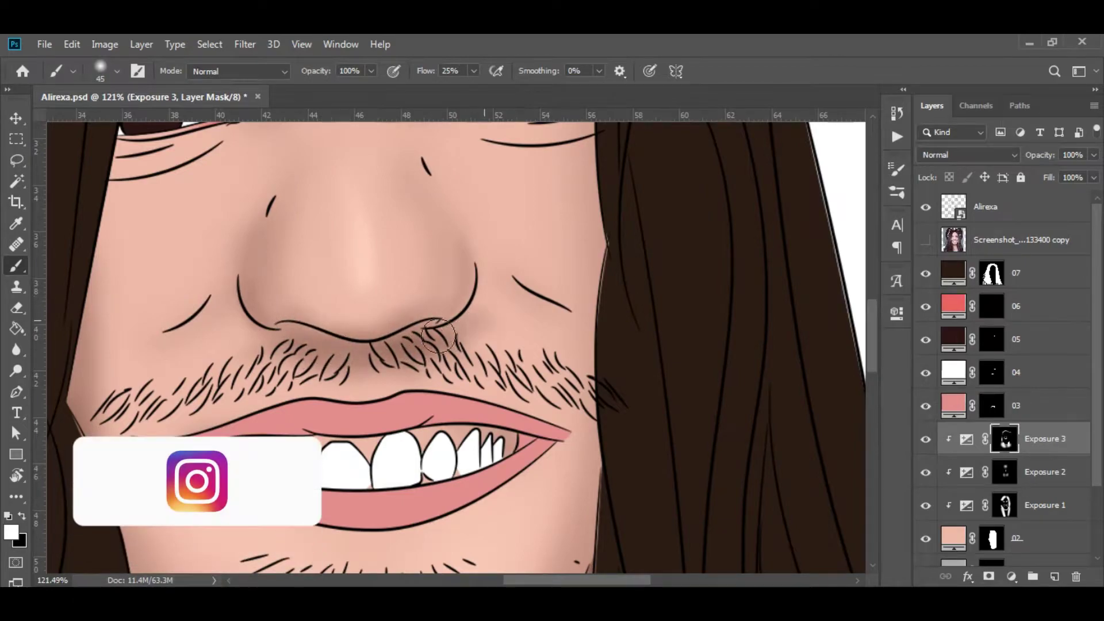
scroll(342, 389, "down", 2, "alt")
scroll(399, 320, "down", 1, "alt")
scroll(370, 300, "up", 2, "alt")
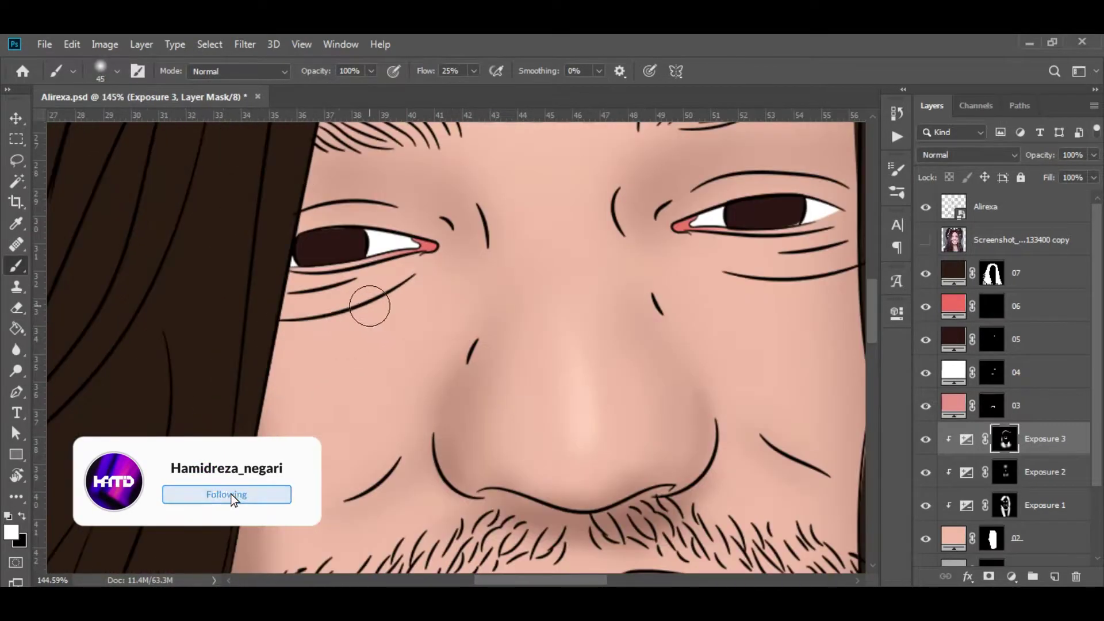
scroll(281, 381, "up", 2, "alt")
scroll(346, 351, "right", 5)
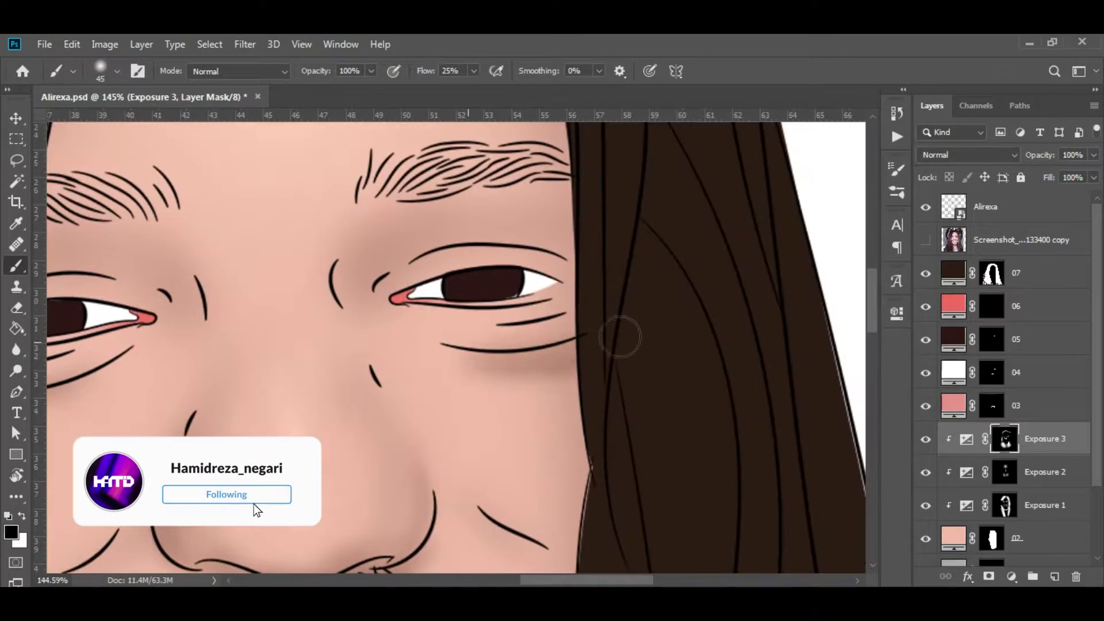
left_click(925, 241)
scroll(611, 288, "up", 1, "alt")
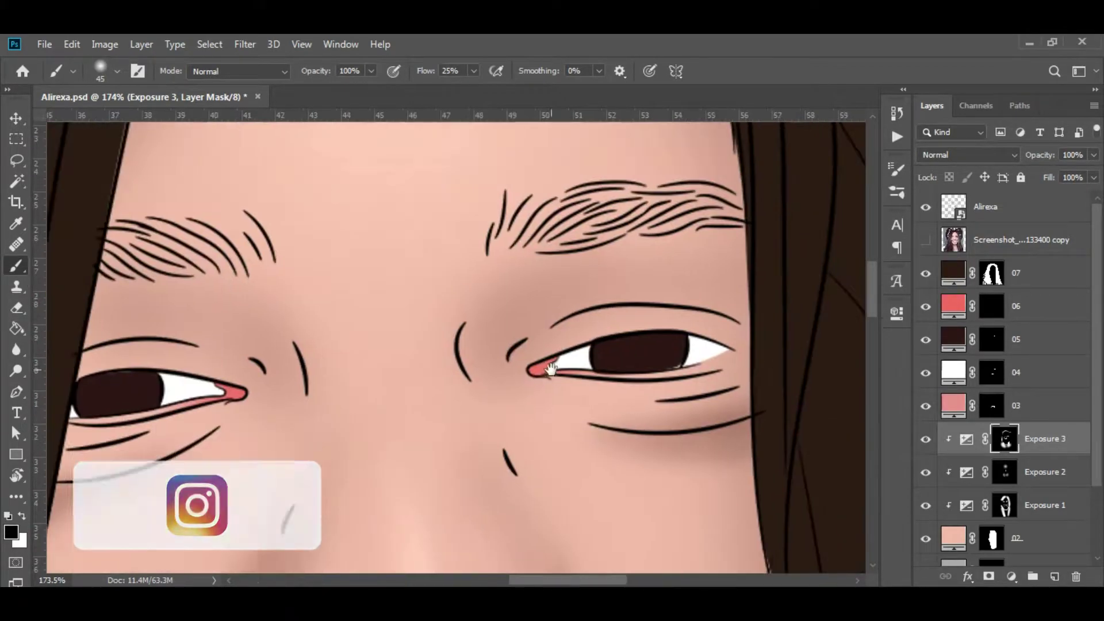
scroll(569, 315, "up", 1, "alt")
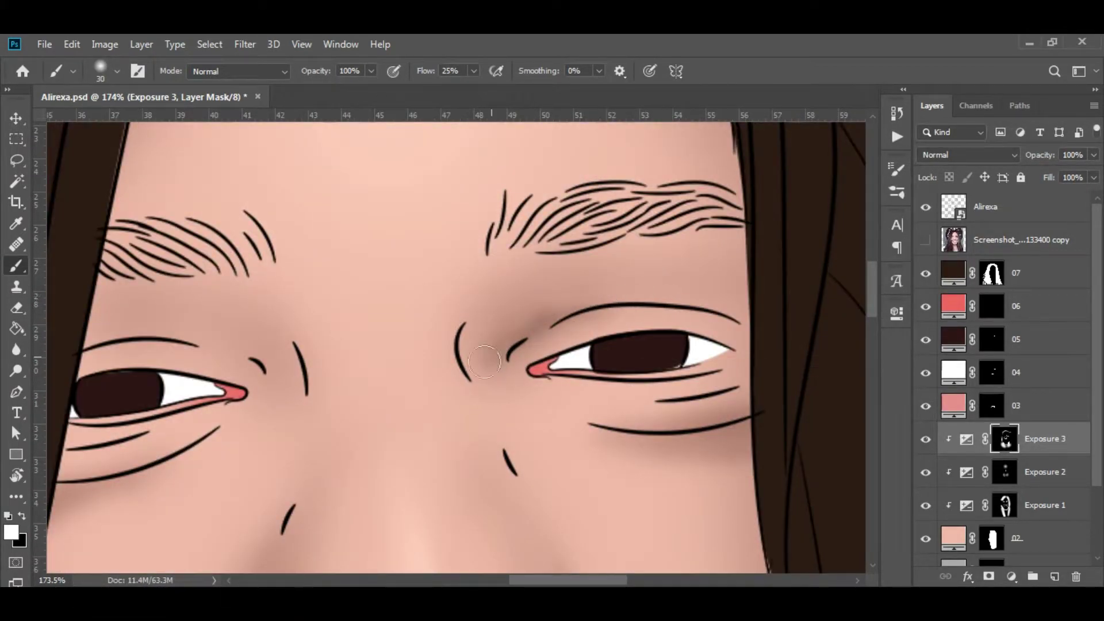
scroll(492, 338, "left", 3)
Step: Touch up the under-eye shading in black, then show the reference photo over the portrait
key("x")
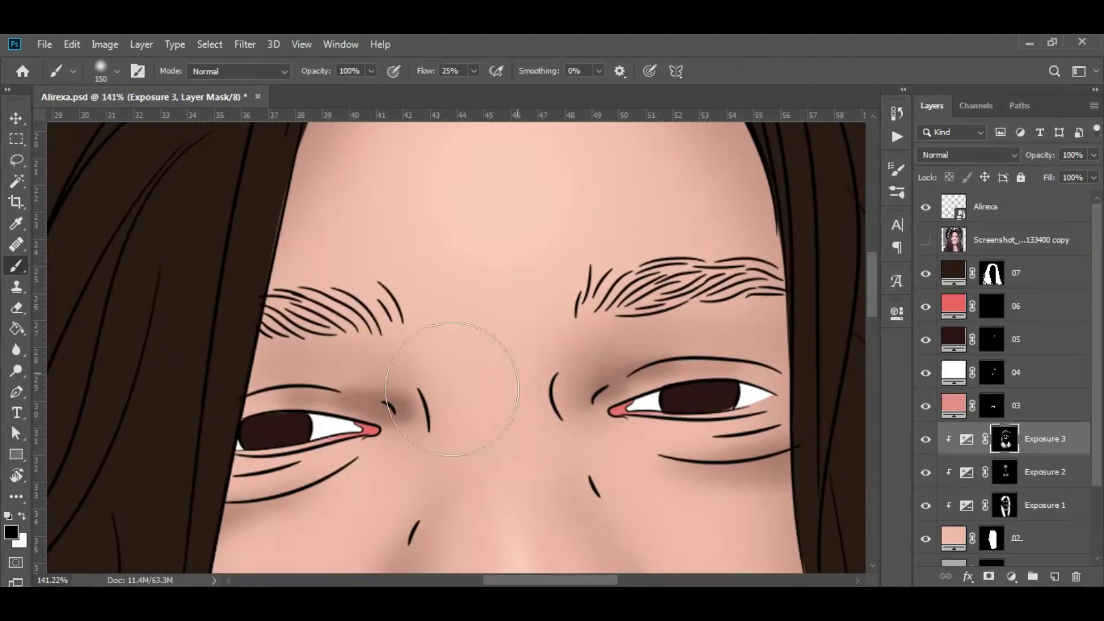
scroll(452, 389, "down", 5, "alt")
scroll(560, 291, "down", 2, "alt")
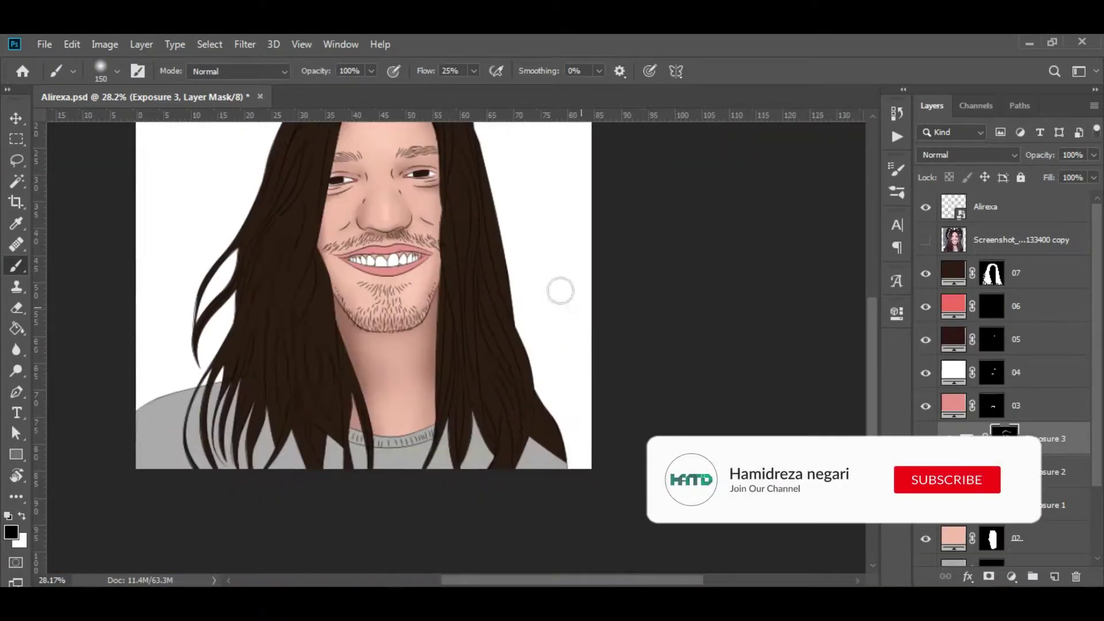
scroll(561, 291, "up", 4, "alt")
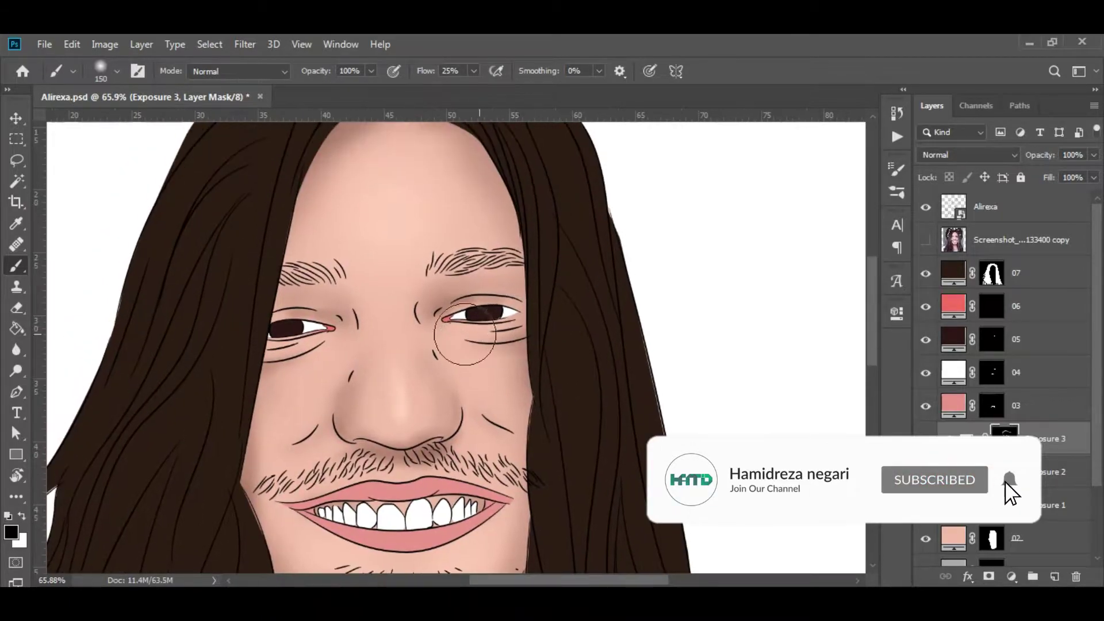
left_click(923, 240)
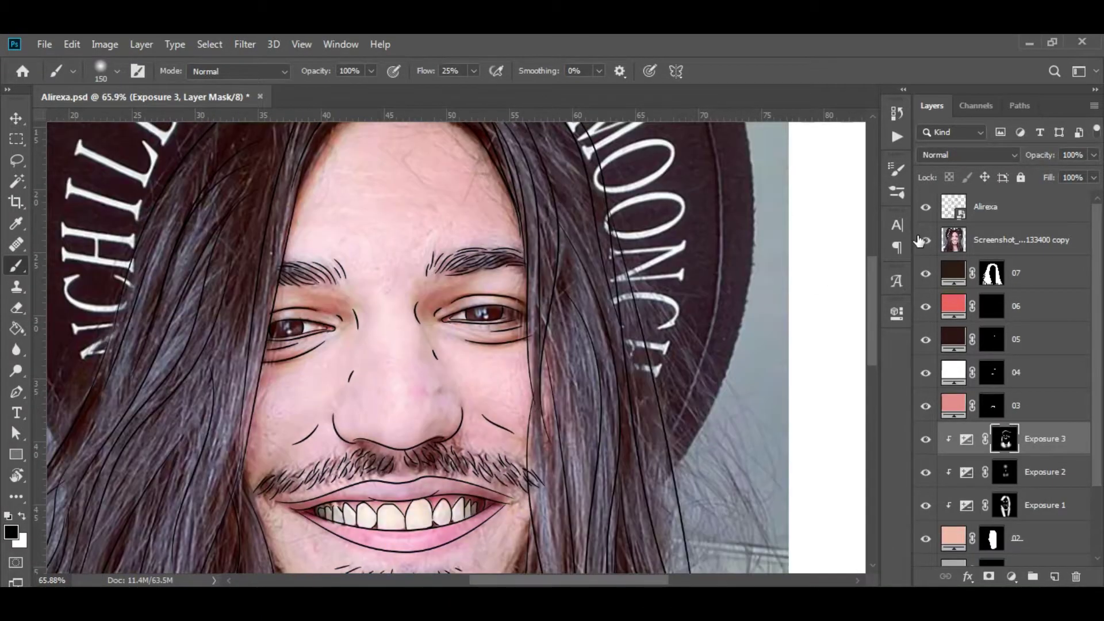
left_click(923, 241)
scroll(594, 296, "down", 2, "alt")
Step: Hide the reference photo and continue painting on the Exposure 2 mask with a smaller brush
scroll(594, 296, "down", 1)
left_click(926, 240)
scroll(454, 336, "up", 4, "alt")
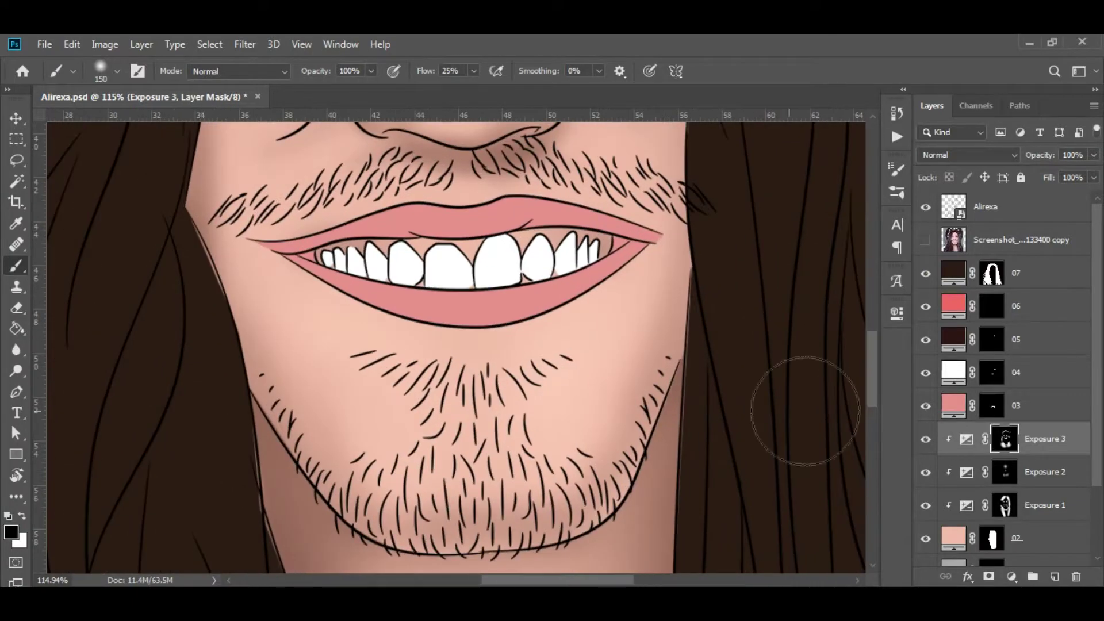
key("alt+bracketleft")
scroll(437, 348, "down", 4, "alt")
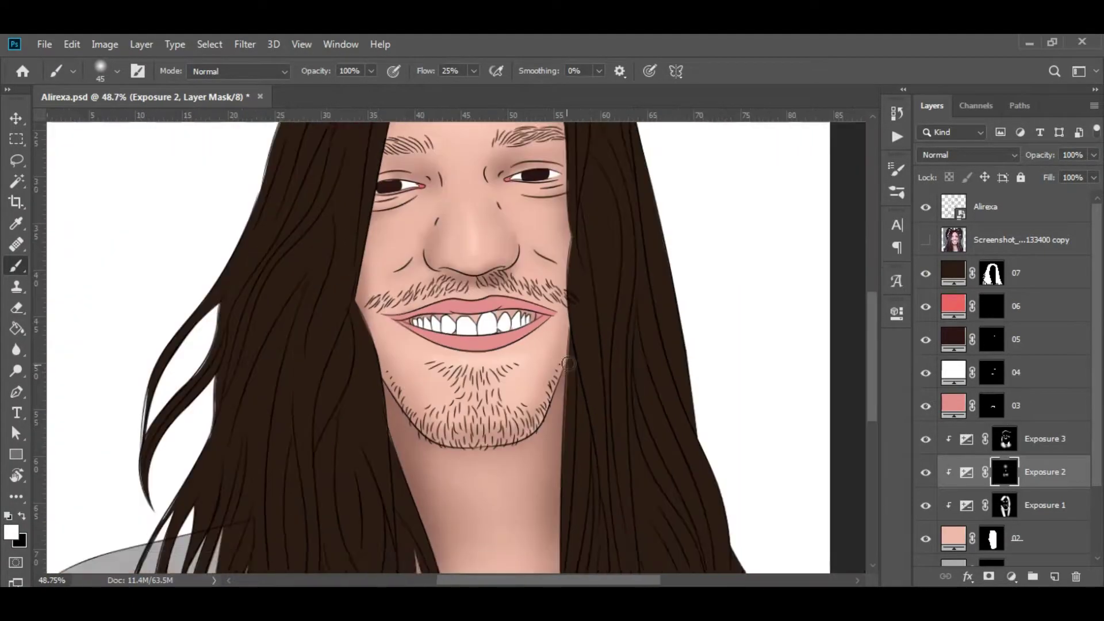
scroll(535, 402, "up", 3, "alt")
scroll(535, 403, "up", 1, "alt")
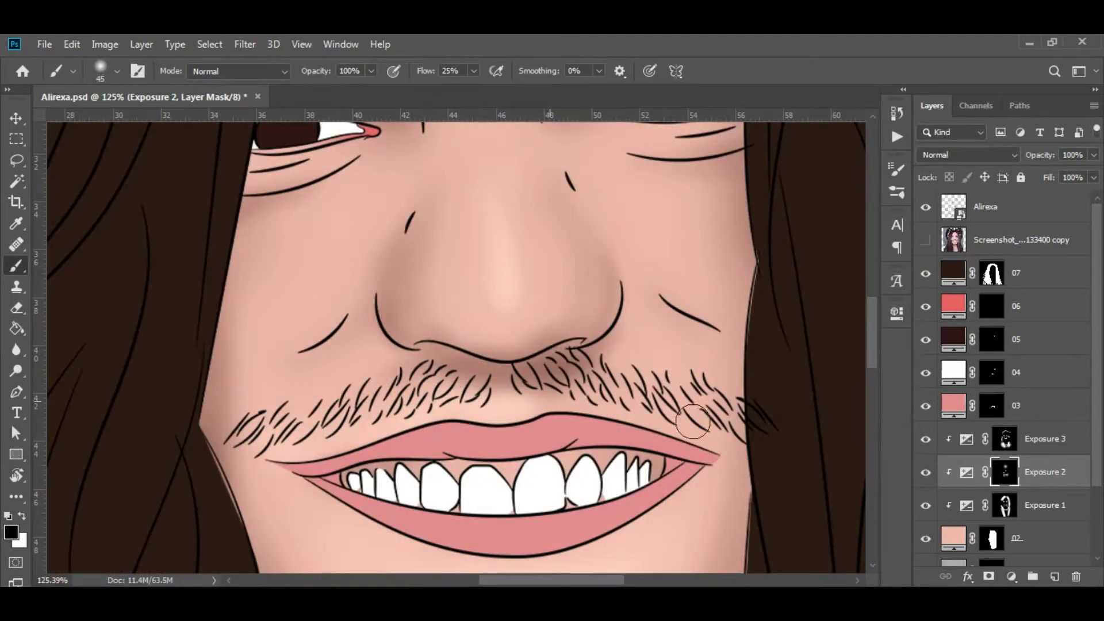
scroll(553, 360, "down", 4, "alt")
scroll(698, 381, "up", 3, "alt")
scroll(654, 371, "up", 2, "alt")
key("bracketleft")
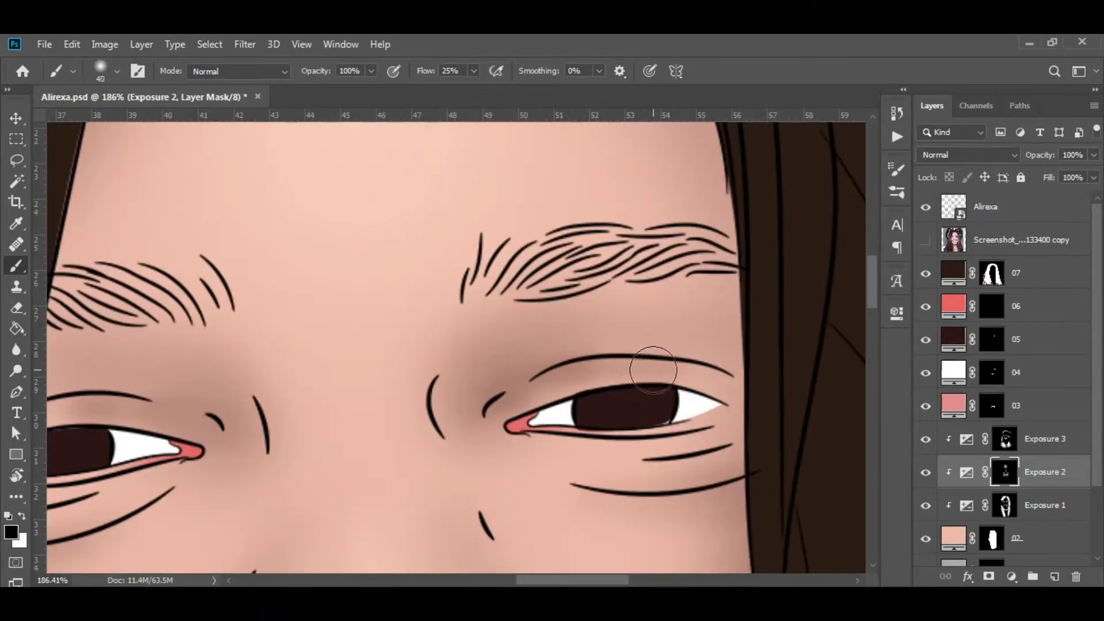
Step: Move the Exposure 2 layer above Exposure 3 in the layer stack
left_click(926, 471)
left_click_drag(460, 345, 753, 314)
key("ctrl+bracketright")
key("x")
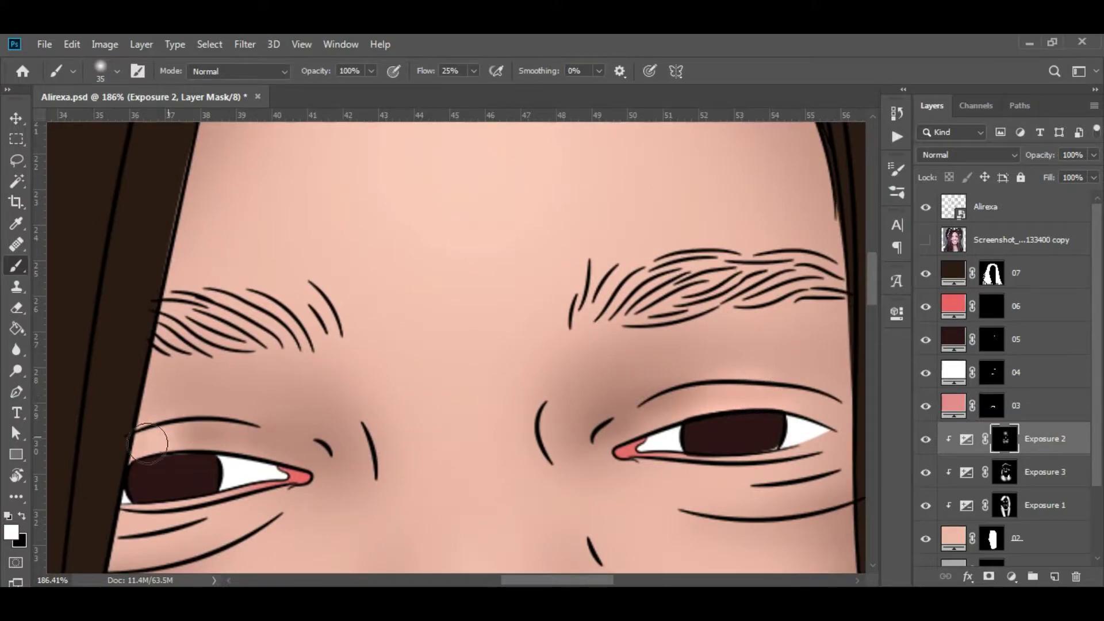
Step: Brush extra highlights onto the skin under the left eye
left_click_drag(282, 526, 426, 422)
key("bracketright")
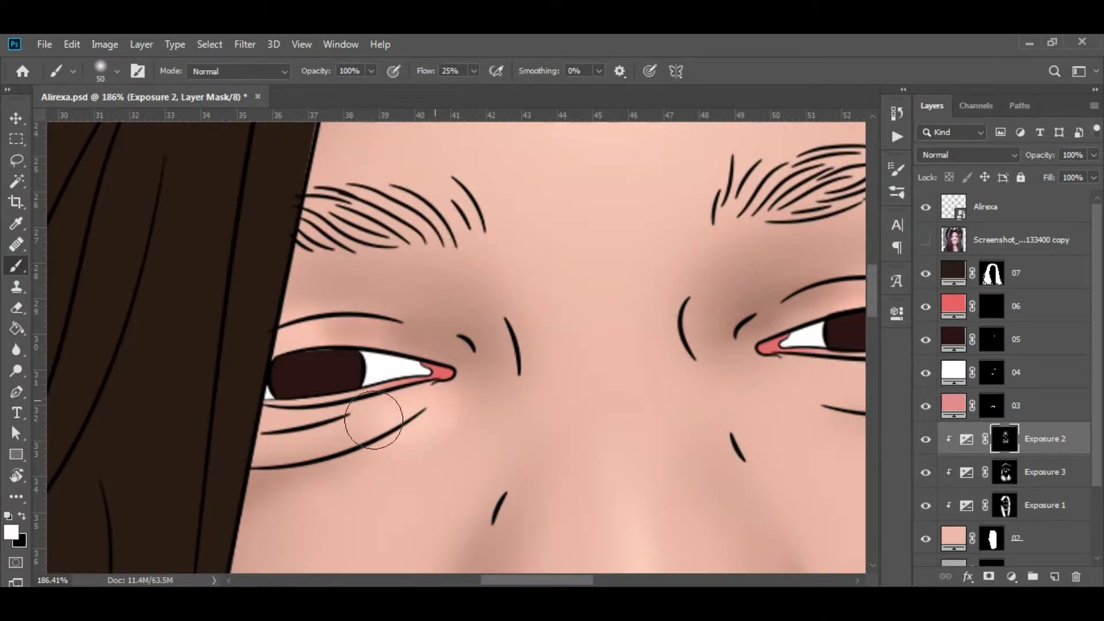
key("x")
scroll(713, 403, "down", 2, "alt")
scroll(707, 426, "down", 3, "alt")
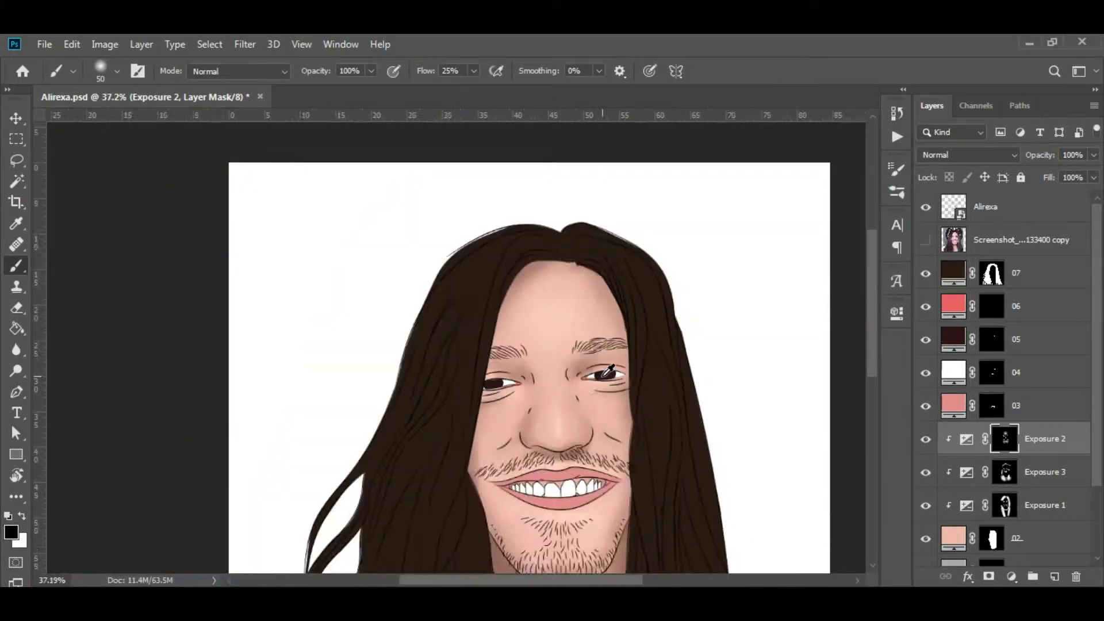
scroll(707, 426, "down", 1, "alt")
scroll(589, 402, "up", 3)
Step: Add an Exposure 4 layer clipped to the skin, gamma 0.64, with an inverted mask
left_click_drag(575, 403, 597, 366)
left_click(1018, 538)
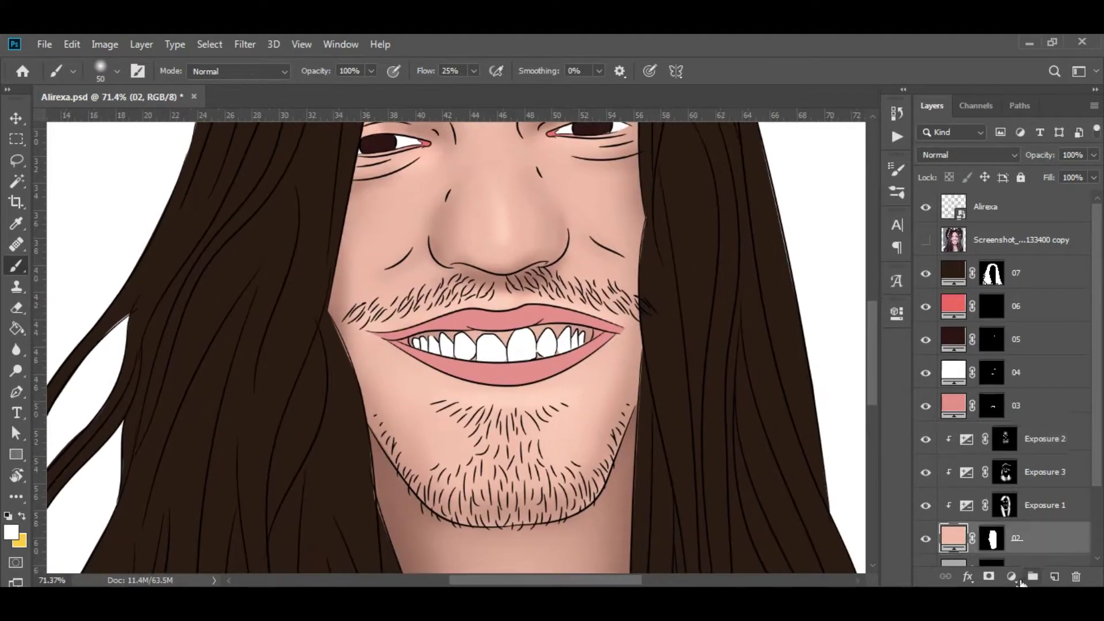
left_click(1012, 577)
left_click(1012, 376)
left_click_drag(771, 440, 787, 439)
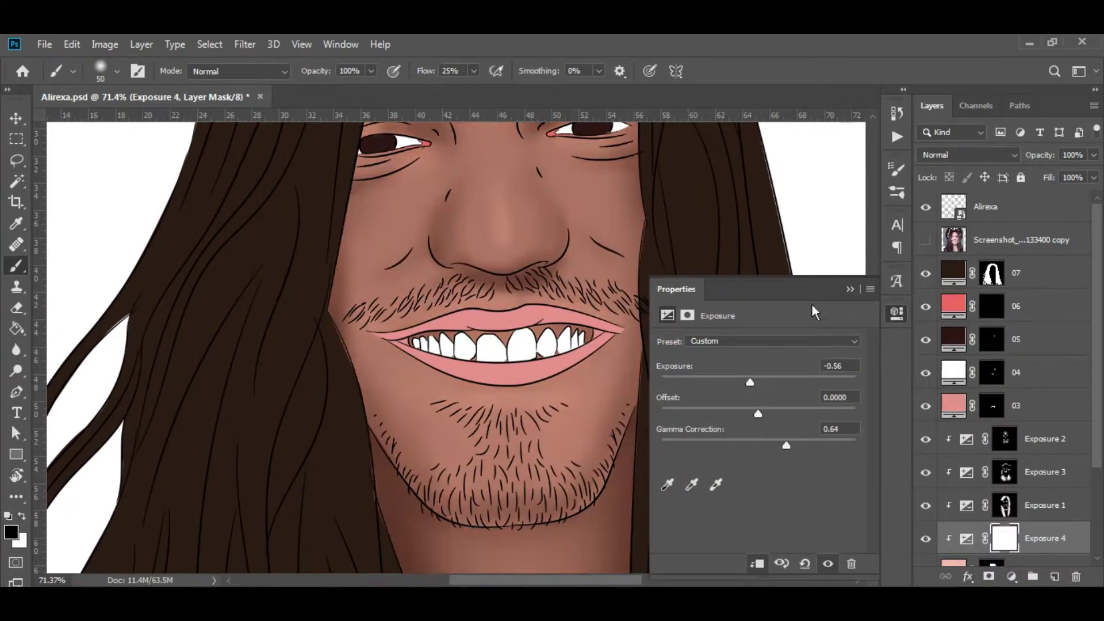
left_click(896, 313)
key("ctrl+i")
Step: Paint white shadows around the moustache and the hollow below the lower lip
key("x")
scroll(592, 369, "up", 5, "alt")
mouse_move(753, 339)
left_mouse_down()
mouse_move(402, 271)
mouse_move(190, 282)
left_mouse_up()
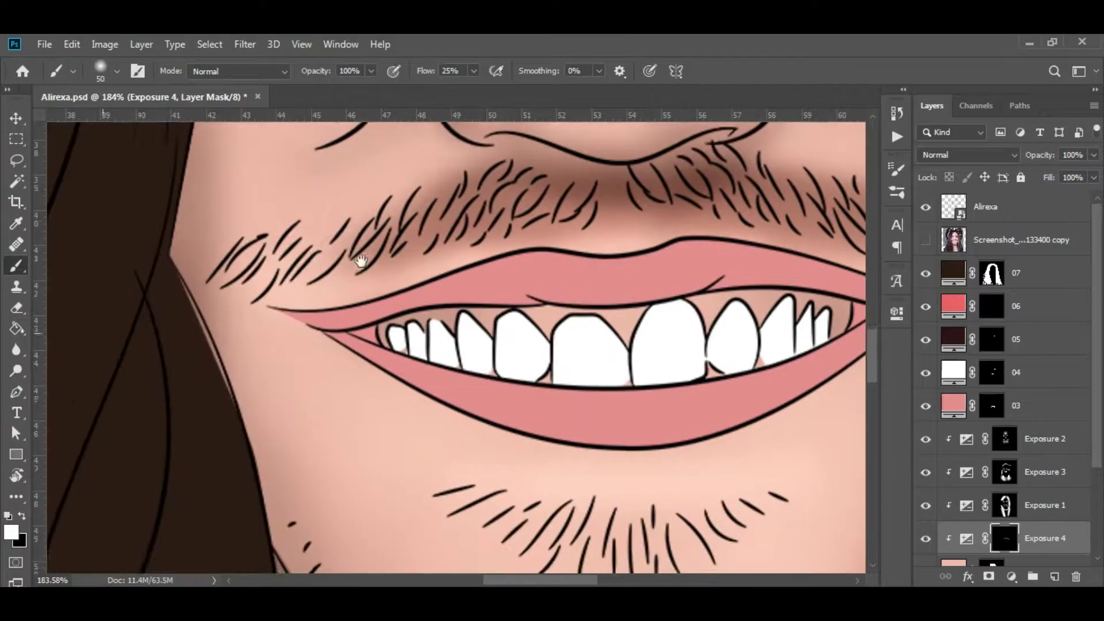
left_click_drag(460, 402, 560, 213)
left_click(926, 239)
left_click_drag(322, 391, 552, 402)
left_click_drag(437, 403, 650, 391)
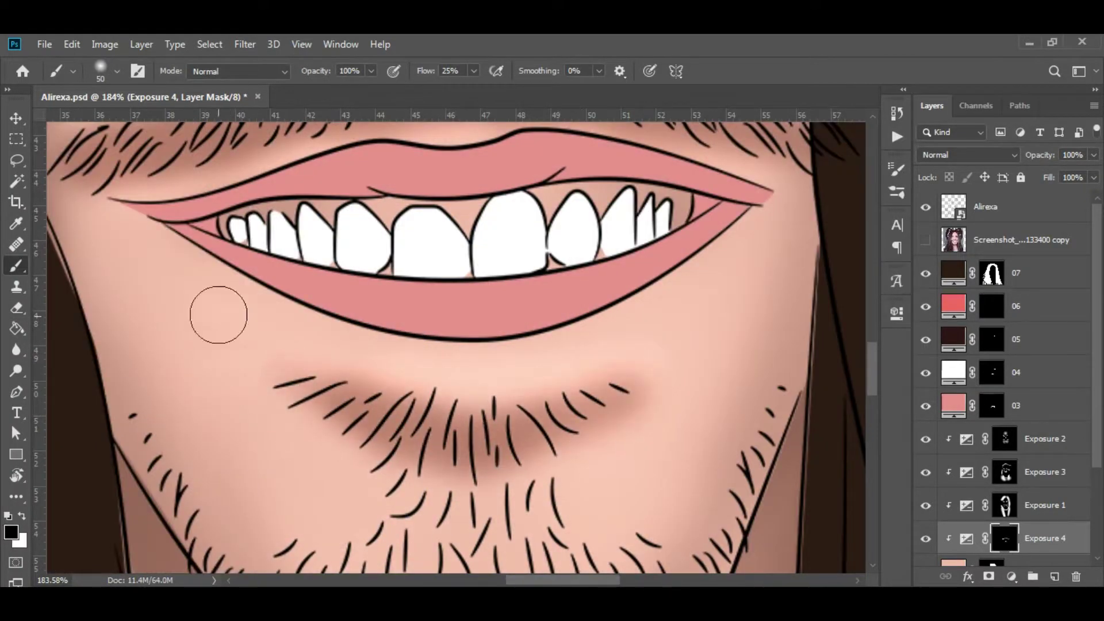
key("x")
left_click_drag(310, 396, 432, 391)
scroll(714, 265, "down", 2)
Step: Trace a pen path around the chin and convert it into a selection
key("p")
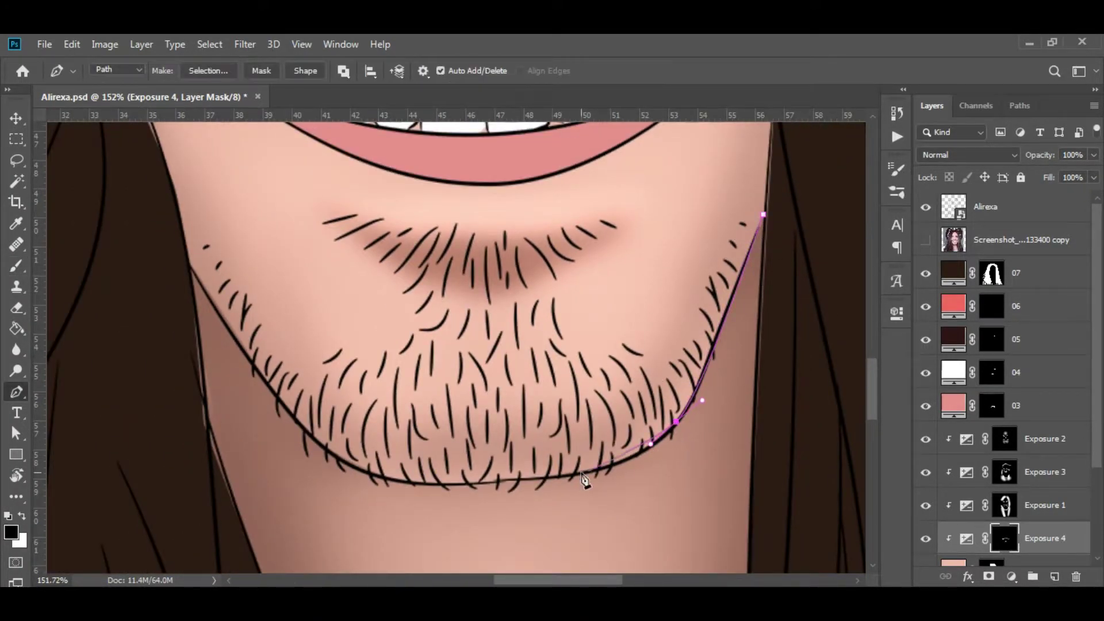
scroll(291, 417, "up", 3)
left_click(226, 332)
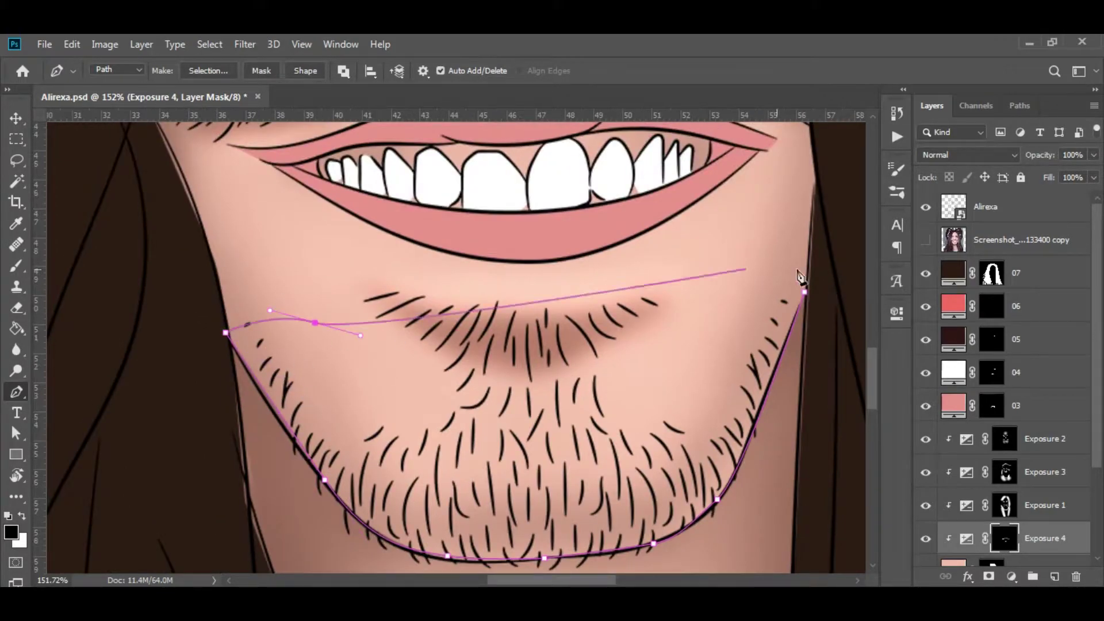
left_click(802, 293)
right_click(714, 227)
left_click(776, 291)
Step: Paint white shading over the chin and beard inside the selection on the Exposure 4 mask
key("Return")
key("b")
key("x")
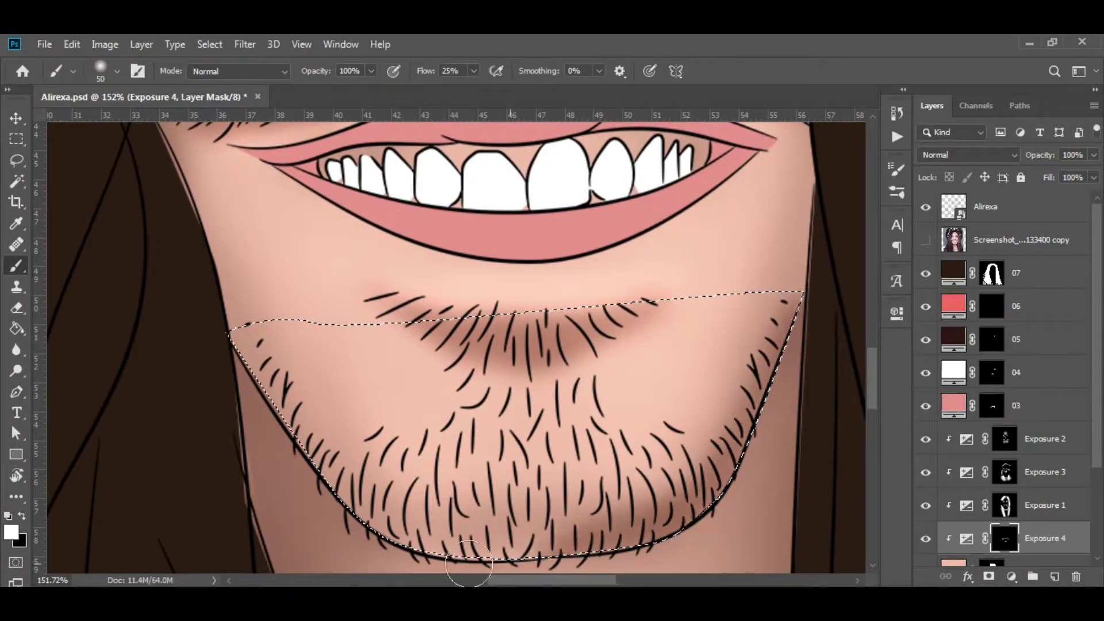
left_click_drag(799, 296, 350, 475)
left_click_drag(478, 498, 518, 437)
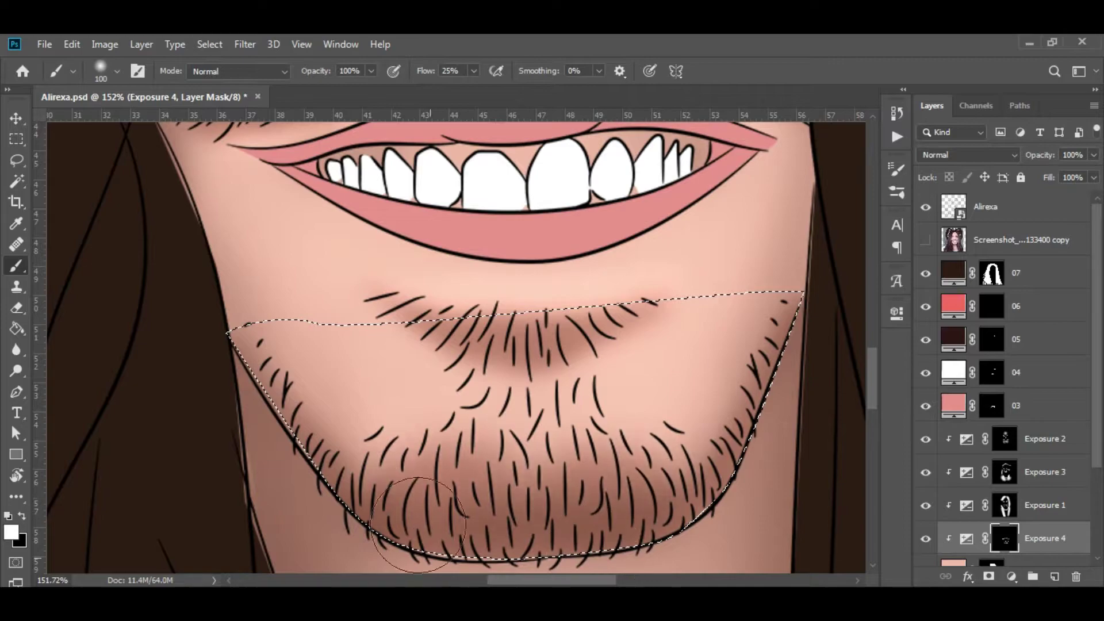
key("bracketright")
key("bracketright")
key("bracketright")
scroll(472, 328, "down", 5)
scroll(471, 328, "up", 5)
scroll(667, 434, "up", 1)
key("bracketleft")
key("bracketleft")
key("bracketleft")
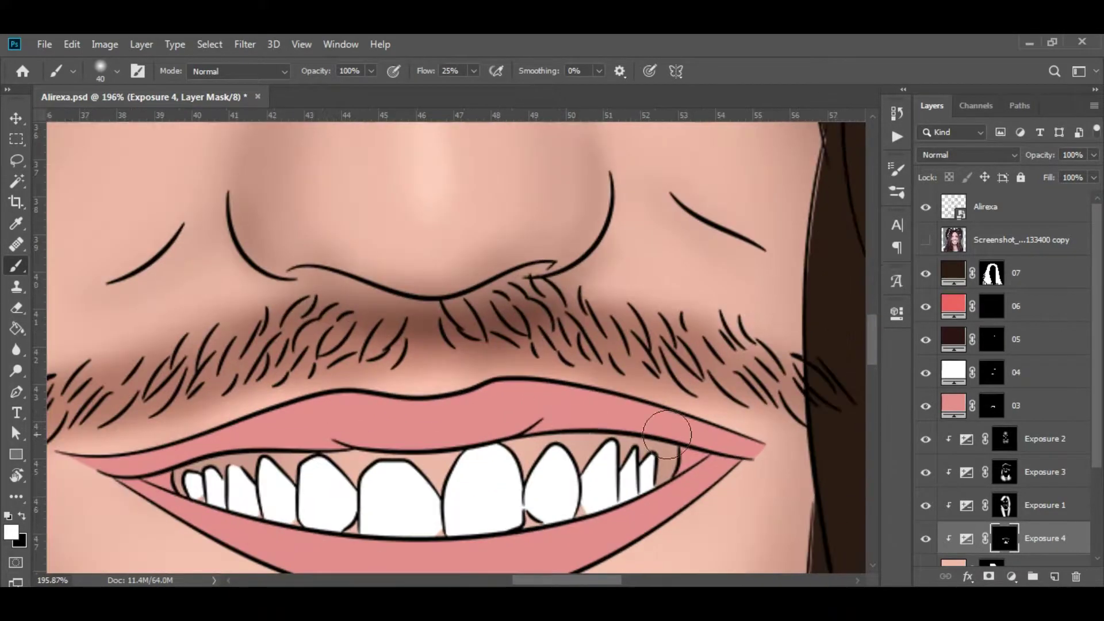
scroll(771, 356, "left", 5)
key("x")
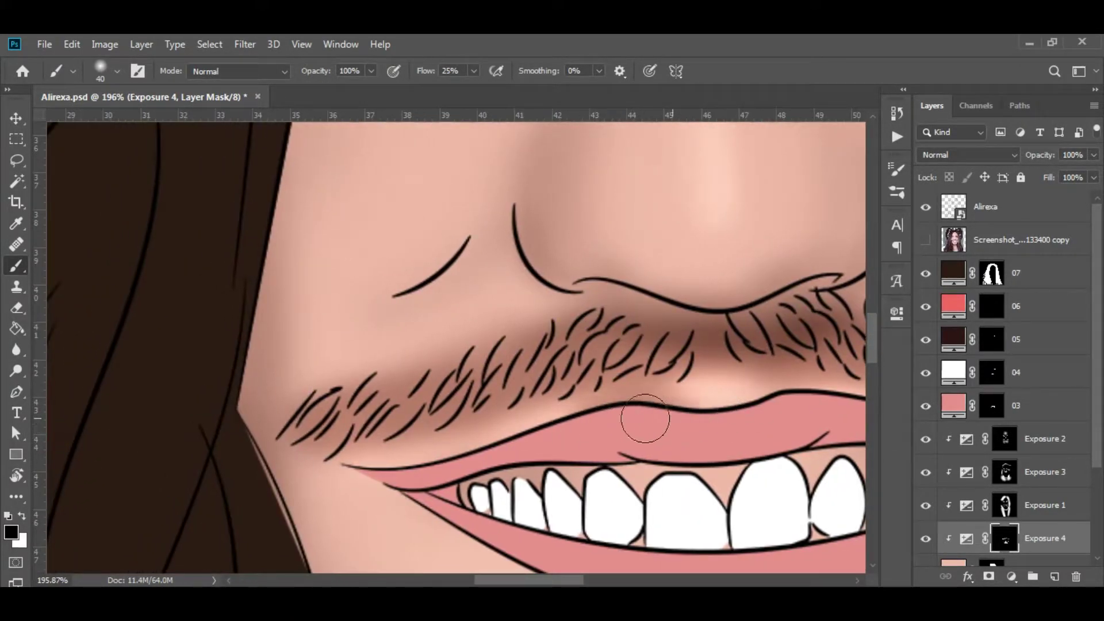
Step: Refine the beard shading on the Exposure 4 mask, alternating black and white paint
scroll(616, 364, "down", 3)
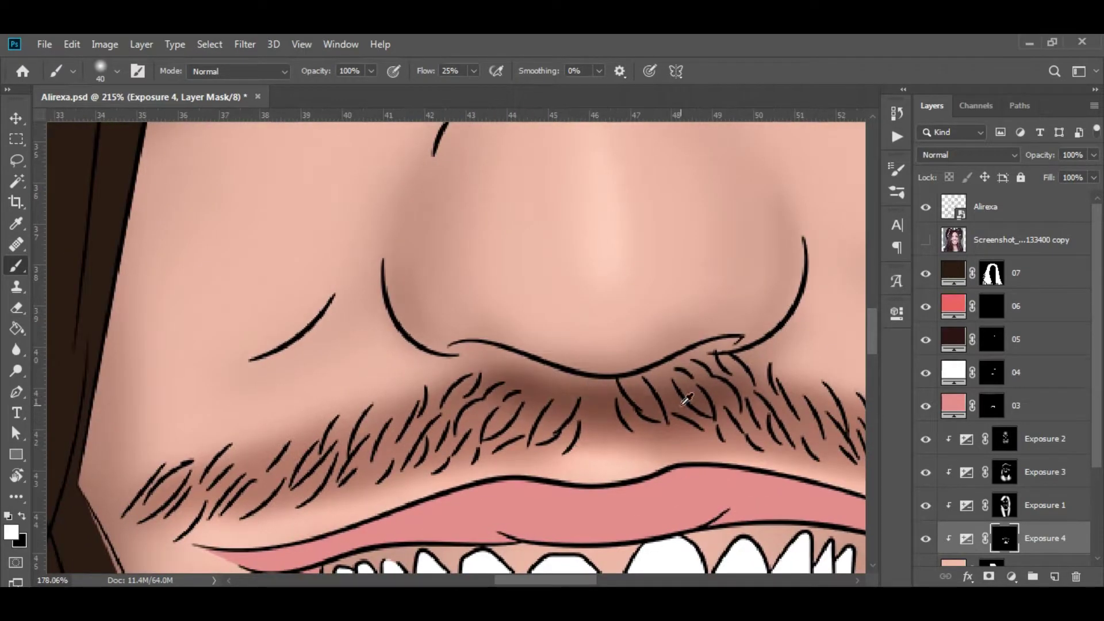
scroll(633, 419, "down", 3)
key("x")
scroll(520, 374, "up", 4)
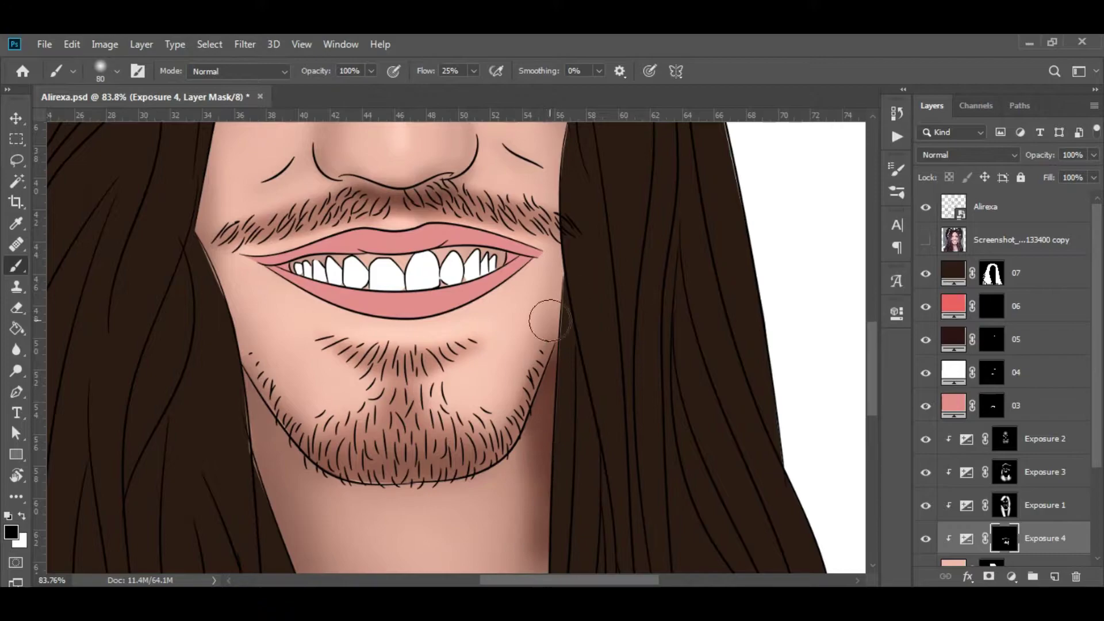
scroll(550, 320, "down", 3)
key("x")
scroll(624, 406, "down", 2)
scroll(432, 382, "up", 2)
scroll(402, 316, "up", 2)
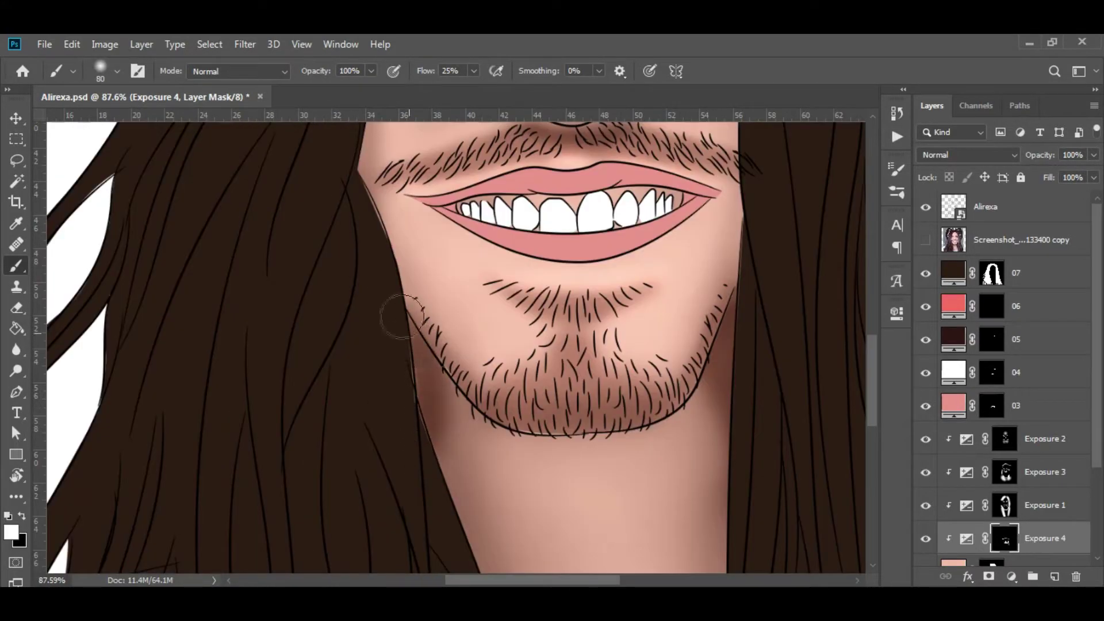
key("x")
scroll(436, 373, "down", 3)
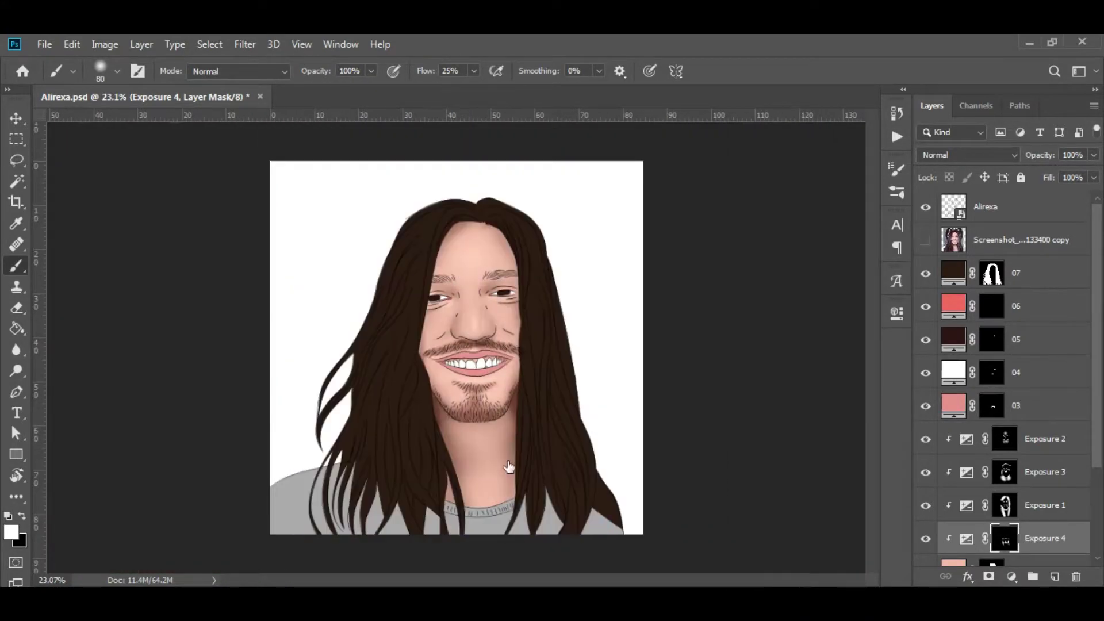
scroll(613, 399, "up", 4)
Step: Trace the beard area and add an Exposure adjustment at −1.56 with gamma 0.78
key("p")
scroll(636, 287, "up", 1)
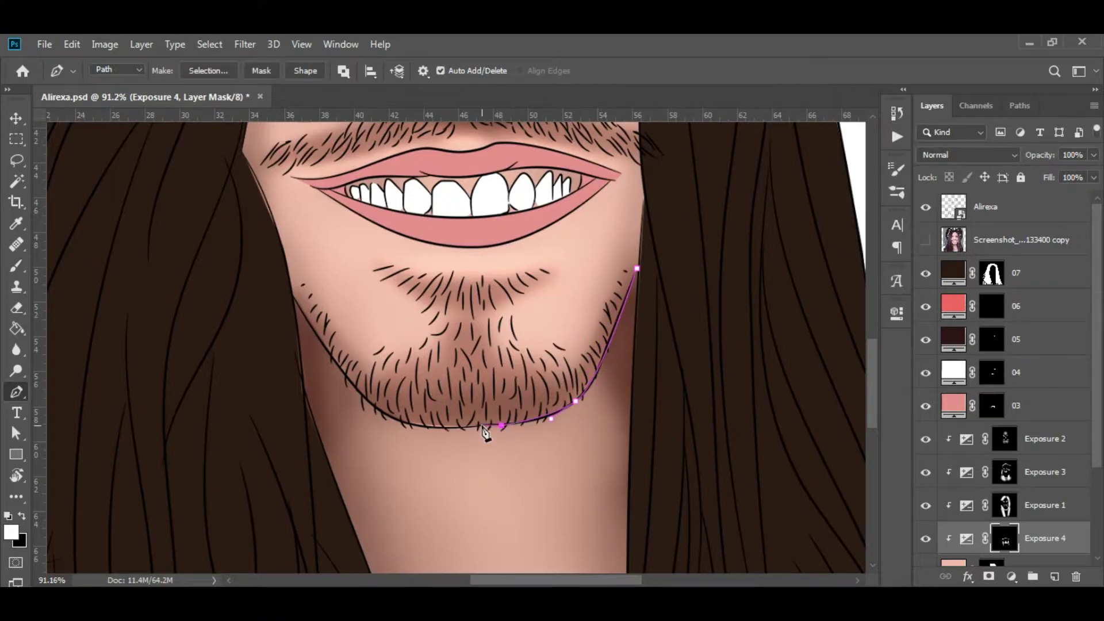
left_click(473, 314)
left_click(291, 293)
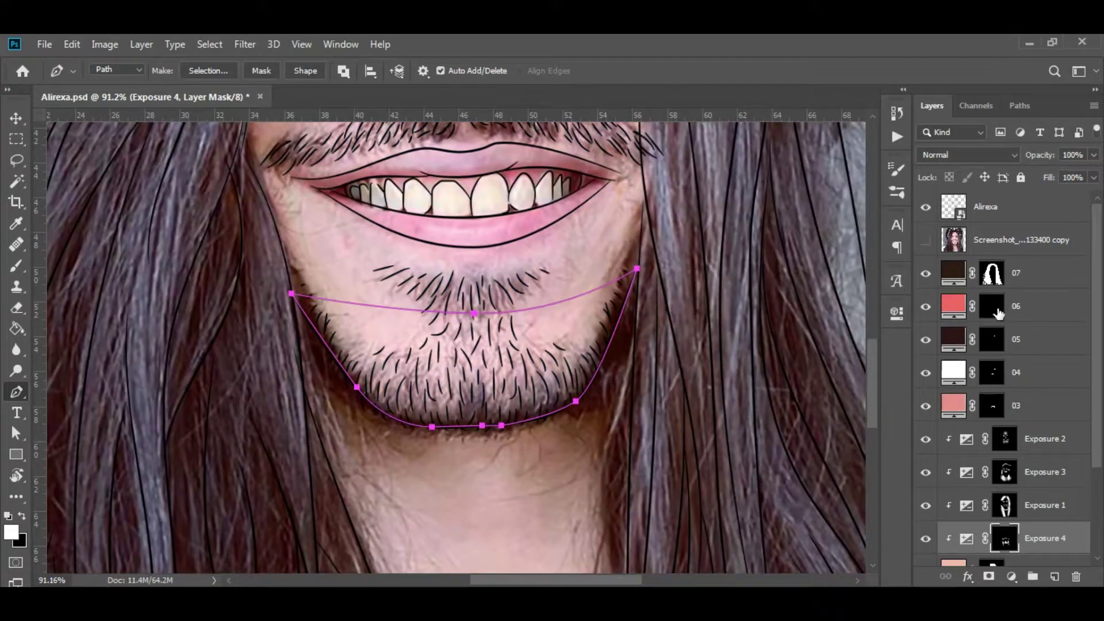
left_click(1012, 577)
left_click(1031, 391)
left_click_drag(758, 381, 752, 381)
left_click_drag(759, 445, 784, 445)
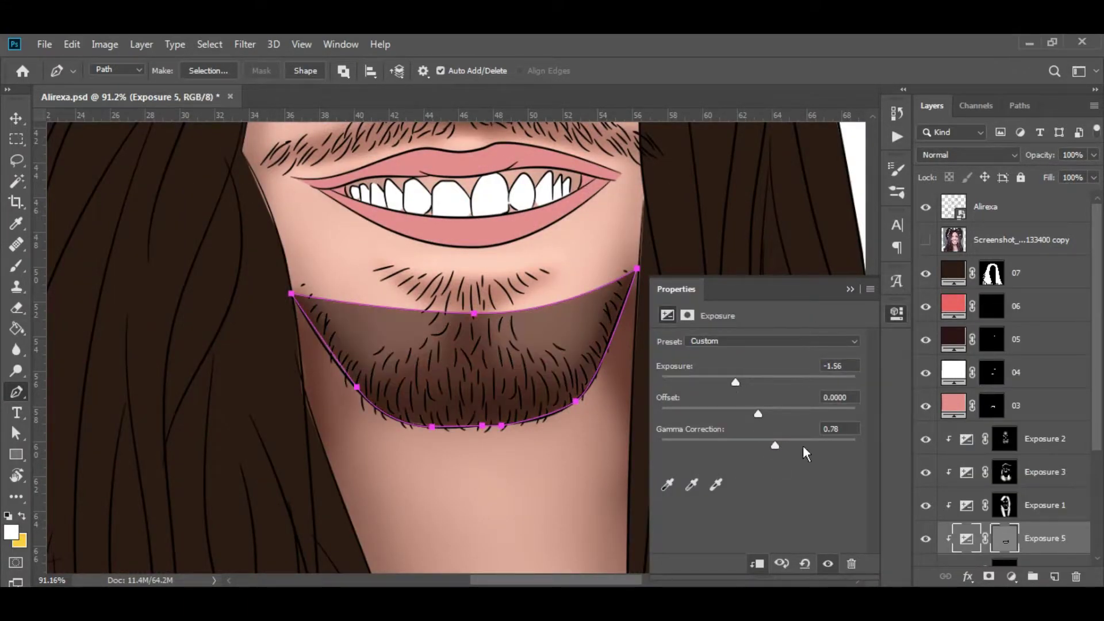
left_click(715, 387)
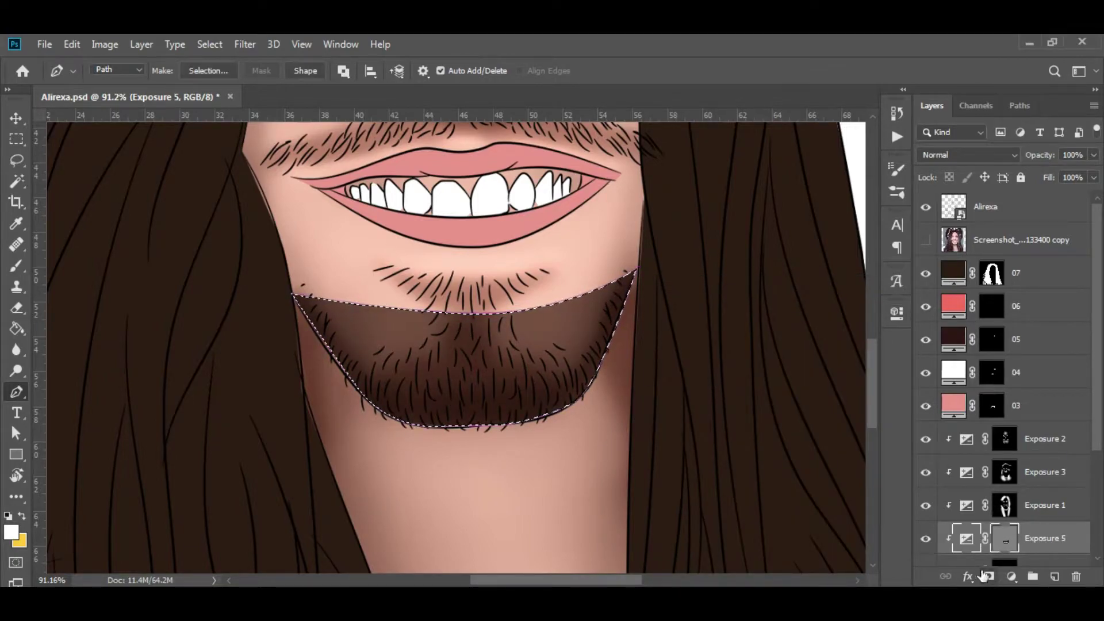
Step: Paint black on the new exposure mask to fade shading at the beard's upper edge
key("b")
key("x")
left_click_drag(627, 279, 475, 314)
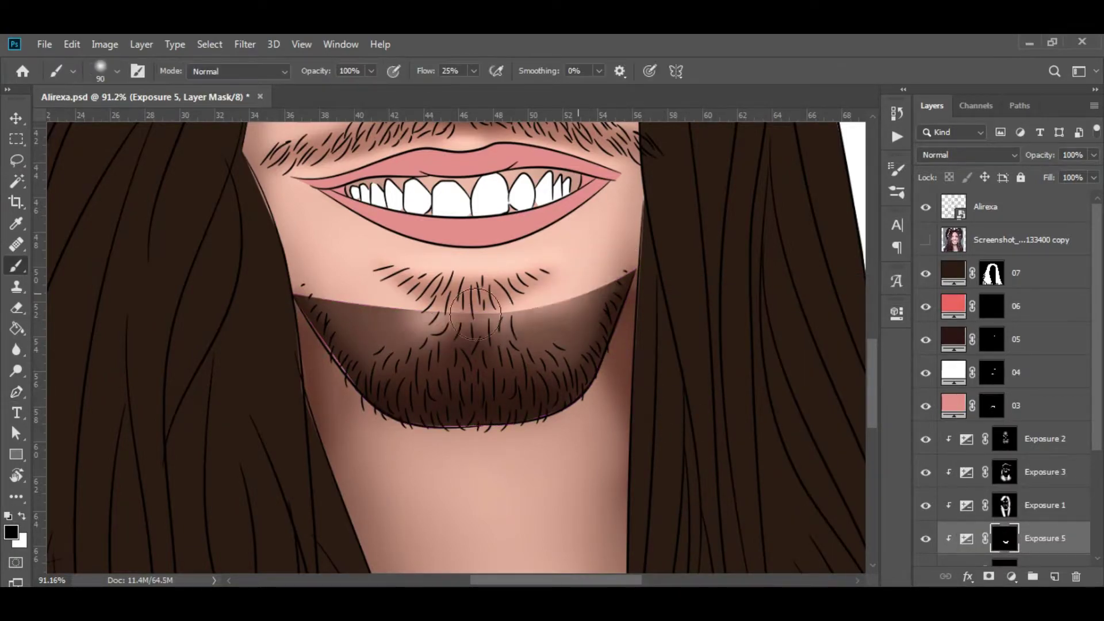
left_click_drag(556, 333, 411, 311)
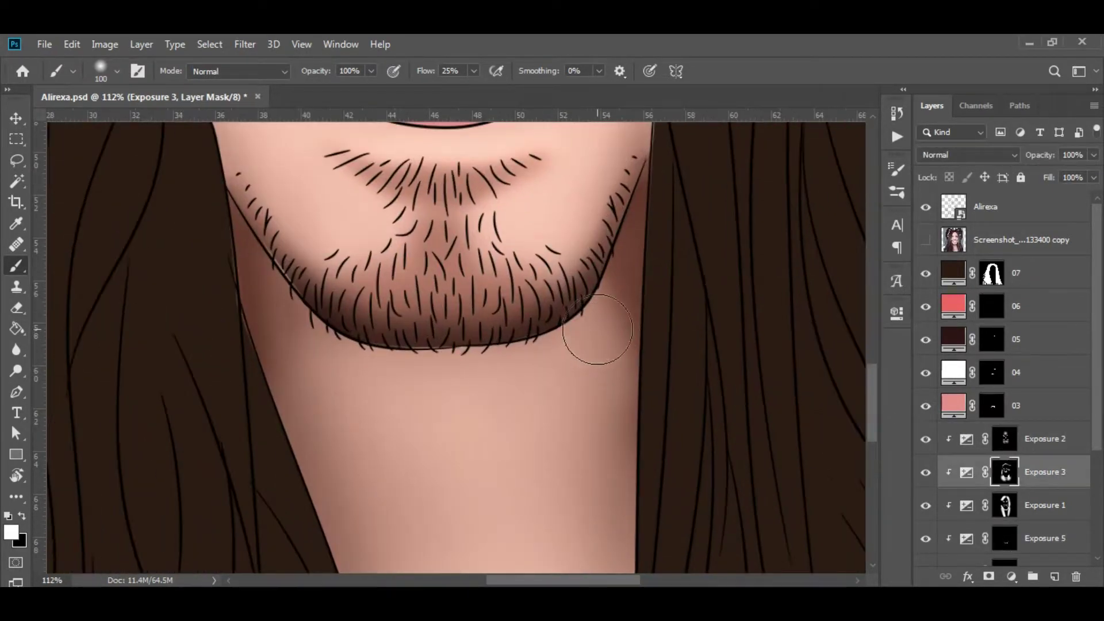
Step: Zoom and pan around the face and reduce the brush size
scroll(473, 434, "down", 2)
scroll(540, 437, "down", 3)
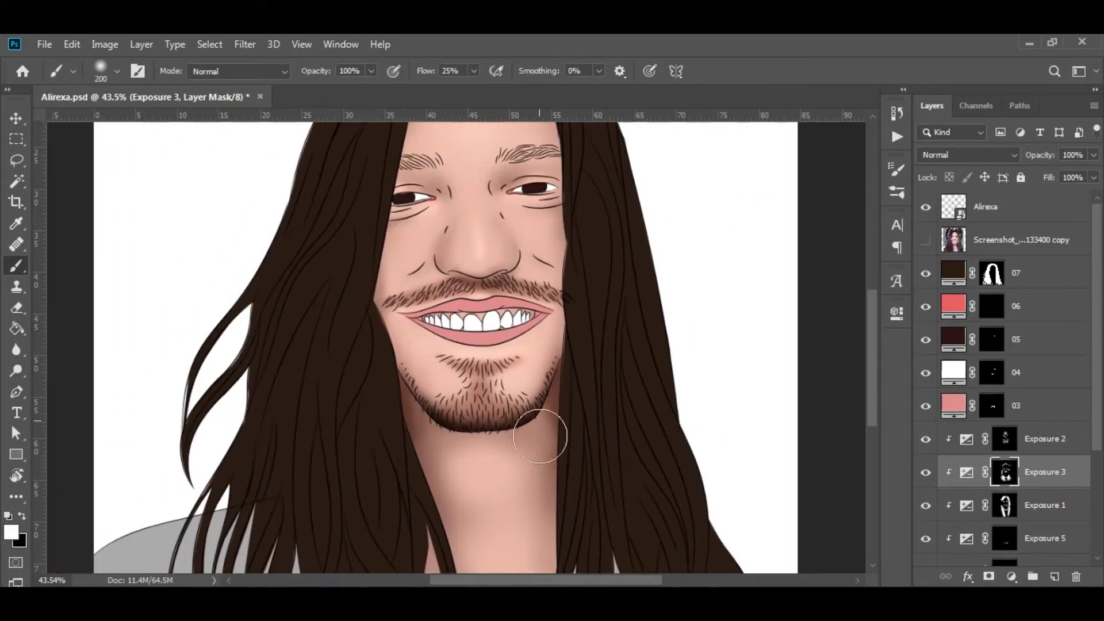
scroll(516, 426, "down", 1)
scroll(514, 434, "down", 1)
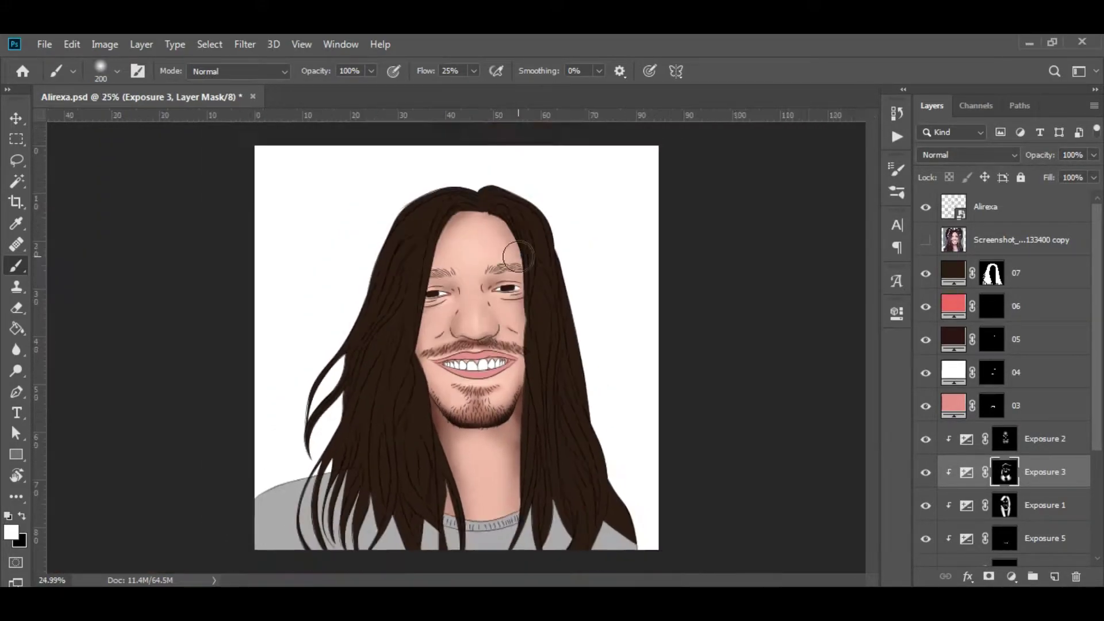
scroll(449, 288, "up", 2)
scroll(448, 288, "up", 1)
key("bracketleft")
key("bracketleft")
scroll(448, 257, "up", 2)
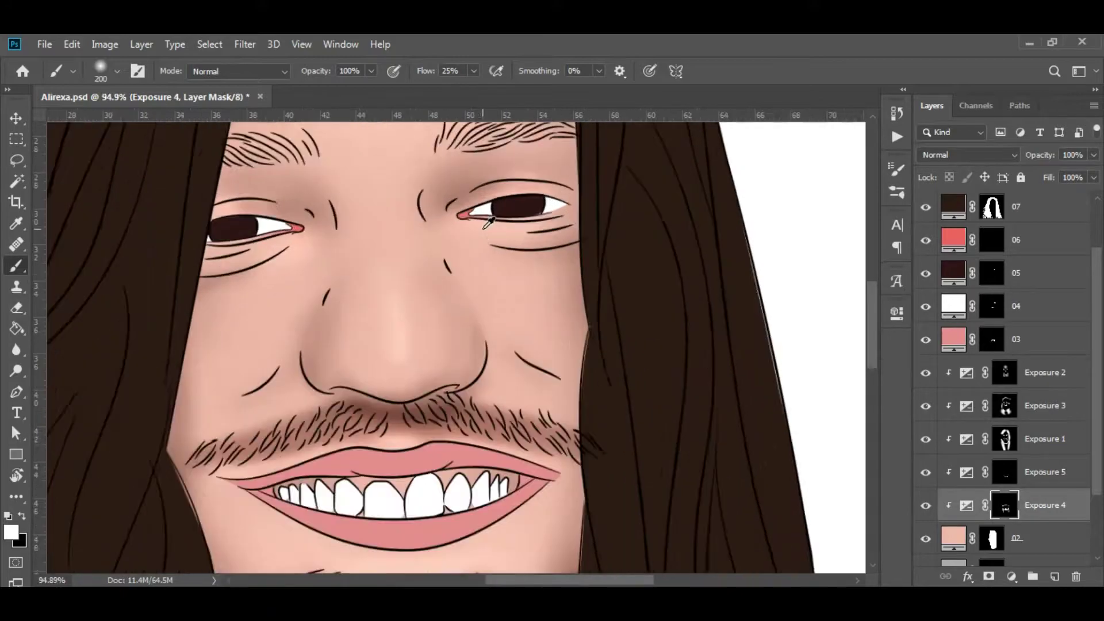
scroll(591, 314, "up", 2)
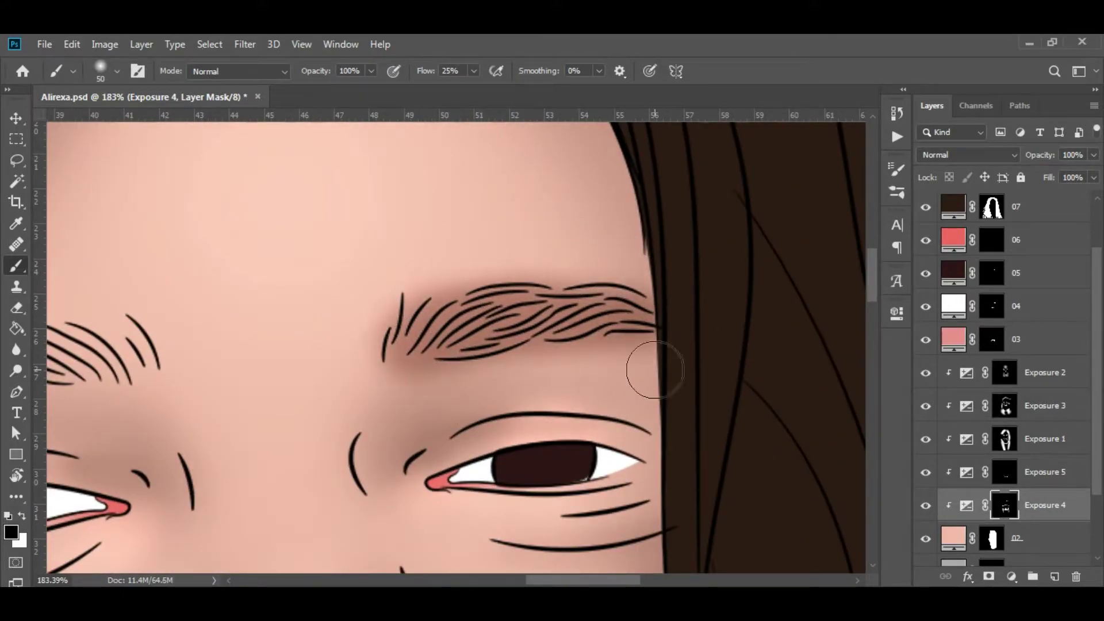
scroll(697, 360, "left", 5)
scroll(586, 320, "down", 2)
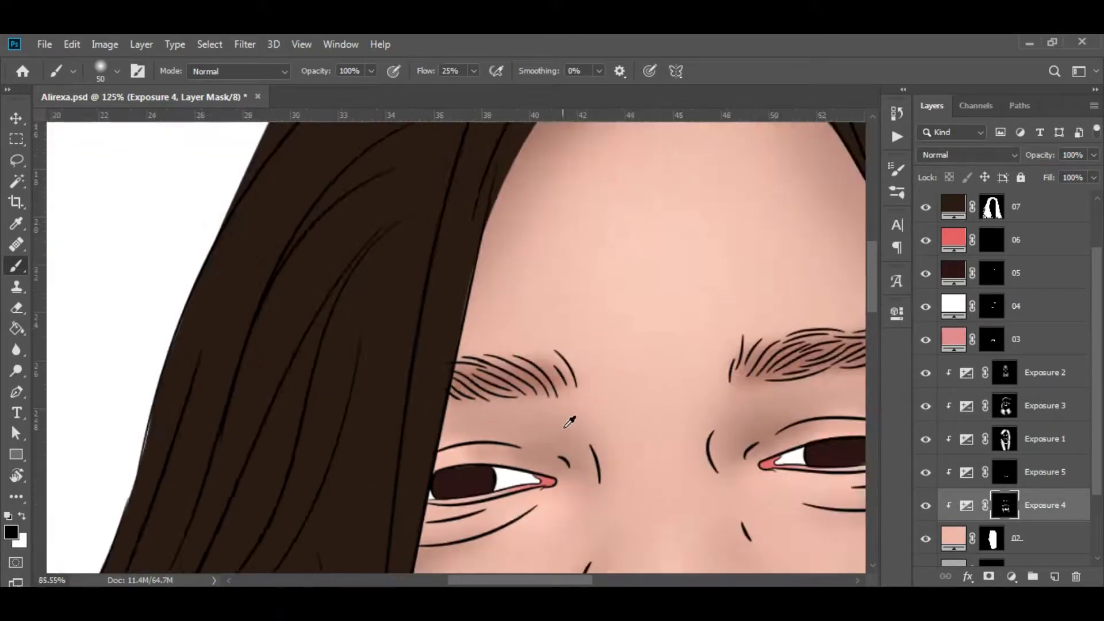
scroll(517, 288, "down", 2)
scroll(517, 287, "up", 1)
Step: Preview alternative skin colours for layer 02, then cancel, keeping the original
double_click(953, 539)
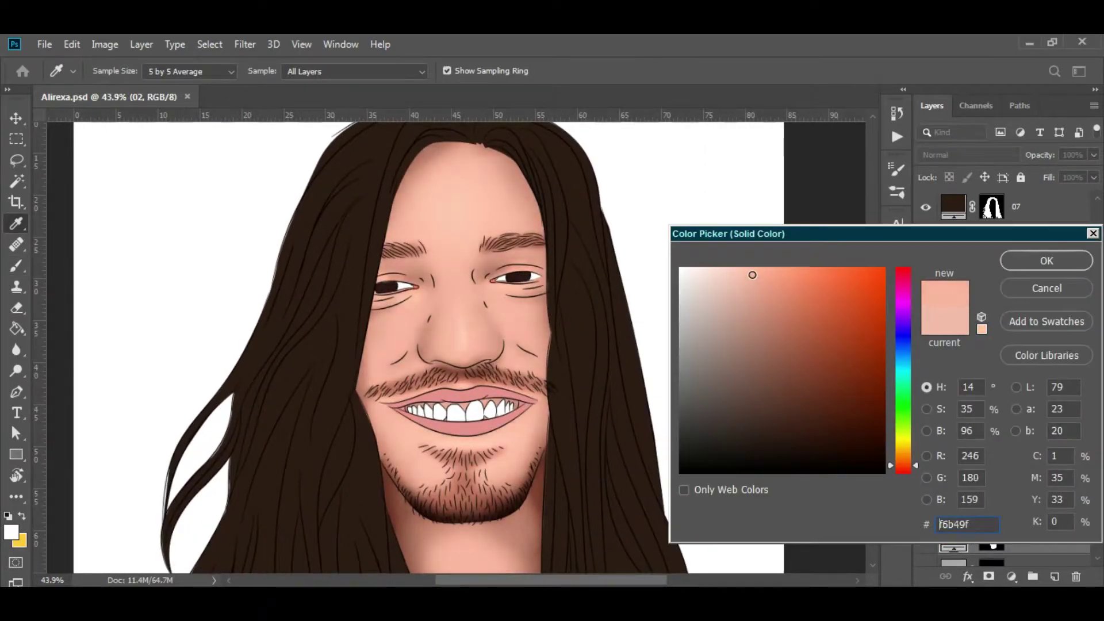
left_click_drag(752, 274, 871, 329)
left_click(906, 316)
left_click(1047, 289)
Step: Add a new Exposure 7 adjustment layer with a lowered gamma
left_click(1011, 577)
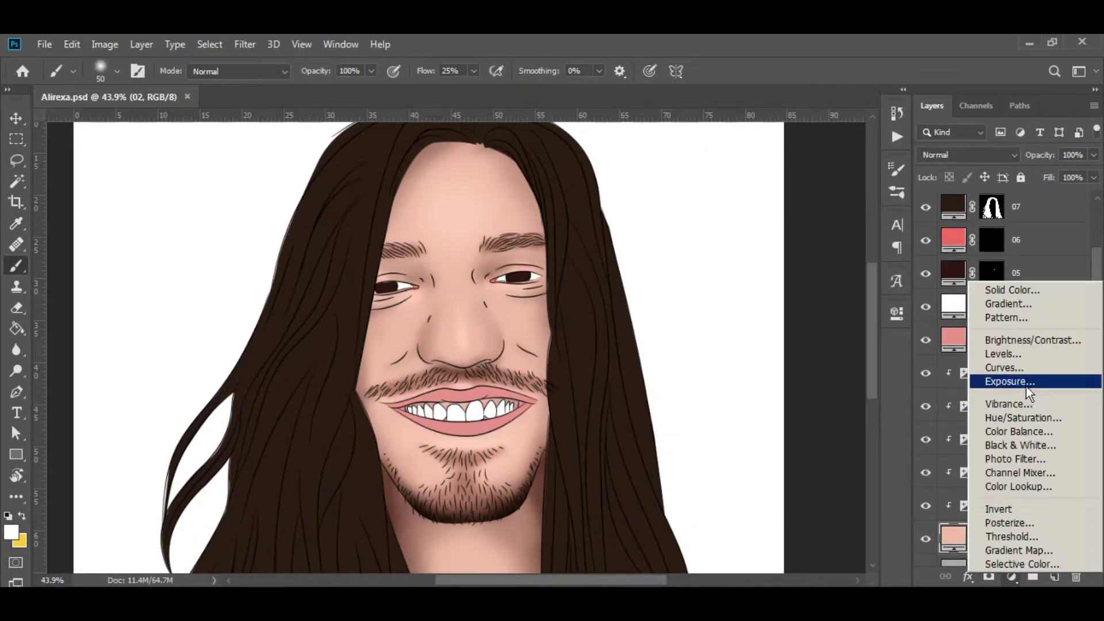
left_click(1026, 385)
left_click_drag(758, 440, 775, 440)
left_click(897, 313)
scroll(529, 381, "down", 2)
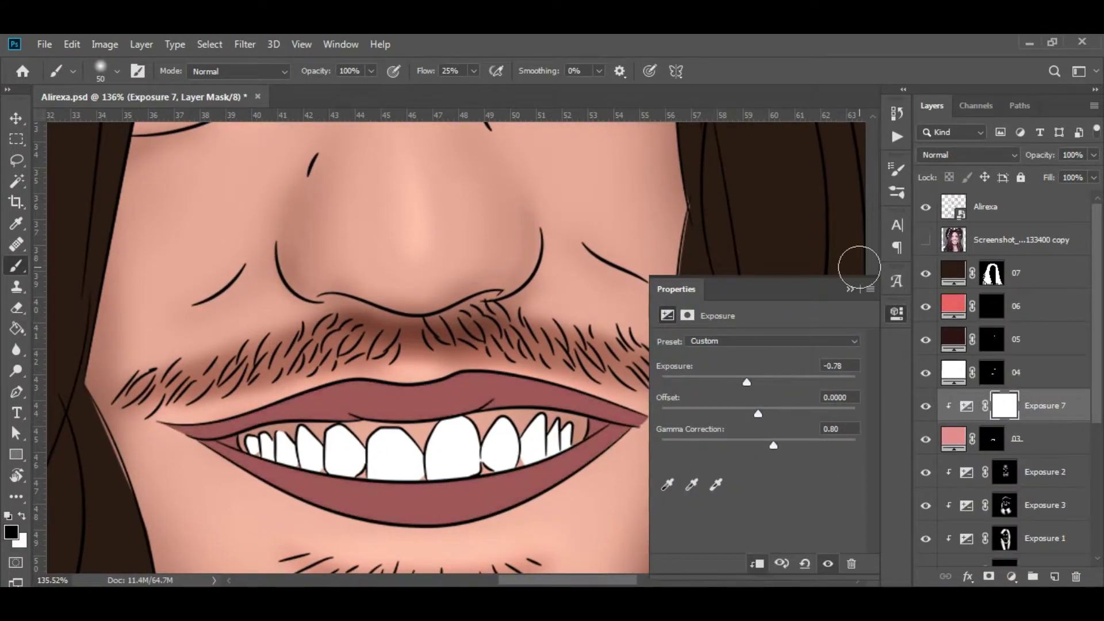
Step: Invert the Exposure 7 mask and paint darker shading along the lip edges
key("ctrl+i")
scroll(697, 374, "up", 3)
key("bracketleft")
key("bracketleft")
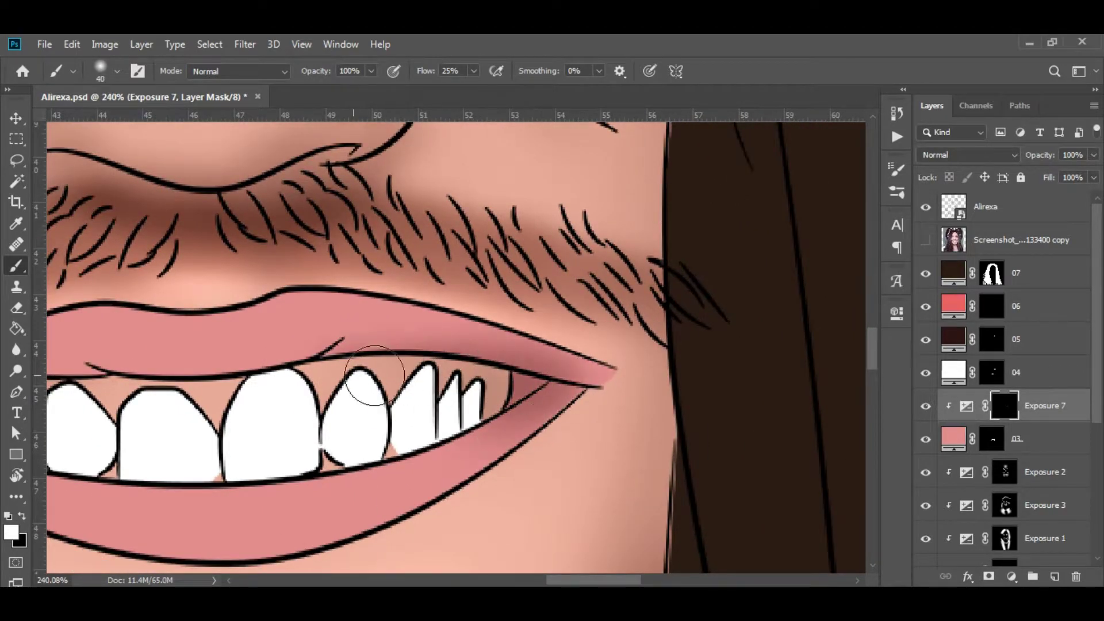
mouse_move(530, 391)
left_mouse_down()
mouse_move(246, 475)
mouse_move(546, 443)
mouse_move(54, 373)
mouse_move(440, 361)
left_mouse_up()
key("x")
scroll(222, 296, "down", 5)
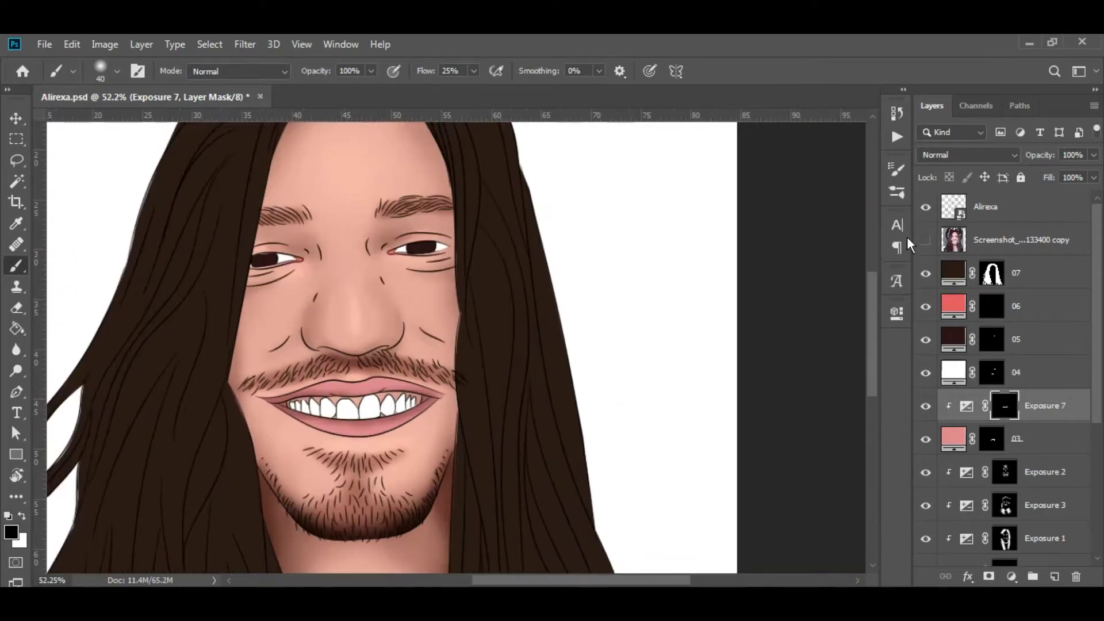
Step: Compare with the reference photo and extend the shading to the mouth corners
left_click(926, 240)
scroll(384, 404, "up", 4)
scroll(384, 403, "up", 2)
left_click(992, 439)
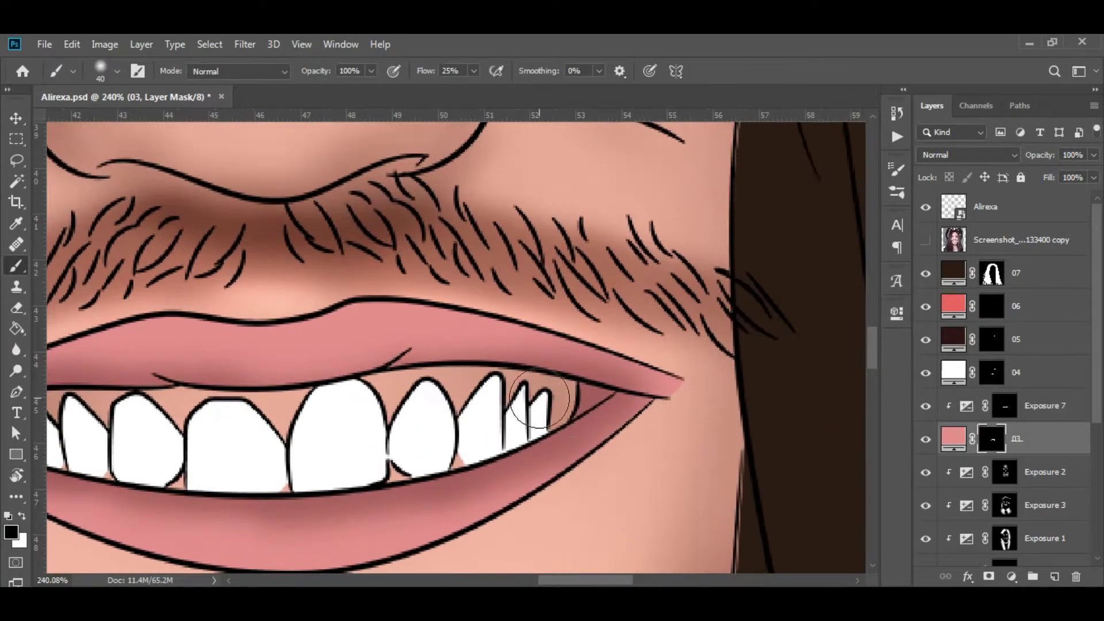
left_click_drag(104, 419, 374, 419)
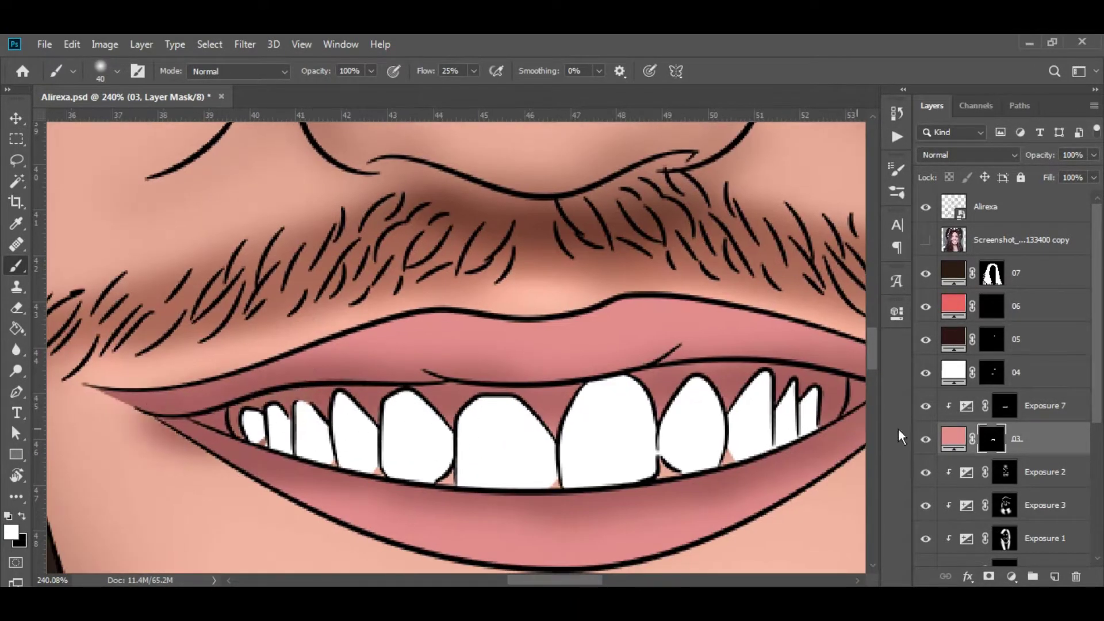
key("x")
key("bracketright")
key("bracketright")
key("alt+bracketright")
scroll(627, 420, "down", 3)
scroll(662, 377, "down", 5)
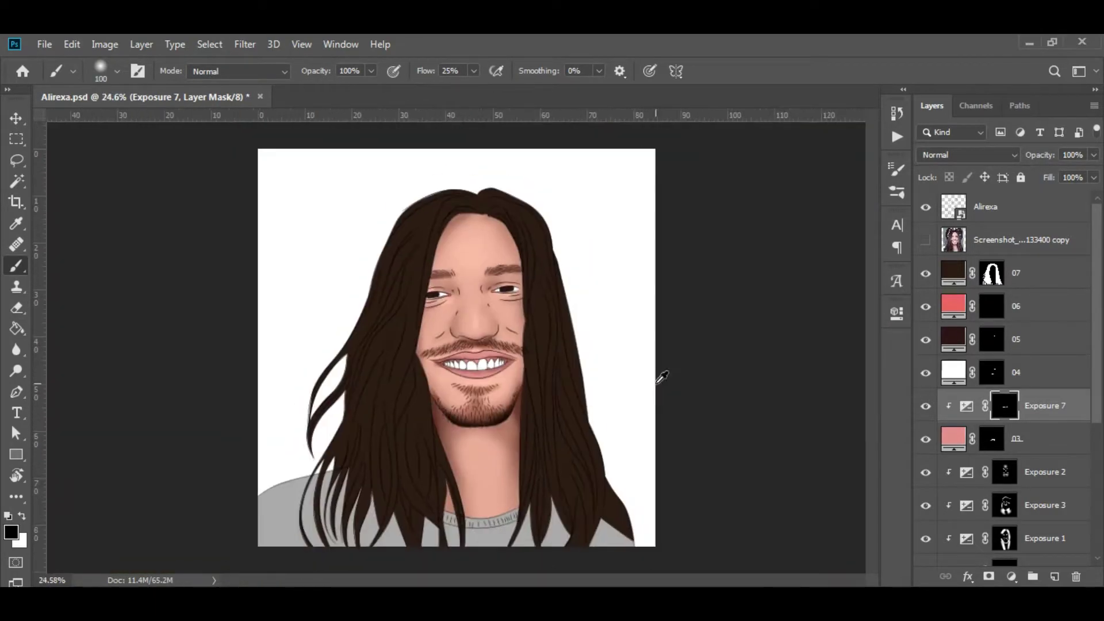
Step: Convert the eye path into a selection and prepare the brush with swapped colours
key("p")
scroll(575, 345, "up", 10)
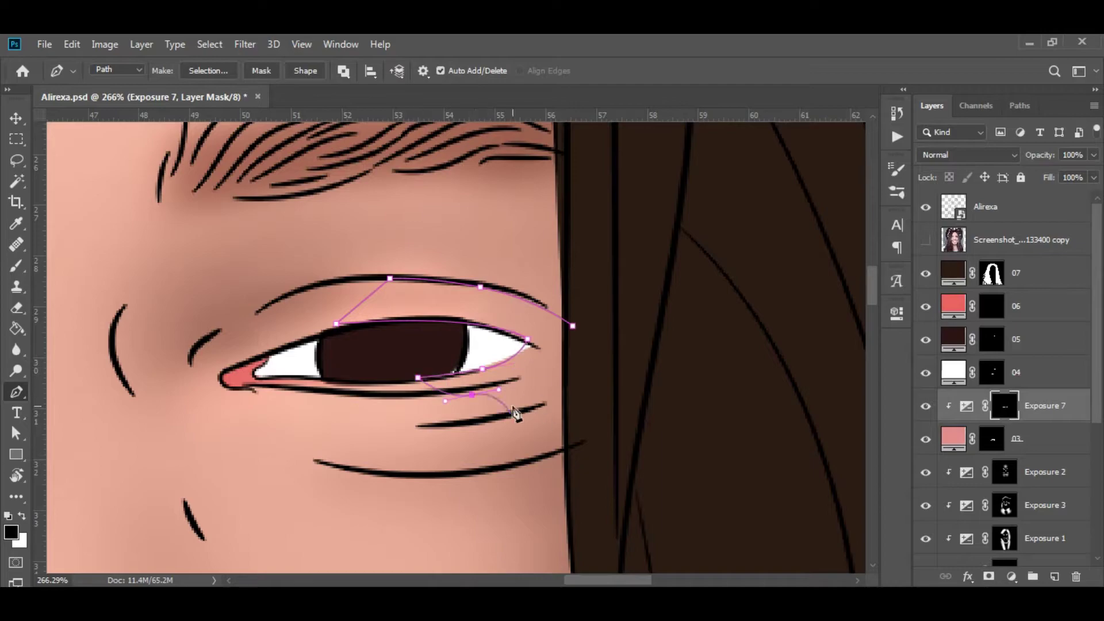
right_click(608, 380)
left_click(661, 294)
key("Return")
key("b")
key("x")
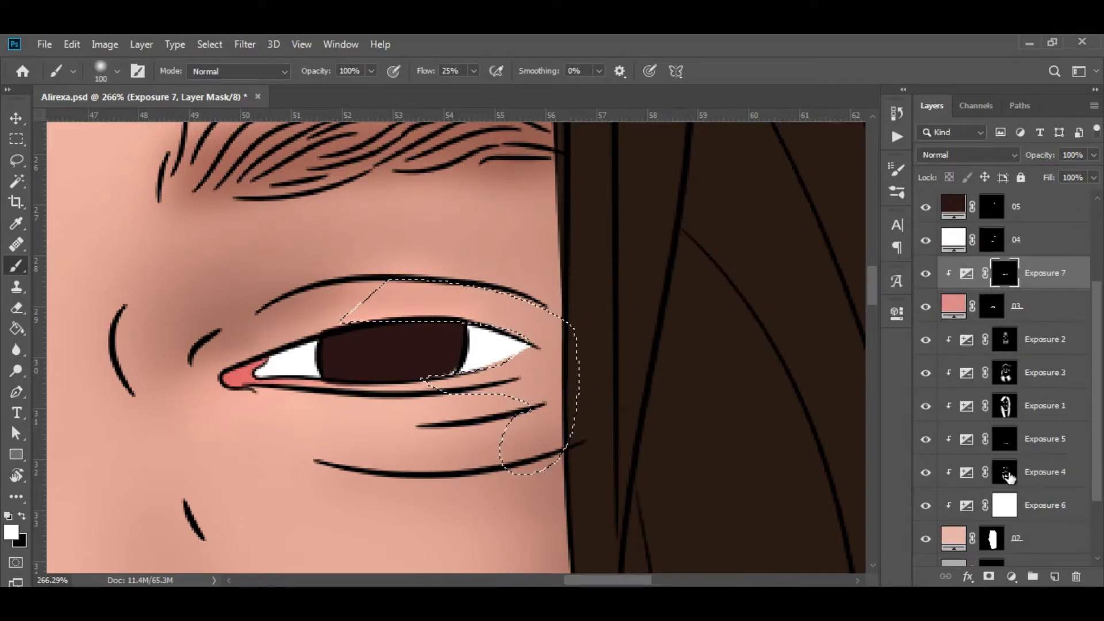
key("alt+bracketleft")
key("alt+bracketleft")
key("alt+bracketleft")
scroll(659, 293, "down", 4)
scroll(296, 443, "down", 3)
scroll(296, 444, "up", 1)
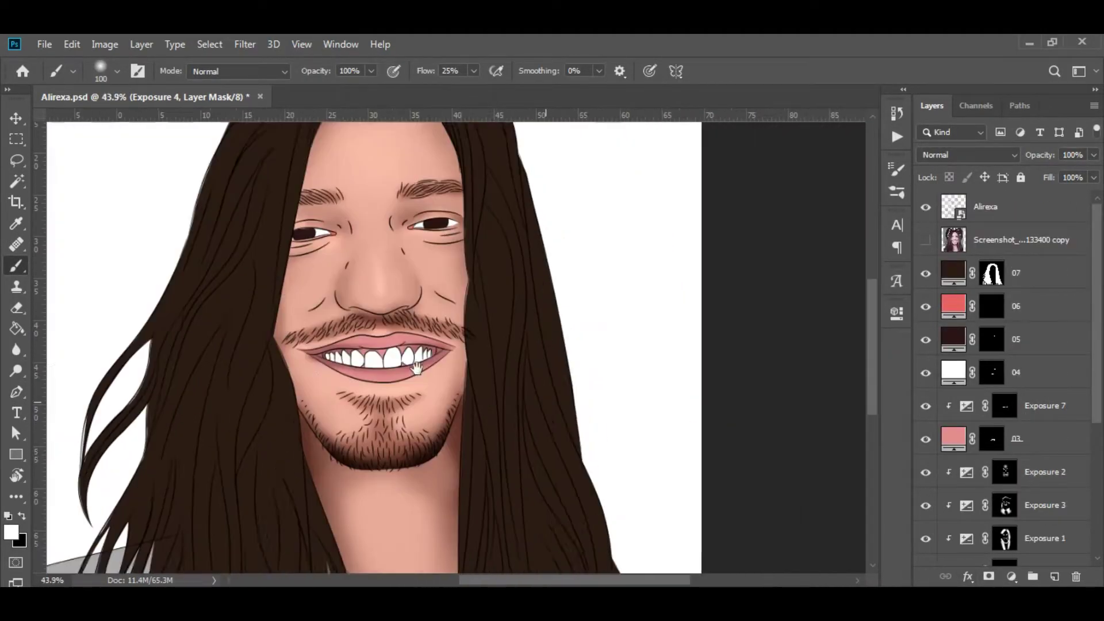
Step: Select the Exposure 2 mask and brush shading onto the left cheek
left_click(926, 239)
key("alt+bracketright")
key("alt+bracketright")
key("alt+bracketright")
scroll(517, 308, "up", 6)
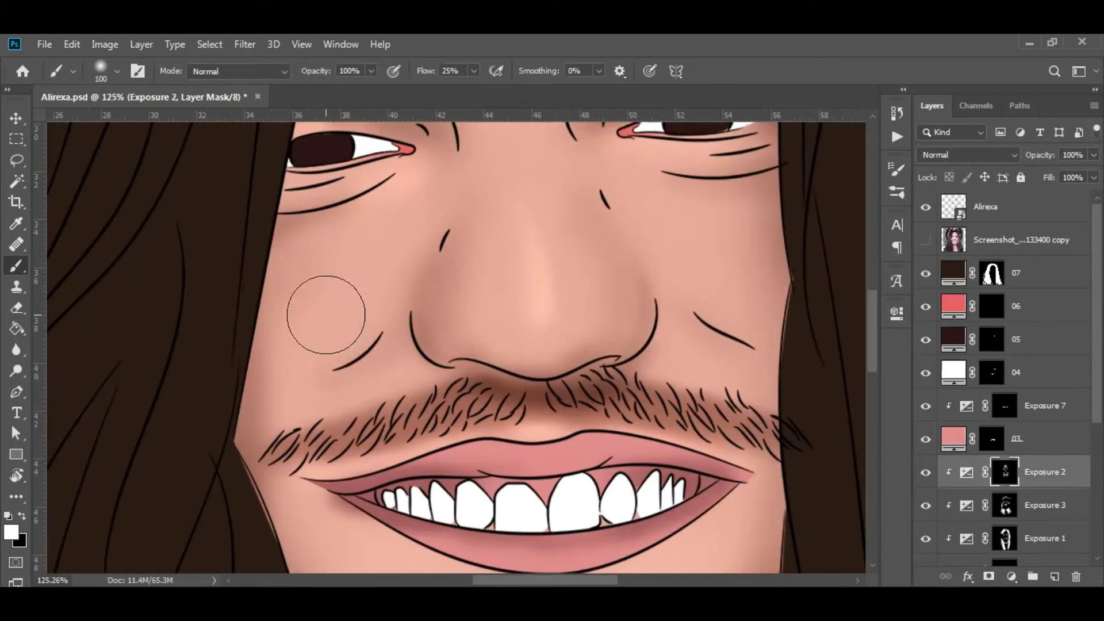
left_click_drag(326, 314, 349, 364)
key("bracketright")
key("bracketright")
scroll(754, 364, "down", 1)
scroll(577, 253, "down", 3)
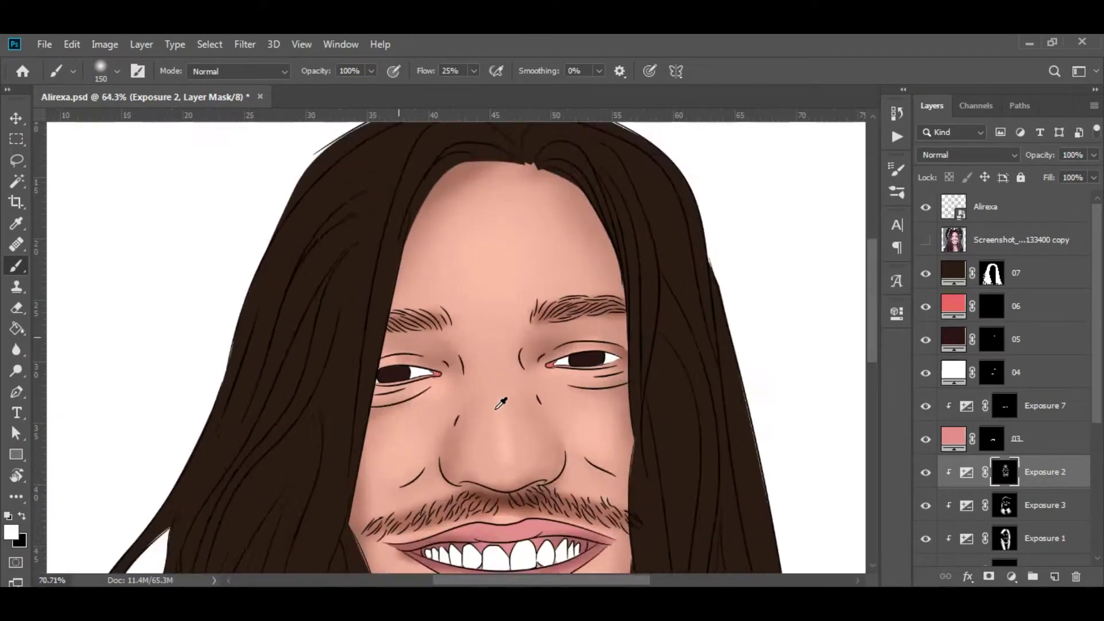
scroll(577, 253, "up", 3)
Step: Compare the face shading against the reference photo while reviewing the portrait
scroll(518, 463, "down", 3)
left_click(926, 240)
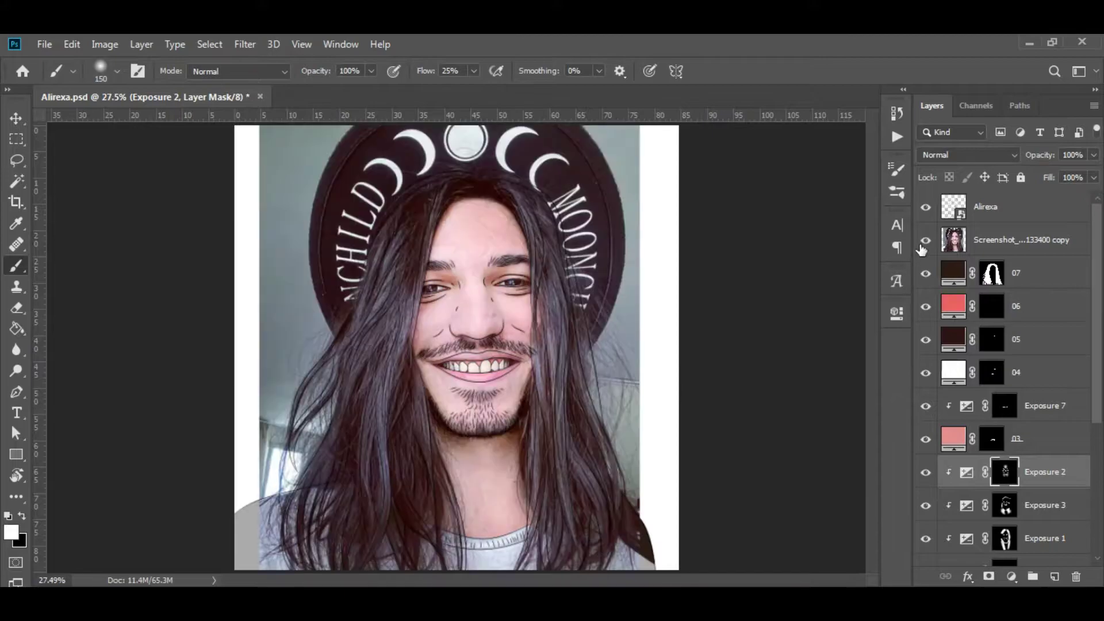
scroll(472, 262, "up", 3)
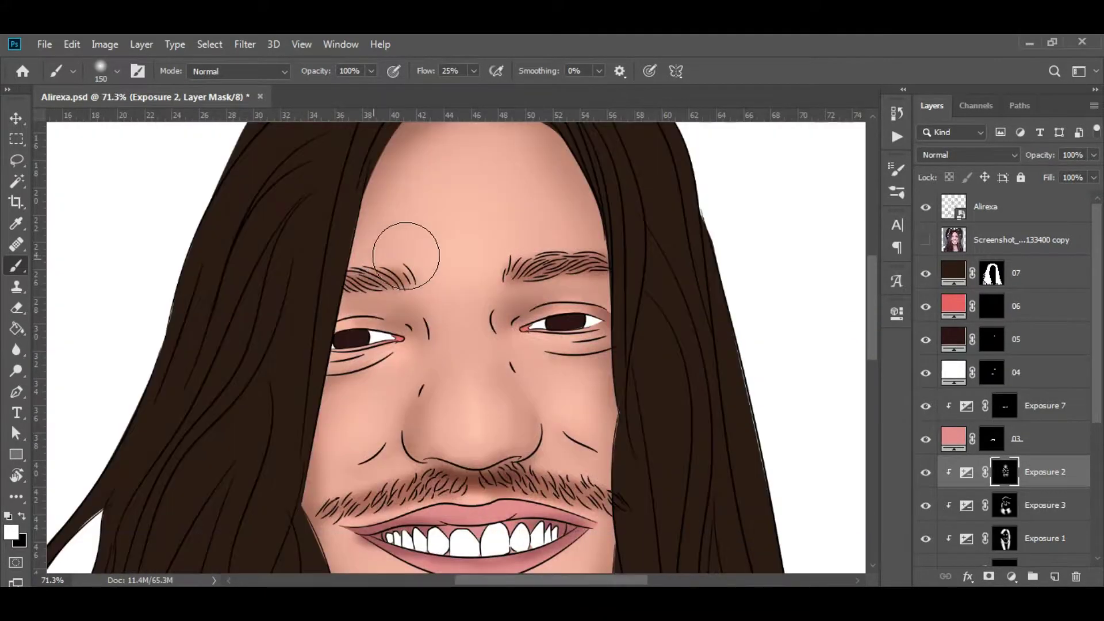
scroll(567, 240, "up", 2)
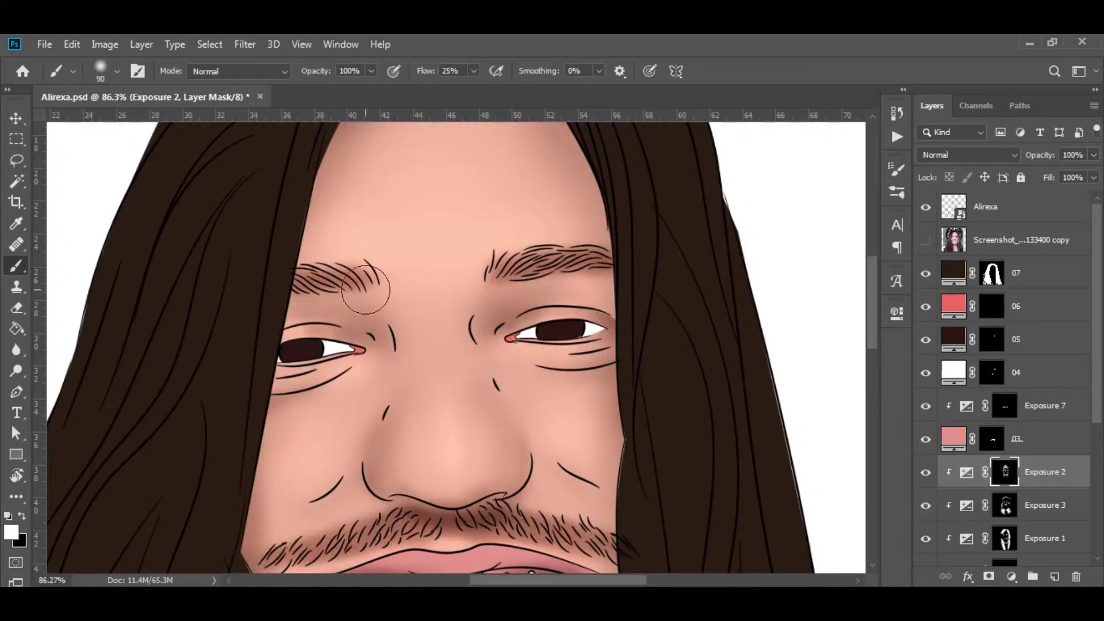
scroll(581, 388, "up", 3)
scroll(581, 436, "down", 3)
scroll(537, 419, "down", 3)
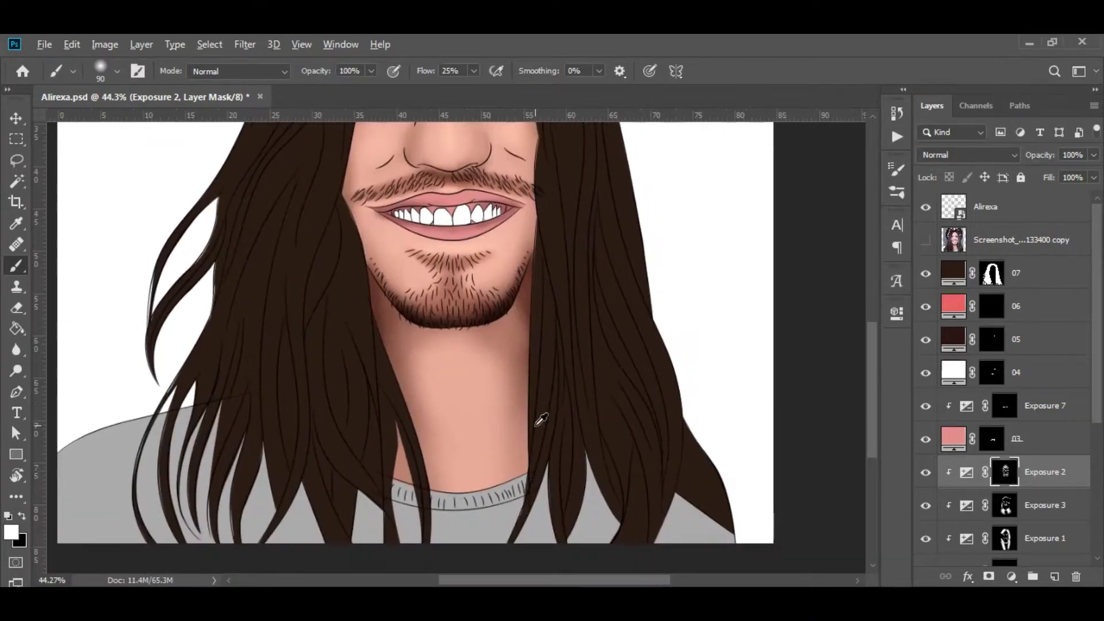
scroll(513, 359, "up", 2)
scroll(513, 360, "down", 2)
Step: Target the Exposure 3 mask, then step through the Exposure 1 and 2 masks
key("v")
scroll(395, 295, "up", 2)
scroll(506, 248, "up", 1)
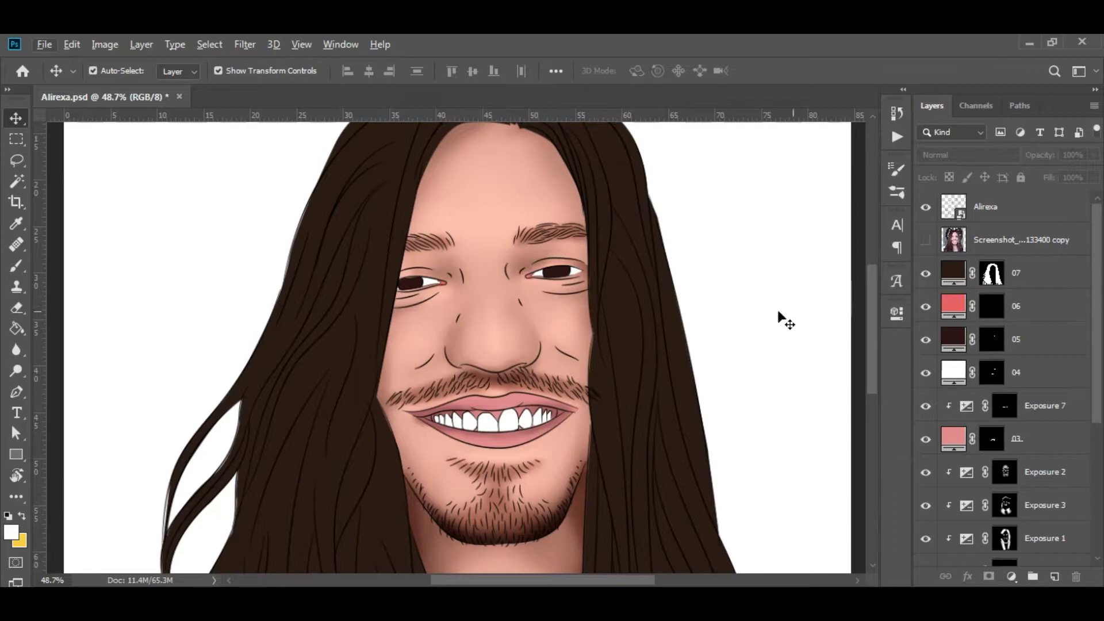
scroll(455, 239, "up", 5)
left_click(926, 240)
scroll(1006, 345, "down", 1)
left_click(1005, 471)
key("b")
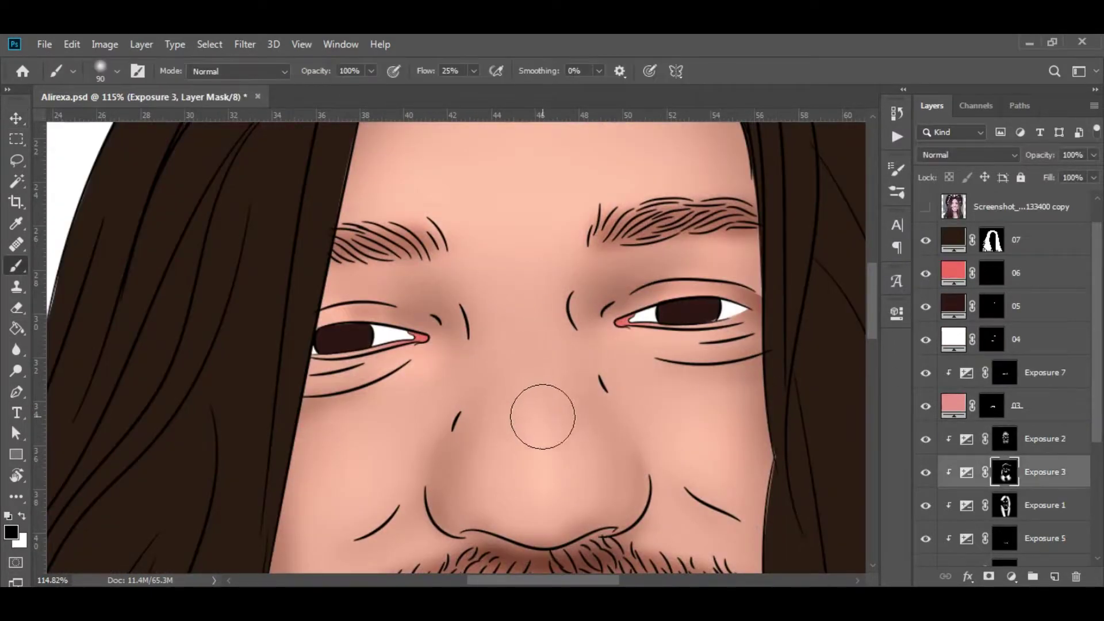
key("alt+bracketleft")
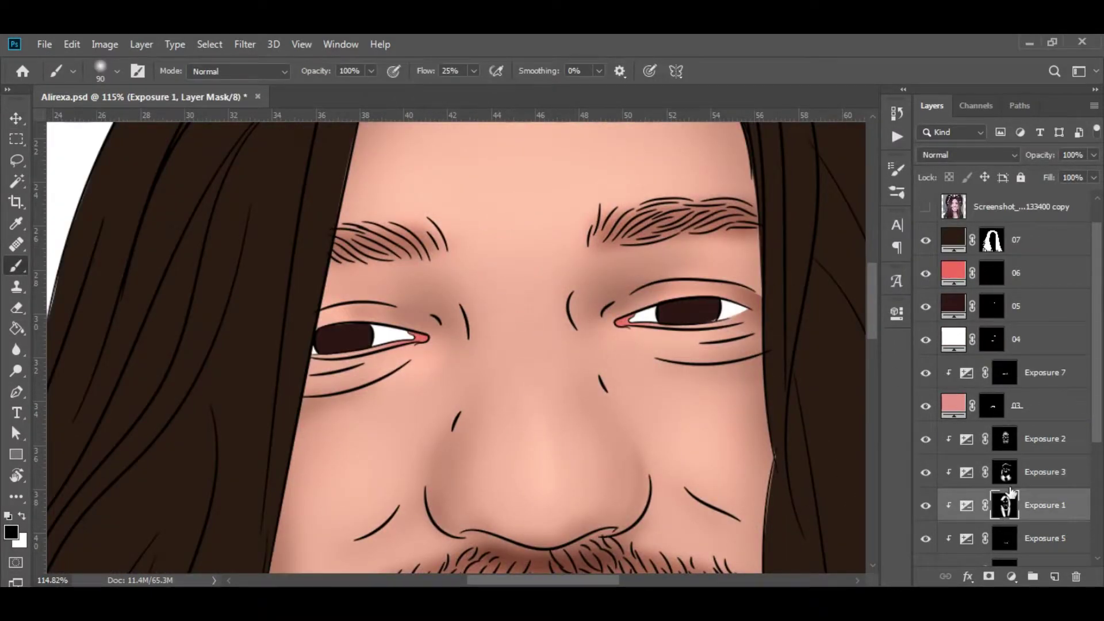
key("alt+bracketright")
key("alt+bracketright")
Step: Swap paint colours and switch to a hard round brush tip for mask painting
key("x")
scroll(513, 286, "down", 3)
scroll(506, 345, "up", 1)
scroll(500, 407, "up", 2)
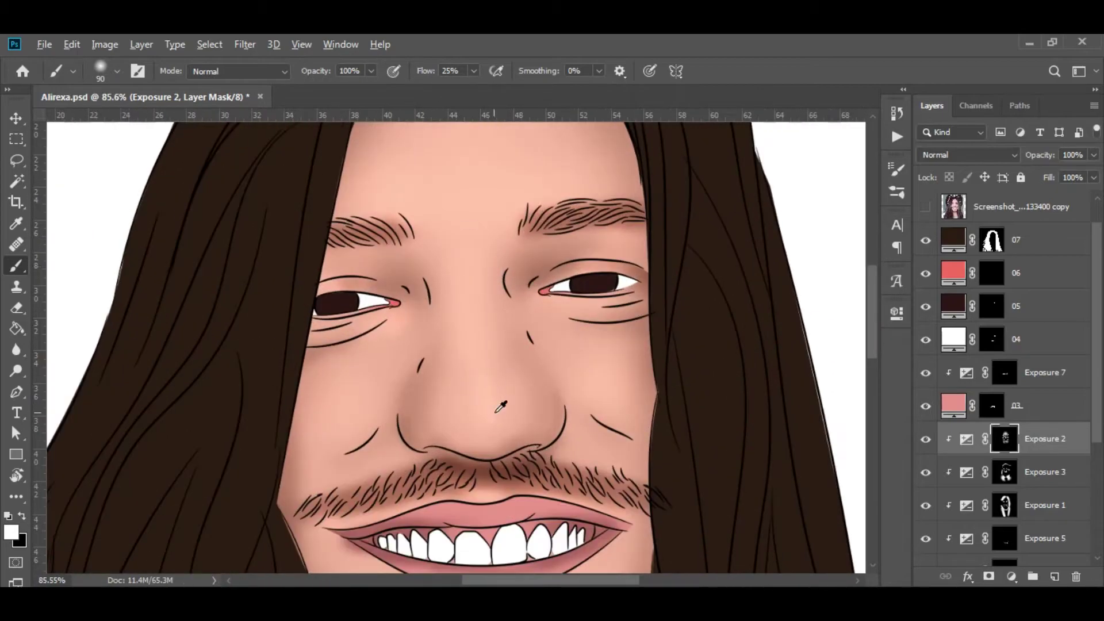
scroll(500, 407, "down", 3)
scroll(421, 435, "up", 4)
scroll(145, 365, "up", 3)
key("alt+bracketright")
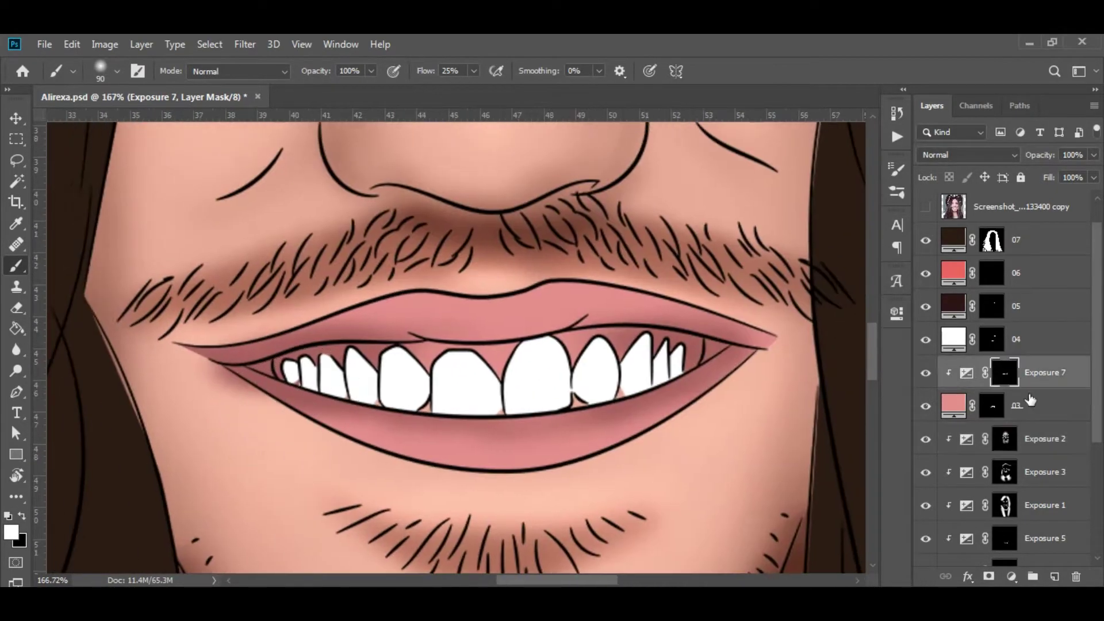
right_click(274, 149)
double_click(627, 318)
key("x")
scroll(333, 348, "down", 5)
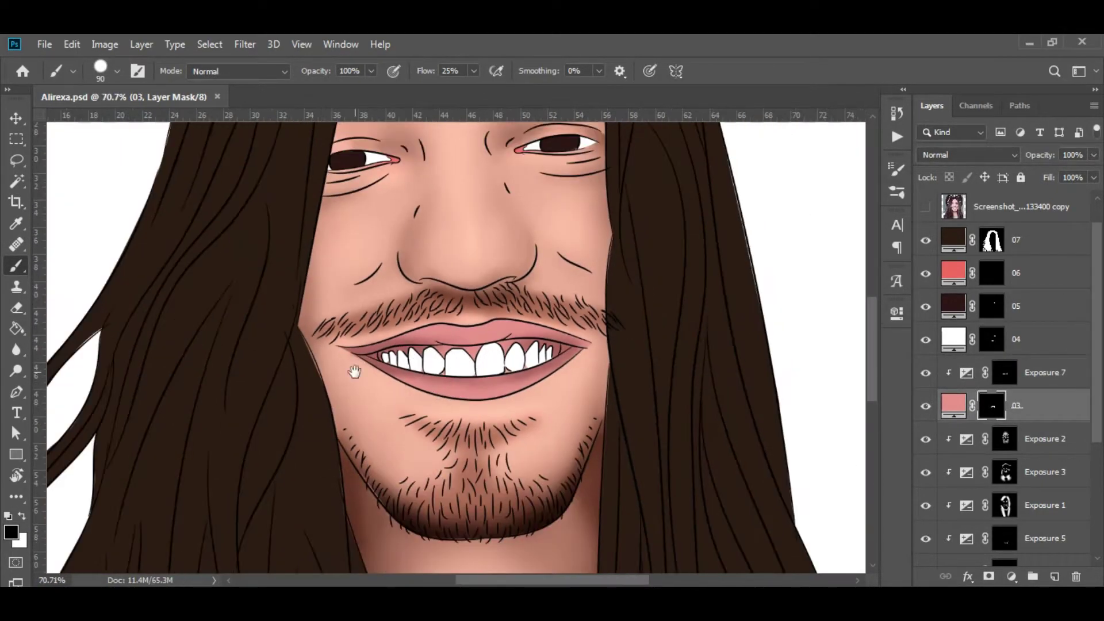
scroll(352, 370, "down", 1)
scroll(520, 320, "up", 1)
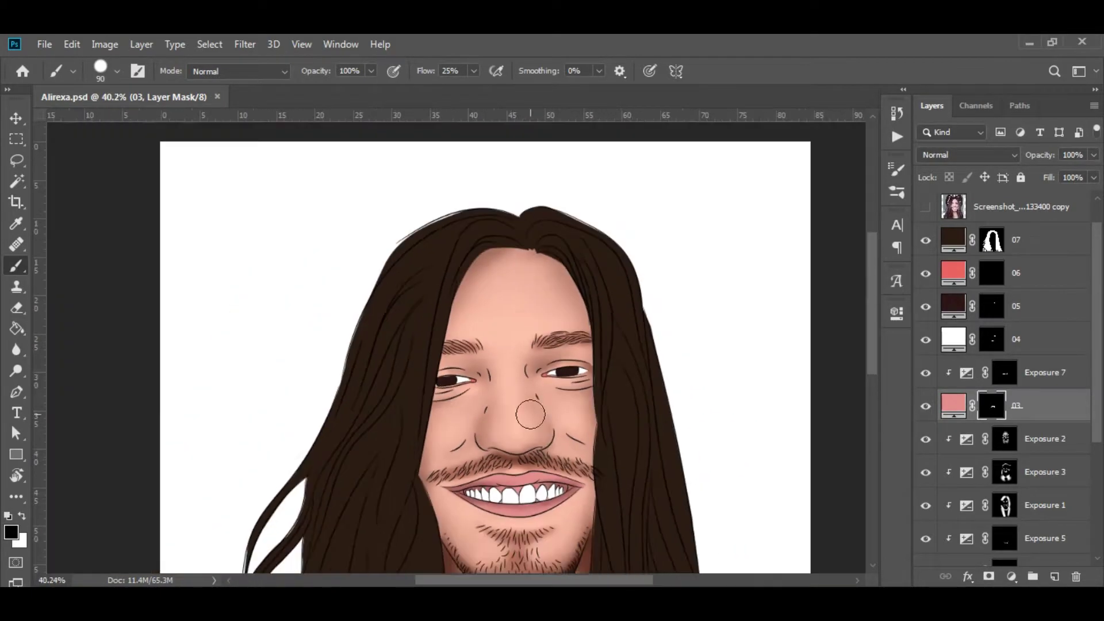
Step: Add a new grey-filled layer in Overlay mode above the chosen layer
scroll(1040, 391, "down", 5)
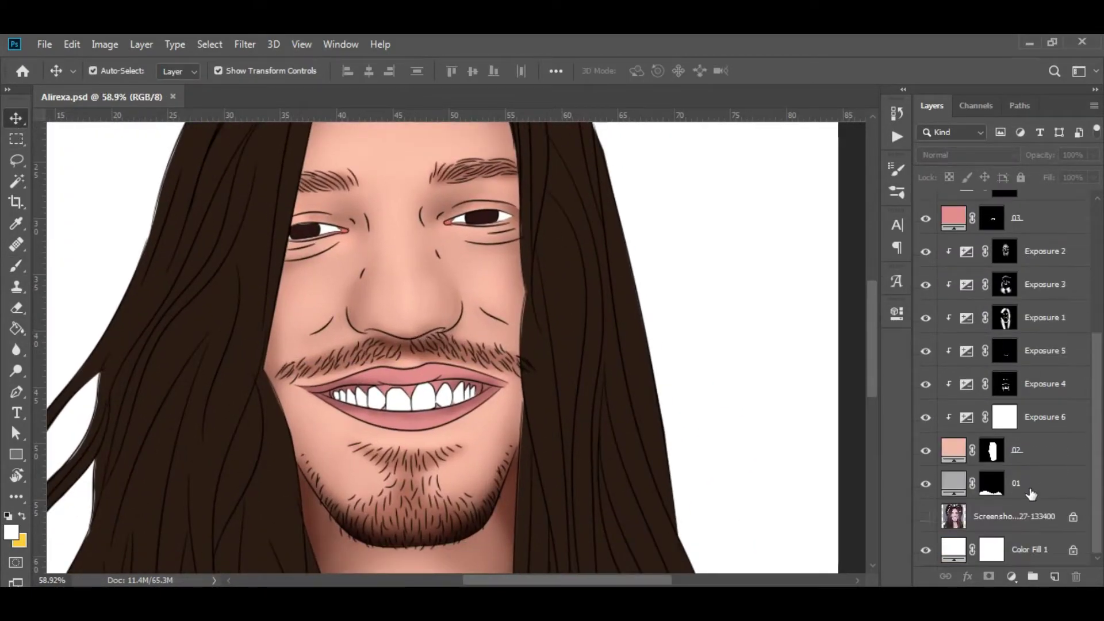
left_click(1044, 251)
left_click(1054, 576, "alt")
left_click(512, 259)
left_click(525, 277)
left_click(690, 192)
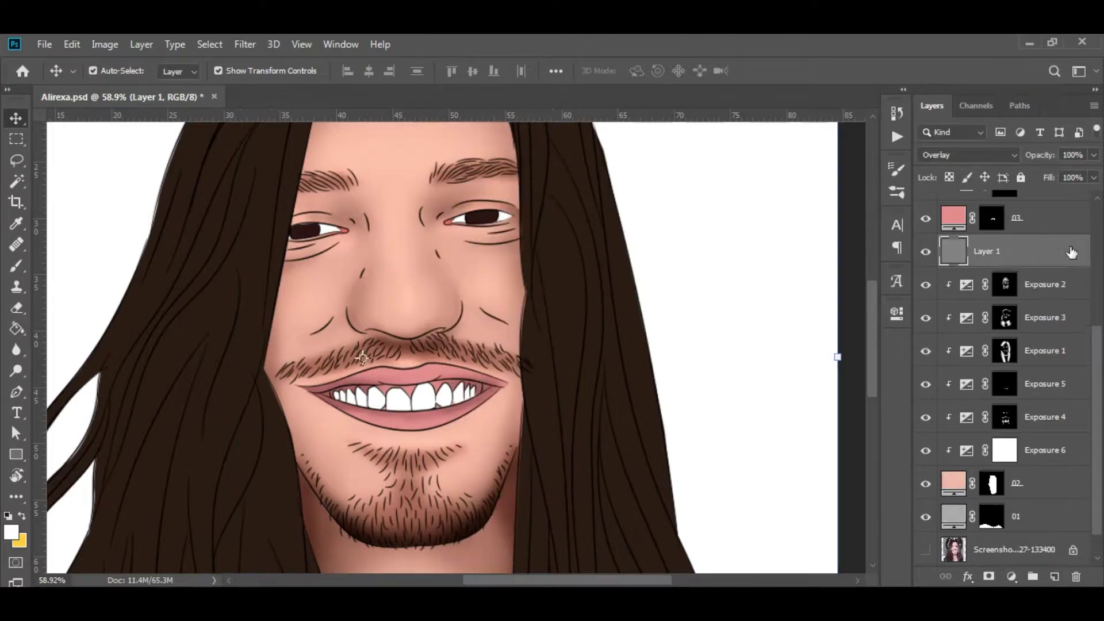
Step: Convert the grey layer to a smart object and apply Camera Raw grain with raised amount and size
right_click(1029, 251)
left_click(944, 256)
left_click(245, 44)
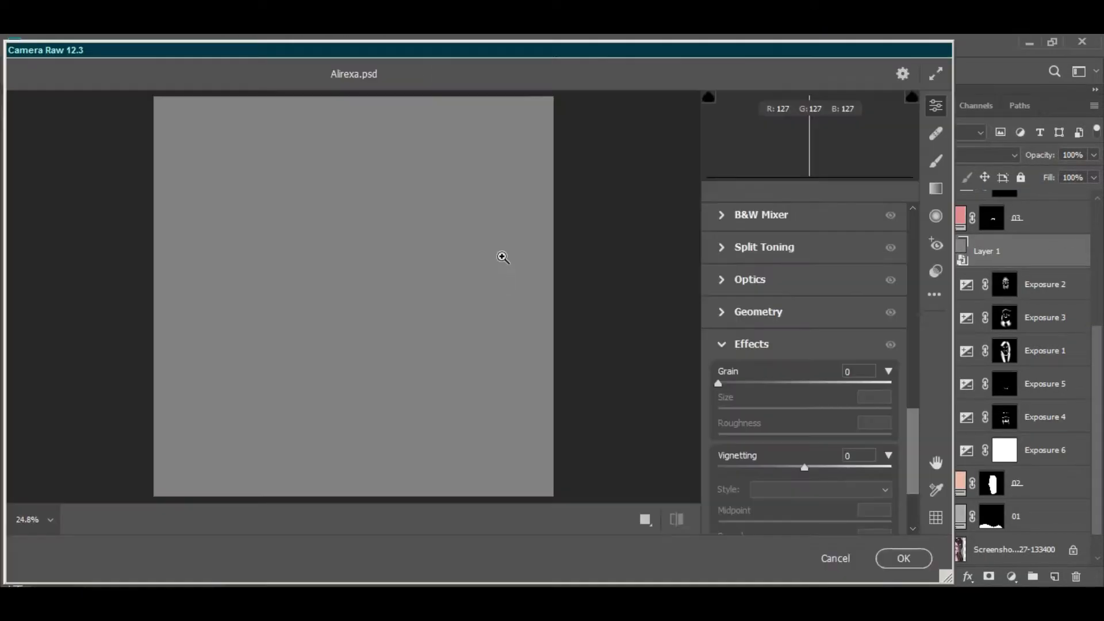
mouse_move(718, 383)
left_mouse_down()
mouse_move(807, 382)
mouse_move(879, 410)
left_mouse_up()
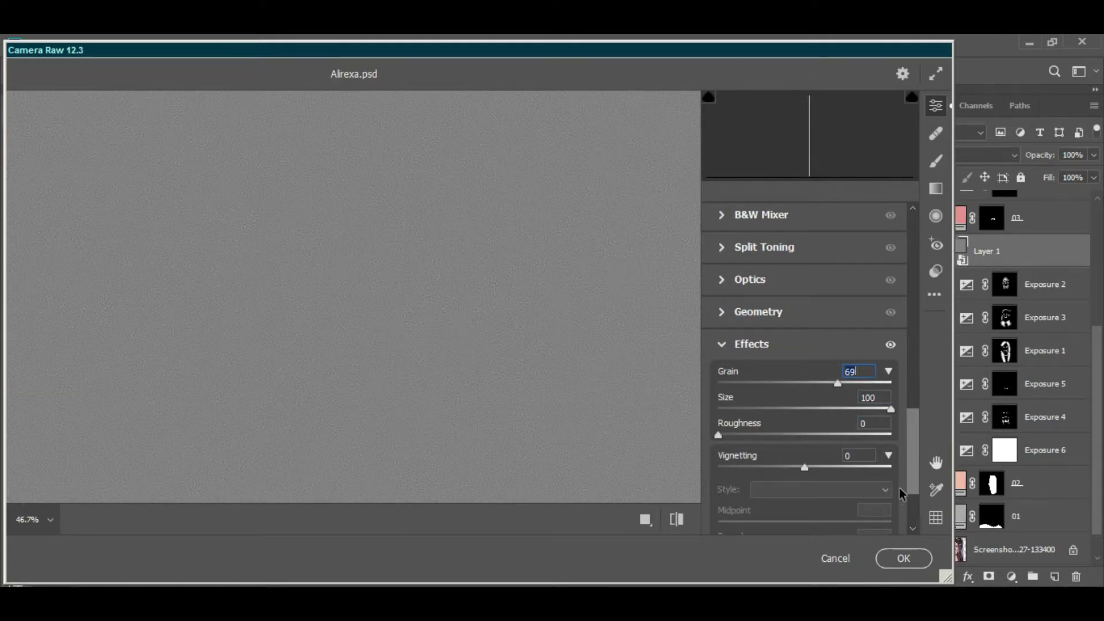
left_click(903, 558)
Step: Add a black mask hiding the grain and paint it back onto both cheeks
right_click(1029, 251)
left_click(990, 577, "alt")
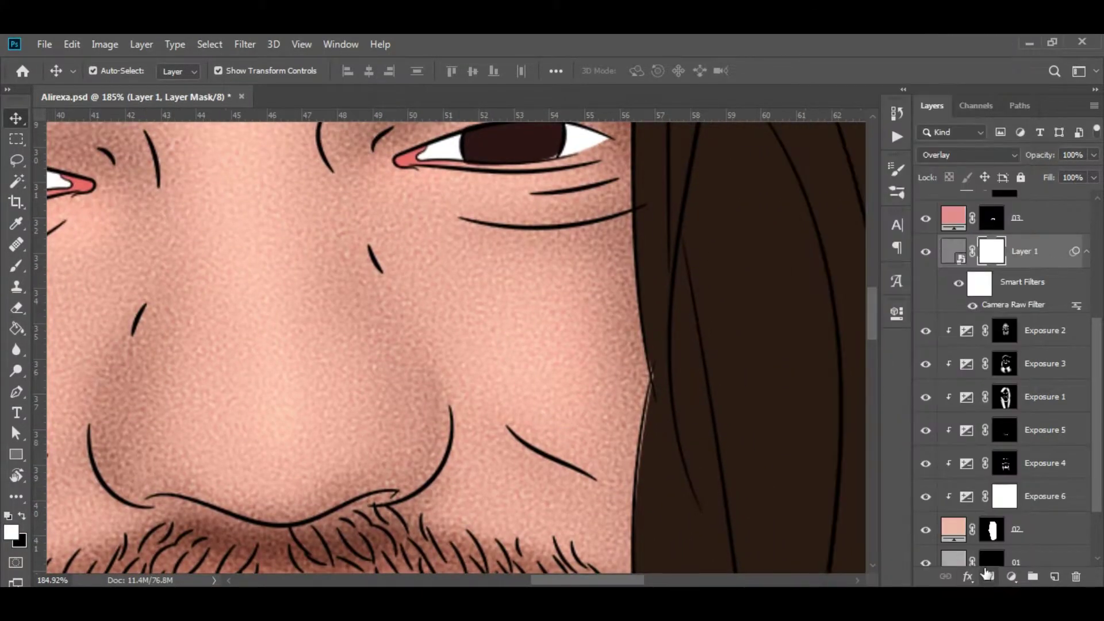
key("b")
left_click_drag(572, 357, 644, 369)
scroll(687, 364, "down", 3)
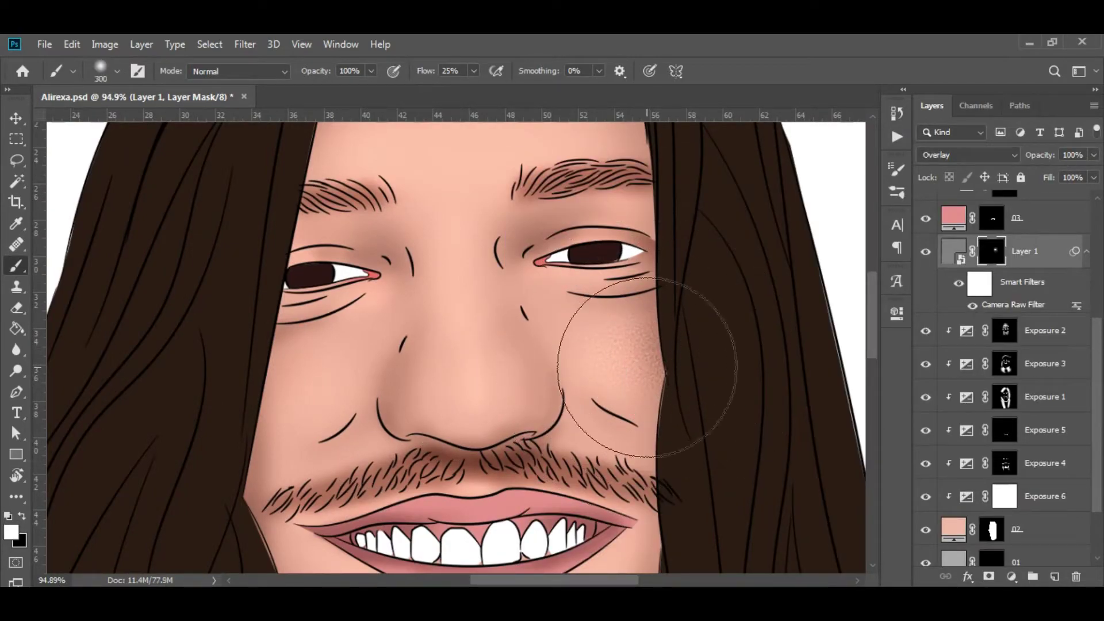
left_click_drag(234, 321, 333, 340)
Step: Refine the grain mask around the face, swapping colours and resizing the brush
key("x")
scroll(515, 380, "down", 2)
scroll(516, 379, "up", 2)
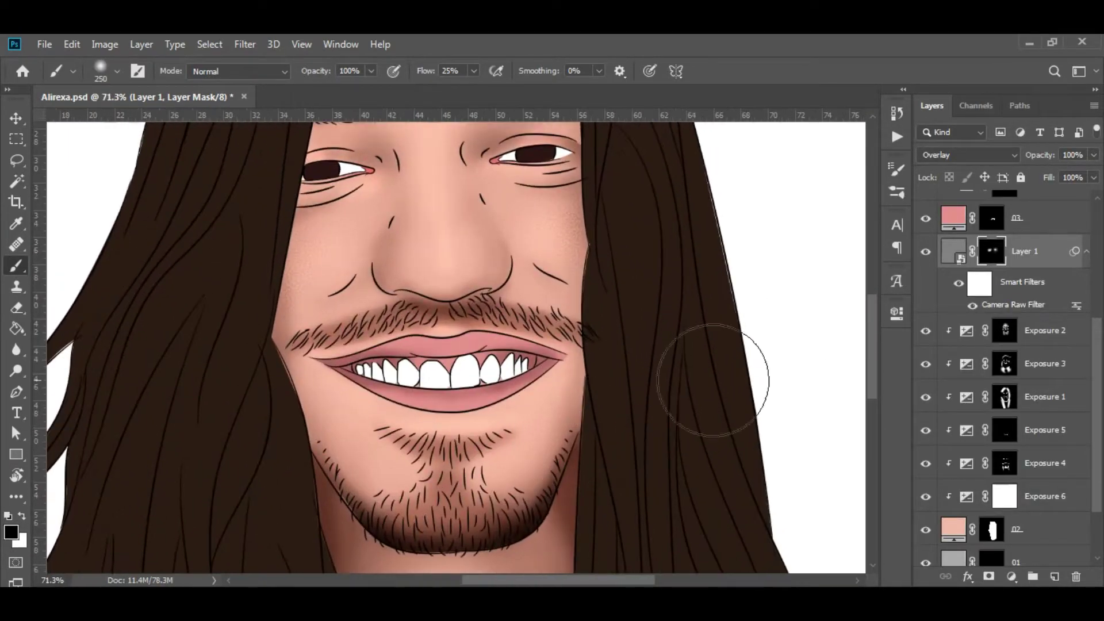
scroll(537, 443, "up", 1)
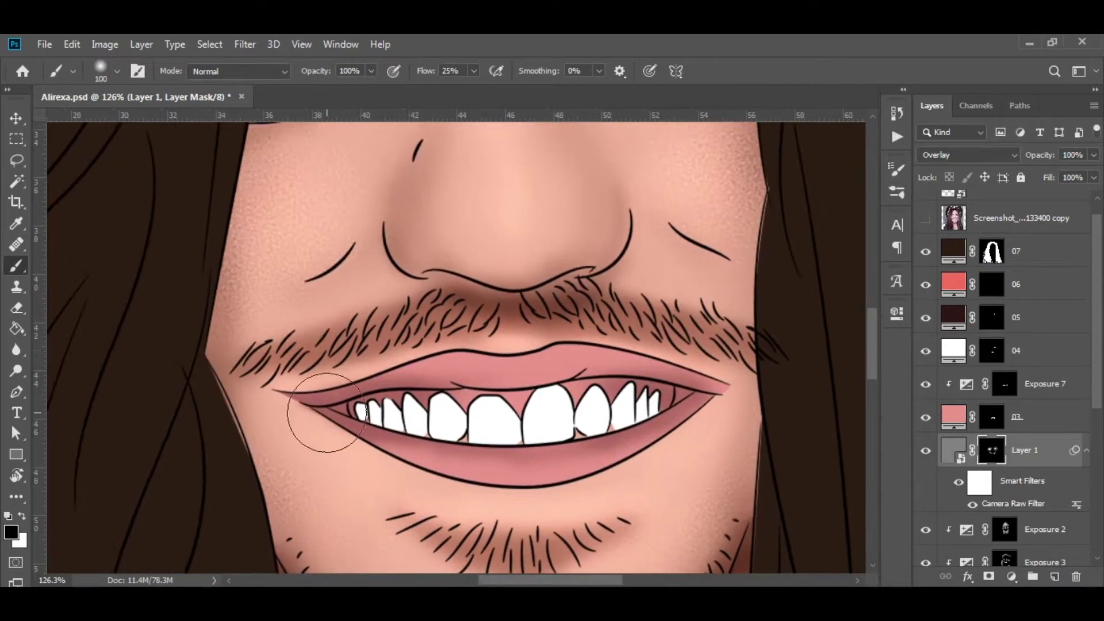
scroll(357, 401, "up", 5)
scroll(570, 358, "up", 5)
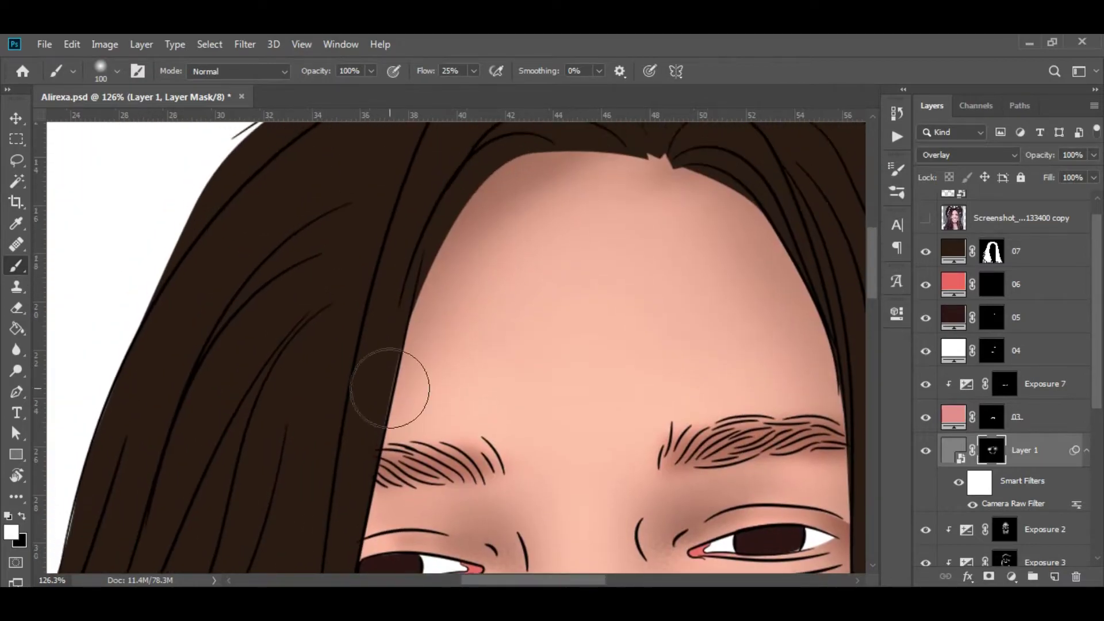
scroll(736, 233, "down", 2)
key("bracketright")
key("bracketright")
key("bracketright")
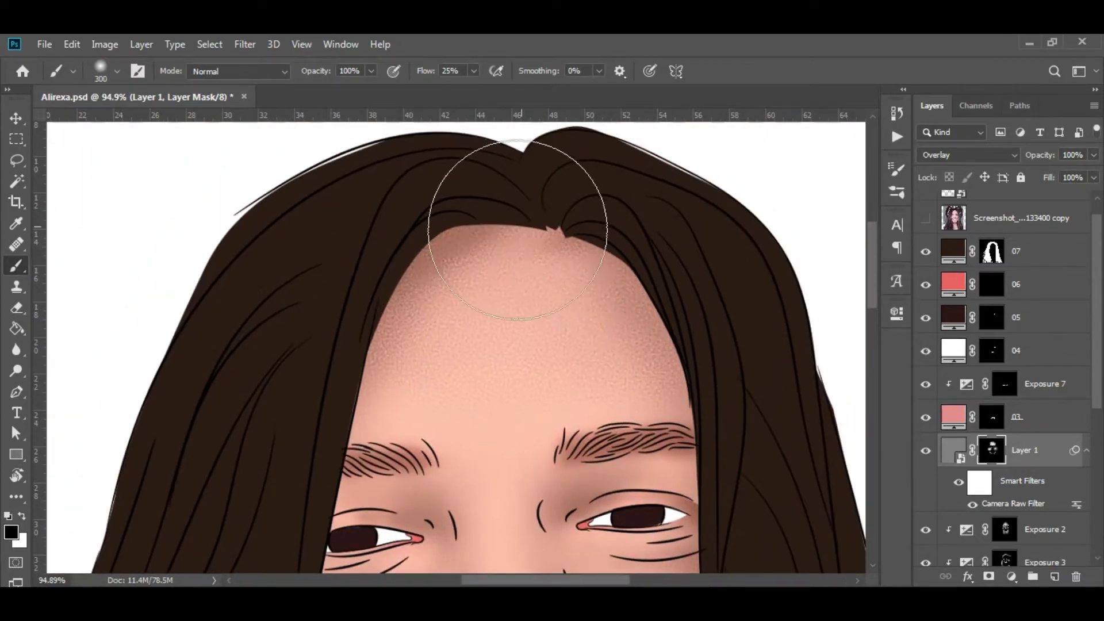
key("x")
scroll(696, 338, "down", 3)
scroll(460, 345, "up", 4)
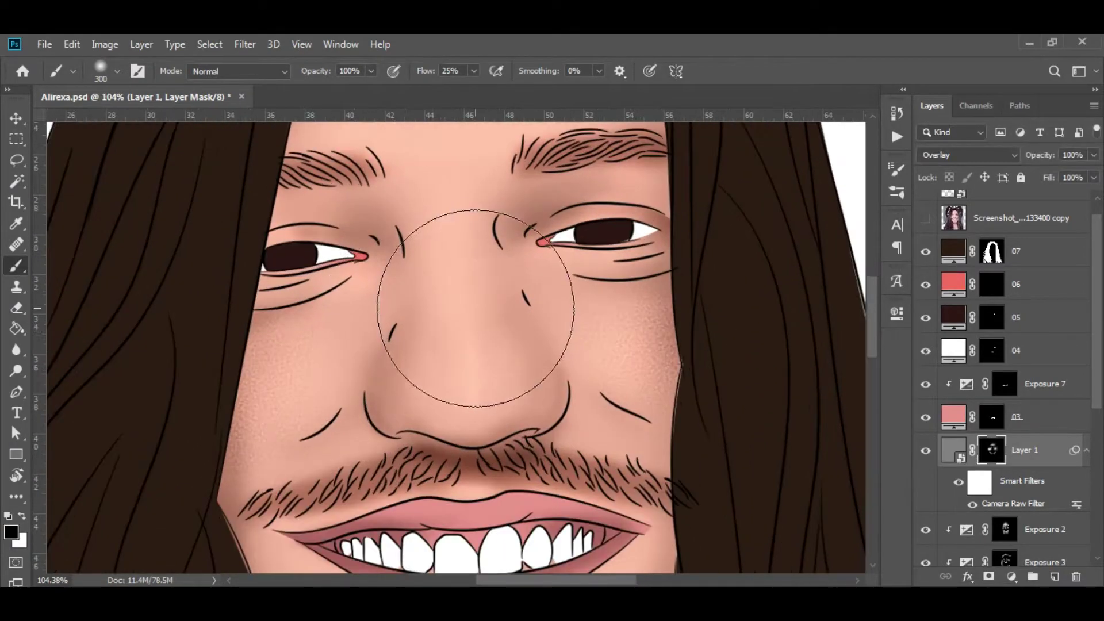
key("bracketleft")
key("bracketleft")
key("bracketleft")
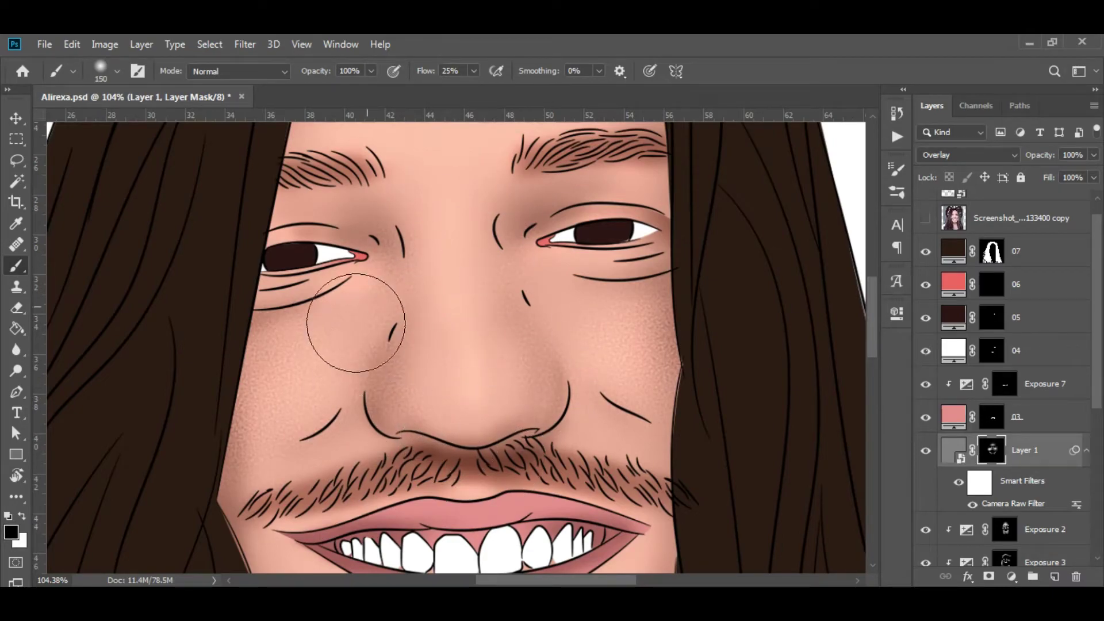
scroll(402, 345, "up", 2)
key("x")
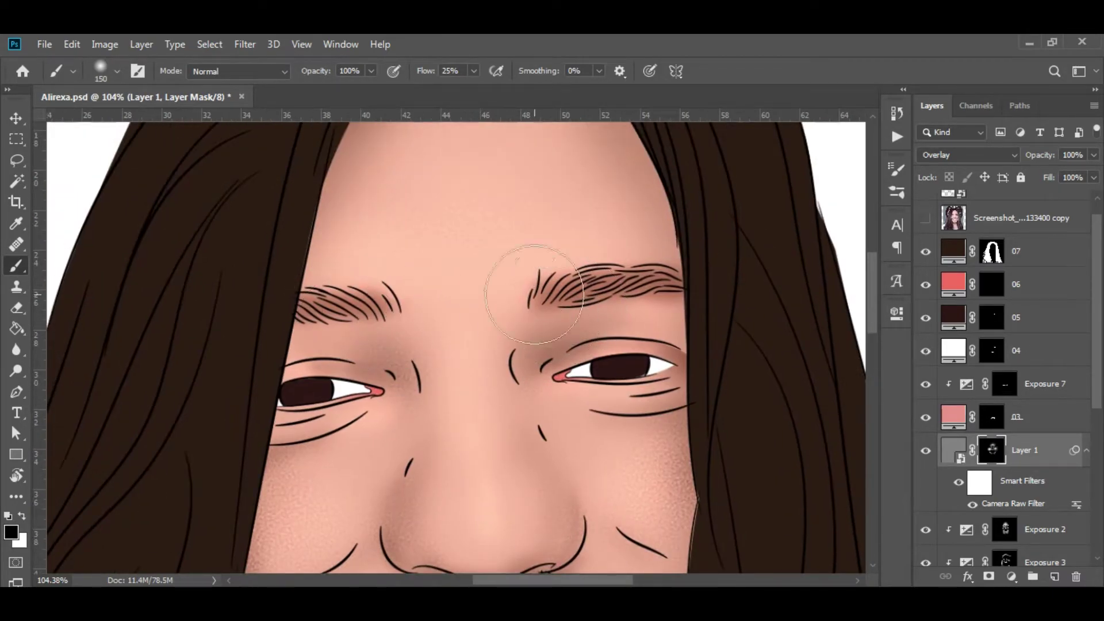
scroll(534, 295, "down", 2)
scroll(663, 337, "up", 4)
left_click(1016, 350)
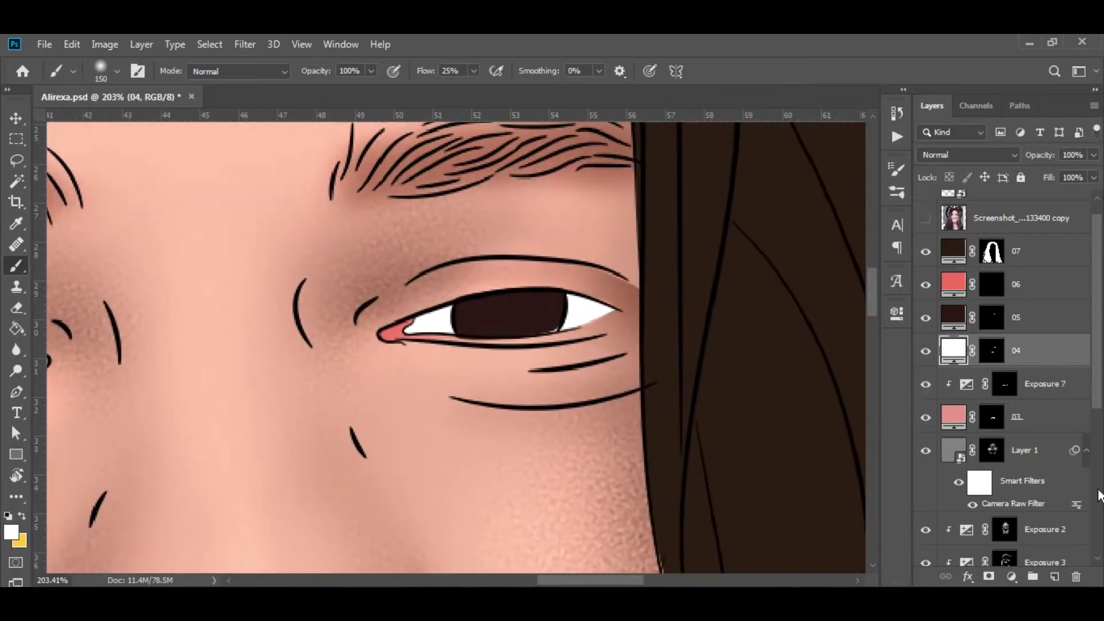
left_click(1011, 576)
left_click(1010, 406)
left_click_drag(752, 380, 746, 380)
left_click(598, 391)
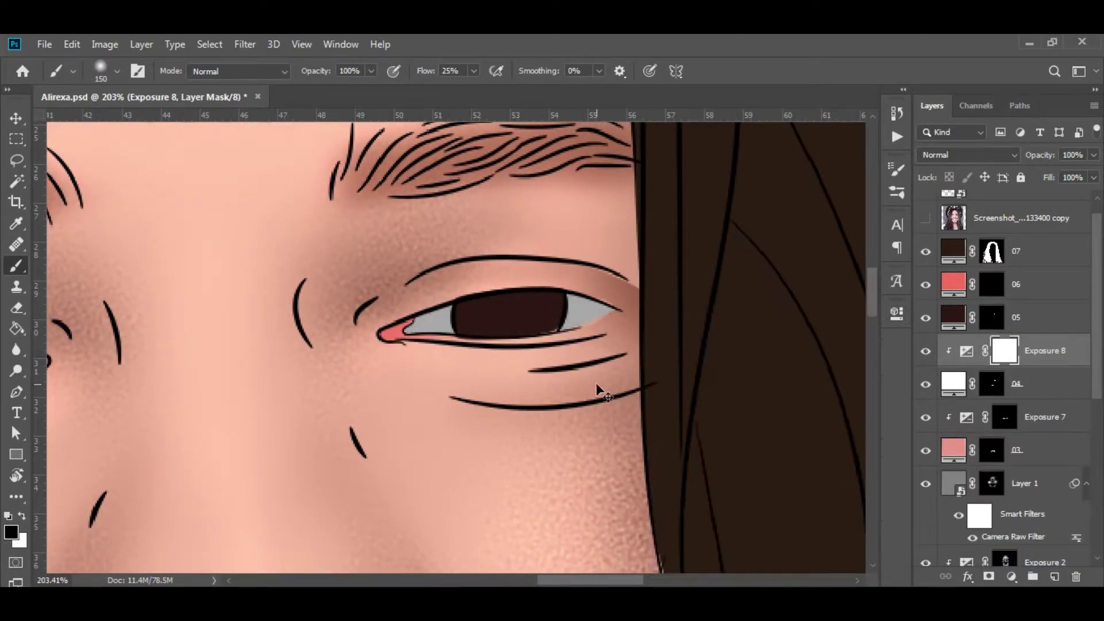
key("ctrl+i")
key("x")
key("bracketleft")
key("bracketleft")
key("bracketleft")
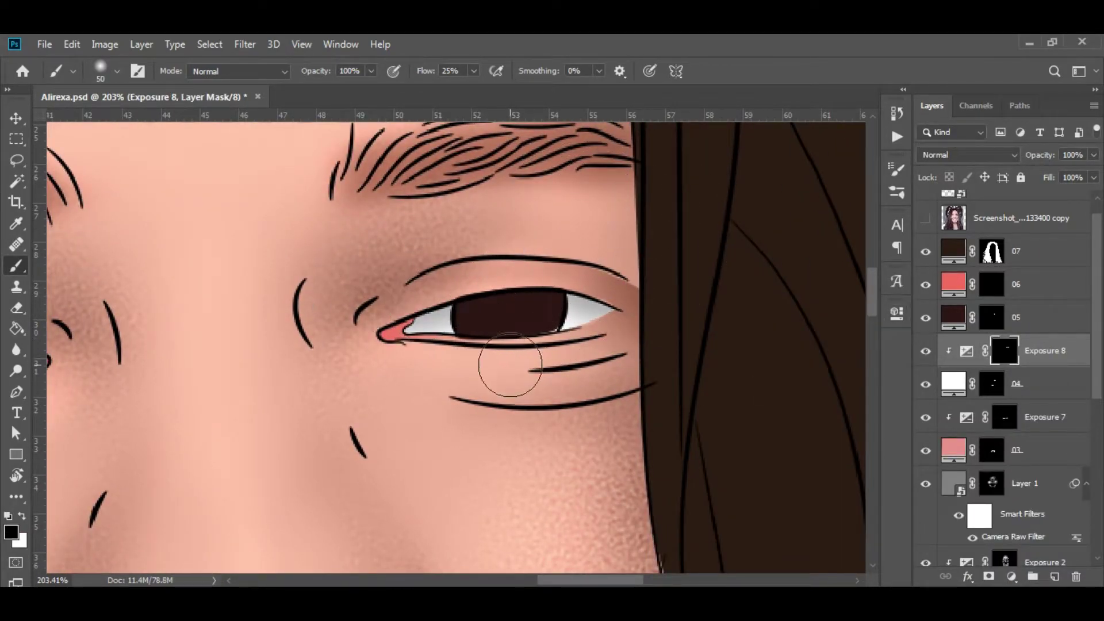
scroll(510, 365, "left", 10)
scroll(499, 401, "left", 1)
scroll(671, 419, "down", 5)
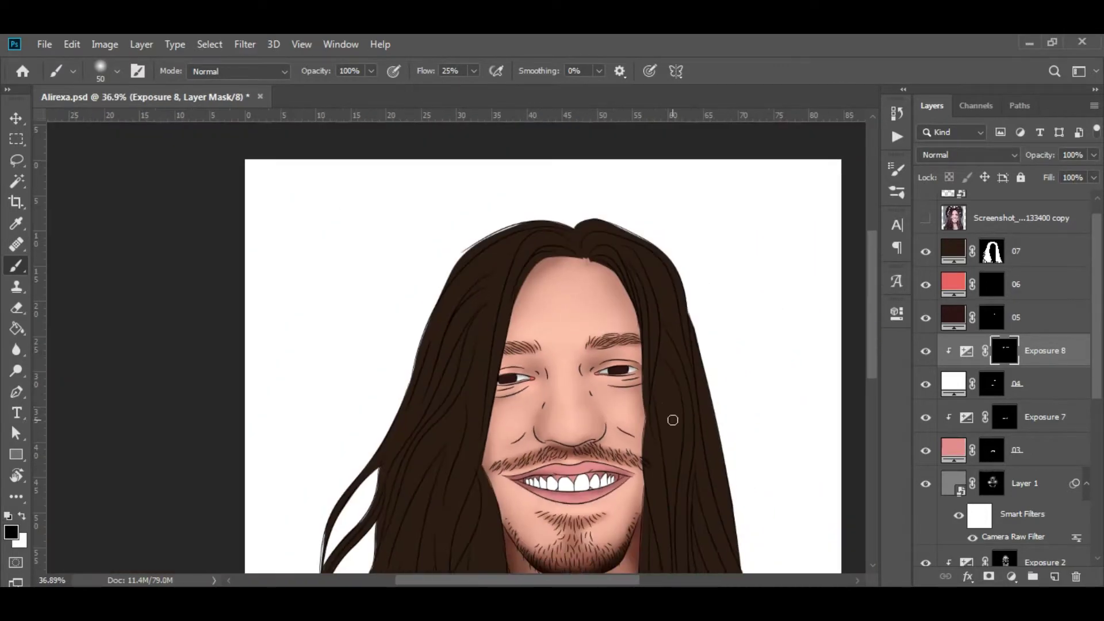
scroll(584, 300, "up", 2)
scroll(585, 322, "up", 3)
key("v")
left_click(486, 374)
Step: Show the reference photo and make a round elliptical selection on the iris
scroll(692, 461, "up", 1)
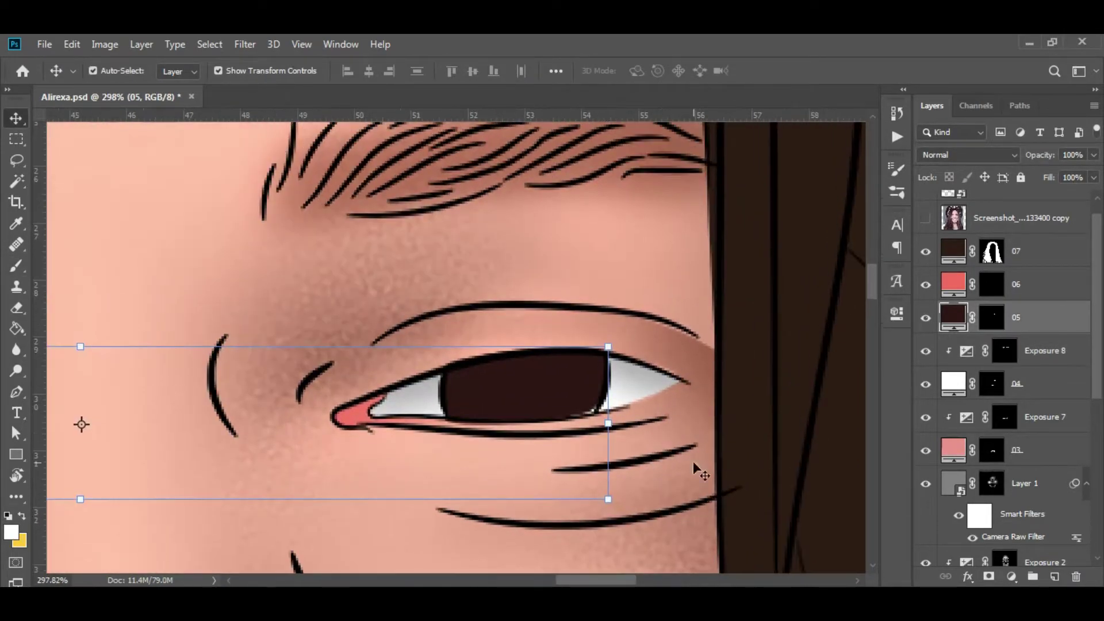
scroll(574, 380, "up", 1)
left_click(925, 219)
scroll(341, 211, "up", 1)
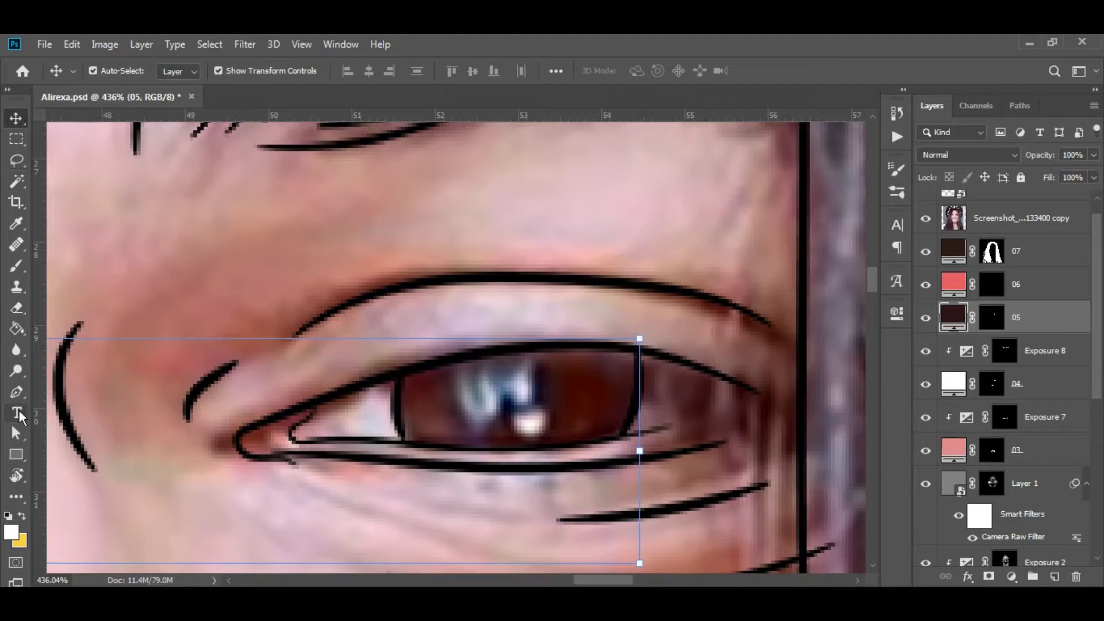
right_click(17, 139)
left_click(86, 150)
left_click_drag(504, 374, 545, 421)
scroll(637, 389, "down", 2)
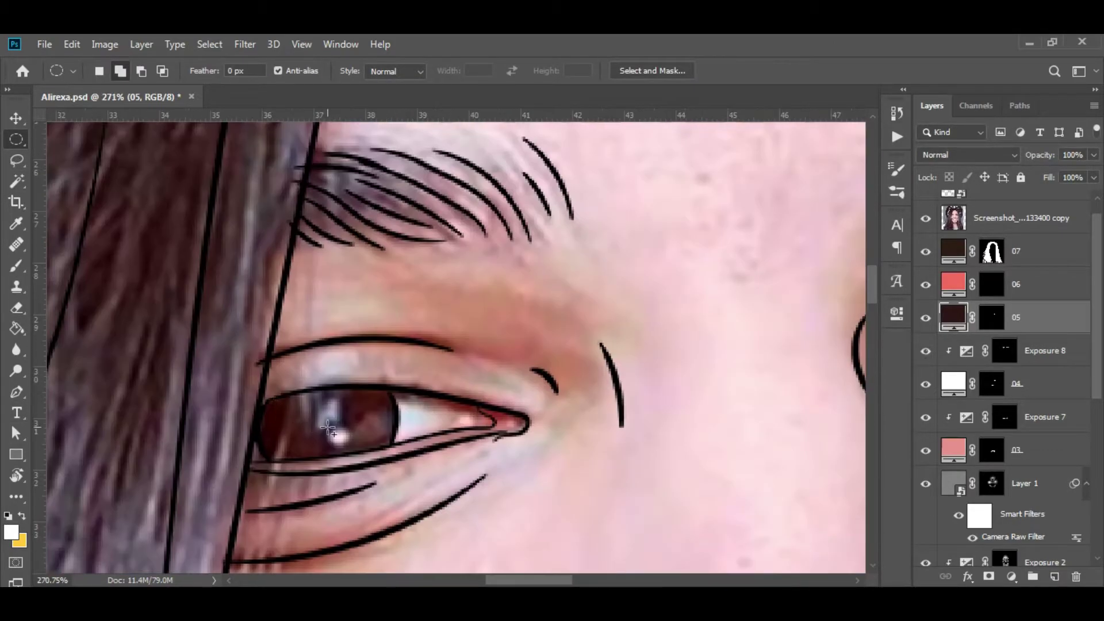
scroll(242, 385, "down", 1)
scroll(336, 375, "down", 1)
Step: Draw a small black ellipse pupil on the iris
right_click(16, 454)
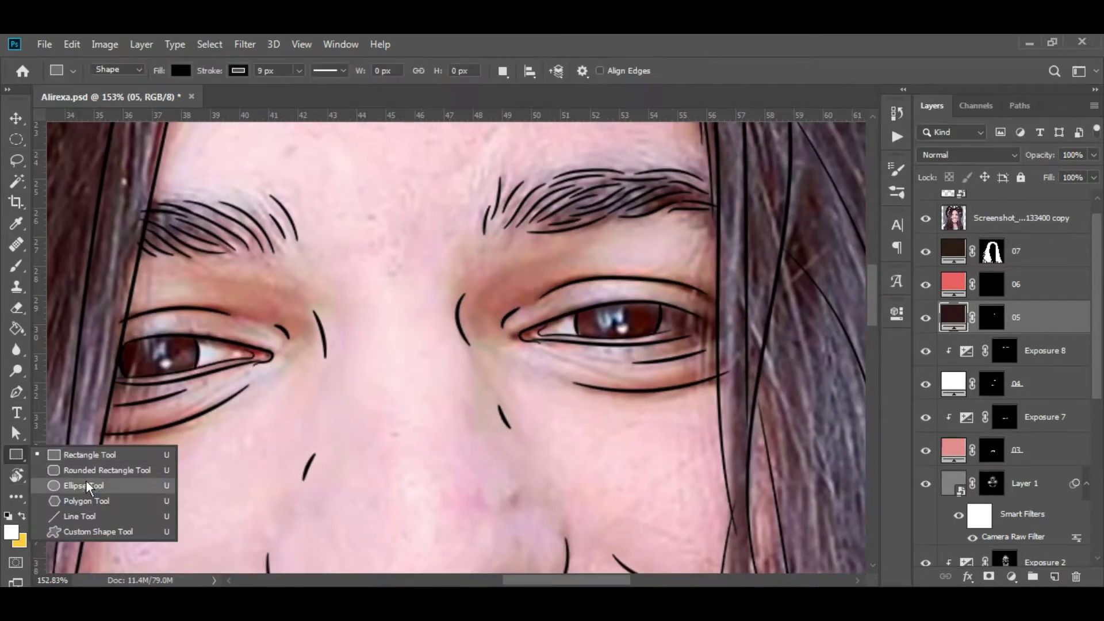
left_click(86, 488)
scroll(638, 313, "up", 3)
left_click_drag(565, 308, 604, 345)
Step: Align the pupil with the reference photo and Alt-drag a copy onto the other iris
left_click(926, 218)
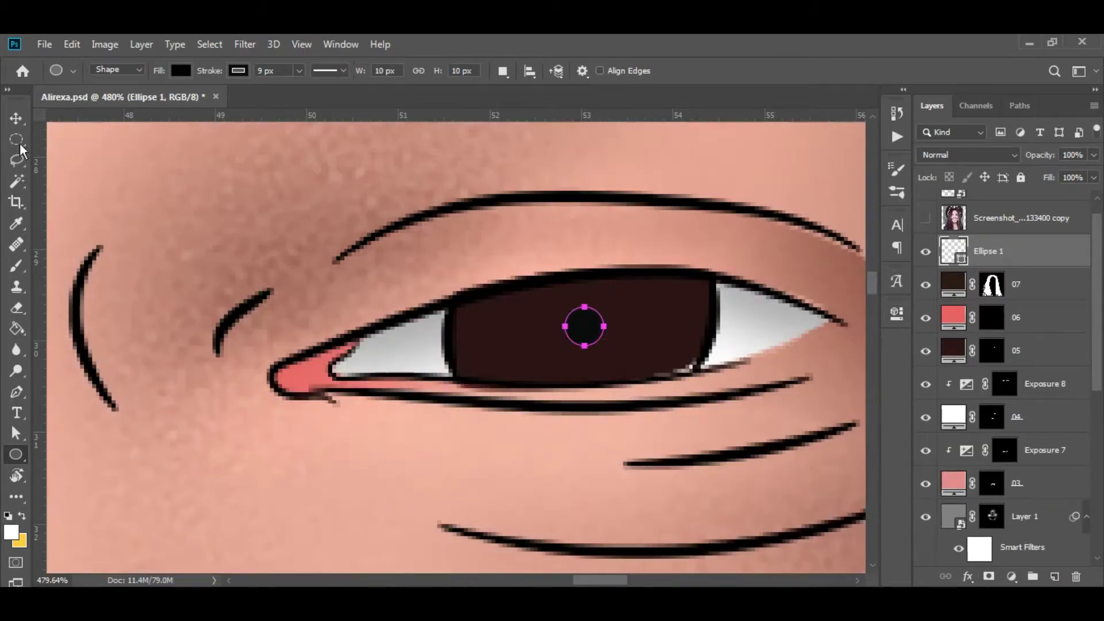
key("v")
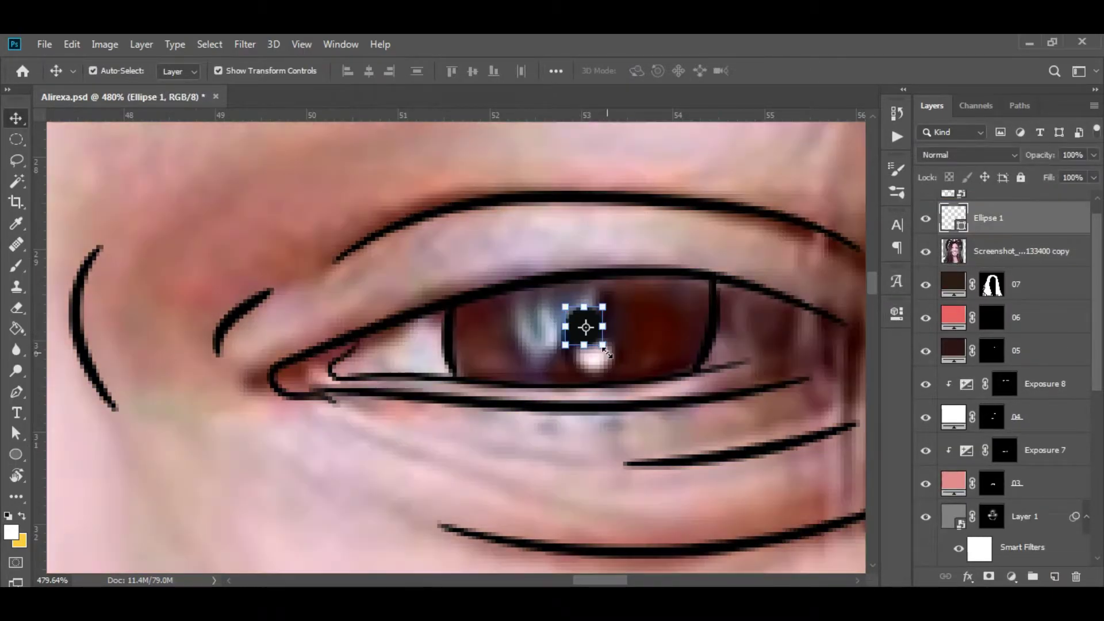
scroll(754, 401, "down", 2)
mouse_move(629, 384)
left_mouse_down()
mouse_move(229, 451)
mouse_move(333, 394)
left_mouse_up()
scroll(315, 292, "down", 4)
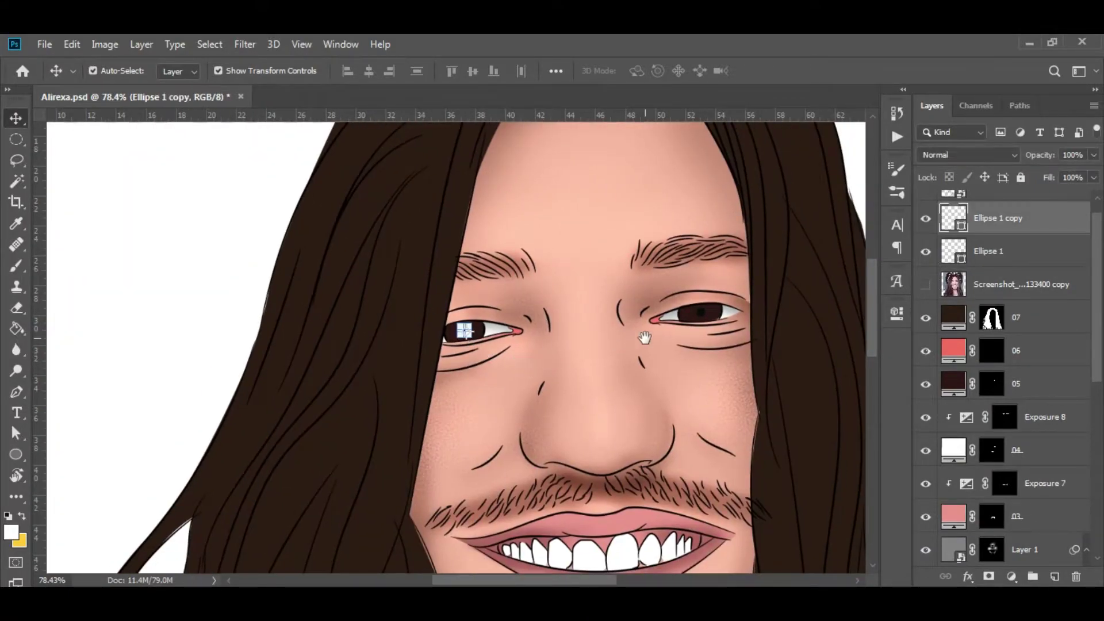
Step: Add an Exposure adjustment above the 05 iris layer with an inverted, hidden mask
scroll(645, 327, "up", 4)
scroll(597, 338, "up", 2)
left_click(547, 358)
left_click(1011, 576)
left_click(1016, 389)
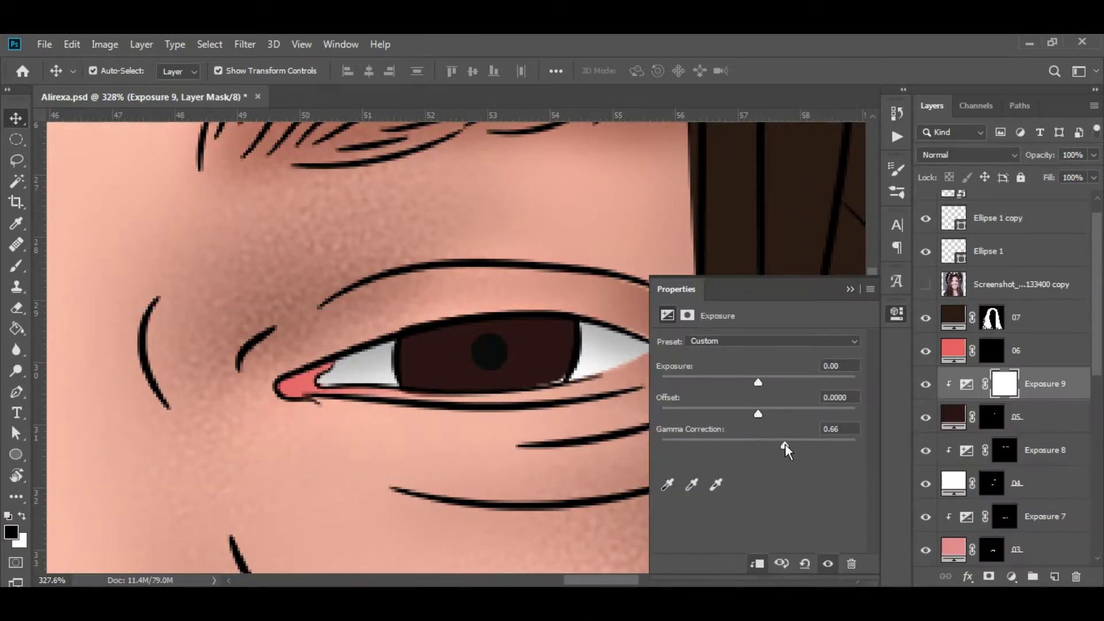
key("ctrl+i")
key("b")
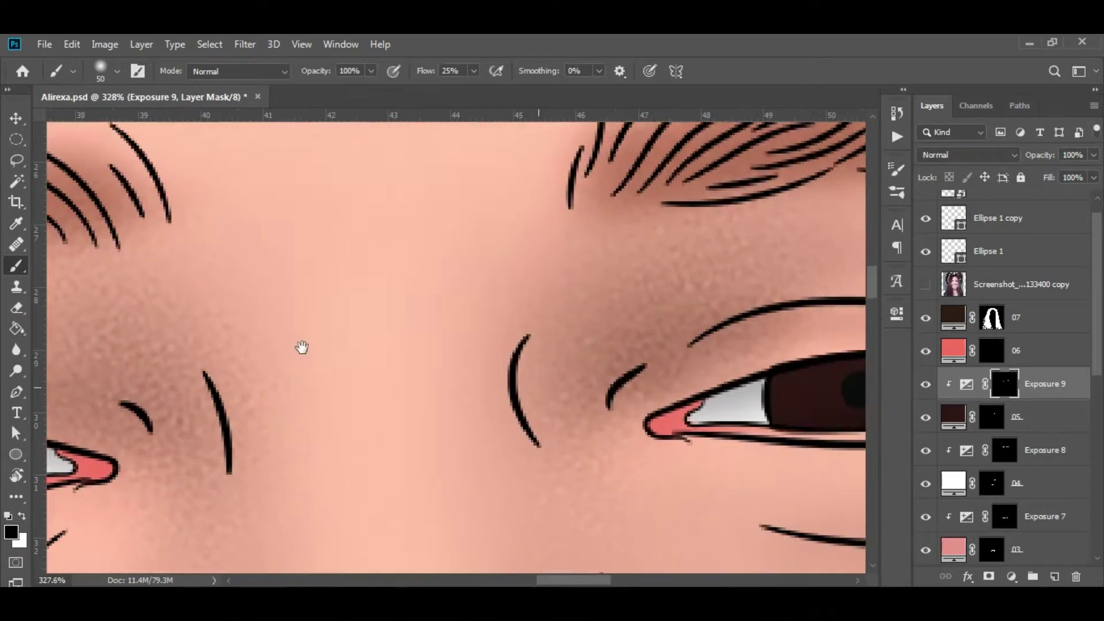
Step: Add a second Exposure adjustment and invert its mask to hide the effect
left_click(1011, 576)
left_click(1010, 383)
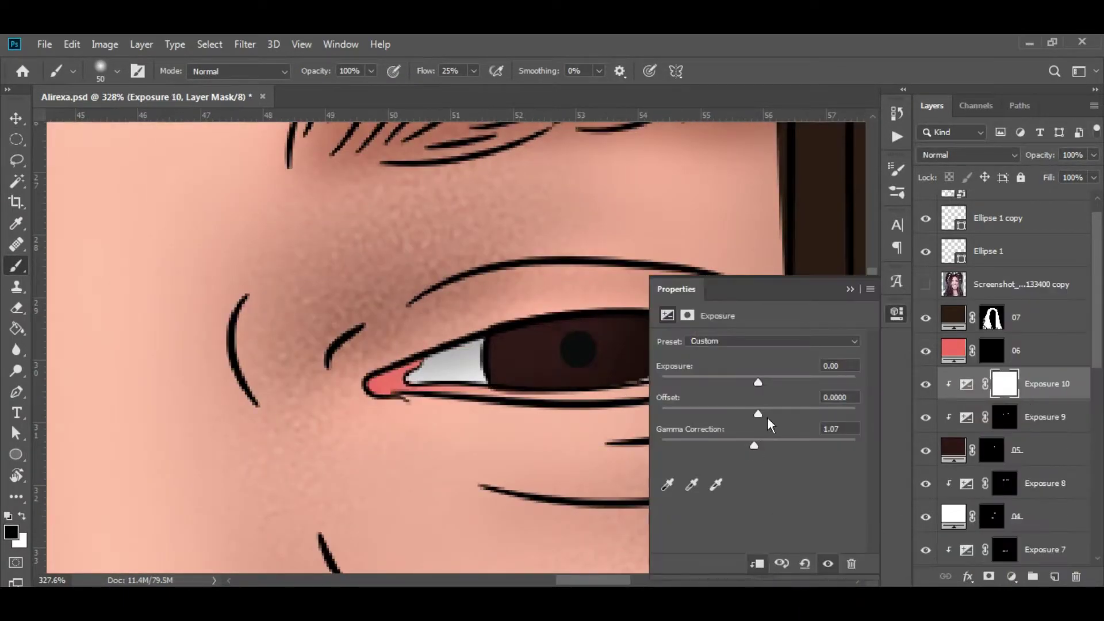
key("ctrl+i")
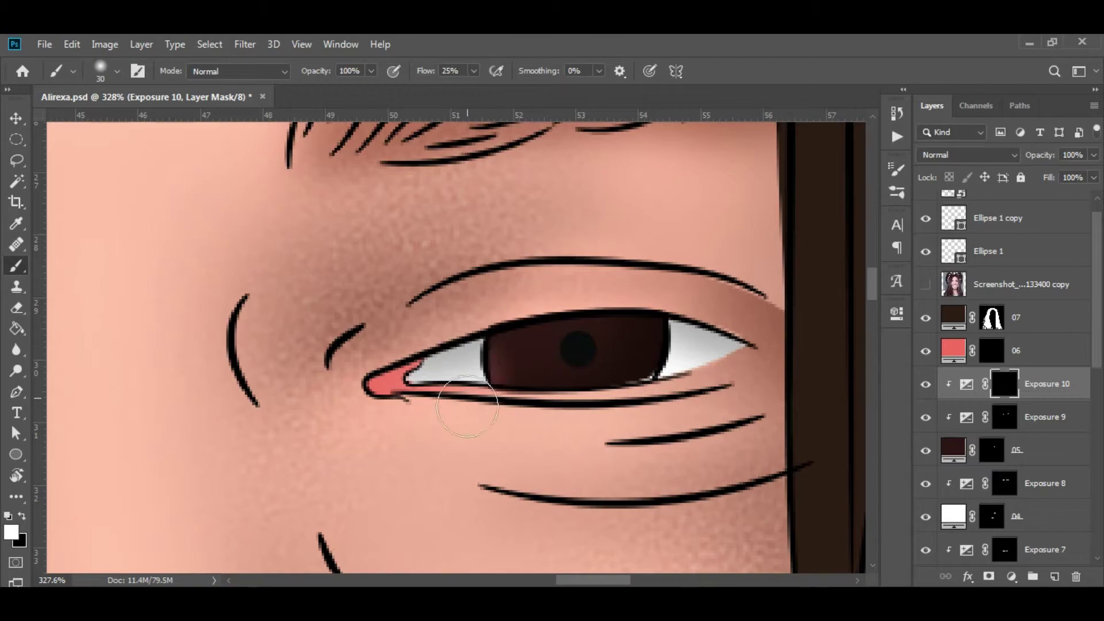
scroll(466, 406, "left", 5)
scroll(575, 206, "down", 5)
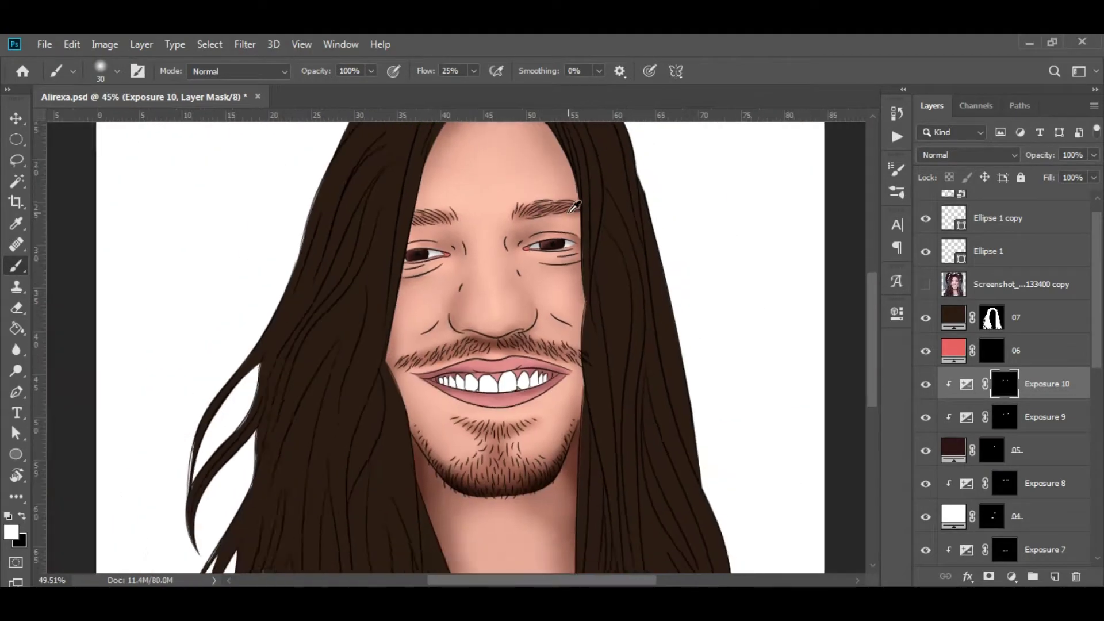
scroll(575, 206, "up", 5)
scroll(423, 376, "up", 1)
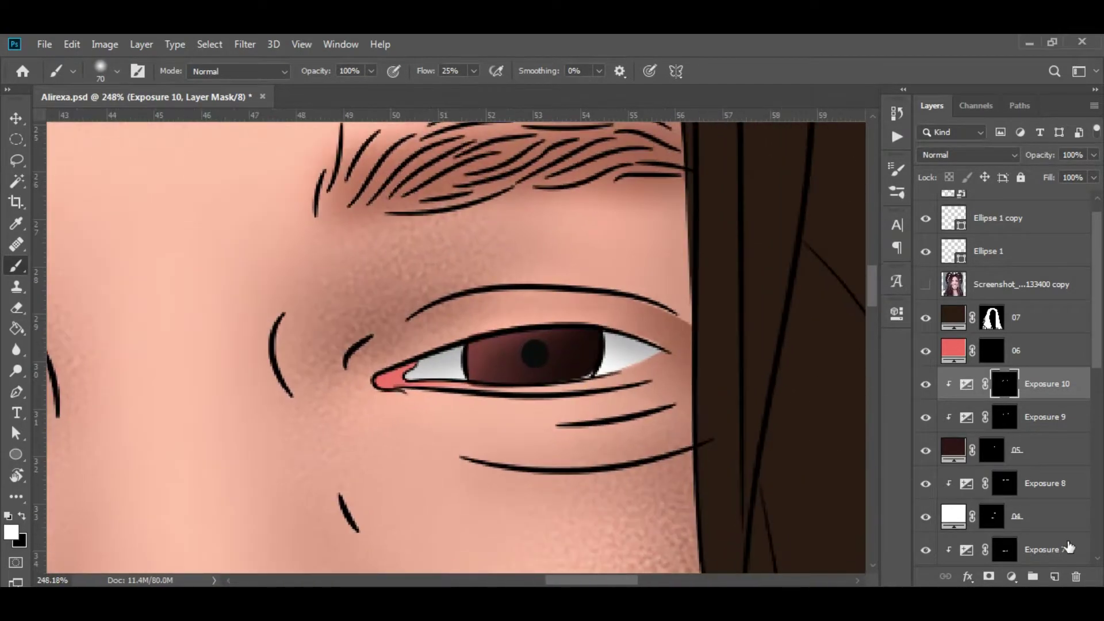
Step: Select the second pupil layer and switch to the Pen tool
left_click(1012, 217)
left_click(1011, 576)
key("Escape")
key("p")
scroll(537, 326, "up", 2)
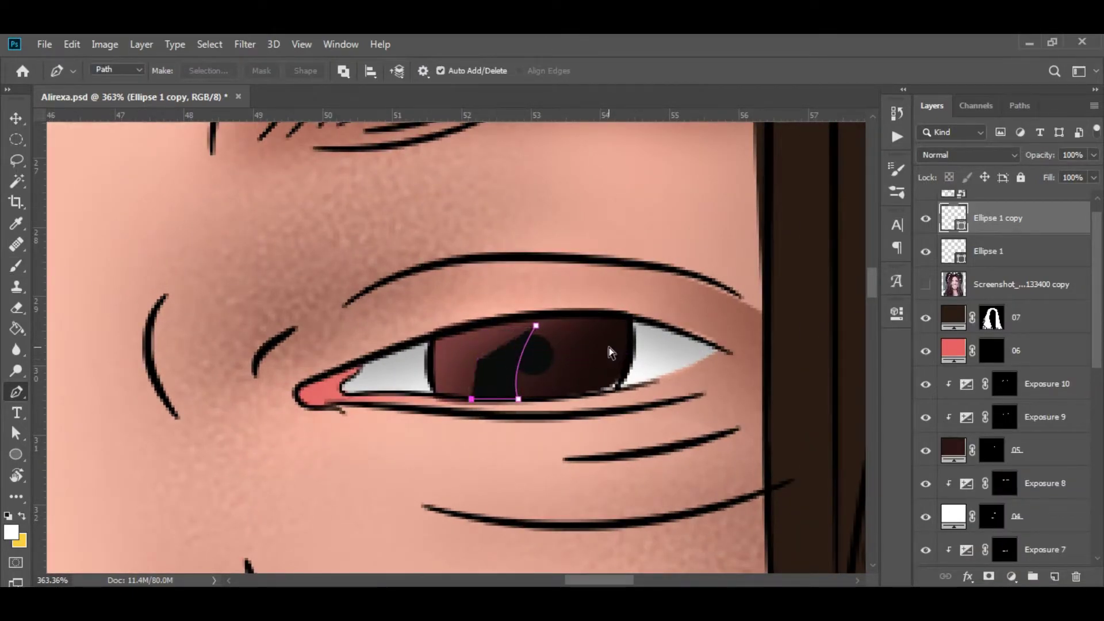
Step: Outline the iris reflection on a new layer and fill it with a Solid Color layer
key("ctrl+z")
key("ctrl+shift+alt+n")
left_click(476, 346)
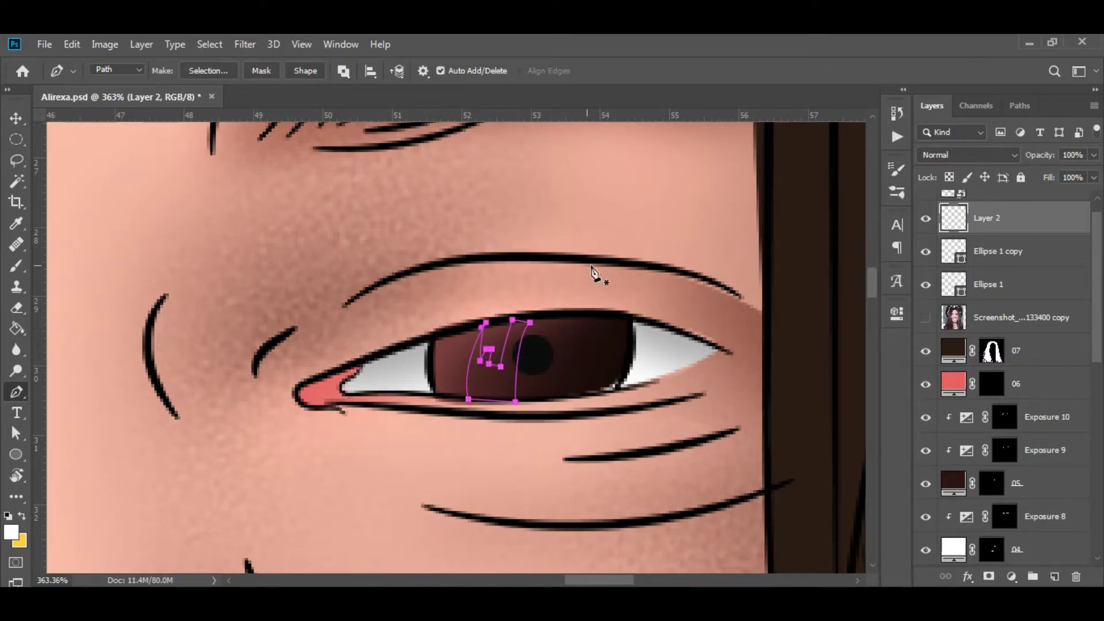
left_click(1011, 576)
left_click(1003, 239)
key("Return")
Step: Lower the reflection's opacity and free-transform it into shape
key("v")
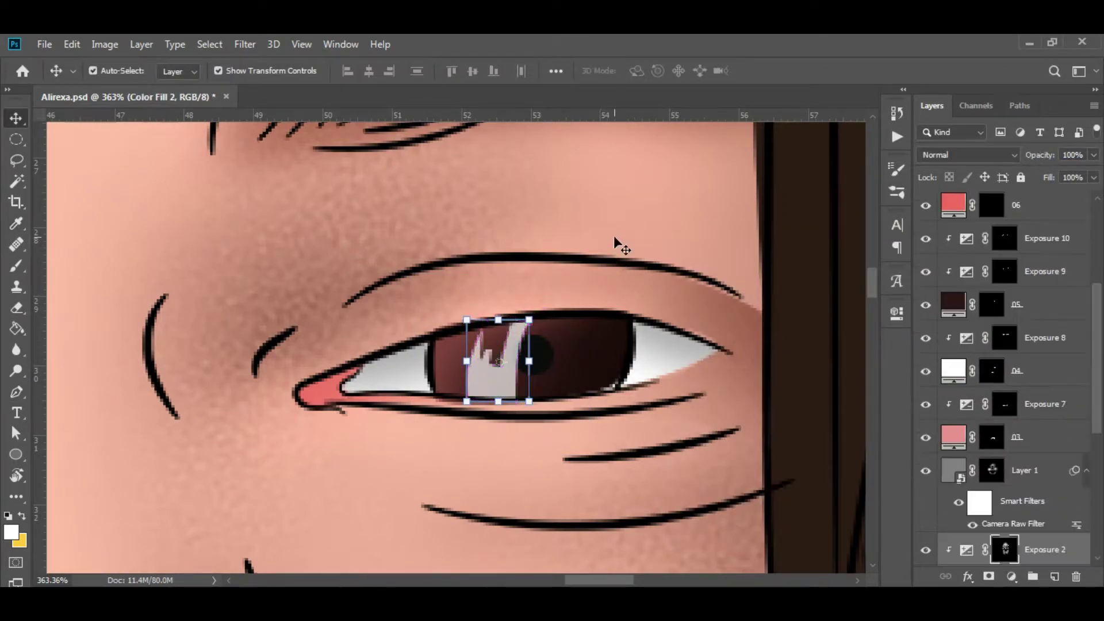
key("6")
key("8")
scroll(504, 332, "down", 5)
scroll(505, 332, "up", 5)
key("ctrl+t")
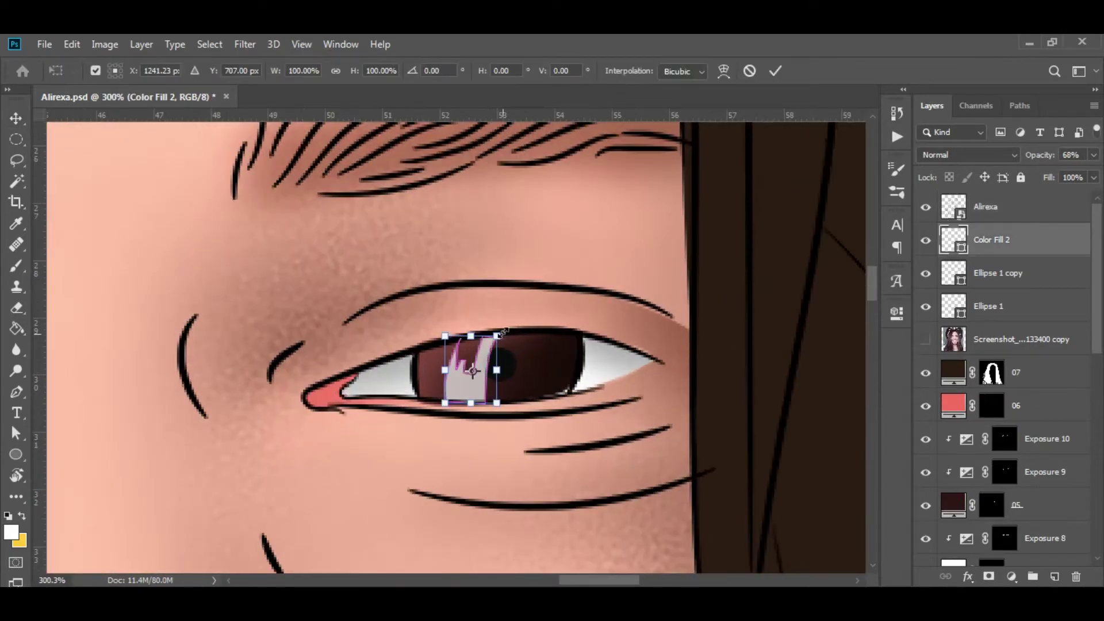
key("Return")
Step: Alt-drag a copy of the reflection onto the other eye, then select the Exposure 8 mask
scroll(504, 332, "down", 3)
left_click_drag(735, 340, 167, 404)
scroll(542, 365, "down", 3)
scroll(217, 328, "down", 3)
scroll(506, 342, "up", 2)
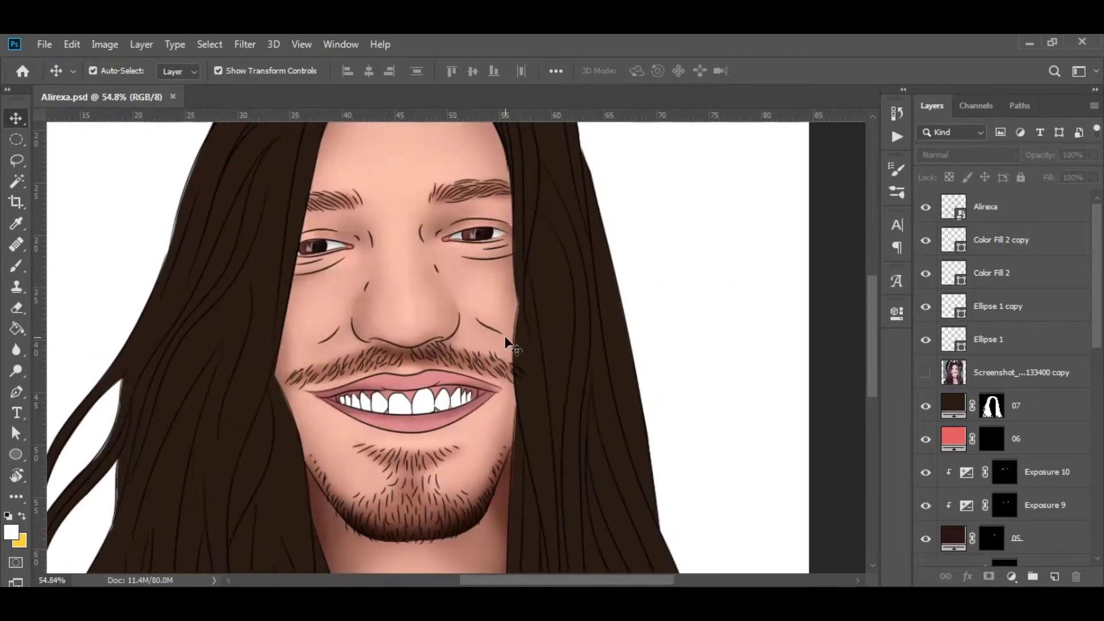
scroll(506, 342, "up", 2)
left_click(575, 345)
scroll(576, 345, "up", 4)
Step: Trace the teeth outlines with the Pen tool and load them as a selection
key("p")
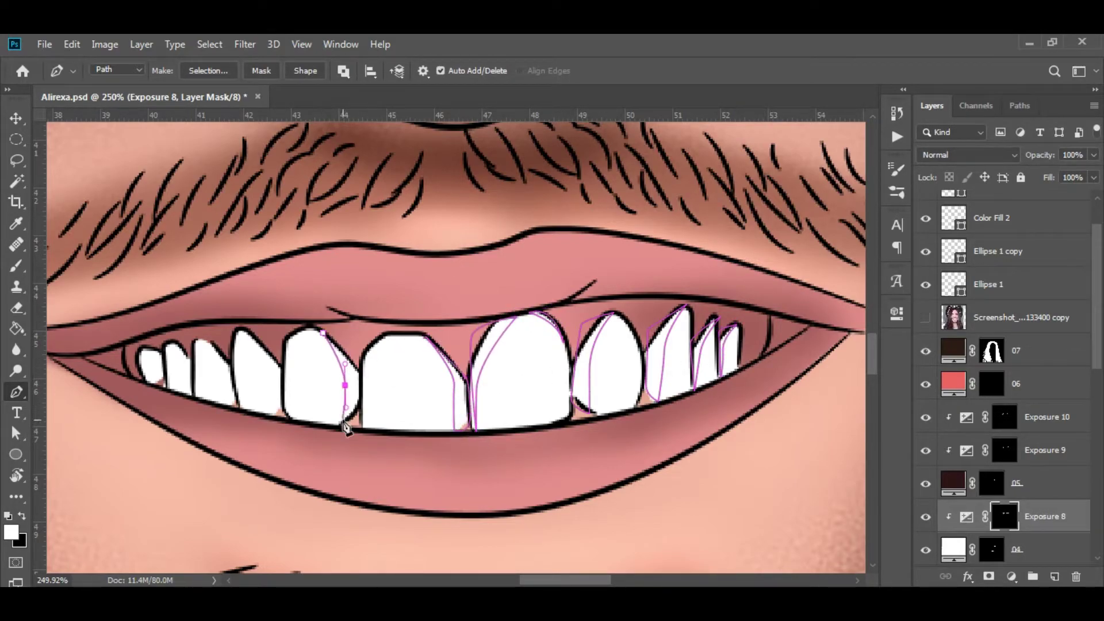
scroll(326, 341, "left", 5)
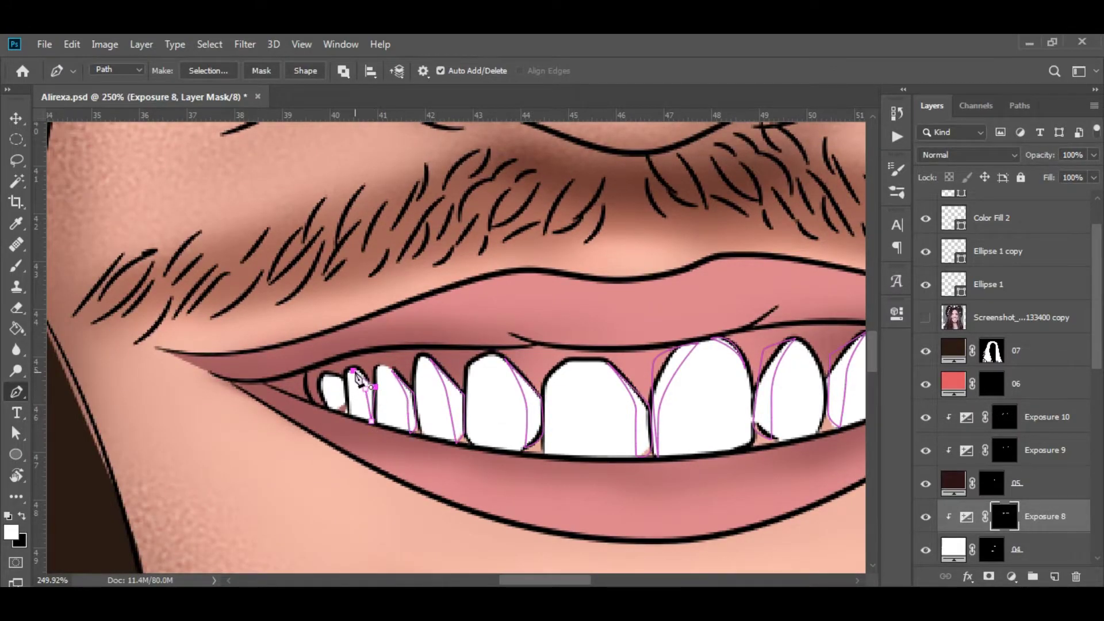
scroll(333, 384, "up", 1)
left_click(326, 405)
scroll(337, 417, "down", 5)
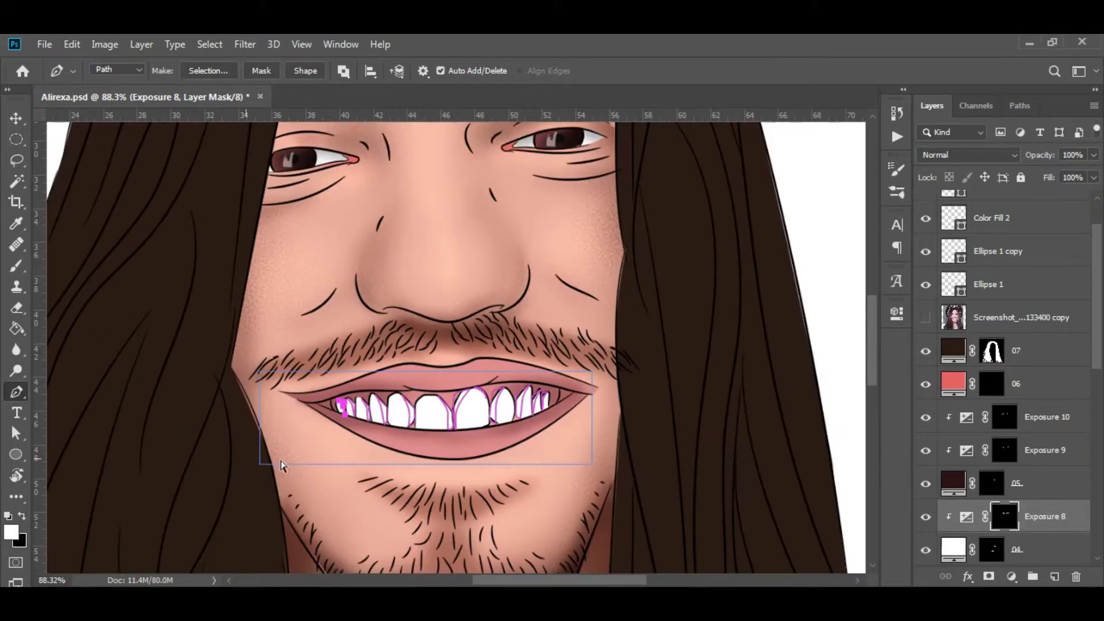
key("Return")
Step: Brush grey shading into the Exposure 8 mask along the teeth edges, then show the reference photo
scroll(296, 461, "up", 3)
scroll(537, 333, "down", 5)
key("b")
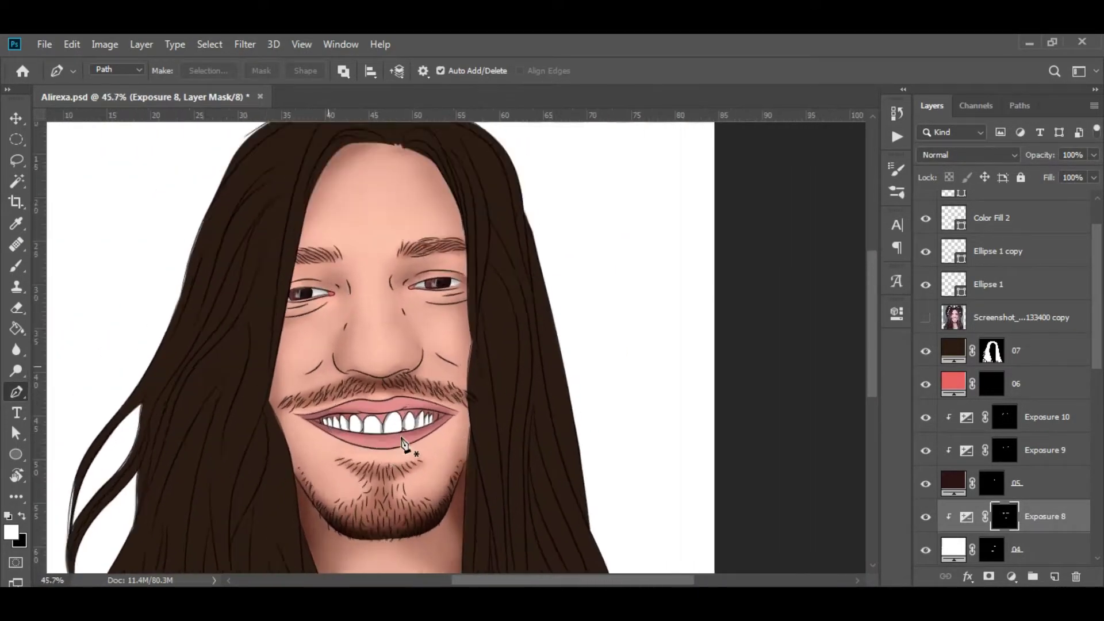
scroll(407, 451, "up", 5)
scroll(535, 309, "down", 1)
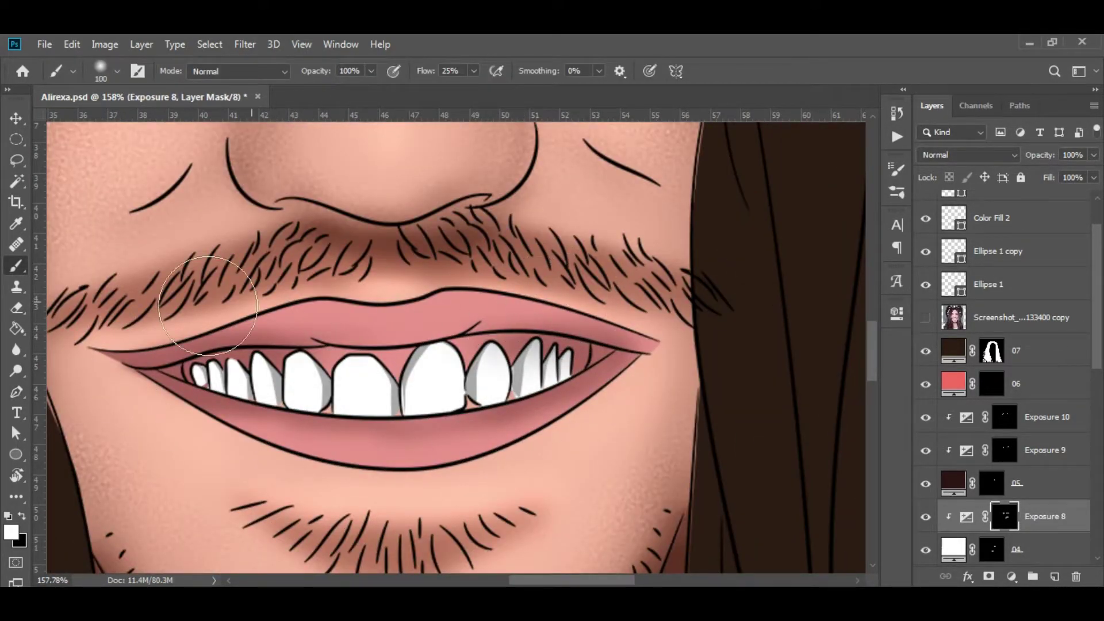
scroll(535, 308, "down", 2)
scroll(535, 308, "down", 2)
scroll(1006, 317, "up", 2)
left_click(926, 373)
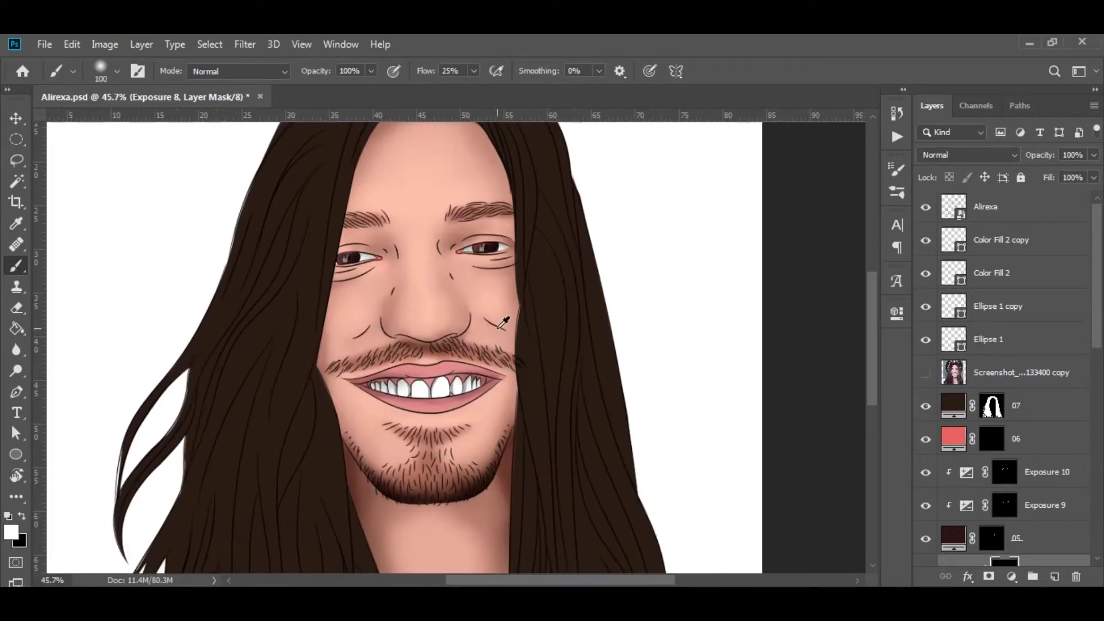
Step: Try a pinker hue on skin fill layer 02, then cancel to keep the peach colour
scroll(1006, 374, "down", 3)
double_click(953, 437)
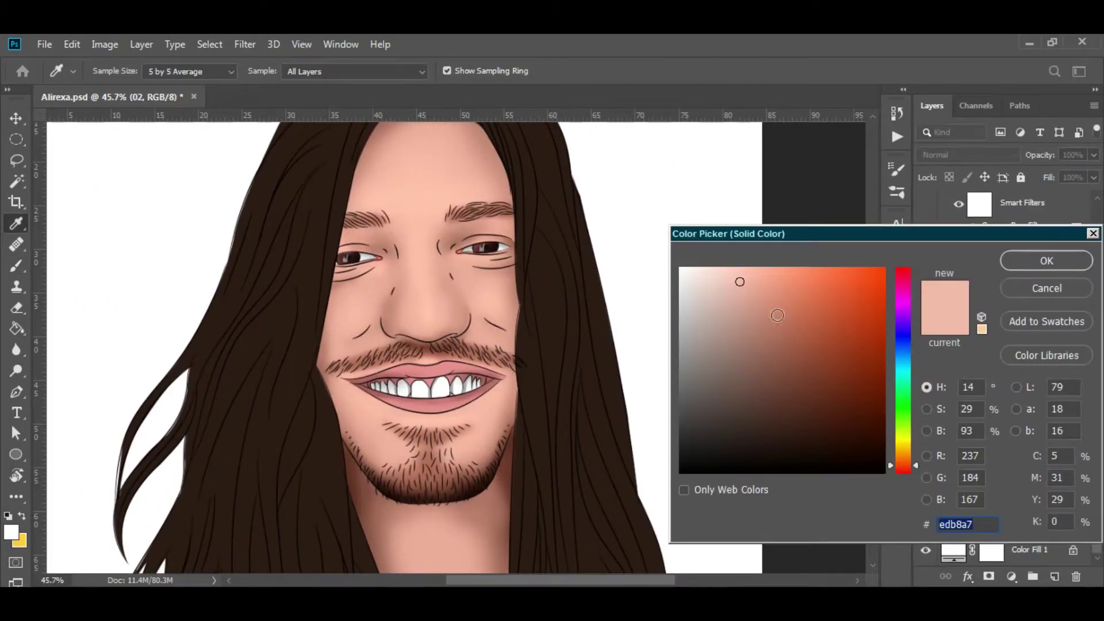
left_click_drag(902, 466, 904, 269)
left_click_drag(727, 273, 716, 286)
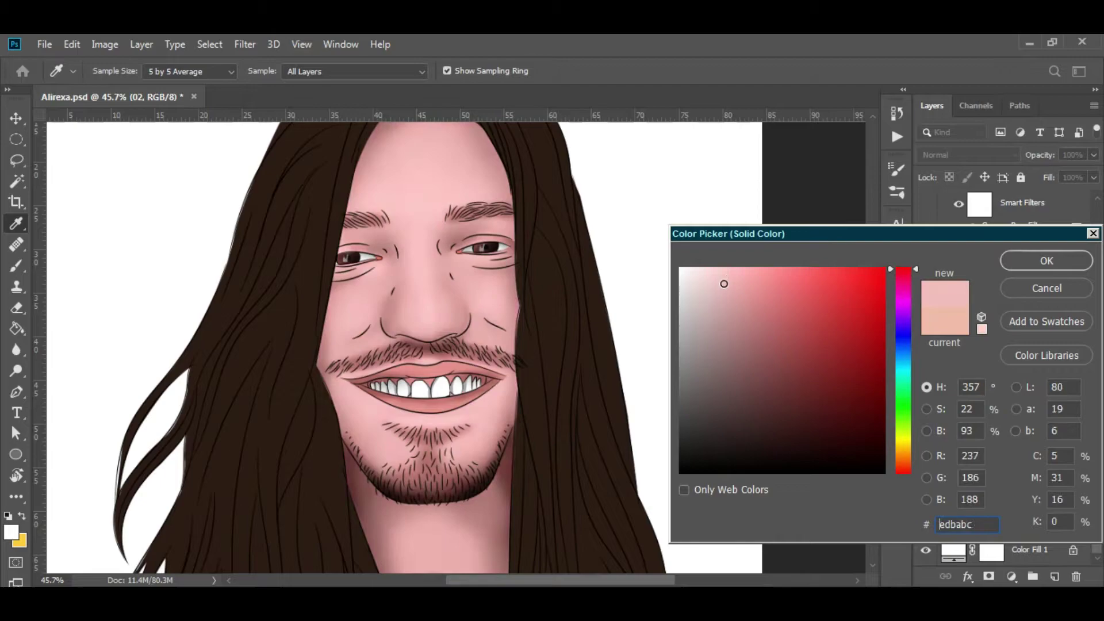
left_click(1046, 288)
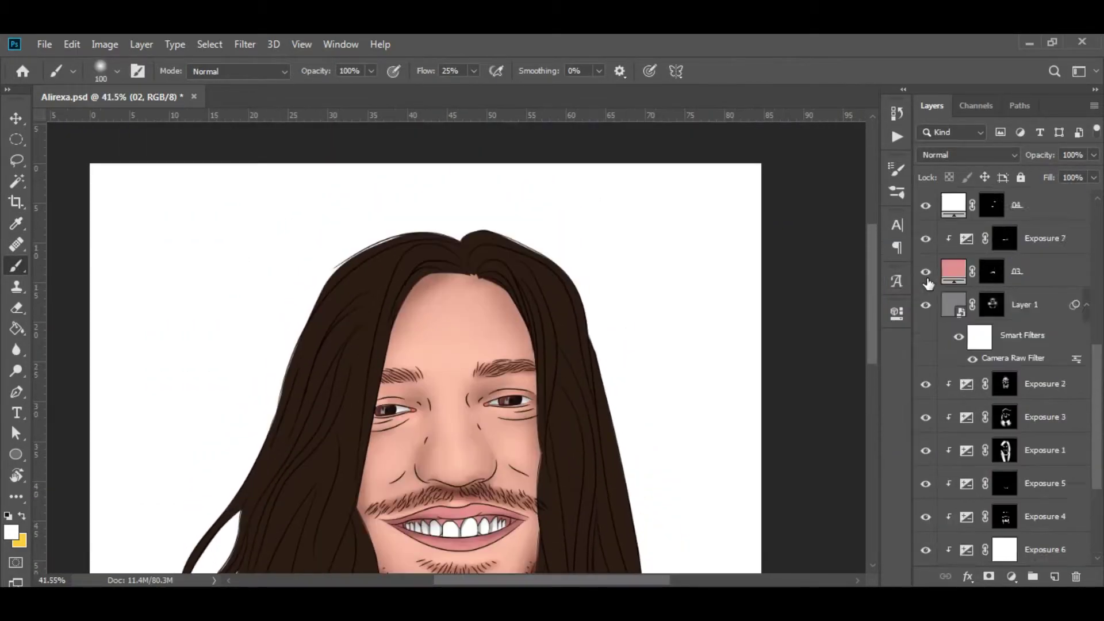
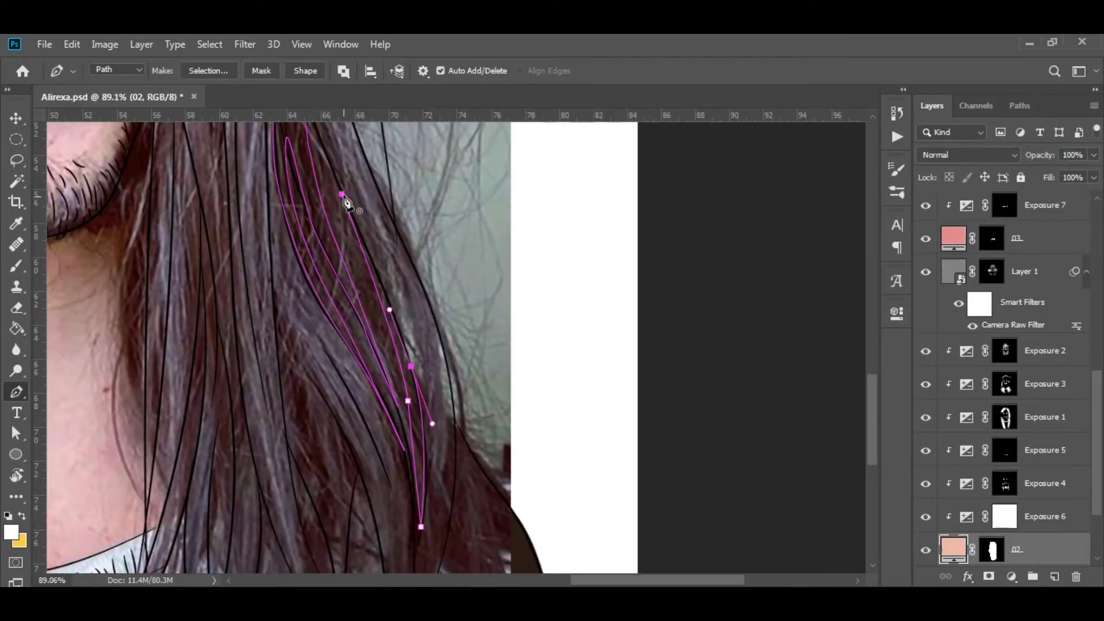
Step: Finish the hair strand path running down to the shoulder
scroll(484, 352, "down", 5)
left_click(483, 339)
scroll(479, 326, "up", 2)
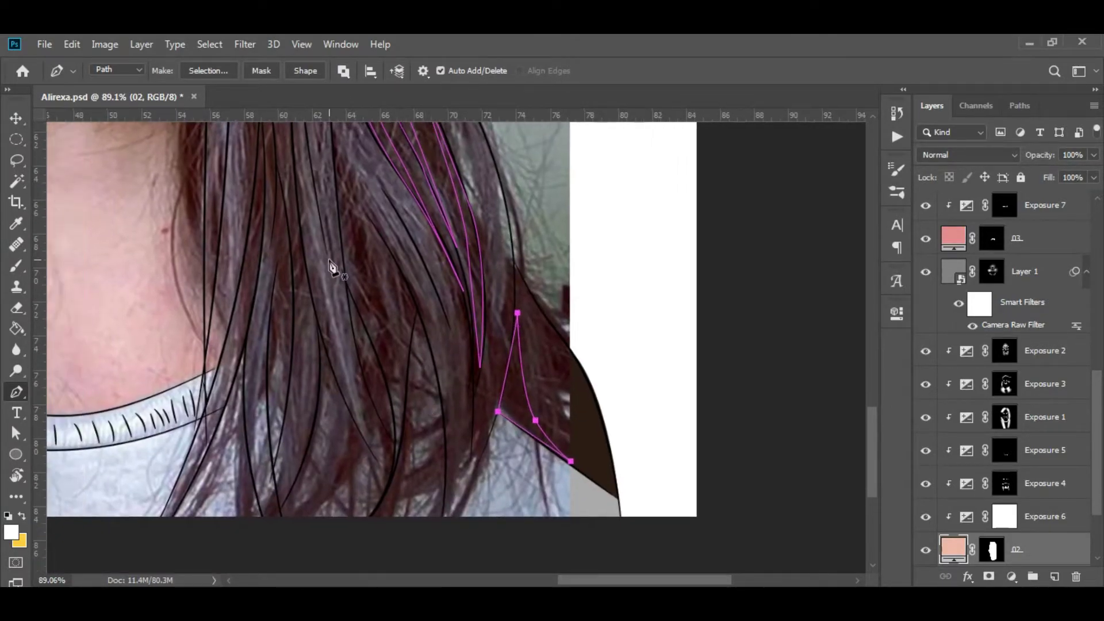
left_click(340, 209)
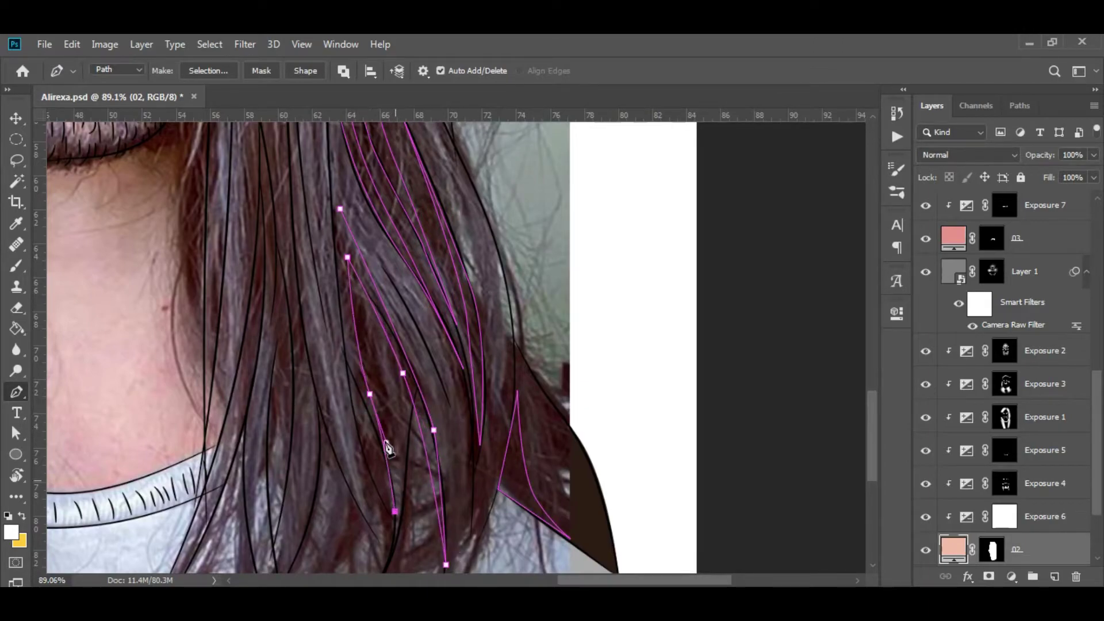
scroll(346, 219, "down", 5)
scroll(534, 401, "up", 4)
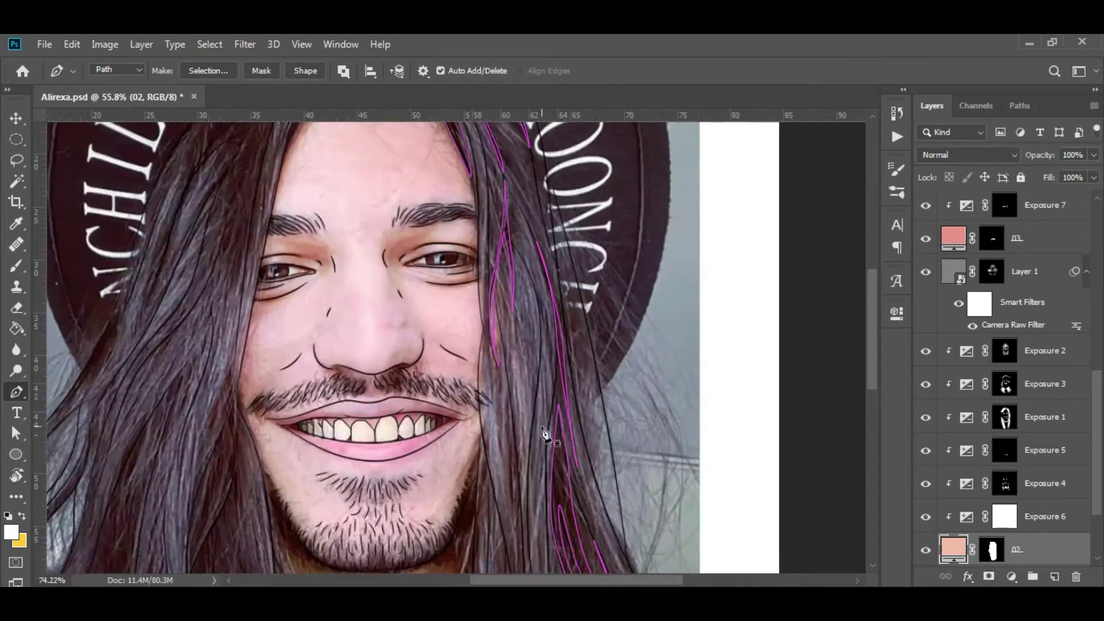
scroll(528, 244, "down", 5)
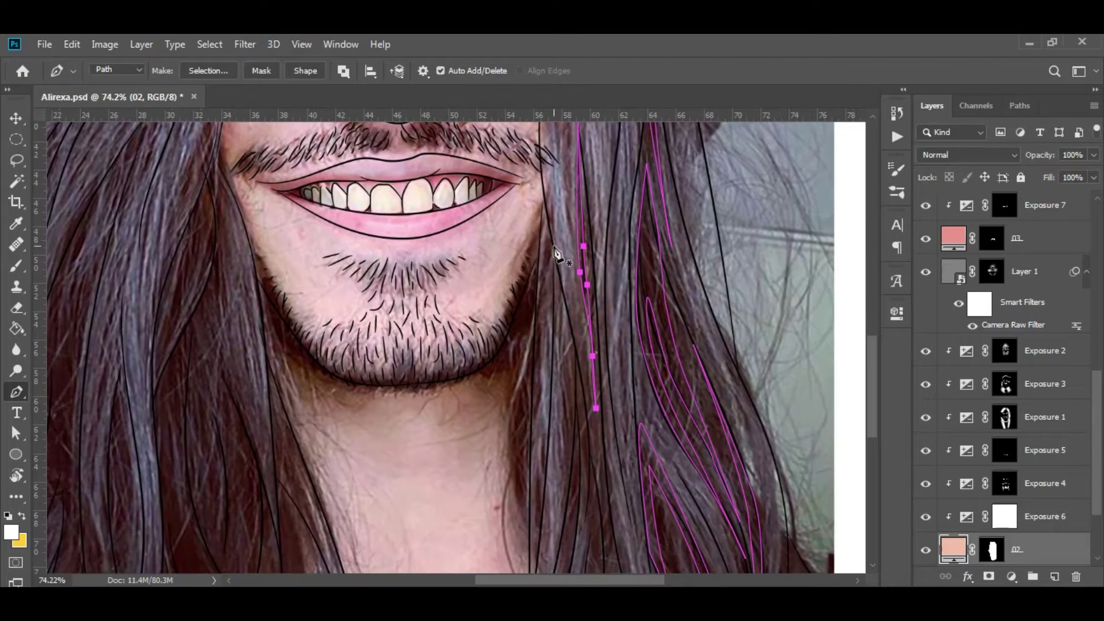
scroll(558, 166, "down", 5)
Step: Trace new strand paths on the hair to the right of the chin
left_click(540, 189)
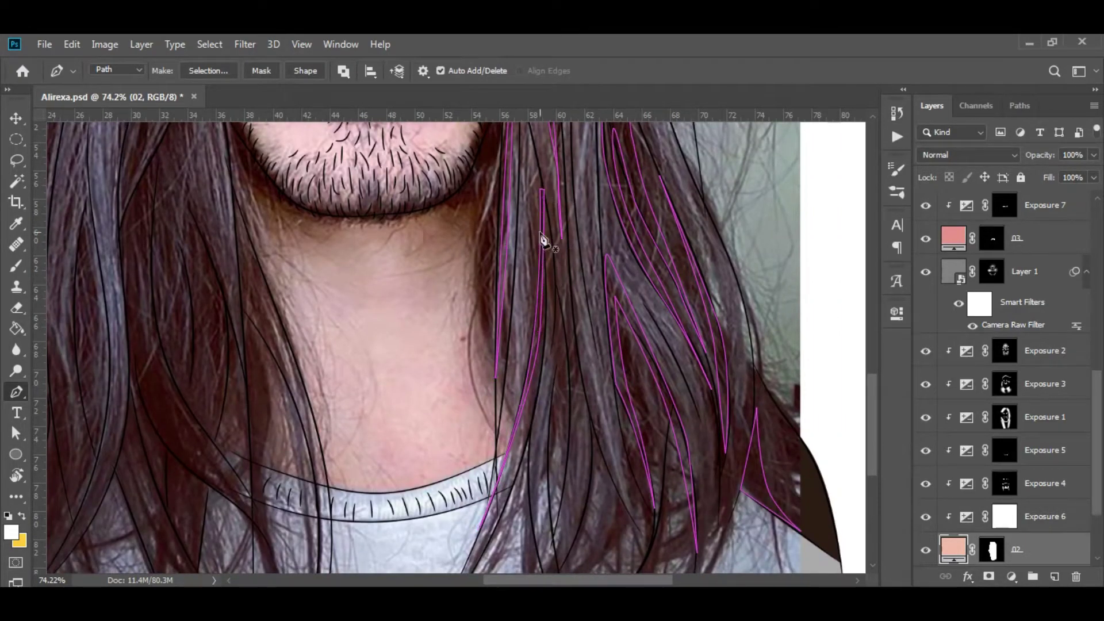
scroll(555, 346, "down", 2)
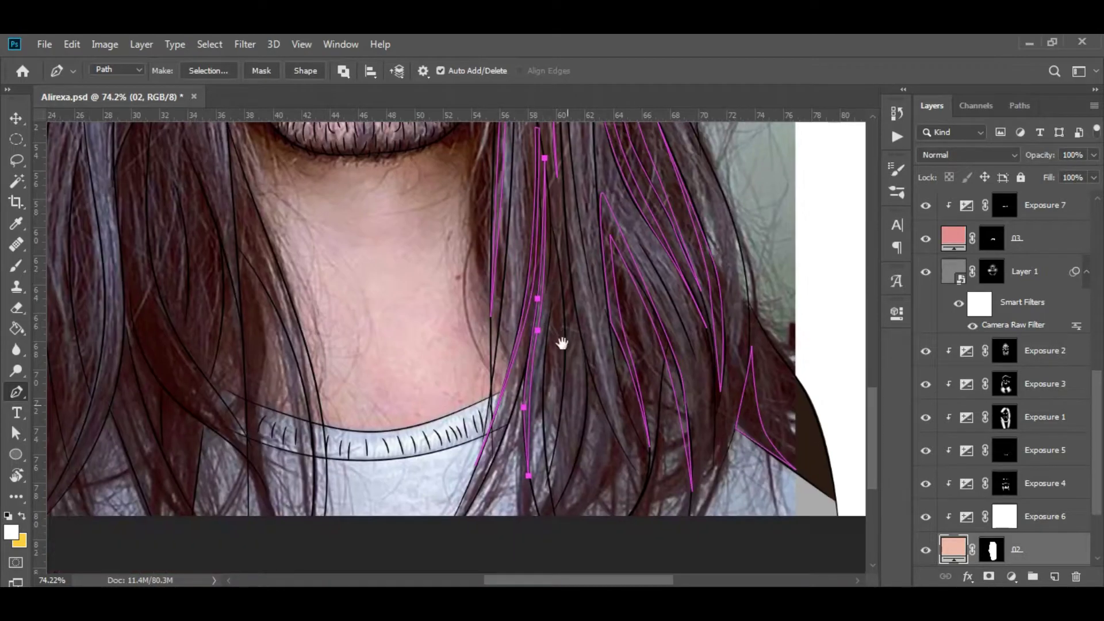
left_click_drag(570, 396, 566, 445)
scroll(503, 135, "right", 2)
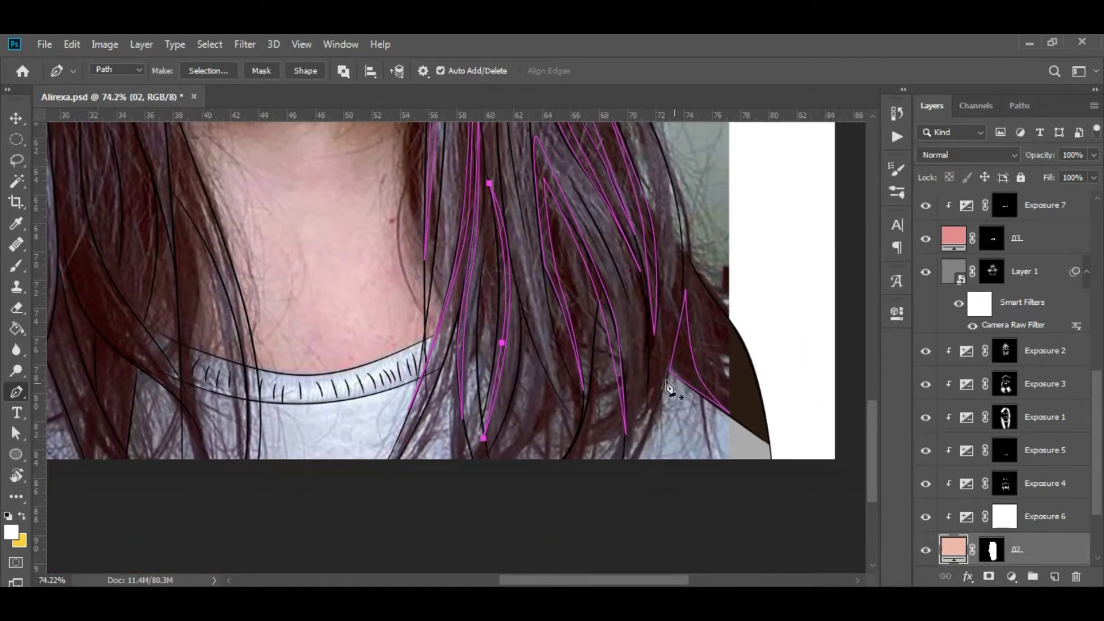
left_click(505, 168)
scroll(489, 325, "up", 4)
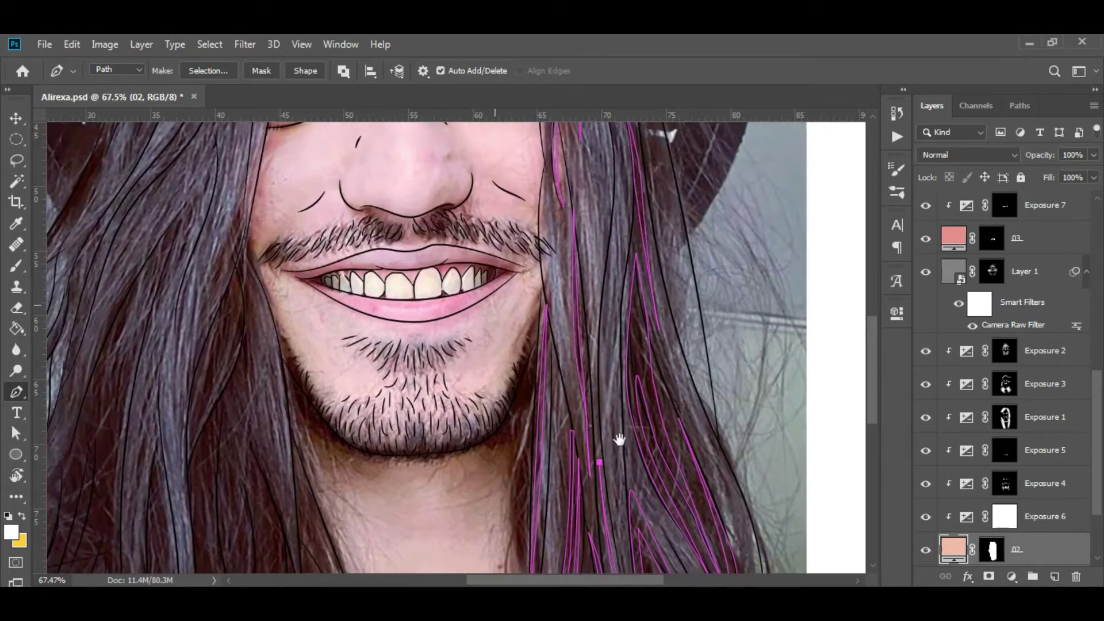
scroll(553, 233, "up", 1)
scroll(567, 318, "down", 3)
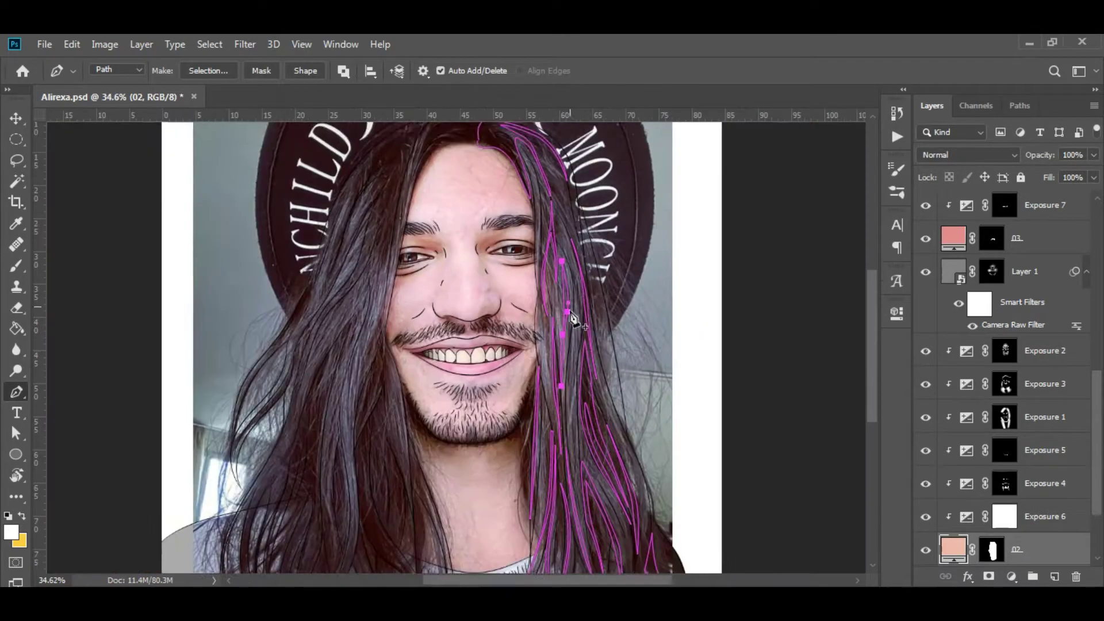
scroll(569, 316, "down", 2)
scroll(504, 356, "up", 3)
scroll(452, 356, "up", 1)
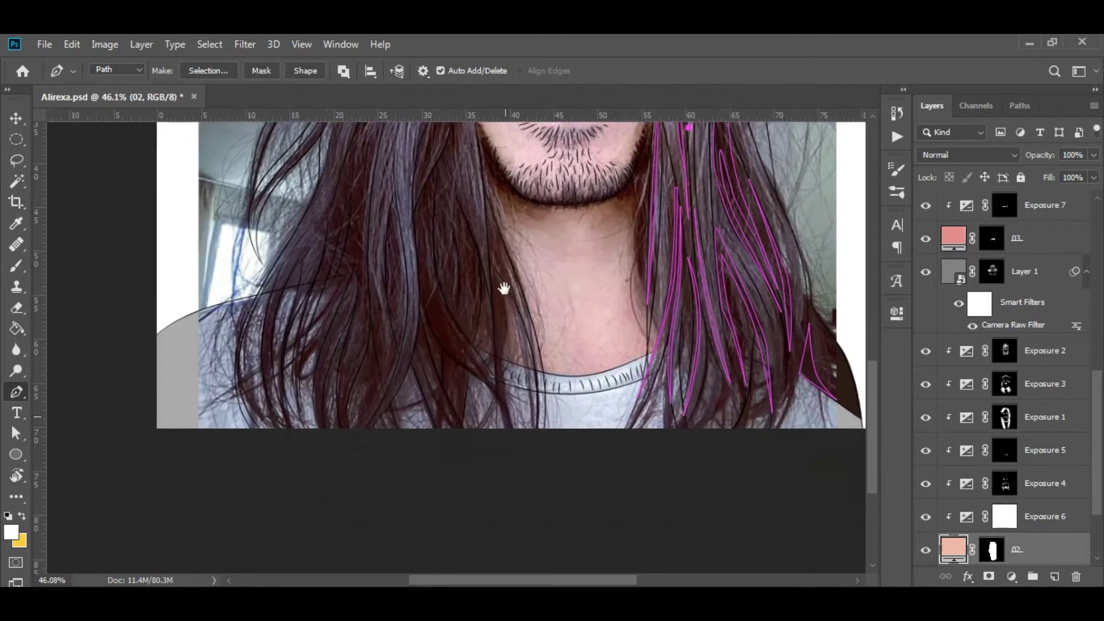
scroll(504, 288, "up", 1)
scroll(503, 207, "up", 2)
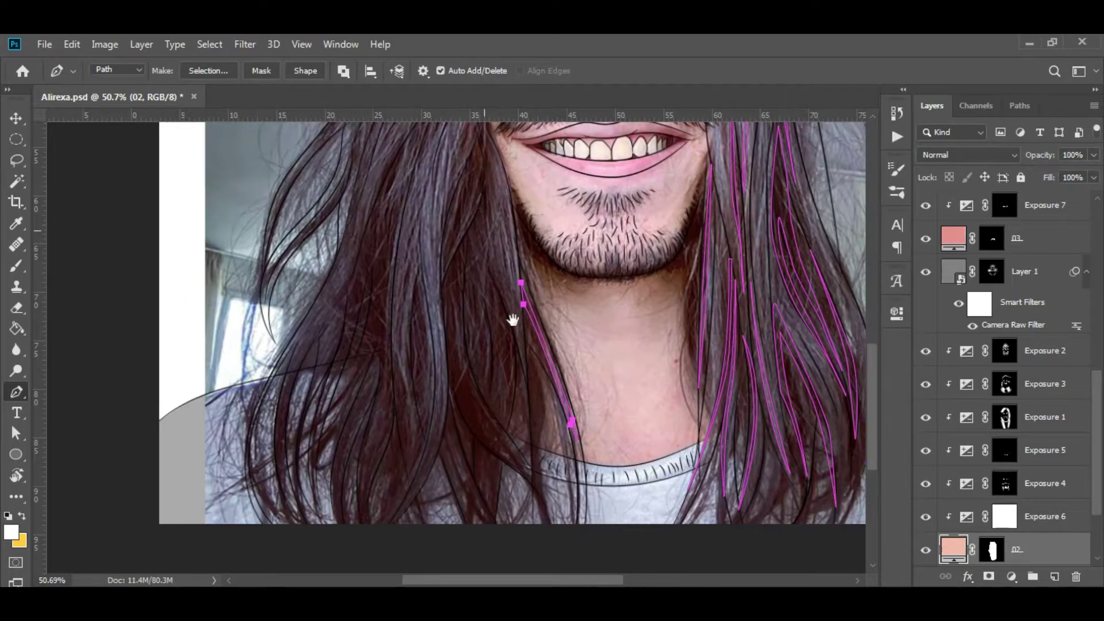
Step: Trace a curved strand from below the chin down to the shirt collar
left_click(487, 185)
left_click_drag(492, 236, 501, 266)
left_click(525, 473)
mouse_move(456, 343)
left_mouse_down()
mouse_move(456, 266)
mouse_move(457, 345)
left_mouse_up()
Step: Trace a curved strand running down the left side of the hair
left_click(479, 257)
scroll(482, 267, "down", 2)
left_click(443, 130)
mouse_move(401, 474)
left_mouse_down()
mouse_move(353, 539)
mouse_move(405, 449)
left_mouse_up()
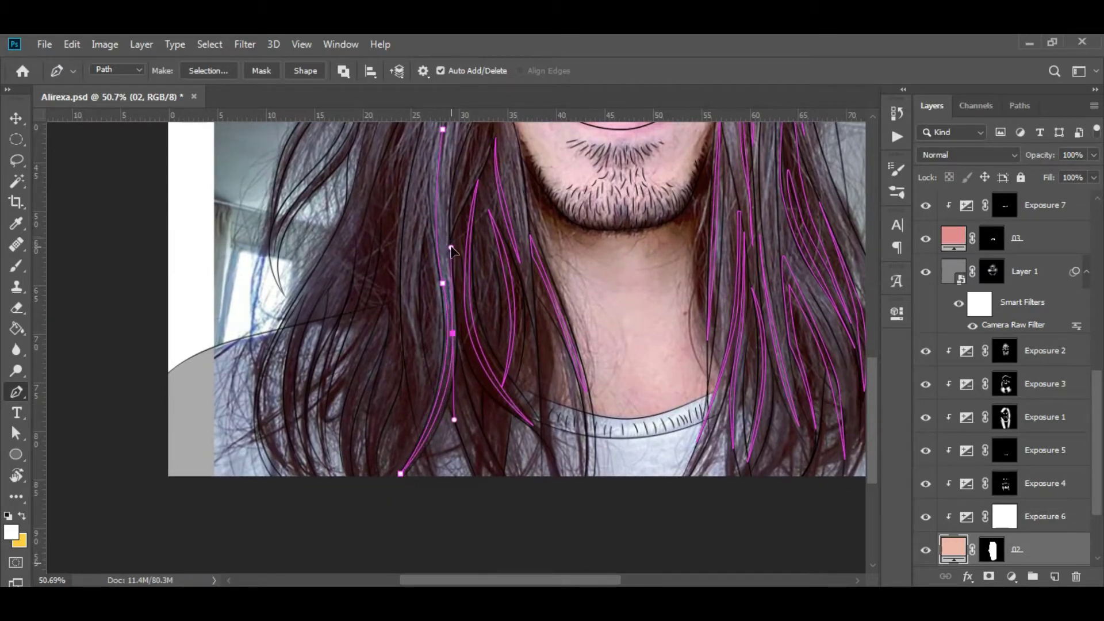
scroll(452, 300, "up", 3)
scroll(394, 362, "down", 2)
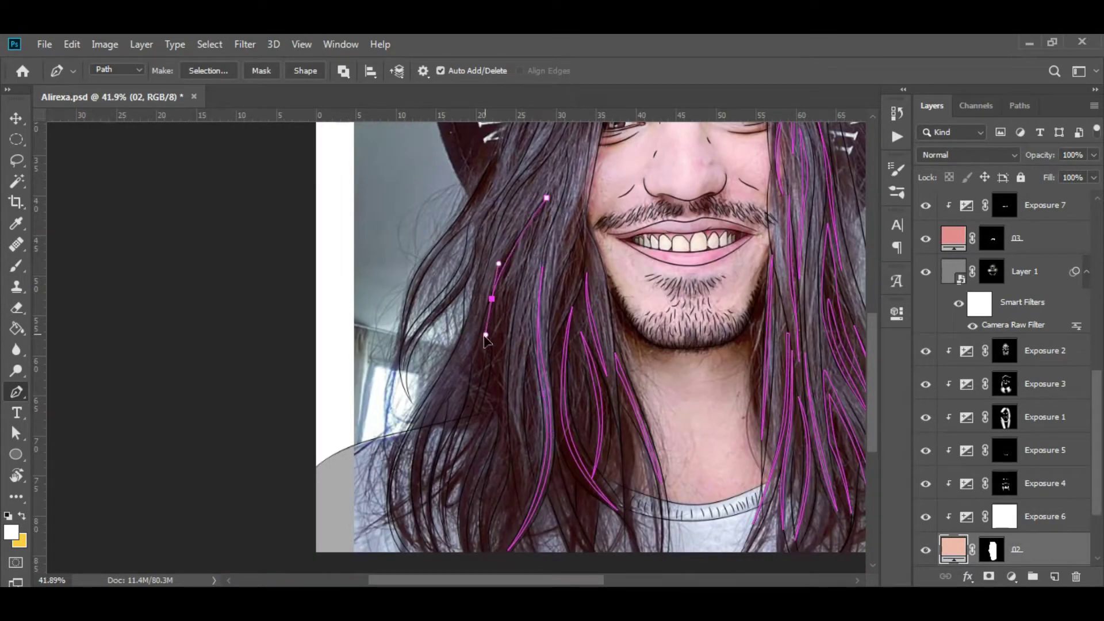
left_click(459, 429)
scroll(492, 295, "up", 2)
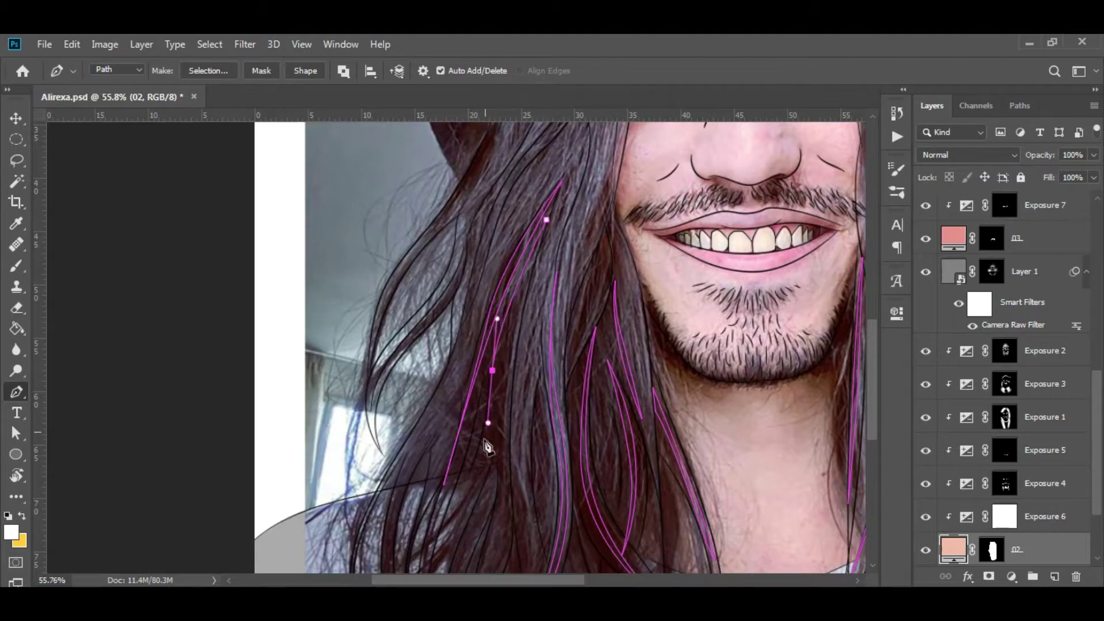
scroll(539, 253, "down", 5)
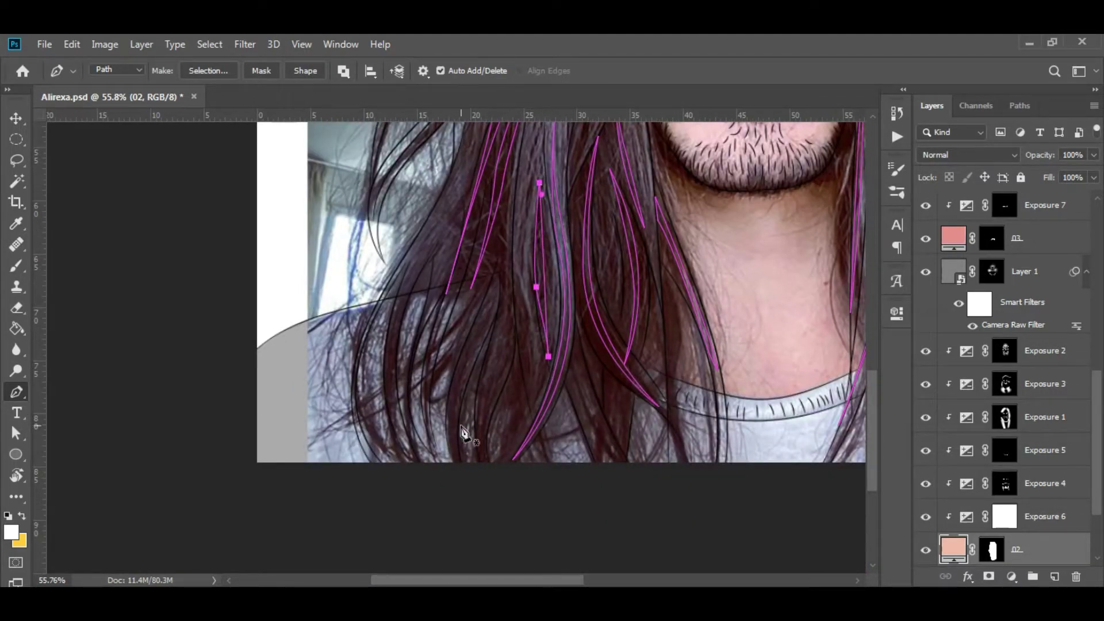
scroll(518, 322, "up", 10)
Step: Trace more curved strand paths along the left hairline
scroll(721, 245, "up", 5)
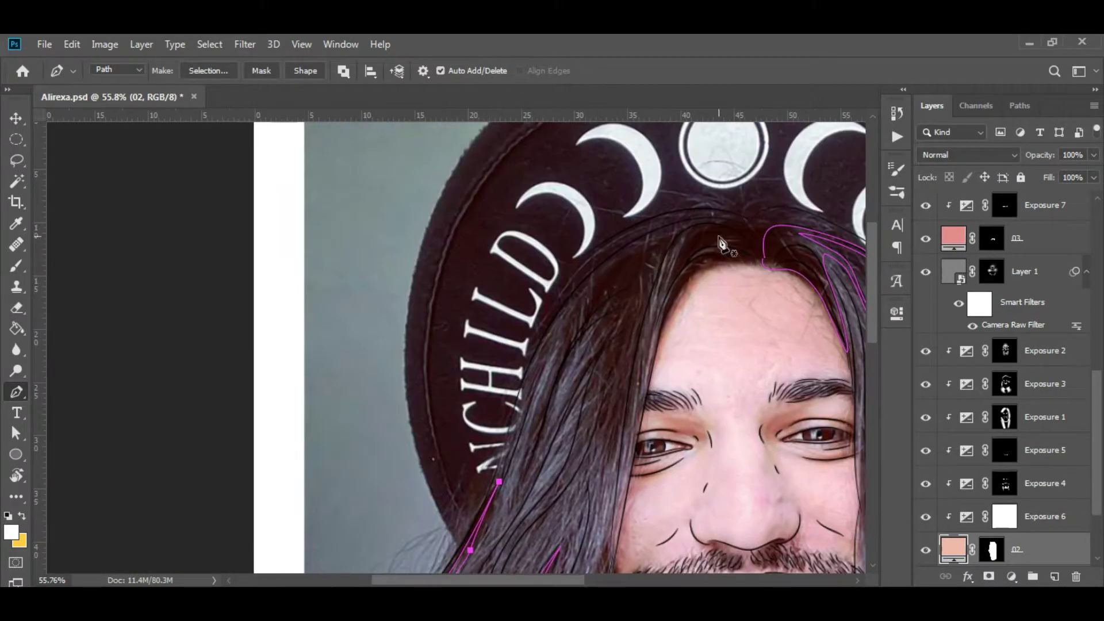
left_click(682, 250)
left_click(643, 379)
scroll(727, 254, "up", 3)
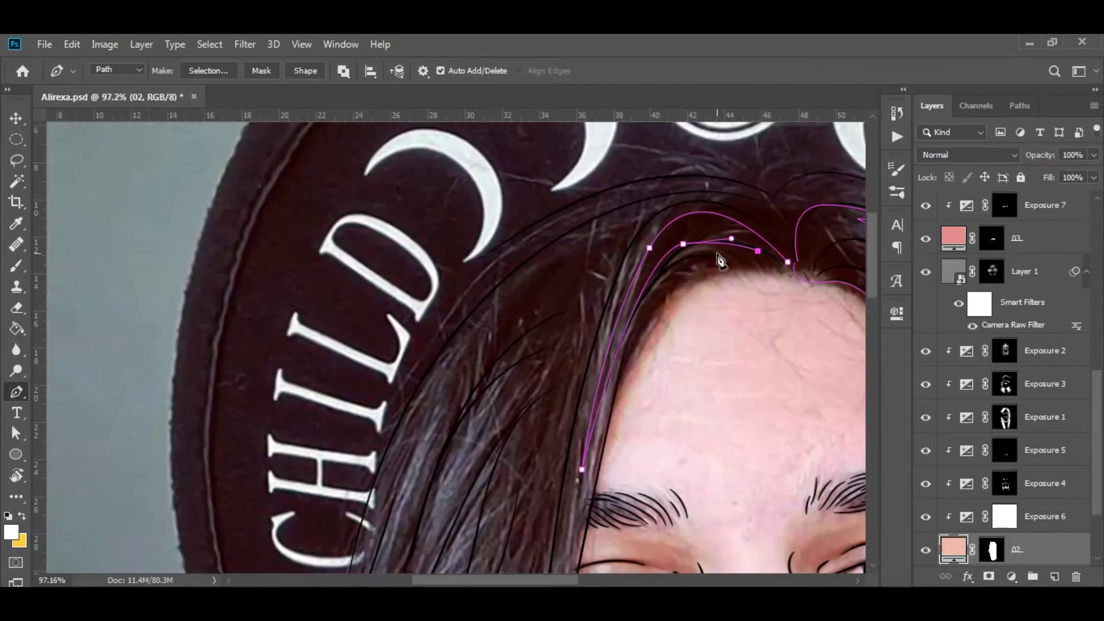
scroll(782, 270, "down", 2)
left_click(679, 221)
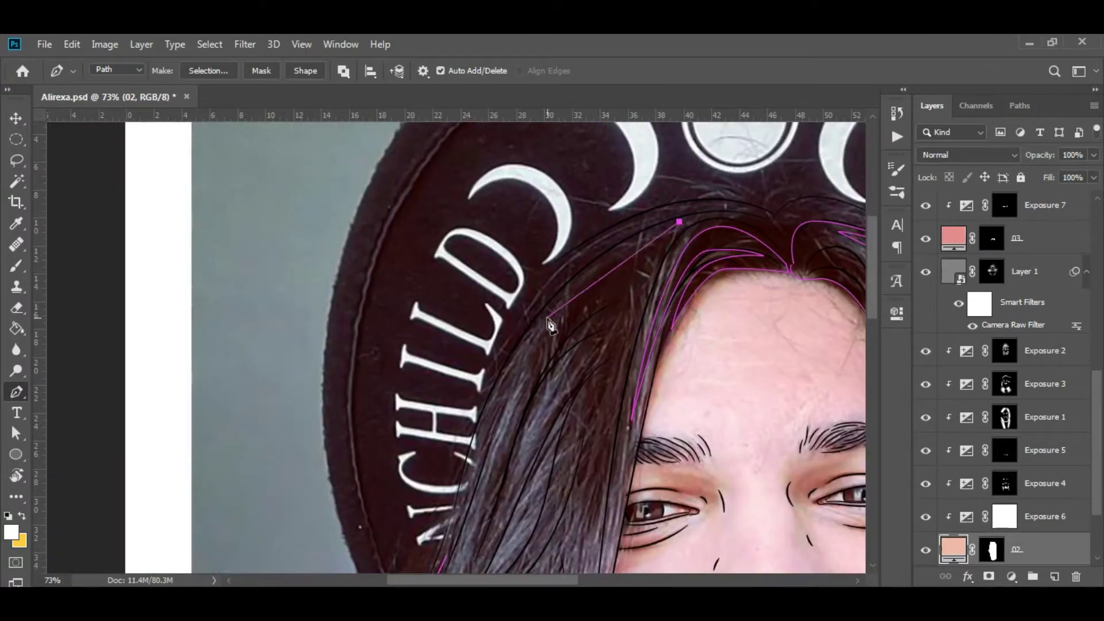
left_click_drag(547, 319, 547, 356)
left_click(513, 388)
Step: Extend a strand down from the hairline and finish the left hair strand
scroll(574, 197, "down", 3)
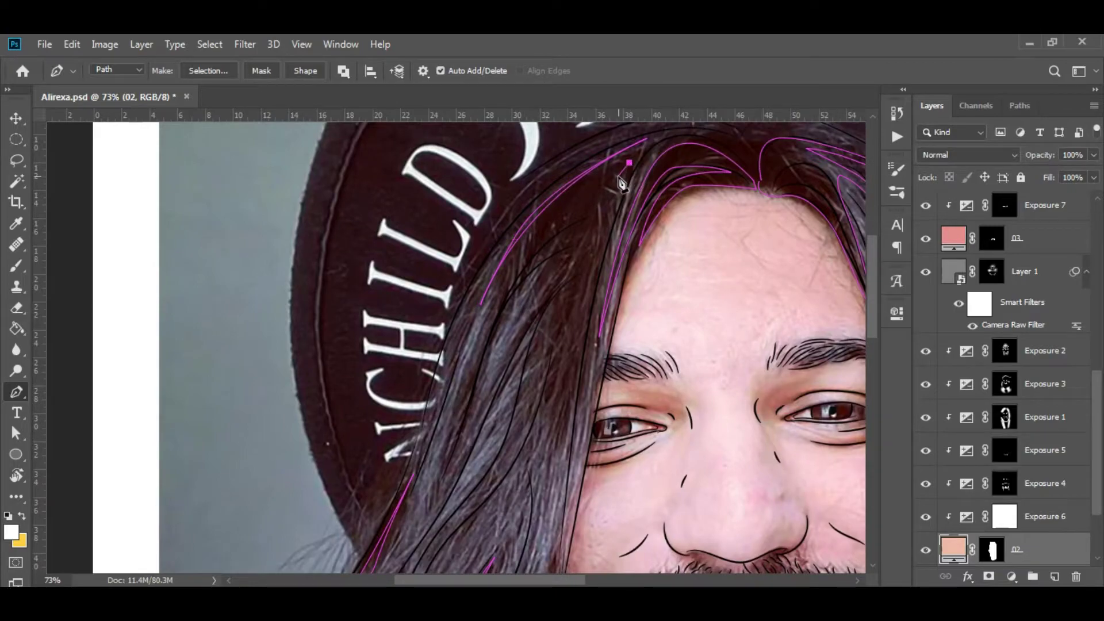
left_click_drag(570, 313, 562, 356)
scroll(628, 175, "left", 3)
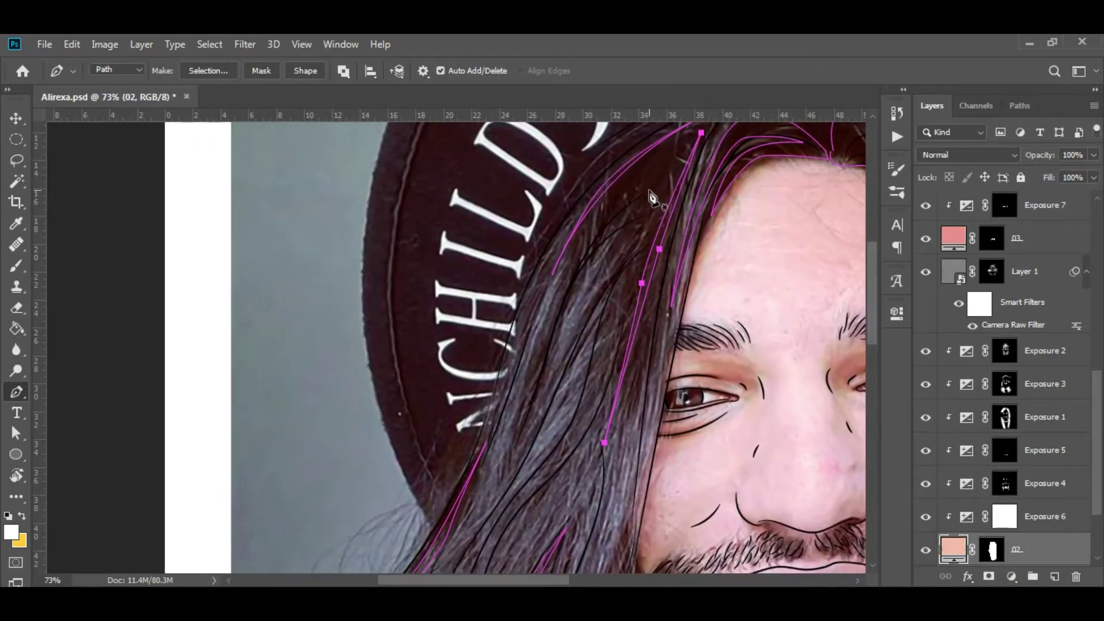
left_click(562, 300)
left_click(538, 385)
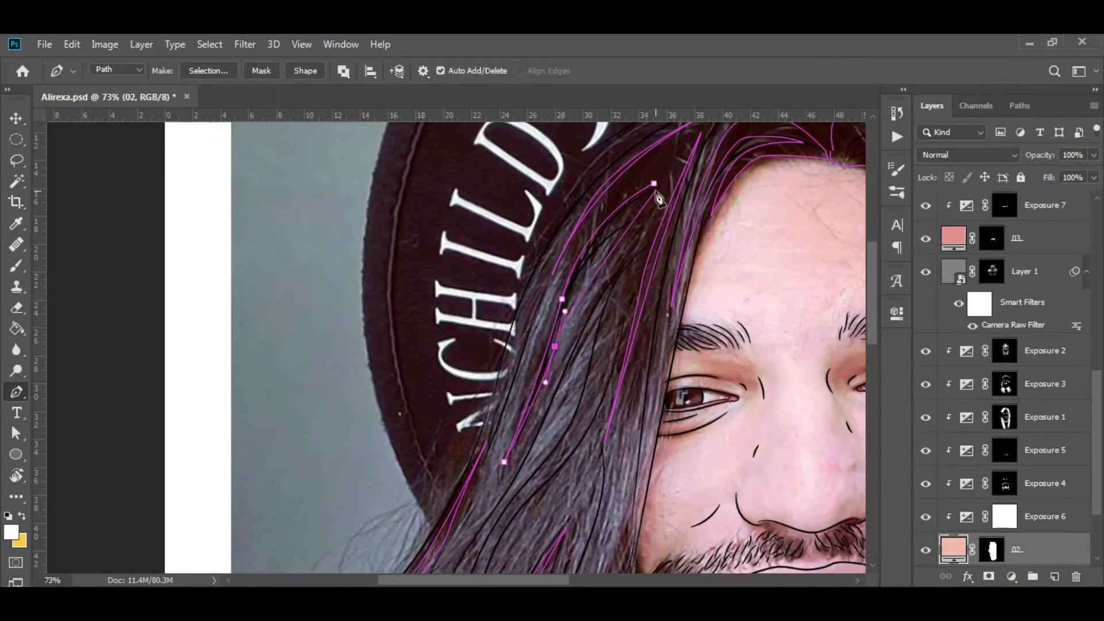
left_click_drag(600, 356, 571, 184)
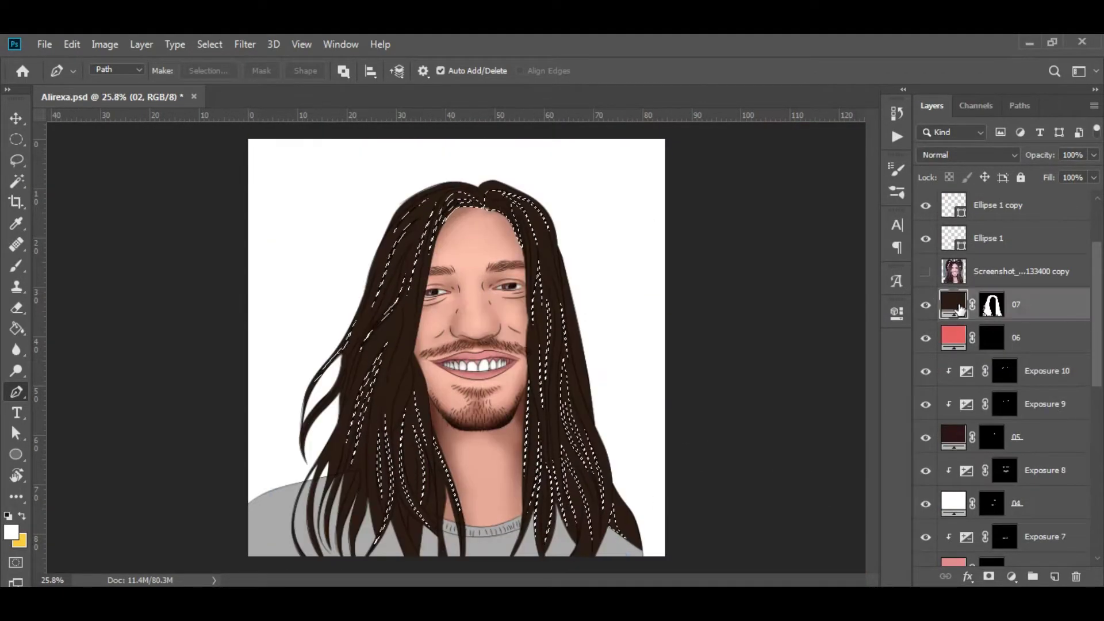
Step: Add a clipped Exposure adjustment with Gamma about 0.63 to lighten the strands
double_click(954, 305)
left_click_drag(758, 440, 788, 444)
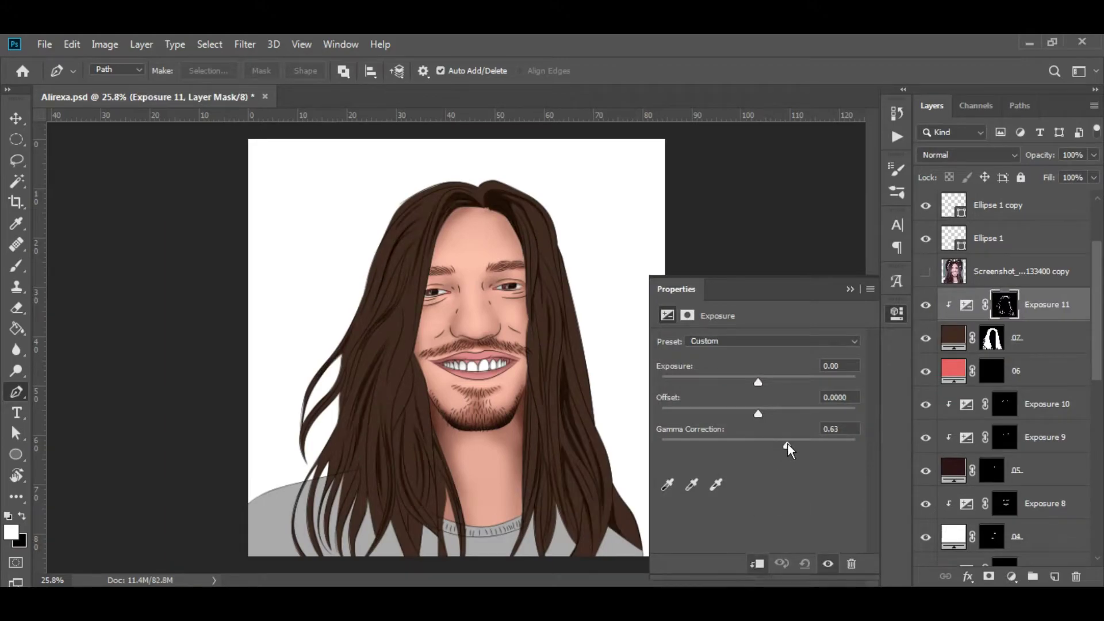
left_click_drag(758, 382, 756, 377)
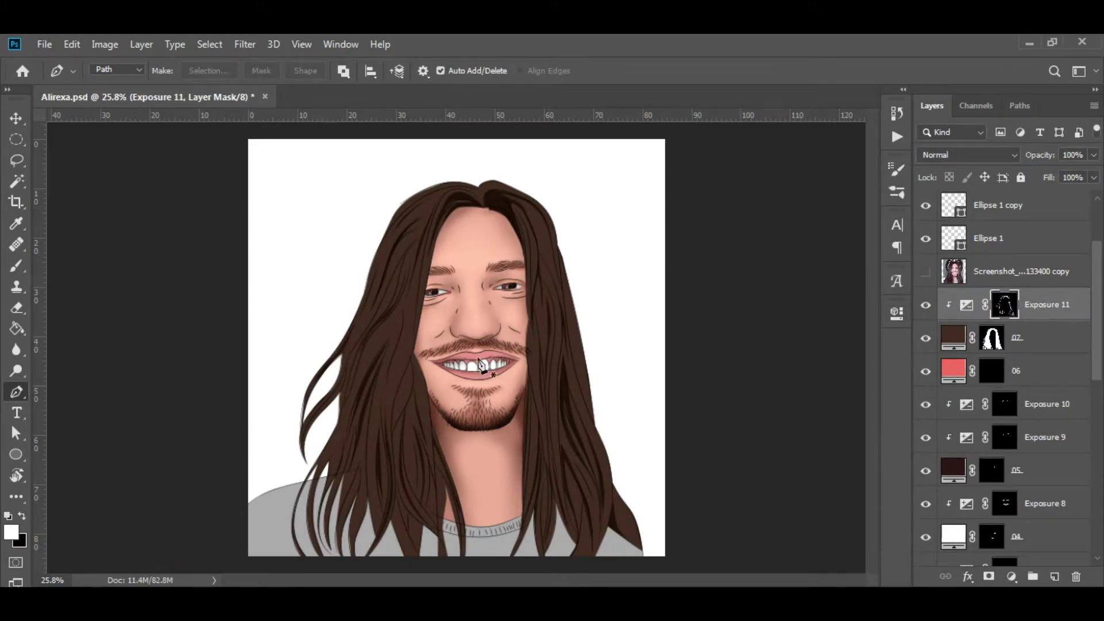
left_click(539, 249)
Step: Trace a strand beside the beard running down past the collar
scroll(468, 303, "up", 5)
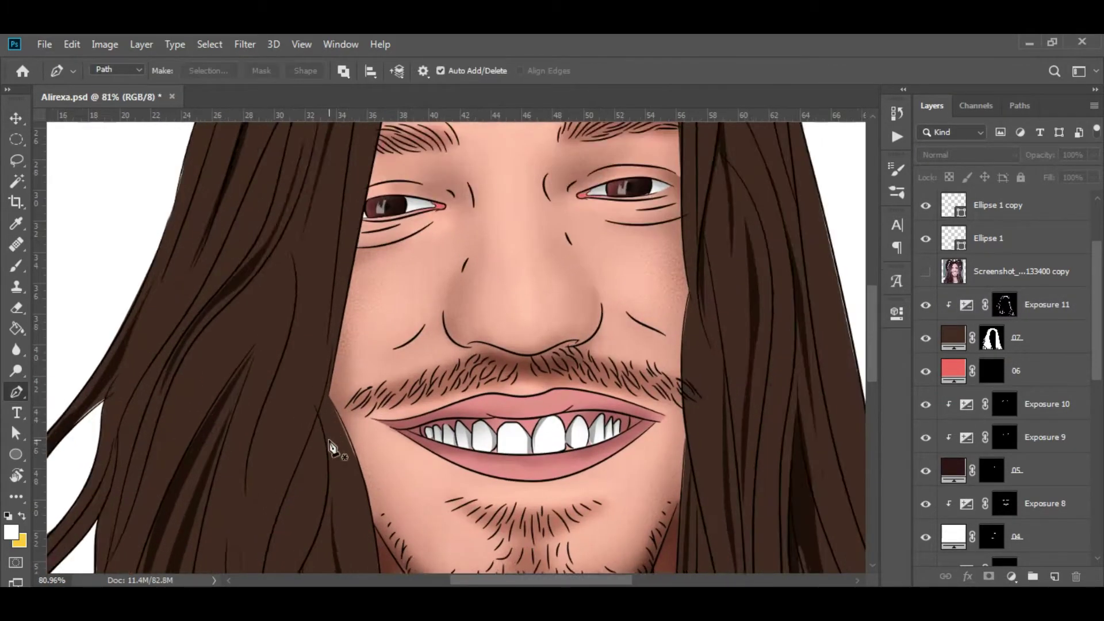
left_click(412, 201)
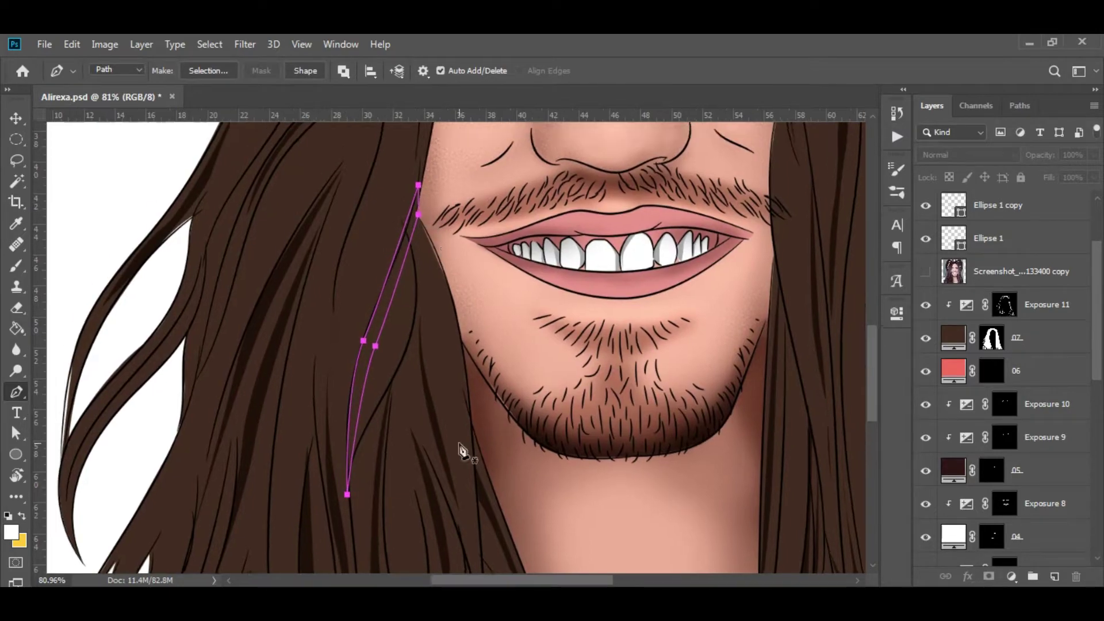
scroll(461, 451, "down", 5)
scroll(444, 338, "down", 2)
left_click(395, 254)
left_click(460, 470)
left_click(432, 405)
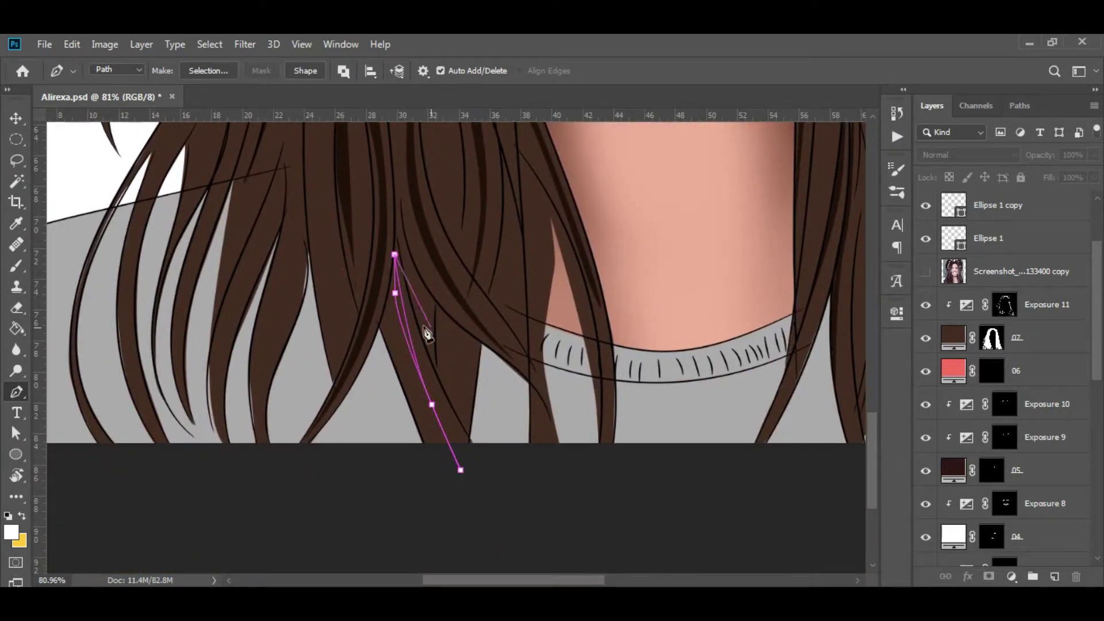
left_click_drag(426, 333, 453, 414)
Step: Trace strands on the left hair, along the top, and near the hairline
left_click_drag(540, 291, 547, 460)
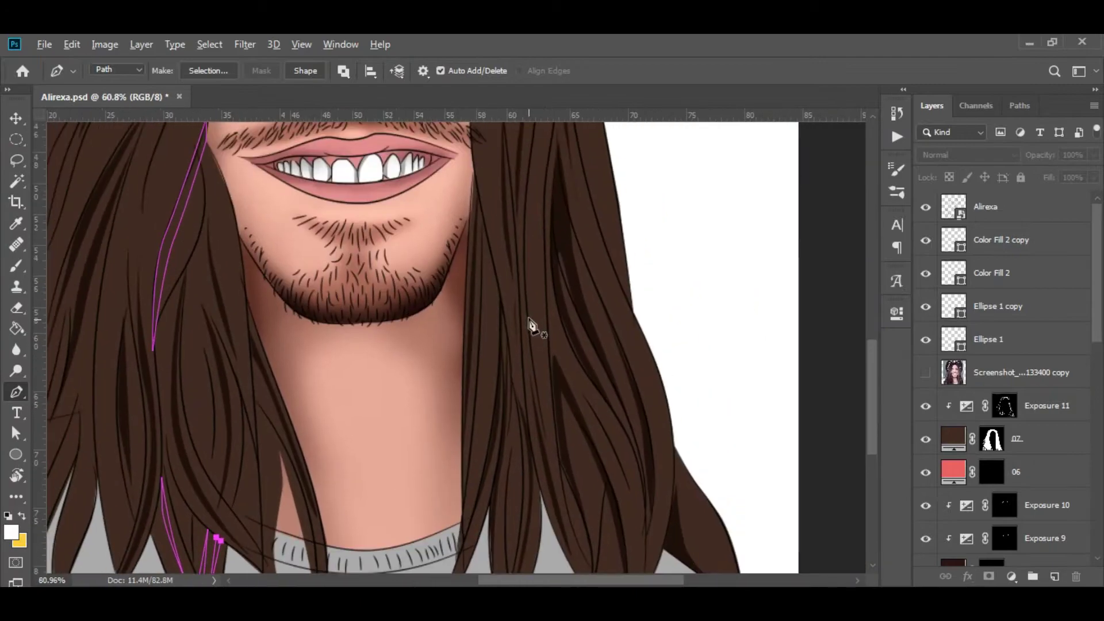
left_click(610, 469)
left_click(543, 201)
scroll(546, 208, "up", 3)
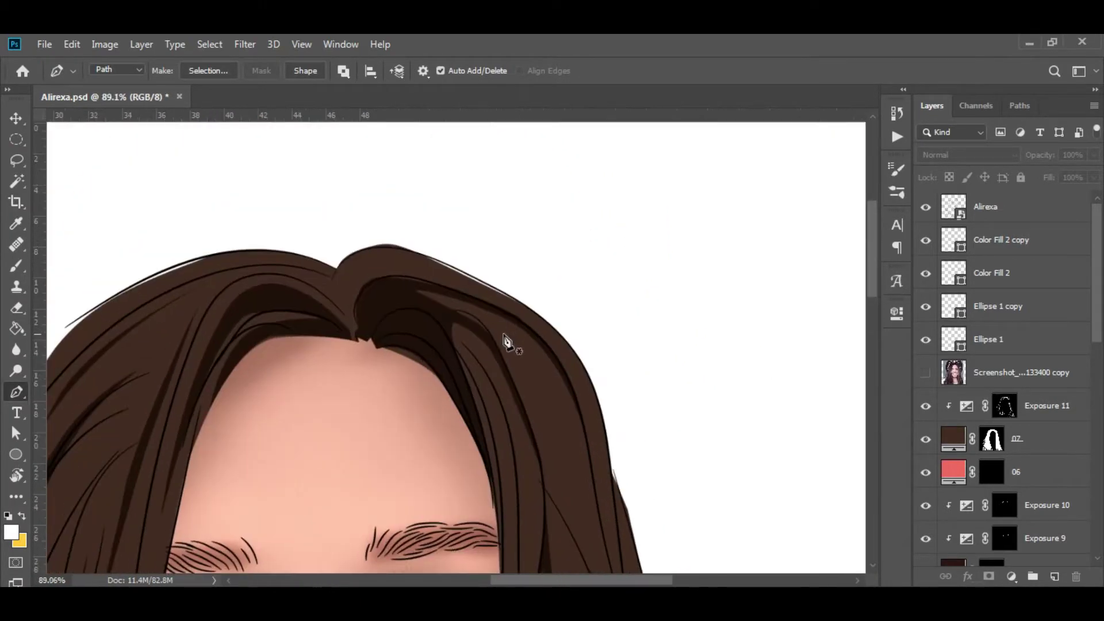
left_click(570, 536)
left_click(521, 373)
left_click(510, 282)
scroll(575, 276, "left", 5)
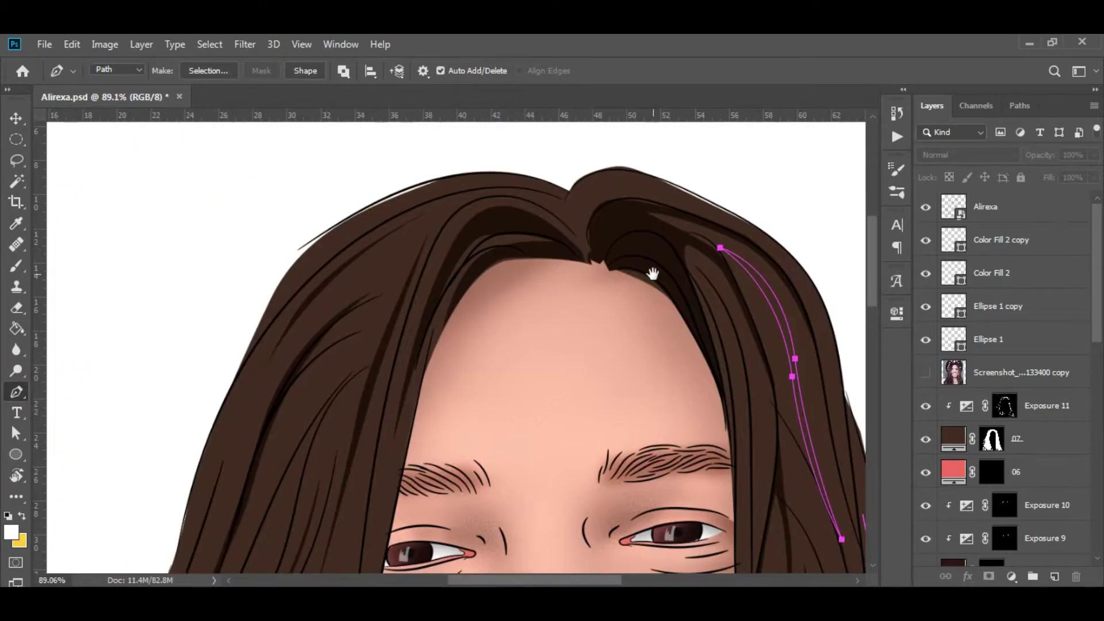
scroll(506, 254, "down", 10)
Step: Trace a closed strand path beside the mouth
left_click(556, 125)
left_click(462, 227)
left_click(365, 480)
left_click(556, 125)
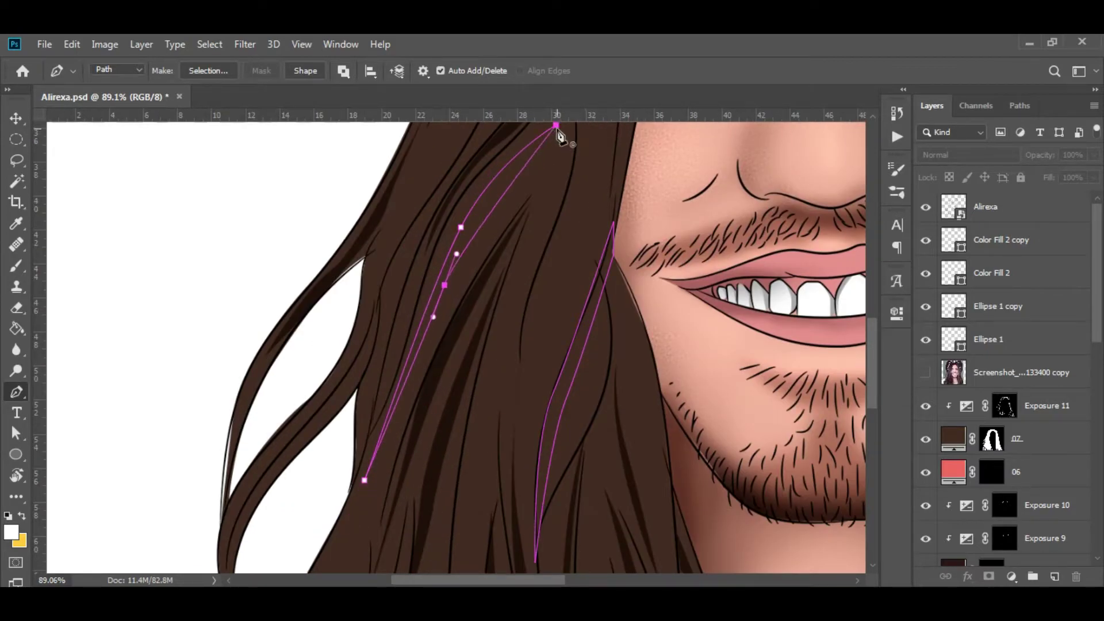
scroll(558, 230, "up", 4)
scroll(464, 365, "down", 8)
scroll(464, 365, "left", 2)
Step: Trace a curved strand from above the shoulder down the hair
left_click(399, 364)
left_click_drag(385, 529, 391, 563)
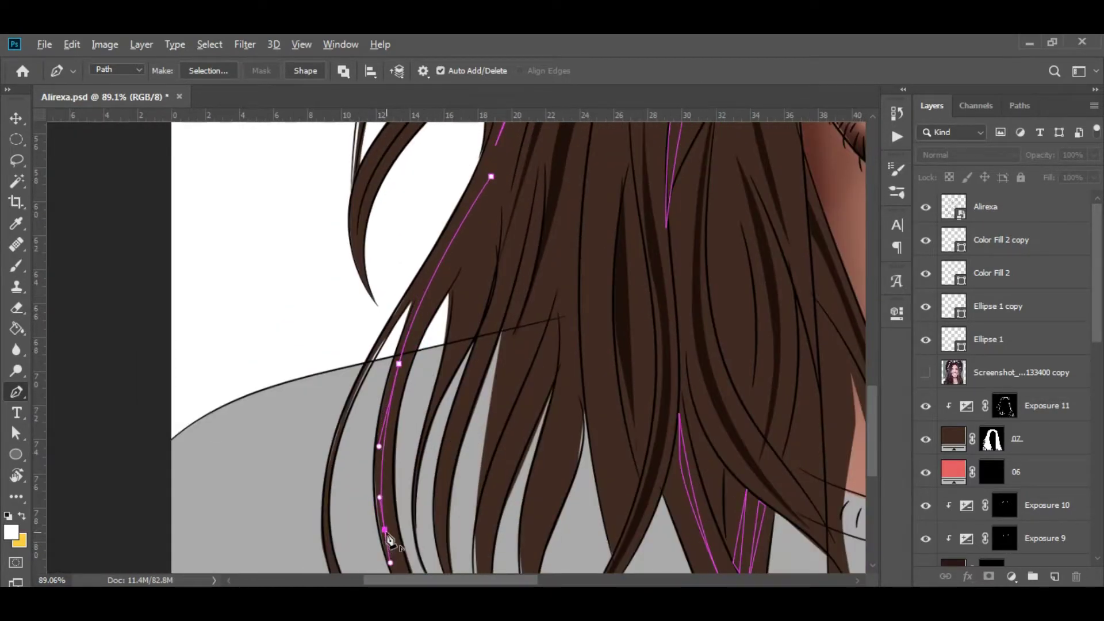
scroll(471, 215, "down", 4)
scroll(530, 216, "right", 2)
scroll(517, 328, "up", 5)
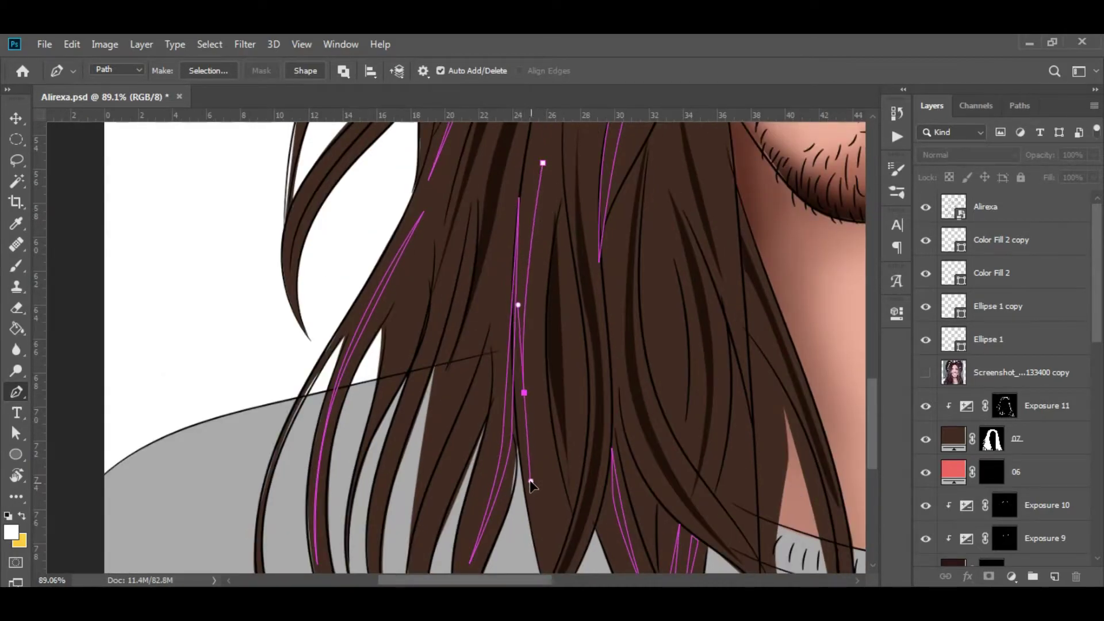
scroll(564, 556, "down", 2)
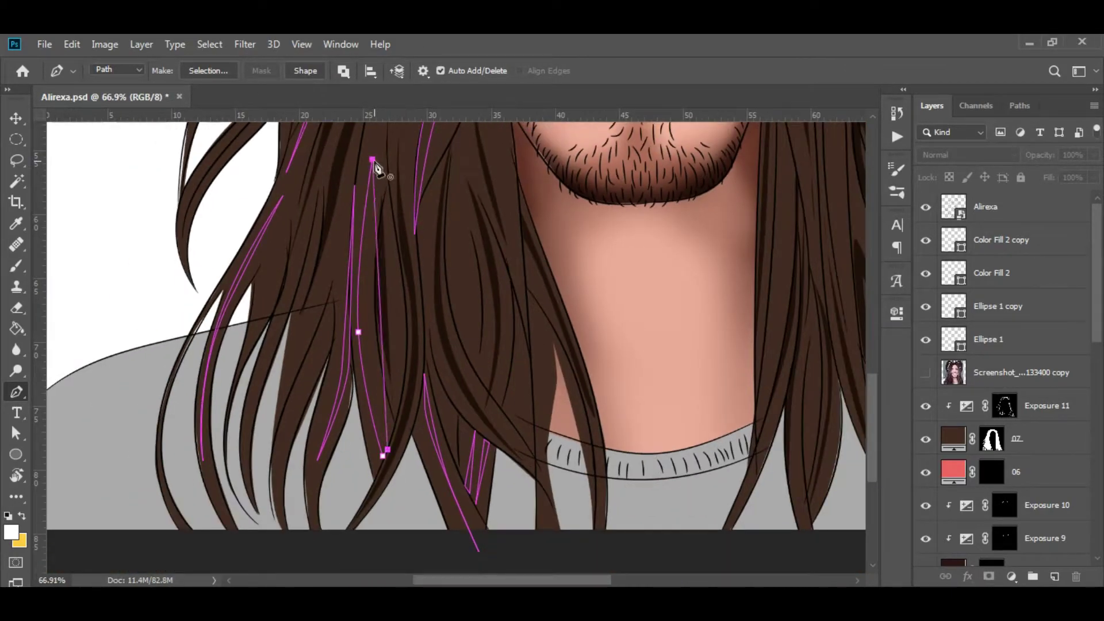
scroll(403, 230, "up", 3)
scroll(460, 315, "down", 3)
scroll(690, 450, "up", 2)
scroll(620, 503, "up", 2)
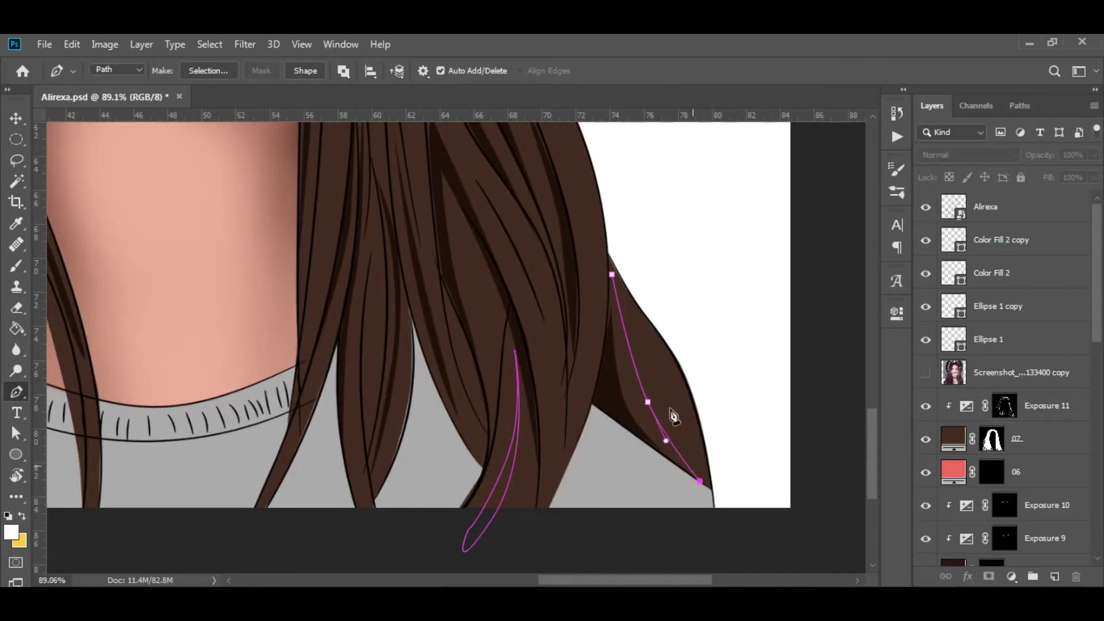
scroll(673, 417, "down", 3)
Step: Load the strand paths as a selection, then trace and load a hair-edge path by the chin
scroll(403, 333, "down", 3)
key("ctrl+Return")
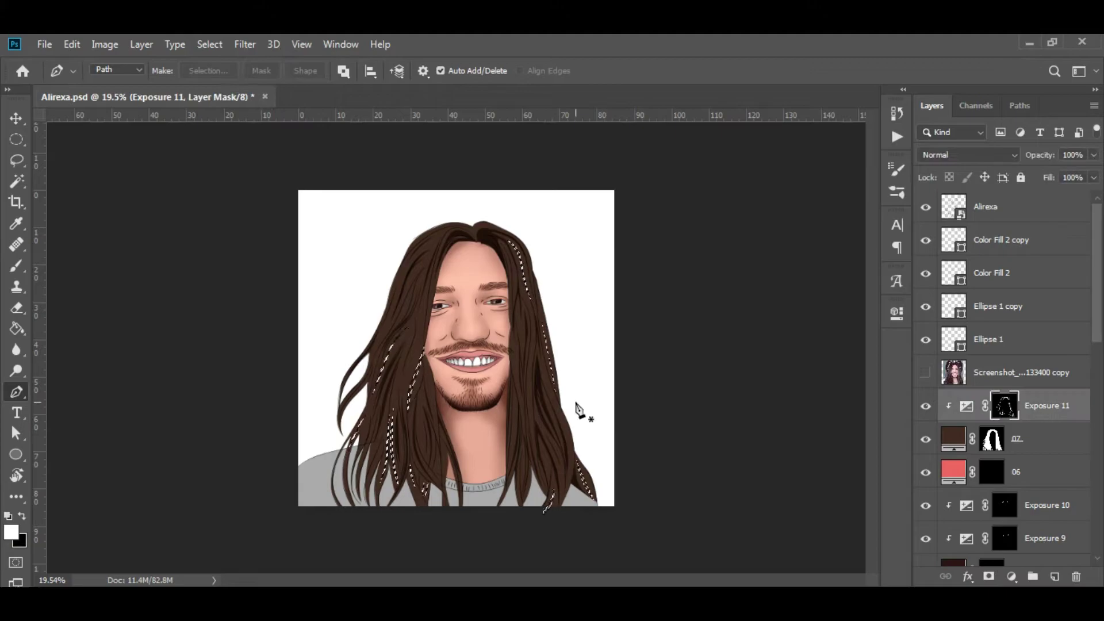
scroll(576, 402, "up", 5)
scroll(411, 394, "up", 2)
left_click(394, 217)
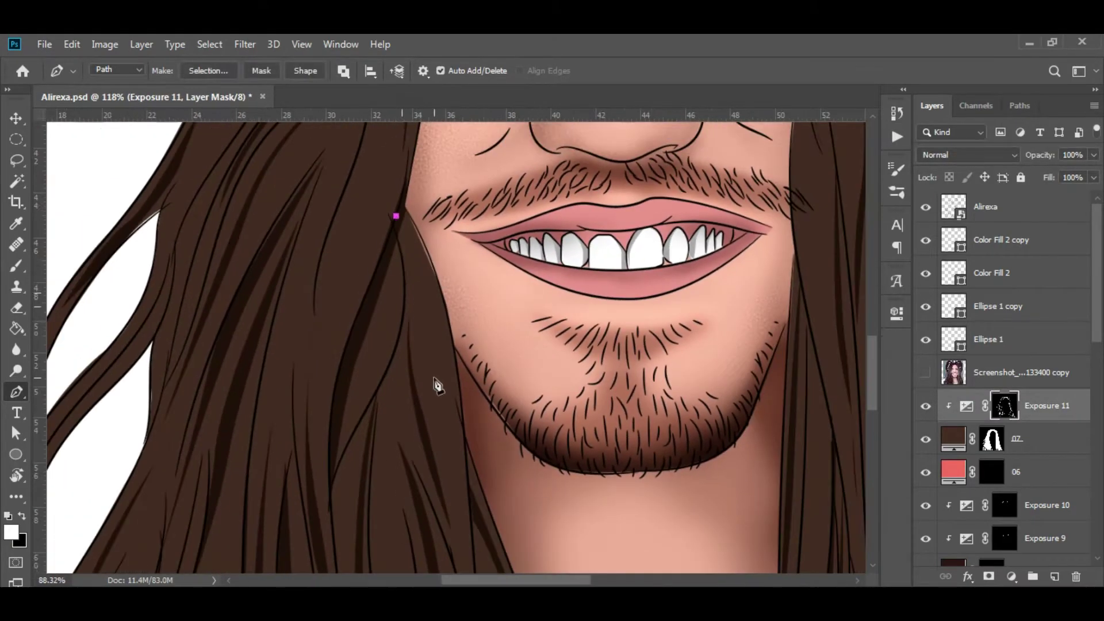
left_click(432, 377)
left_click_drag(445, 501, 438, 447)
left_click(397, 219)
key("ctrl+Return")
Step: Start a multi-anchor strand path beside the forehead
scroll(537, 276, "up", 3)
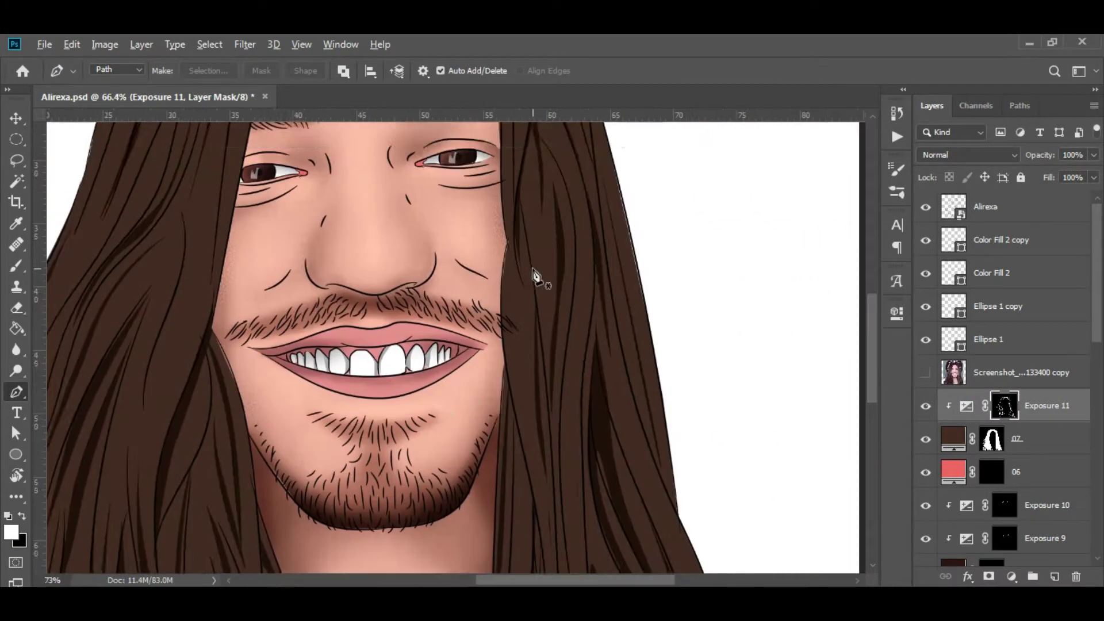
scroll(440, 282, "up", 2)
scroll(440, 282, "down", 3)
scroll(451, 310, "up", 3)
left_click(458, 280)
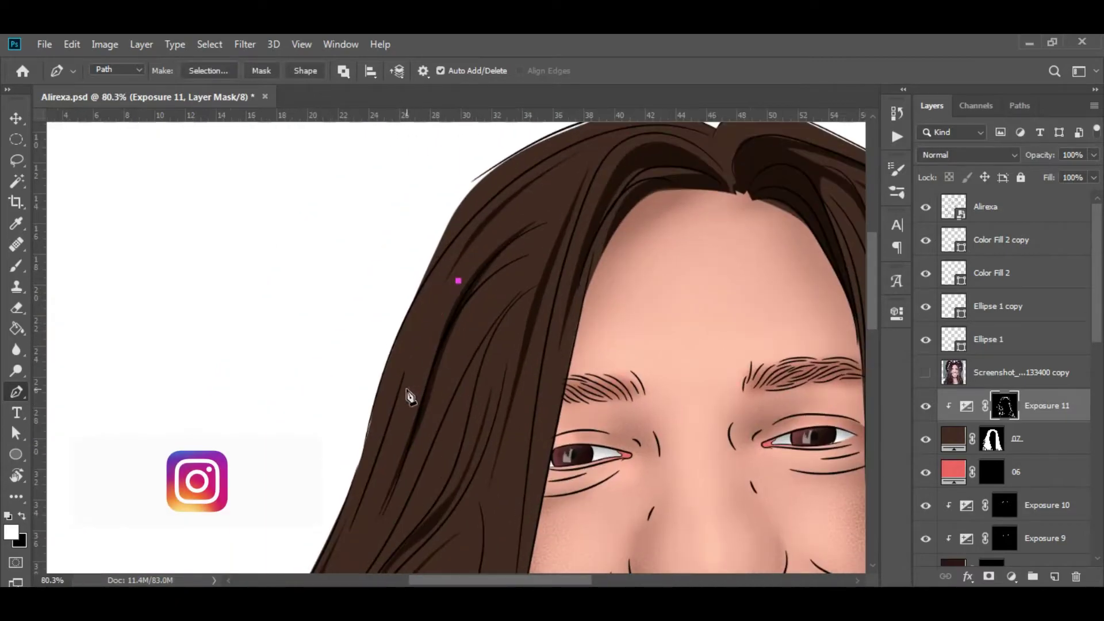
left_click(406, 392)
left_click(385, 468)
left_click(350, 543)
Step: Extend the forehead strand path down along the hair edge
scroll(574, 285, "down", 3)
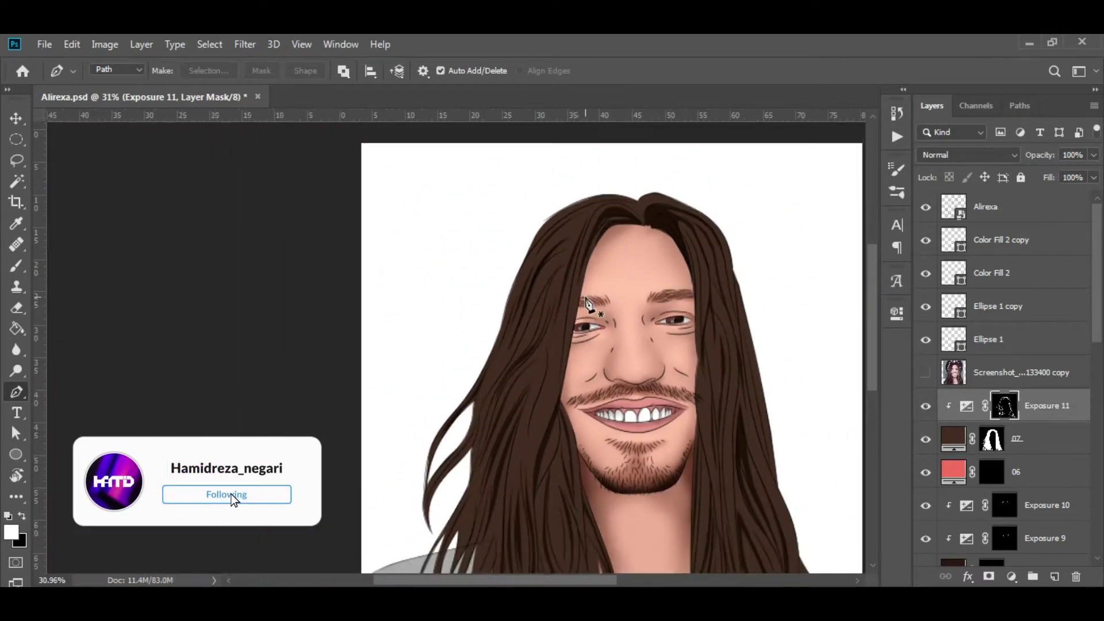
scroll(512, 320, "up", 2)
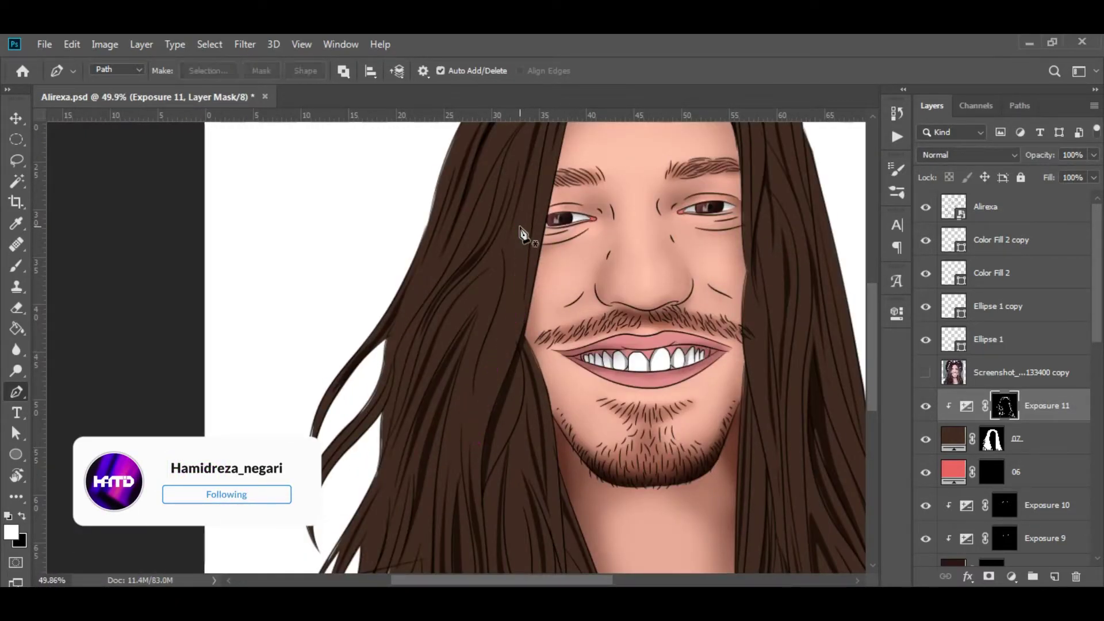
scroll(523, 254, "down", 5)
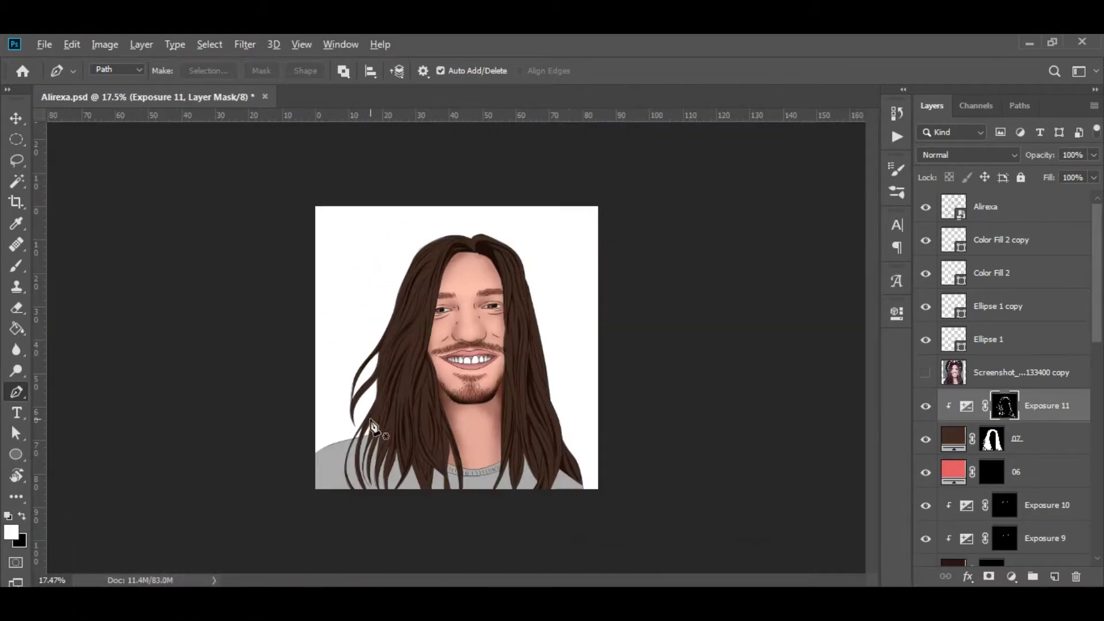
scroll(403, 402, "up", 3)
scroll(458, 391, "up", 2)
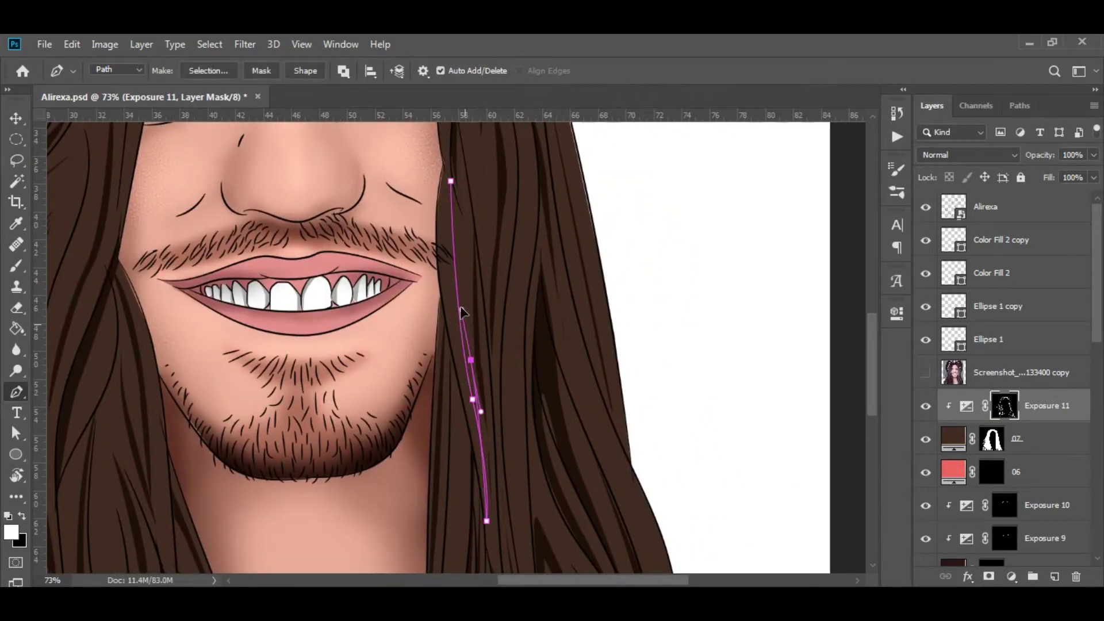
scroll(467, 191, "down", 3)
scroll(537, 328, "up", 3)
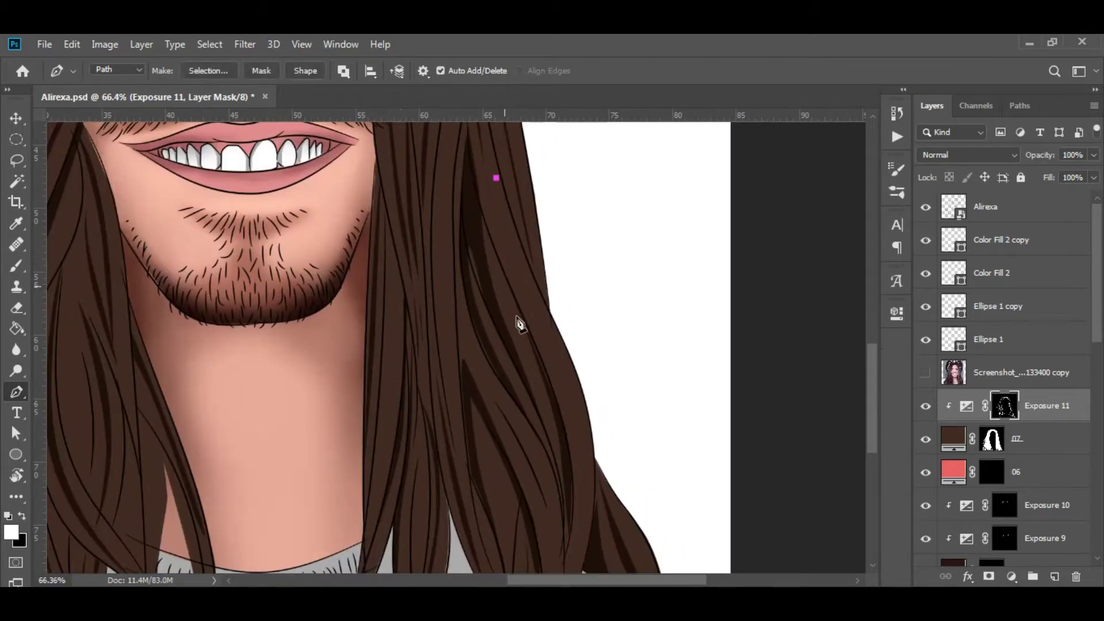
scroll(575, 380, "down", 2)
left_click(579, 493)
scroll(518, 259, "up", 3)
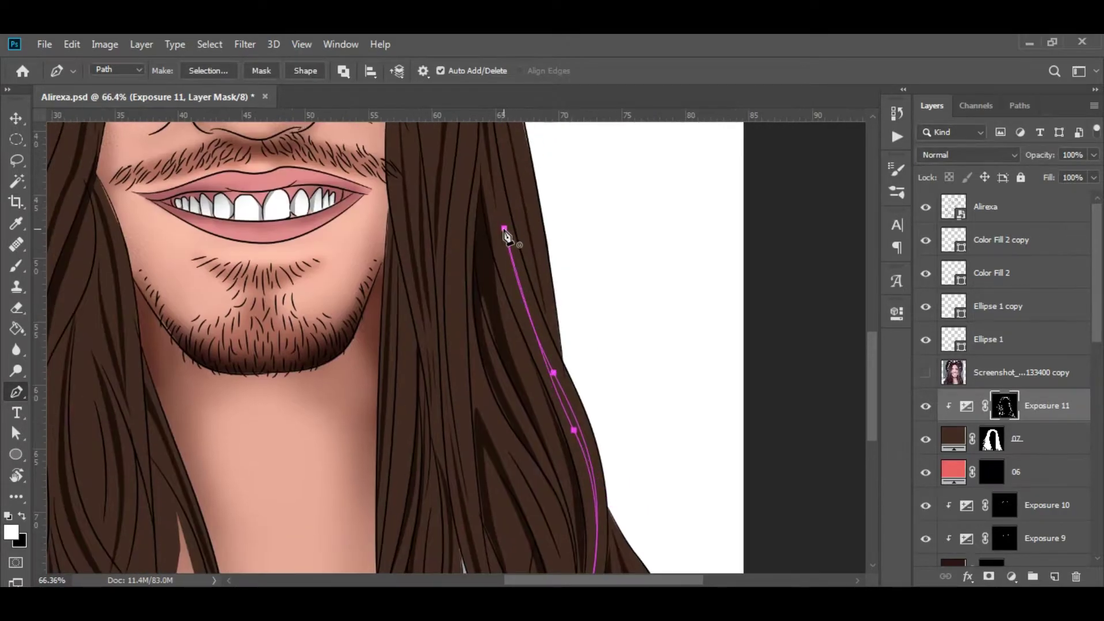
scroll(596, 234, "down", 5)
scroll(592, 364, "up", 1)
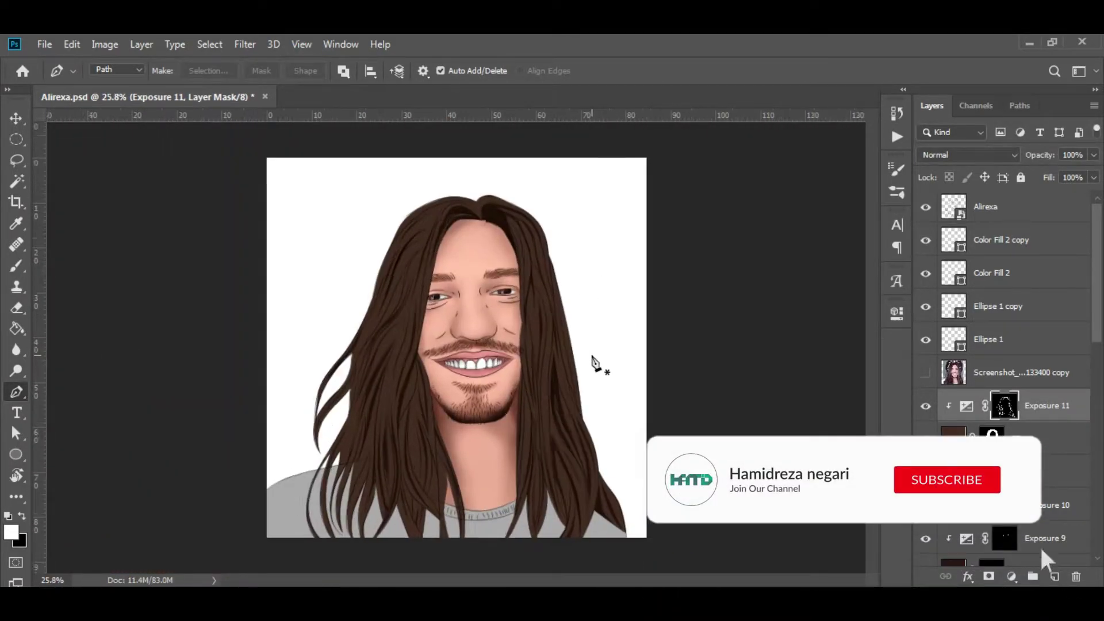
scroll(420, 417, "up", 4)
scroll(423, 423, "up", 2)
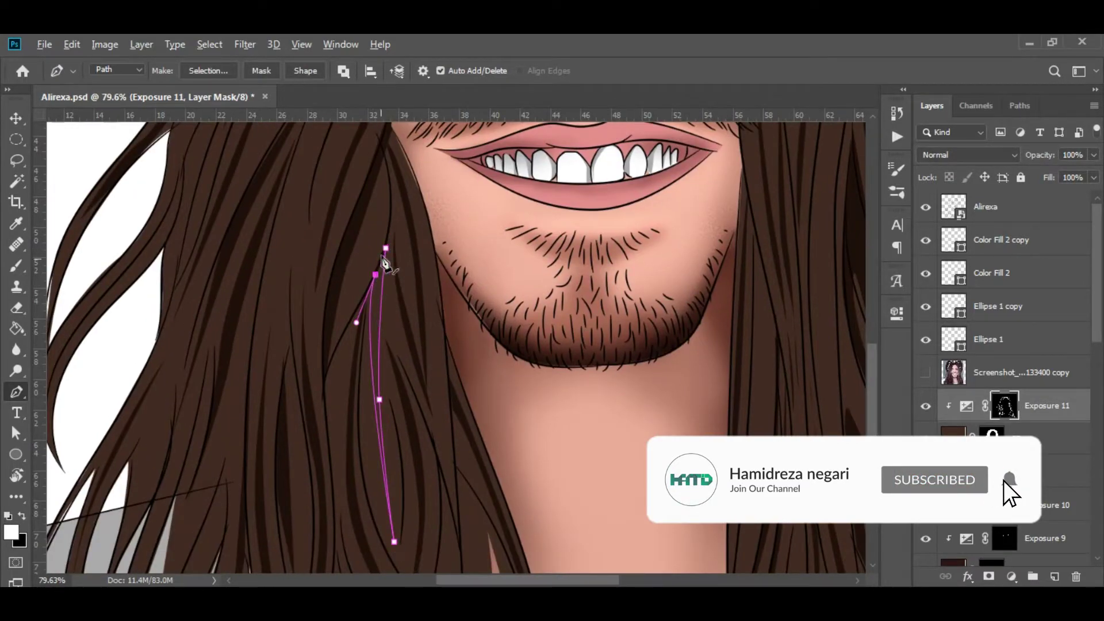
scroll(425, 236, "down", 5)
scroll(561, 335, "up", 3)
scroll(550, 235, "up", 2)
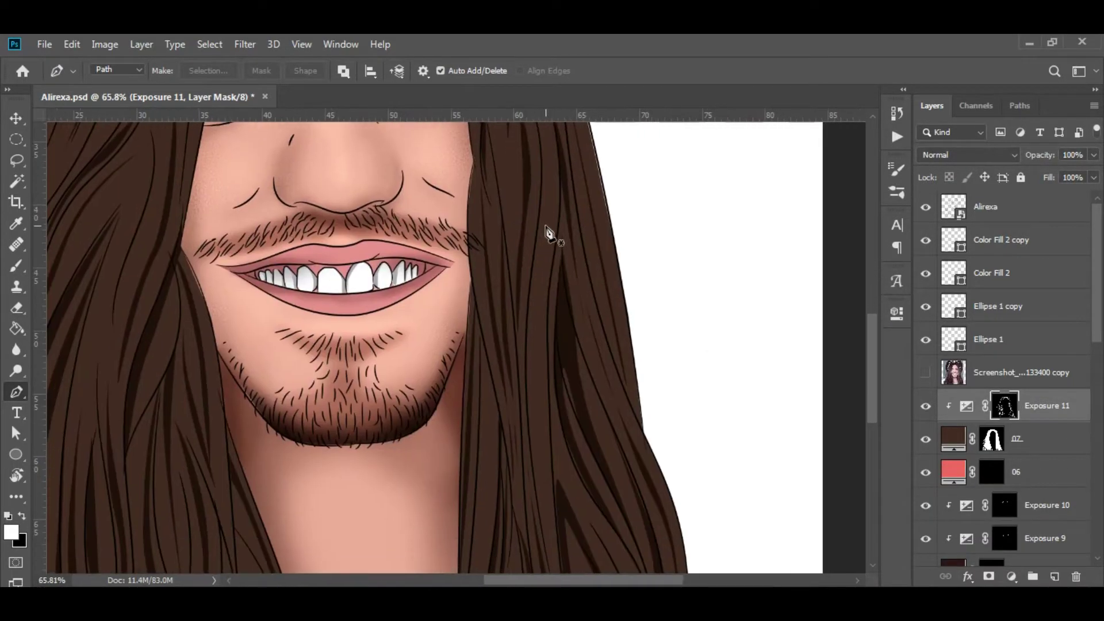
scroll(549, 234, "down", 2)
scroll(610, 459, "down", 2)
scroll(698, 328, "up", 2)
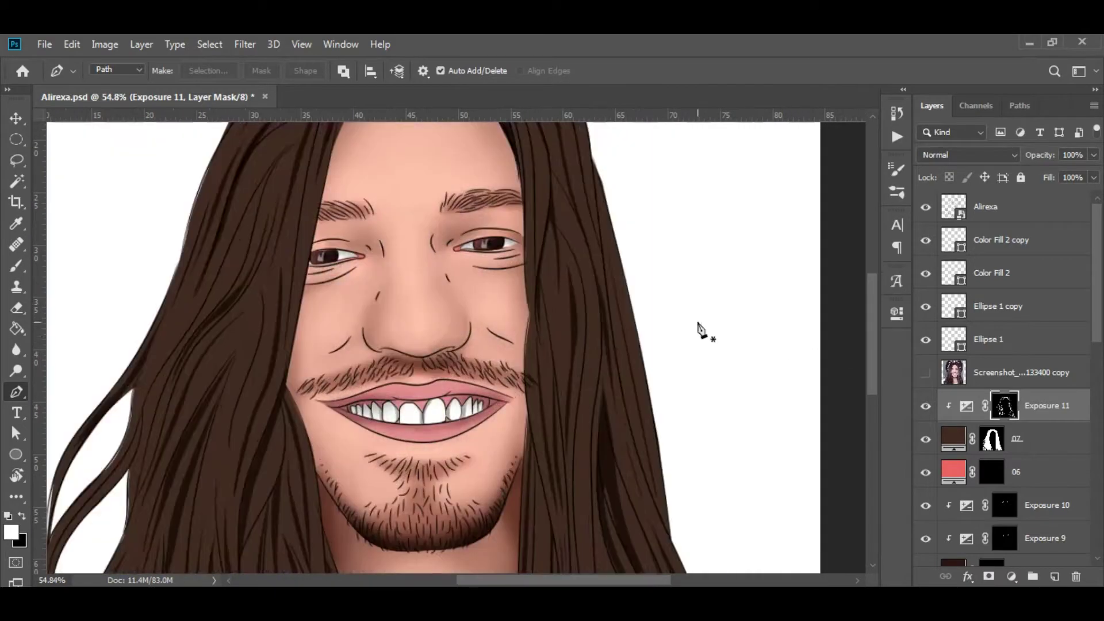
scroll(698, 328, "down", 3)
Step: Select the 07 hair colour layer and view its fill colour without changing it
left_click(925, 436)
double_click(953, 438)
left_click(1048, 259)
scroll(651, 315, "up", 2)
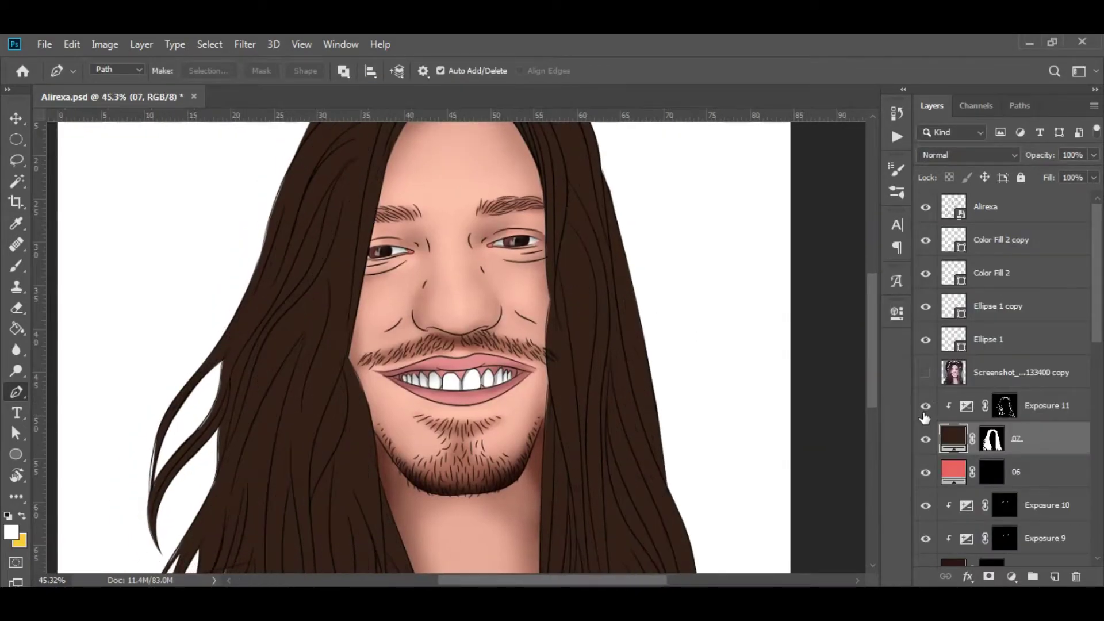
scroll(650, 315, "up", 1)
Step: Add a layer mask to Alirexa and set up a small black brush
left_click(1012, 207)
left_click(988, 577)
key("b")
scroll(535, 351, "up", 3)
right_click(535, 351)
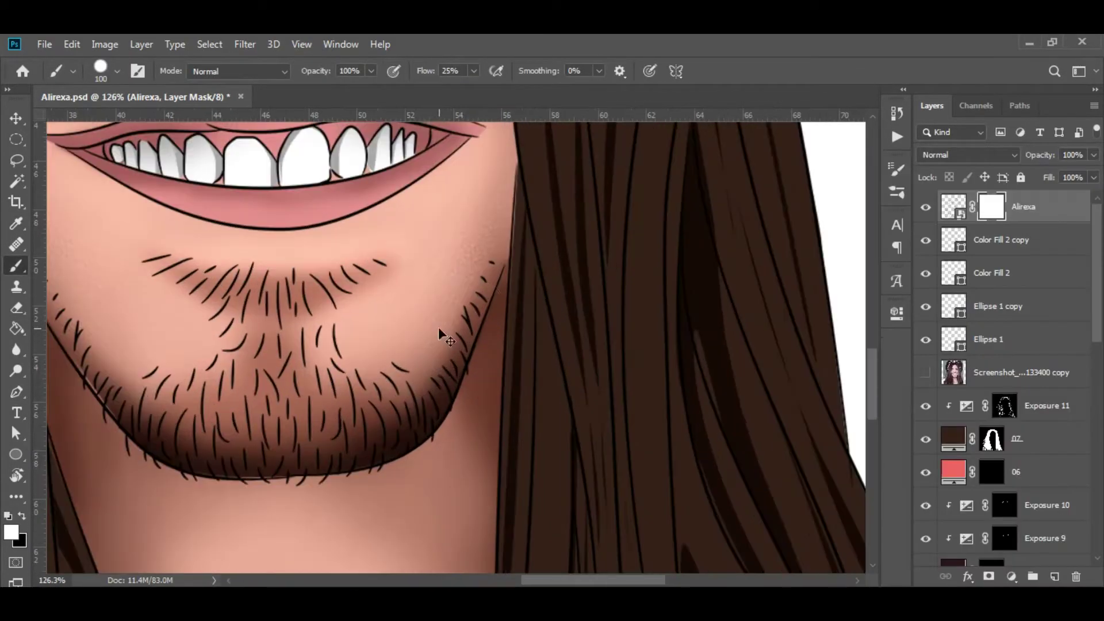
scroll(508, 433, "up", 1)
scroll(508, 433, "up", 1)
key("bracketleft")
key("bracketleft")
key("bracketleft")
key("x")
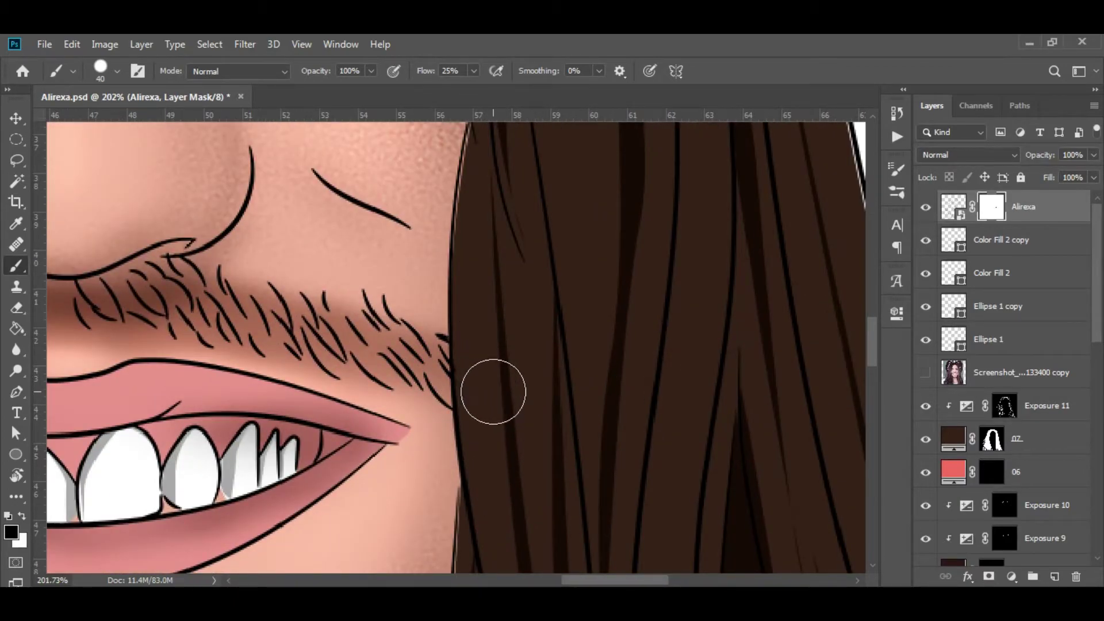
key("bracketleft")
key("bracketleft")
key("bracketleft")
Step: Paint black into the Alirexa mask over hair around the face and shoulder
scroll(535, 339, "down", 3)
scroll(459, 316, "down", 2)
scroll(494, 383, "up", 3)
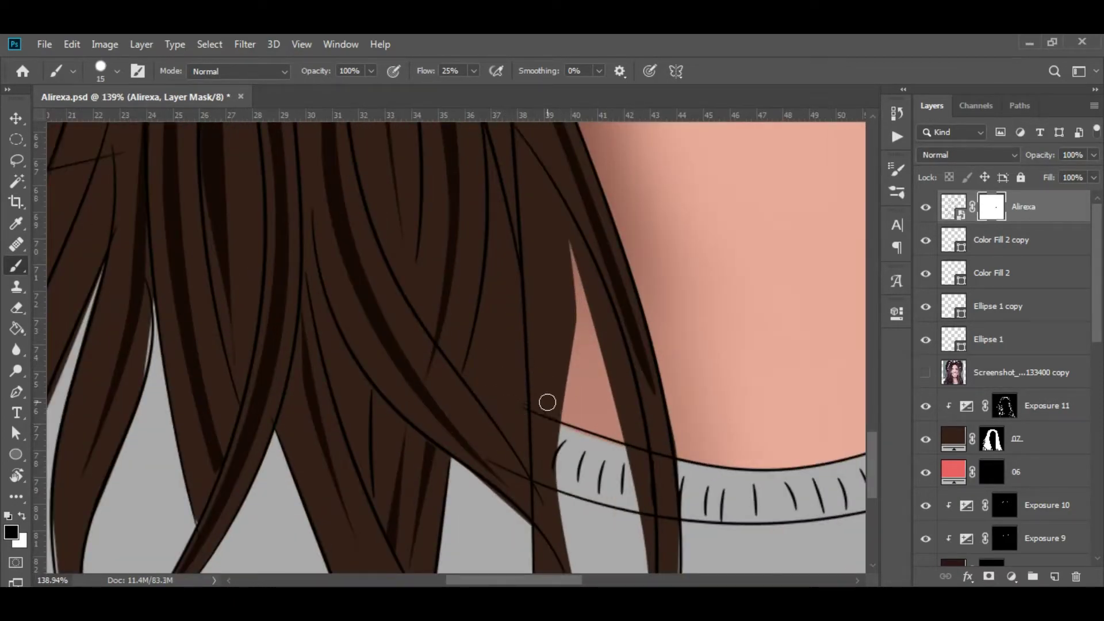
scroll(546, 496, "up", 4)
scroll(538, 451, "left", 5)
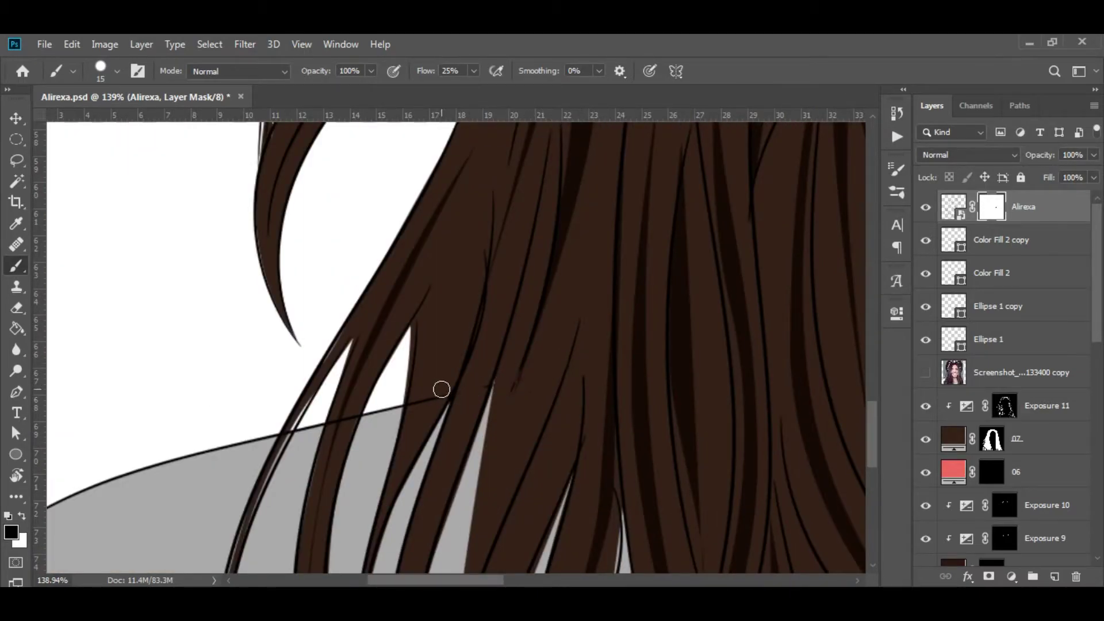
scroll(349, 420, "down", 2)
scroll(402, 345, "down", 2)
scroll(460, 287, "up", 3)
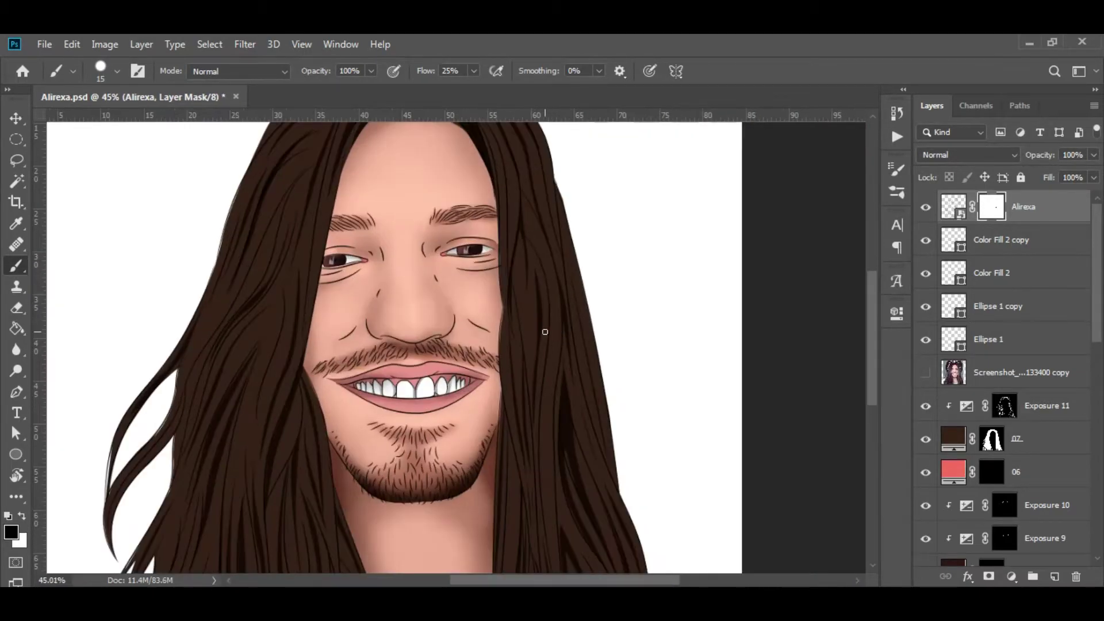
Step: With the Pen tool, trace a curved strand path beside the right eye
key("p")
scroll(496, 225, "up", 1)
left_click(528, 227)
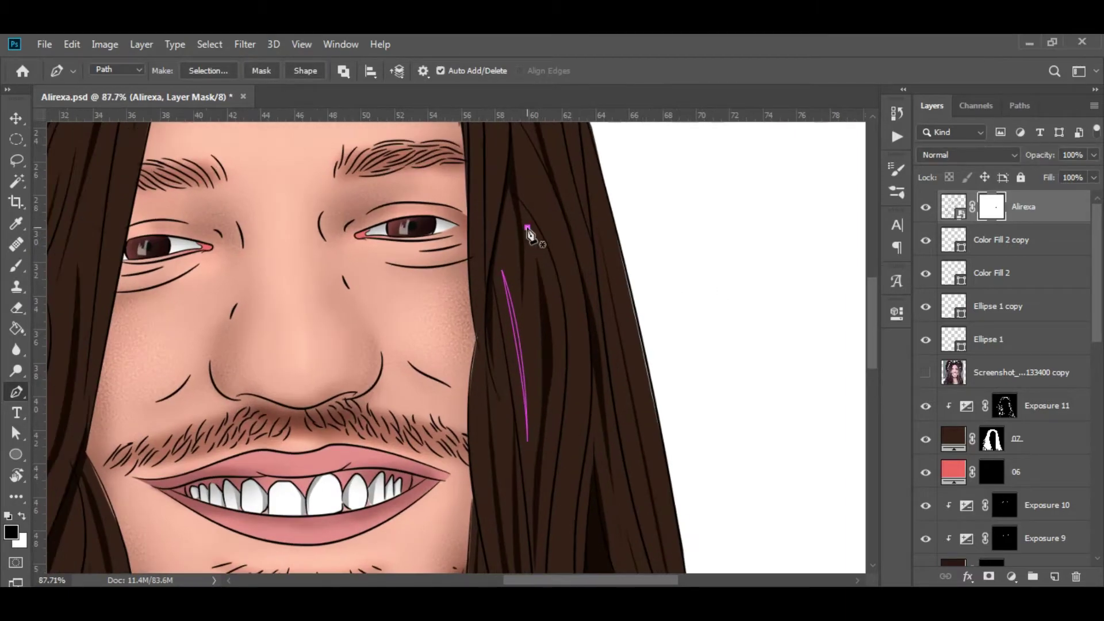
left_click(520, 178)
left_click_drag(571, 362, 566, 483)
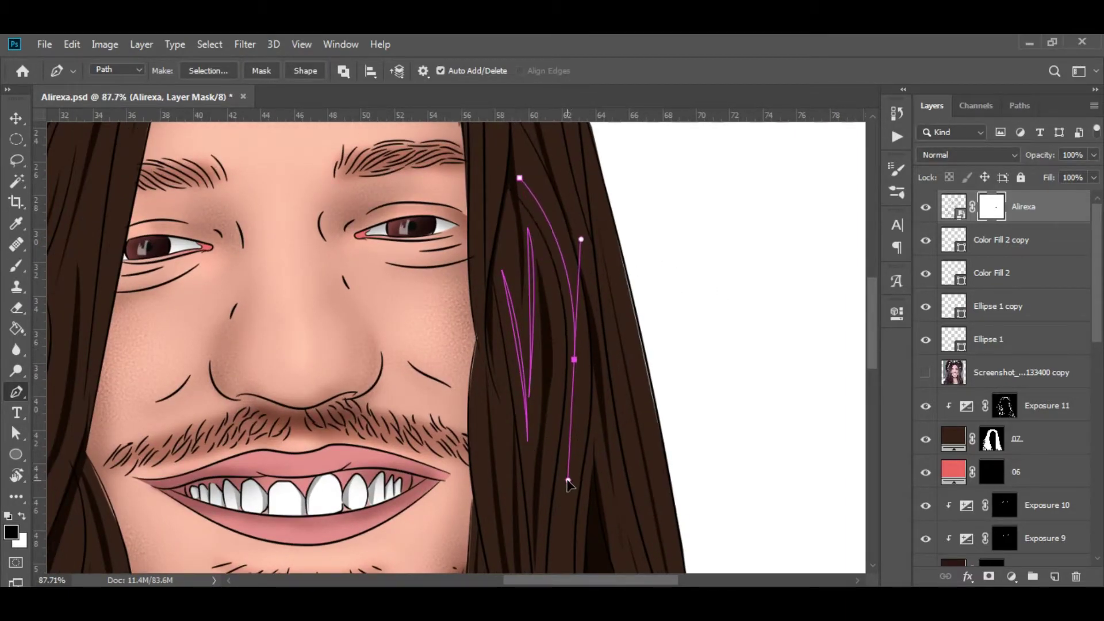
left_click_drag(553, 543, 555, 558)
Step: Trace a second strand path alongside the first down the right hair
left_click(523, 172)
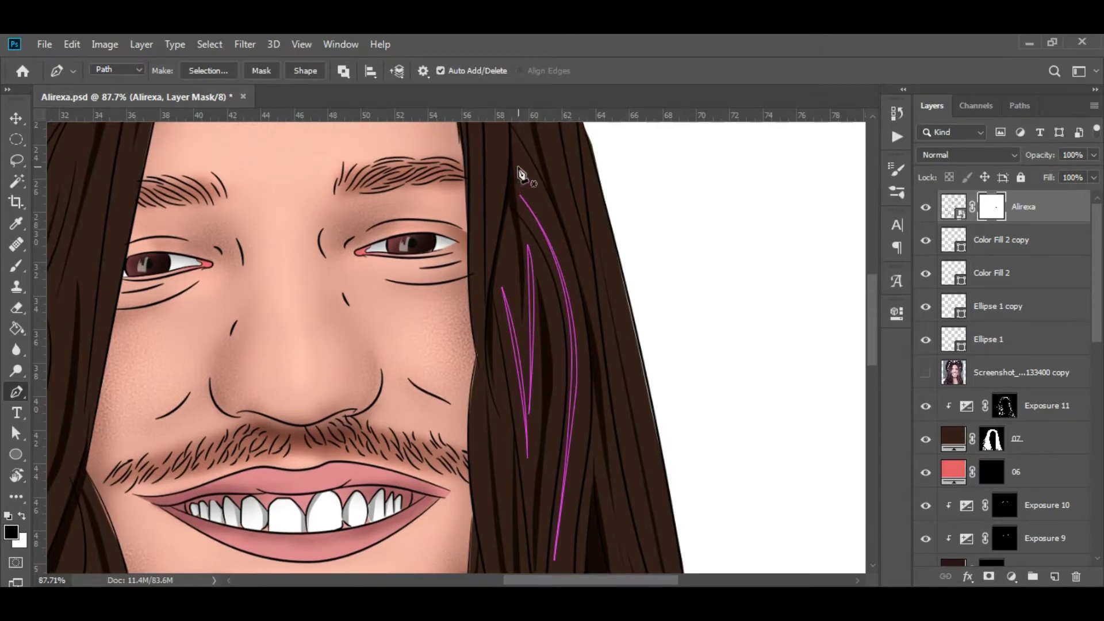
mouse_move(584, 362)
left_mouse_down()
mouse_move(581, 461)
mouse_move(565, 508)
left_mouse_up()
scroll(575, 402, "down", 3)
scroll(565, 509, "down", 3)
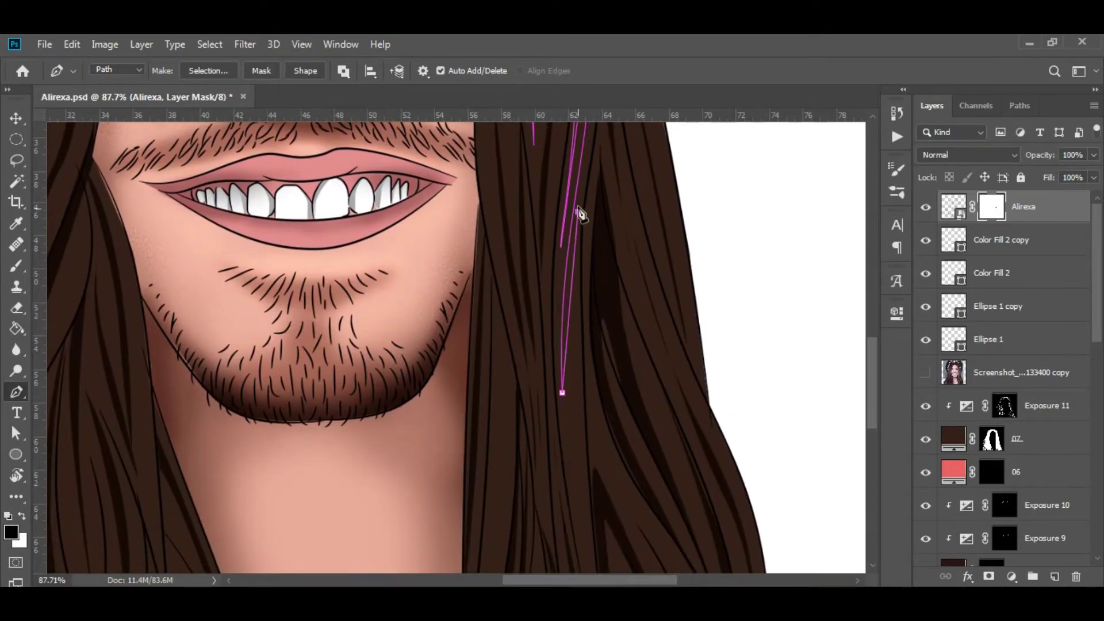
scroll(579, 215, "up", 6)
scroll(517, 172, "up", 2)
scroll(493, 243, "down", 3)
scroll(450, 217, "down", 5)
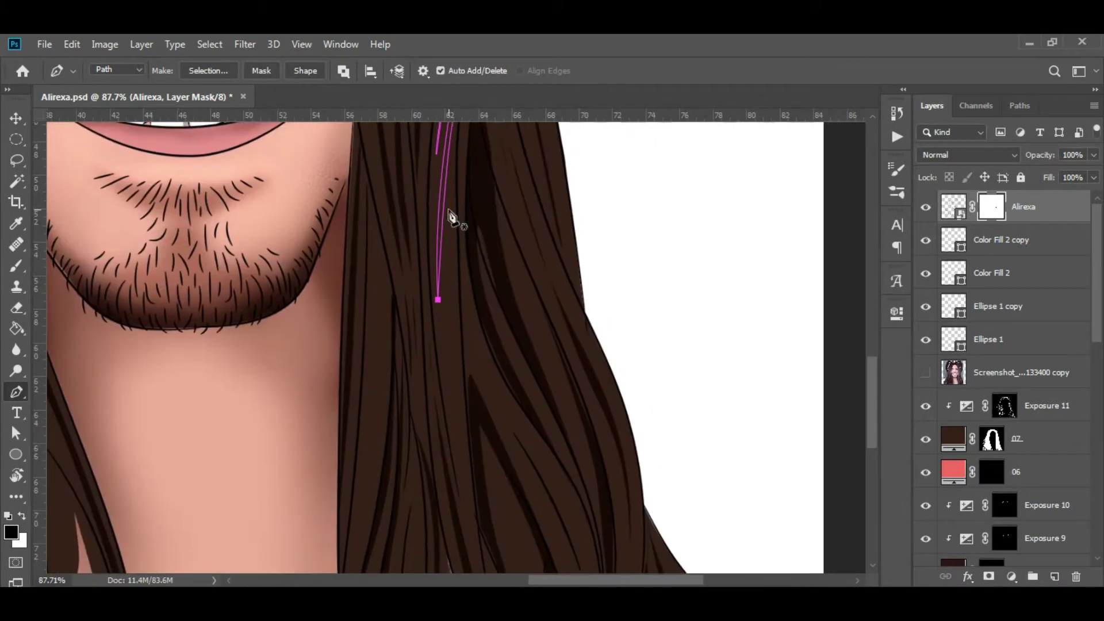
left_click_drag(459, 466, 468, 552)
scroll(493, 351, "up", 10)
Step: Trace a curved strand path from near the forehead down the hair
left_click_drag(472, 248, 543, 337)
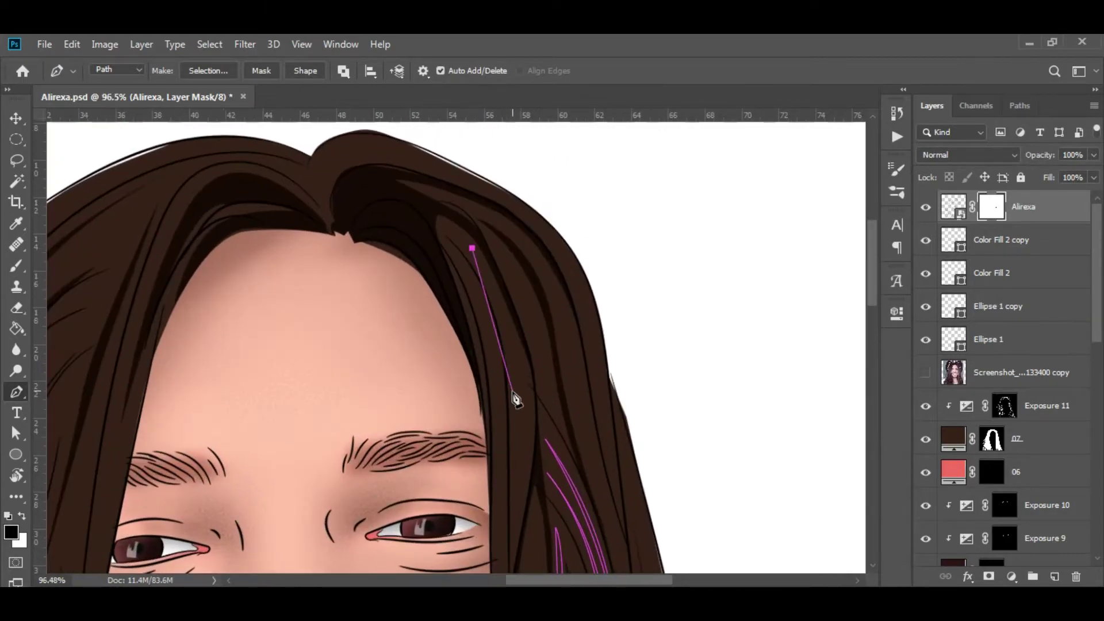
left_click(515, 400)
left_click(513, 534)
scroll(406, 174, "down", 3)
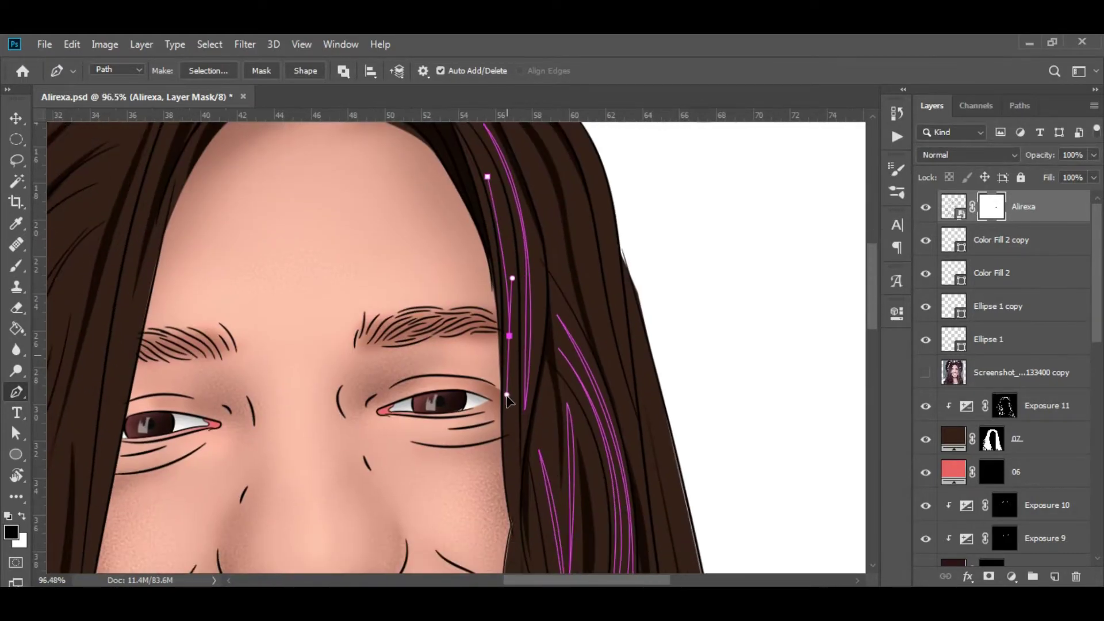
scroll(490, 186, "up", 3)
Step: Draw a closed strand from the top of the head down beside the eye
left_click(513, 278)
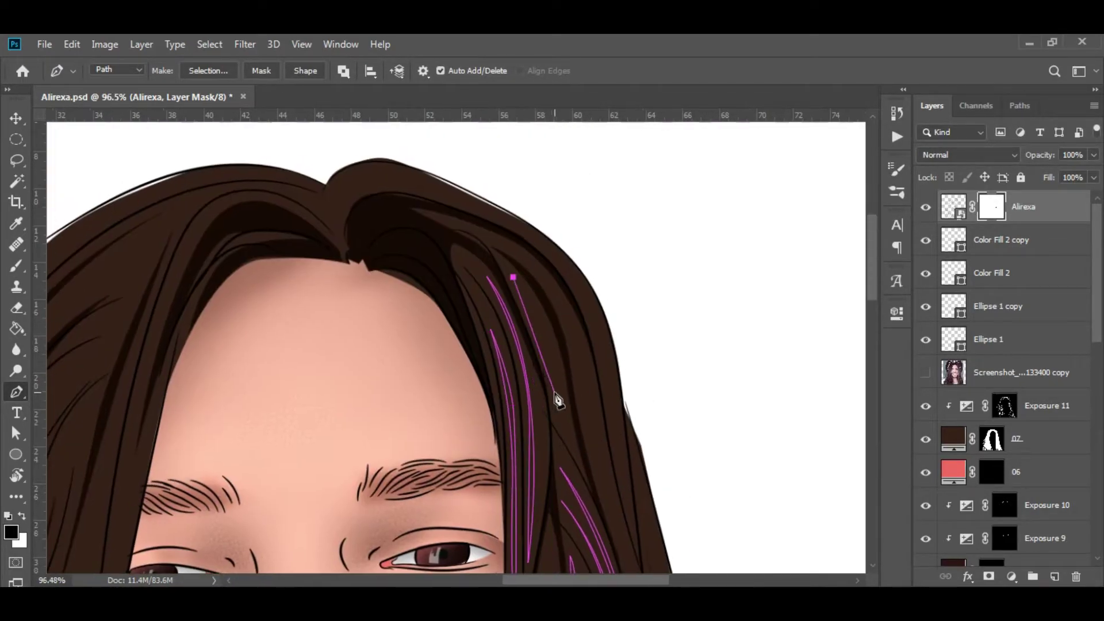
left_click(561, 457)
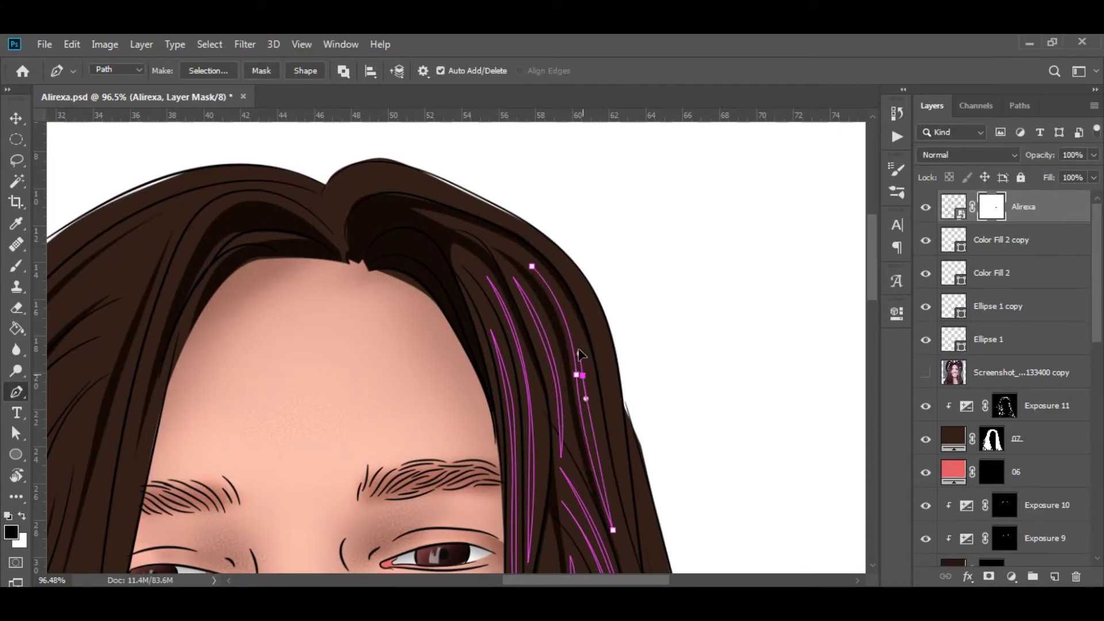
scroll(601, 451, "down", 2)
scroll(461, 345, "up", 4)
left_click(468, 329)
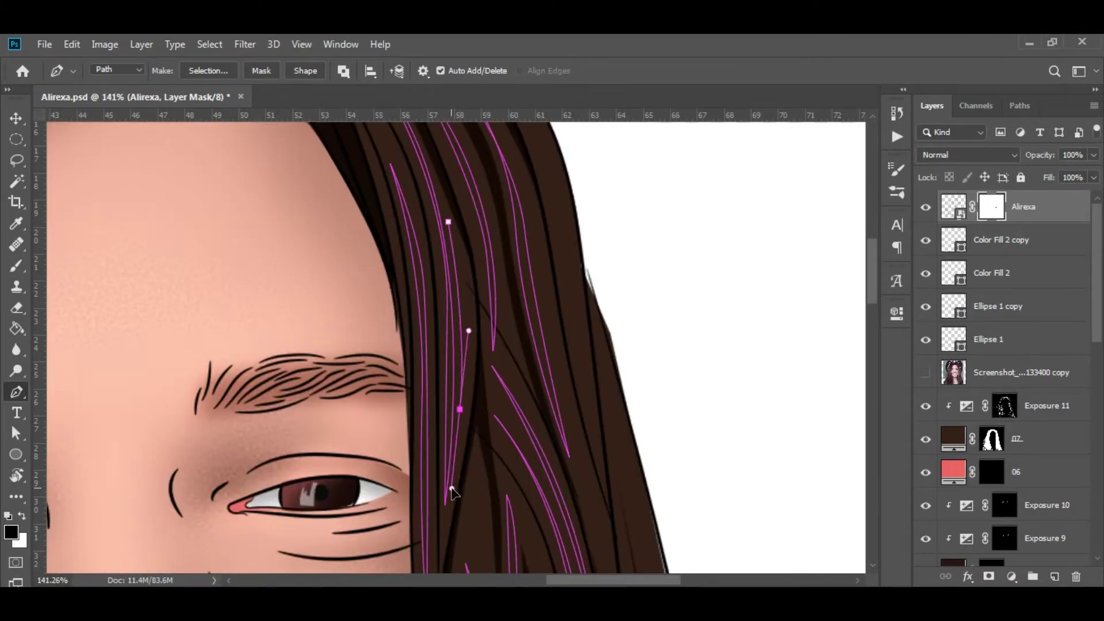
left_click(460, 418)
scroll(489, 333, "down", 1)
scroll(516, 248, "up", 3)
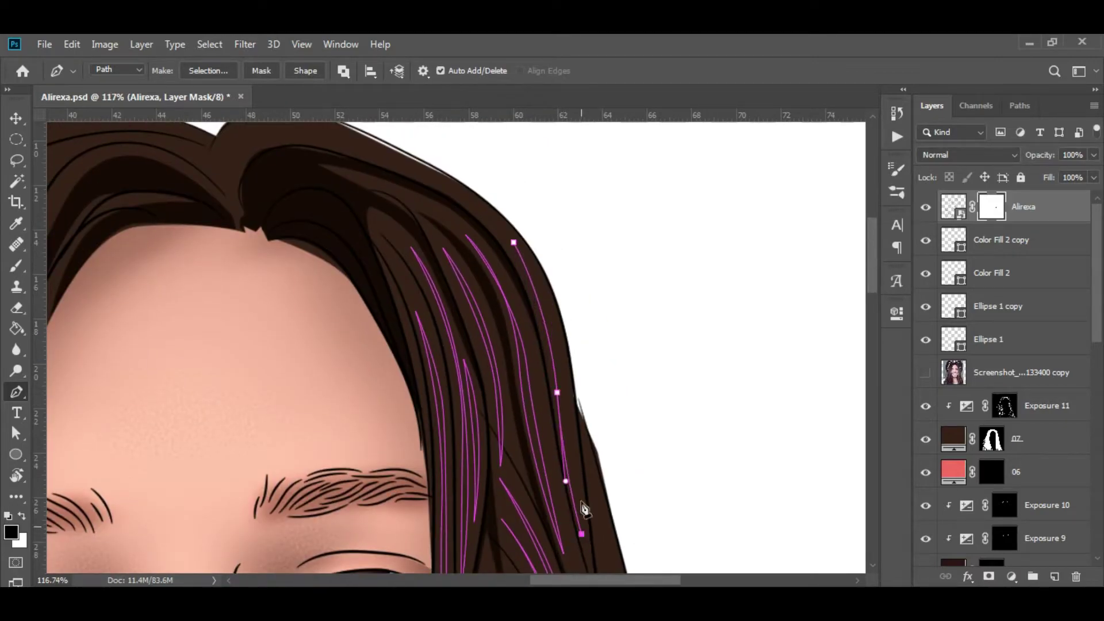
scroll(500, 261, "down", 3)
scroll(497, 374, "down", 1)
Step: Trace strand paths beside the chin and on the right hair
left_click(499, 253)
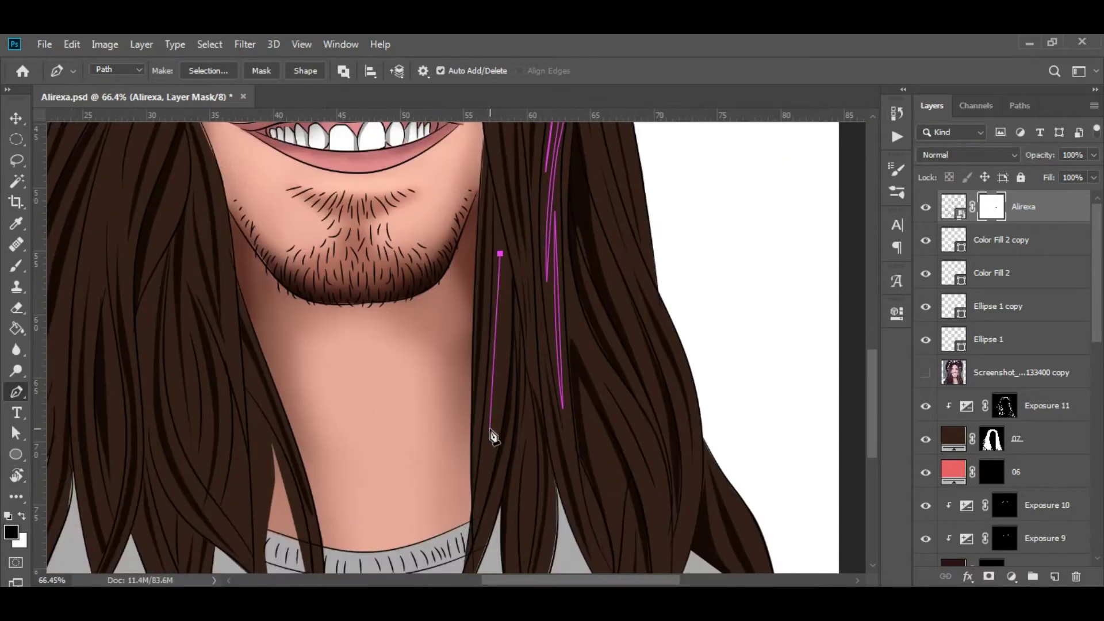
left_click_drag(475, 507, 515, 374)
left_click(568, 282)
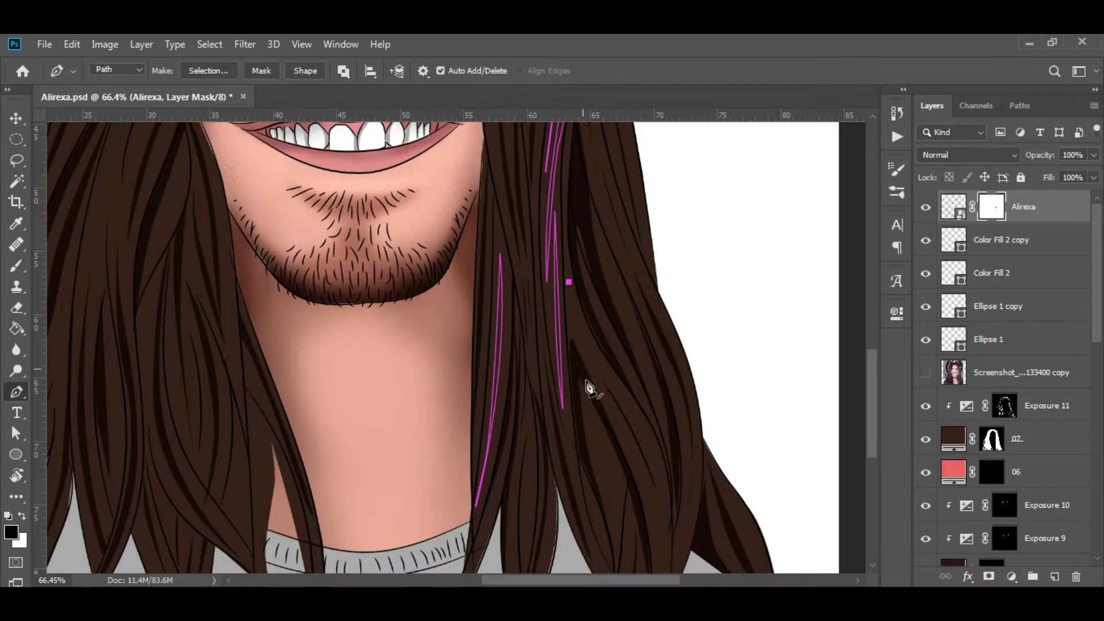
scroll(592, 357, "down", 2)
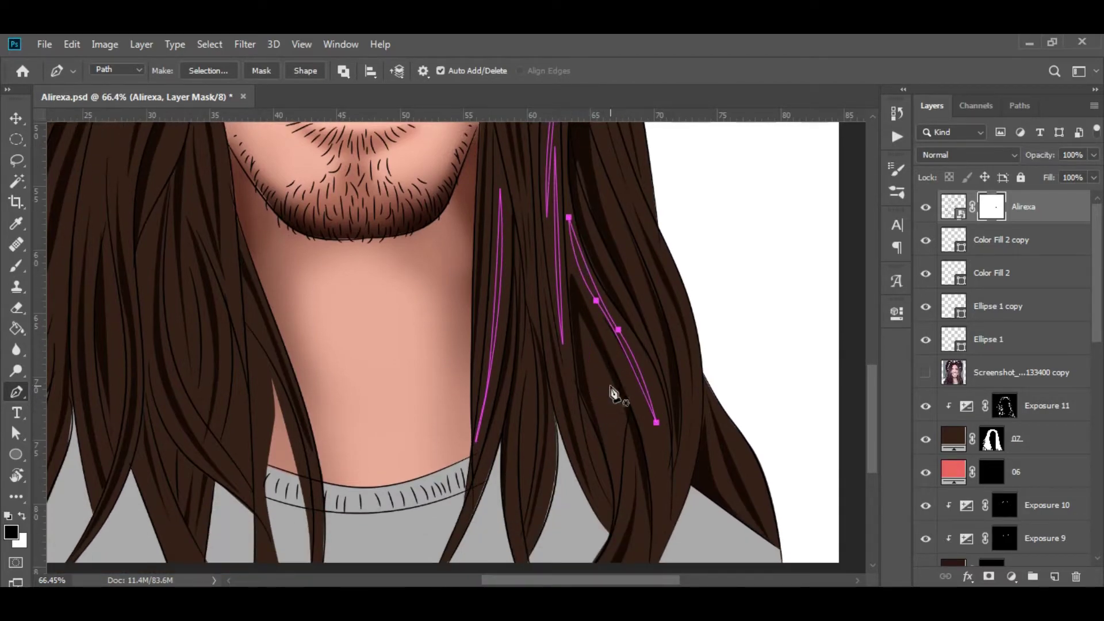
scroll(605, 380, "up", 5)
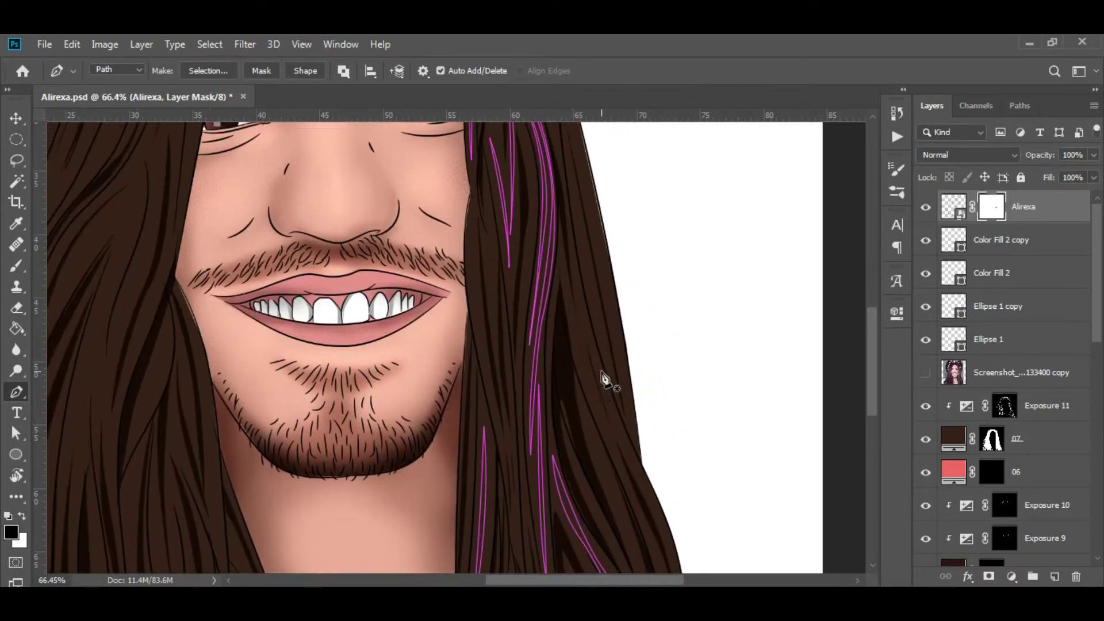
scroll(579, 348, "up", 2)
left_click(603, 519)
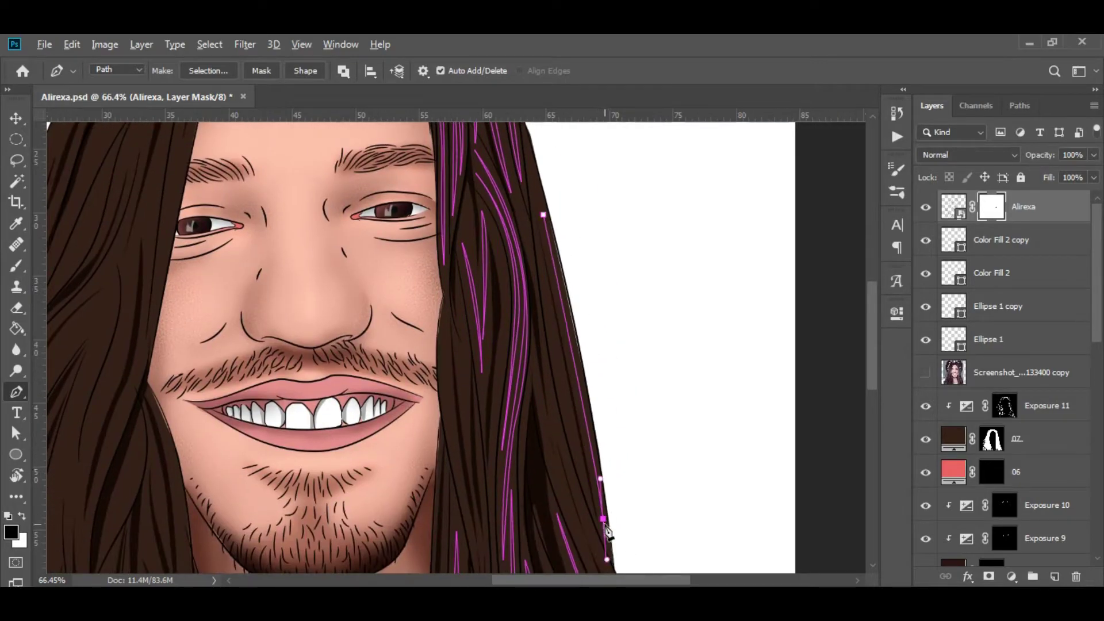
left_click(543, 215)
scroll(553, 288, "down", 2)
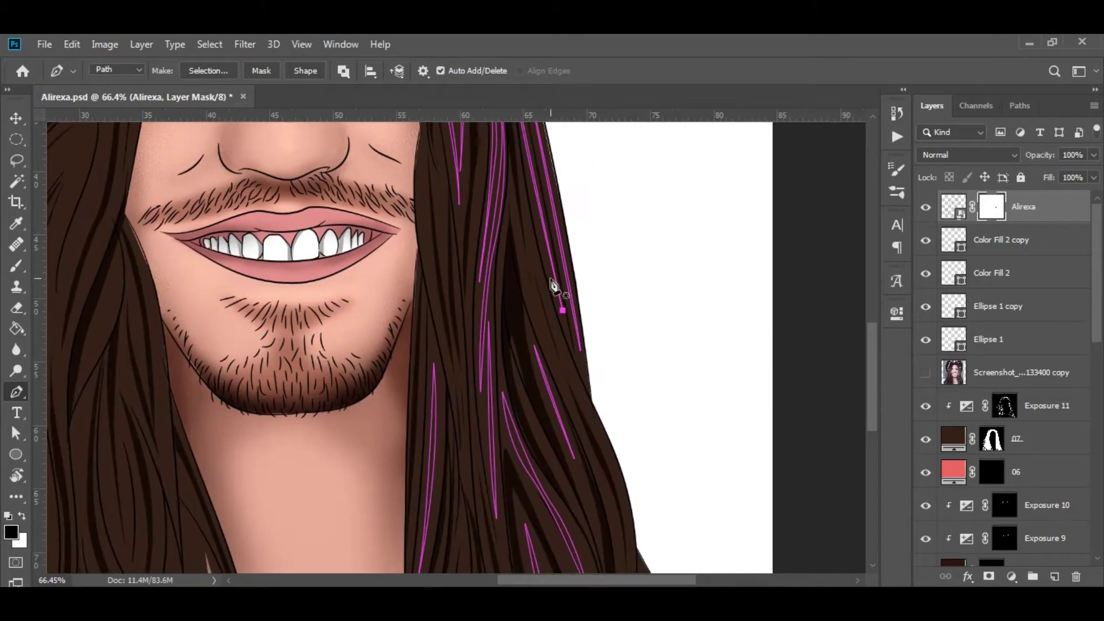
scroll(535, 322, "down", 3)
scroll(518, 345, "right", 2)
Step: Draw a closed strand outline from near the chin down the right hair
left_click(514, 345)
left_click_drag(461, 168, 463, 121)
scroll(540, 337, "down", 1)
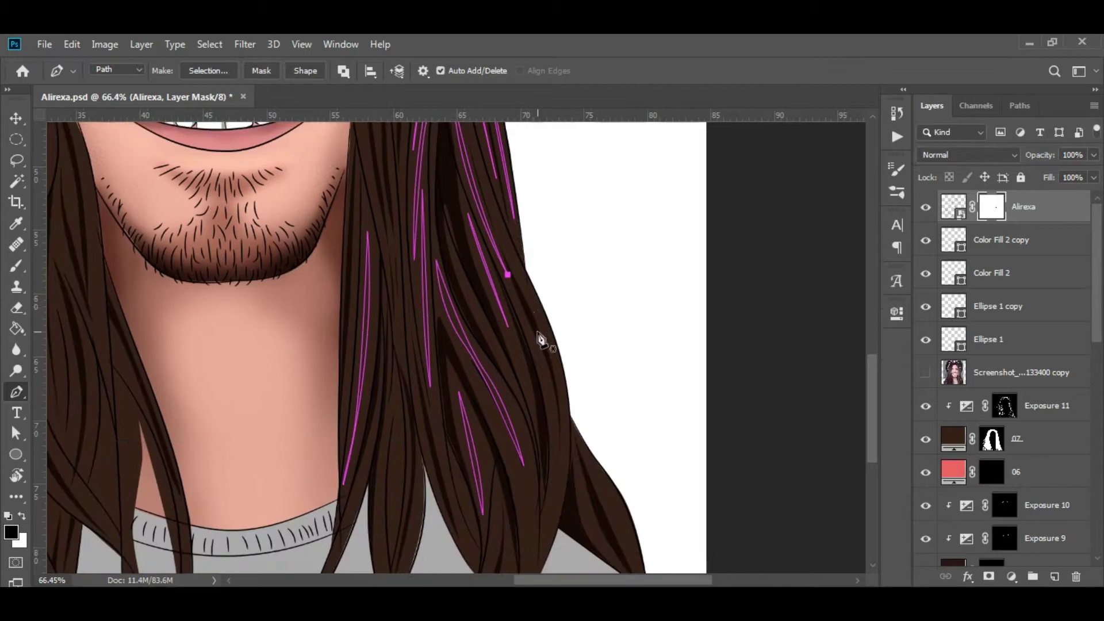
left_click_drag(529, 313, 588, 394)
scroll(552, 403, "down", 1)
left_click(554, 468)
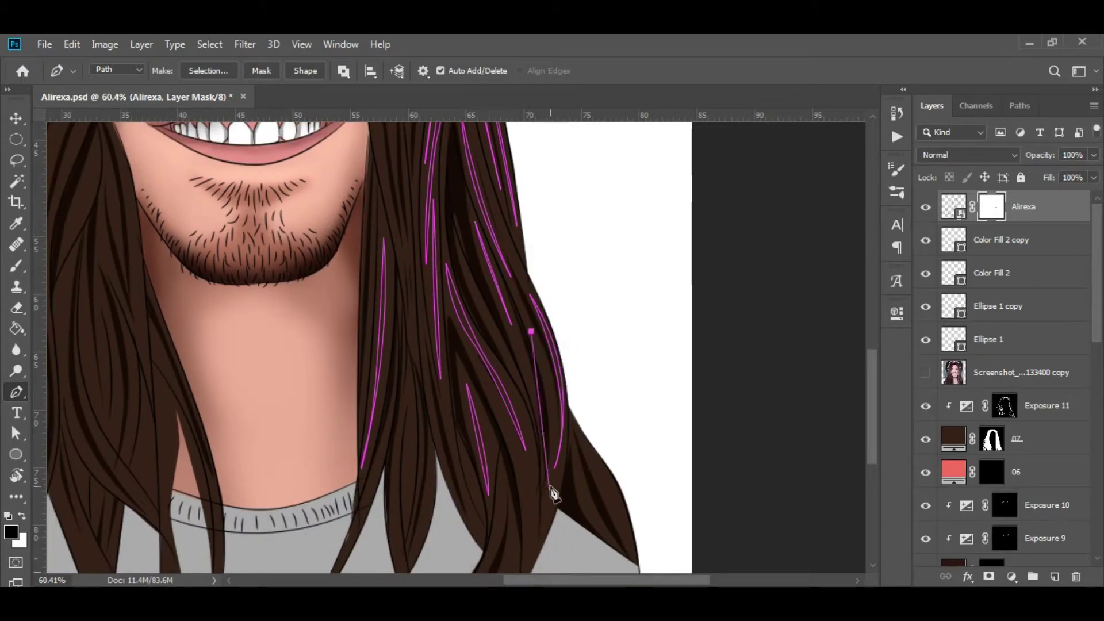
Step: Trace and close a lower strand outline just above the sweater
left_click(498, 421)
scroll(552, 464, "down", 3)
left_click_drag(541, 446, 531, 528)
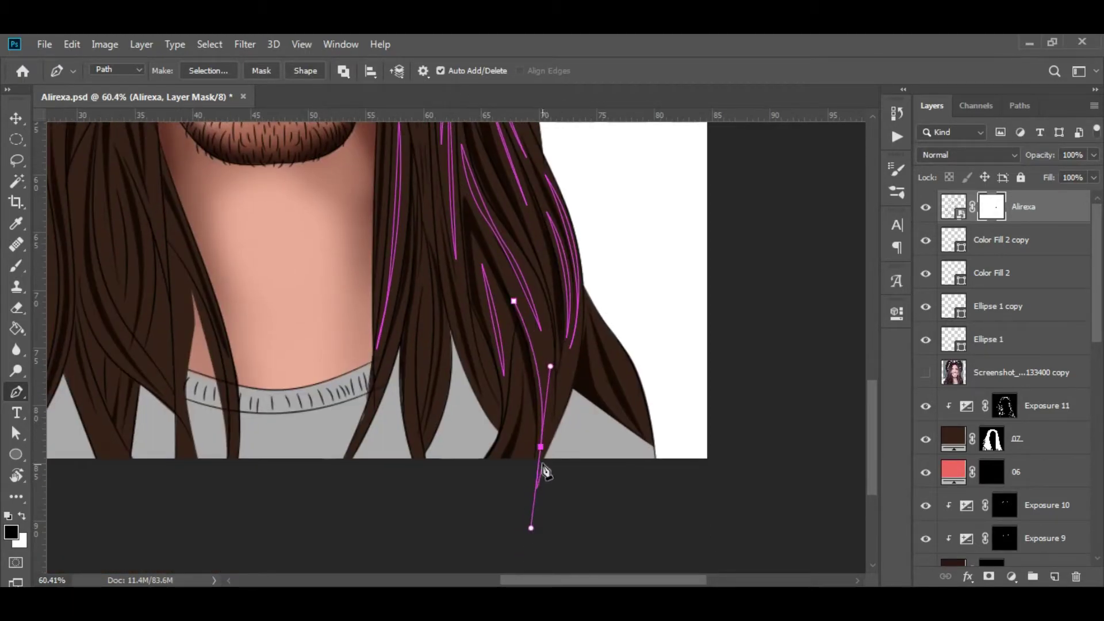
scroll(451, 254, "up", 4)
scroll(563, 360, "down", 3)
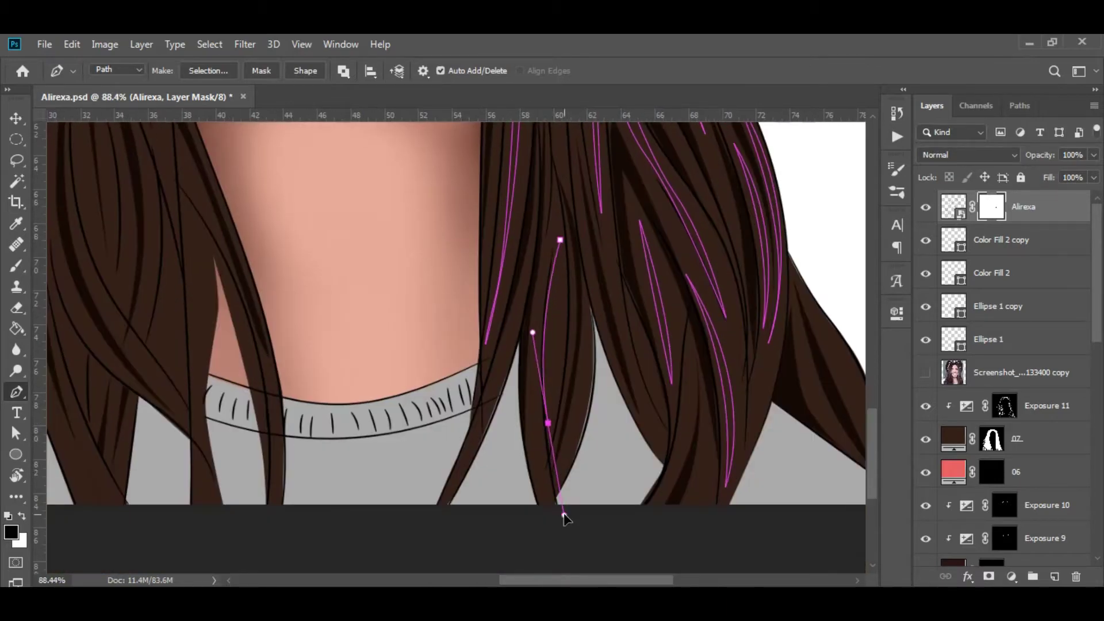
left_click(551, 428)
left_click_drag(544, 501, 571, 577)
left_click(560, 240)
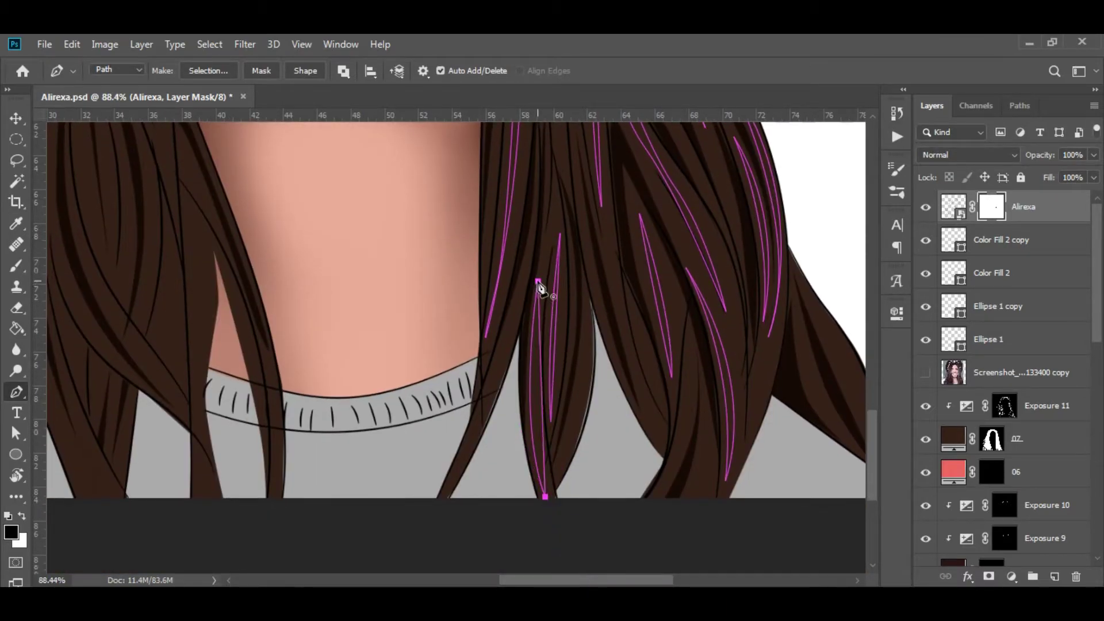
Step: Begin a curved strand path near the hair tip
left_click_drag(673, 522, 682, 489)
scroll(341, 463, "up", 3)
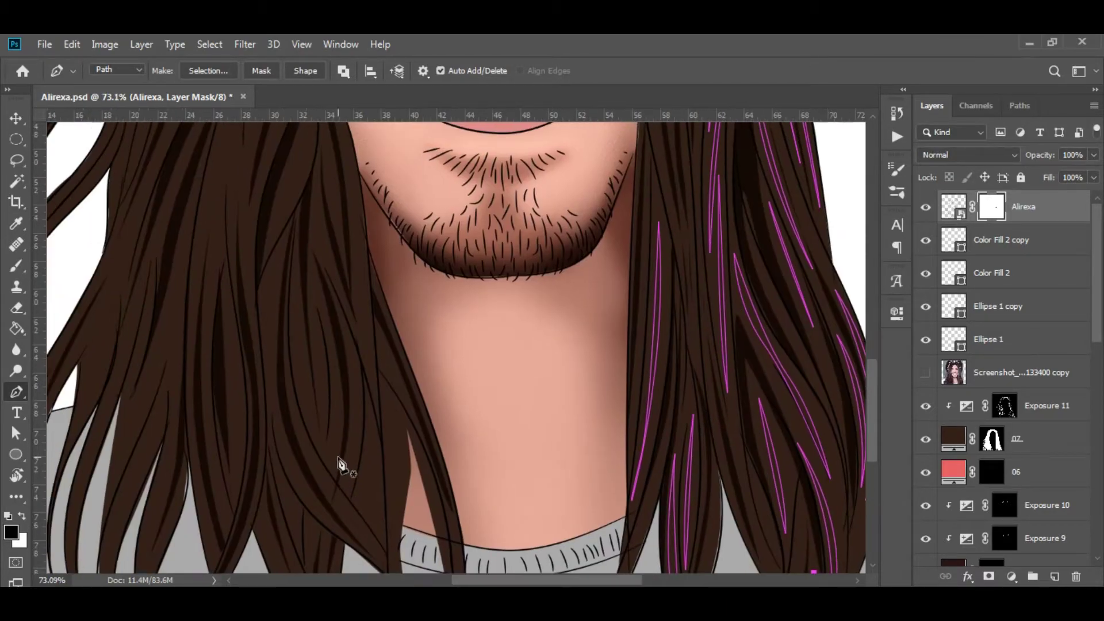
scroll(632, 242, "up", 5)
scroll(697, 544, "down", 2)
scroll(646, 345, "up", 3)
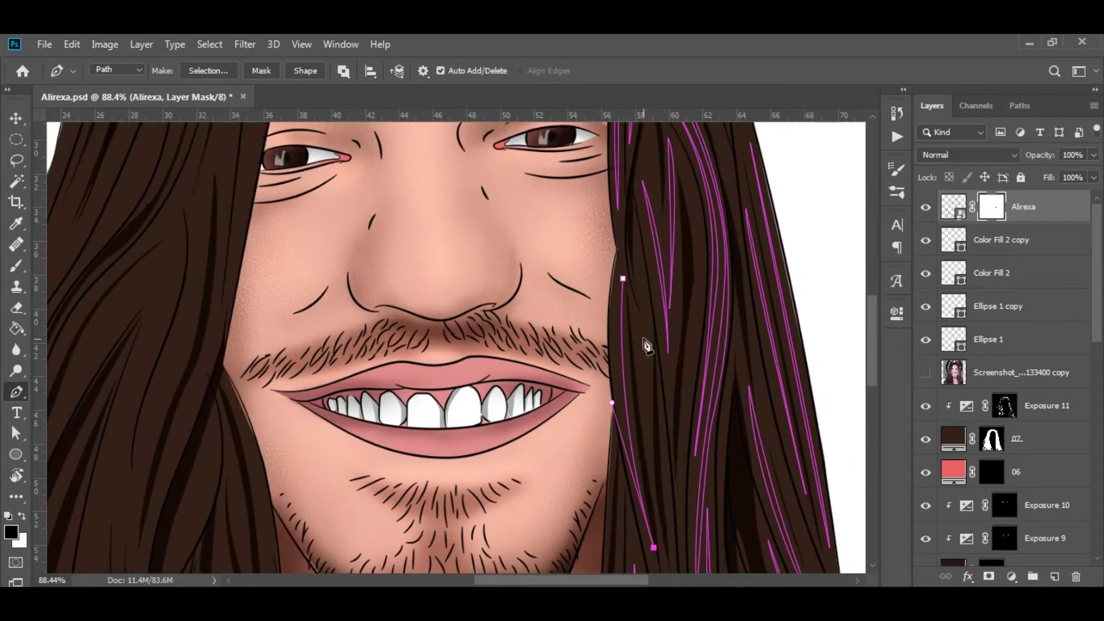
Step: Trace a strand curving from the hair parting across the top of the head
scroll(703, 254, "down", 5)
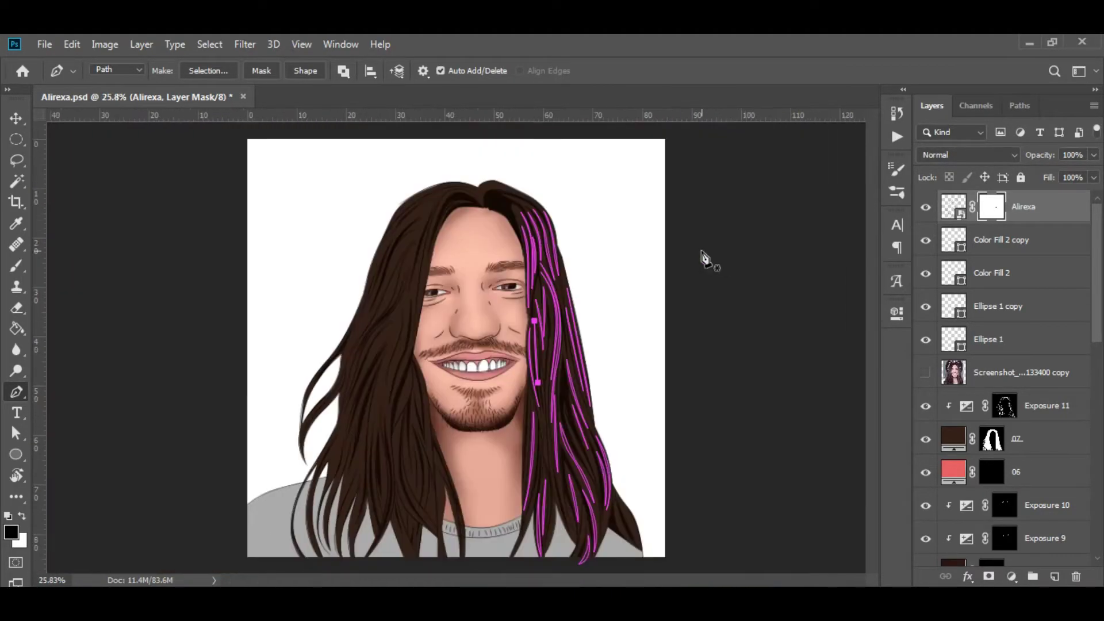
scroll(383, 308, "up", 6)
left_click(376, 303)
mouse_move(482, 250)
left_mouse_down()
mouse_move(583, 281)
mouse_move(376, 303)
left_mouse_up()
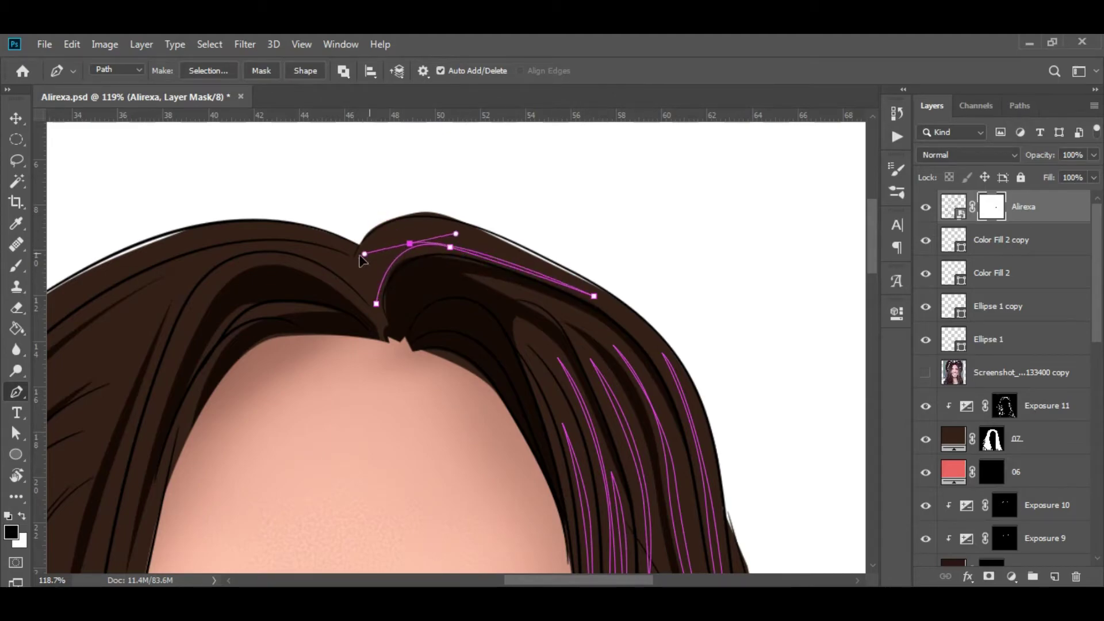
Step: Draw a closed strand on the upper left hair beside the forehead
scroll(431, 279, "left", 3)
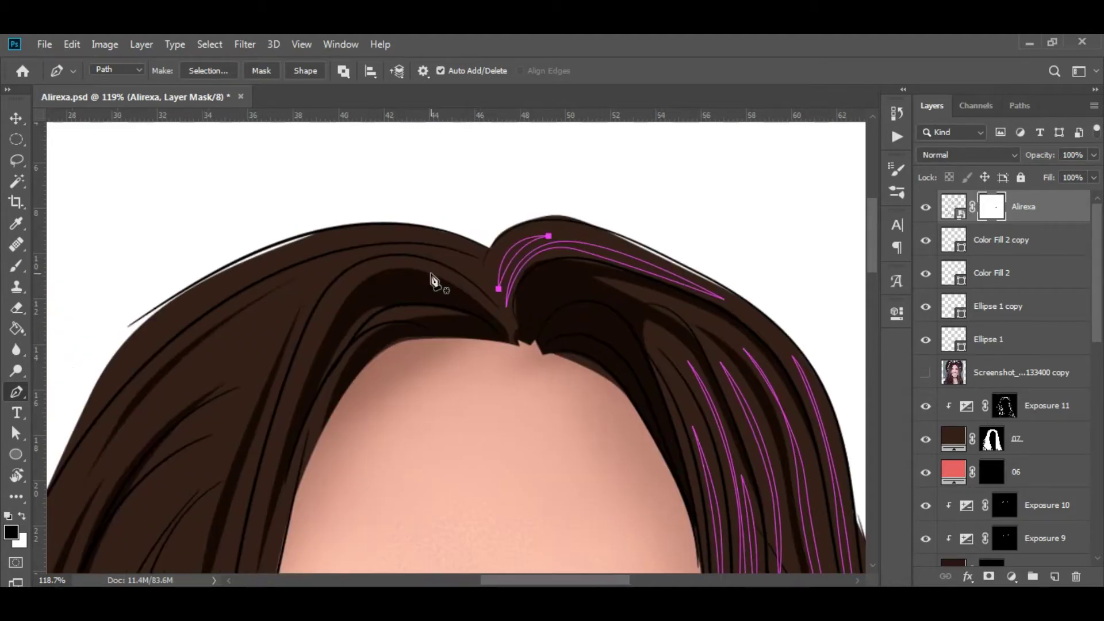
scroll(444, 284, "down", 2, "alt")
left_click(440, 278)
left_click_drag(364, 472, 347, 571)
left_click(440, 277)
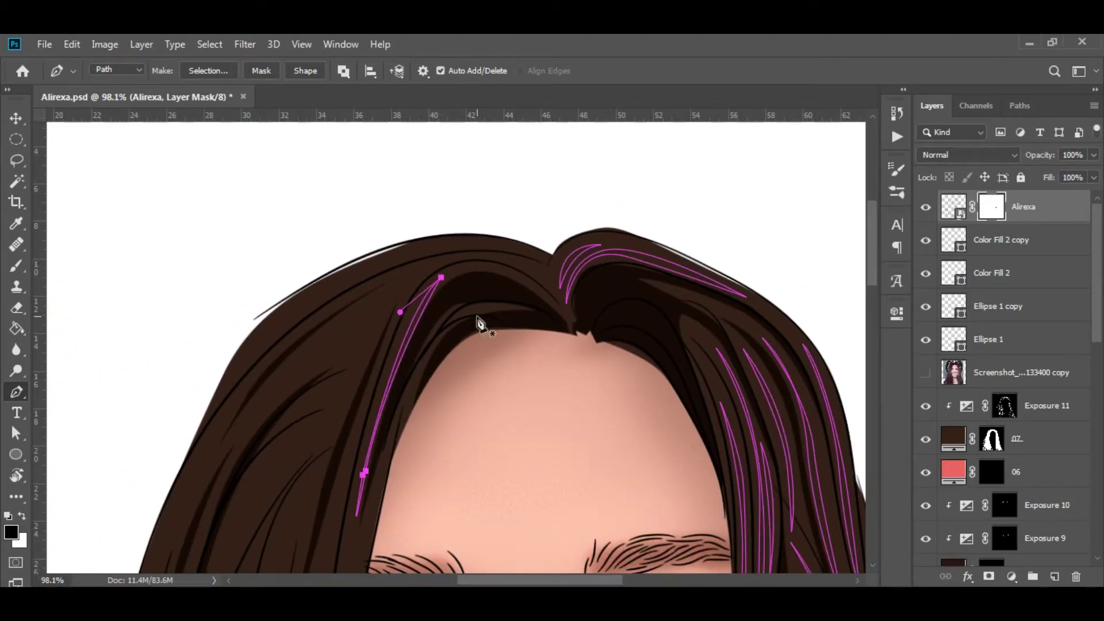
Step: Close another strand outline on the left hair and finish that path
scroll(454, 242, "down", 5)
scroll(457, 227, "down", 1, "alt")
scroll(410, 457, "down", 3)
scroll(410, 457, "left", 1)
left_click_drag(417, 399, 404, 437)
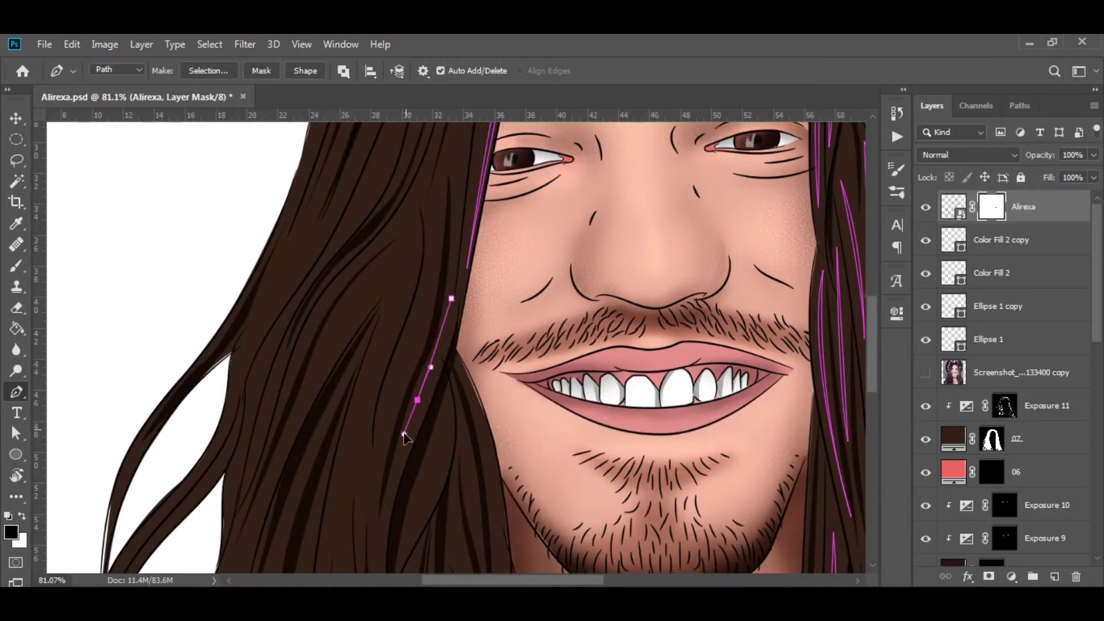
left_click(453, 300)
Step: Place anchors for a new strand lower down the left hair
scroll(421, 253, "down", 3)
scroll(421, 253, "right", 1)
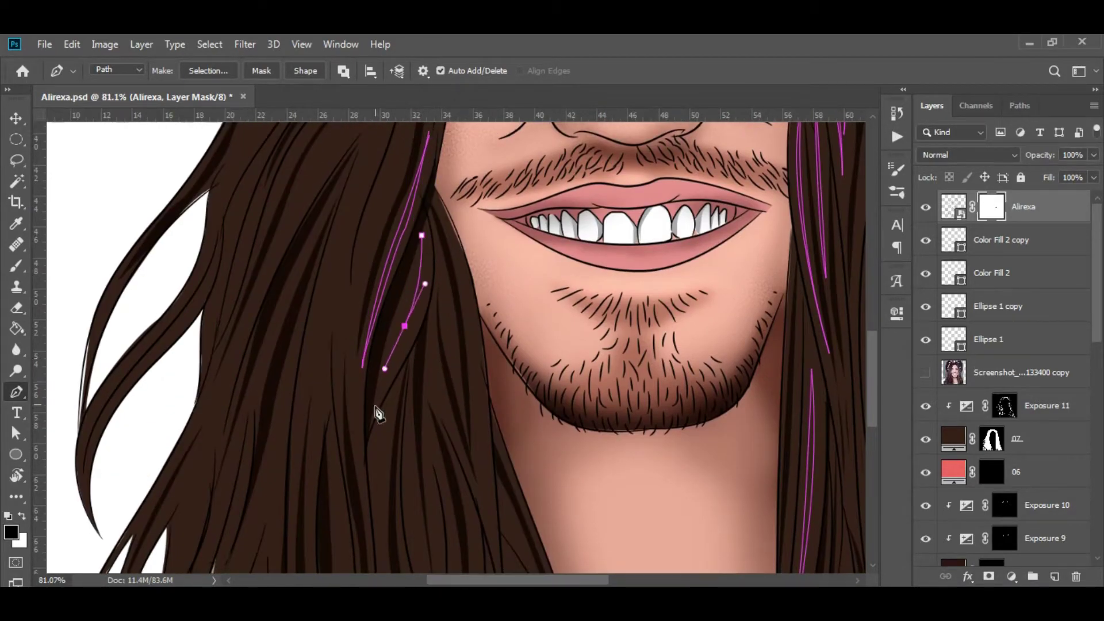
key("Escape")
scroll(477, 283, "down", 1)
left_click(513, 526)
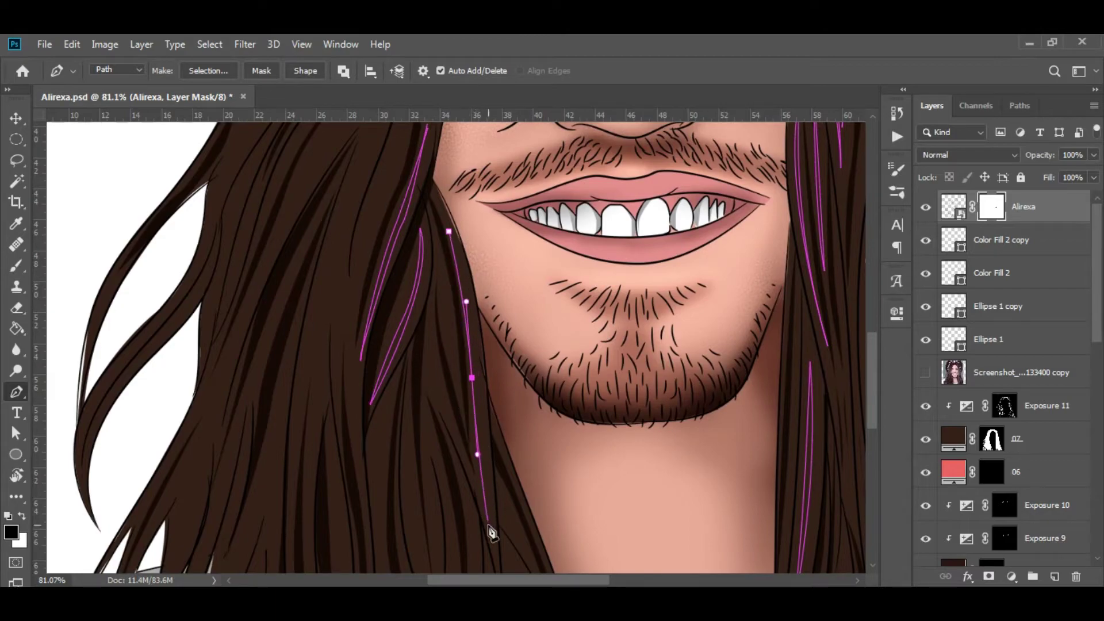
left_click(496, 379)
scroll(540, 424, "down", 3)
scroll(536, 406, "down", 1)
Step: Trace two curved strands through the left hair toward the collar
left_click(449, 199)
left_click_drag(439, 332, 444, 371)
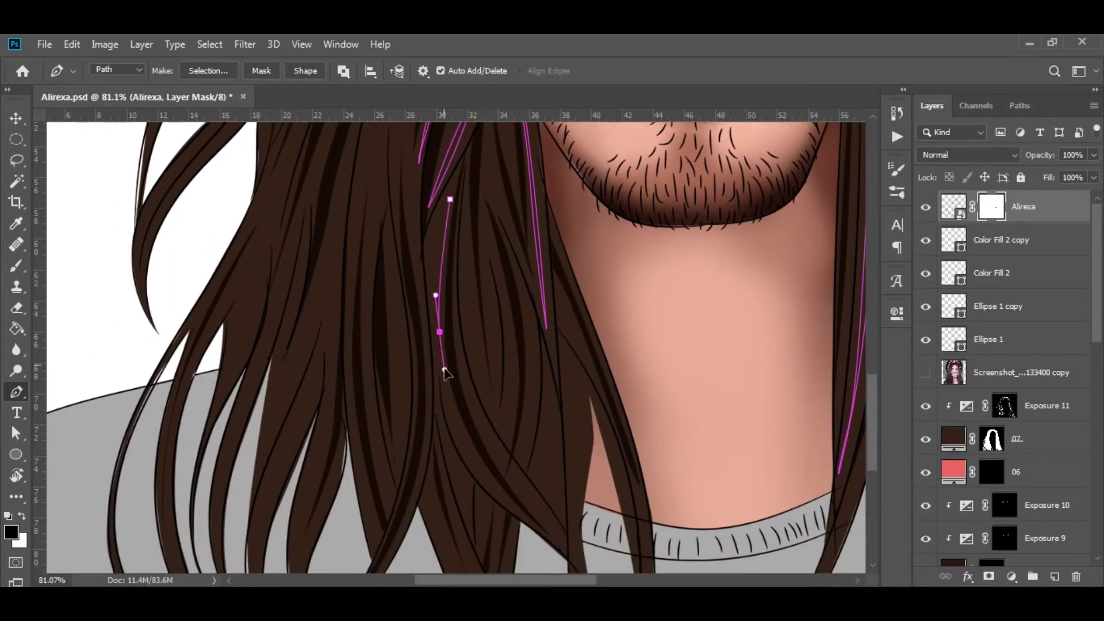
left_click_drag(519, 519, 535, 541)
scroll(460, 346, "up", 1)
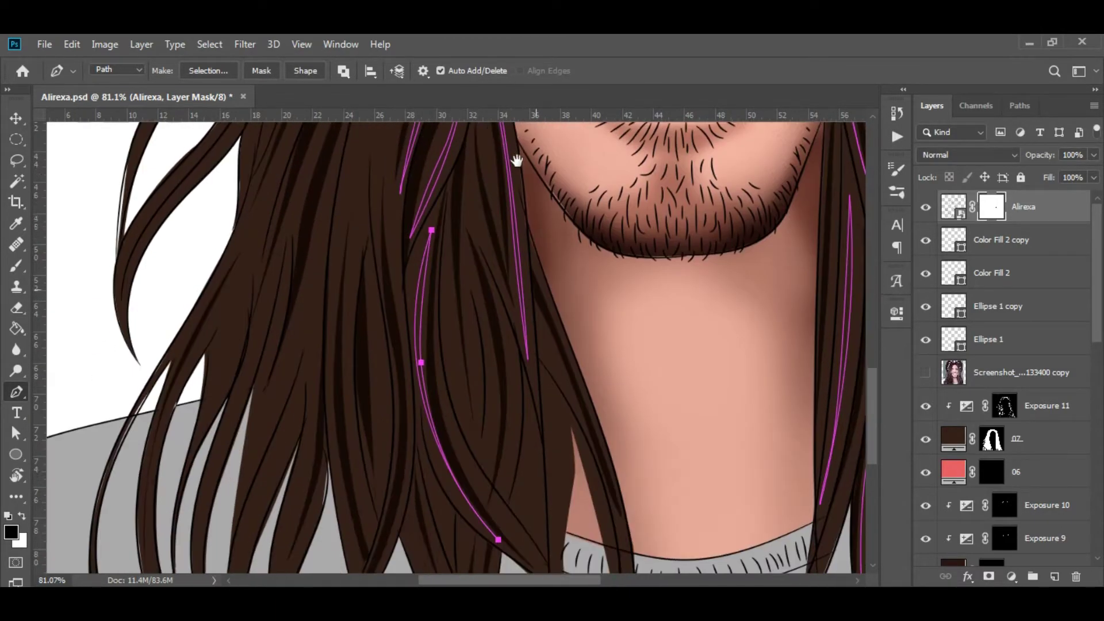
left_click(448, 245)
left_click_drag(469, 416, 479, 455)
scroll(517, 276, "down", 2)
scroll(493, 451, "up", 5)
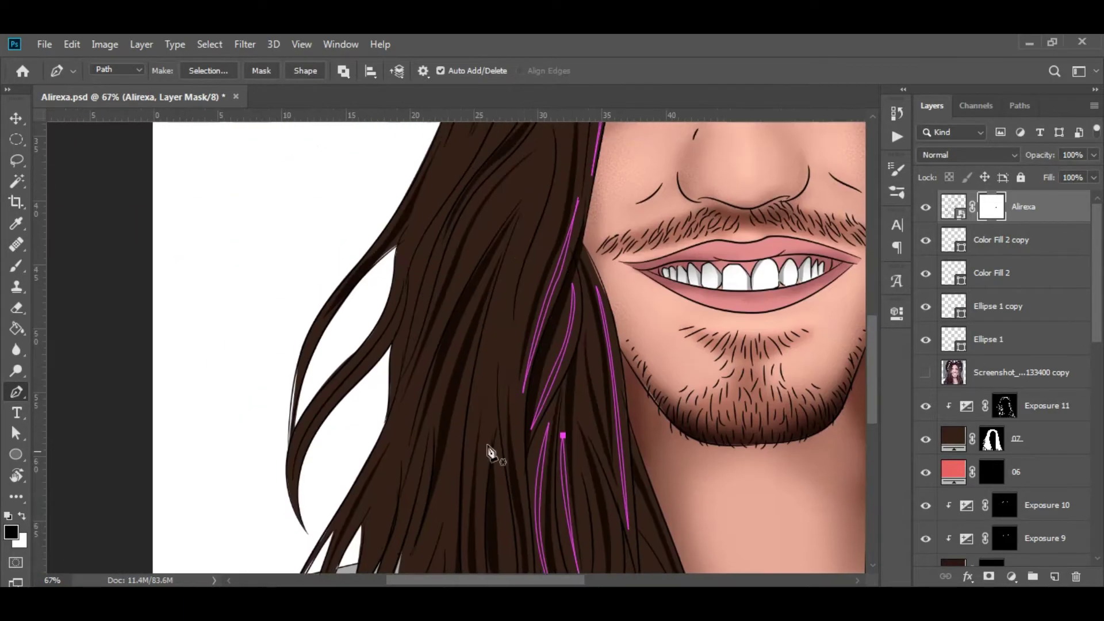
scroll(601, 236, "up", 5)
Step: Outline and close a few more hair strand paths
left_click(609, 224)
left_click_drag(504, 325, 475, 380)
scroll(636, 288, "down", 5)
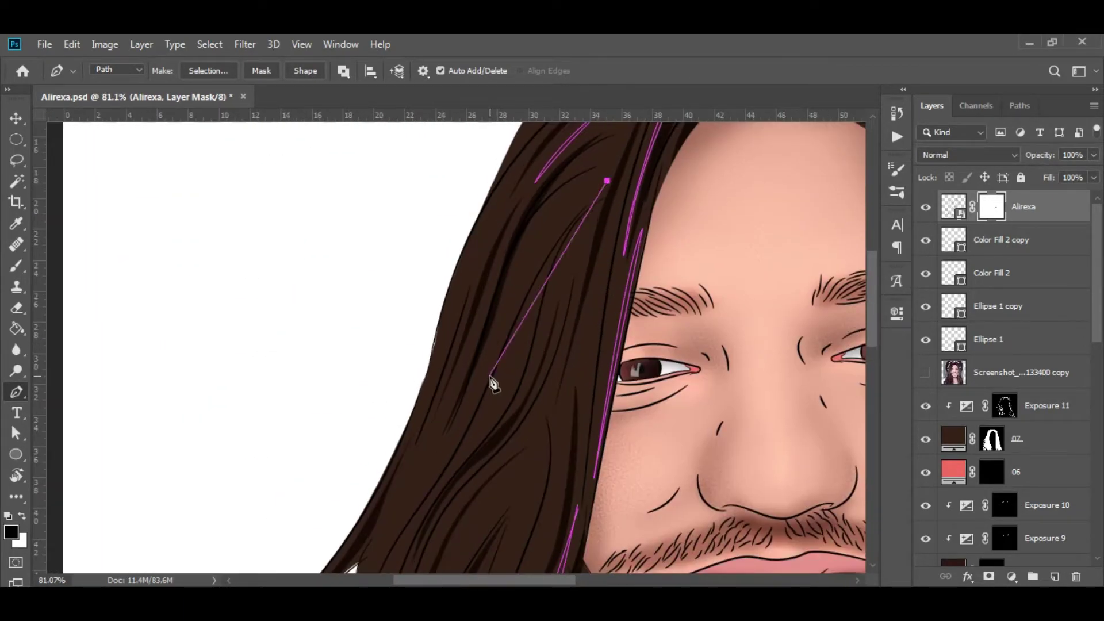
left_click(480, 380)
left_click_drag(607, 180, 690, 145)
scroll(458, 395, "down", 5)
scroll(458, 395, "left", 3)
left_click(632, 261)
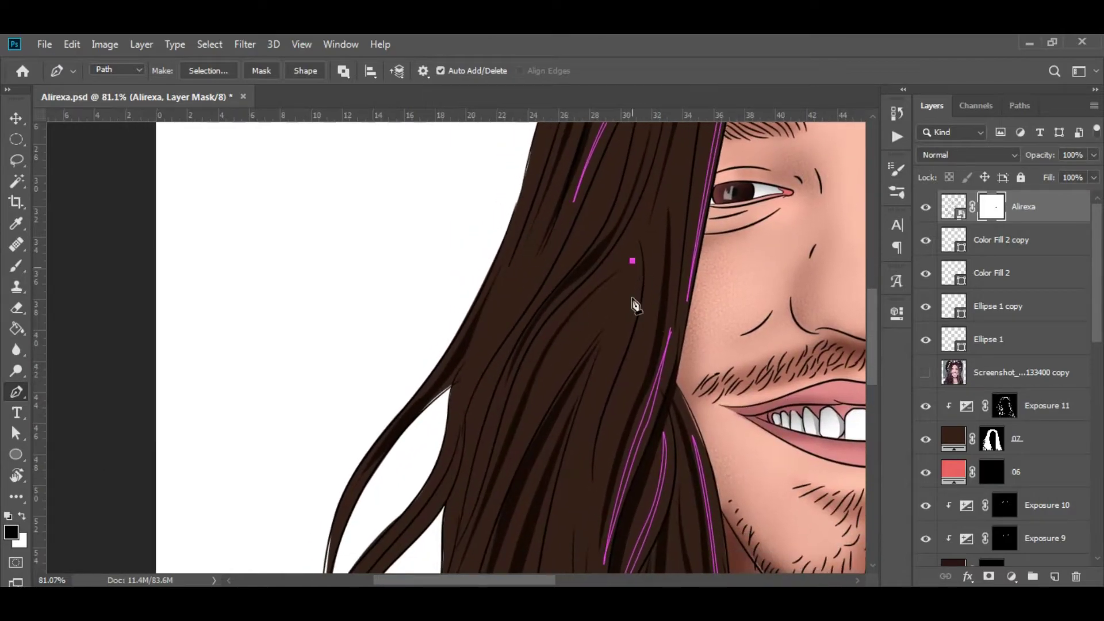
left_click(582, 541)
mouse_move(602, 377)
left_mouse_down()
mouse_move(585, 440)
mouse_move(637, 304)
left_mouse_up()
left_click(632, 261)
Step: Load the strand paths as a selection and add Exposure 12 at +1.89
key("ctrl+0")
key("ctrl+Return")
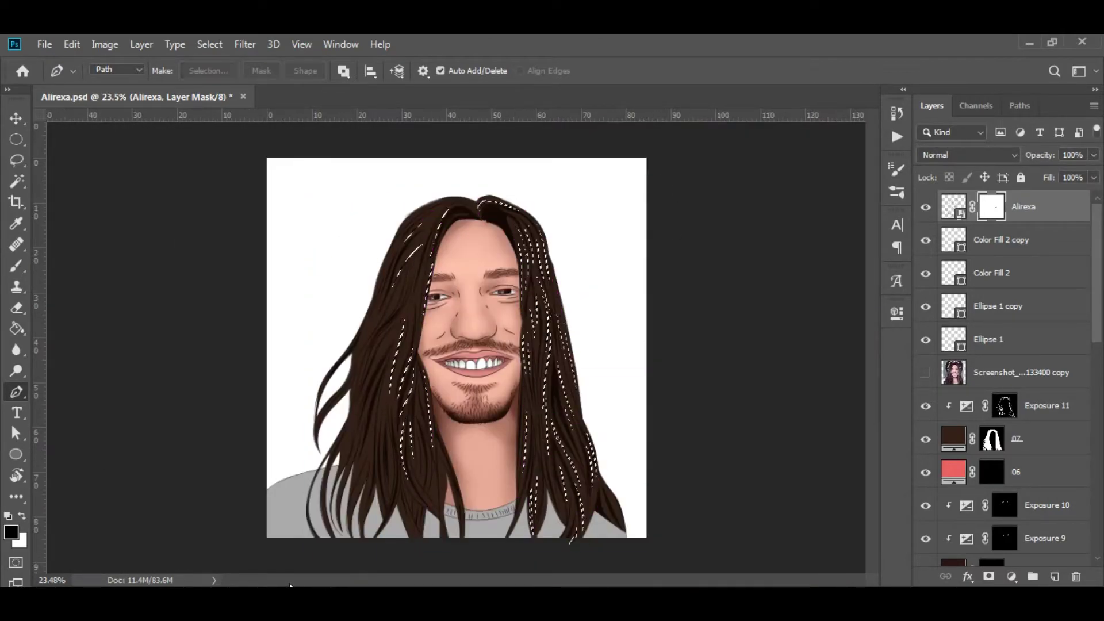
left_click(1047, 406)
left_click_drag(773, 380, 786, 380)
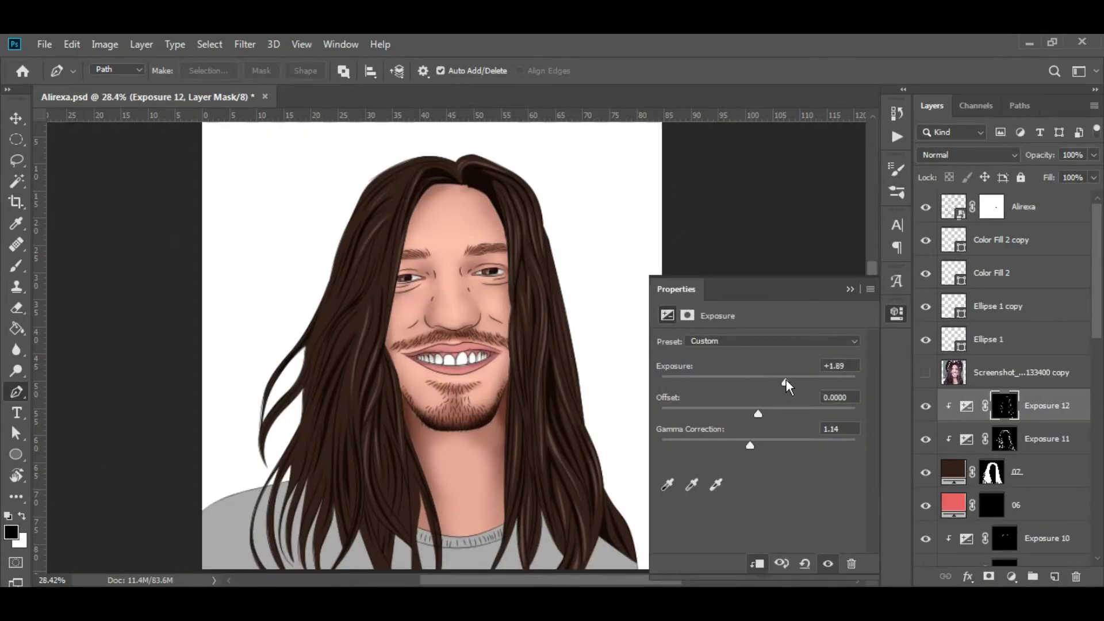
scroll(328, 370, "up", 3)
left_click(421, 244)
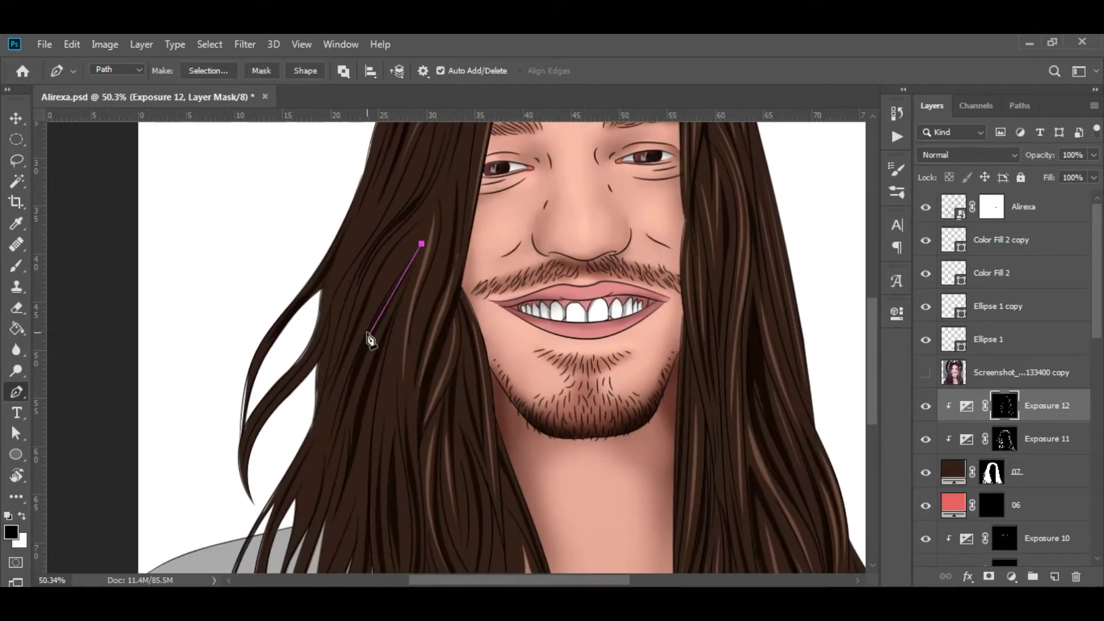
Step: Close the current strand outline and begin pen-tracing a new strand on the left hair
left_click(422, 243)
scroll(401, 305, "down", 4)
scroll(401, 305, "left", 1)
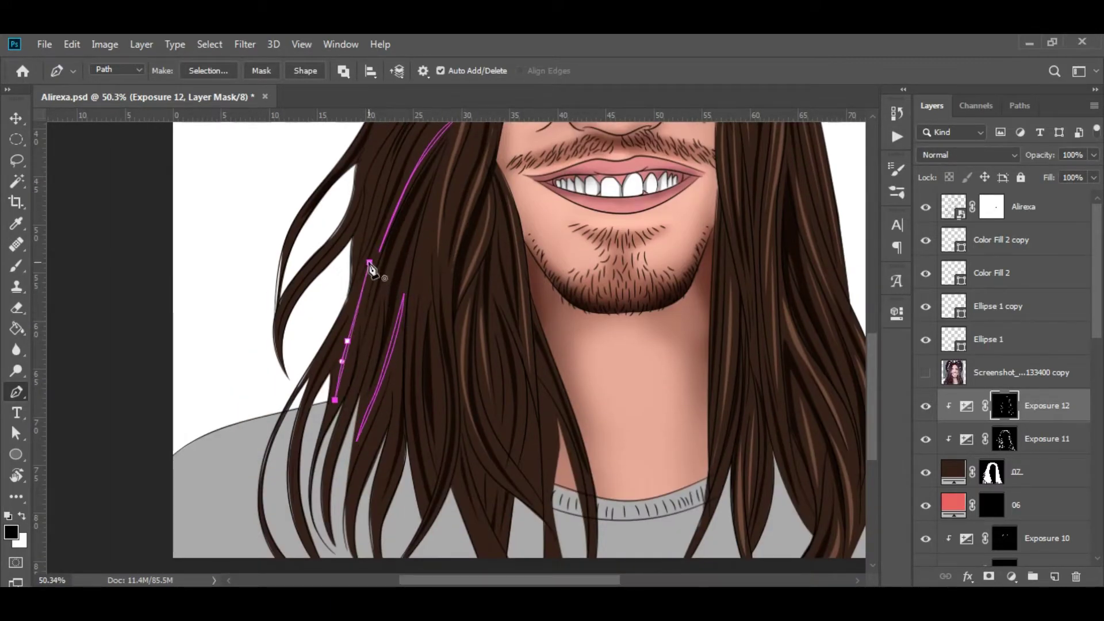
scroll(370, 264, "up", 5)
scroll(403, 242, "left", 1)
left_click(442, 208)
scroll(486, 181, "up", 3)
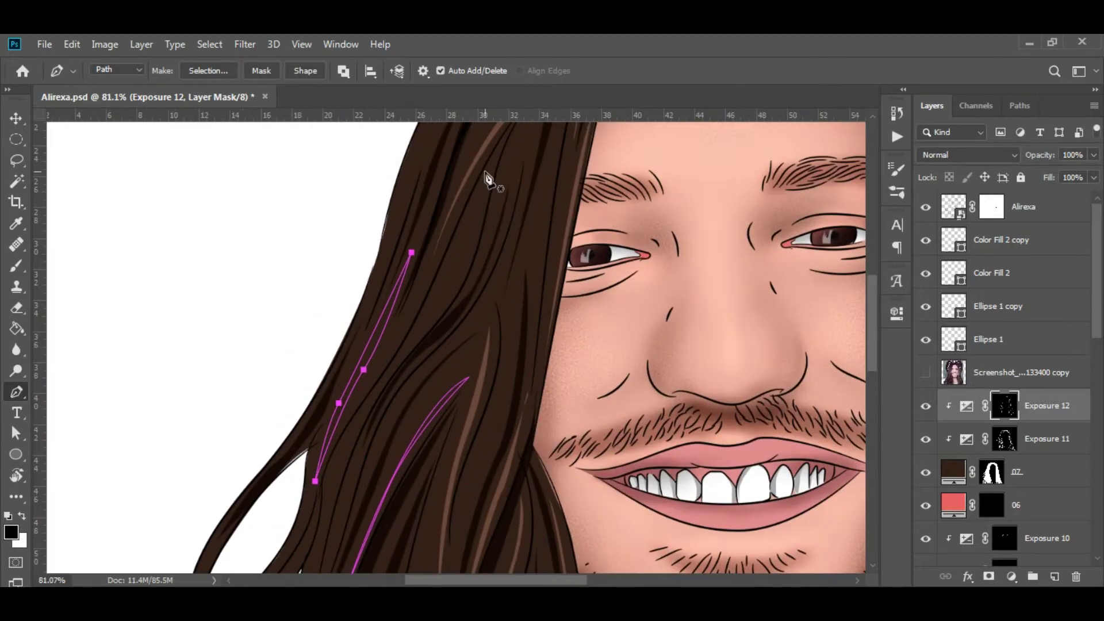
mouse_move(496, 394)
left_mouse_down()
mouse_move(469, 165)
mouse_move(471, 451)
left_mouse_up()
left_click(460, 220)
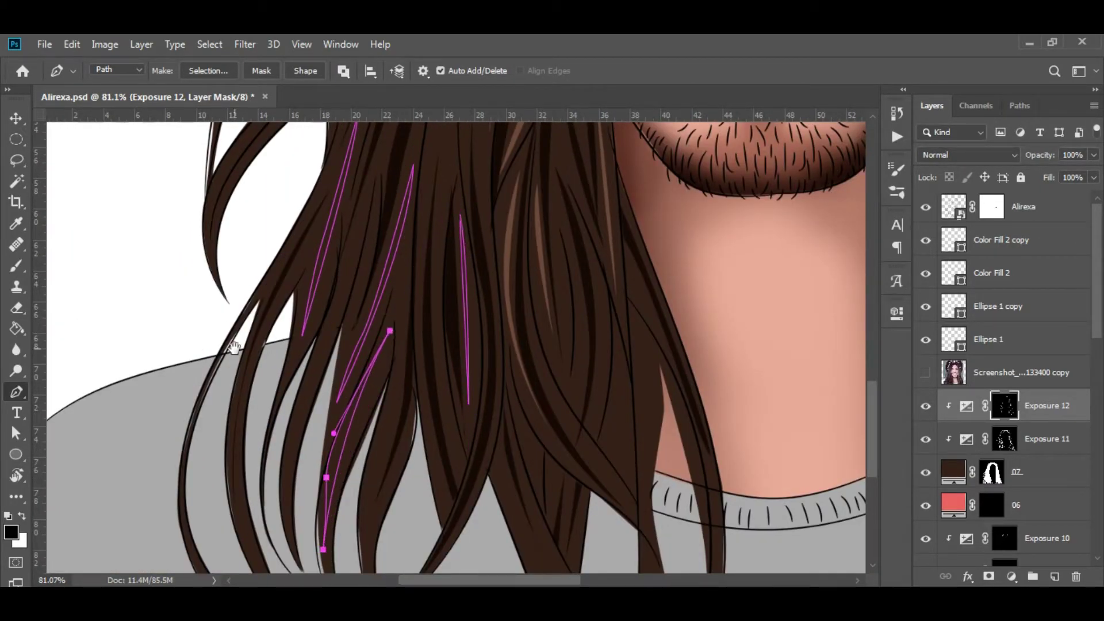
Step: Extend the left strand outline past the chin and add the Exposure 13 adjustment layer
scroll(233, 347, "up", 4)
scroll(379, 214, "up", 1)
scroll(308, 280, "down", 2)
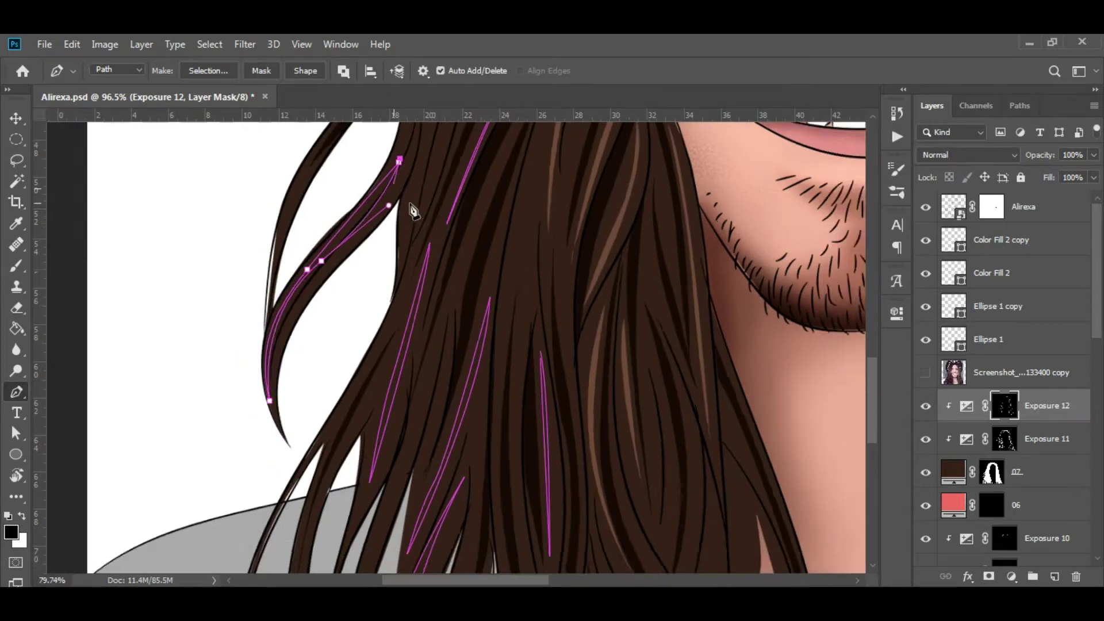
scroll(414, 217, "down", 5)
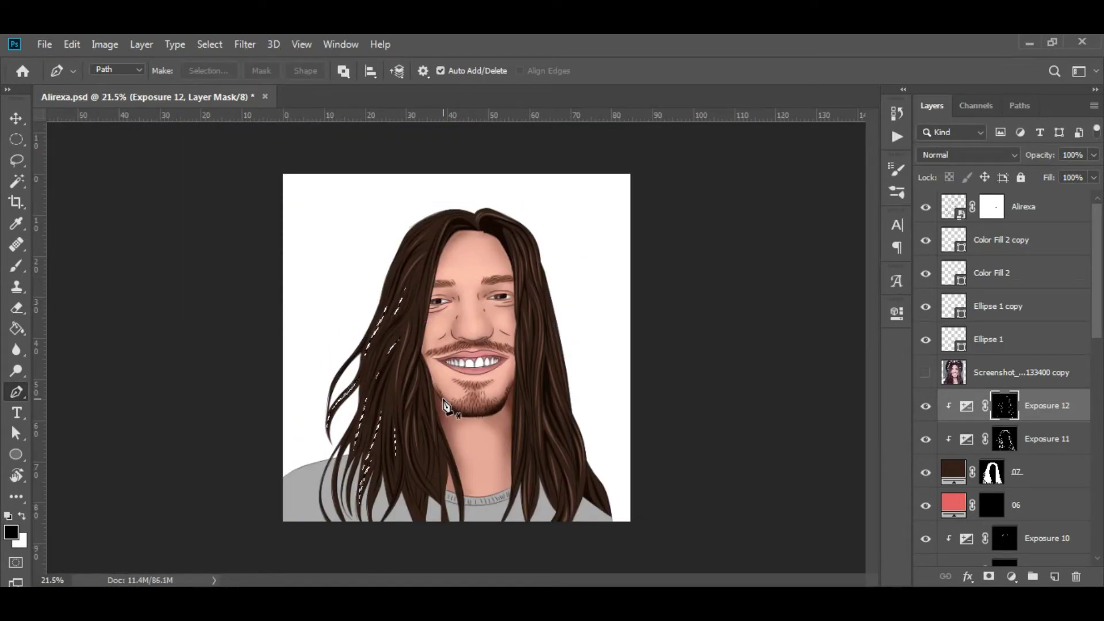
scroll(446, 405, "up", 3)
scroll(330, 377, "up", 2)
scroll(217, 483, "down", 4)
scroll(389, 431, "up", 2)
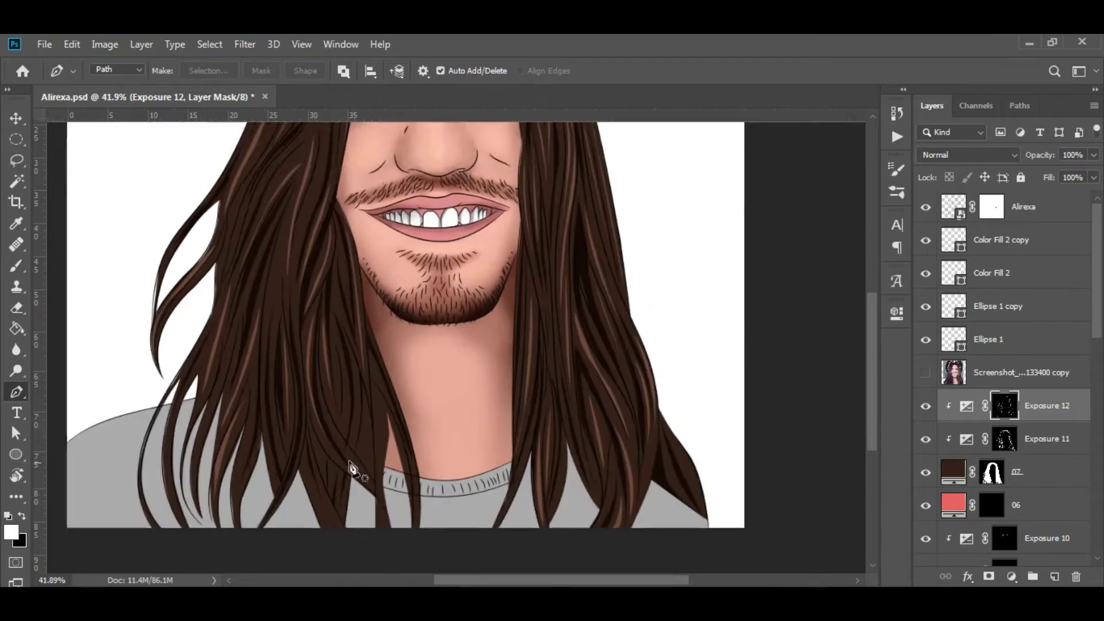
scroll(388, 387, "down", 3)
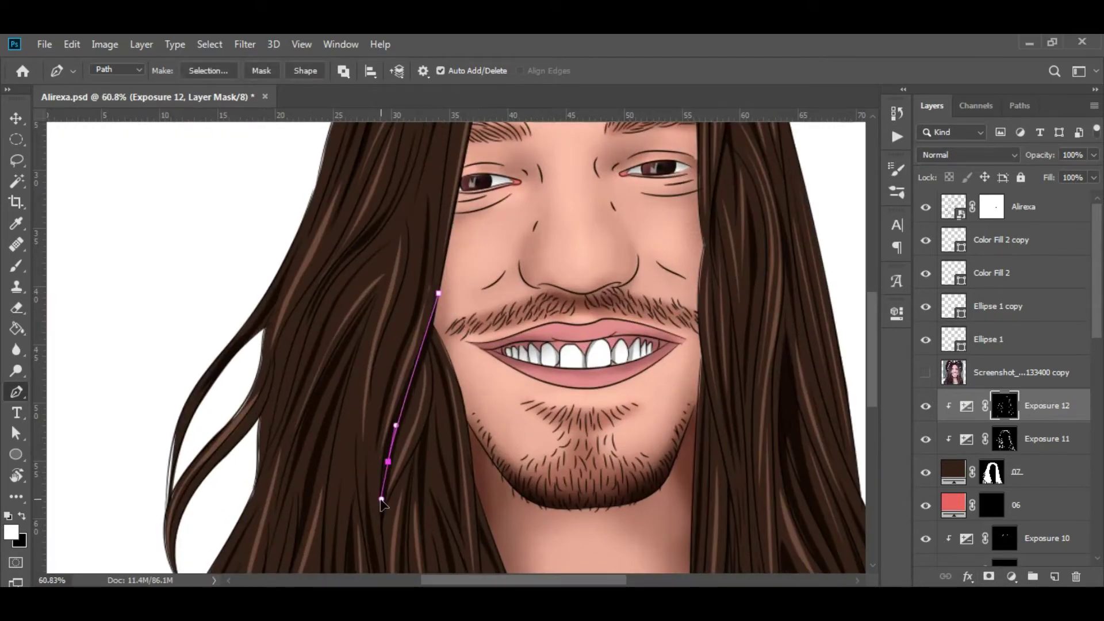
scroll(390, 456, "down", 5)
scroll(431, 394, "down", 5)
left_click(568, 493)
scroll(587, 338, "up", 5)
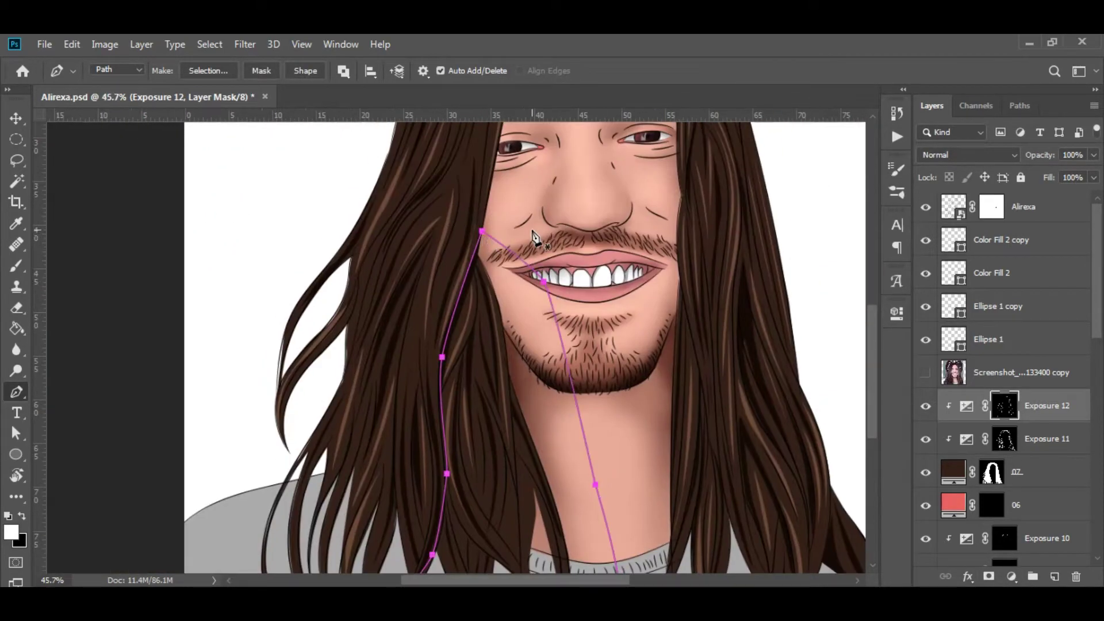
left_click(1012, 577)
left_click(1011, 387)
Step: Lower Exposure 13 to about −1.11 to darken the traced strands
left_click_drag(755, 387, 762, 382)
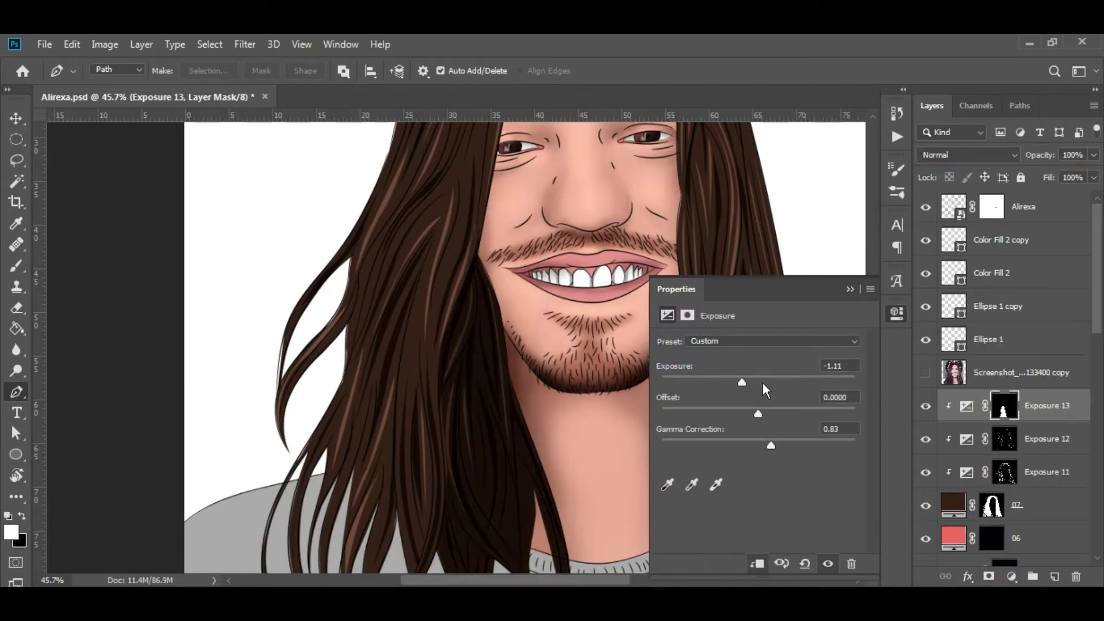
key("b")
scroll(662, 403, "down", 1)
scroll(604, 460, "down", 1)
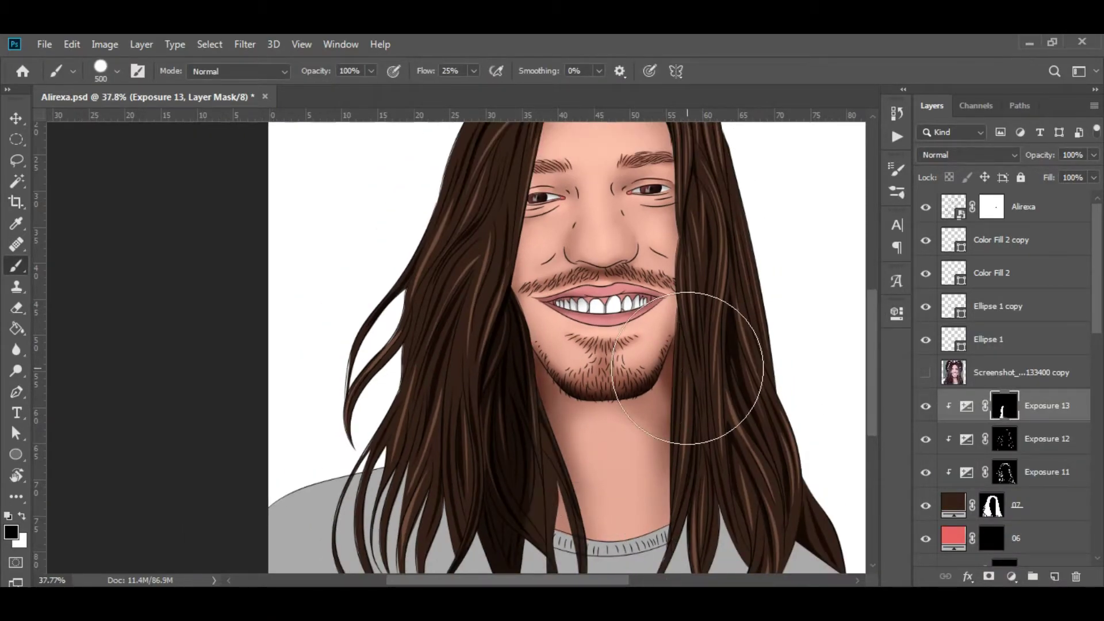
scroll(633, 371, "down", 1)
scroll(555, 375, "down", 2)
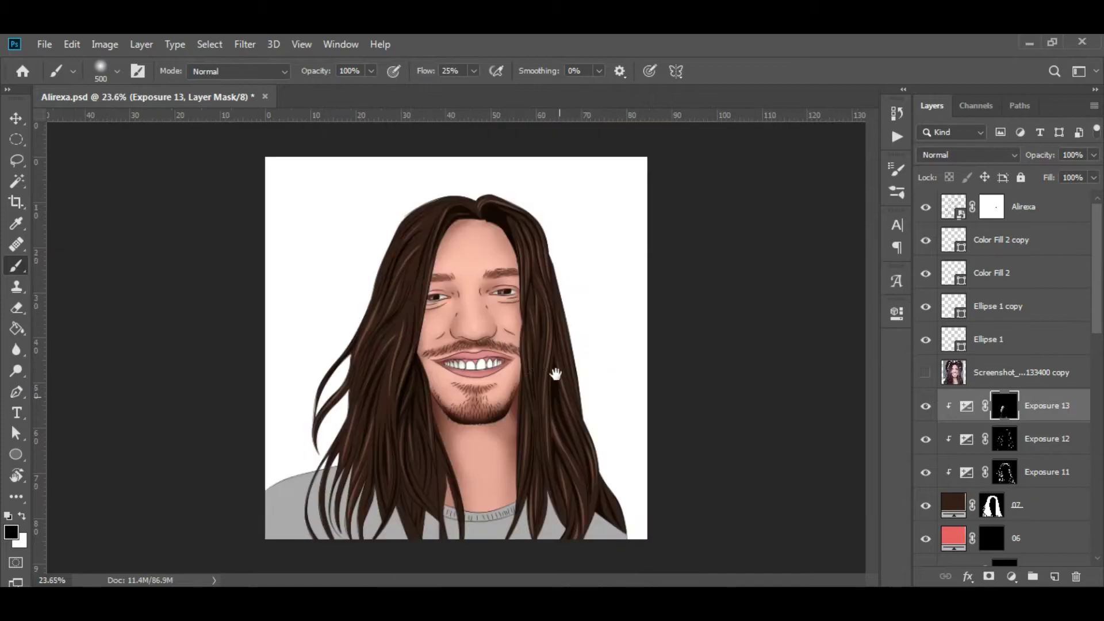
scroll(556, 374, "up", 2)
Step: Turn the traced strand path into a selection, brush it onto the mask, and deselect
key("p")
scroll(352, 348, "down", 1)
scroll(417, 374, "up", 1)
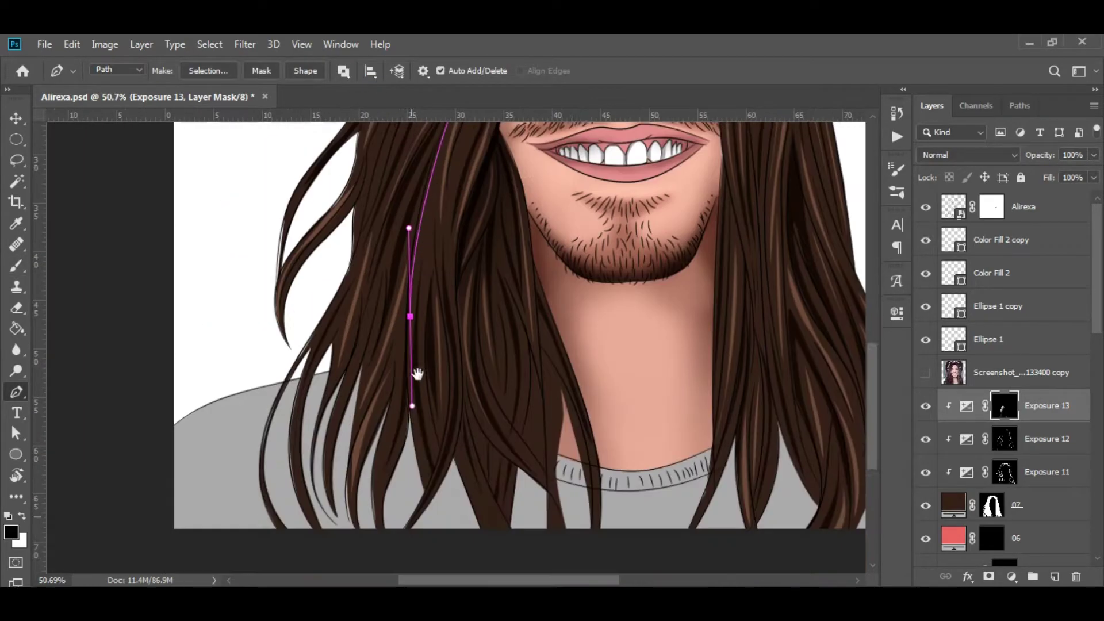
left_click_drag(388, 226, 410, 405)
key("ctrl+Return")
key("b")
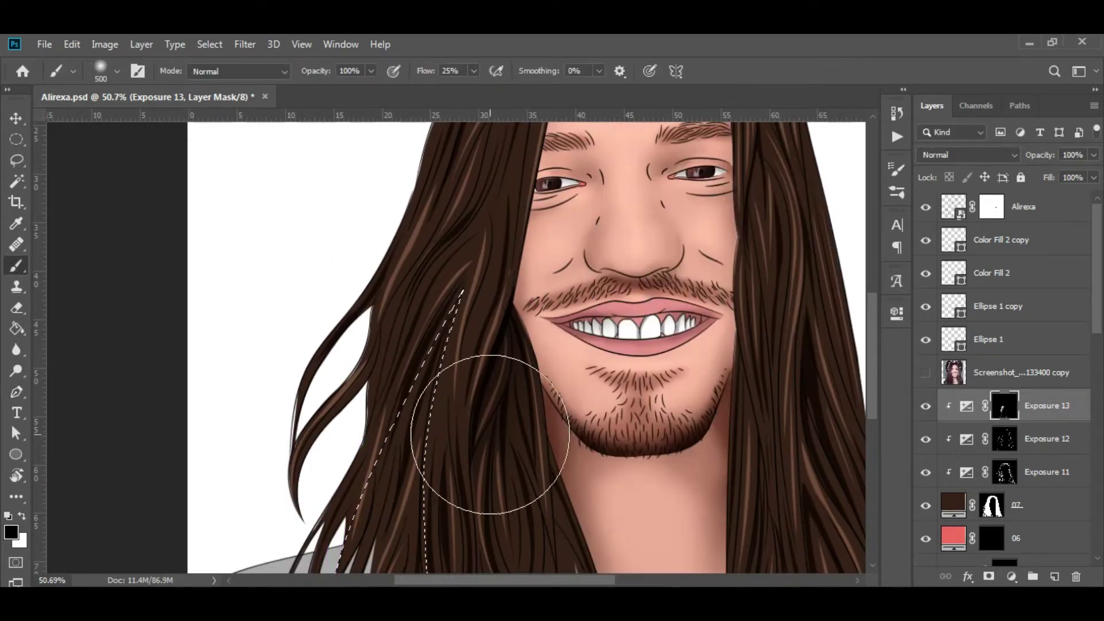
scroll(555, 401, "down", 3)
key("ctrl+d")
key("p")
scroll(394, 395, "up", 3)
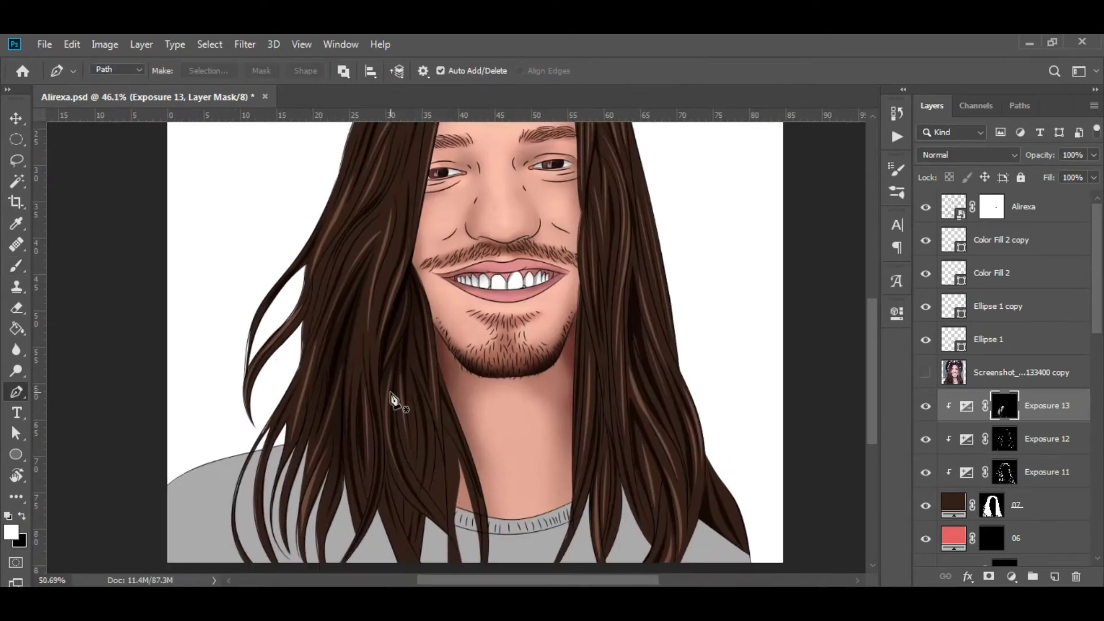
Step: Trace a curved strand on the hair and paint it into the Exposure 13 mask
left_click(406, 314)
left_click_drag(405, 470, 432, 530)
scroll(425, 504, "down", 3)
key("ctrl+Return")
key("b")
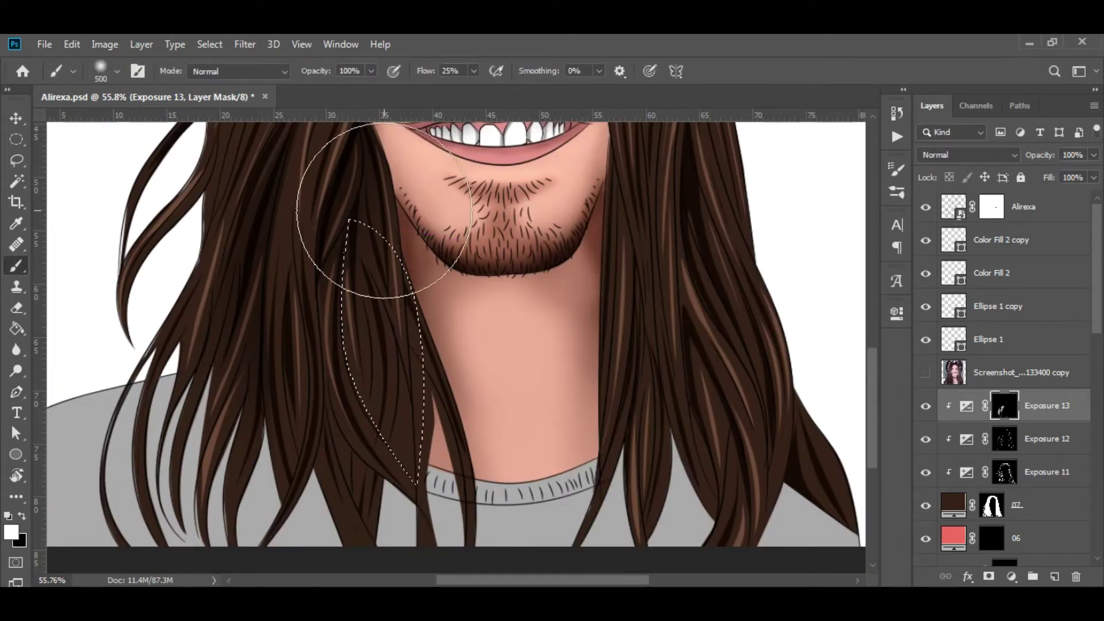
scroll(479, 450, "down", 3)
Step: Outline a right-side strand and paint it in white on the mask, then deselect
key("p")
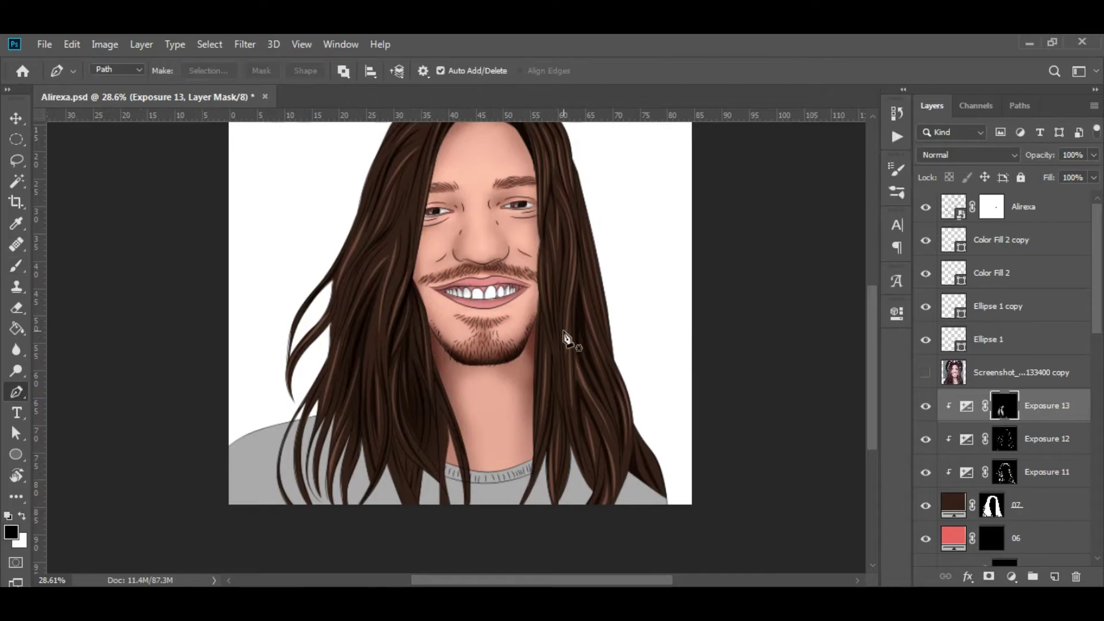
scroll(562, 338, "up", 2)
left_click(525, 295)
scroll(555, 419, "down", 2)
left_click(563, 379)
left_click(535, 174)
key("b")
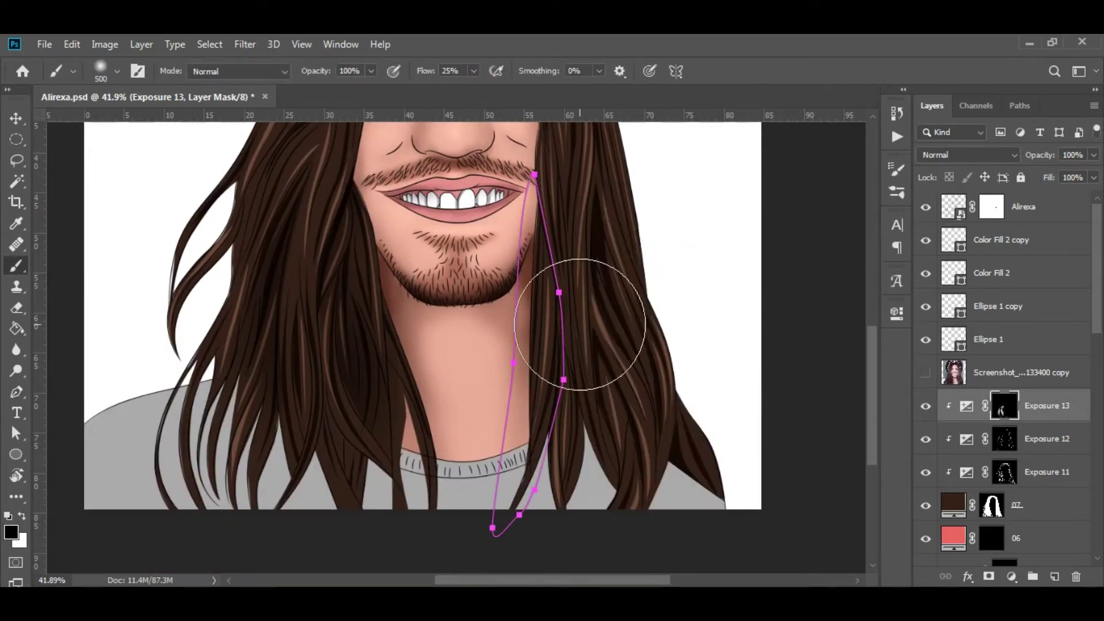
key("x")
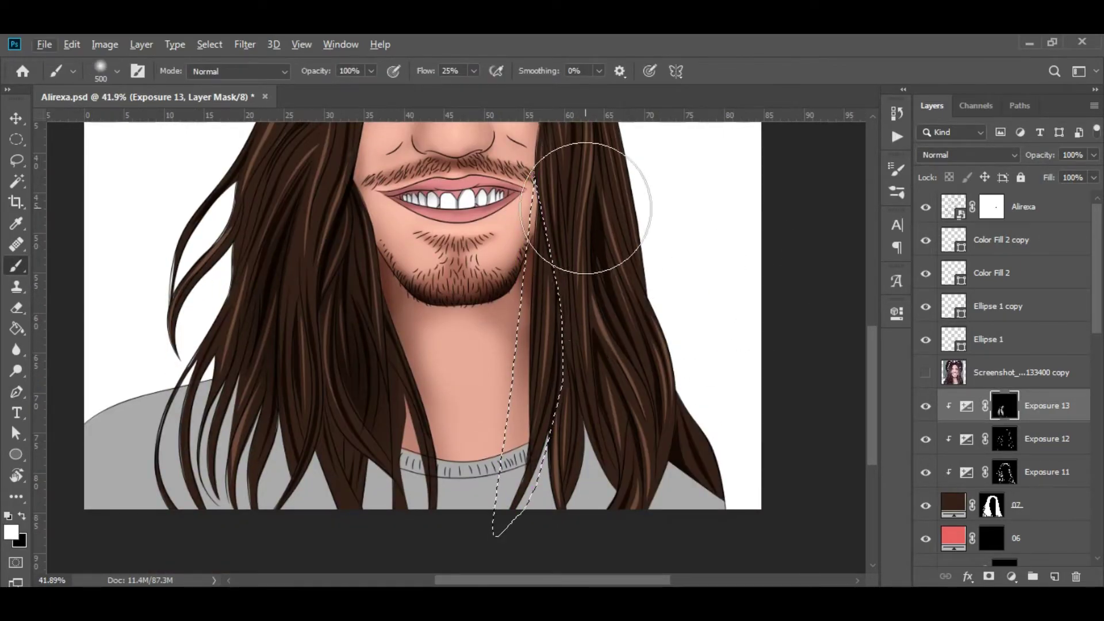
key("ctrl+d")
scroll(579, 382, "up", 1)
Step: Trace another hair strand, make it a selection, and brush it darker
key("p")
left_click(529, 240)
scroll(555, 573, "down", 2)
left_click(641, 505)
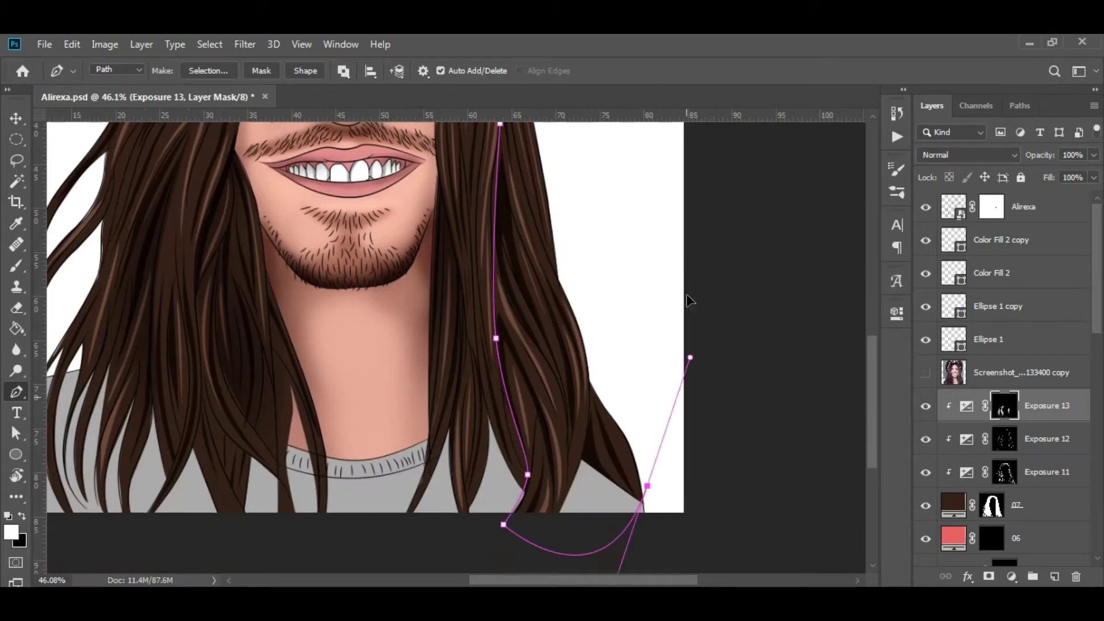
right_click(537, 227)
left_click(591, 293)
key("b")
scroll(623, 390, "up", 2)
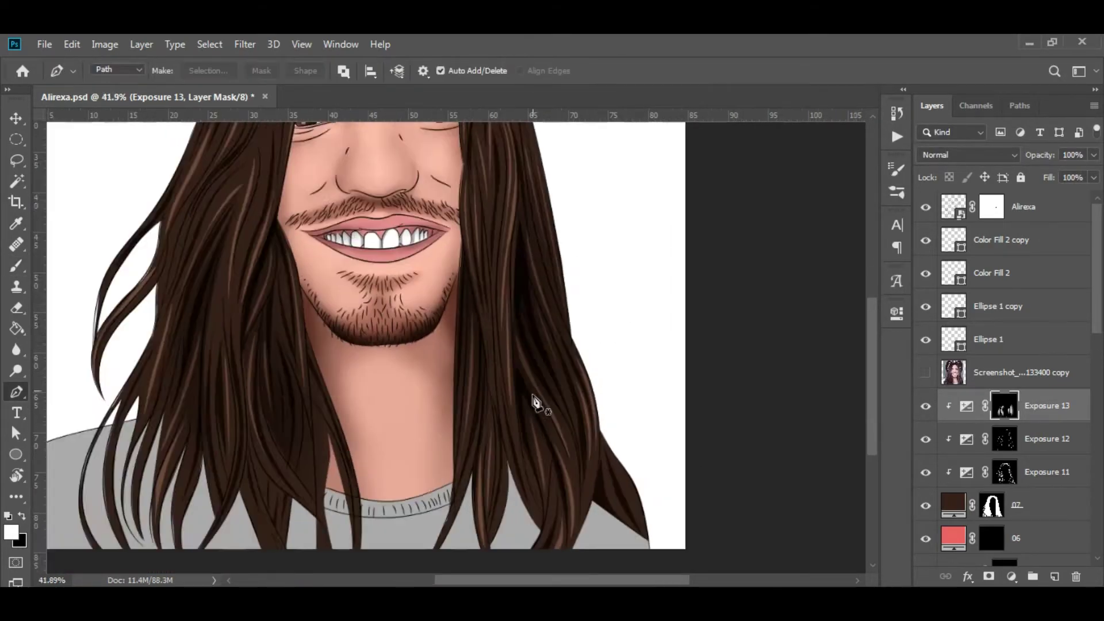
scroll(555, 419, "up", 1)
Step: Outline a curved strand on the right hair, paint it, and clear the selection
key("p")
left_click(511, 265)
left_click_drag(566, 385, 567, 406)
right_click(522, 272)
key("Escape")
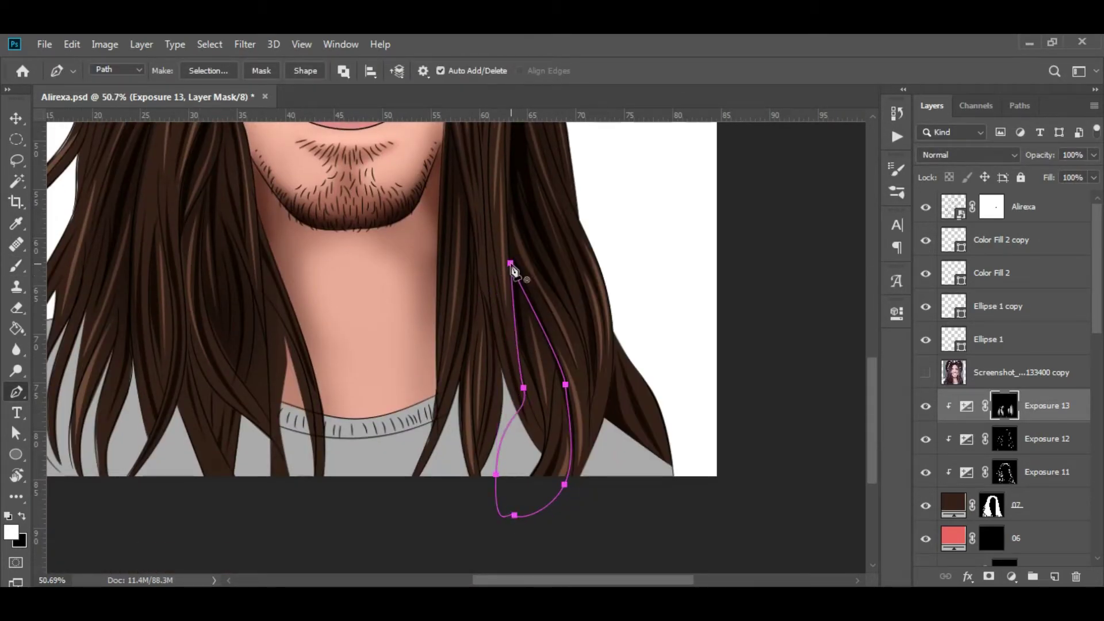
key("b")
scroll(611, 506, "down", 2)
key("ctrl+d")
Step: Trace a strand along the right edge, make it a selection, paint, and deselect
key("p")
left_click(616, 295)
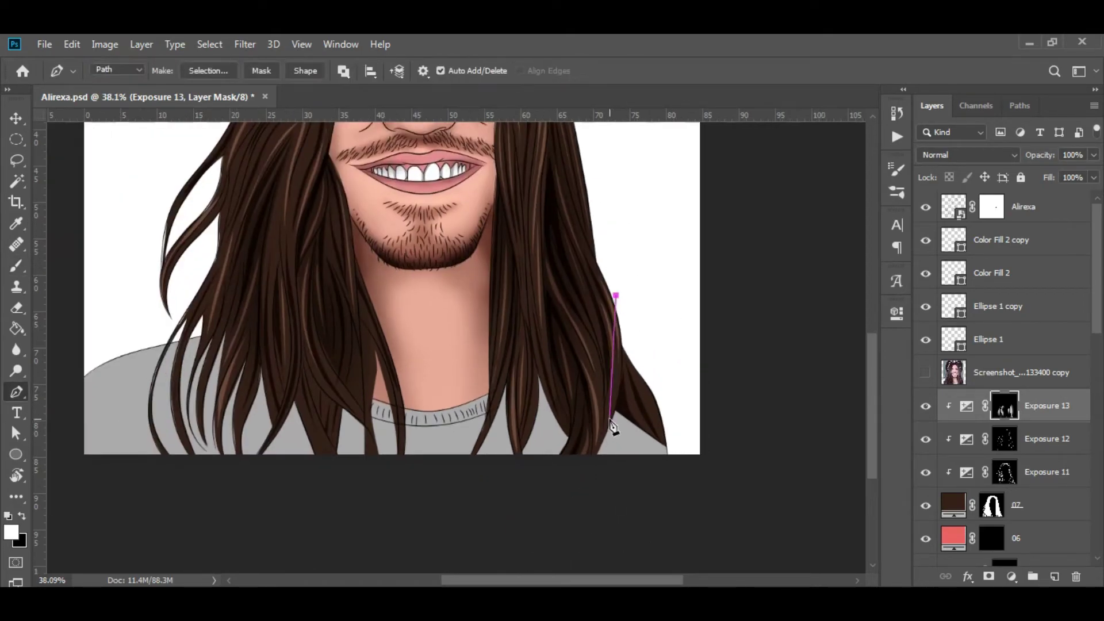
right_click(664, 493)
left_click(671, 293)
key("b")
key("ctrl+d")
scroll(554, 275, "down", 2)
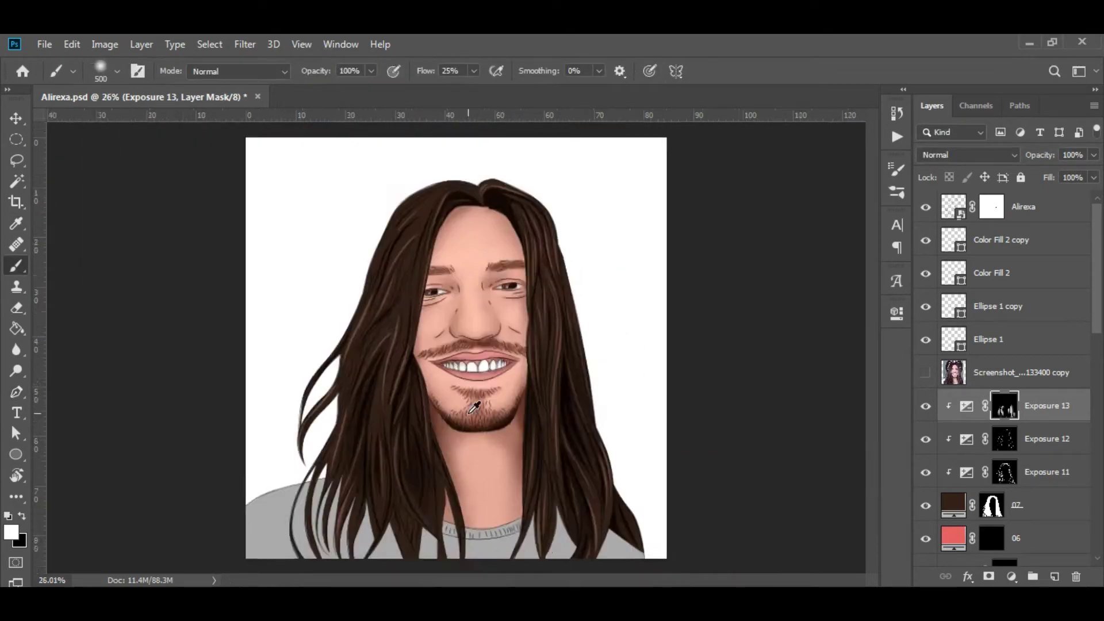
Step: Convert one more strand outline near the parting into a selection, paint it, and deselect
key("p")
scroll(553, 275, "up", 2)
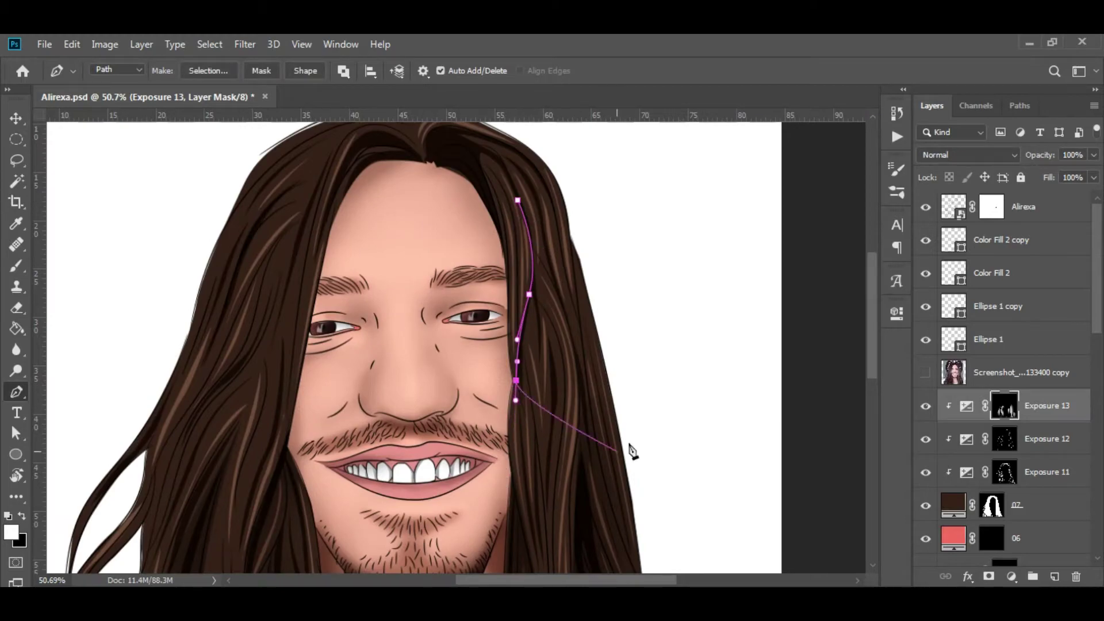
right_click(456, 222)
left_click(552, 289)
key("b")
key("ctrl+d")
scroll(437, 184, "down", 2)
scroll(332, 205, "up", 3)
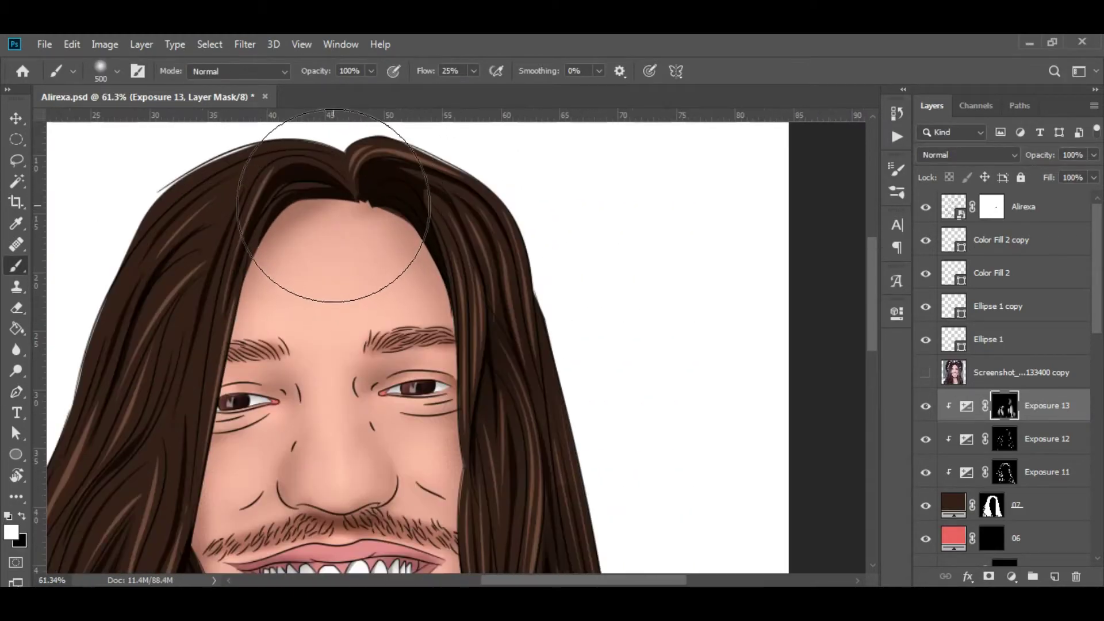
scroll(385, 199, "down", 1)
key("p")
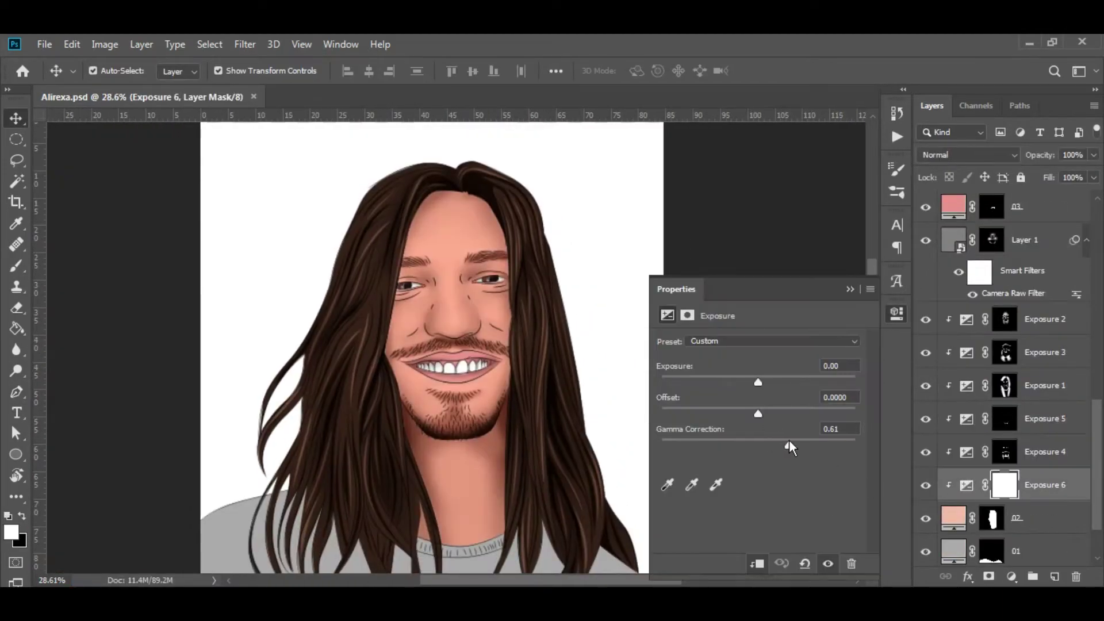
Step: Group Exposure 2 through 6 into Group 1 and duplicate the group
left_click(850, 288)
left_click(1045, 319, "shift")
key("ctrl+g")
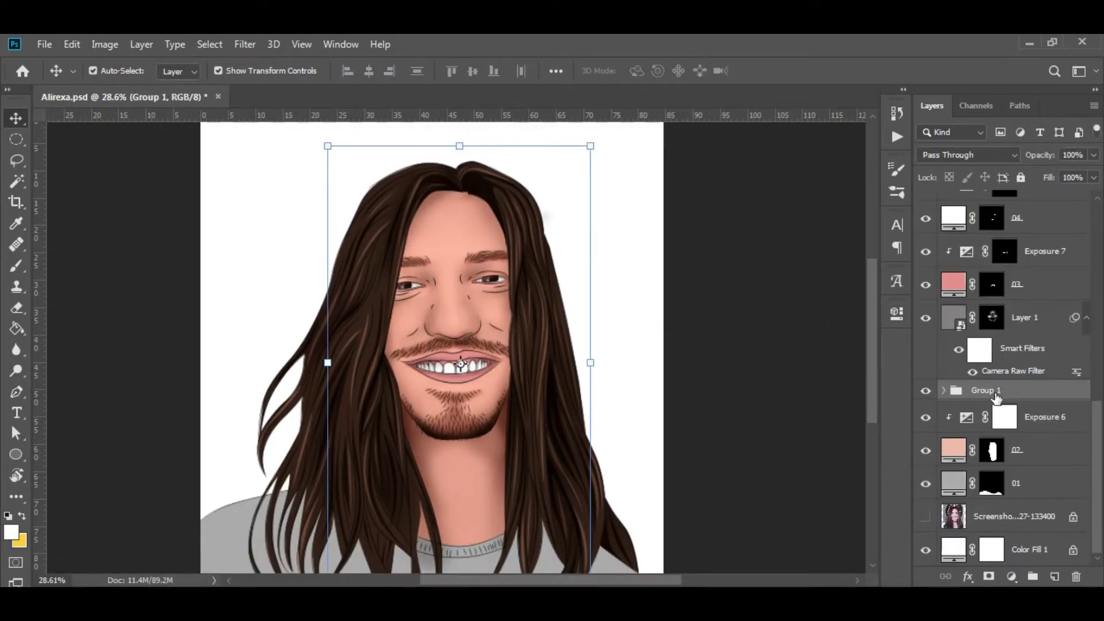
key("ctrl+j")
key("1")
key("9")
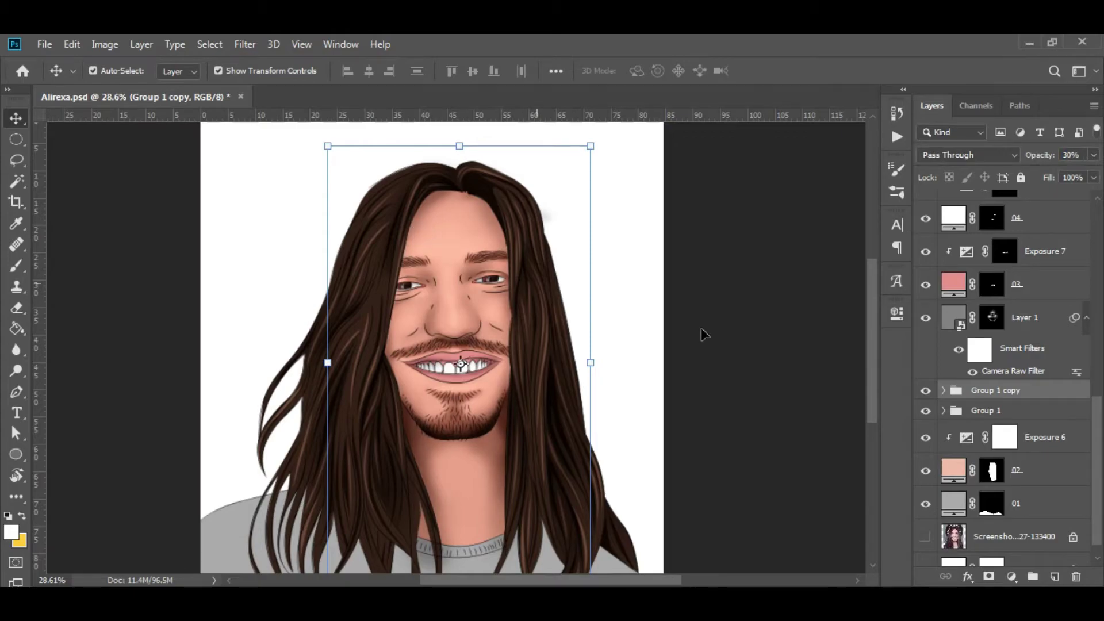
Step: Delete the duplicated copy of Group 1
left_click(865, 391)
scroll(569, 441, "down", 2)
left_click(972, 391)
key("Delete")
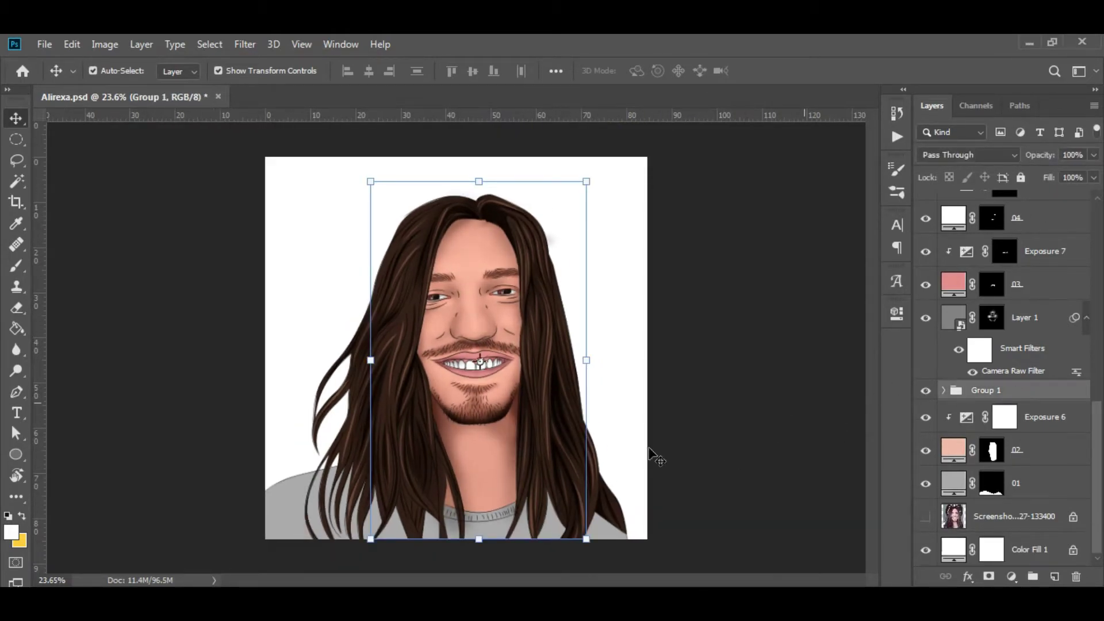
scroll(652, 455, "up", 2)
Step: Select the 01 shirt layer inside Group 1 and add an Exposure adjustment above it
scroll(742, 423, "down", 2)
left_click(943, 390)
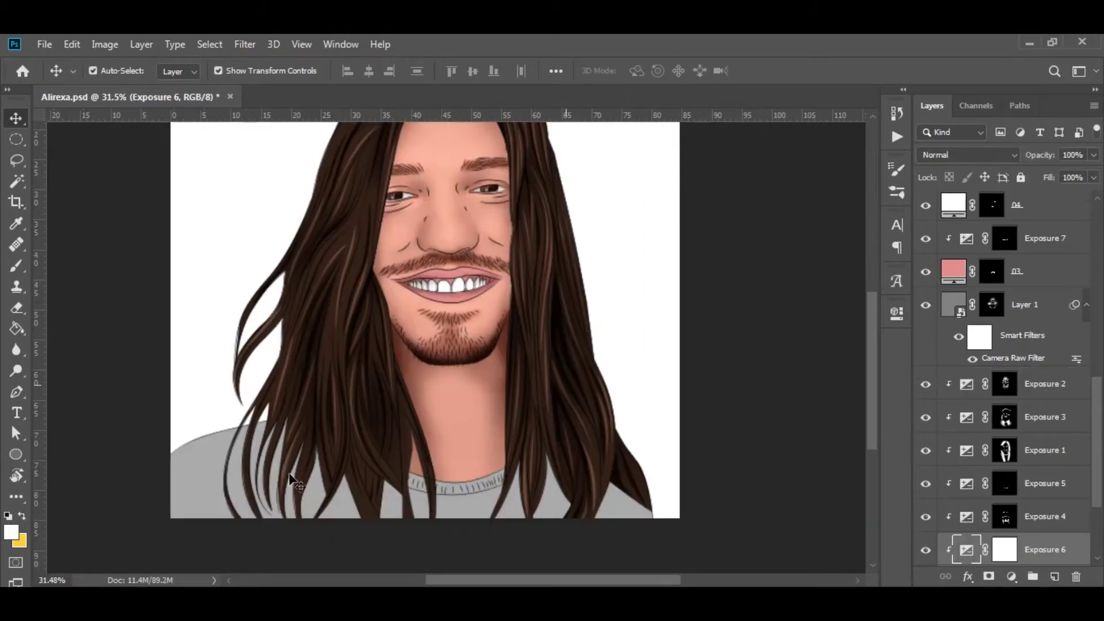
left_click(1016, 483)
left_click(1012, 577)
left_click(1008, 387)
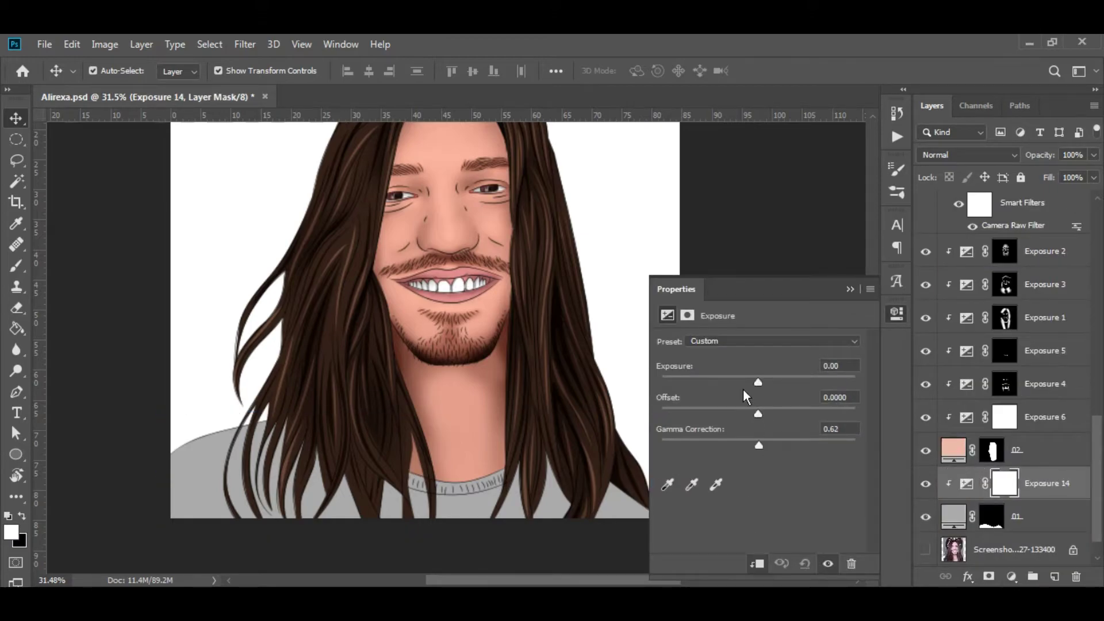
Step: Invert the Exposure 14 mask and paint the darkening back onto both shoulders
key("ctrl+i")
key("b")
mouse_move(212, 352)
left_mouse_down()
mouse_move(158, 451)
mouse_move(188, 531)
mouse_move(270, 477)
mouse_move(584, 542)
left_mouse_up()
key("x")
left_click_drag(488, 438, 488, 373)
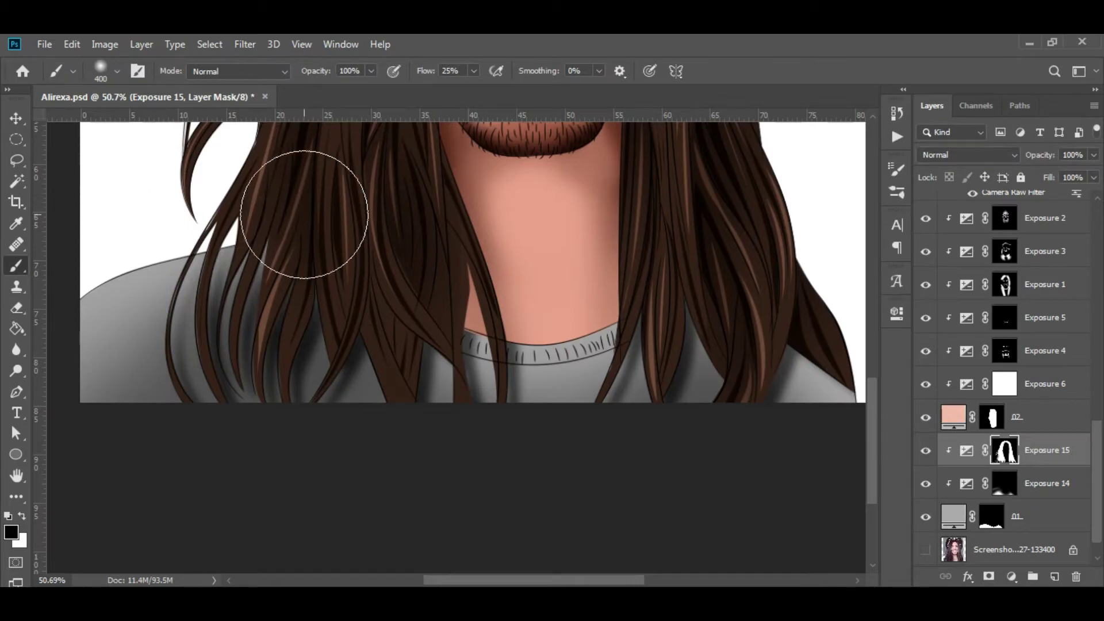
Step: Convert Layer 2 to a Smart Object and apply a low-amount Add Noise filter
scroll(402, 288, "down", 4)
scroll(615, 458, "down", 1)
scroll(640, 396, "down", 1)
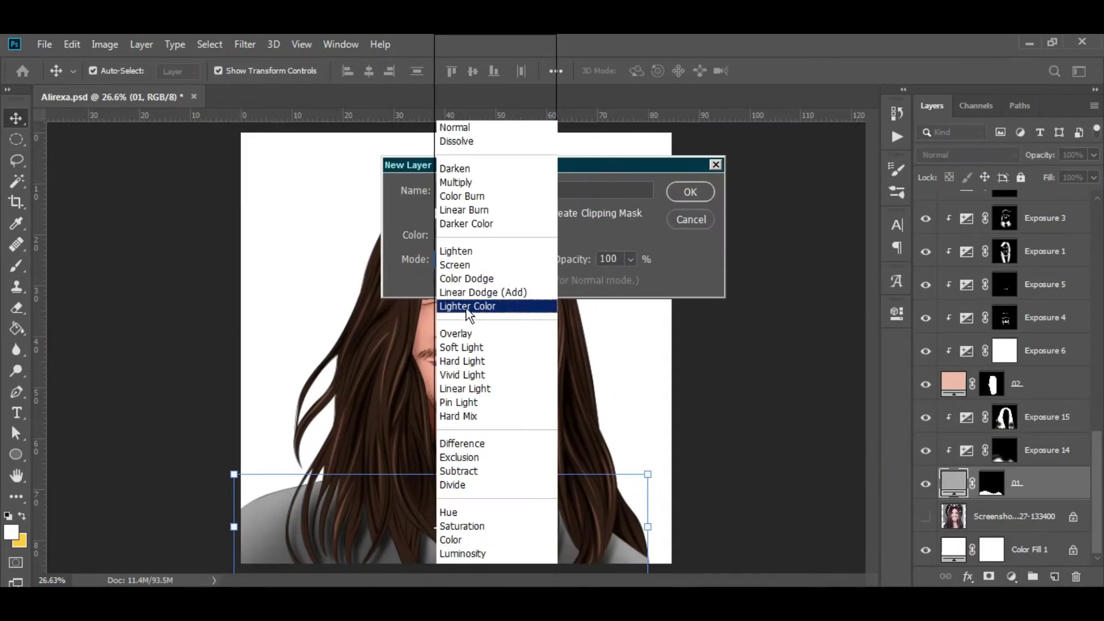
scroll(464, 322, "up", 2)
right_click(1001, 483)
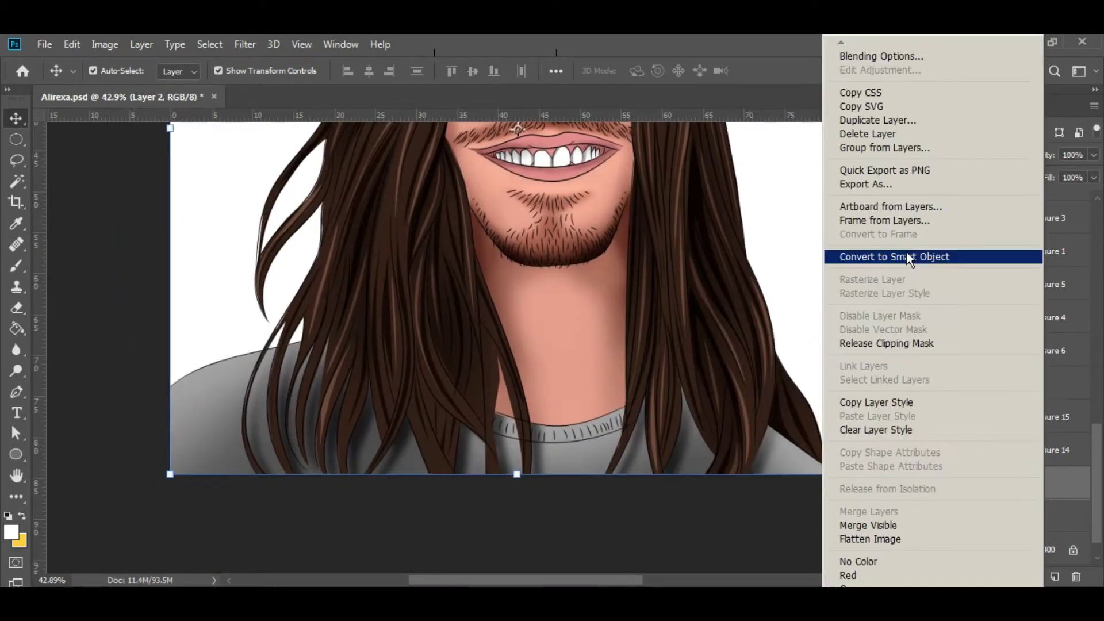
left_click(907, 251)
left_click(245, 44)
left_click(476, 265)
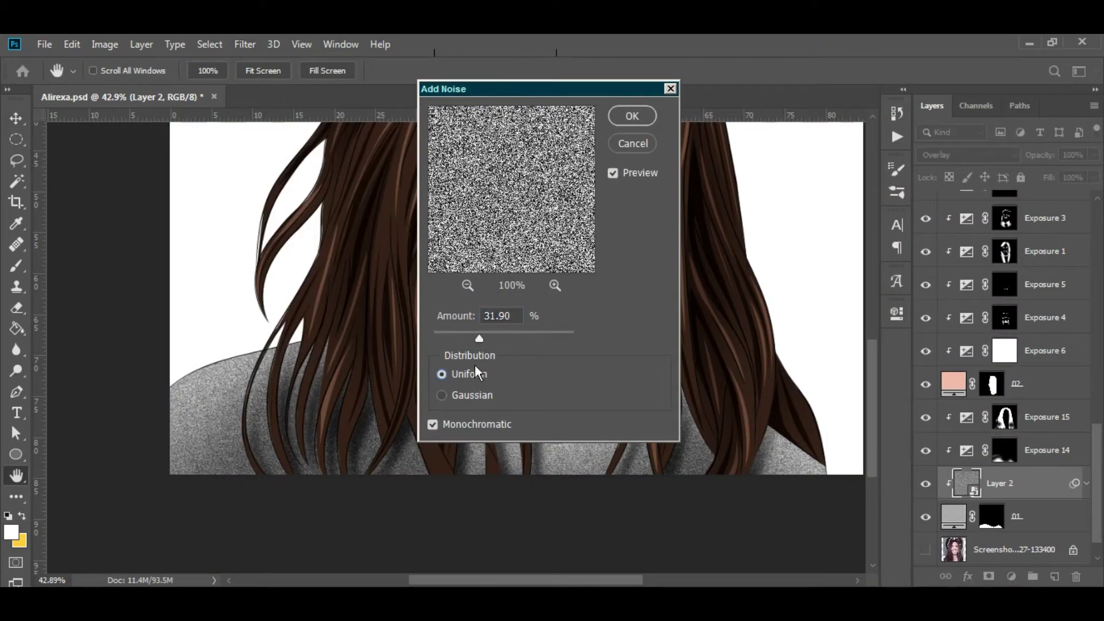
left_click_drag(479, 338, 475, 338)
key("Return")
Step: Select the upper layer and add a new default Exposure 16 adjustment
key("v")
scroll(315, 313, "down", 2)
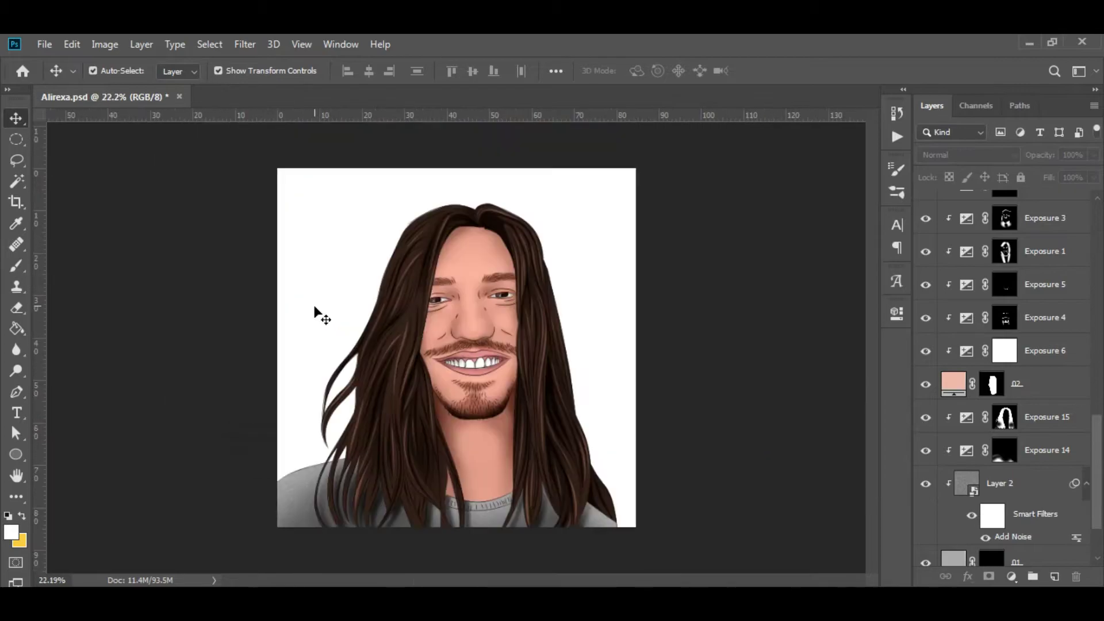
scroll(734, 239, "up", 2)
scroll(1007, 345, "up", 5)
left_click(1005, 271)
left_click(1012, 577)
Step: Raise the gamma and exposure on the Exposure 16 adjustment layer
left_click(1007, 382)
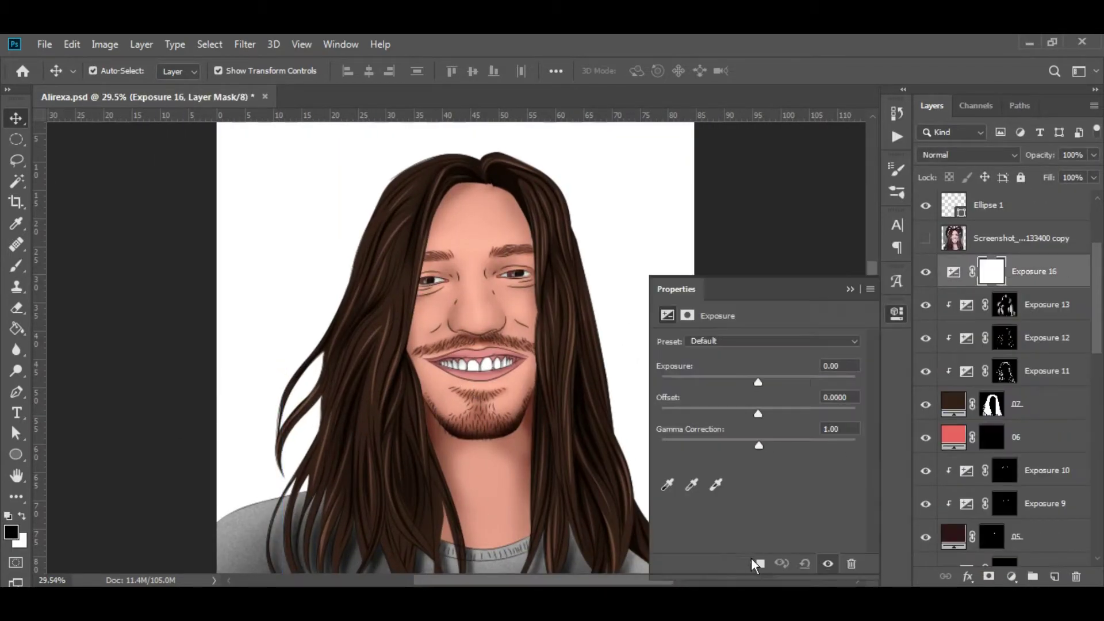
left_click(784, 443)
left_click(775, 381)
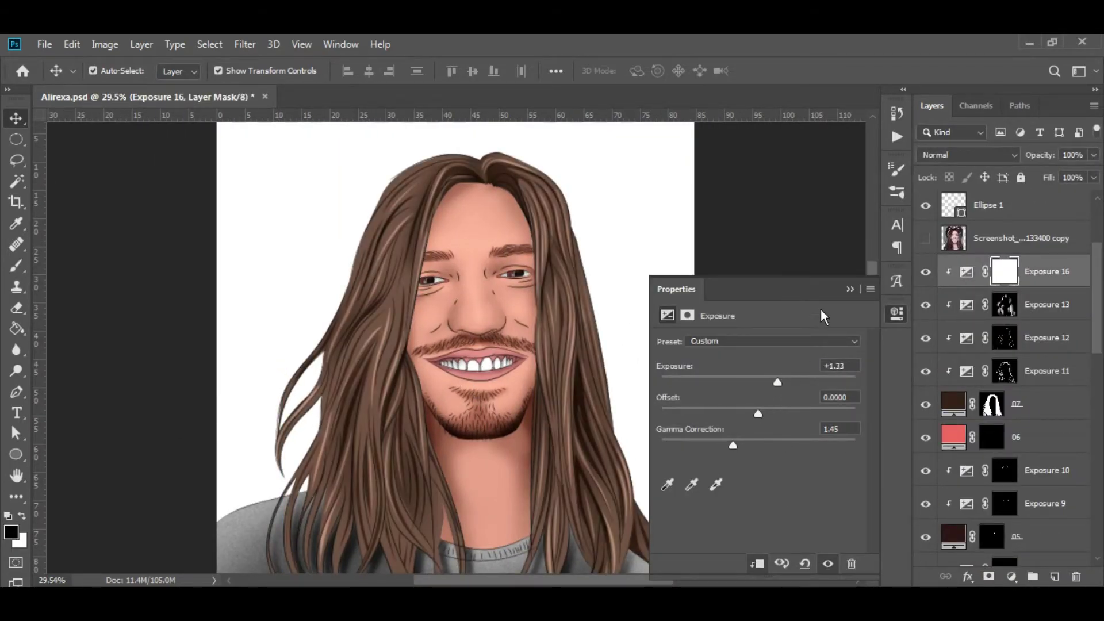
left_click(765, 361)
Step: Invert the Exposure 16 mask and paint white over the hair to brighten patches
key("ctrl+i")
scroll(396, 393, "up", 1, "alt")
key("b")
key("x")
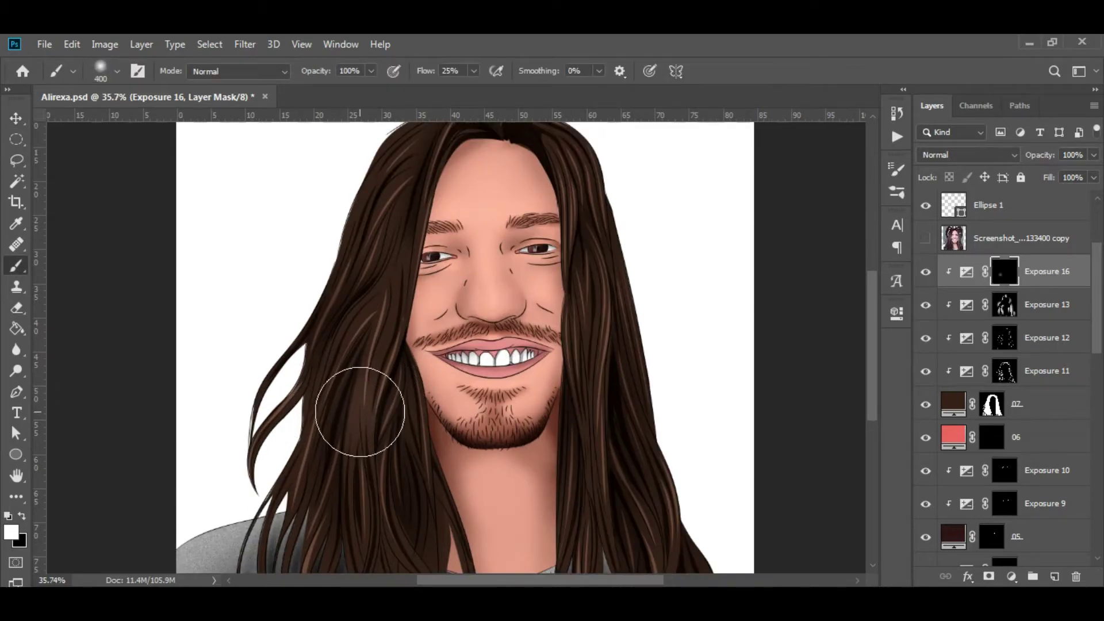
left_click_drag(313, 308, 395, 345)
scroll(395, 345, "up", 3)
key("bracketright")
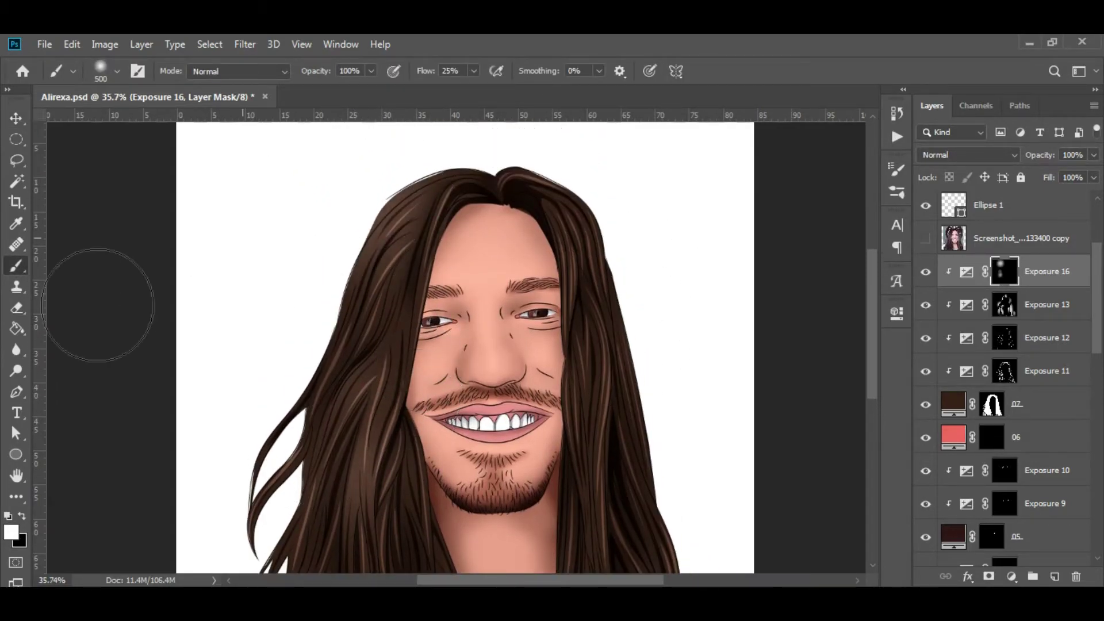
scroll(598, 380, "down", 2)
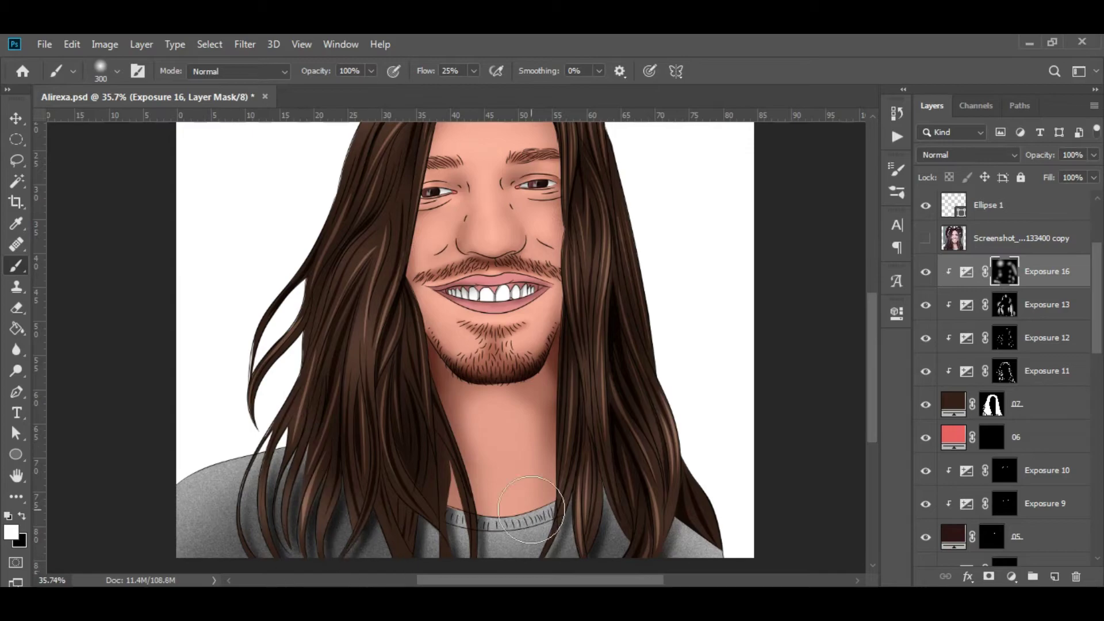
scroll(710, 374, "down", 3, "alt")
Step: Change the 07 hair fill colour to a lighter brown
double_click(952, 404)
mouse_move(789, 390)
left_mouse_down()
mouse_move(796, 376)
mouse_move(793, 397)
left_mouse_up()
key("Return")
Step: Smudge the hair strands near the lower-left shoulder into wispy tips with the Smudge tool
key("v")
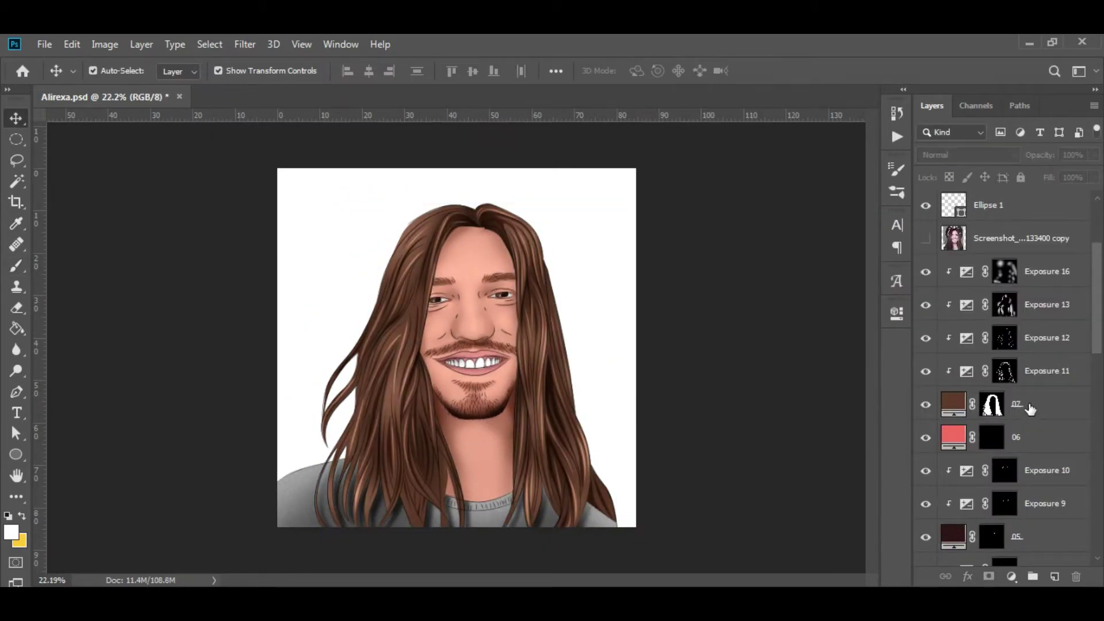
right_click(16, 350)
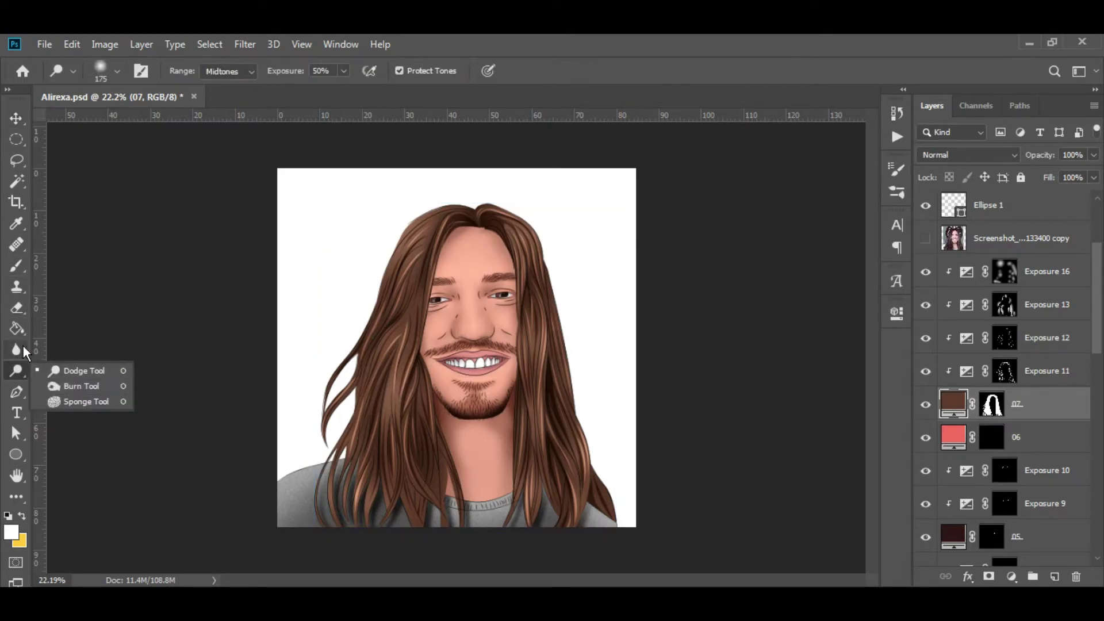
left_click(75, 400)
scroll(384, 373, "up", 3, "alt")
scroll(384, 373, "up", 2, "alt")
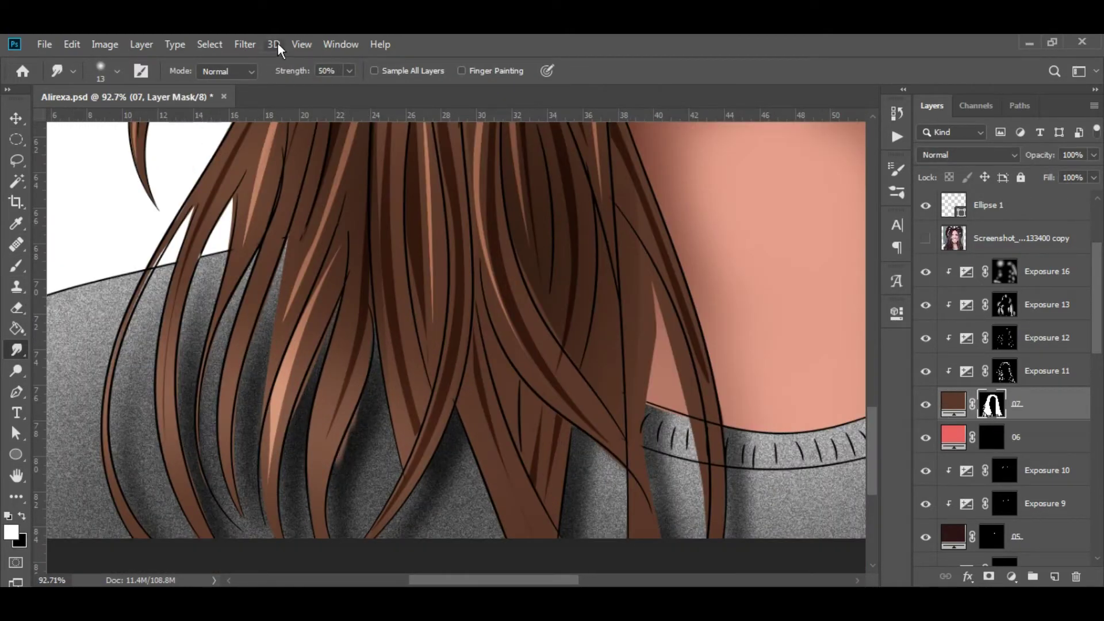
scroll(312, 448, "up", 1, "alt")
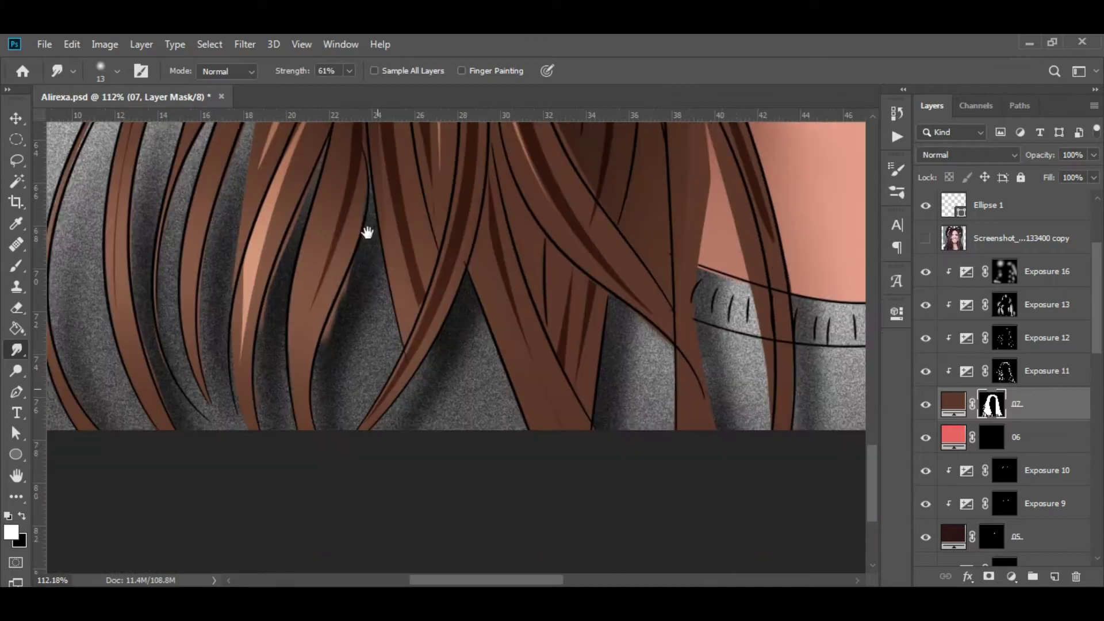
scroll(319, 367, "up", 2, "alt")
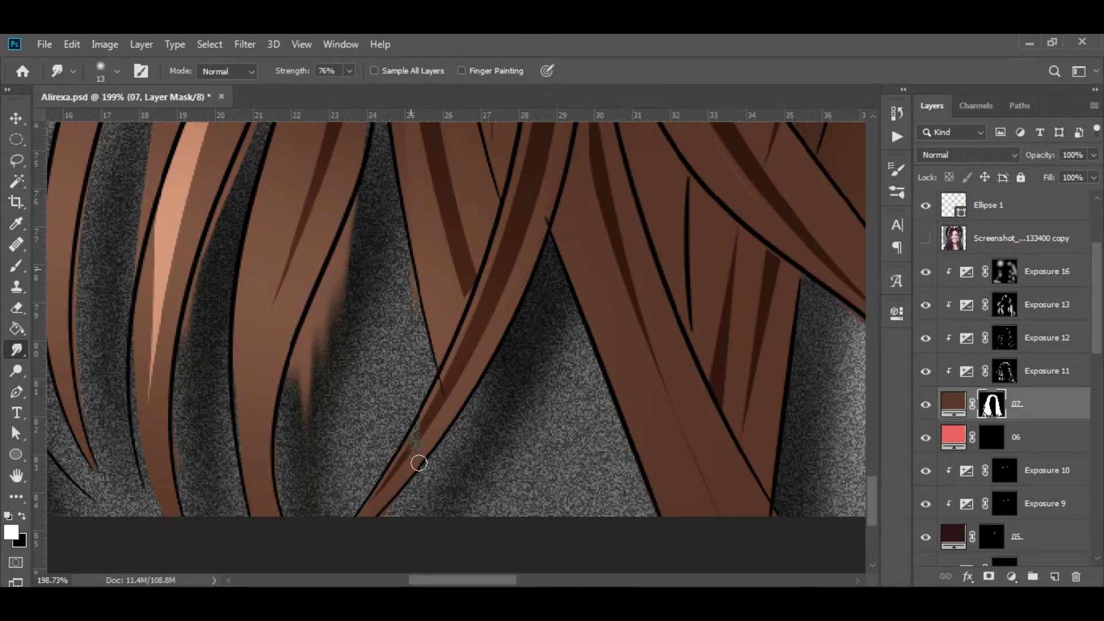
scroll(602, 364, "down", 1)
scroll(424, 402, "down", 7, "alt")
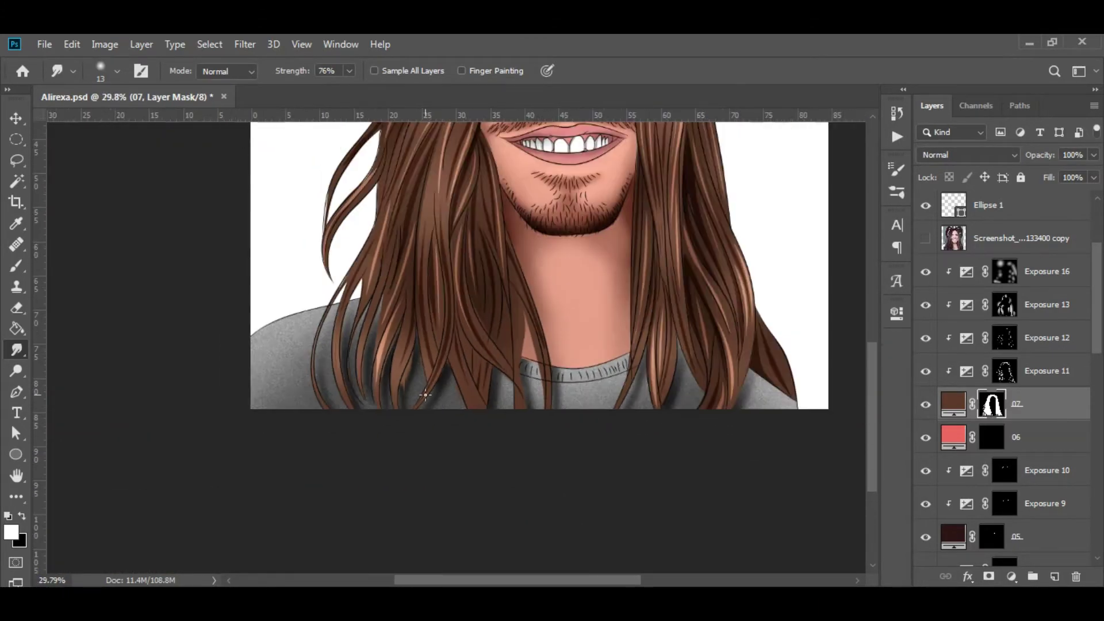
left_click_drag(350, 373, 332, 344)
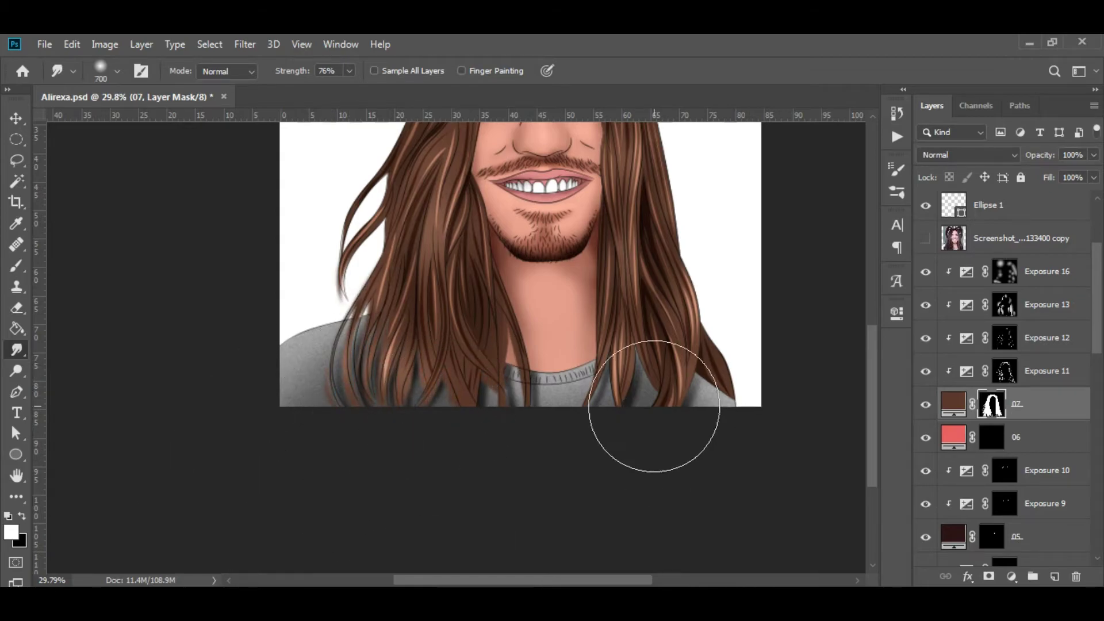
scroll(598, 369, "down", 1, "alt")
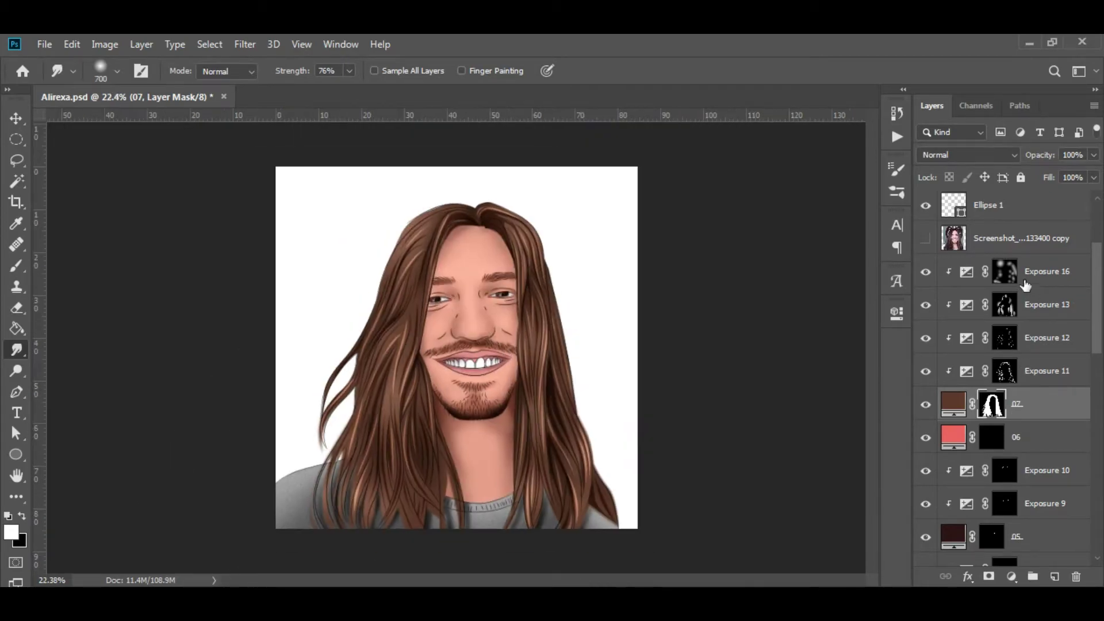
Step: Adjust the Exposure 16 gamma and exposure to brighten the hair further
left_click(1047, 270)
left_click(967, 270)
mouse_move(721, 443)
left_mouse_down()
mouse_move(808, 442)
mouse_move(754, 445)
left_mouse_up()
left_click_drag(777, 382, 796, 381)
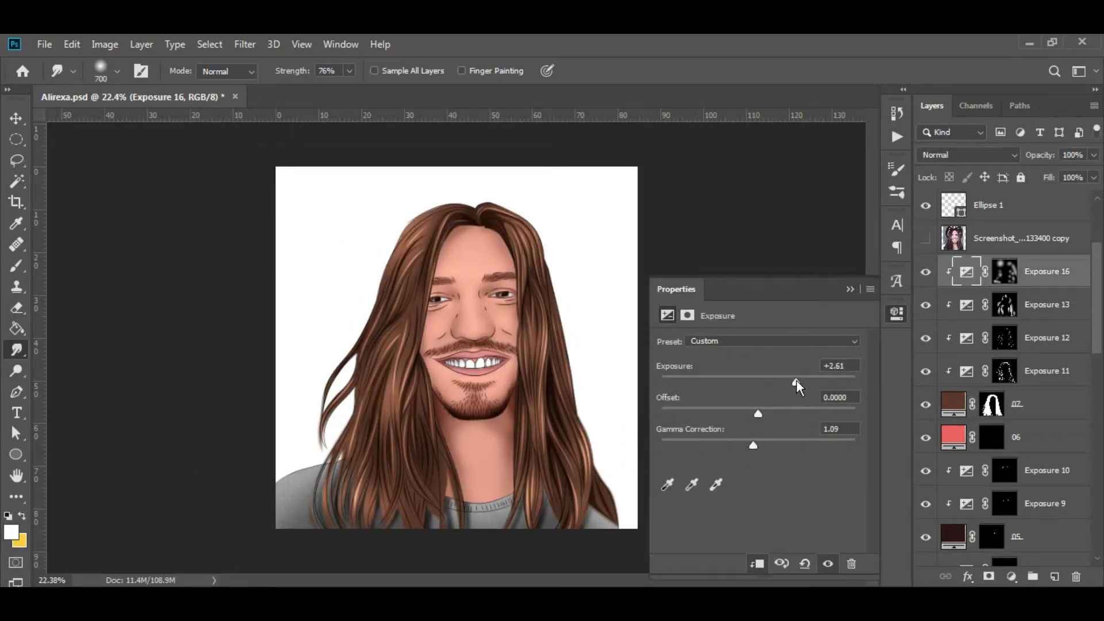
Step: On the 07 hair mask, smudge the left-edge strands with a smaller Smudge size
left_click(849, 289)
scroll(489, 406, "up", 5, "alt")
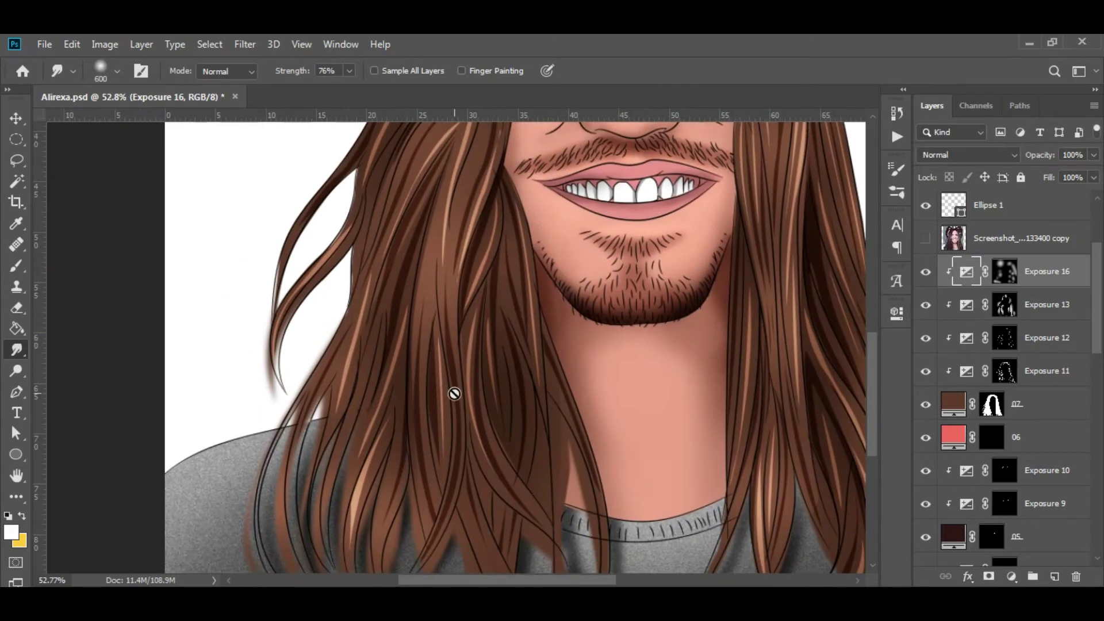
key("alt+bracketleft")
key("alt+bracketleft")
key("alt+bracketleft")
key("bracketleft")
key("bracketleft")
key("bracketleft")
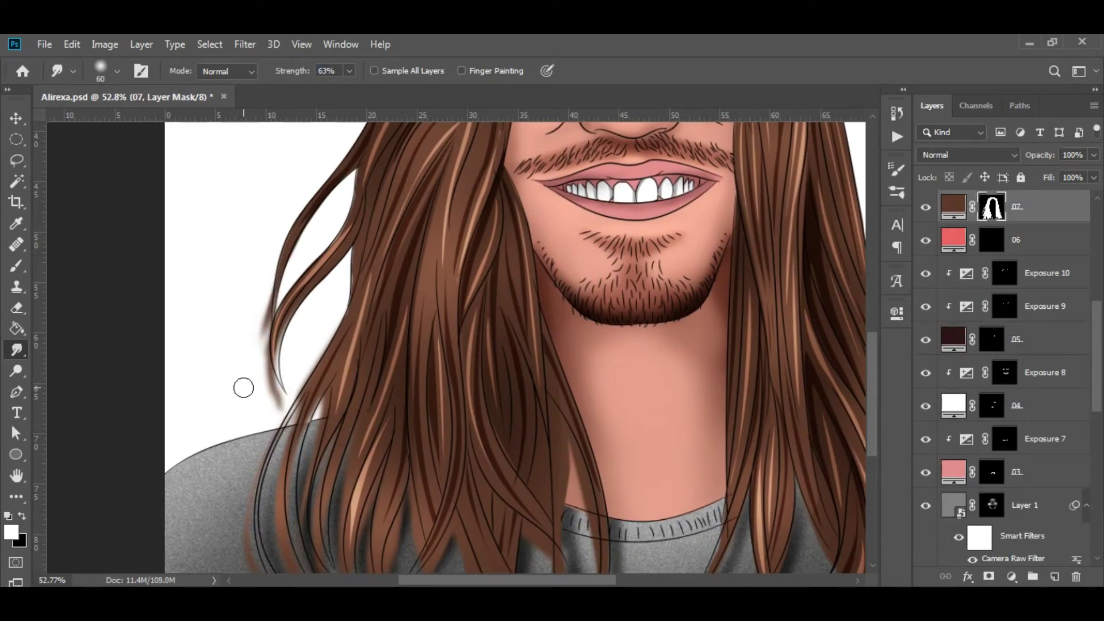
scroll(347, 292, "up", 1, "alt")
scroll(368, 305, "up", 2, "alt")
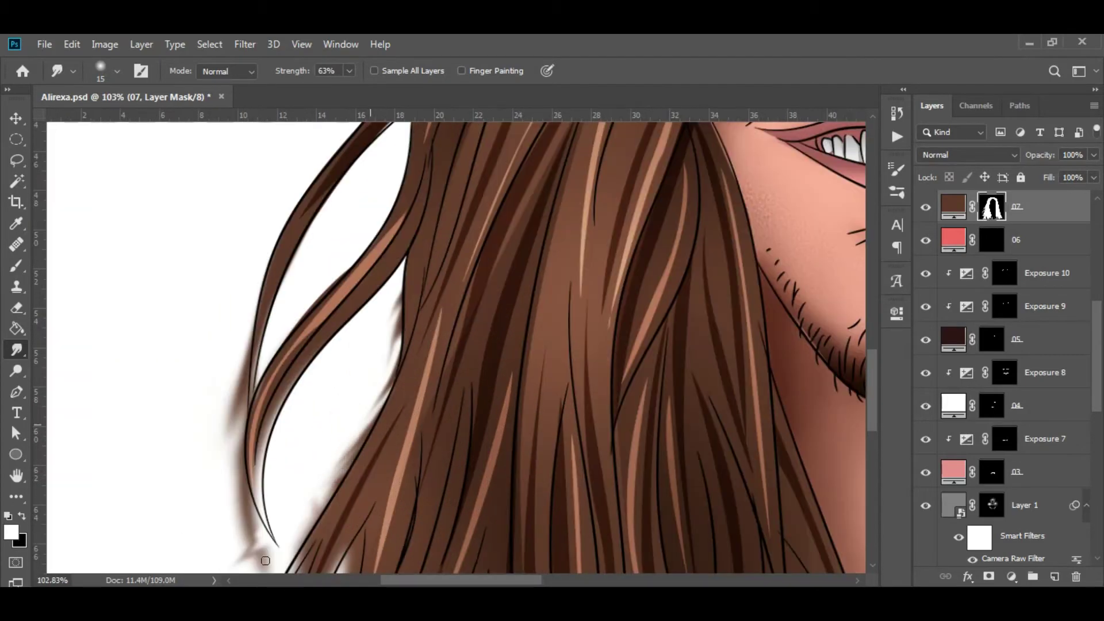
scroll(434, 337, "up", 1, "alt")
mouse_move(373, 335)
left_mouse_down()
mouse_move(382, 424)
mouse_move(402, 419)
left_mouse_up()
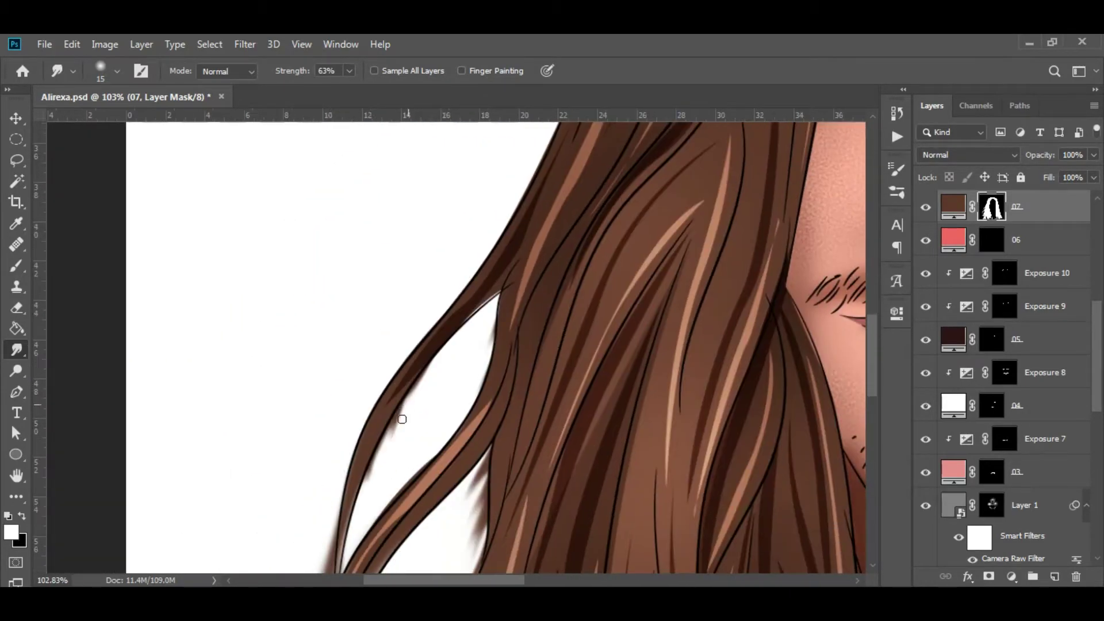
scroll(373, 370, "up", 5)
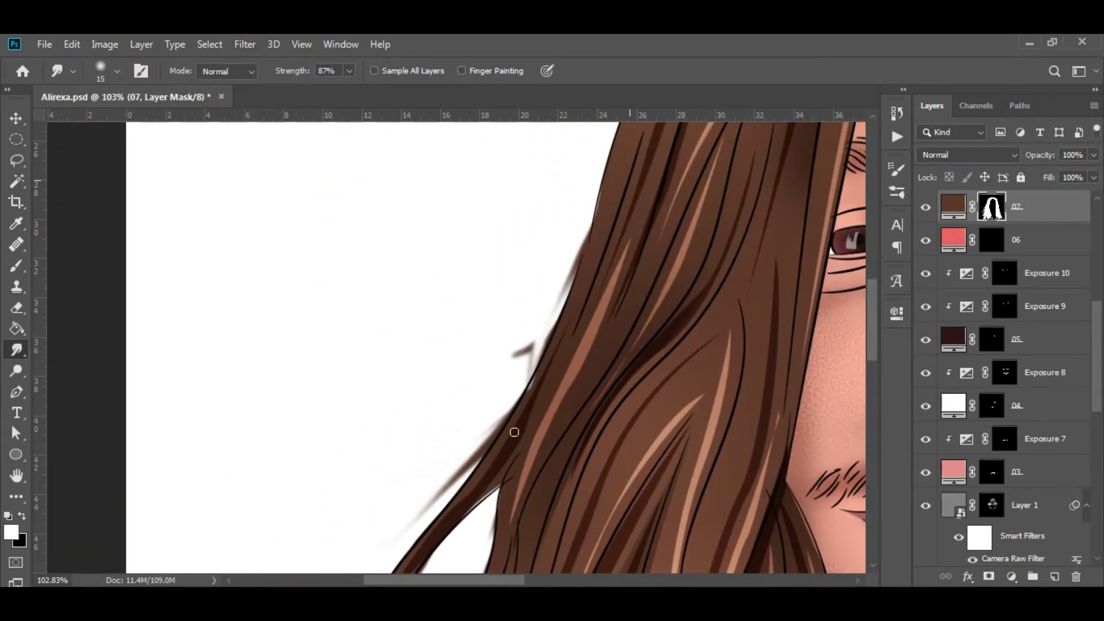
scroll(587, 239, "down", 2, "alt")
scroll(337, 313, "down", 2, "alt")
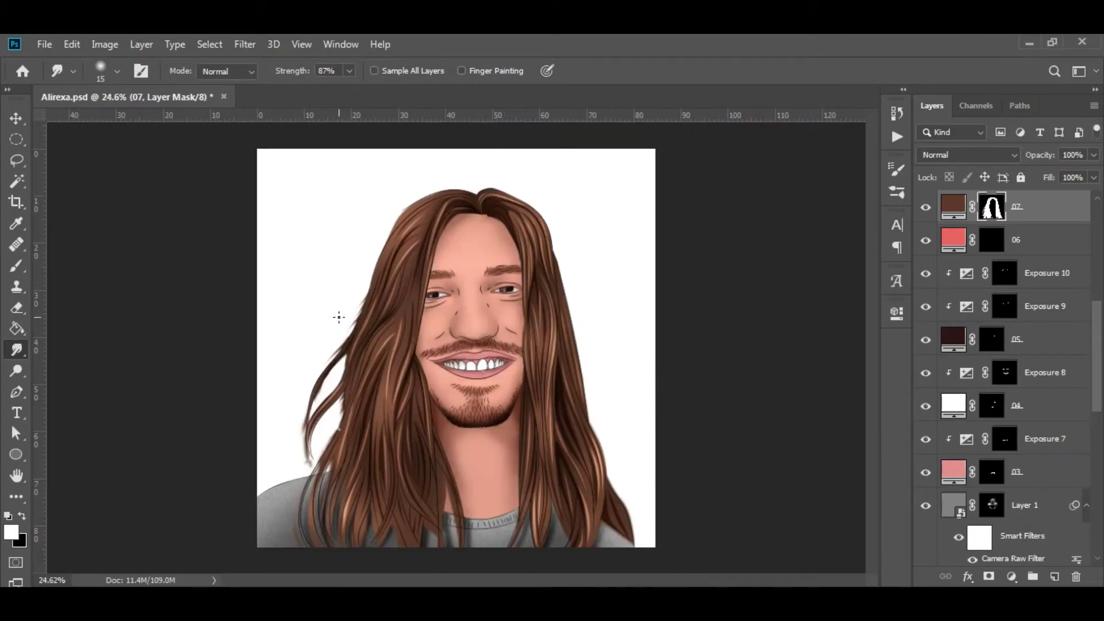
scroll(415, 180, "up", 3, "alt")
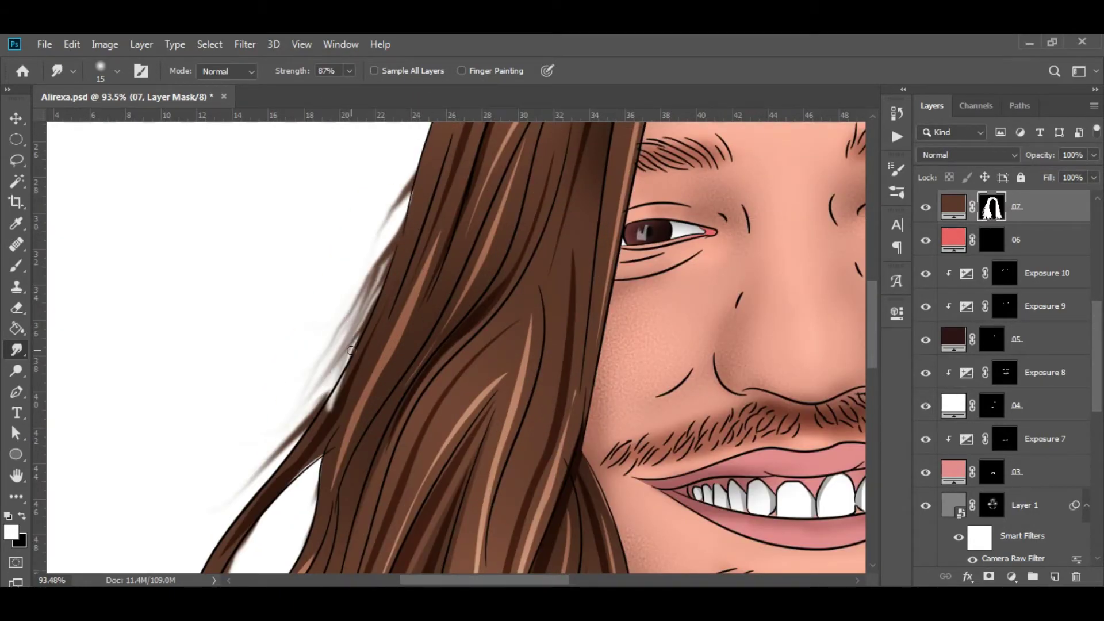
scroll(381, 271, "down", 3, "alt")
scroll(402, 270, "down", 1, "alt")
scroll(463, 268, "up", 4, "alt")
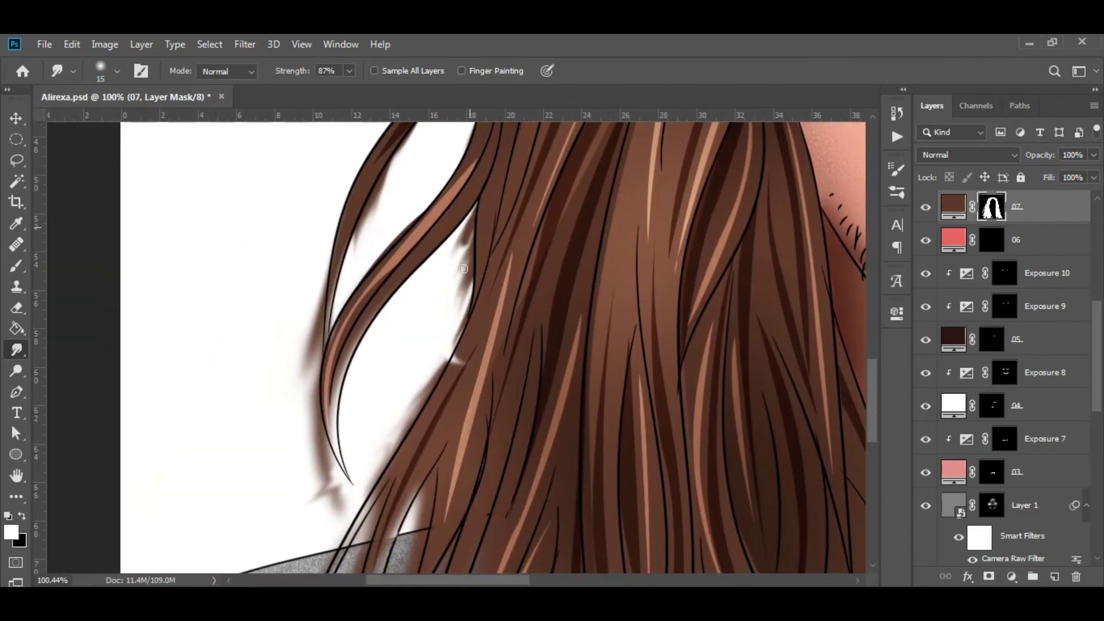
scroll(343, 325, "down", 2, "alt")
scroll(374, 460, "up", 2, "alt")
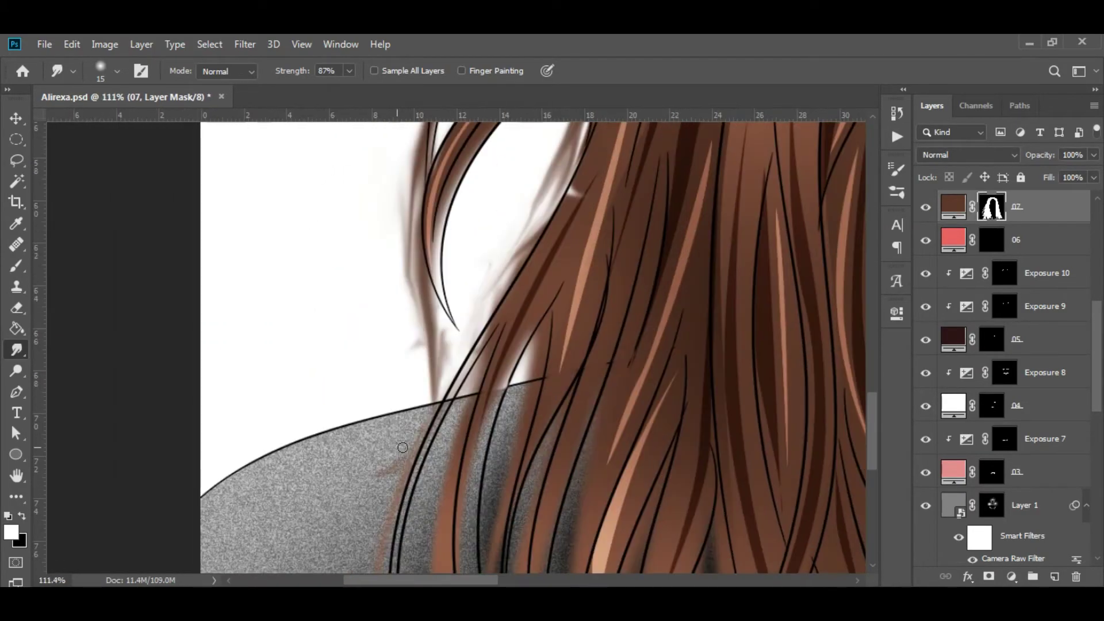
scroll(436, 310, "down", 3, "alt")
scroll(310, 291, "up", 2, "alt")
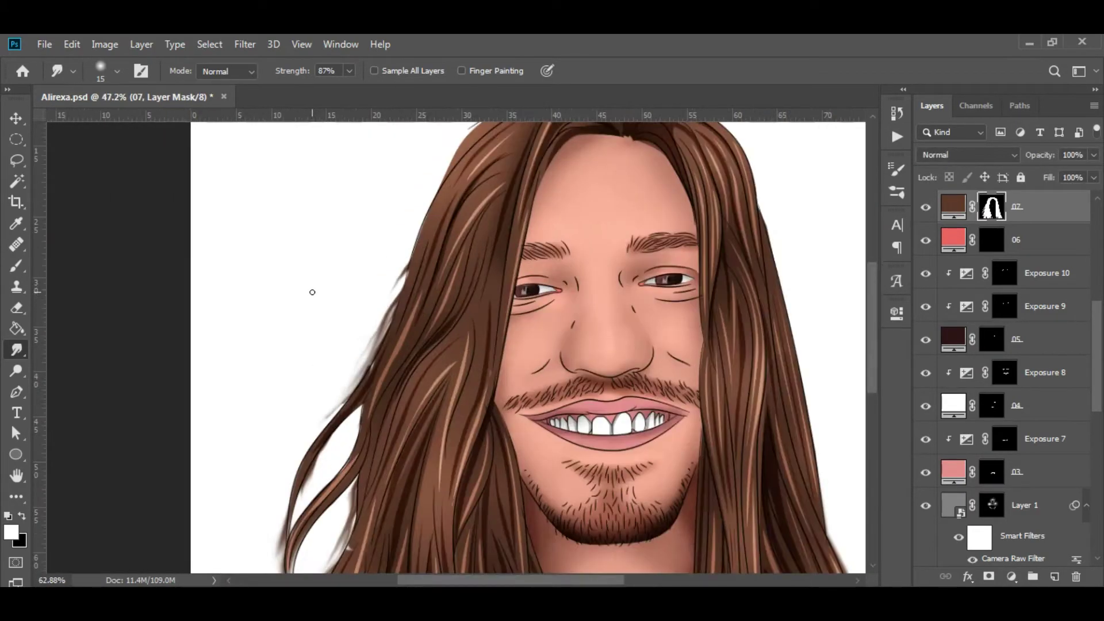
key("b")
right_click(271, 358)
scroll(337, 326, "up", 1, "alt")
key("Escape")
Step: With a full-flow hard brush, paint along the lower-left hair edge on the 07 mask
key("shift+bracketright")
key("shift+bracketright")
key("shift+bracketright")
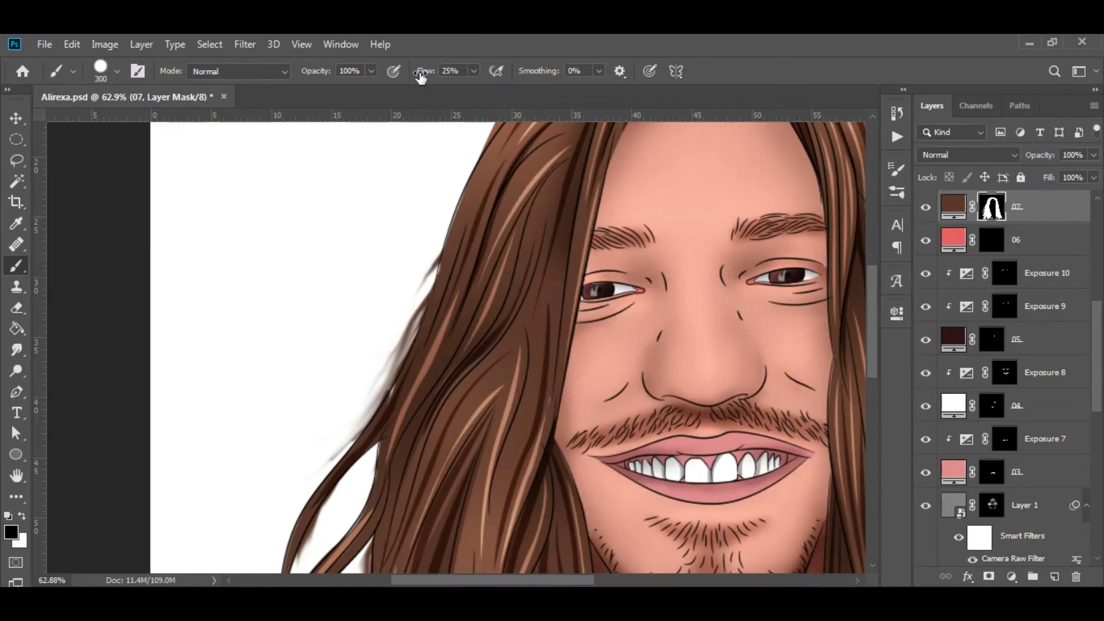
left_click_drag(425, 71, 460, 71)
scroll(317, 305, "down", 5)
scroll(318, 304, "left", 2)
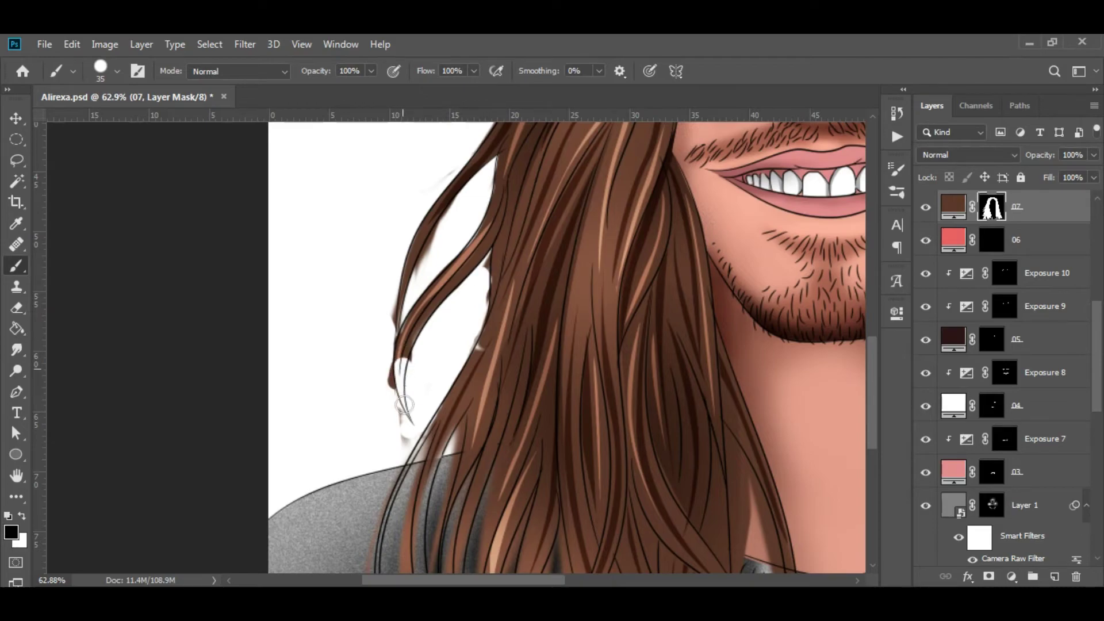
key("x")
scroll(404, 406, "up", 3, "alt")
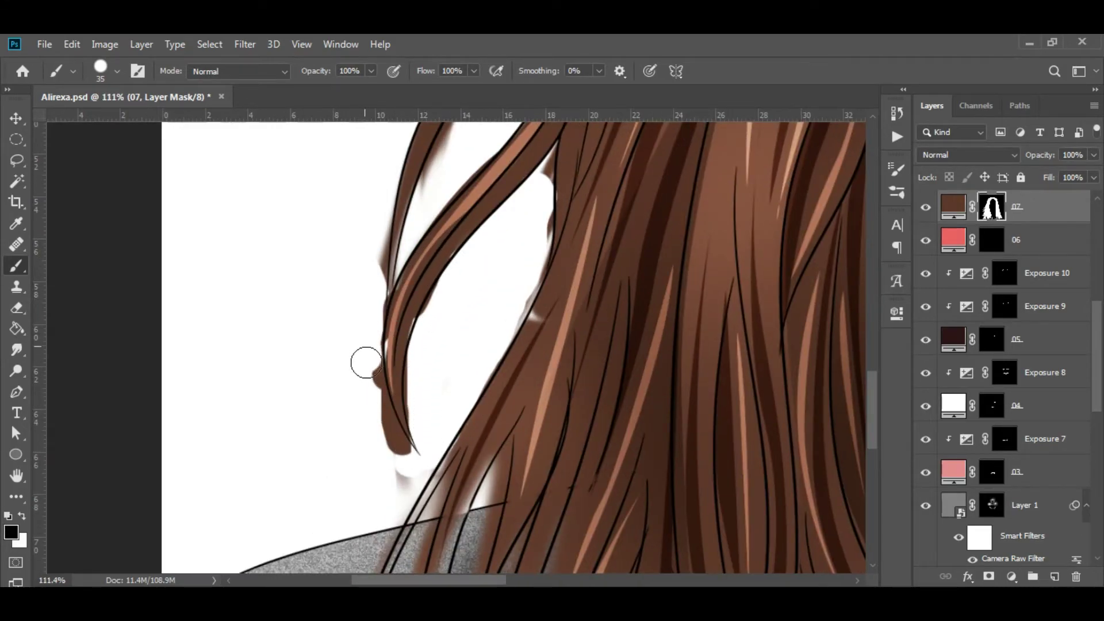
scroll(406, 436, "down", 5, "alt")
scroll(456, 222, "up", 1, "alt")
scroll(528, 177, "up", 2, "alt")
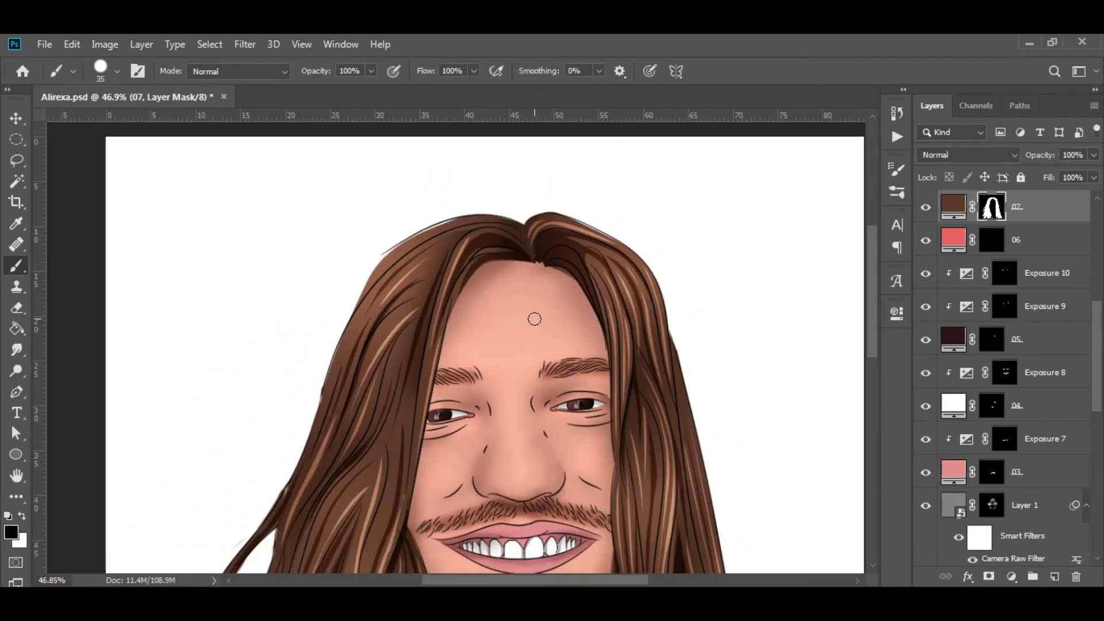
scroll(422, 364, "up", 1, "alt")
scroll(423, 364, "up", 1, "alt")
scroll(369, 177, "up", 3, "alt")
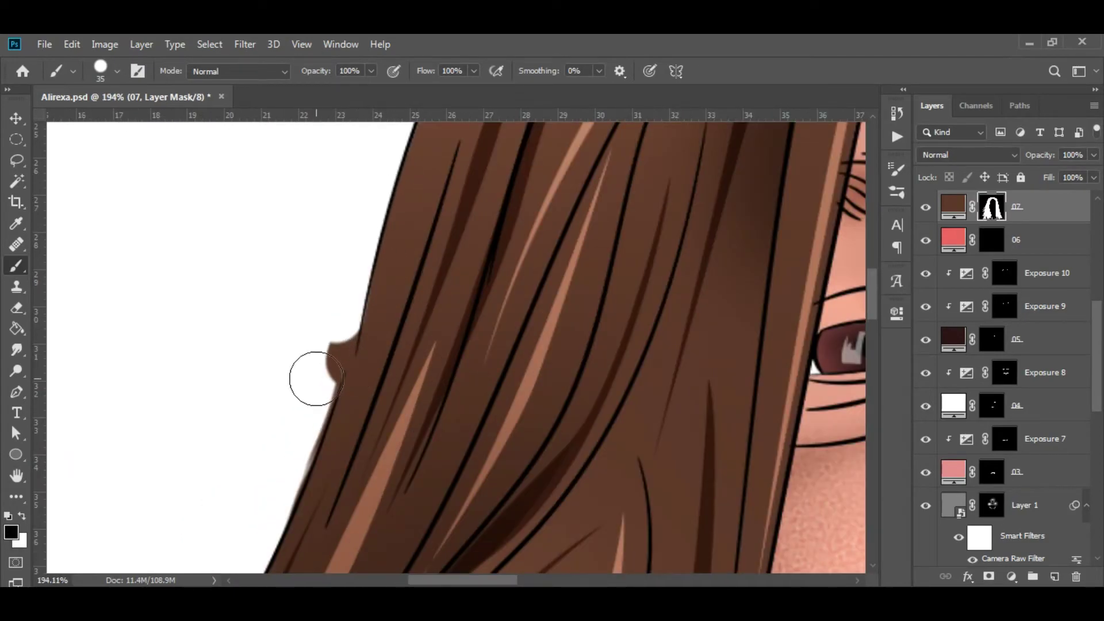
Step: Clean further stretches of the left hair edge, then check the whole portrait and the mask
left_click_drag(315, 378, 522, 327)
left_click_drag(443, 394, 670, 177)
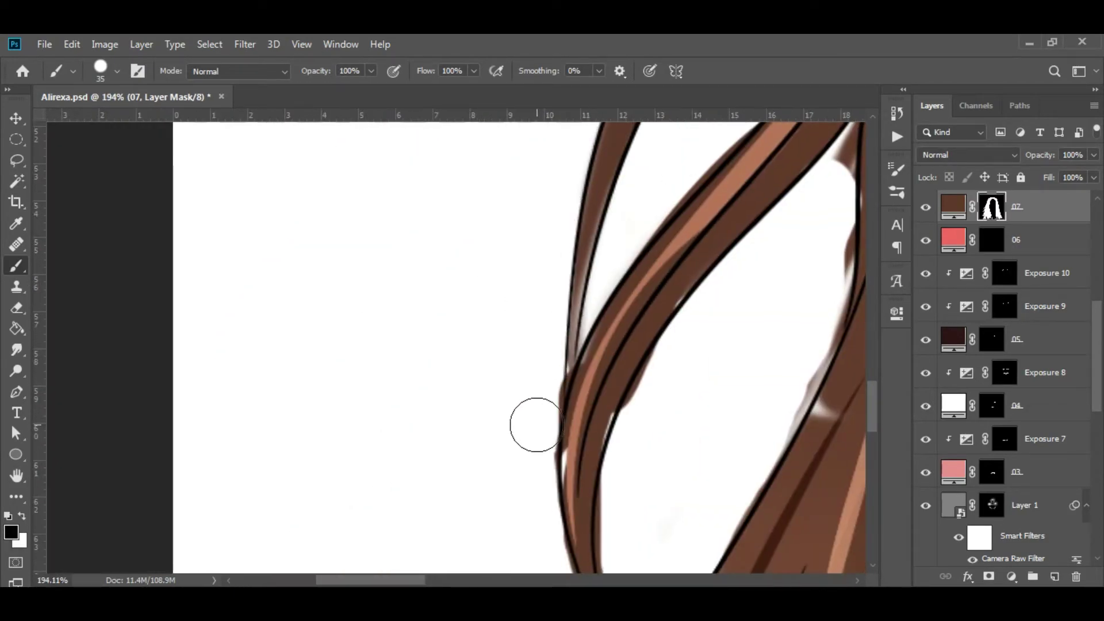
scroll(536, 425, "down", 2, "alt")
scroll(382, 439, "up", 1, "alt")
scroll(476, 345, "down", 2, "alt")
scroll(414, 463, "up", 2, "alt")
key("x")
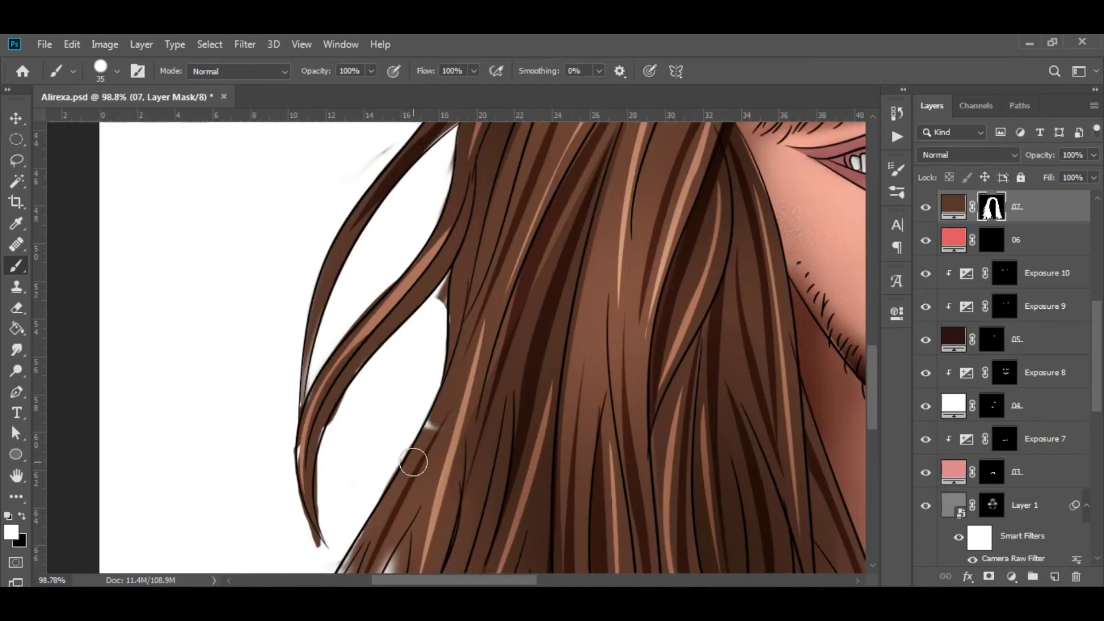
key("ctrl+0")
left_click(992, 207, "alt")
key("v")
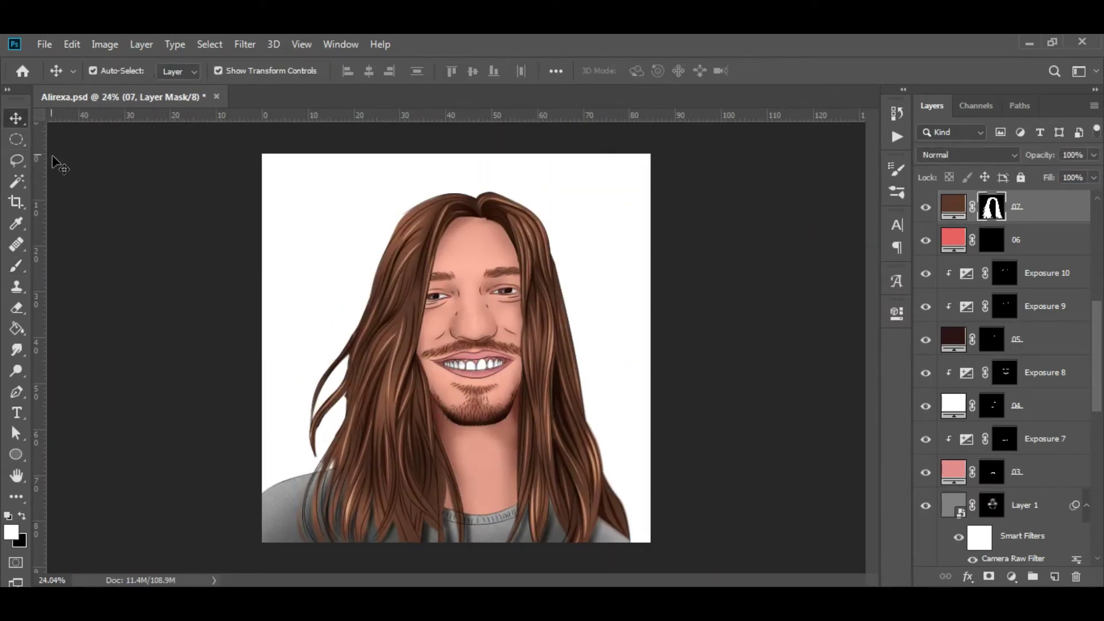
scroll(599, 345, "up", 1, "alt")
Step: Create a 50% gray Overlay layer, Layer 3
scroll(1043, 459, "down", 3)
left_click(1042, 454)
left_click(1054, 576, "alt")
left_click(431, 345)
left_click(688, 190)
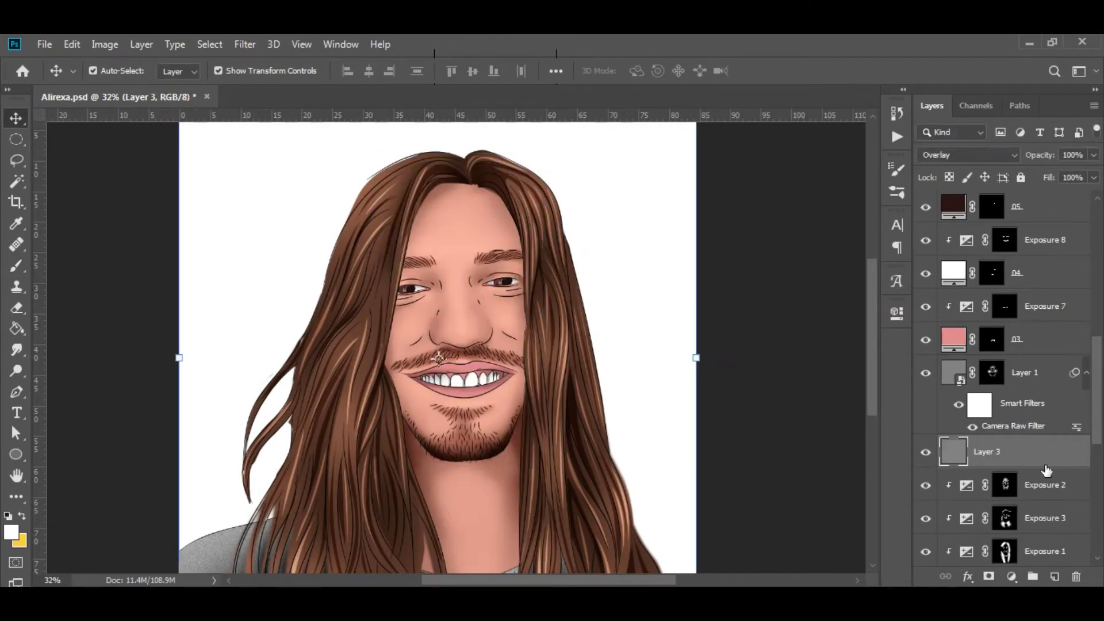
Step: Dodge highlights on the face on Layer 3 with a 200 brush, comparing against the reference photo
left_click(13, 375)
scroll(506, 296, "up", 2, "alt")
right_click(17, 371)
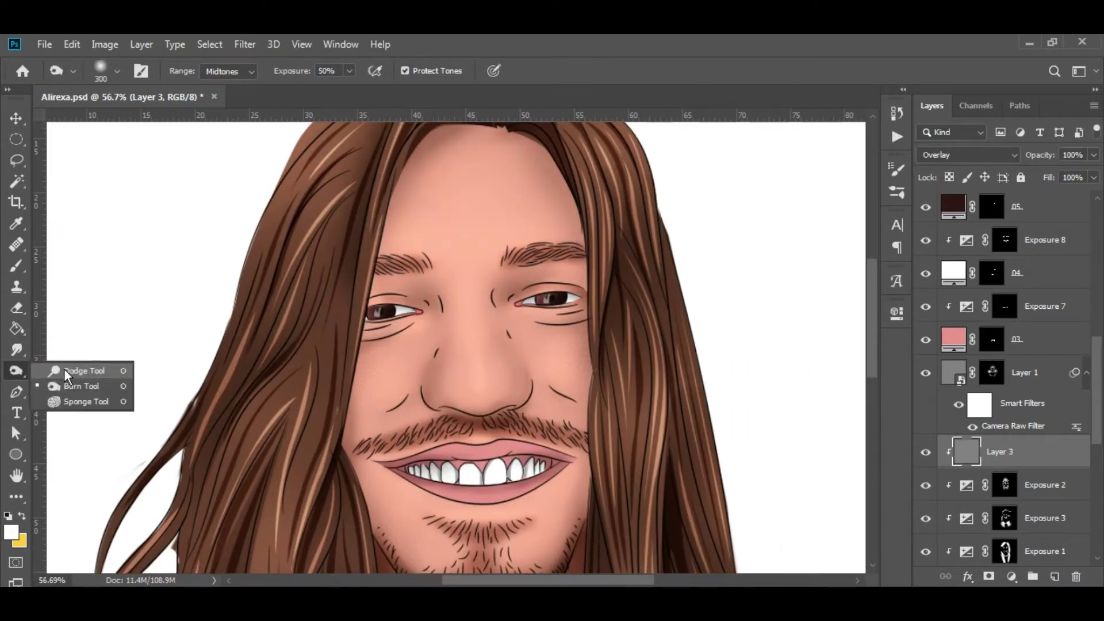
left_click(75, 366)
scroll(459, 367, "down", 1)
key("bracketleft")
key("bracketleft")
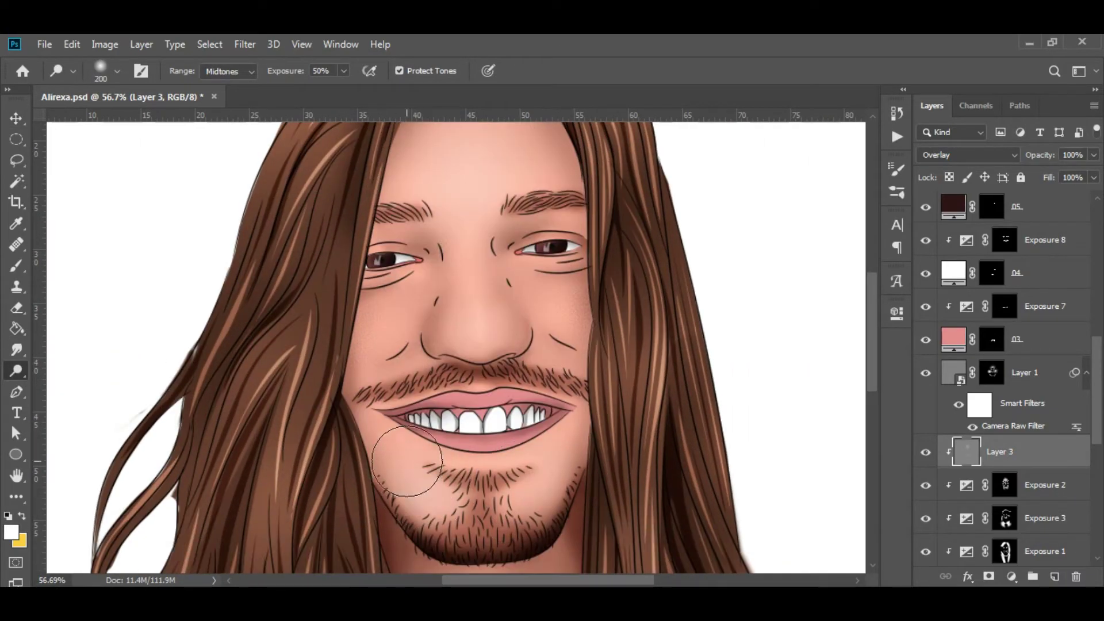
scroll(396, 465, "down", 2, "alt")
scroll(1006, 374, "up", 5)
left_click(925, 372)
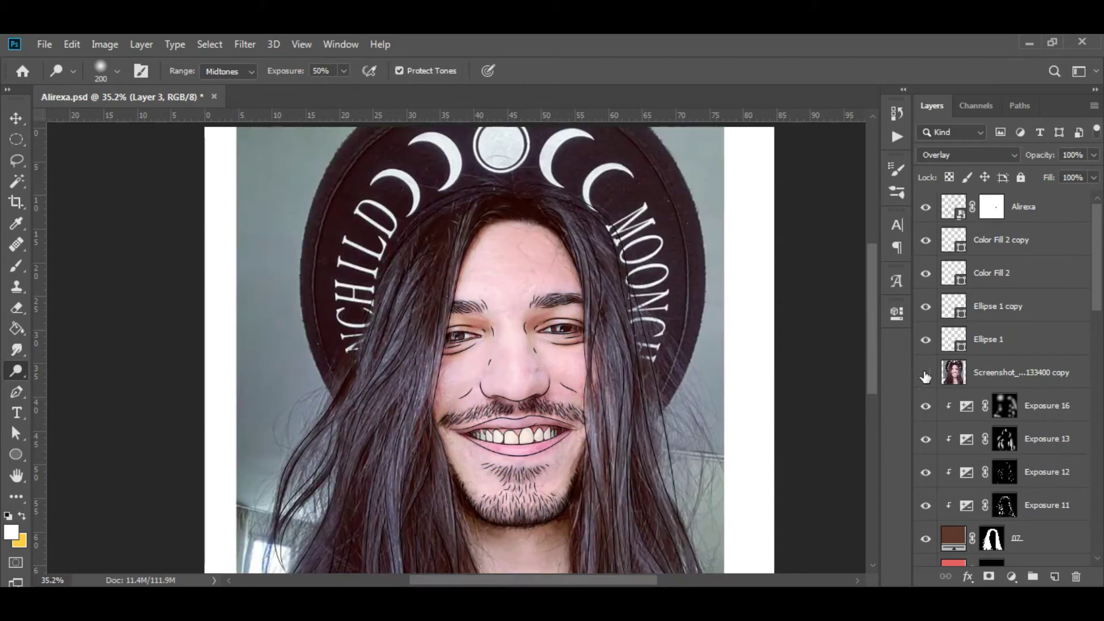
scroll(502, 368, "up", 3, "alt")
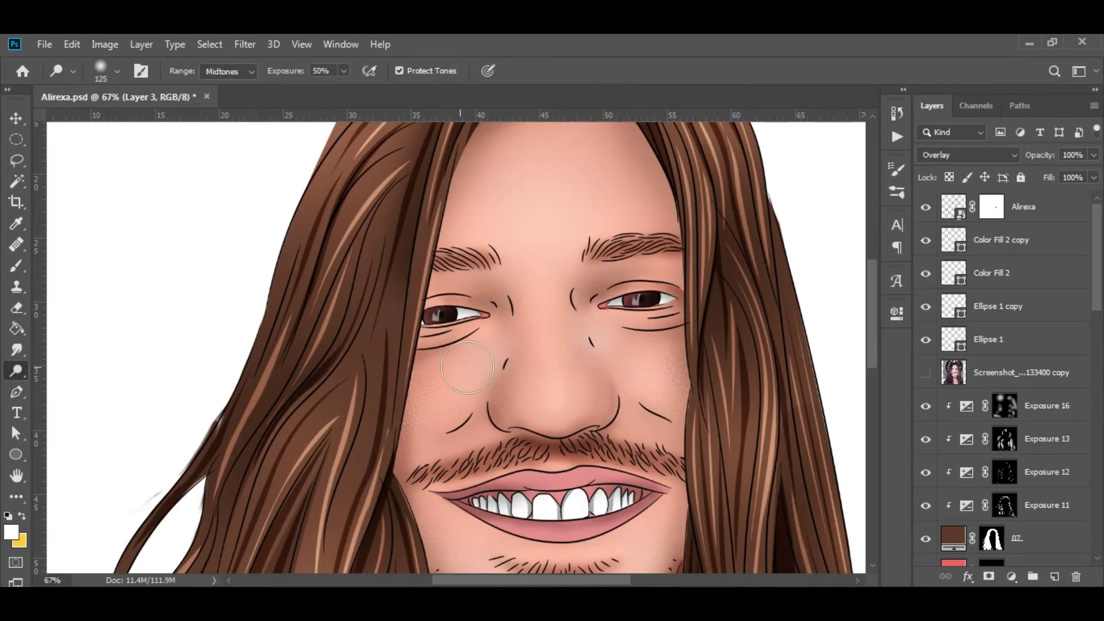
key("bracketleft")
key("bracketleft")
key("bracketleft")
scroll(544, 278, "up", 1)
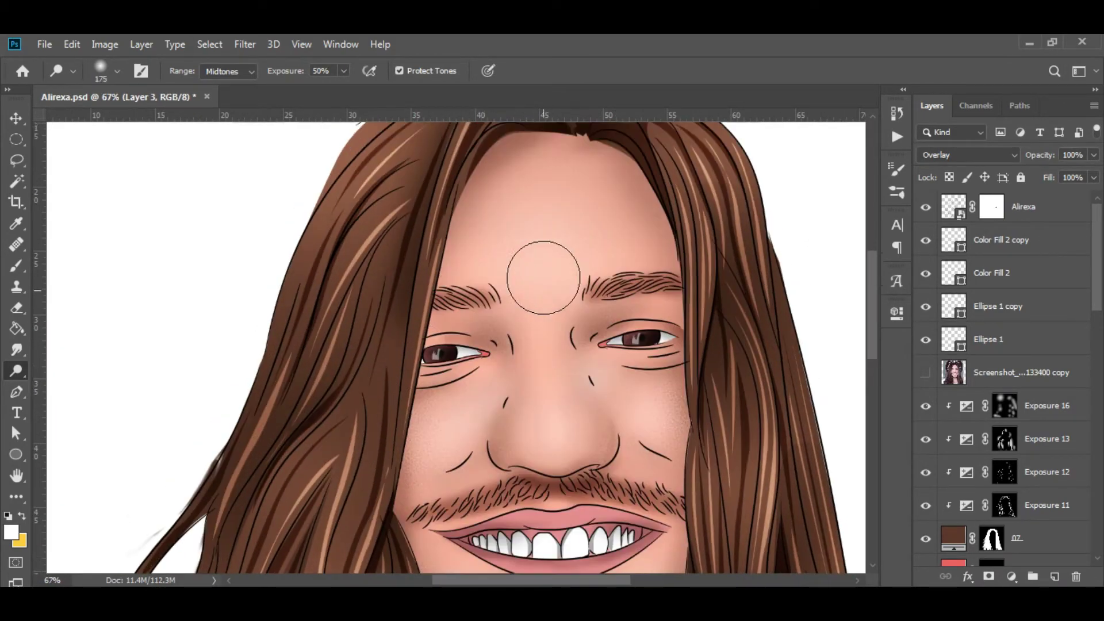
scroll(1044, 506, "down", 5)
scroll(1030, 426, "down", 1)
Step: Create a second 50% gray Overlay layer, Layer 4
key("ctrl+shift+n")
left_click(523, 264)
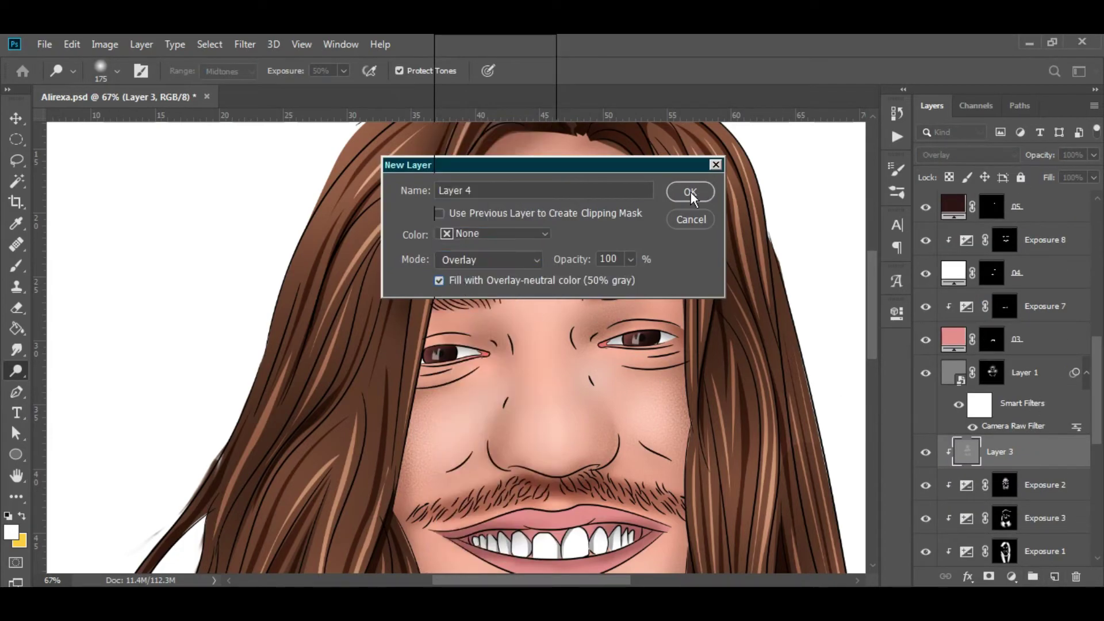
left_click(695, 190)
key("ctrl+j")
key("ctrl+z")
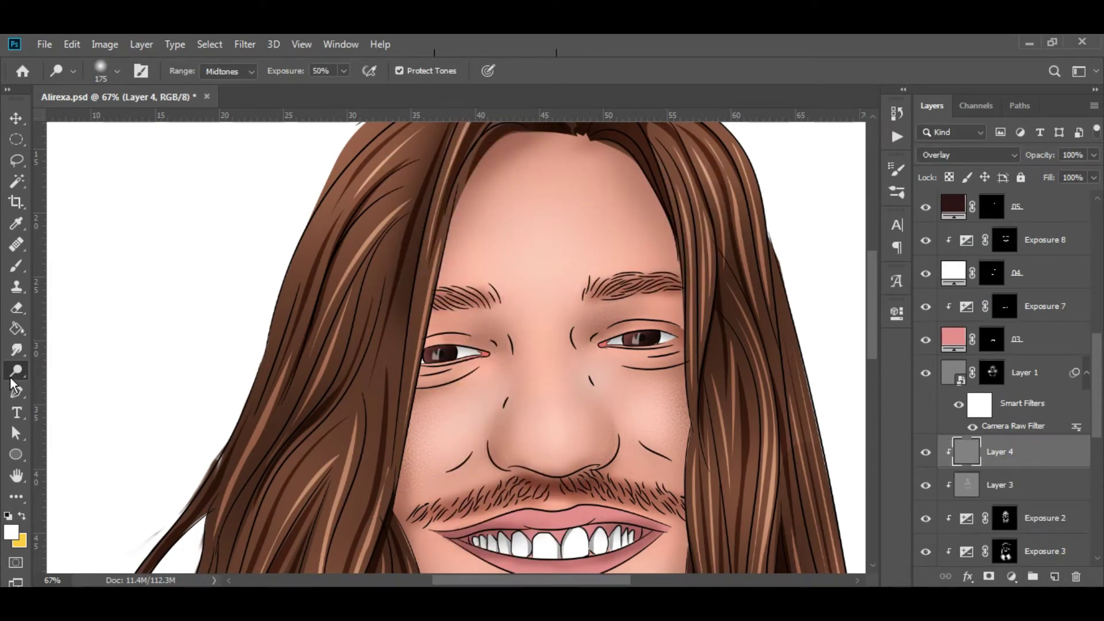
Step: Burn shadows on Layer 4 with a 600 Burn brush and set its opacity to 66%
right_click(16, 371)
left_click(75, 387)
scroll(505, 368, "down", 1)
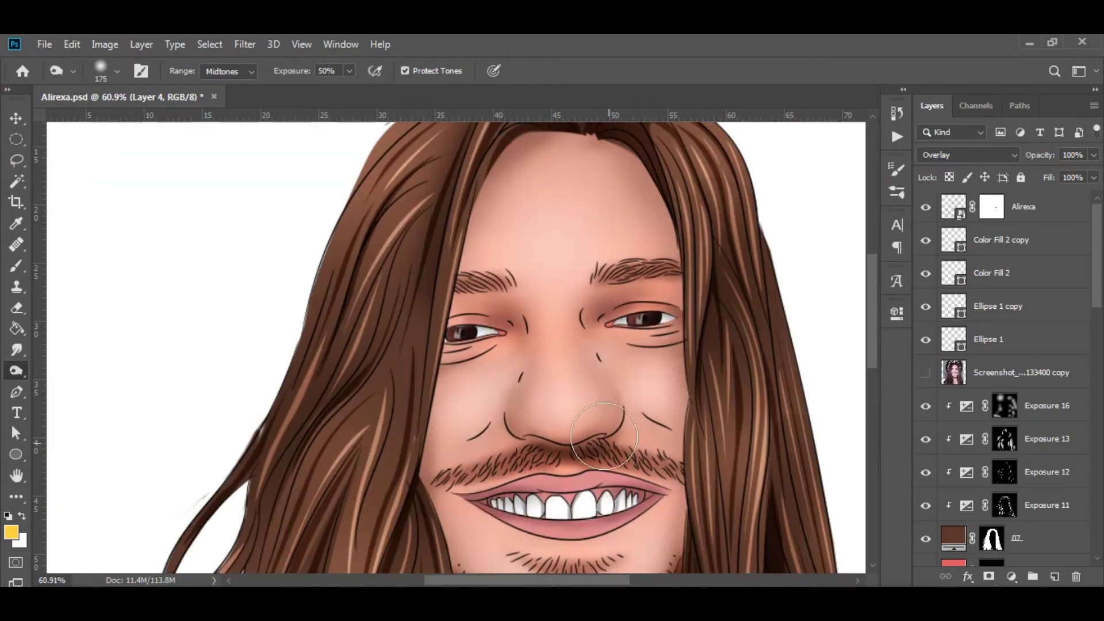
scroll(604, 435, "down", 3)
scroll(603, 435, "down", 2)
scroll(624, 354, "down", 3)
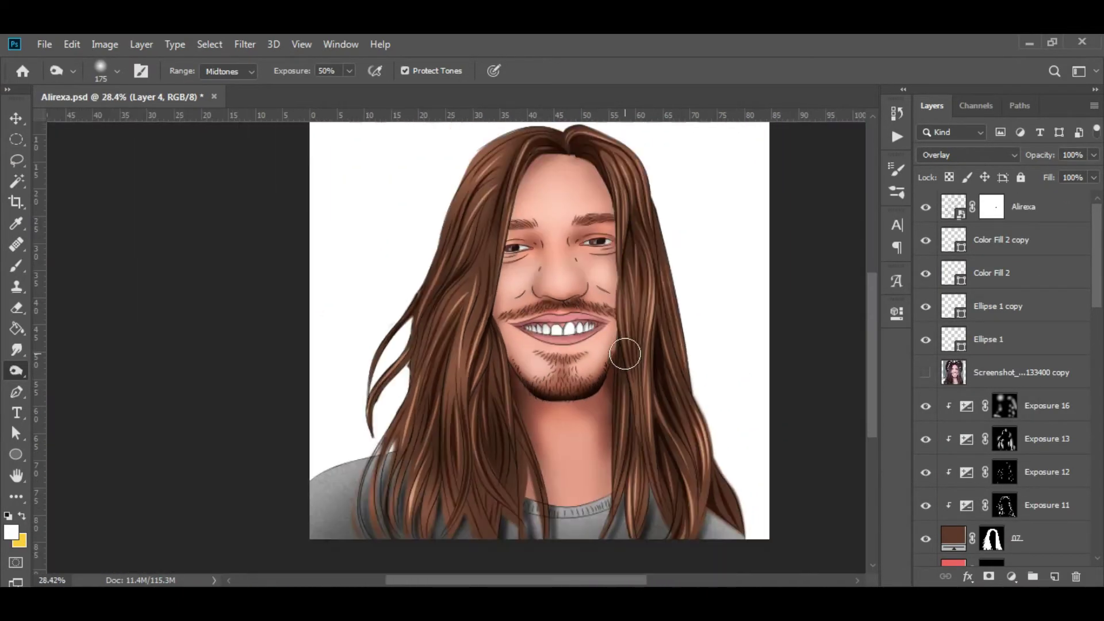
scroll(632, 265, "up", 1)
key("bracketright")
key("bracketright")
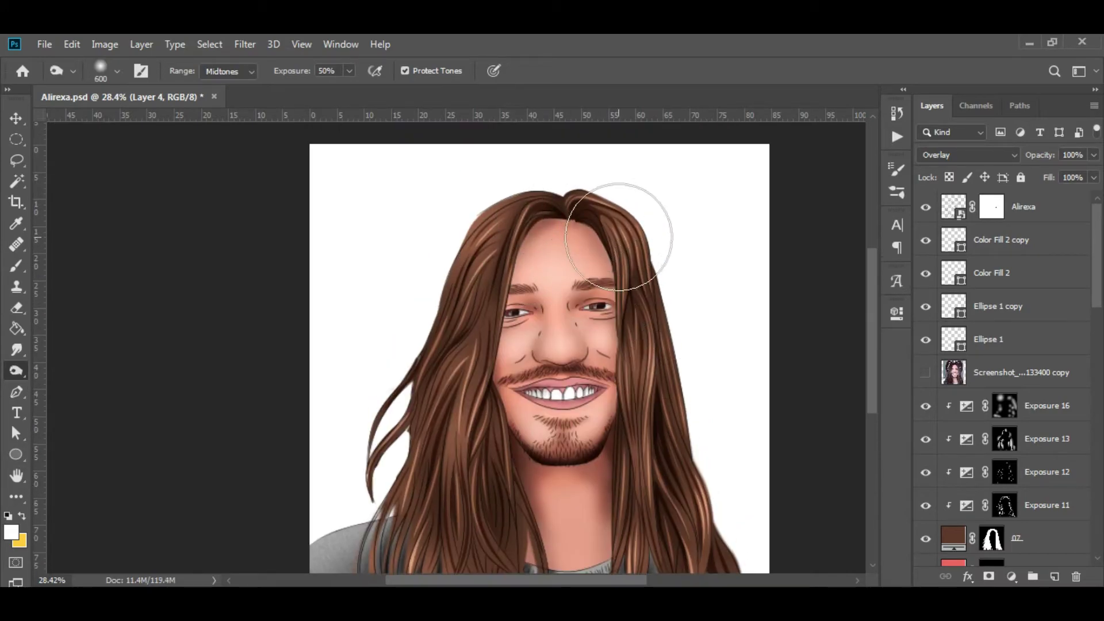
scroll(569, 410, "up", 2)
scroll(1012, 403, "down", 5)
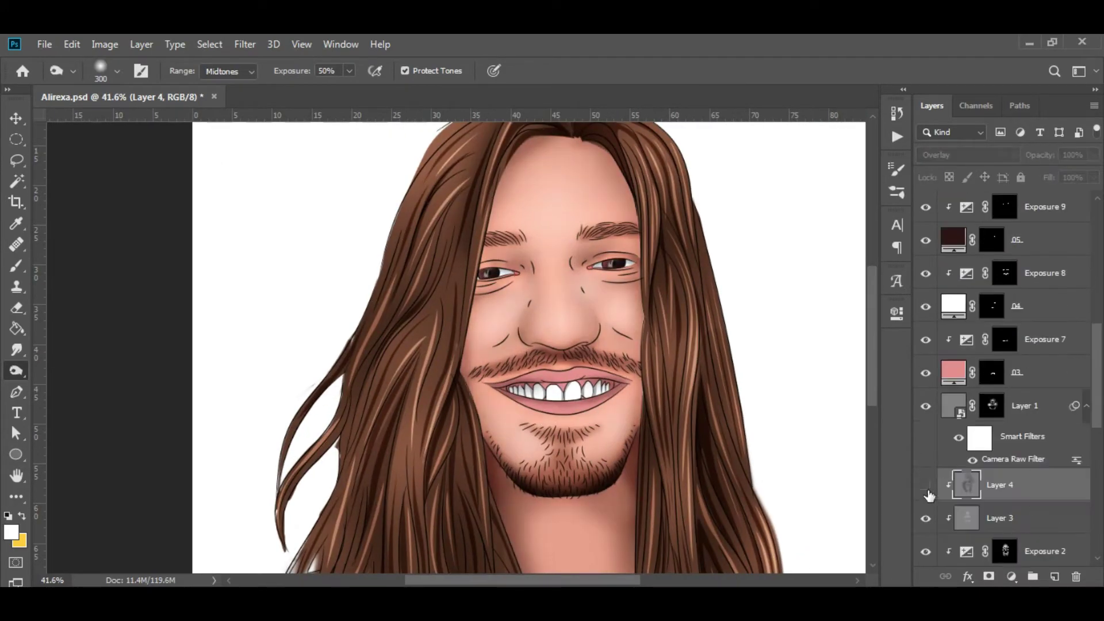
left_click_drag(1040, 155, 458, 171)
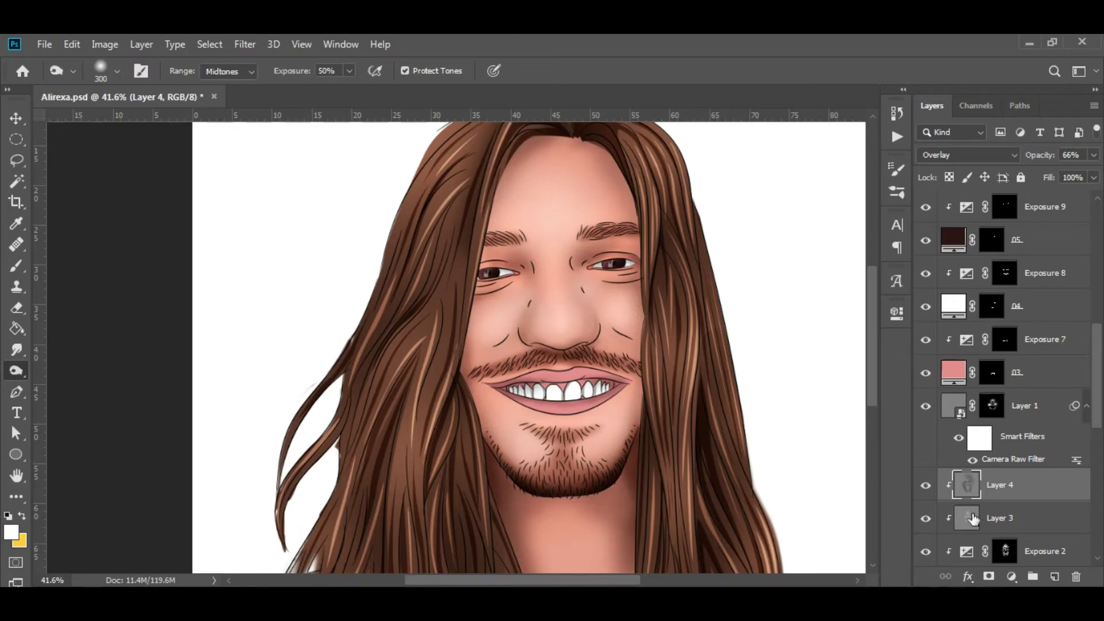
scroll(278, 303, "down", 1)
Step: Change the 07 hair fill colour to a slightly darker brown
scroll(951, 506, "up", 5)
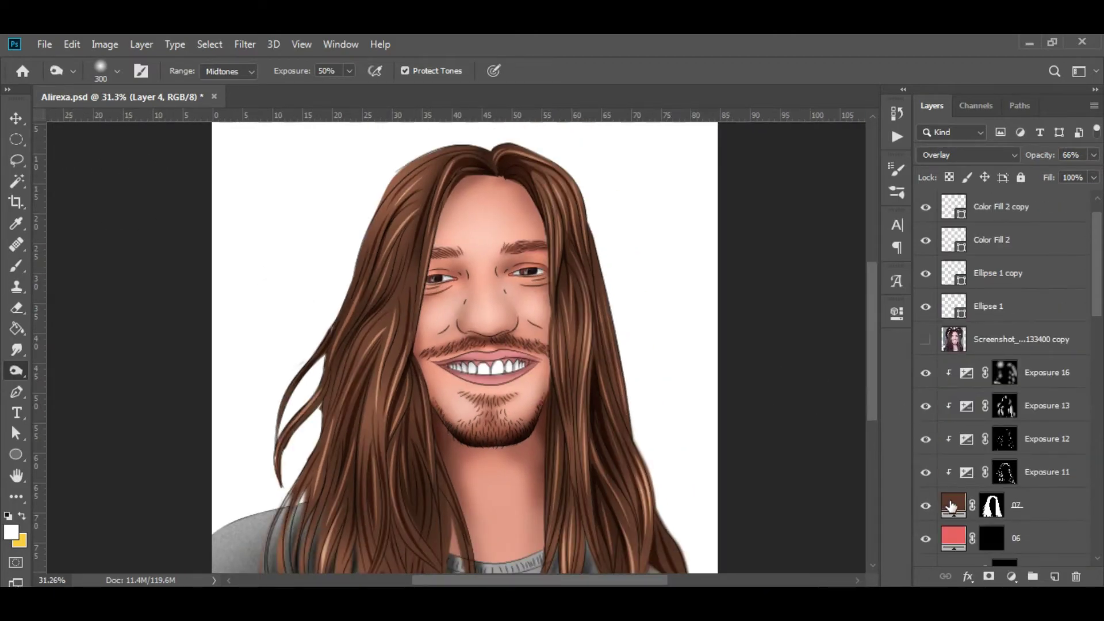
double_click(952, 506)
left_click(799, 439)
left_click(800, 412)
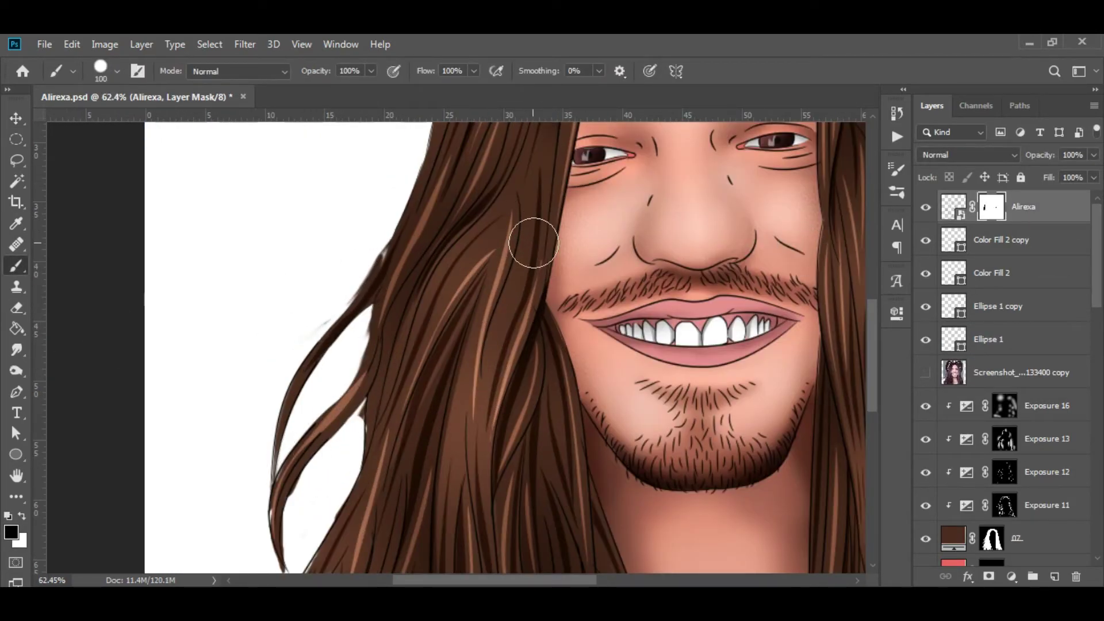
Step: Undo the stray hair strand just painted on the mask
scroll(534, 242, "down", 2)
scroll(279, 387, "down", 2)
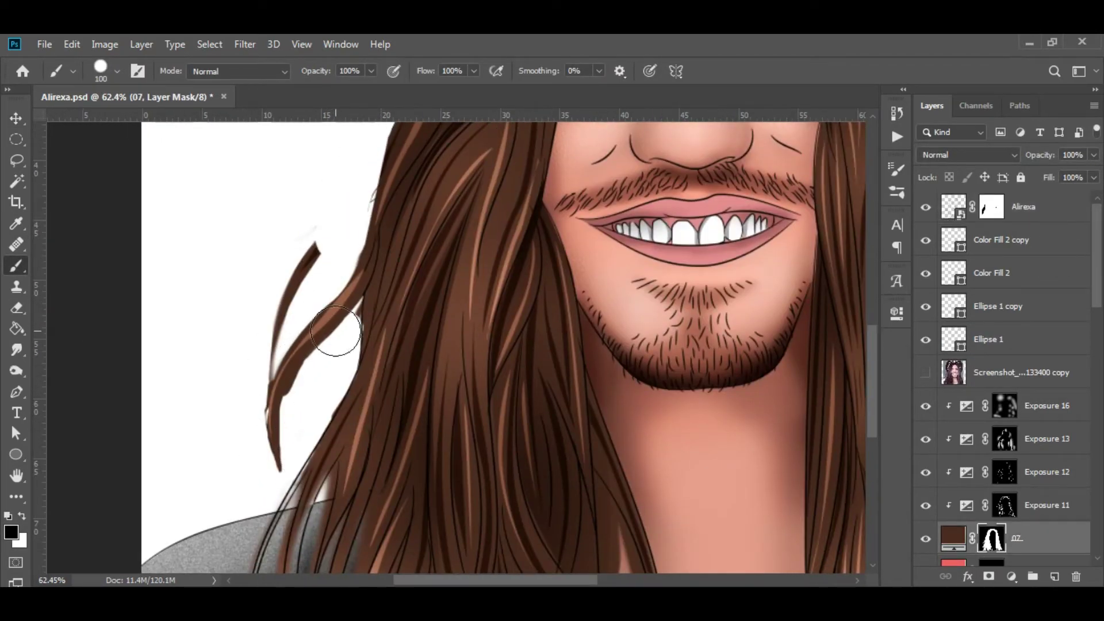
key("ctrl+z")
scroll(213, 424, "down", 5, "alt")
Step: Stretch the sunset sky photo to fill the canvas and move it beneath the portrait layers
key("v")
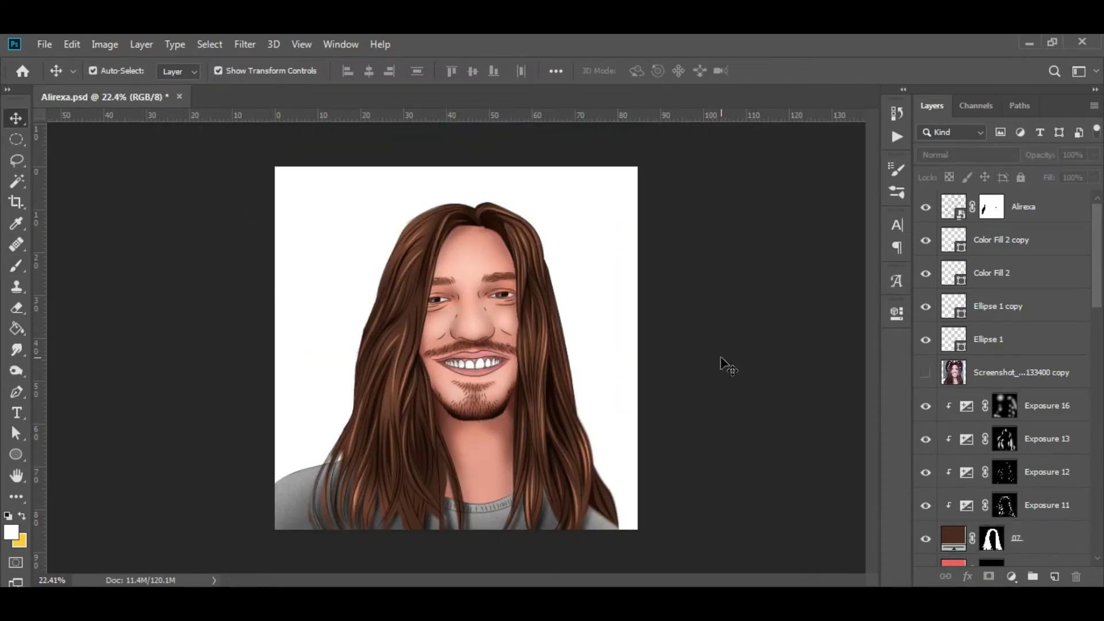
left_click_drag(565, 348, 621, 348)
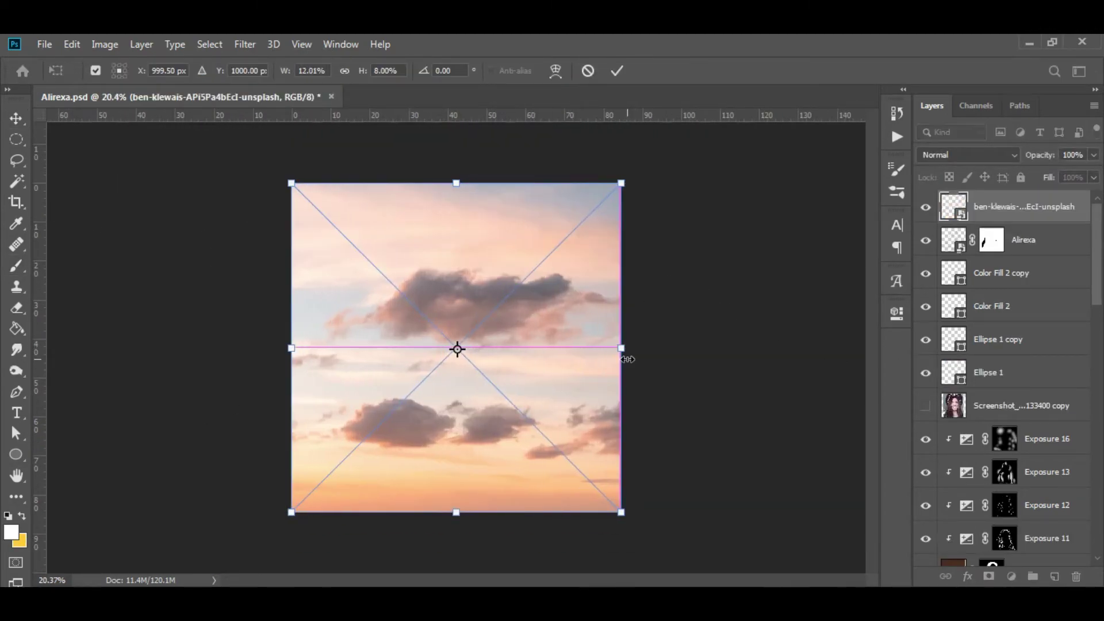
key("Return")
left_click_drag(1021, 206, 977, 508)
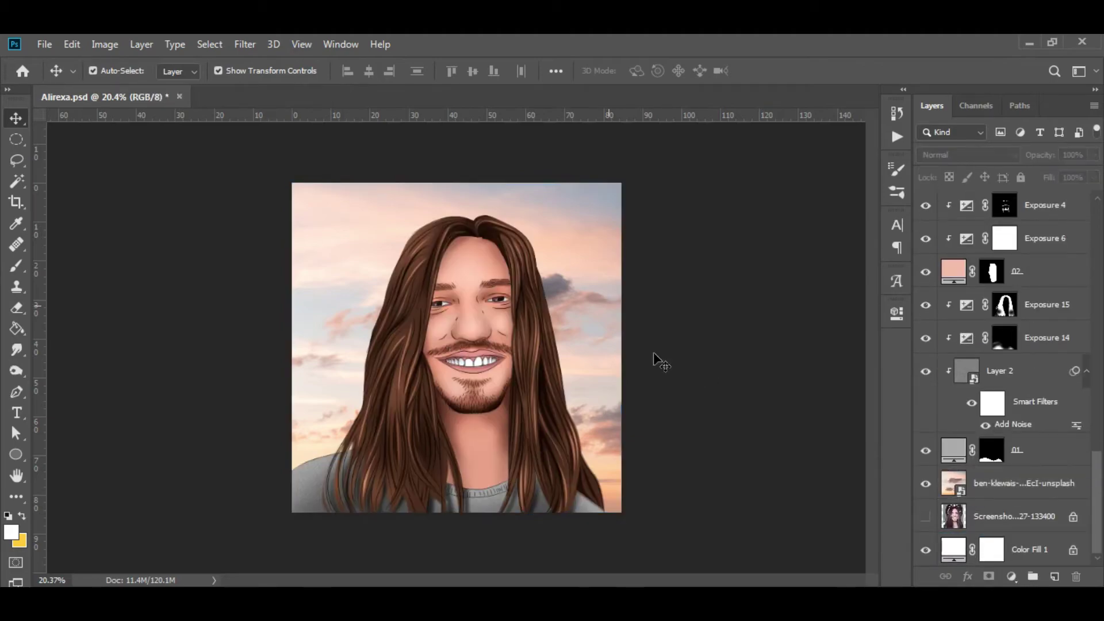
key("ctrl+t")
left_click_drag(456, 183, 470, 128)
key("Return")
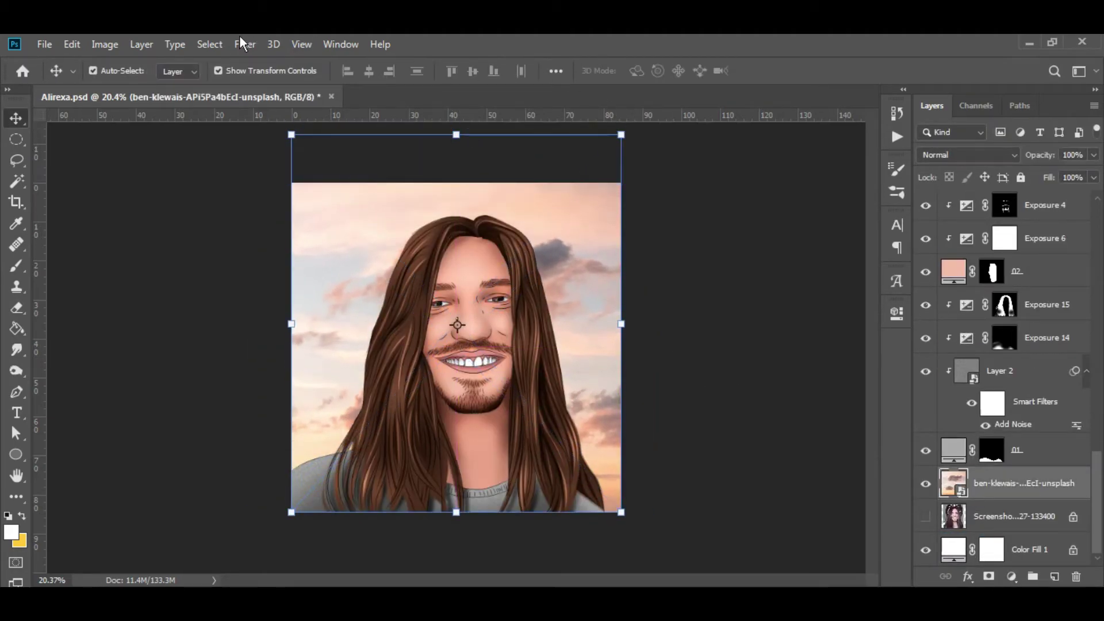
Step: Apply a Gaussian Blur to the sky layer
left_click(245, 44)
left_click(463, 277)
key("Return")
scroll(442, 324, "up", 2)
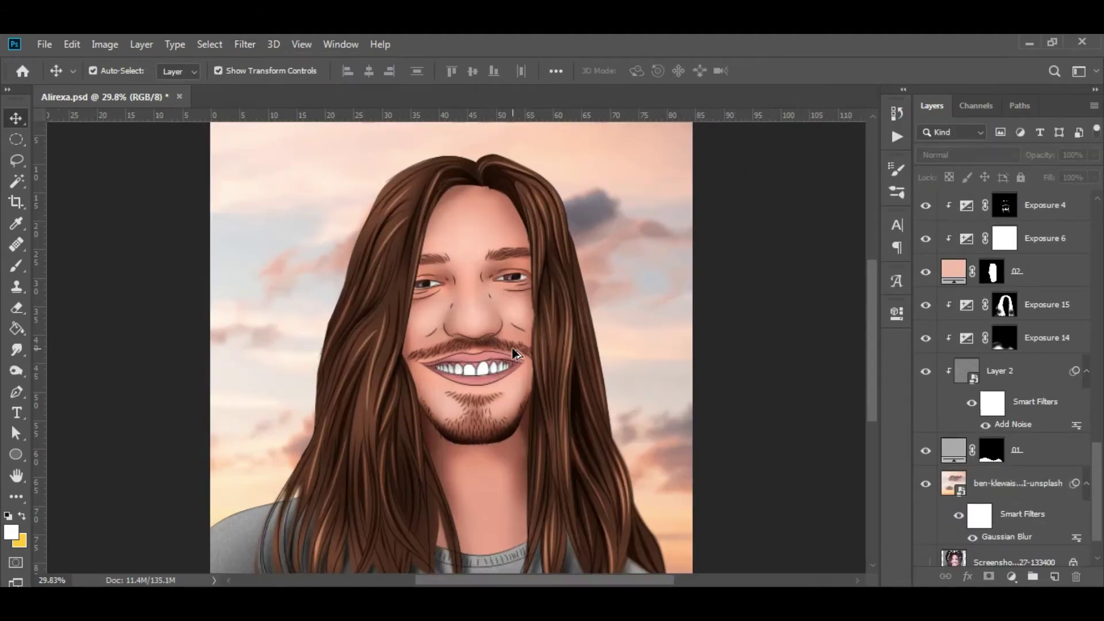
scroll(1017, 437, "up", 10)
Step: Give hair layer 07 a light pink (f2e4e8) Inner Shadow with reduced distance and size
left_click(1030, 472)
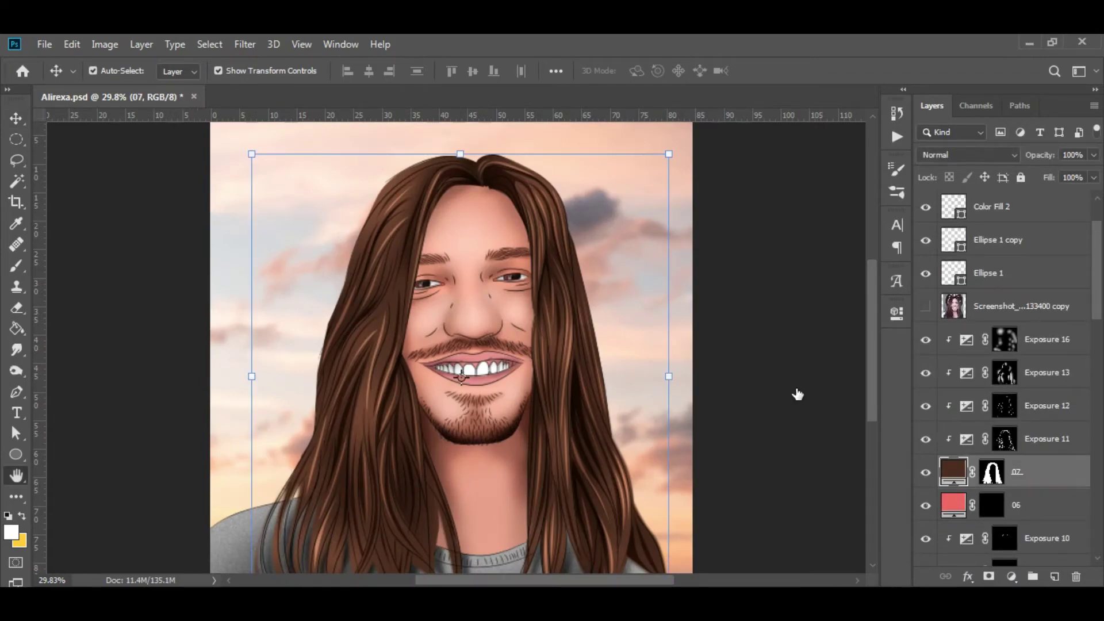
double_click(1052, 472)
left_click(520, 208)
left_click(859, 112)
type("f2e4e8")
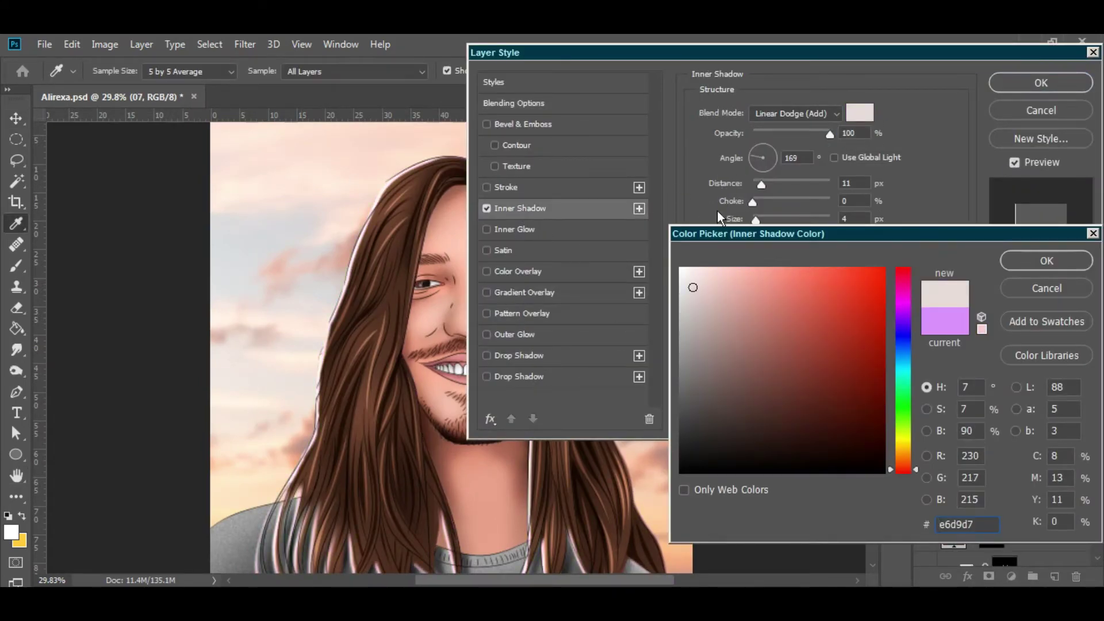
key("Return")
left_click_drag(761, 184, 759, 184)
left_click_drag(756, 219, 753, 219)
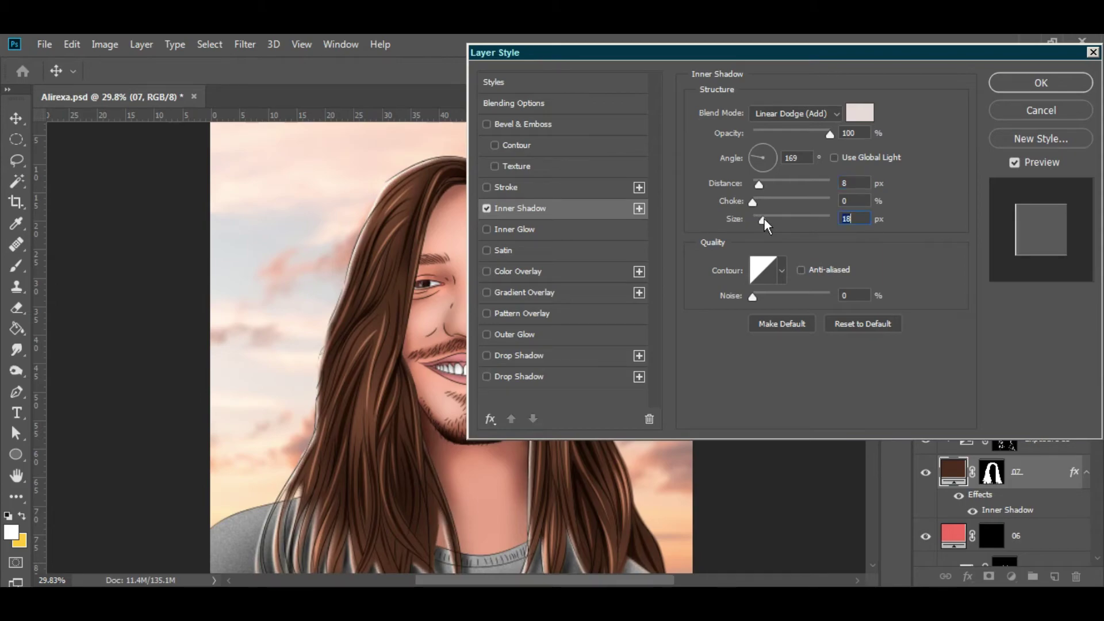
key("Return")
Step: Turn the inner shadow into its own layer above Exposure 16 and paint it along the upper hair
right_click(1064, 498)
left_click(1012, 443)
key("Return")
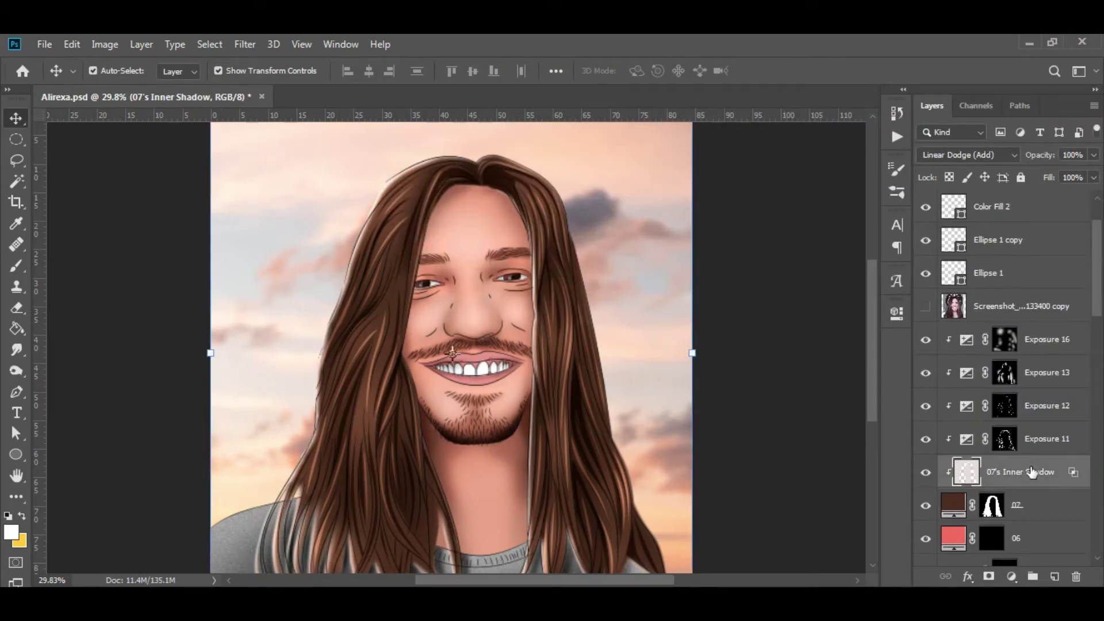
key("ctrl+bracketright")
key("ctrl+bracketright")
key("ctrl+bracketright")
key("bracketright")
left_click_drag(385, 188, 348, 186)
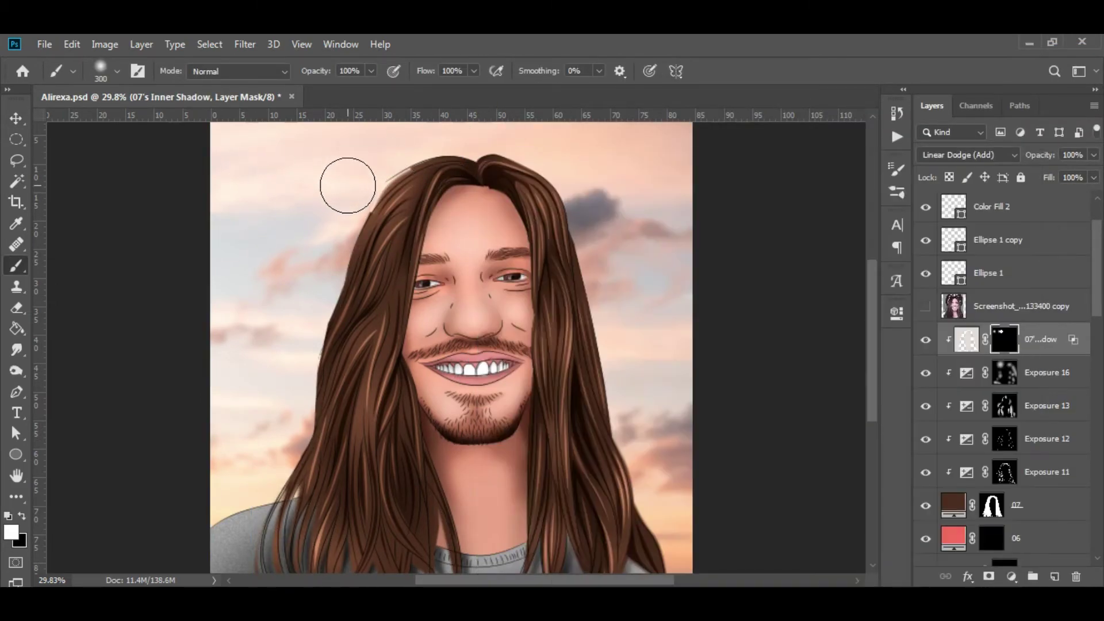
key("bracketleft")
key("bracketleft")
scroll(581, 526, "down", 2)
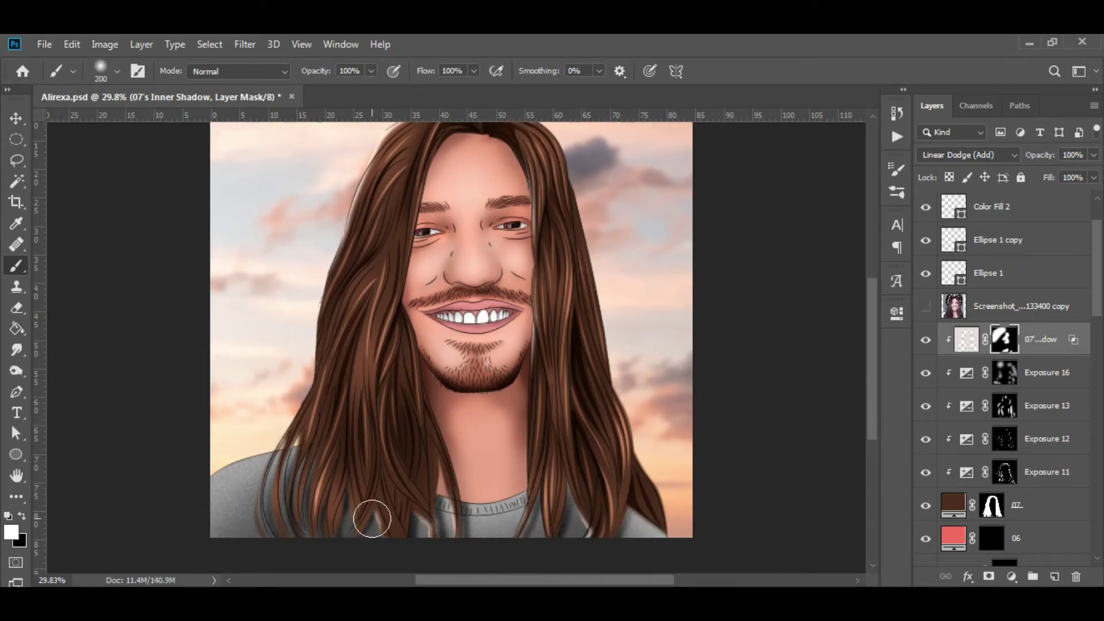
scroll(333, 282, "down", 1)
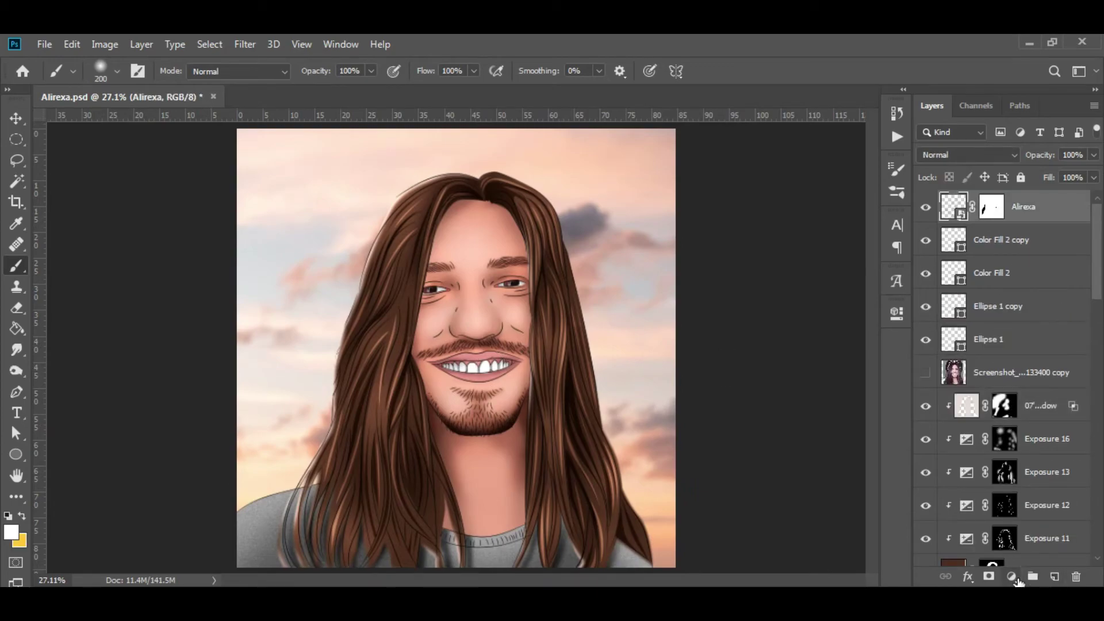
Step: Add a light peach Solid Color fill in Linear Dodge (Add) with its mask inverted
left_click(1012, 577)
left_click(1012, 294)
left_click(1044, 259)
left_click(971, 155)
left_click(1001, 233)
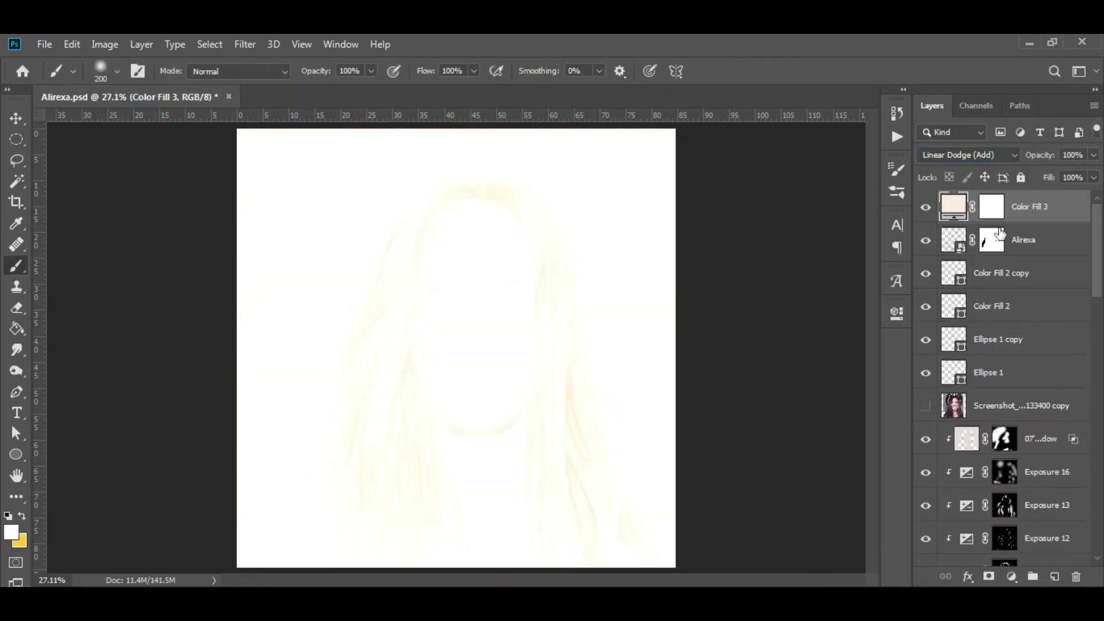
key("ctrl+i")
Step: Paint a faint peach glow near the top of the image with a 25% opacity brush
right_click(382, 151)
left_click(350, 71)
type("25")
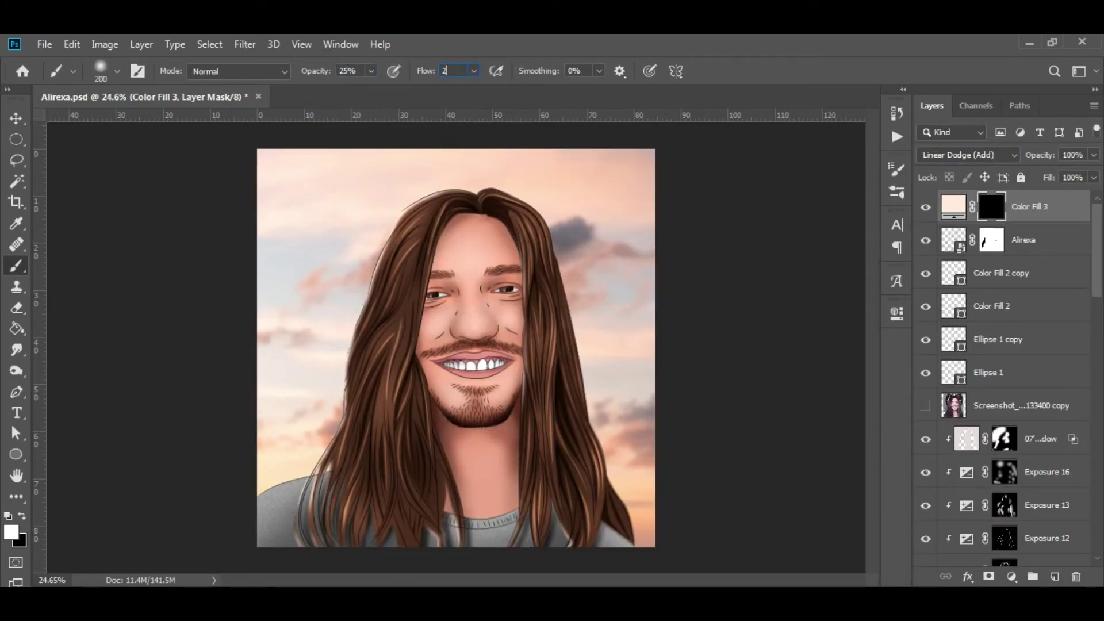
left_click_drag(361, 280, 357, 173)
key("x")
key("bracketright")
key("bracketright")
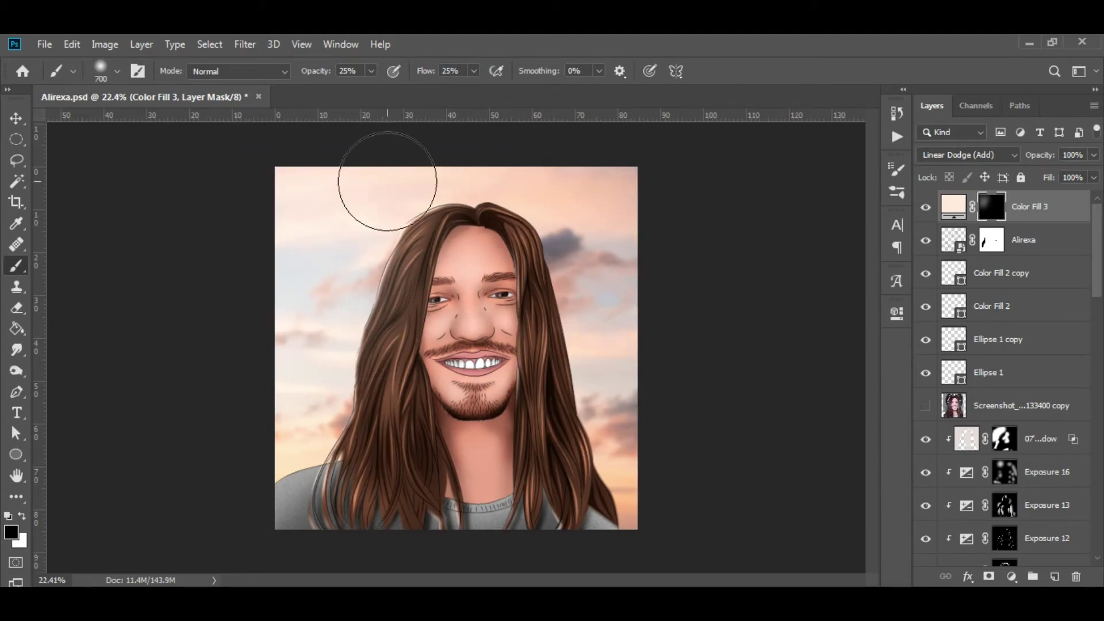
key("v")
scroll(536, 290, "up", 5)
Step: Convert a Pen path around the eye into a selection and target the inner shadow mask
key("p")
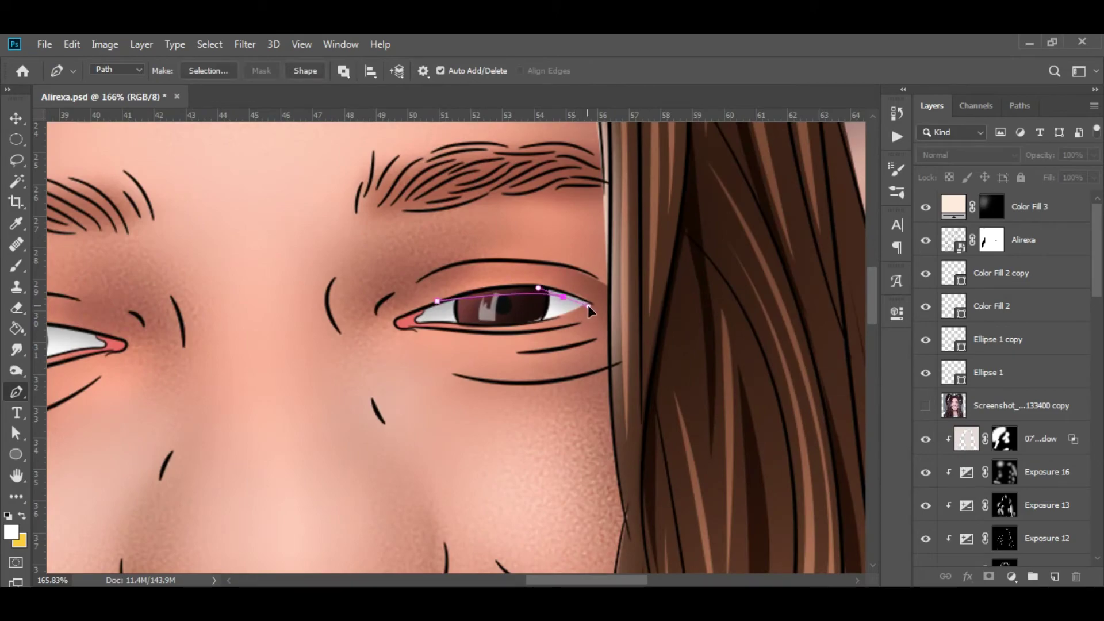
scroll(440, 307, "left", 5)
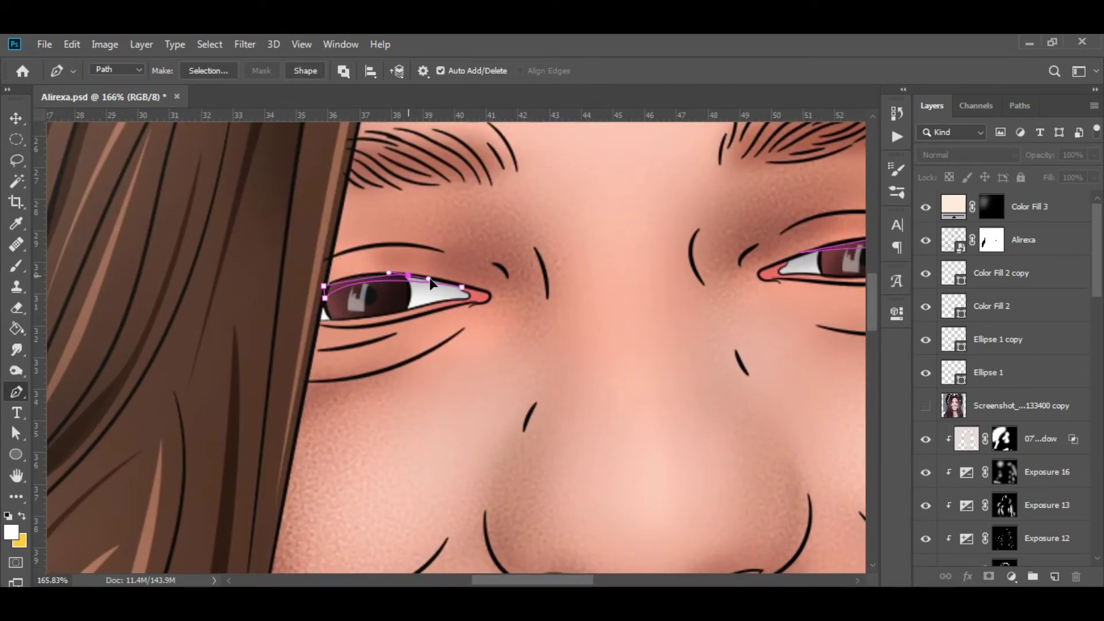
scroll(430, 282, "down", 3)
key("ctrl+Return")
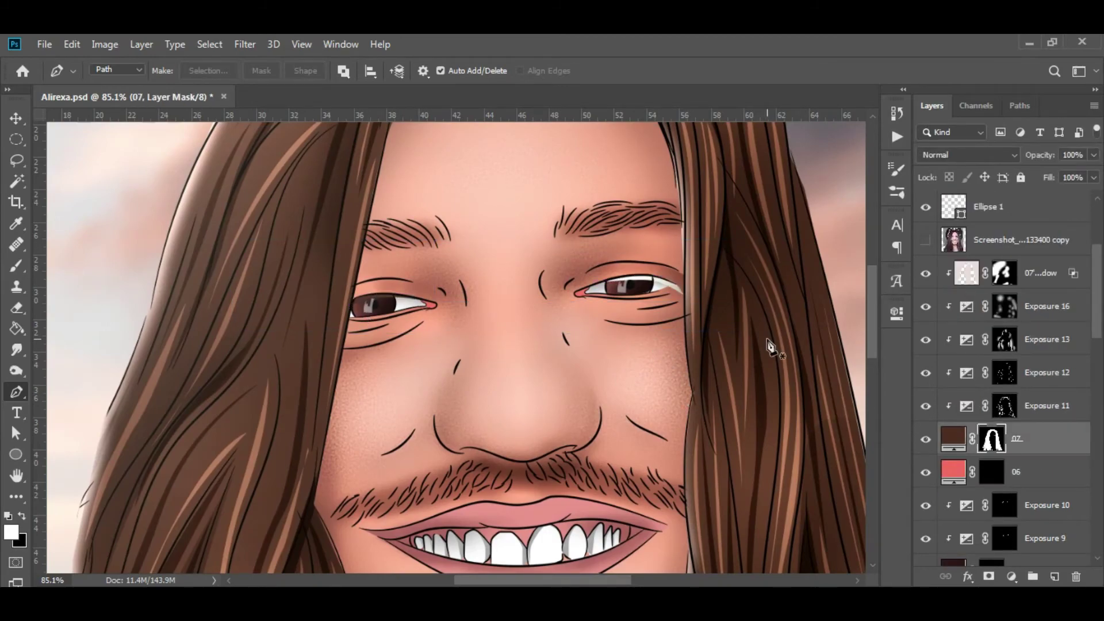
scroll(690, 293, "up", 1)
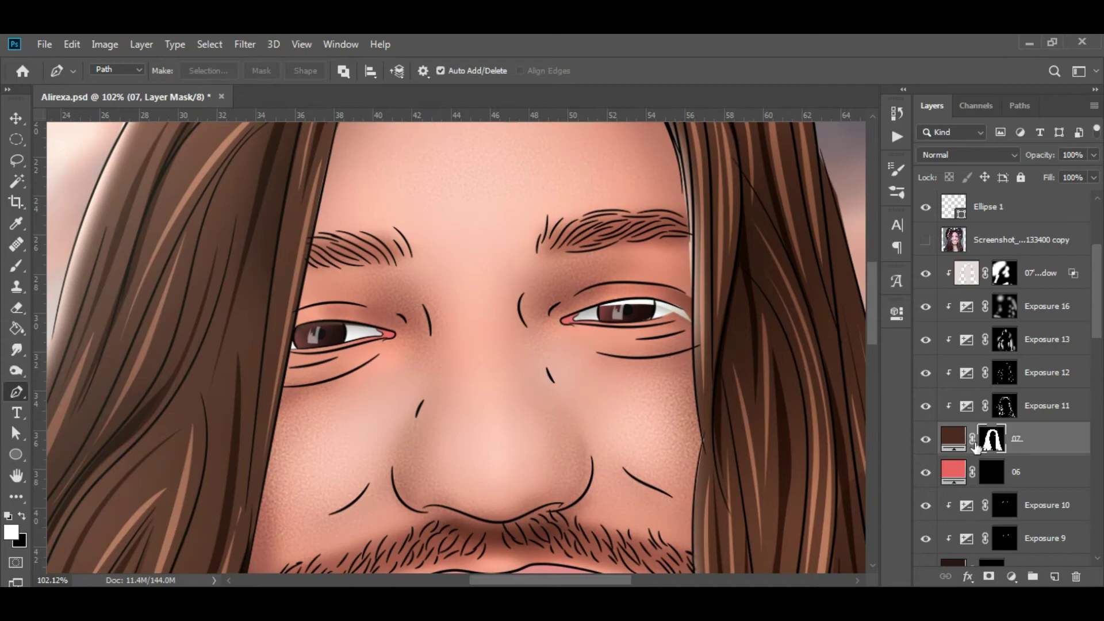
left_click(1001, 277)
key("b")
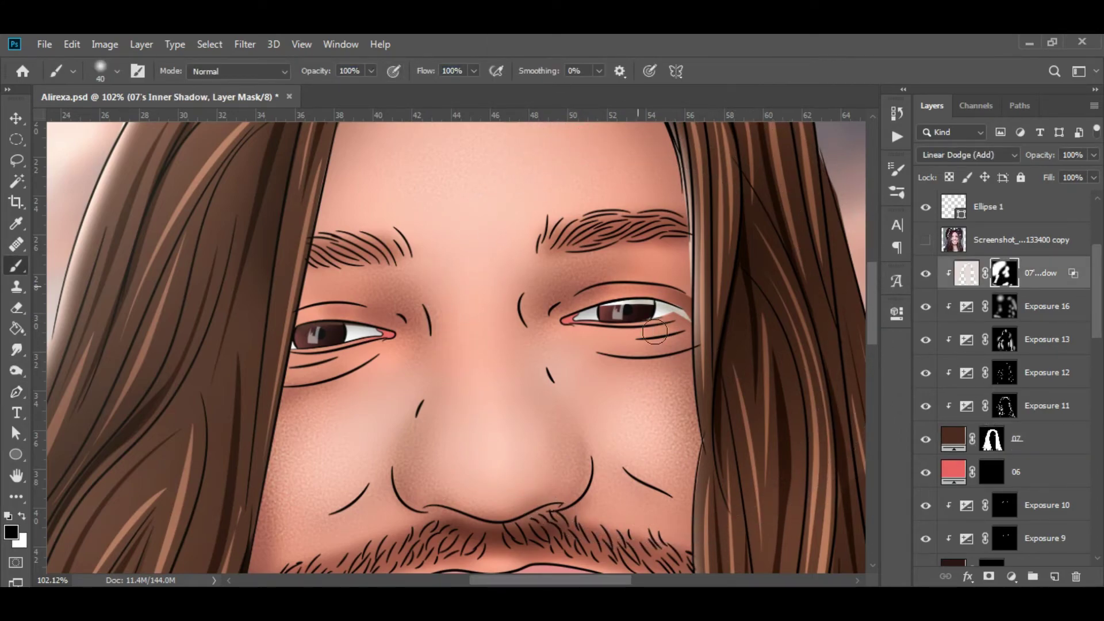
Step: Retune the gamma and exposure values of the Exposure 11 adjustment
left_click(1004, 406)
key("ctrl+0")
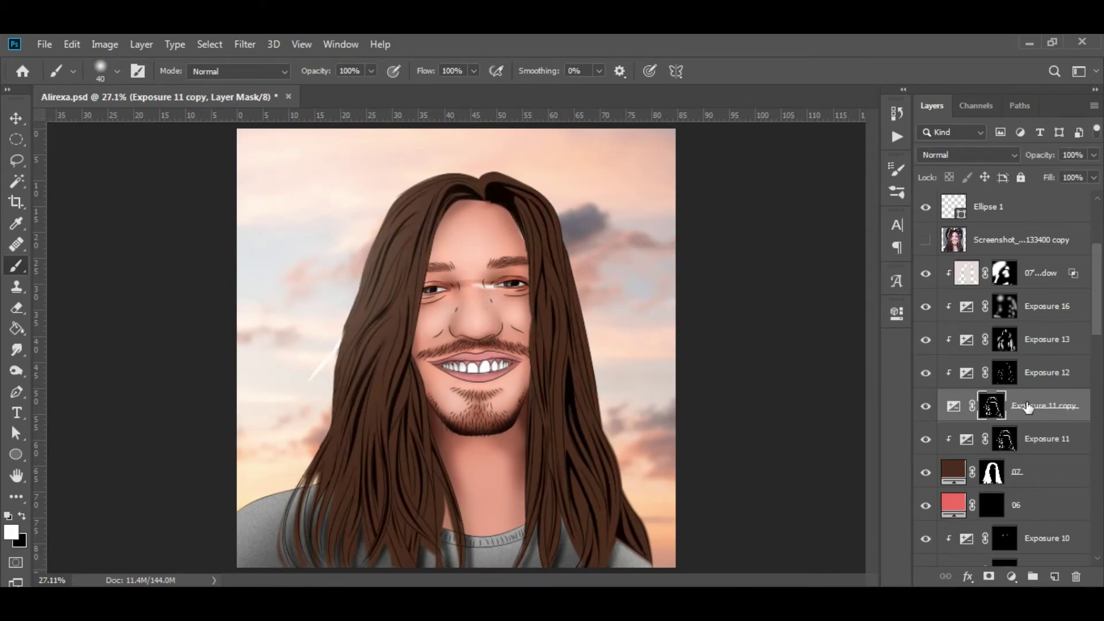
double_click(970, 408)
left_click_drag(812, 440, 785, 448)
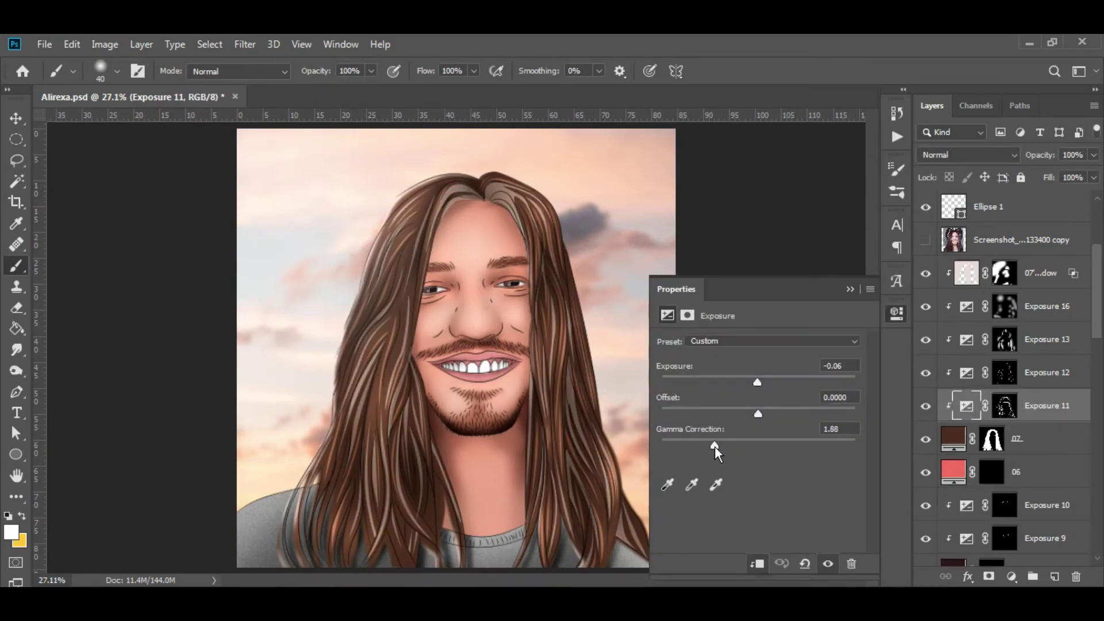
left_click_drag(758, 382, 806, 380)
Step: Make Exposure 12 visible, push it to +3.00, and save the portrait
left_click(1005, 373)
left_click(926, 373)
double_click(967, 373)
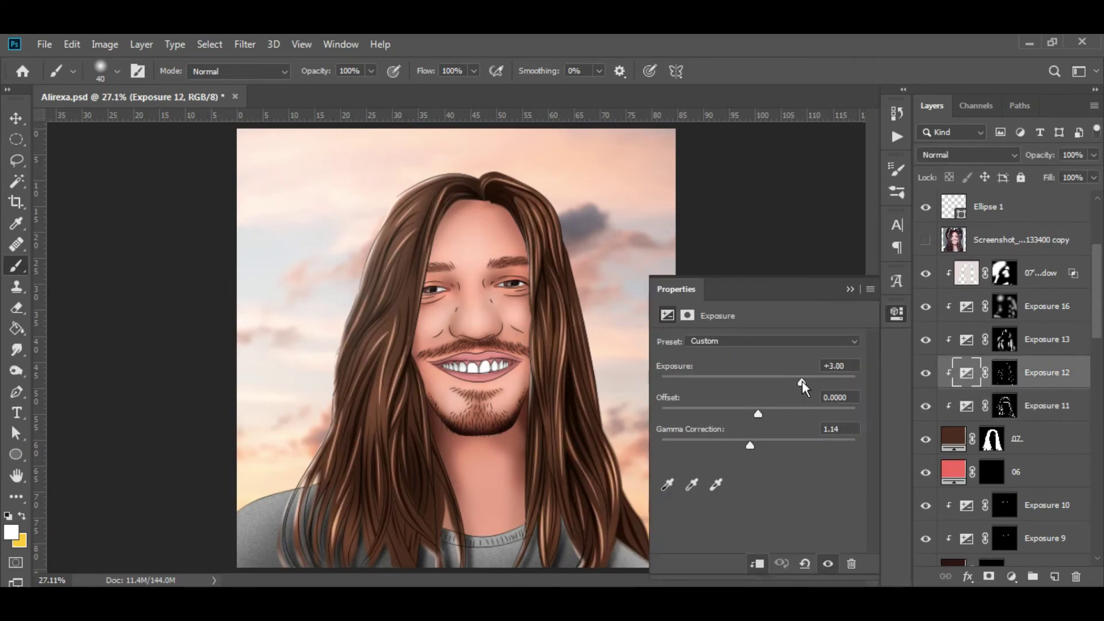
left_click(850, 289)
key("ctrl+s")
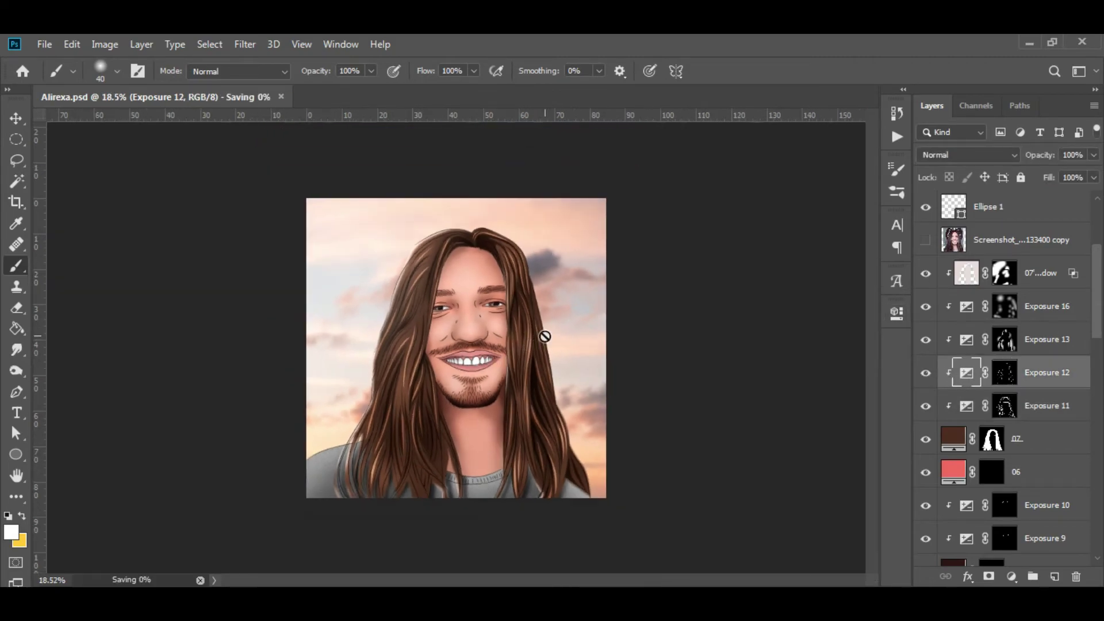
key("v")
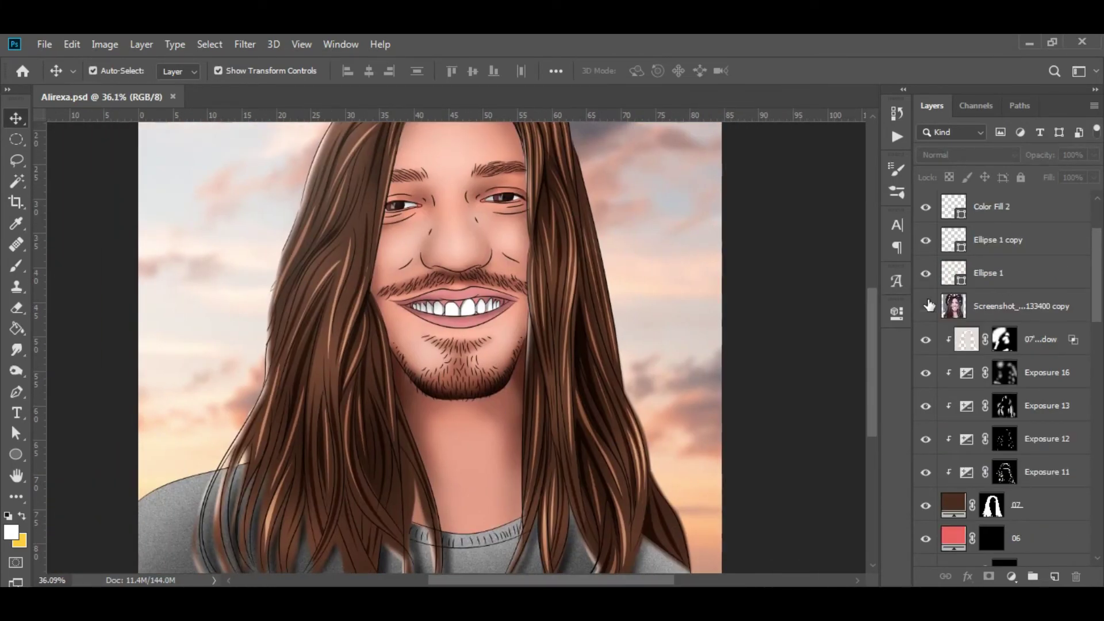
Step: Compare with the reference photo and lightly dodge around the eye and nose
left_click(926, 306)
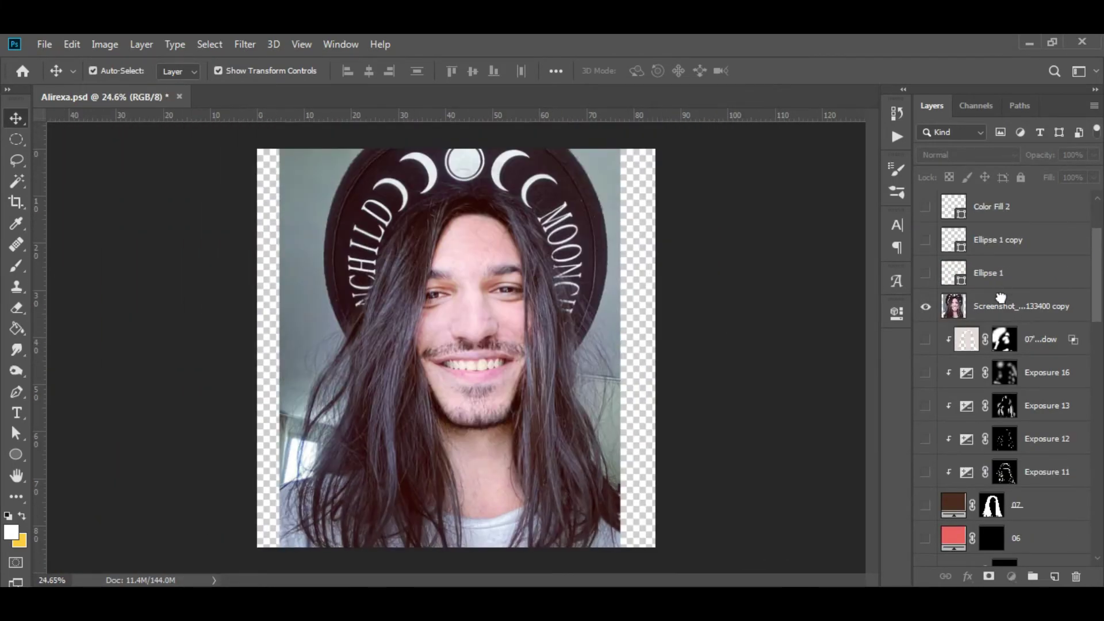
left_click(926, 206)
left_click(926, 207)
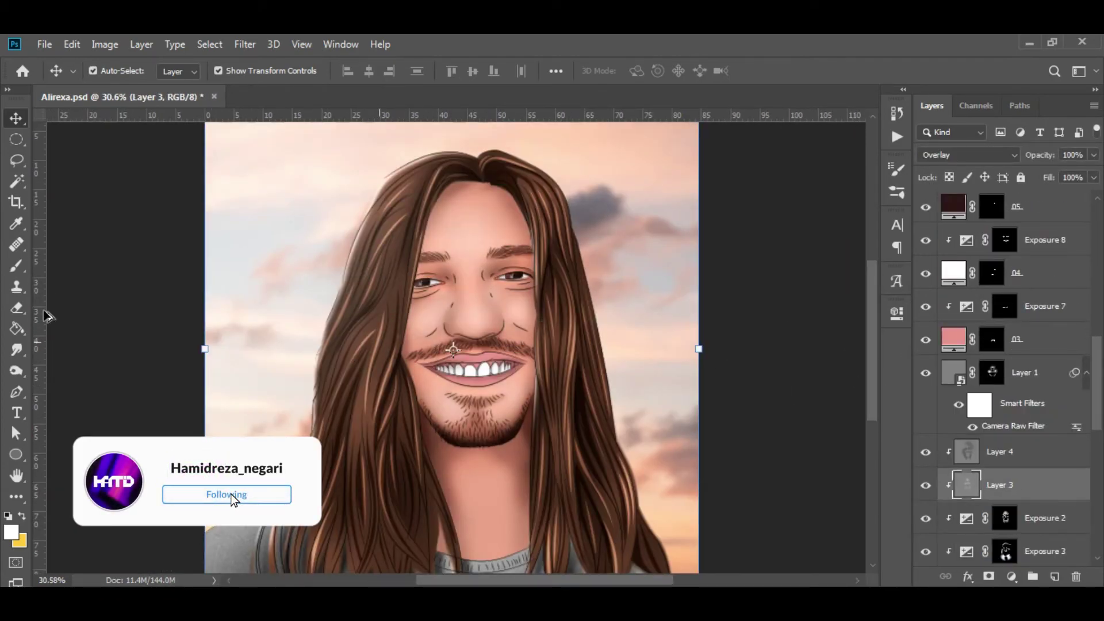
key("o")
scroll(489, 345, "up", 3)
key("bracketright")
key("bracketright")
key("bracketright")
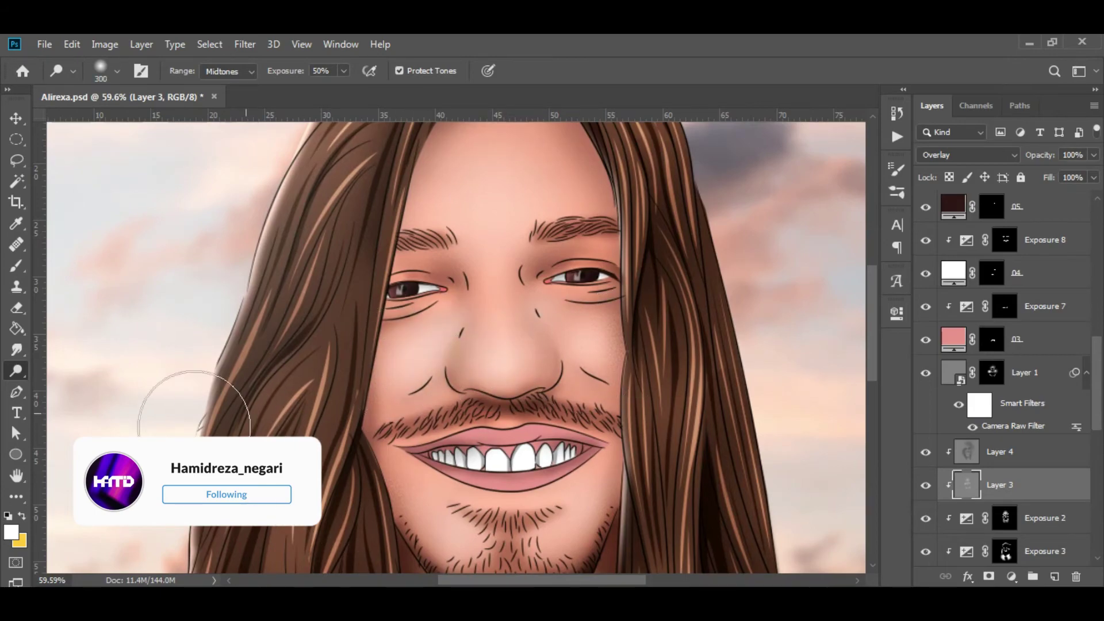
key("bracketleft")
key("bracketleft")
key("bracketleft")
scroll(561, 306, "up", 5)
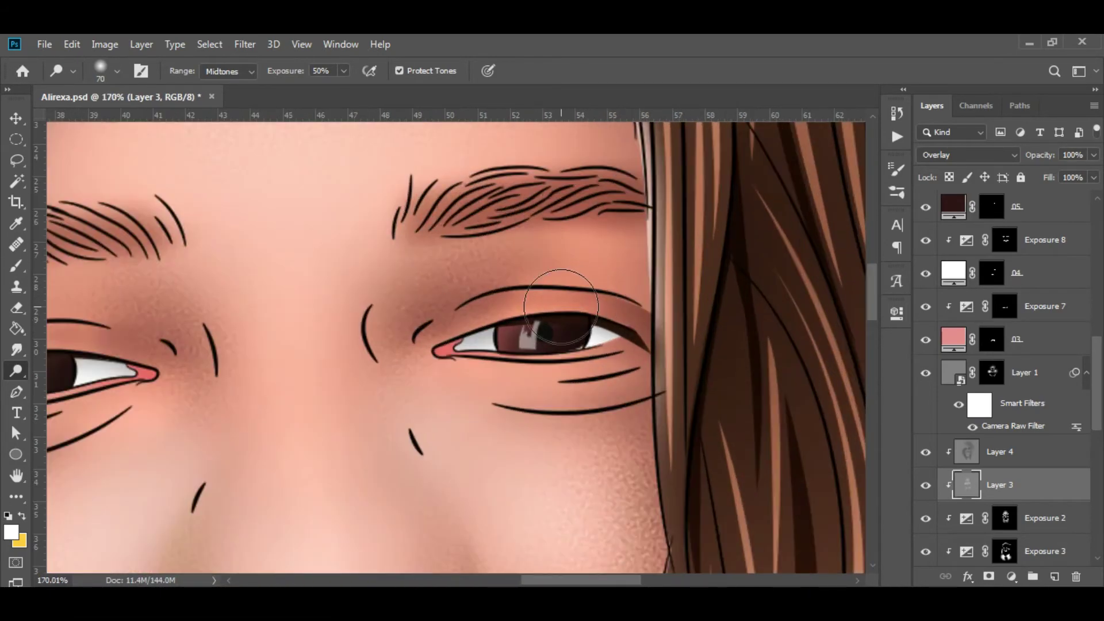
scroll(591, 247, "left", 5)
key("bracketright")
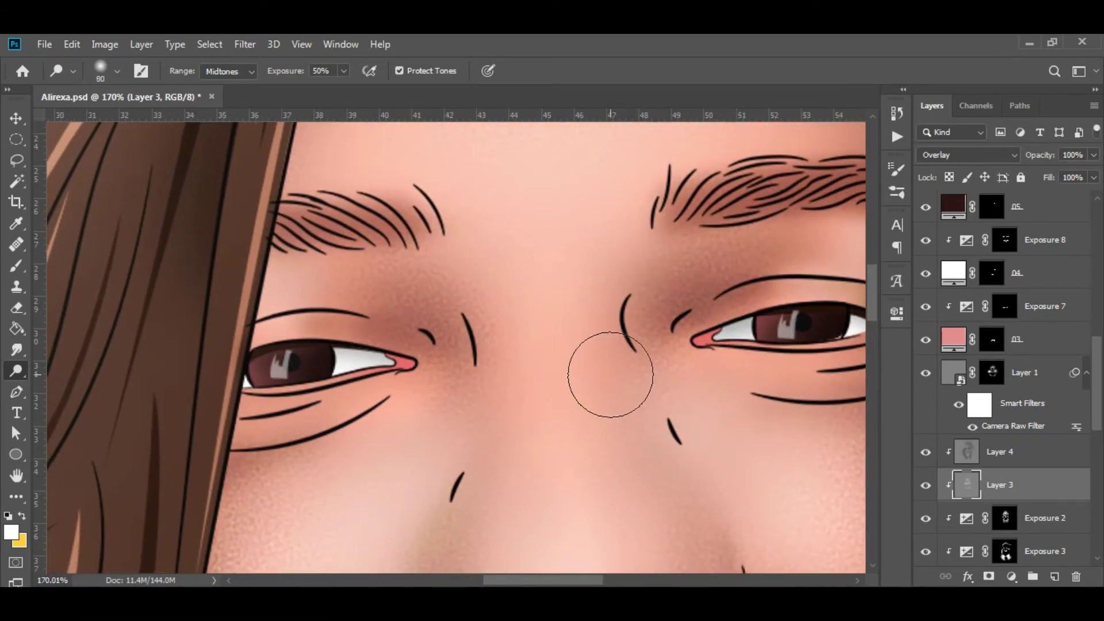
scroll(720, 377, "down", 10)
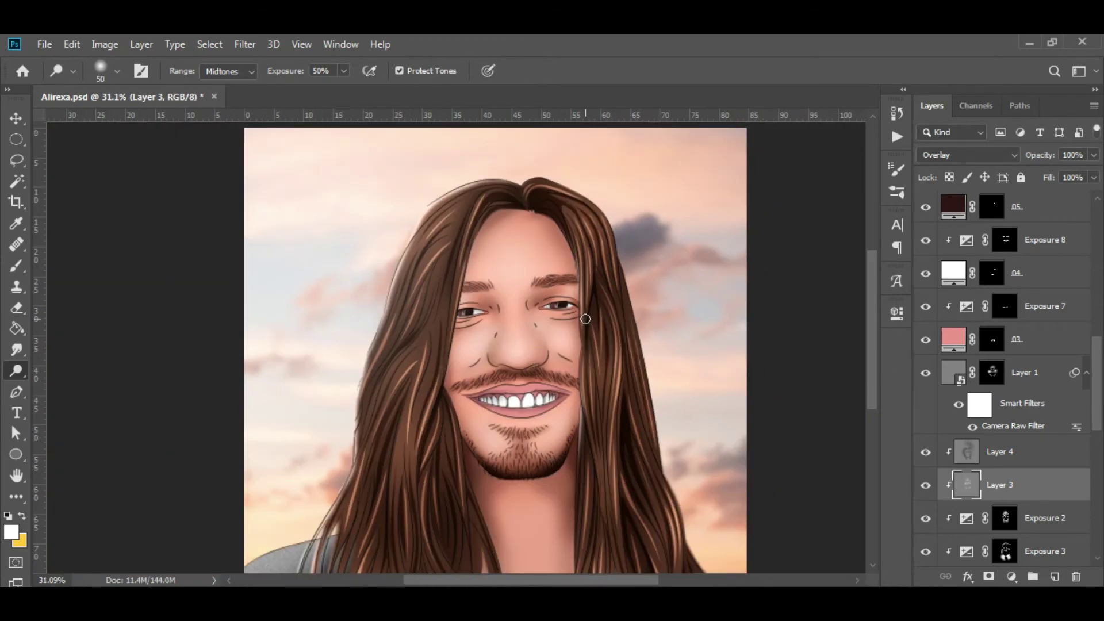
scroll(654, 369, "down", 1)
Step: Add a new Overlay layer filled with 50% gray above Layer 4
left_click(974, 454)
key("ctrl+shift+n")
left_click(493, 254)
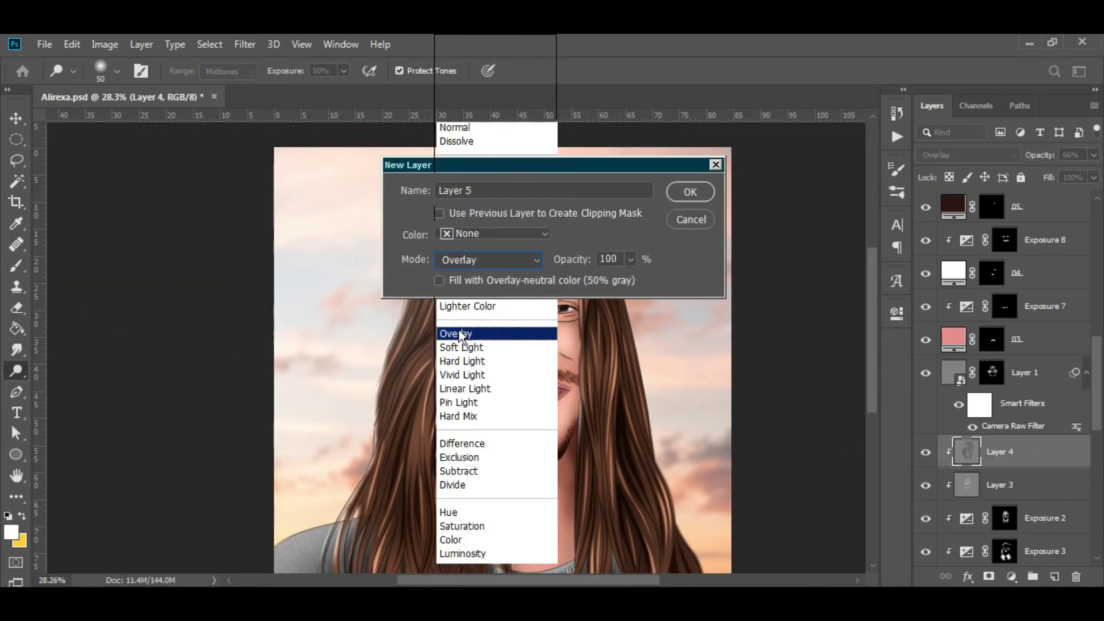
left_click(525, 328)
left_click(431, 276)
key("Return")
Step: Burn darker shading into the left nostril and along both sides of the nose
left_click_drag(16, 391, 52, 391)
scroll(575, 345, "up", 5)
scroll(575, 345, "up", 4)
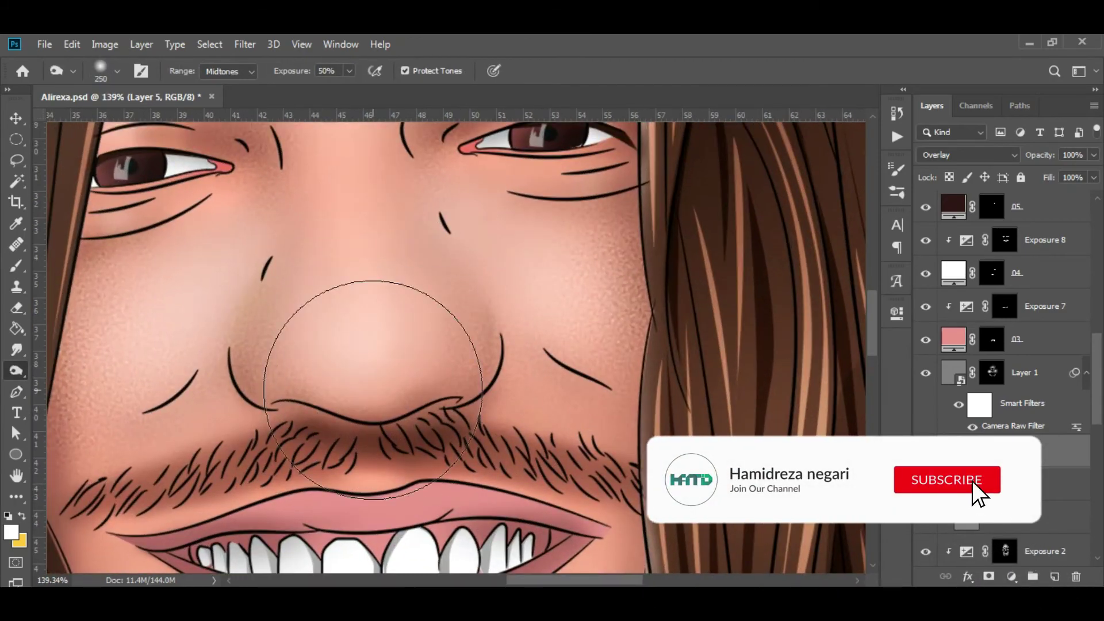
scroll(439, 405, "up", 2)
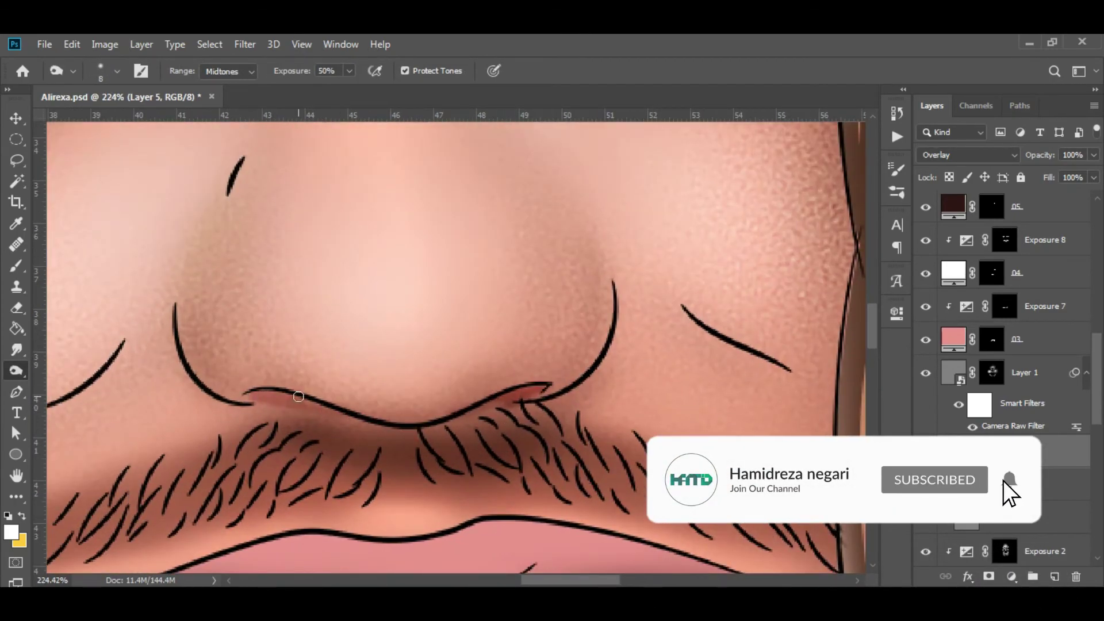
left_click_drag(299, 396, 322, 403)
scroll(547, 402, "down", 1)
key("bracketright")
key("bracketright")
key("bracketright")
left_click_drag(555, 412, 577, 335)
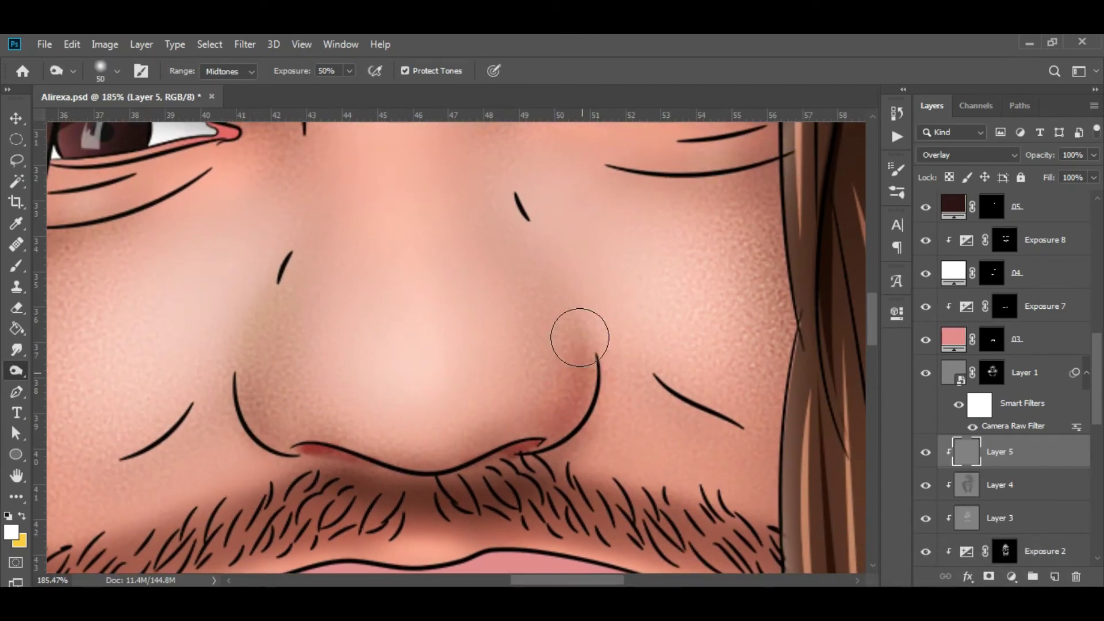
left_click_drag(310, 437, 284, 271)
scroll(468, 204, "down", 5)
scroll(468, 204, "down", 1)
scroll(1006, 345, "up", 10)
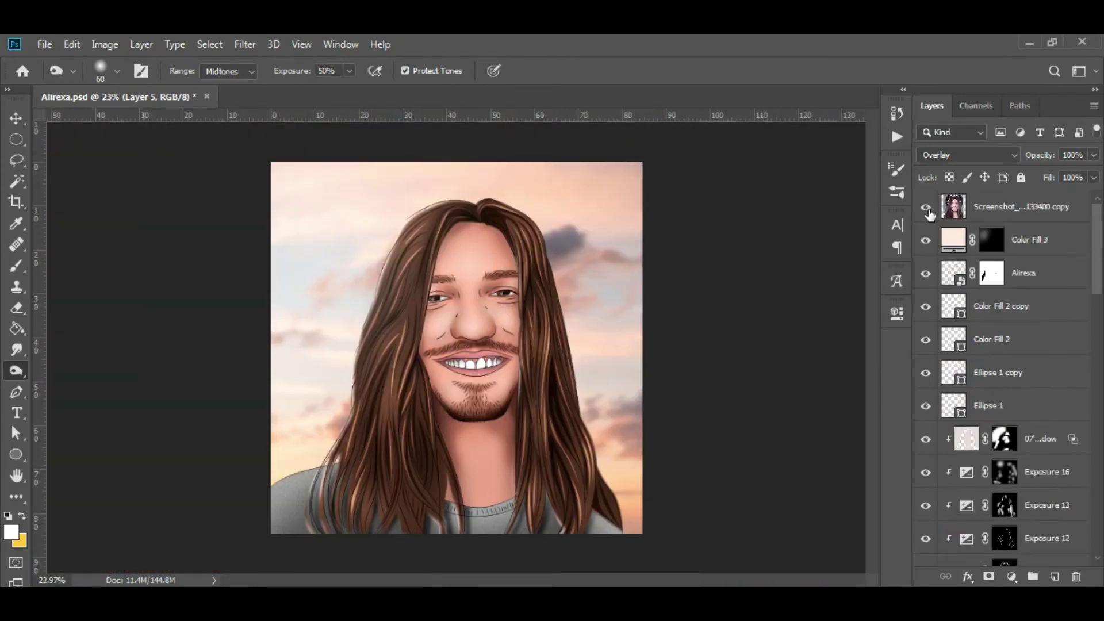
Step: Check the nose shading against the reference photo while scrolling around the portrait
left_click(926, 207)
left_click(925, 207)
left_click(927, 210)
scroll(517, 332, "up", 3)
scroll(517, 331, "up", 2)
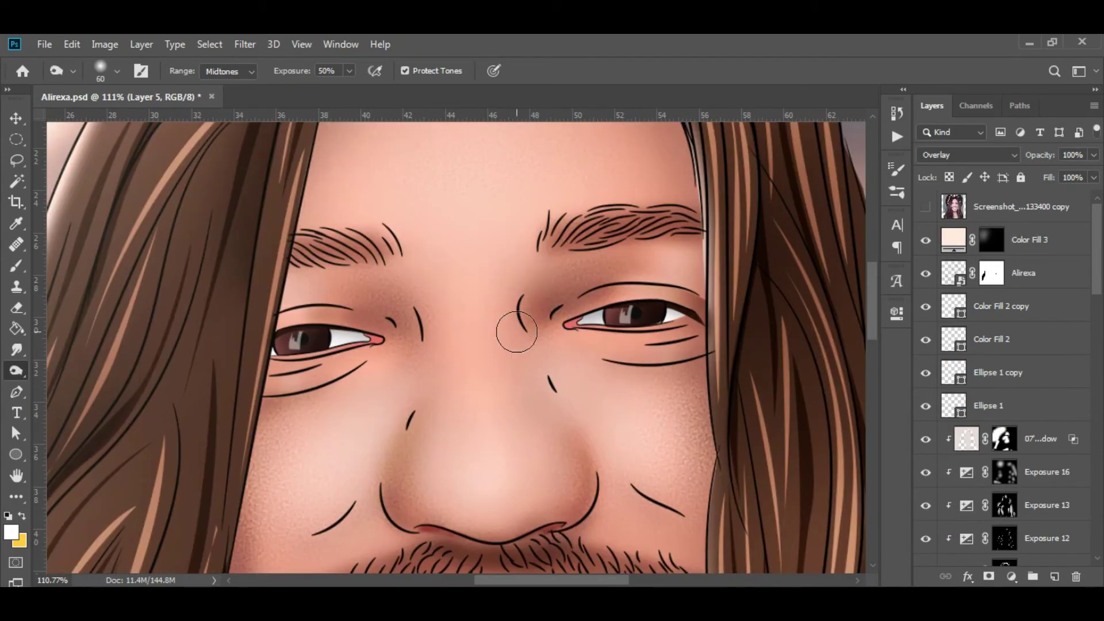
scroll(552, 325, "down", 4)
scroll(522, 326, "up", 1)
scroll(522, 326, "down", 1)
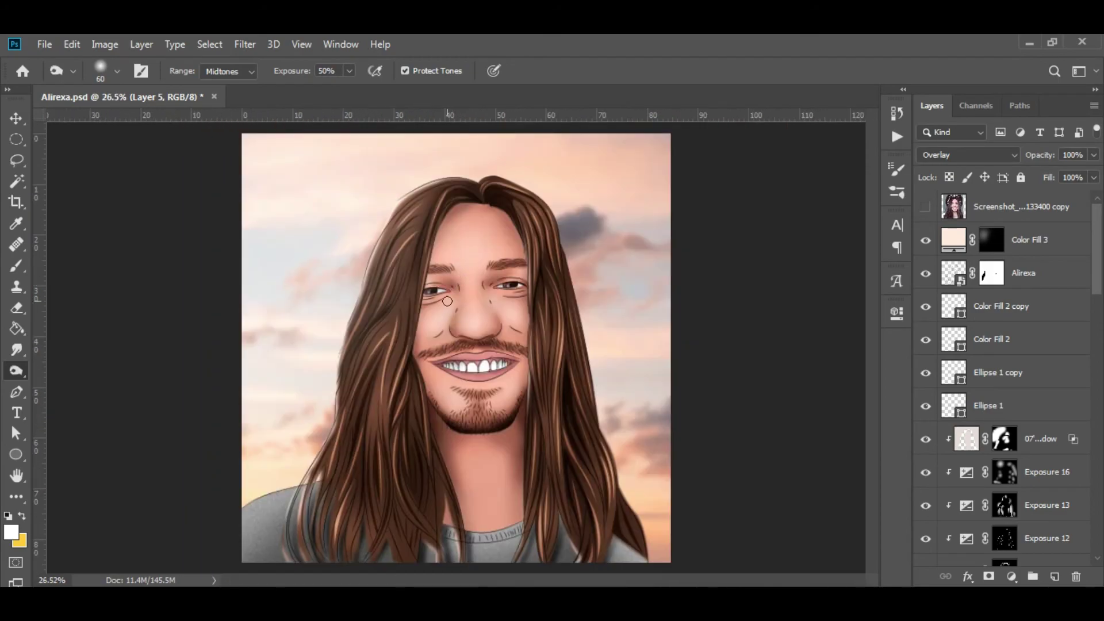
scroll(523, 326, "down", 1)
scroll(522, 326, "up", 3)
left_click(926, 207)
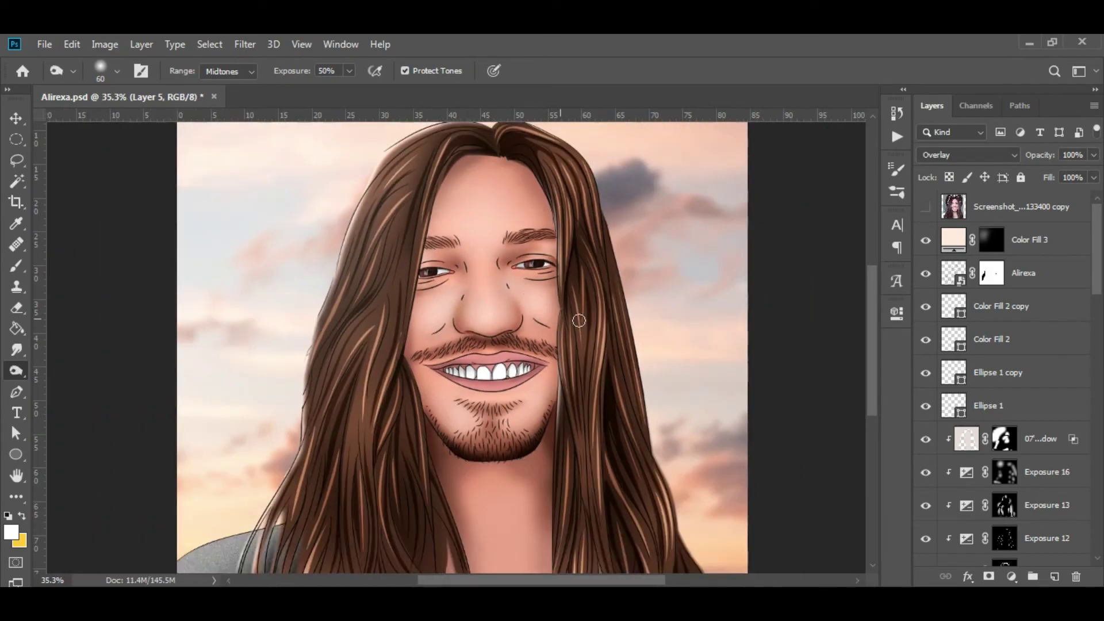
scroll(437, 283, "down", 2)
key("v")
scroll(506, 322, "down", 1)
scroll(574, 362, "up", 3)
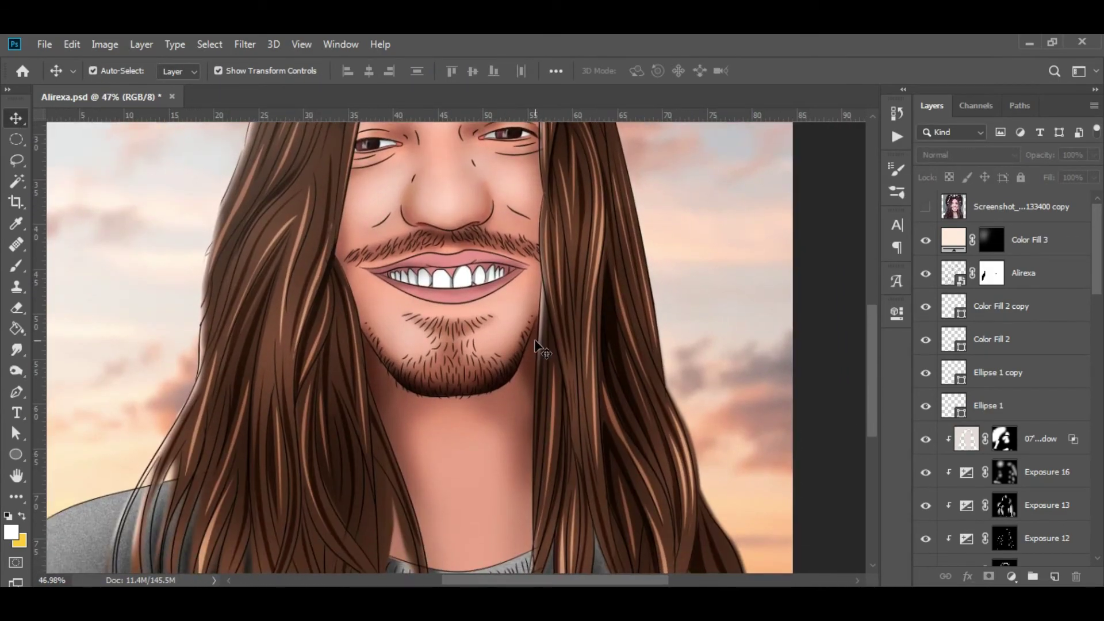
scroll(596, 341, "down", 3)
Step: Add a Color Lookup adjustment using the 3Strip look
left_click(1011, 576)
left_click(1007, 485)
left_click(789, 344)
left_click(781, 112)
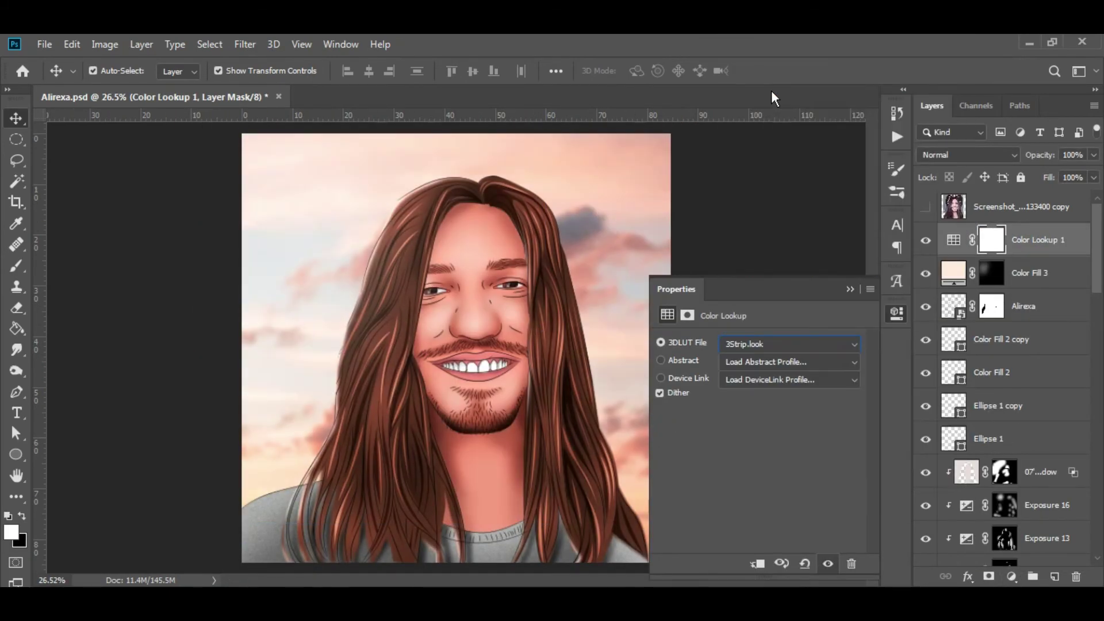
left_click(851, 289)
Step: Set up a black brush at 20% opacity to mask the lookup off the face
key("b")
key("x")
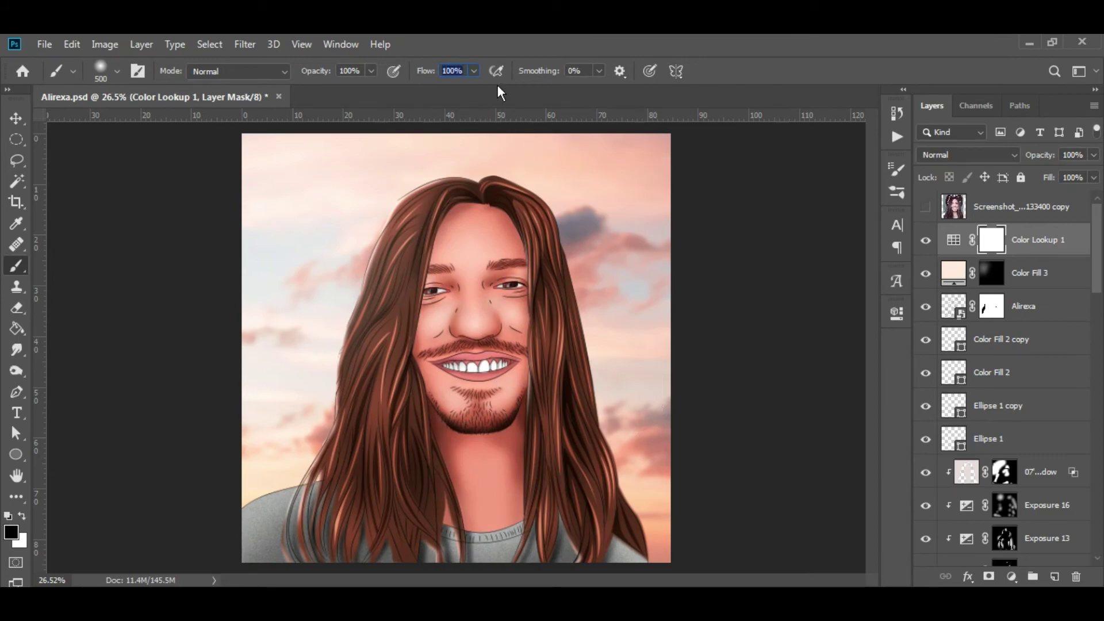
type("20")
key("Return")
type("20")
key("Return")
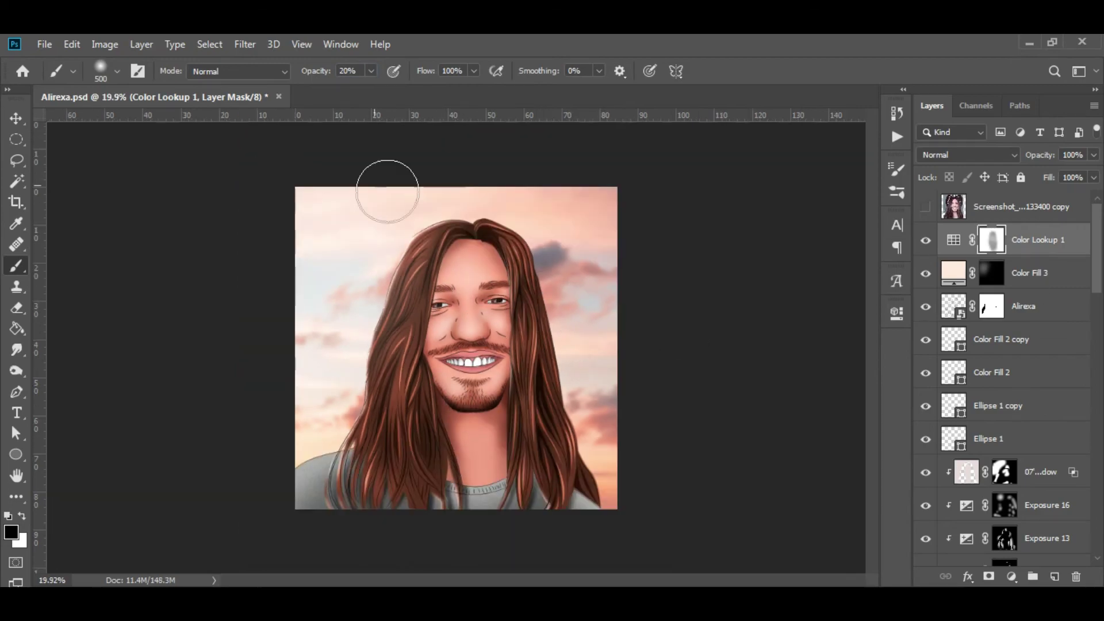
Step: Add a second Color Lookup layer after undoing an accidental Exposure layer
left_click(1012, 577)
left_click(1010, 382)
key("ctrl+z")
left_click(1011, 577)
left_click(1014, 487)
key("Down")
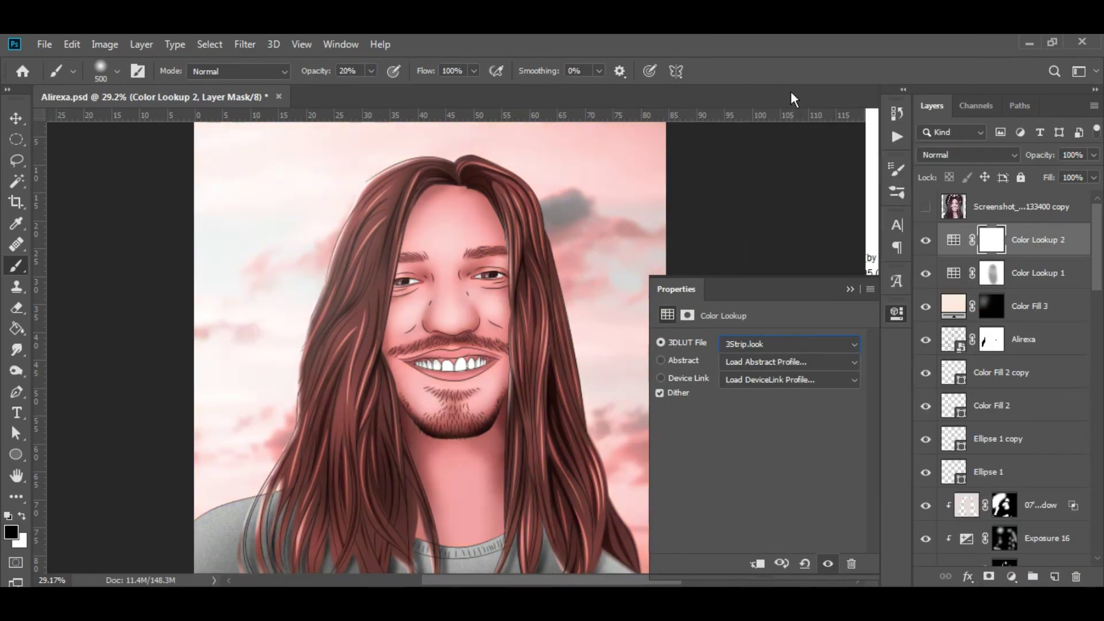
key("Down")
key("Down")
key("Down")
key("Down")
left_click(462, 299)
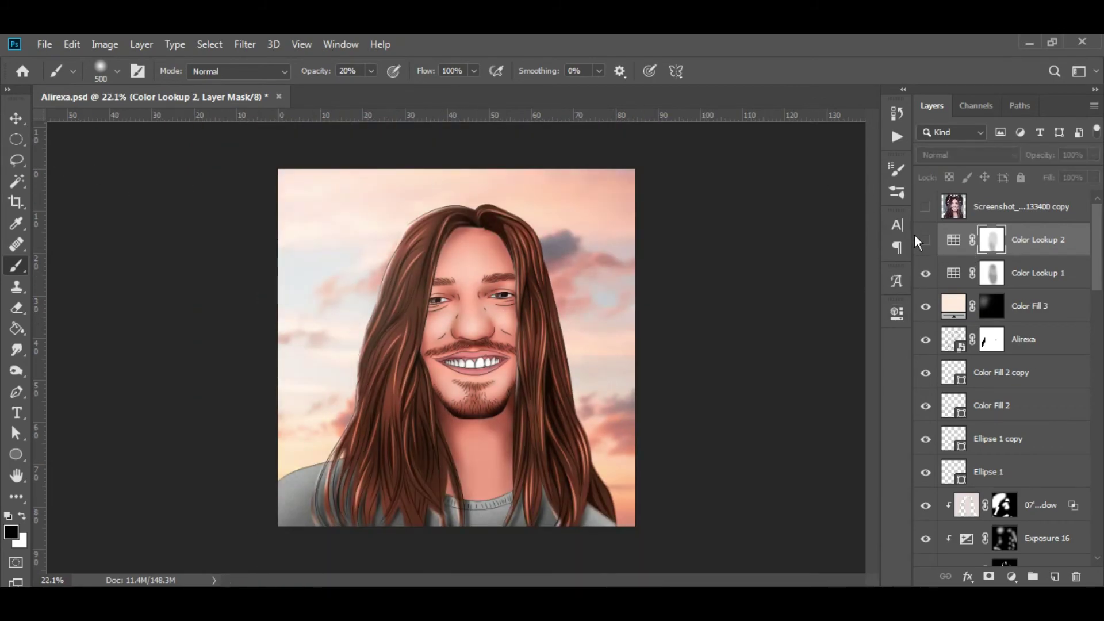
key("v")
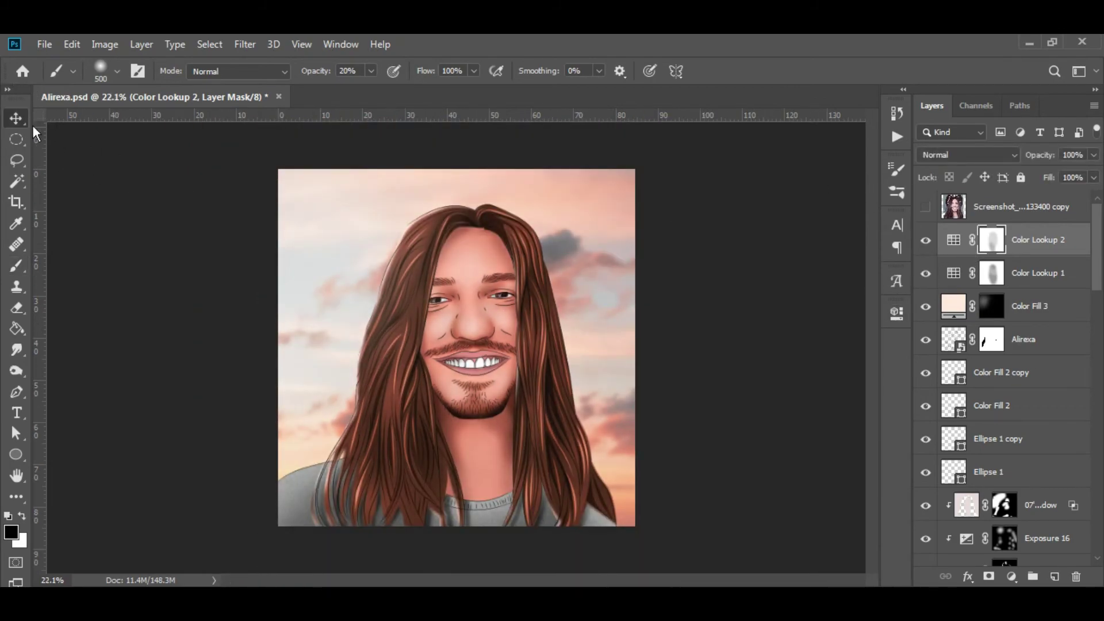
left_click(692, 414)
Step: Stamp all visible layers into Layer 6 and raise its basic tone sliders in Camera Raw
key("ctrl+alt+shift+e")
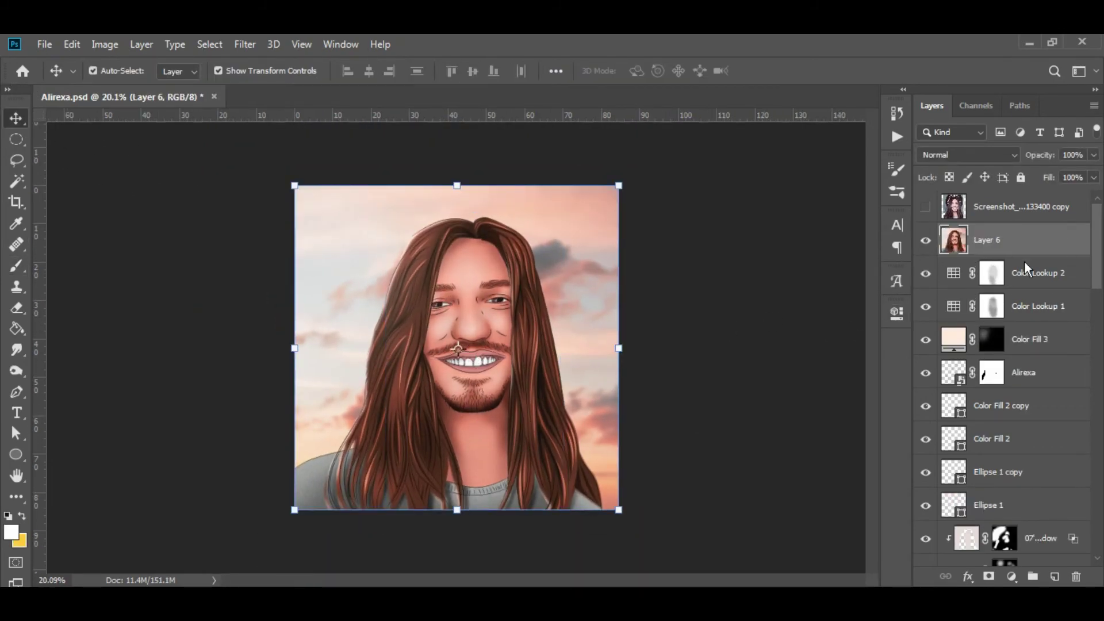
scroll(463, 354, "up", 2)
left_click(245, 44)
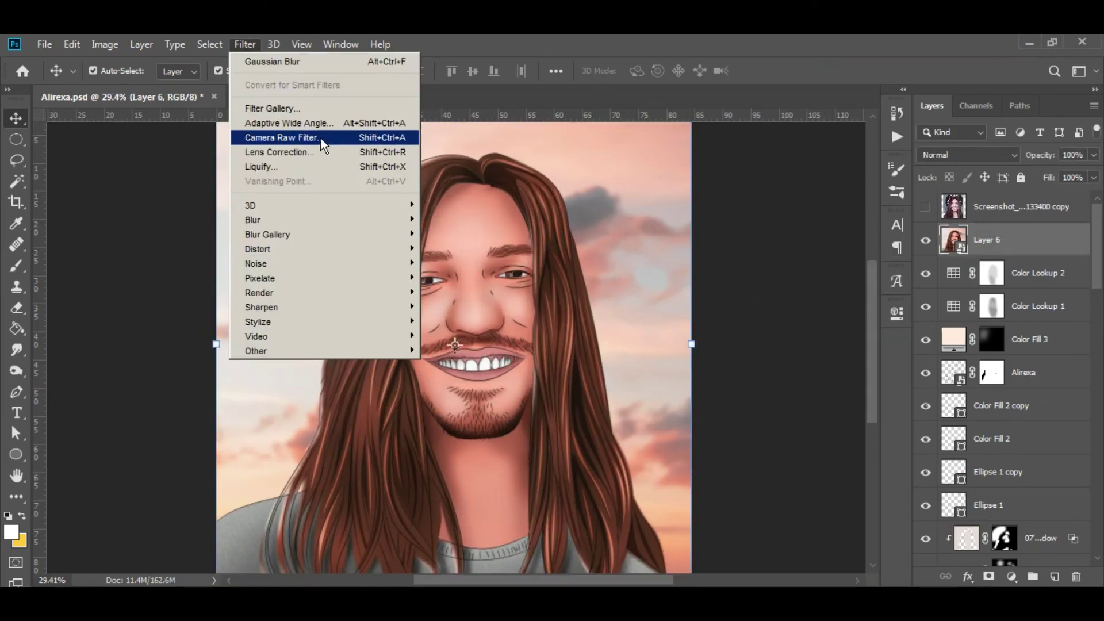
left_click(284, 138)
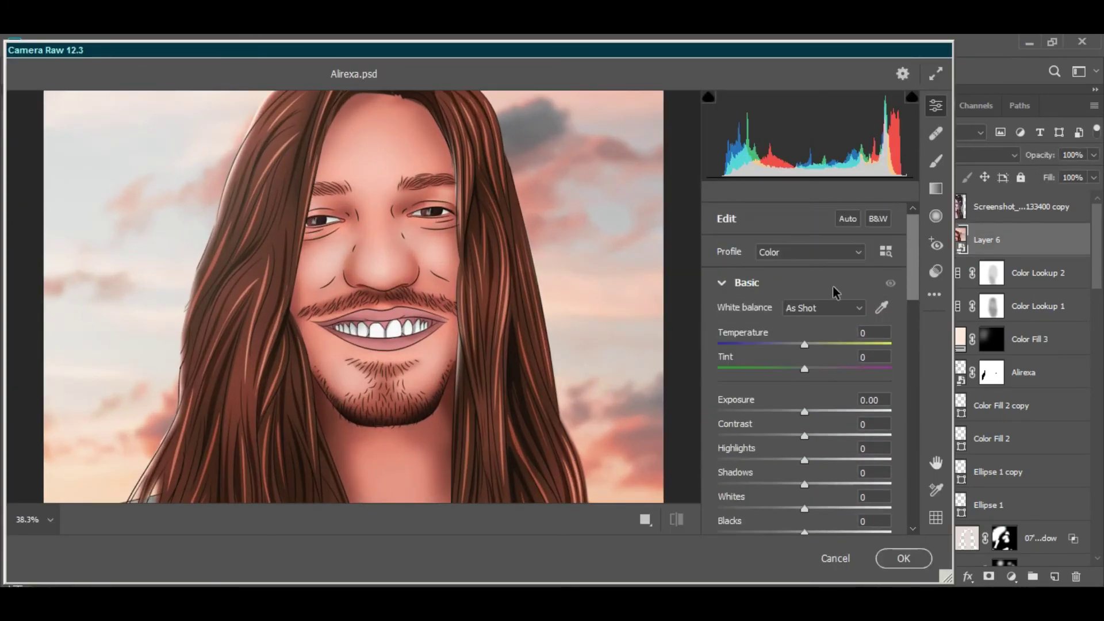
left_click_drag(807, 397, 812, 435)
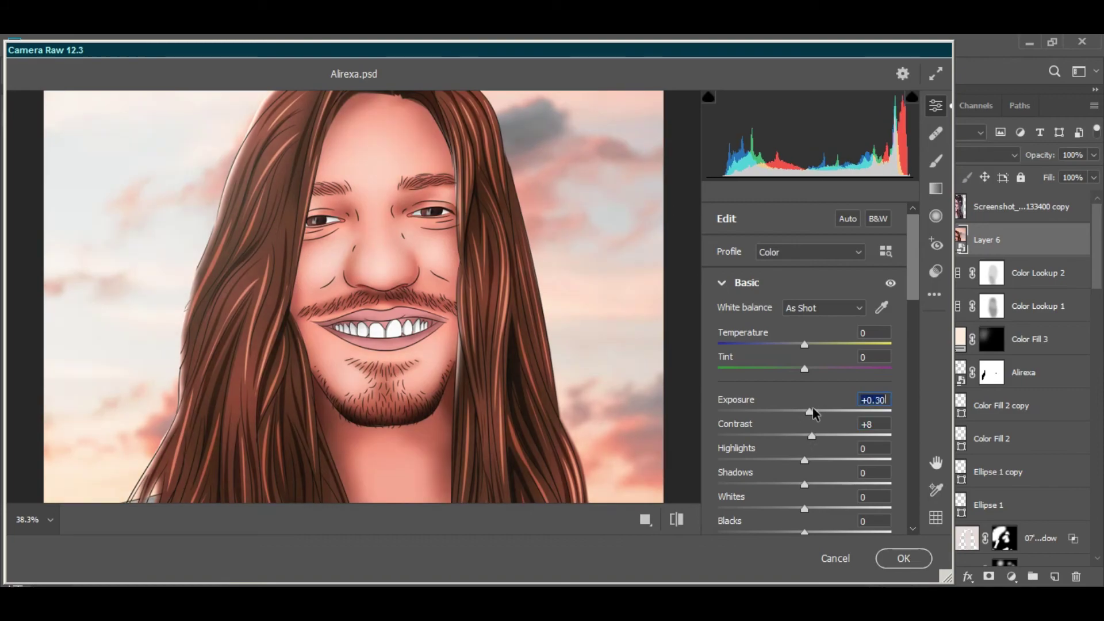
scroll(817, 460, "down", 3)
scroll(831, 500, "down", 1)
left_click_drag(823, 503, 823, 488)
Step: Add fine film grain (Grain 57, Size 15) and apply the Camera Raw filter
scroll(811, 451, "down", 5)
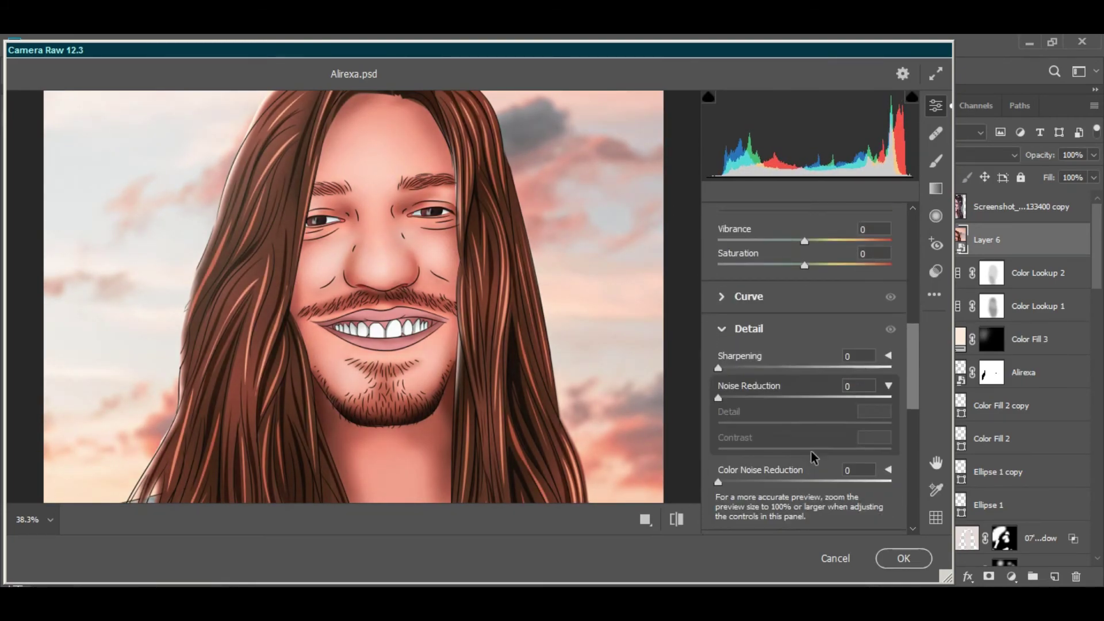
scroll(768, 517, "down", 5)
left_click(768, 517)
scroll(804, 422, "down", 3)
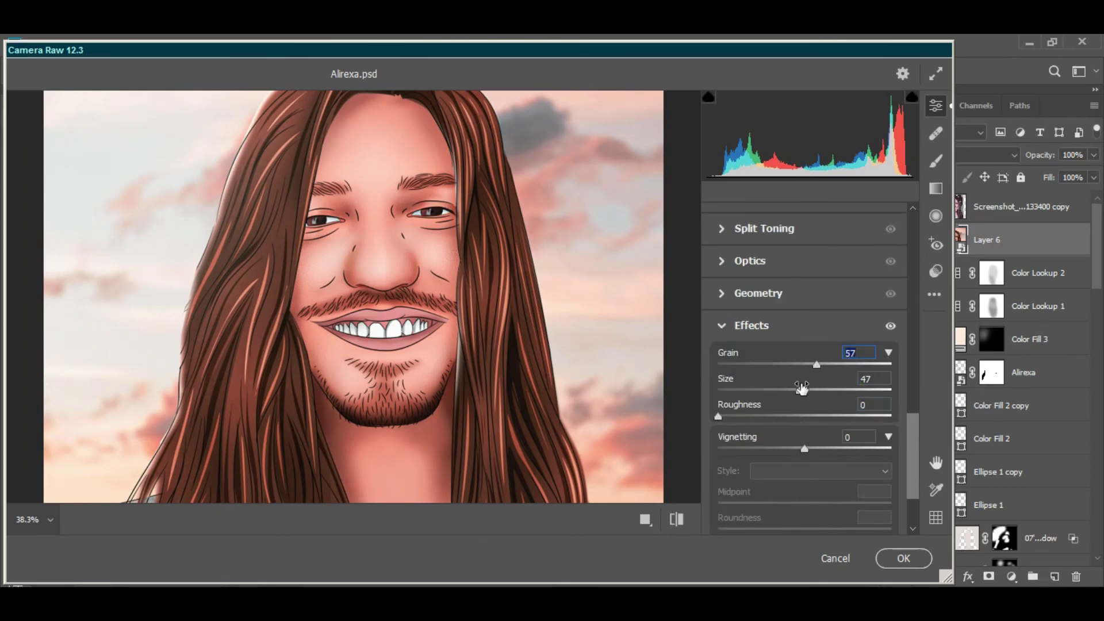
left_click_drag(755, 391, 744, 391)
scroll(494, 305, "up", 5)
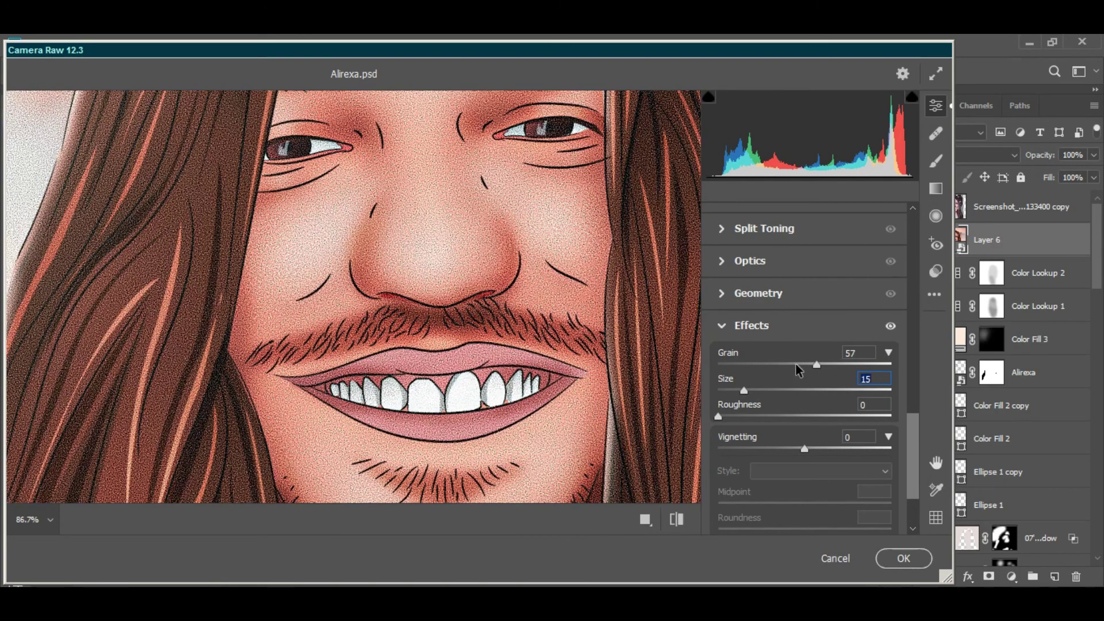
left_click_drag(816, 364, 749, 366)
key("Return")
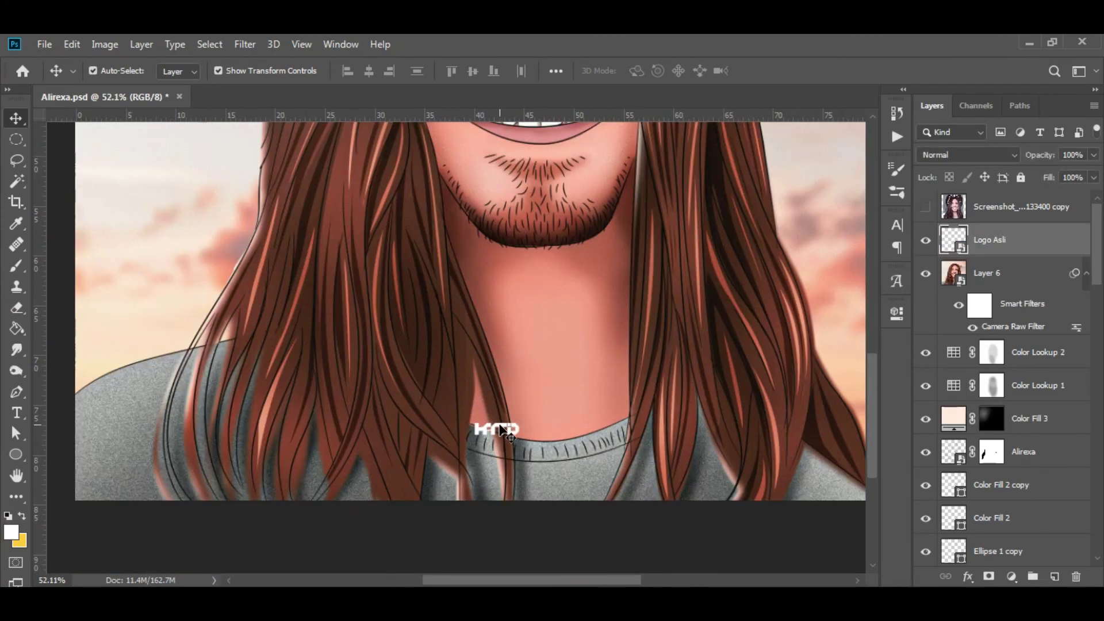
Step: Commit the shirt logo and stamp all visible layers into a new Layer 7 above Logo Asli
key("Return")
scroll(562, 535, "down", 3)
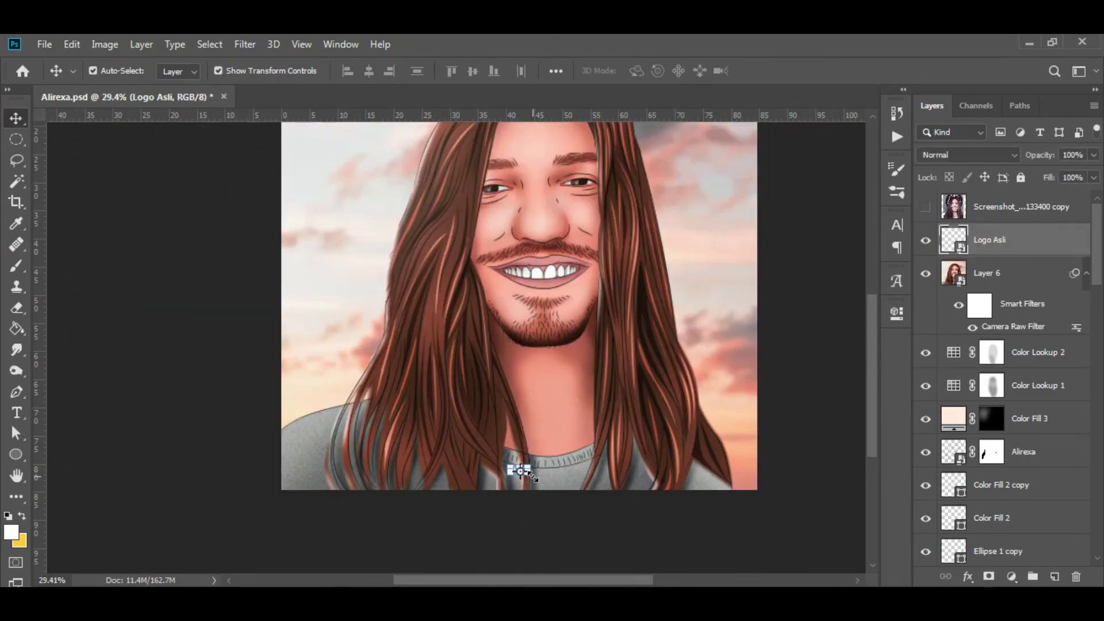
scroll(637, 432, "down", 2)
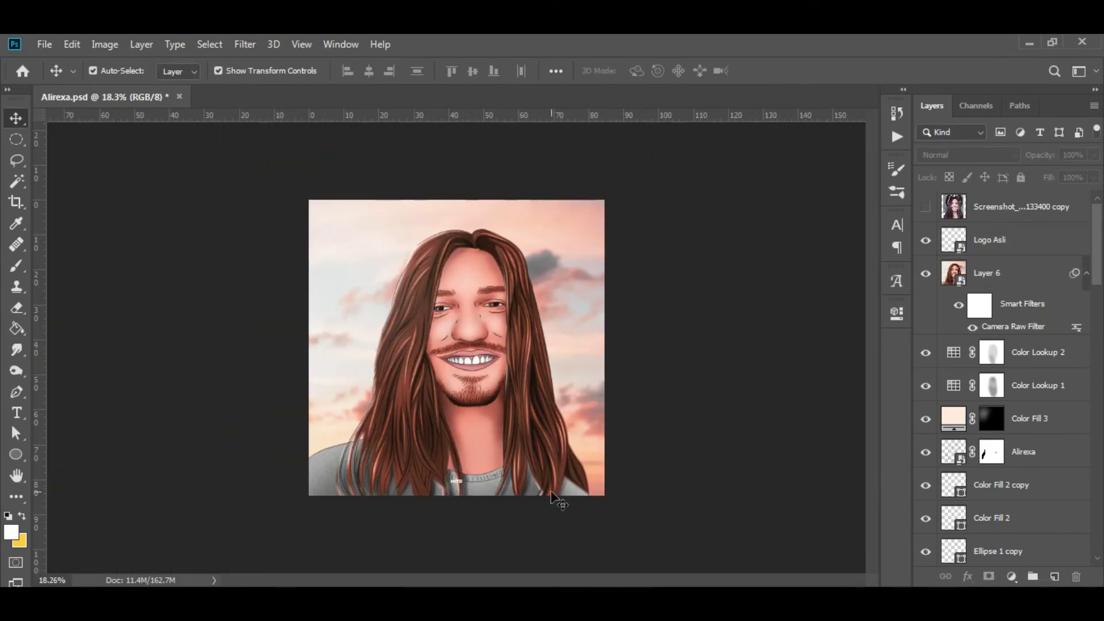
scroll(554, 498, "up", 2)
left_click(991, 244)
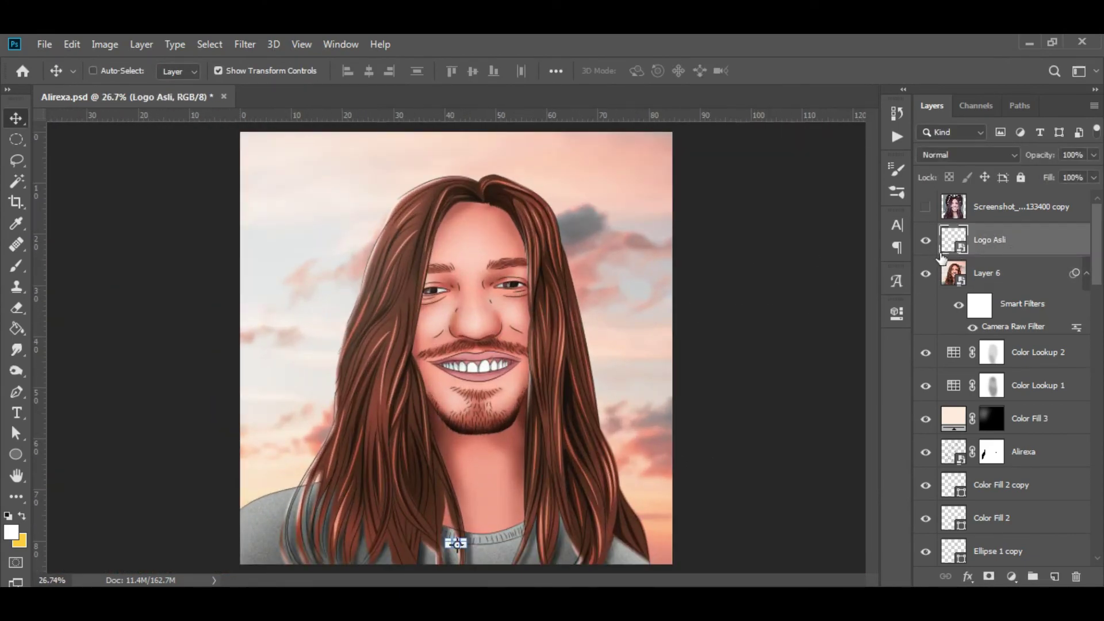
key("ctrl+alt+shift+e")
Step: Grade Layer 7 in Camera Raw, adjusting saturation and setting Highlights to -34
left_click(245, 44)
left_click(291, 52)
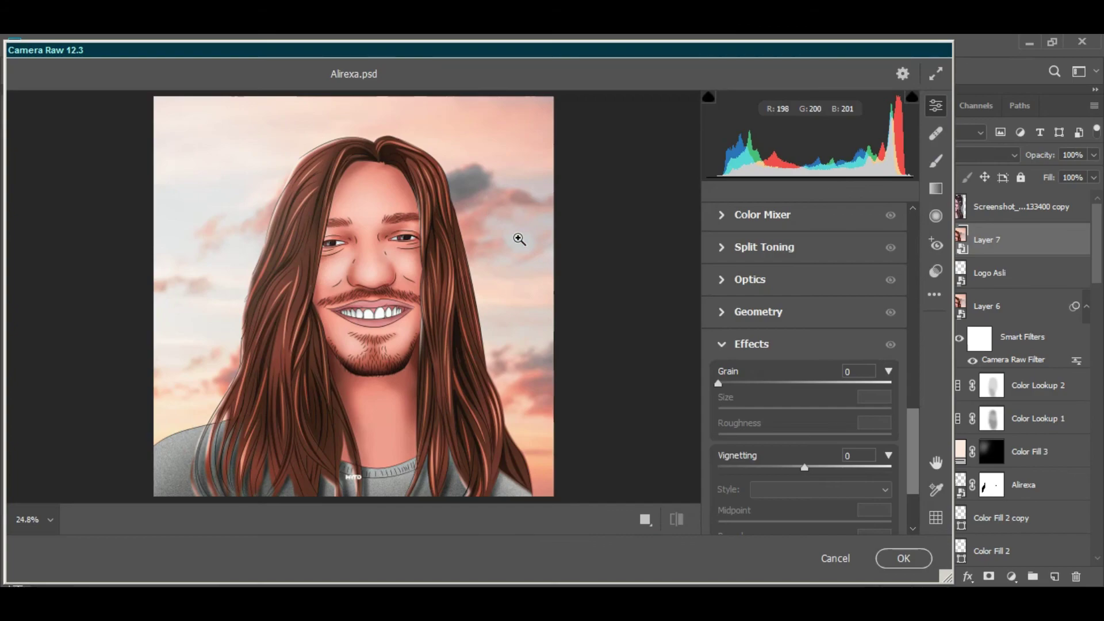
scroll(774, 340, "up", 5)
scroll(771, 338, "up", 3)
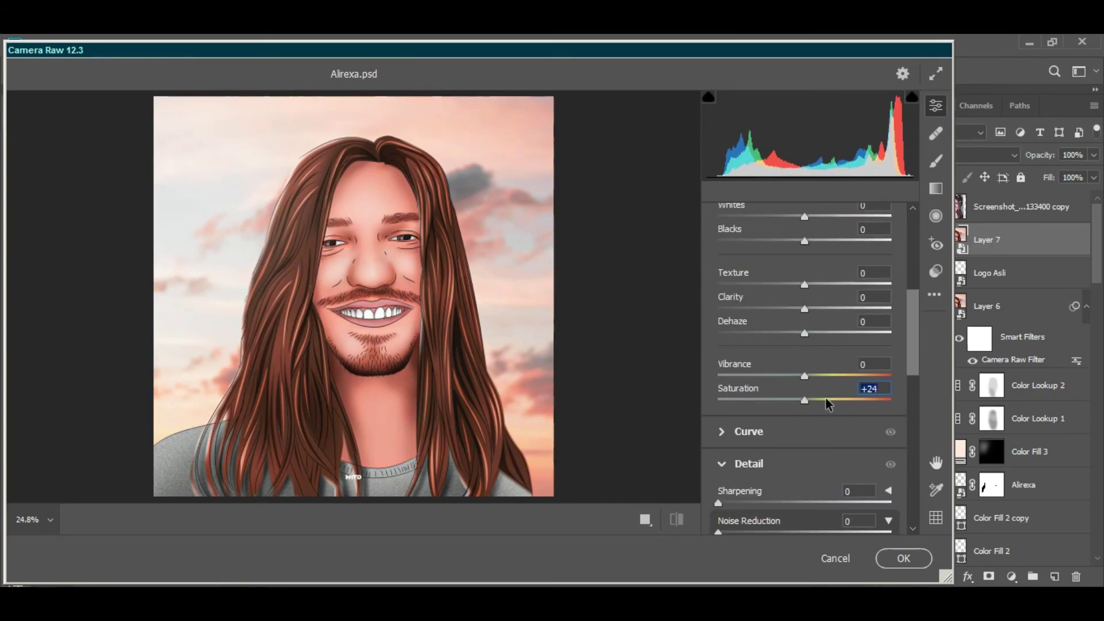
type("+1")
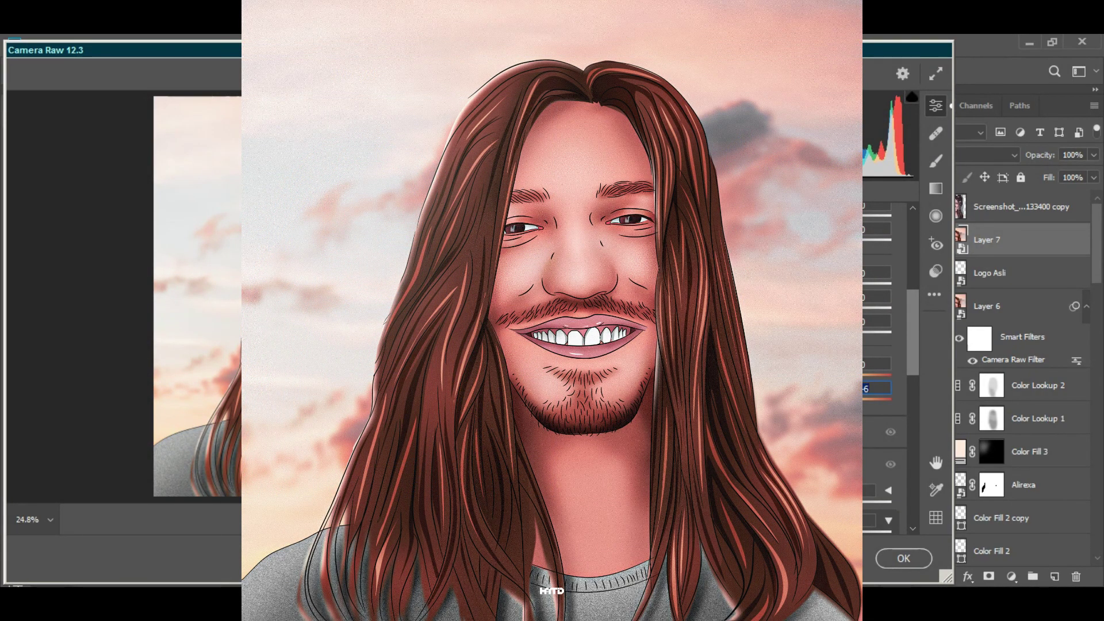
scroll(877, 368, "up", 3)
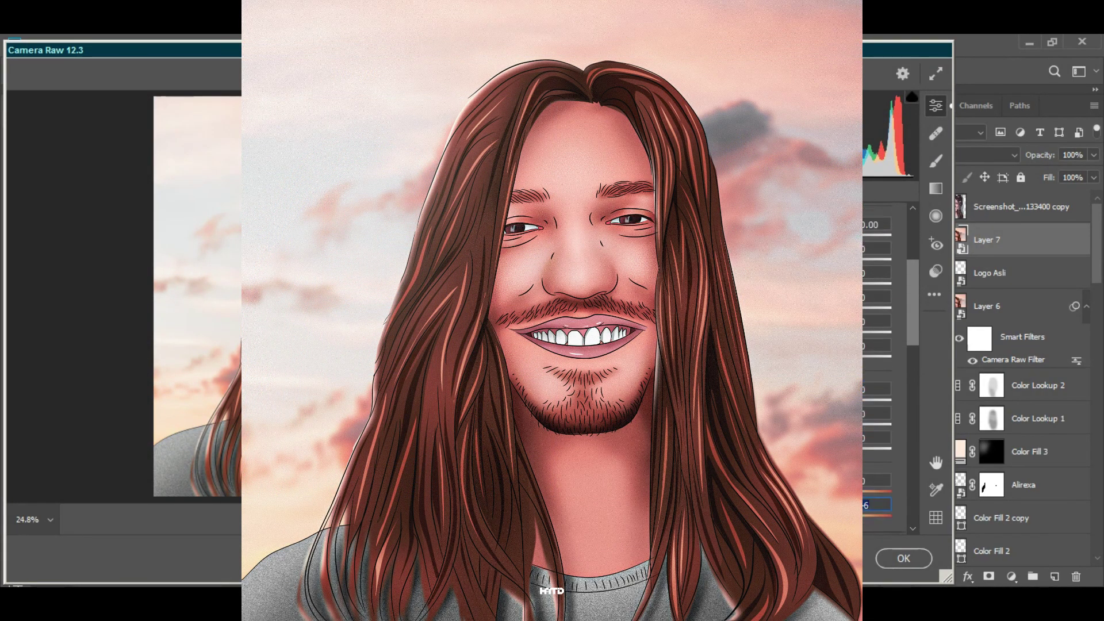
left_click(877, 273)
type("-34")
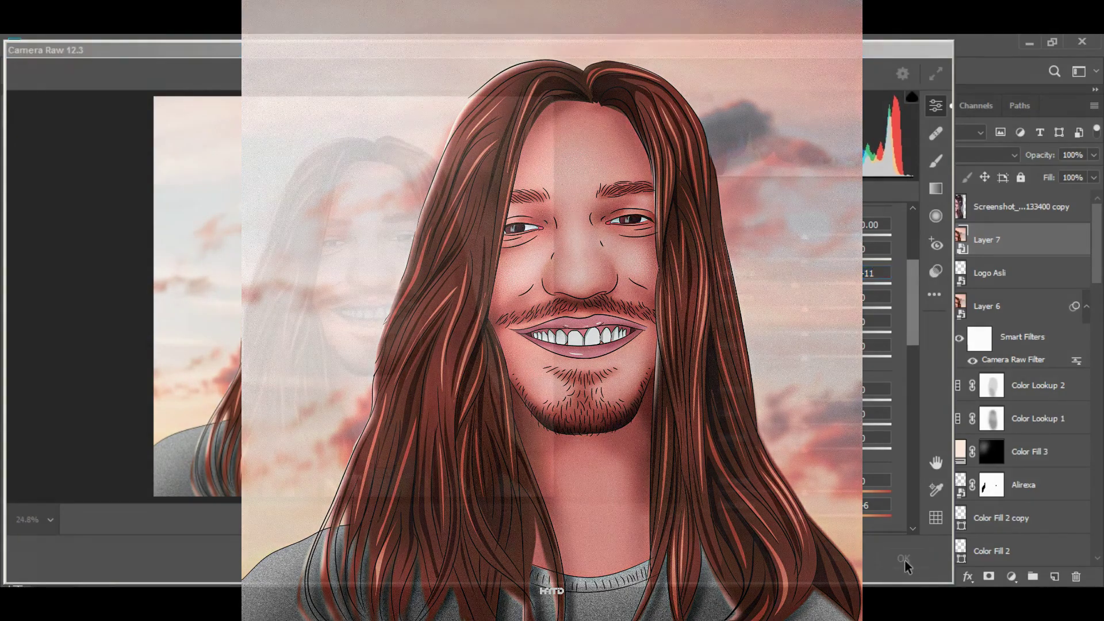